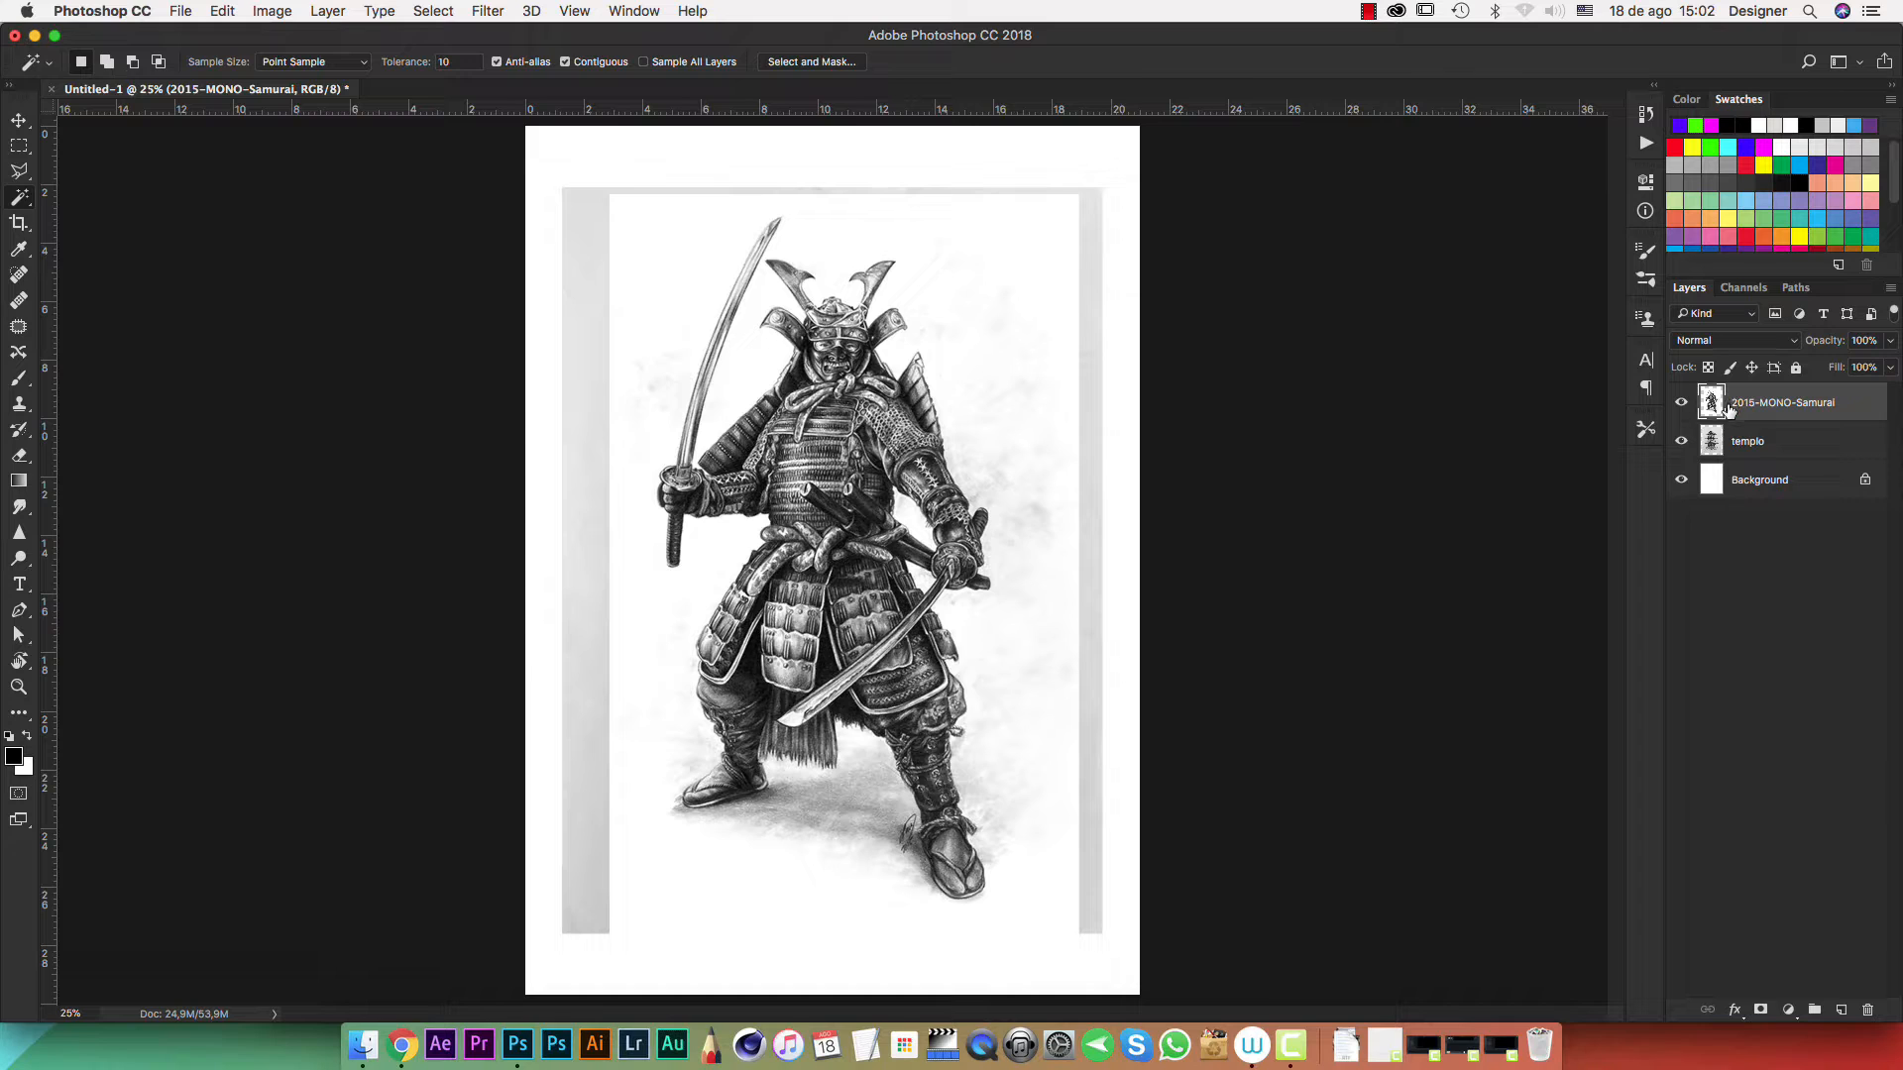
Hide the samurai layer to view the temple drawing beneath it, and show it again
{"action": "left_click", "coordinate": [1682, 403]}
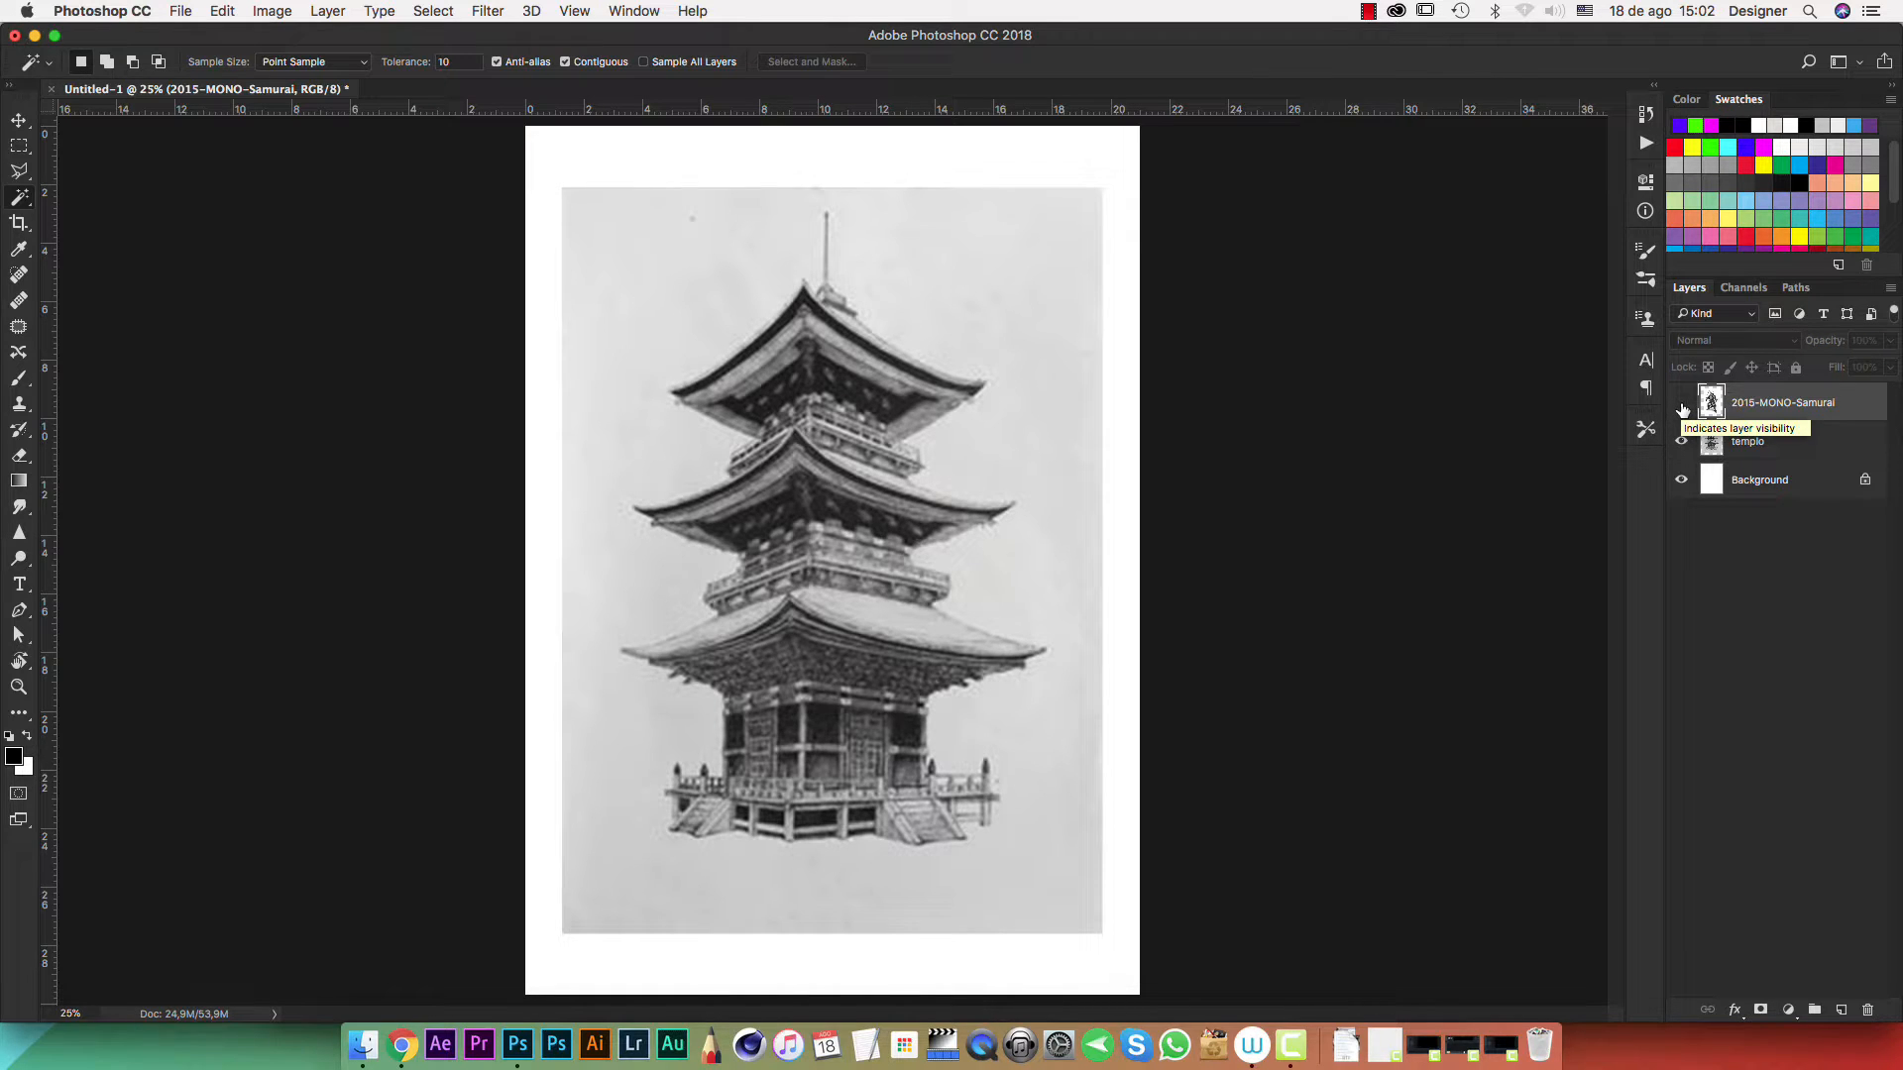
{"action": "left_click", "coordinate": [1681, 404]}
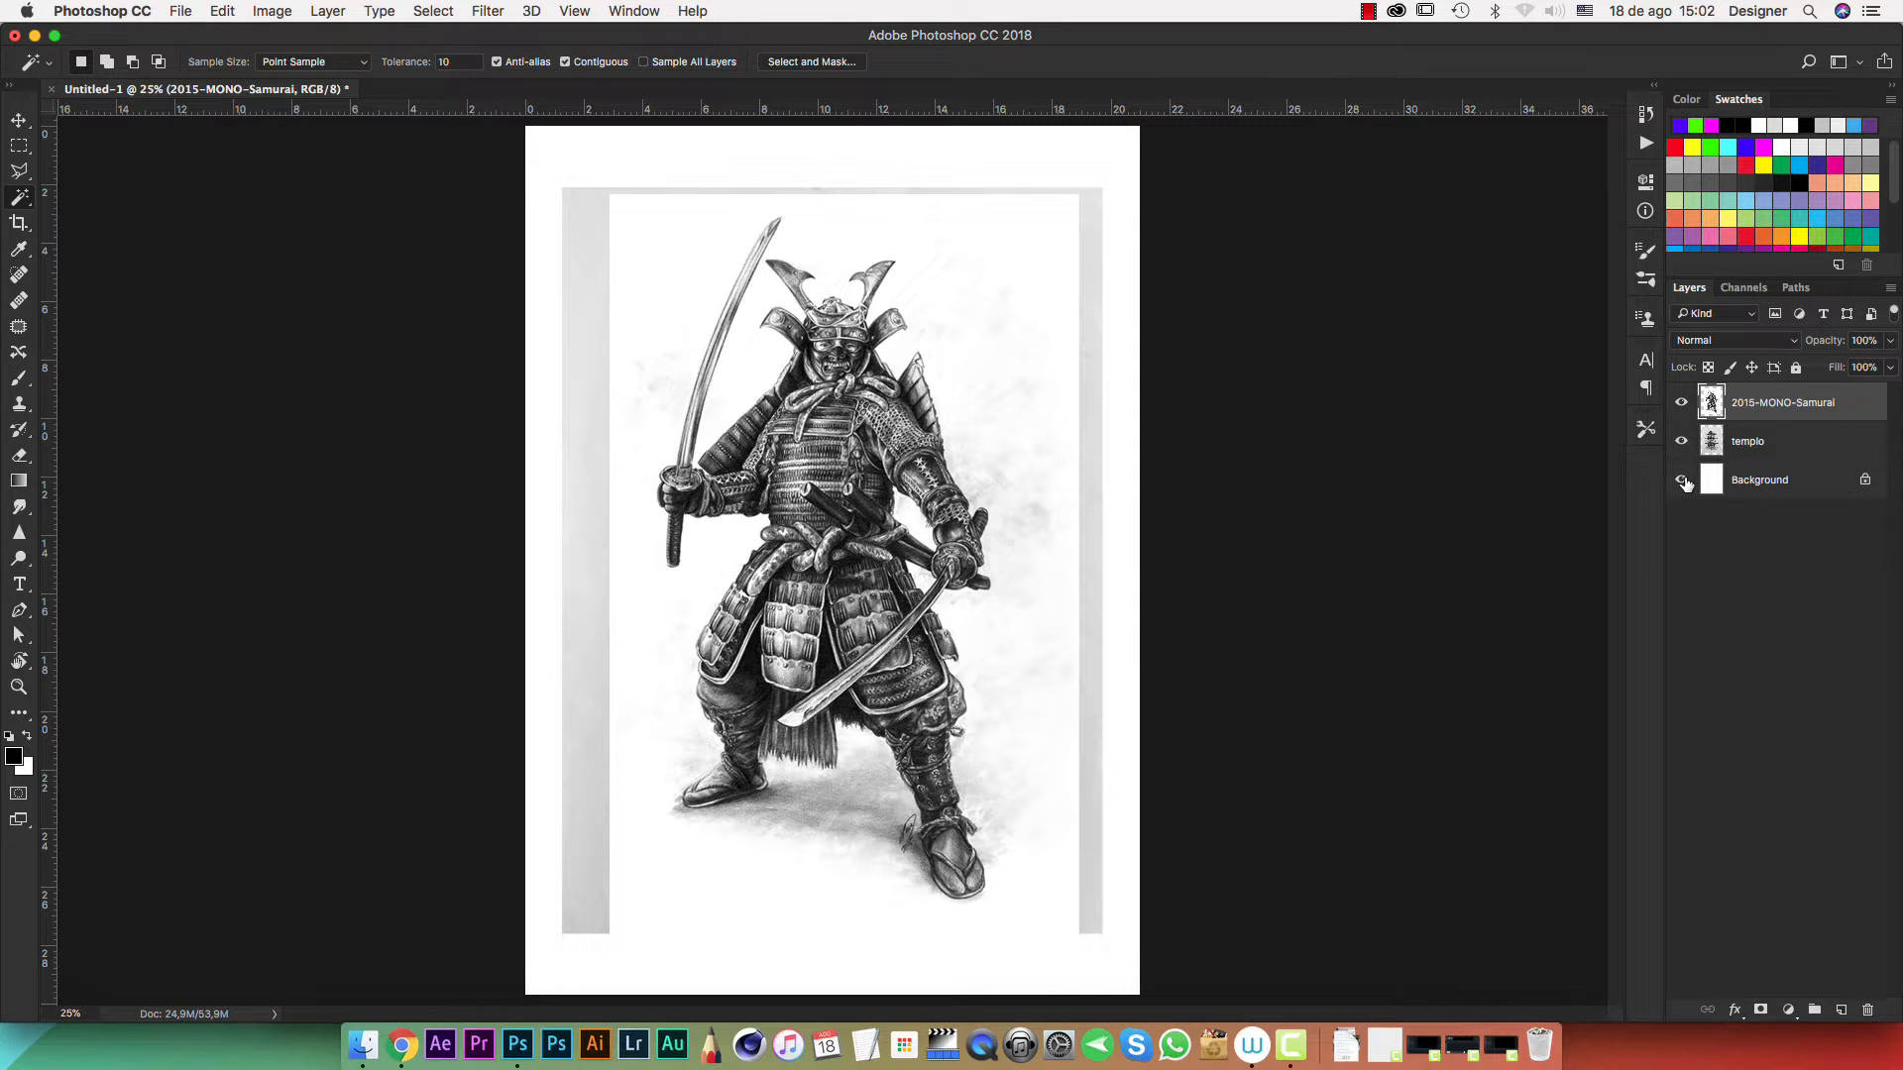
Create a new layer between the templo layer and the Background and fill it with light green
{"action": "left_click", "coordinate": [1749, 443]}
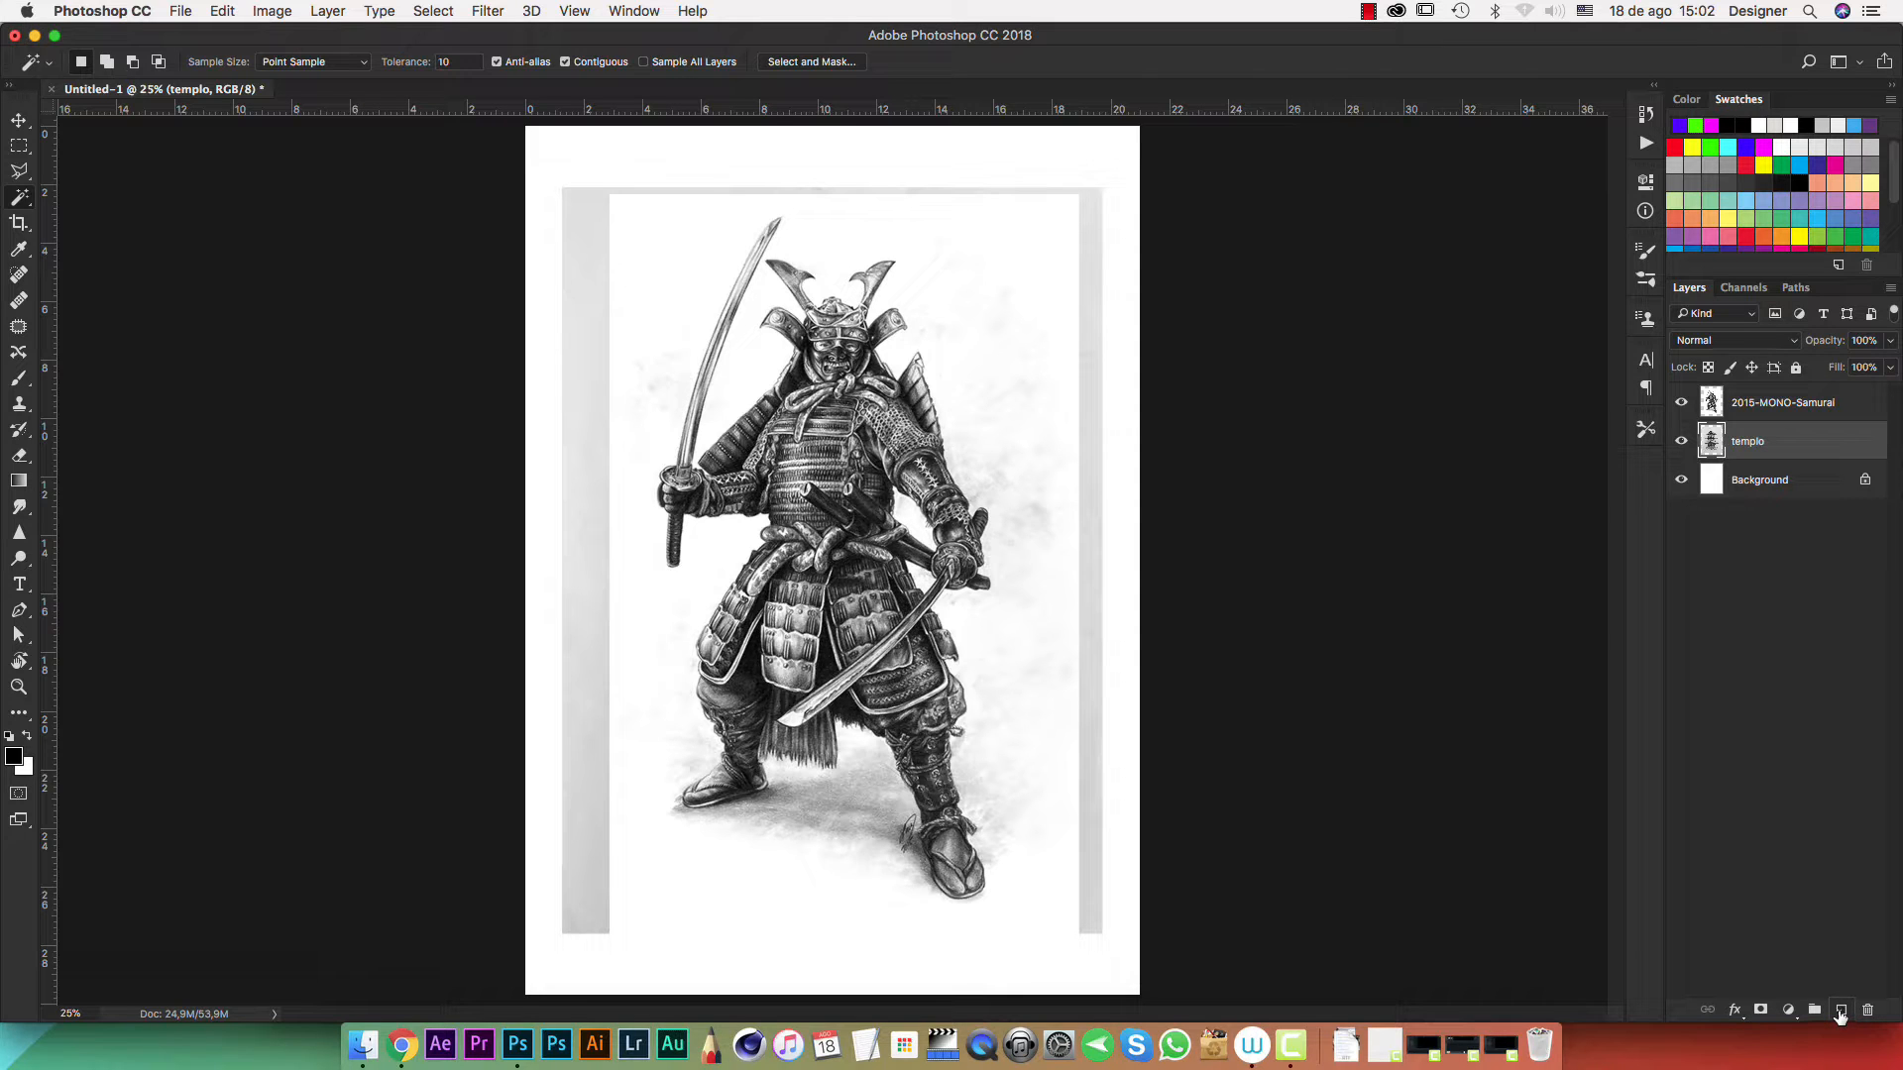
{"action": "left_click", "coordinate": [1840, 1011]}
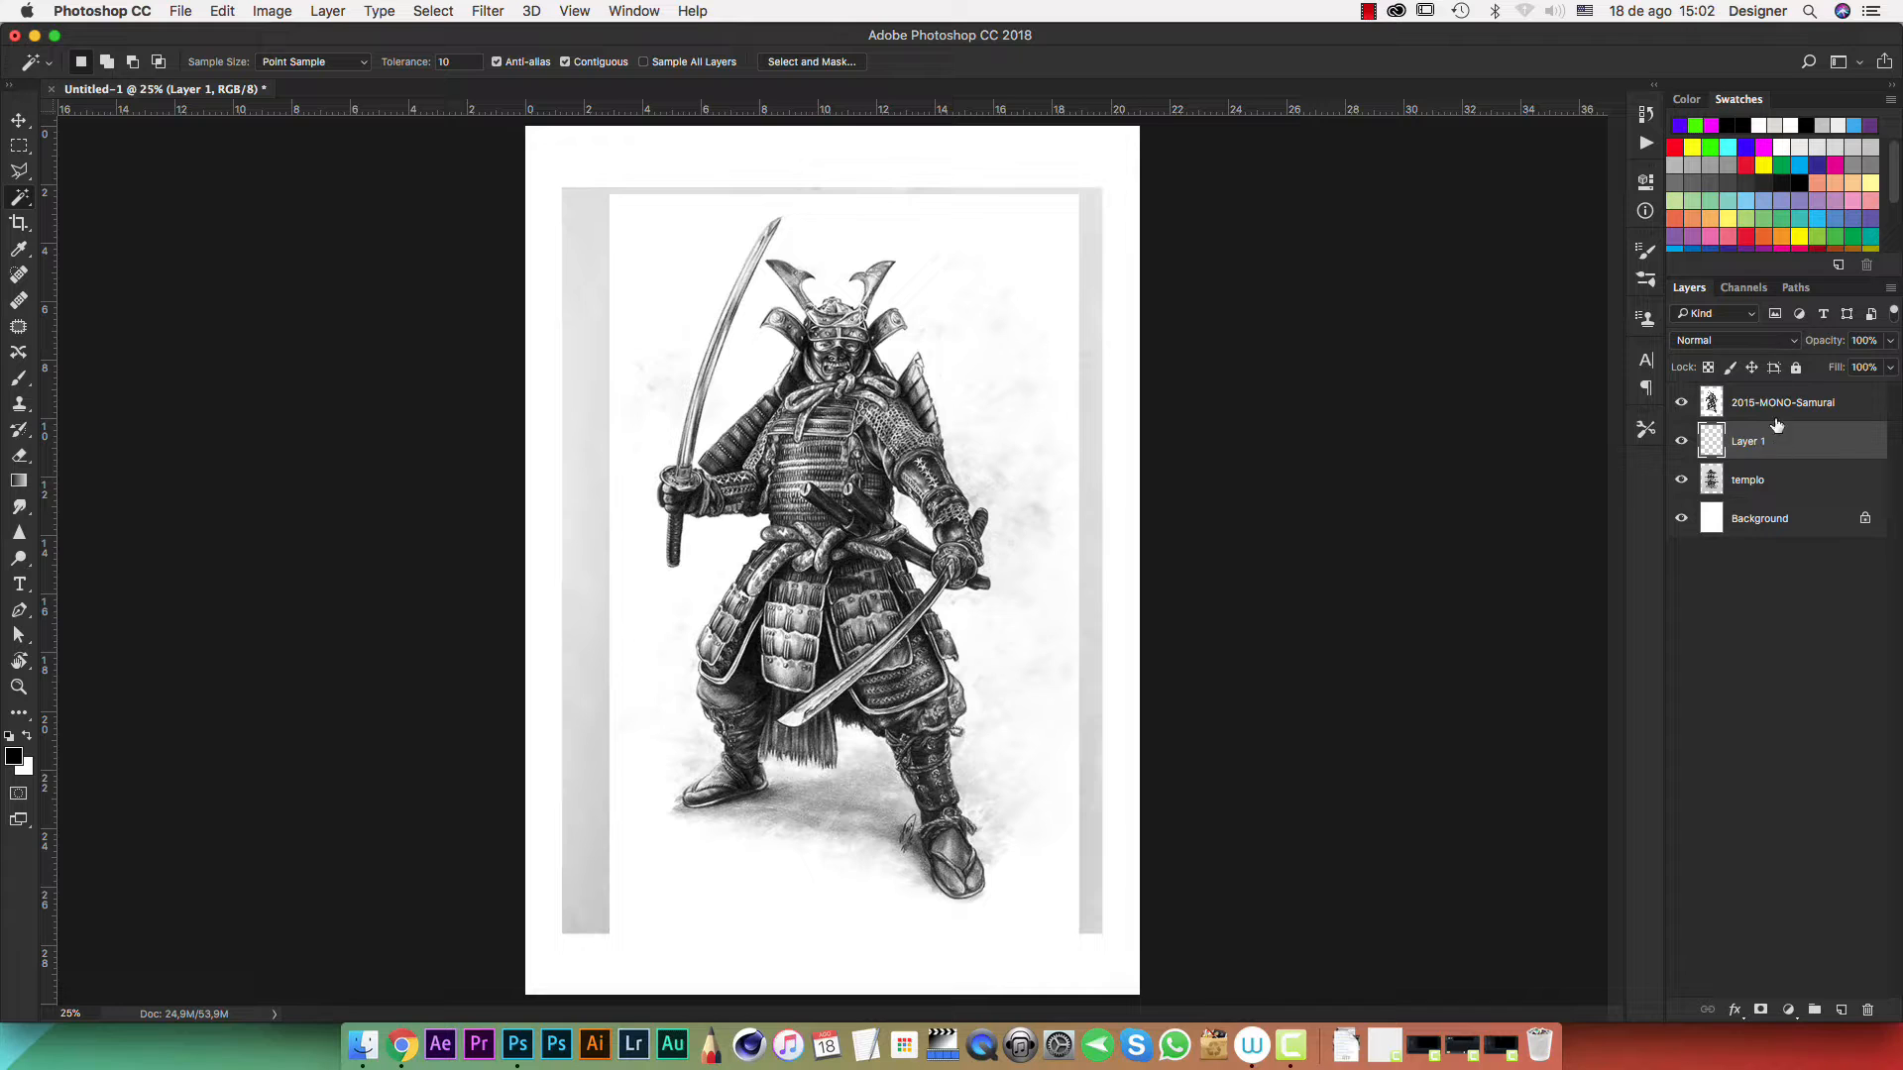
{"action": "left_click_drag", "start_coordinate": [1778, 394], "coordinate": [1796, 499]}
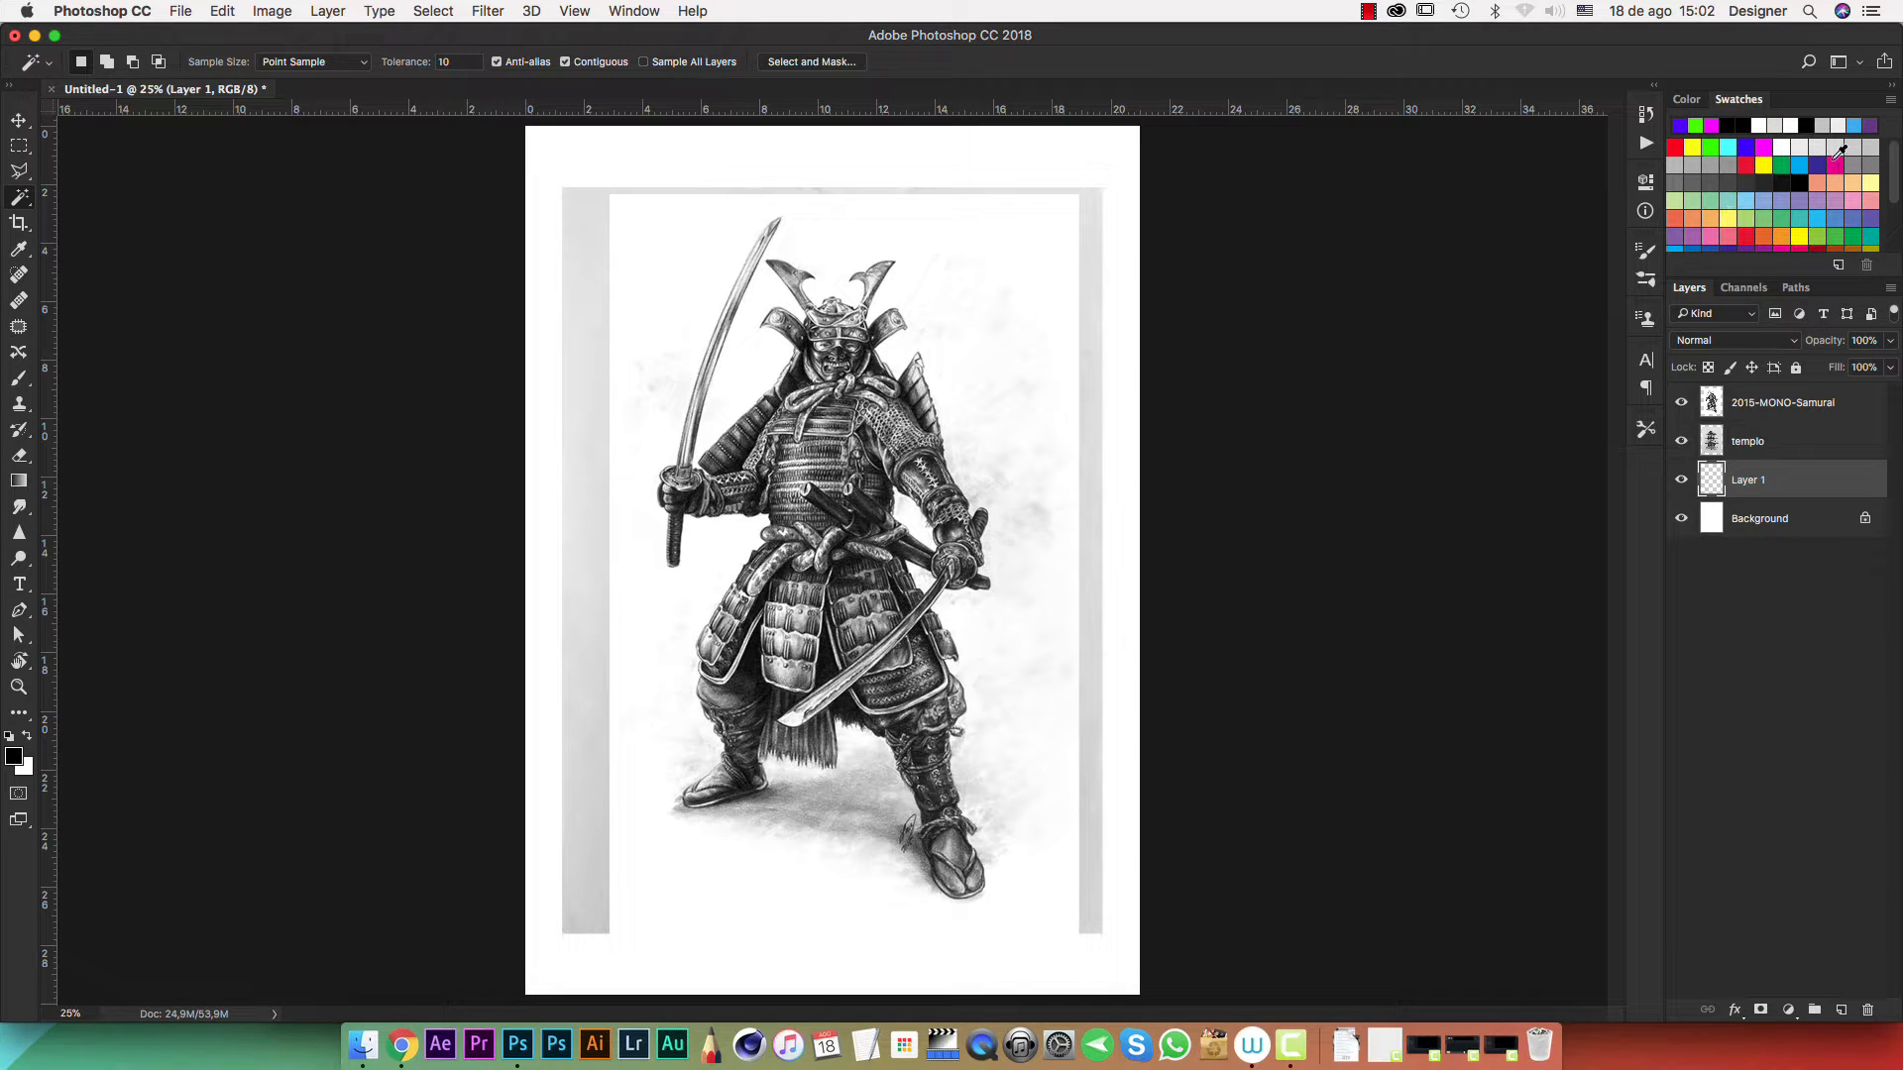
{"action": "left_click", "coordinate": [1690, 201]}
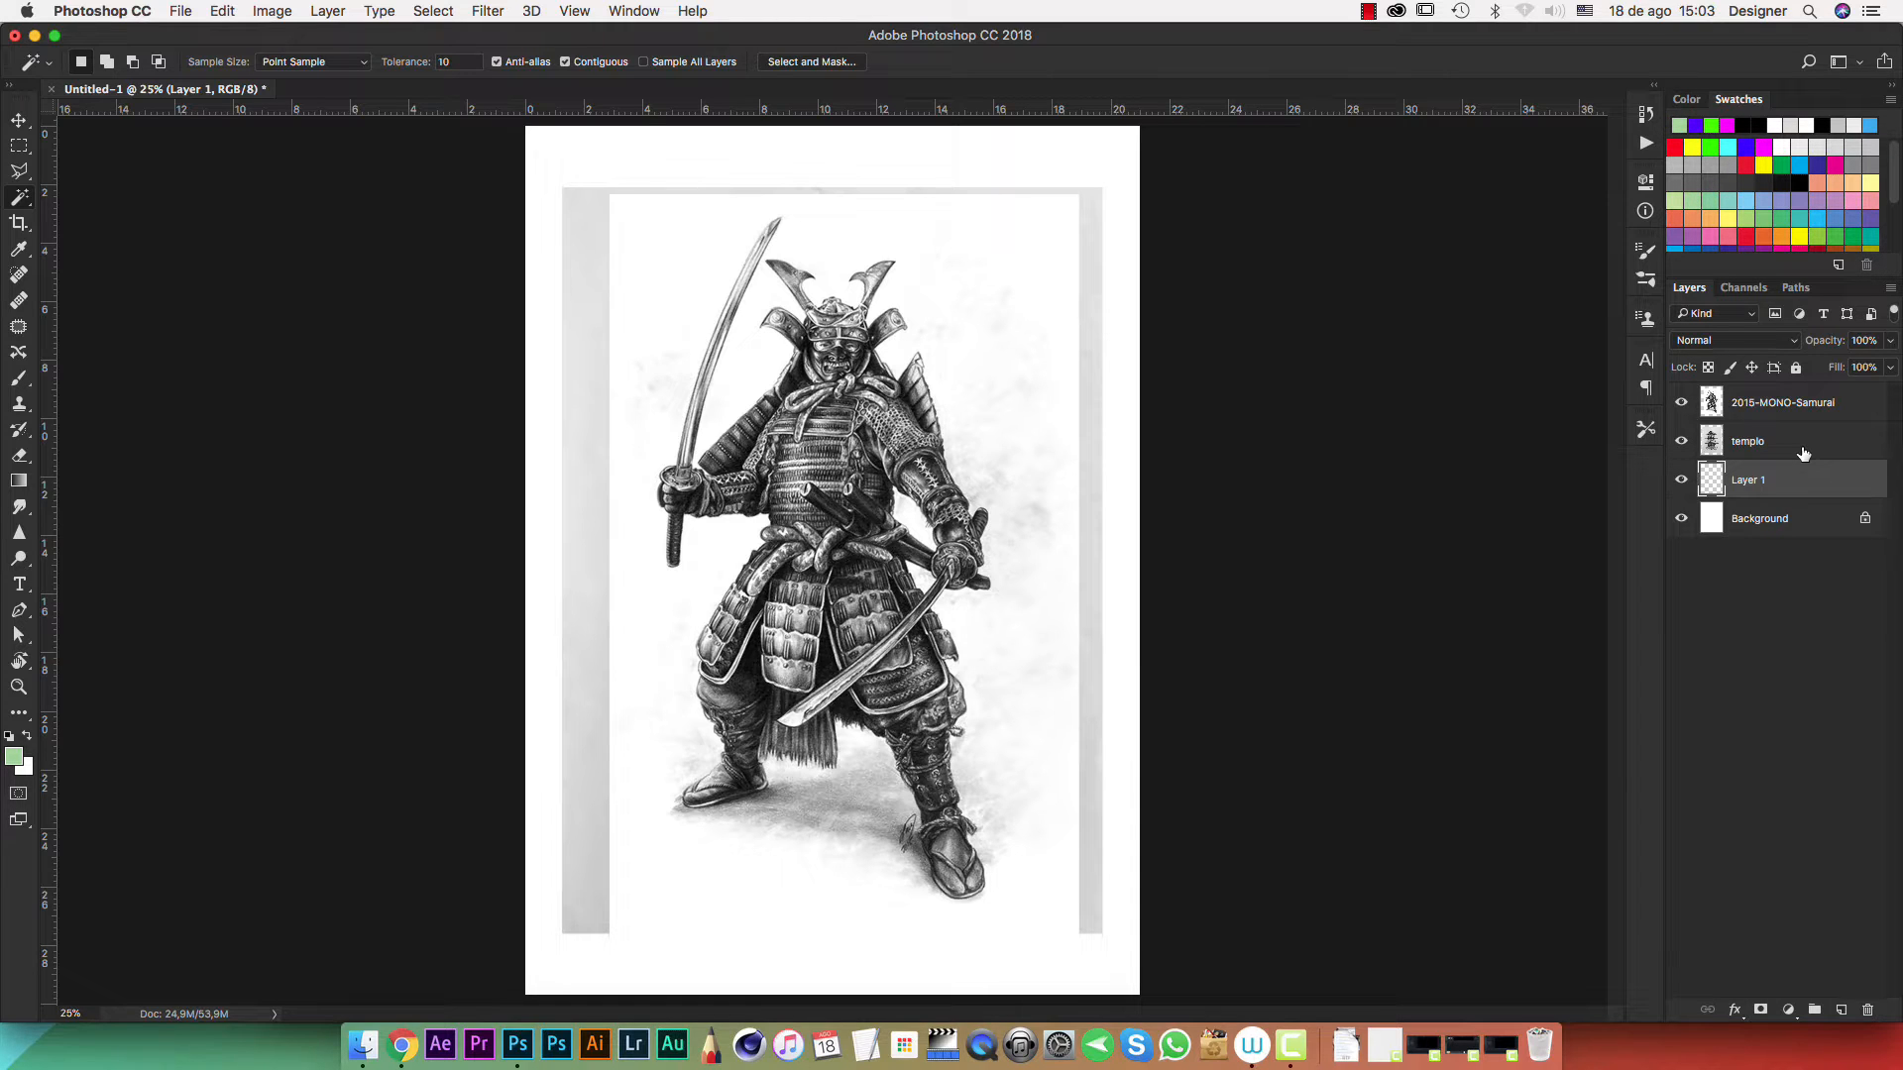
{"action": "key", "text": "alt+BackSpace"}
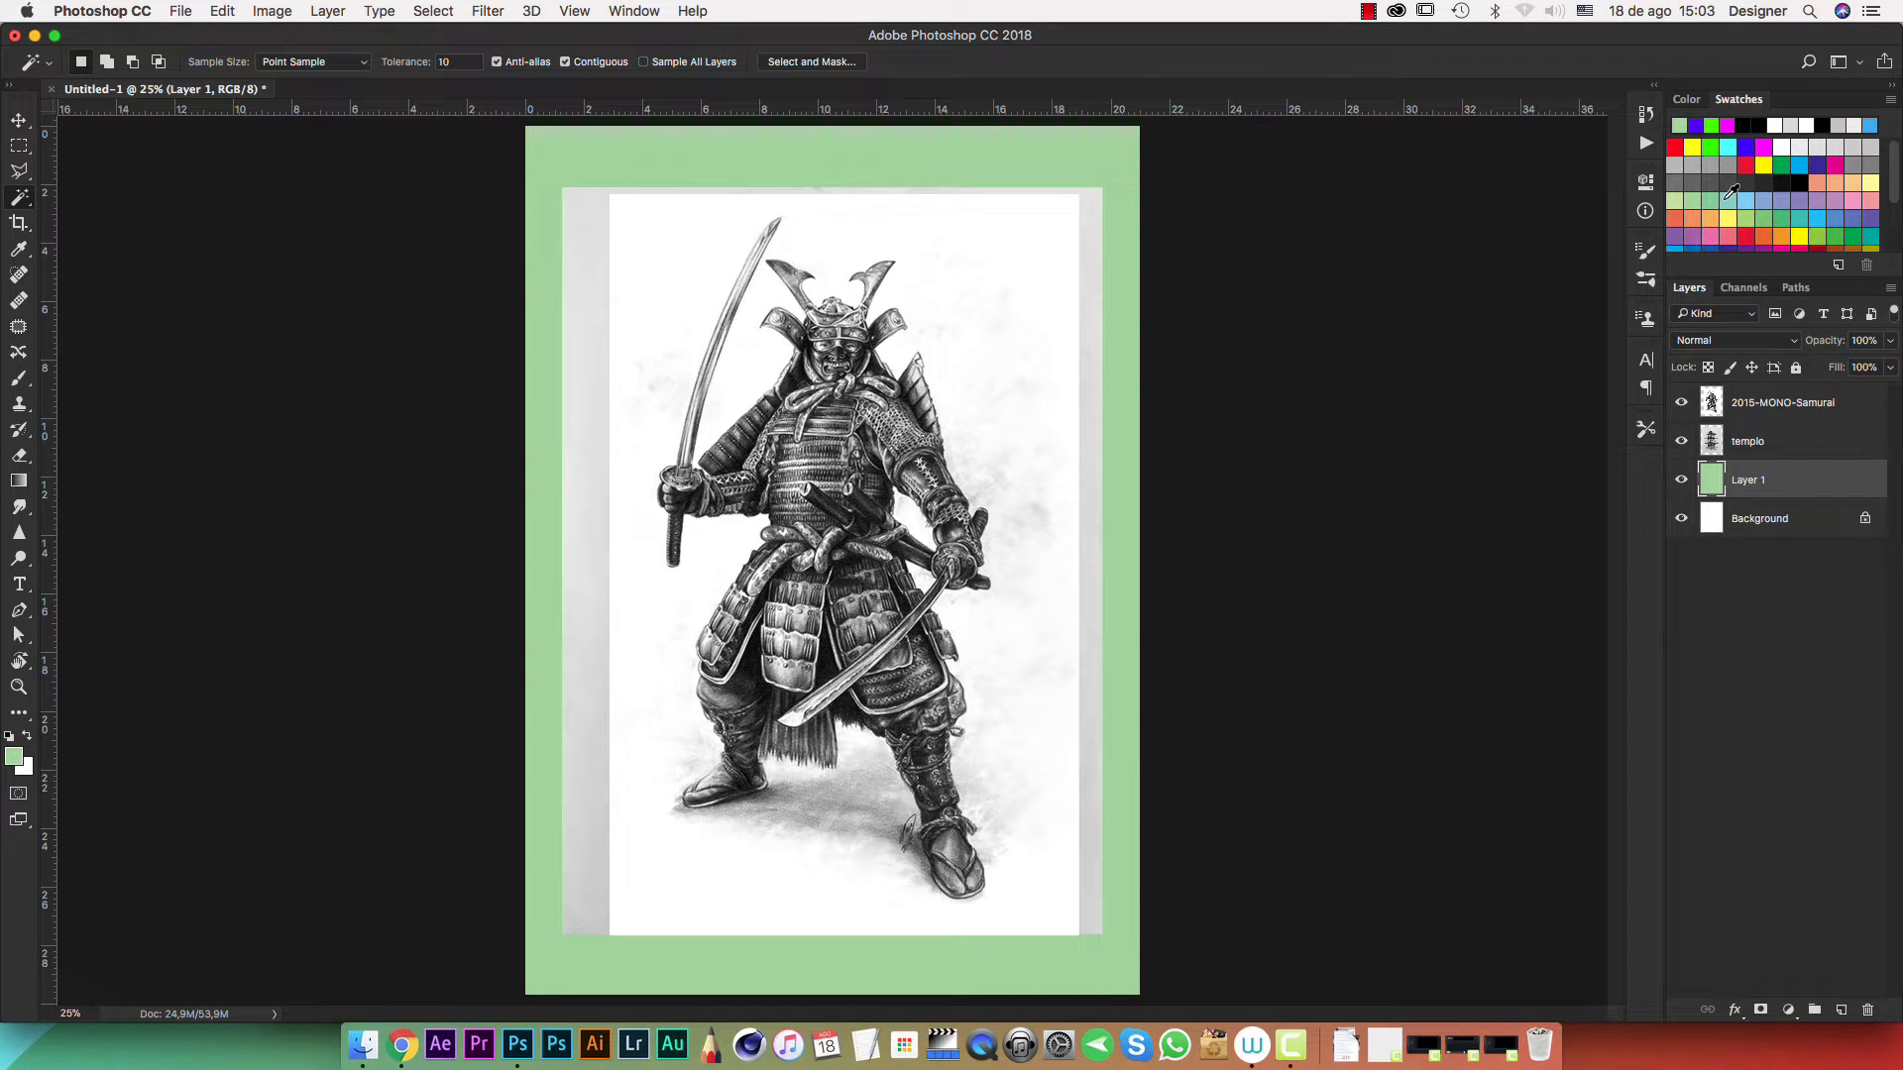
{"action": "left_click", "coordinate": [13, 758]}
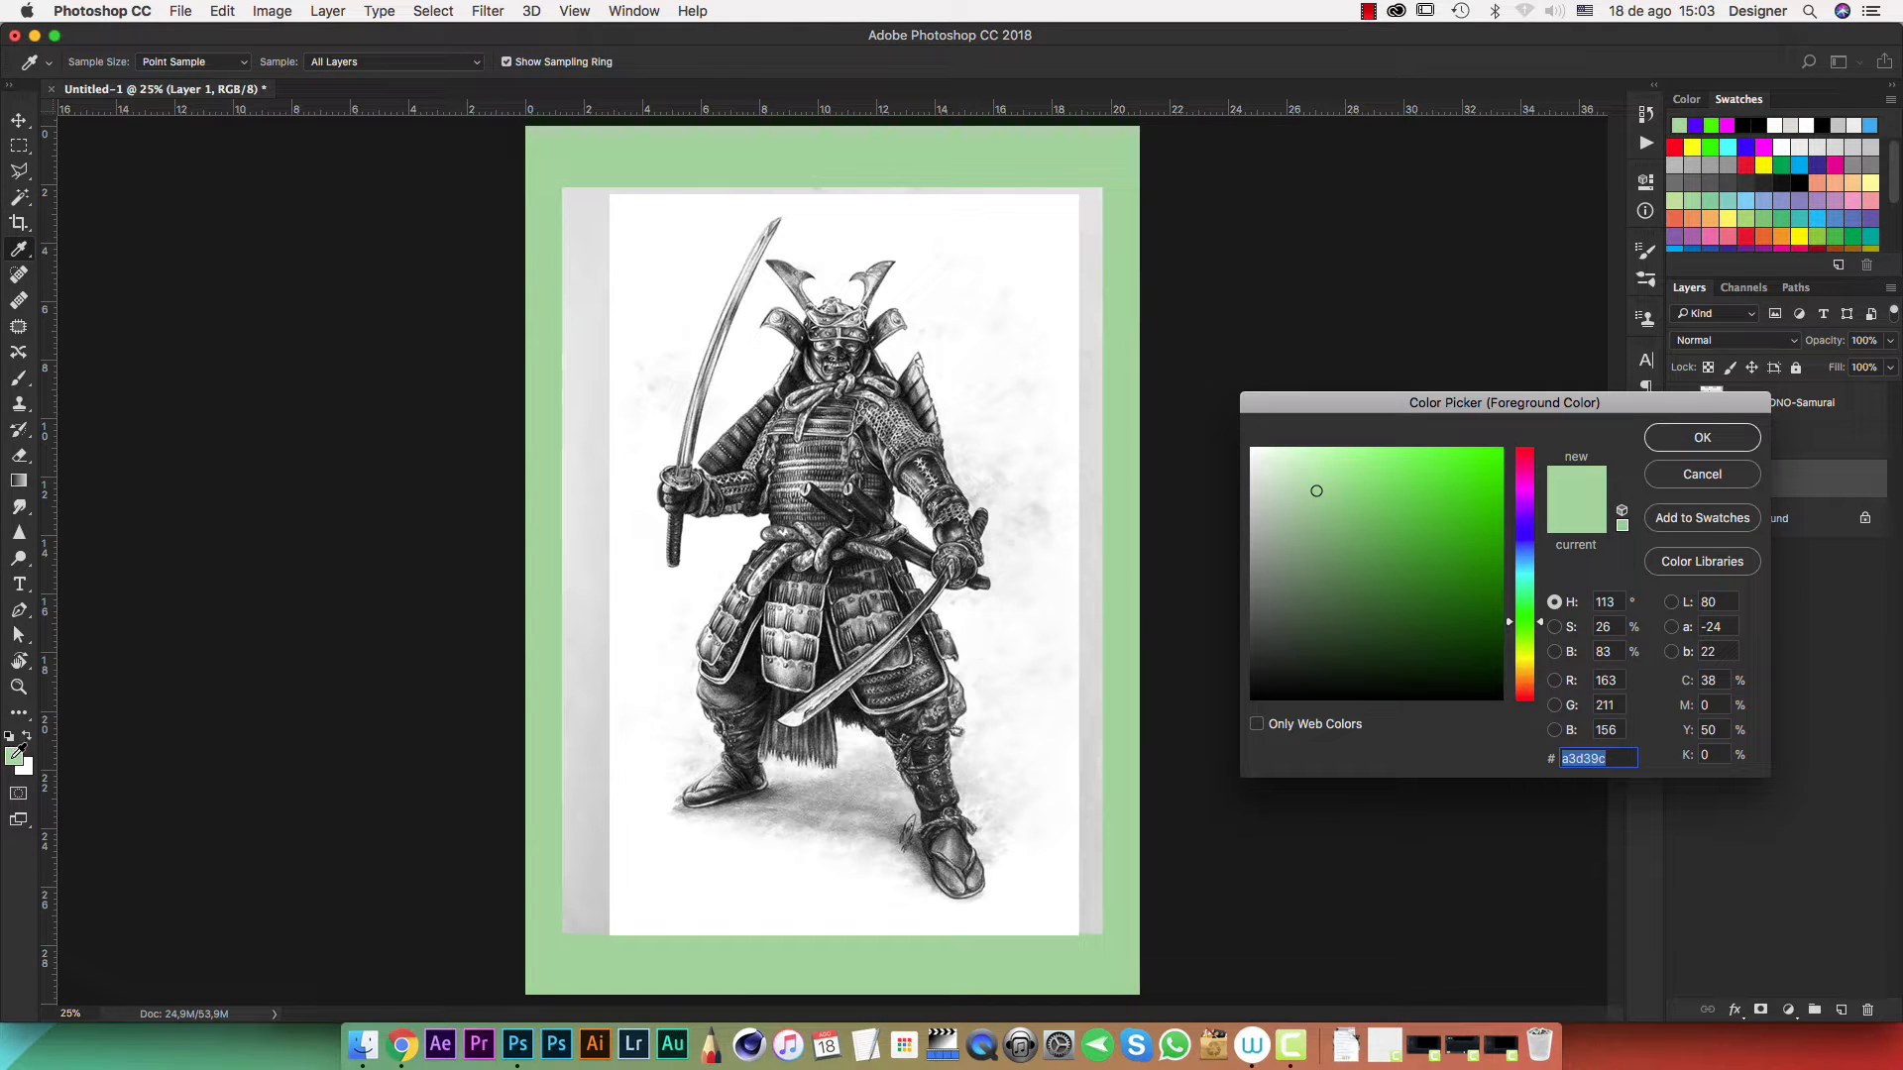
{"action": "mouse_move", "coordinate": [1527, 476]}
{"action": "left_mouse_down"}
{"action": "mouse_move", "coordinate": [1524, 659]}
{"action": "mouse_move", "coordinate": [1524, 476]}
{"action": "mouse_move", "coordinate": [1523, 613]}
{"action": "left_mouse_up"}
{"action": "left_click", "coordinate": [1335, 490]}
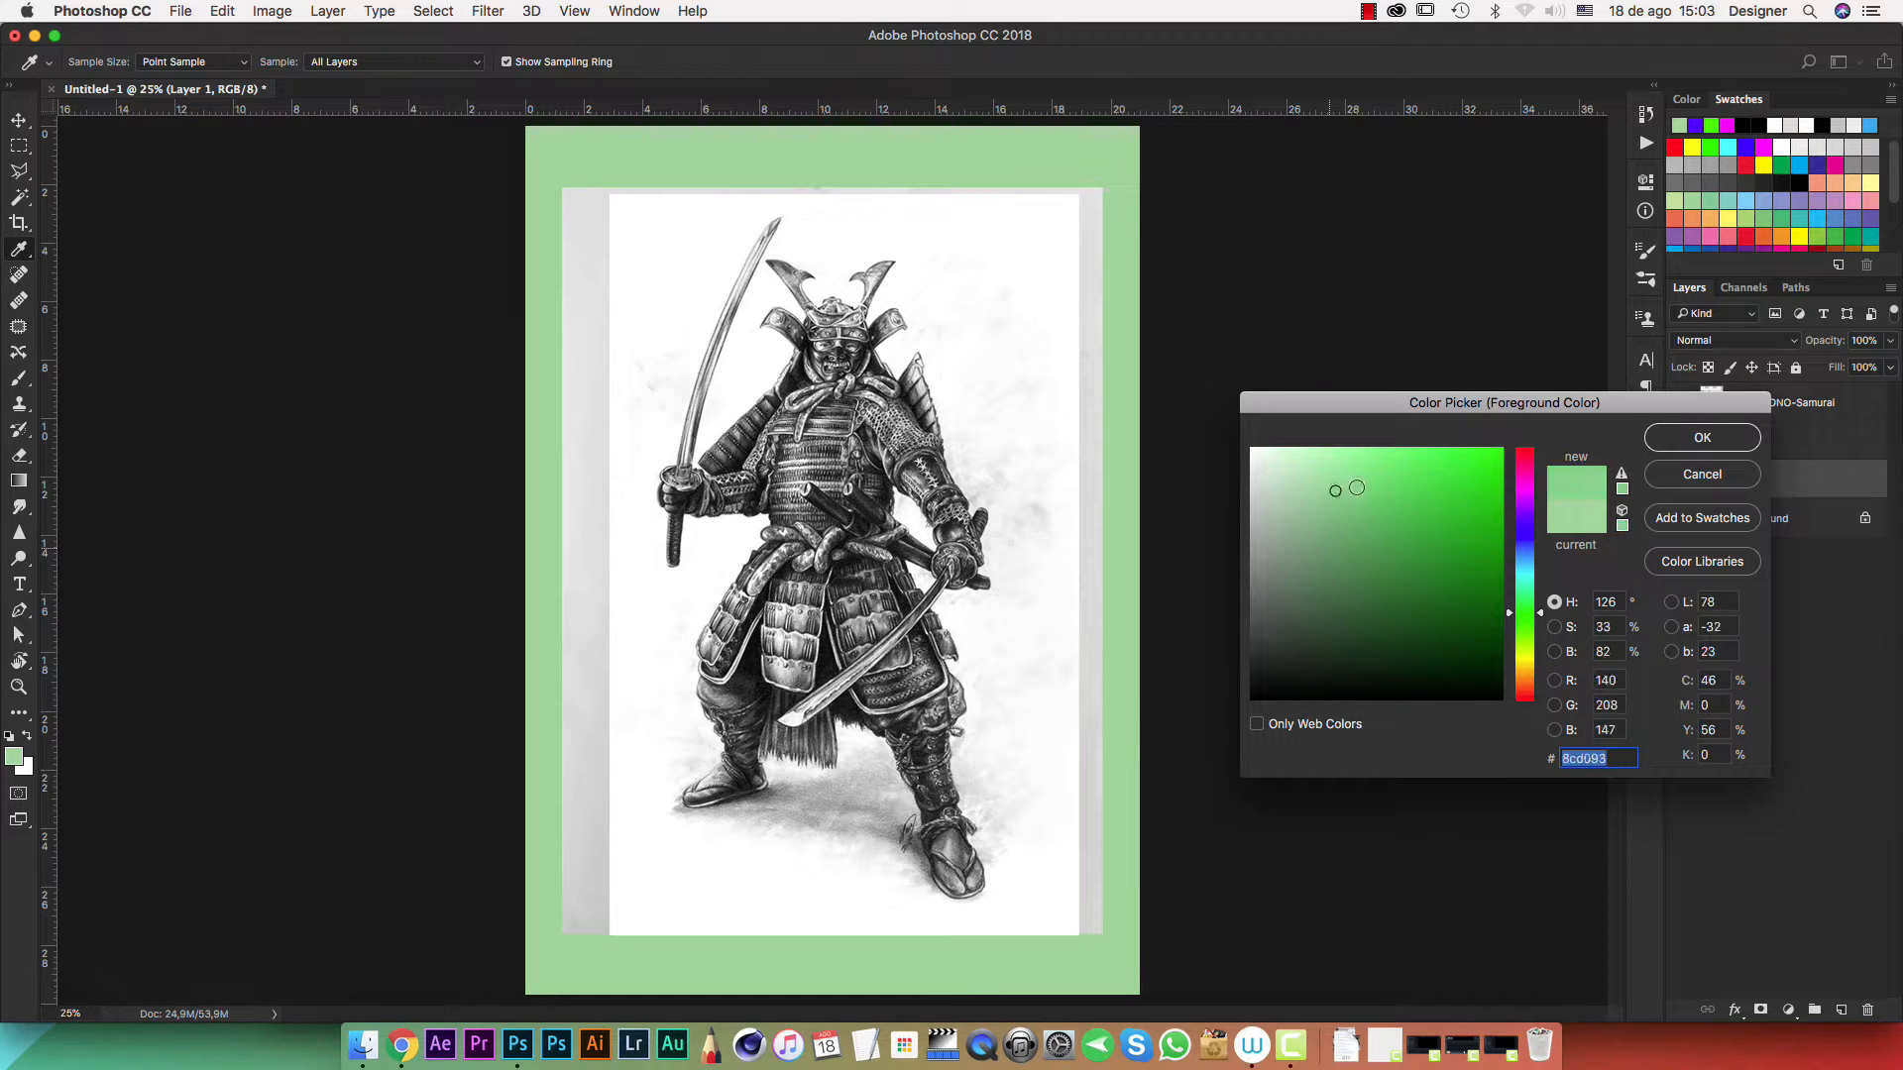
{"action": "left_click", "coordinate": [1335, 484]}
{"action": "left_click", "coordinate": [1729, 478]}
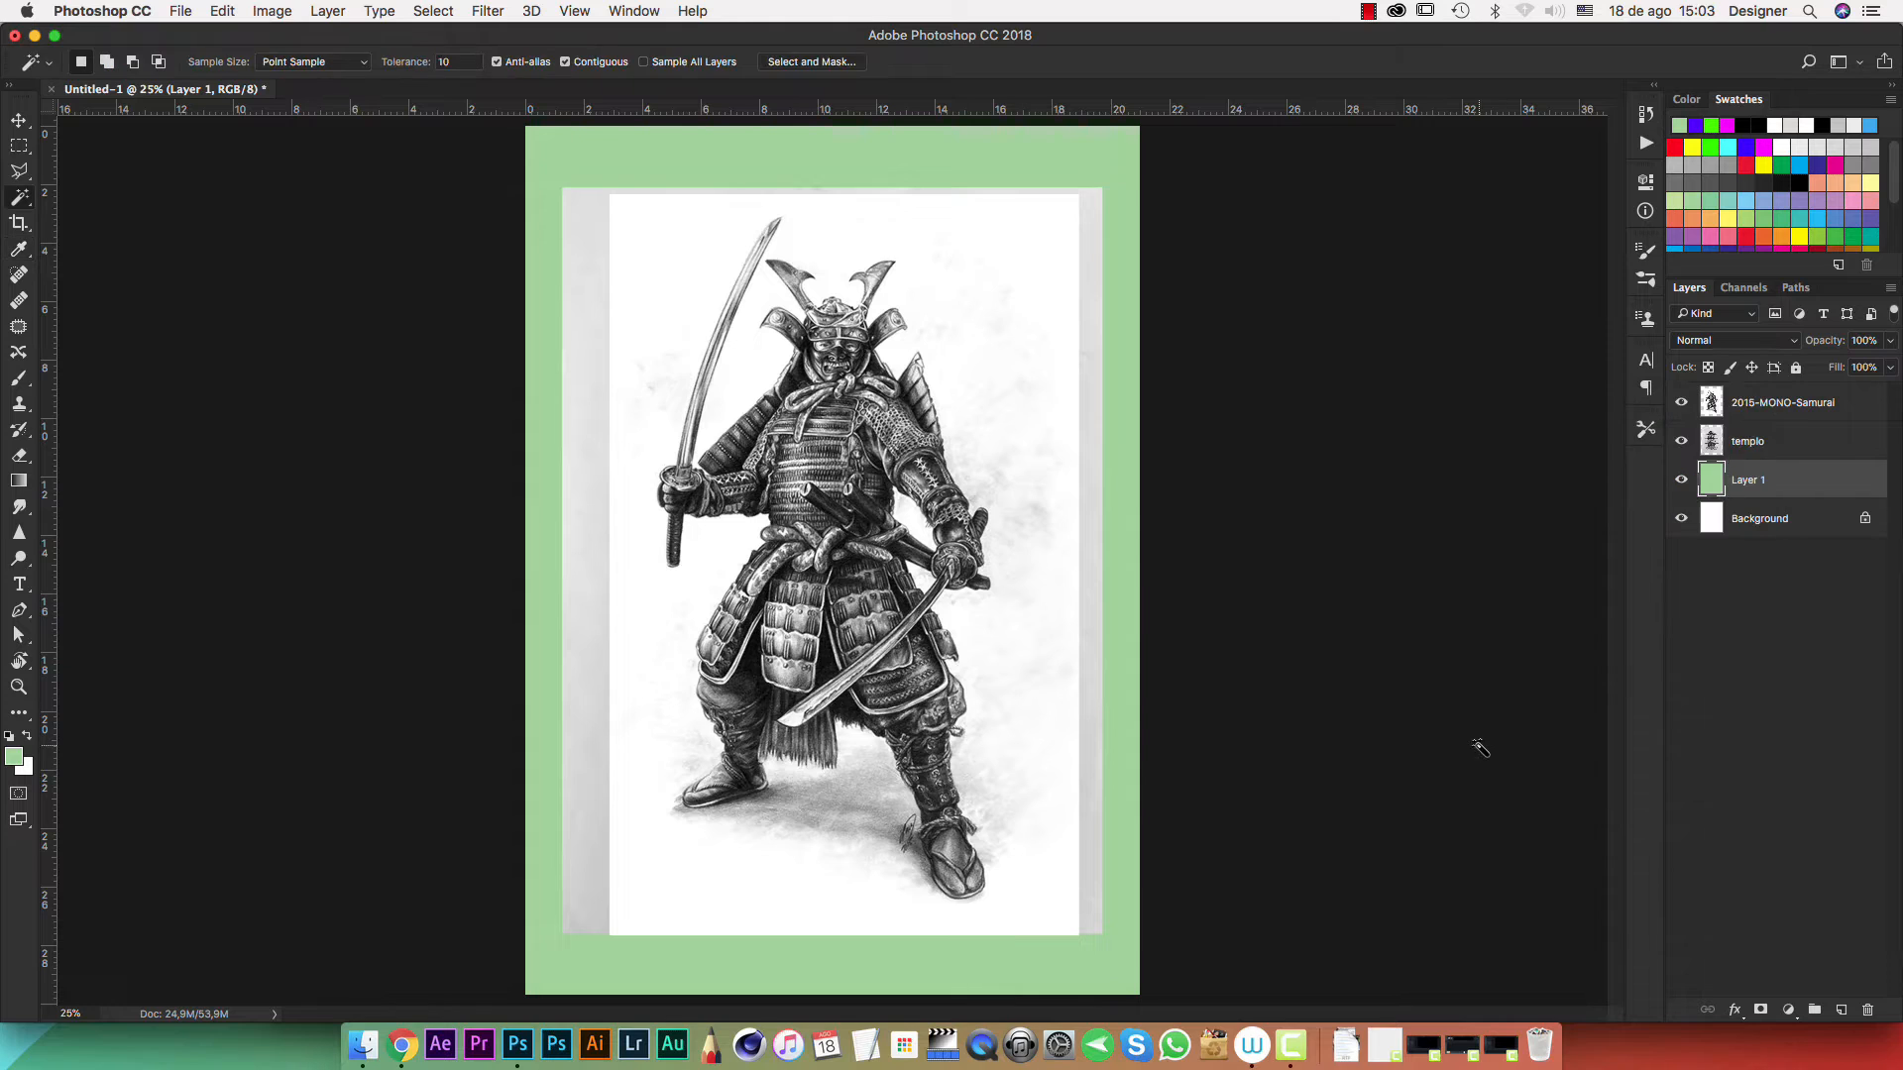
Hide the templo layer and try a Magic Wand selection of the samurai layer's white backdrop at tolerance 10
{"action": "left_click", "coordinate": [1682, 441]}
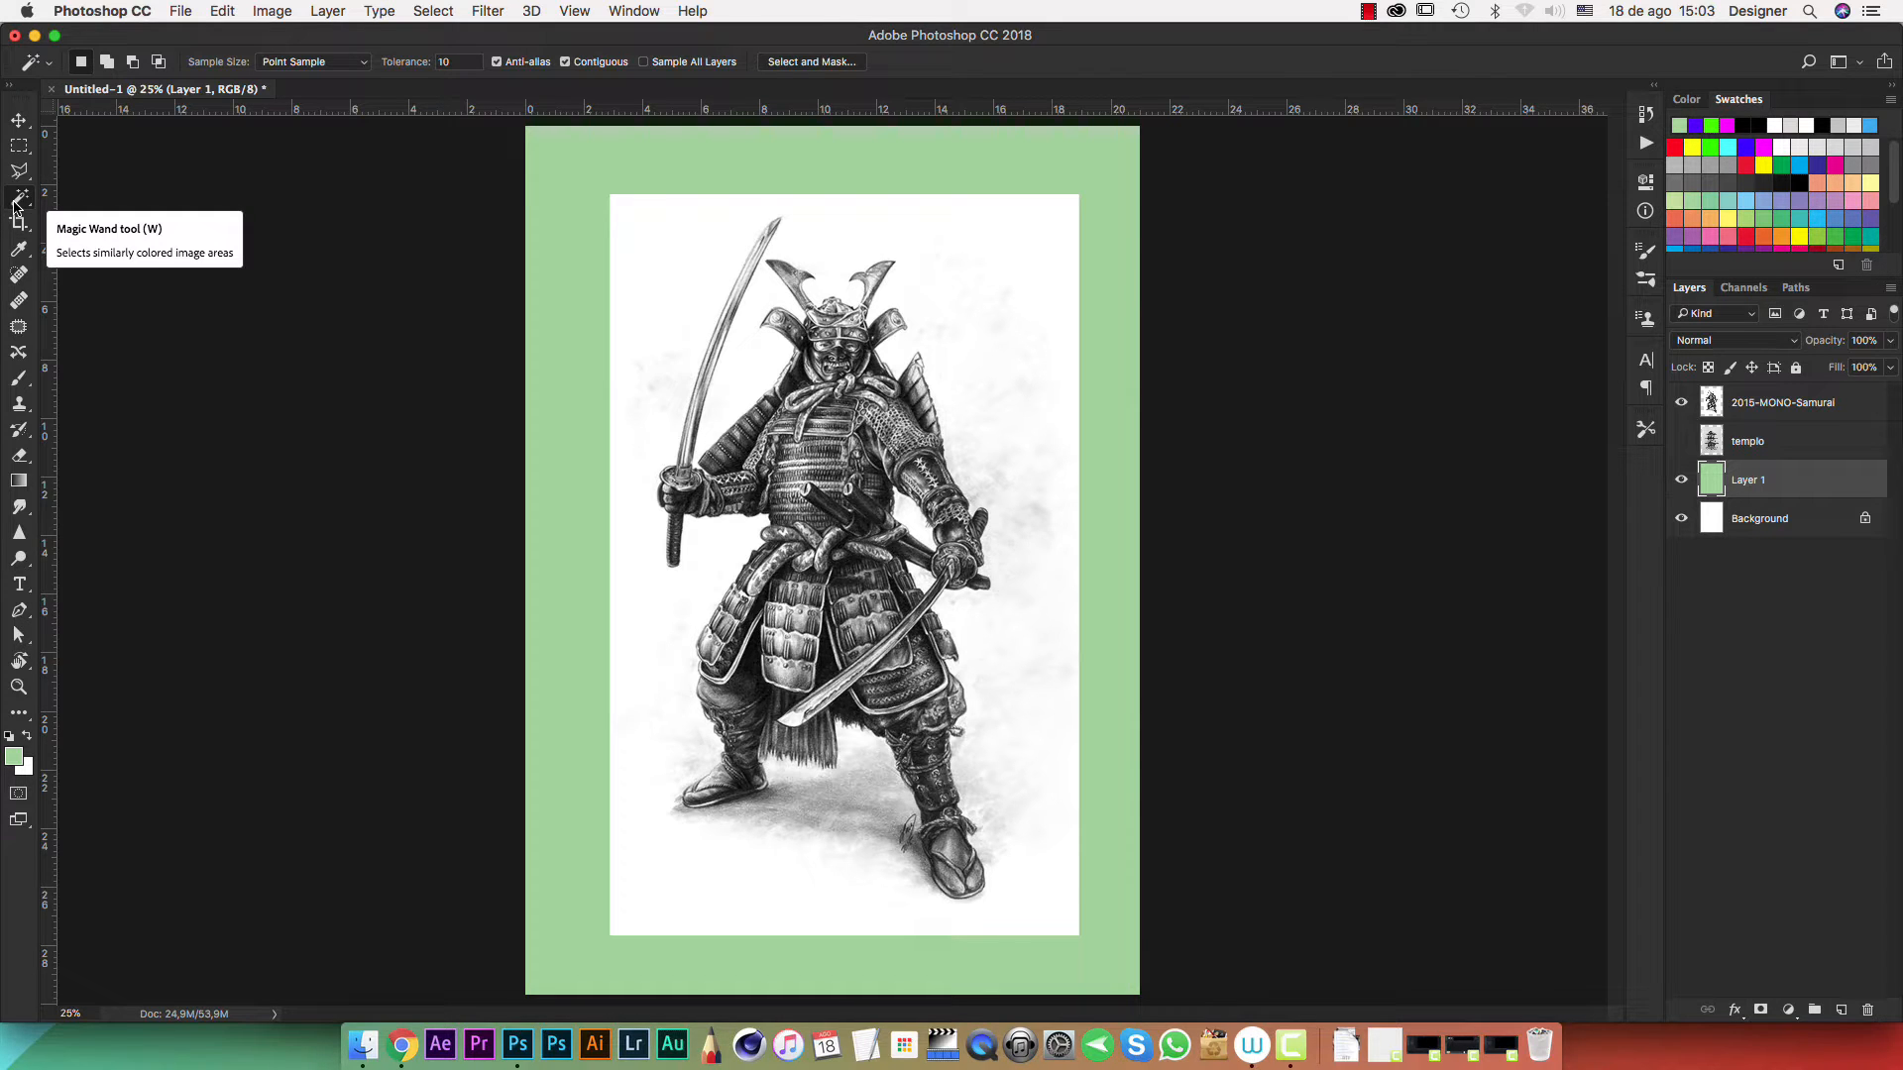
{"action": "left_click", "coordinate": [1013, 240]}
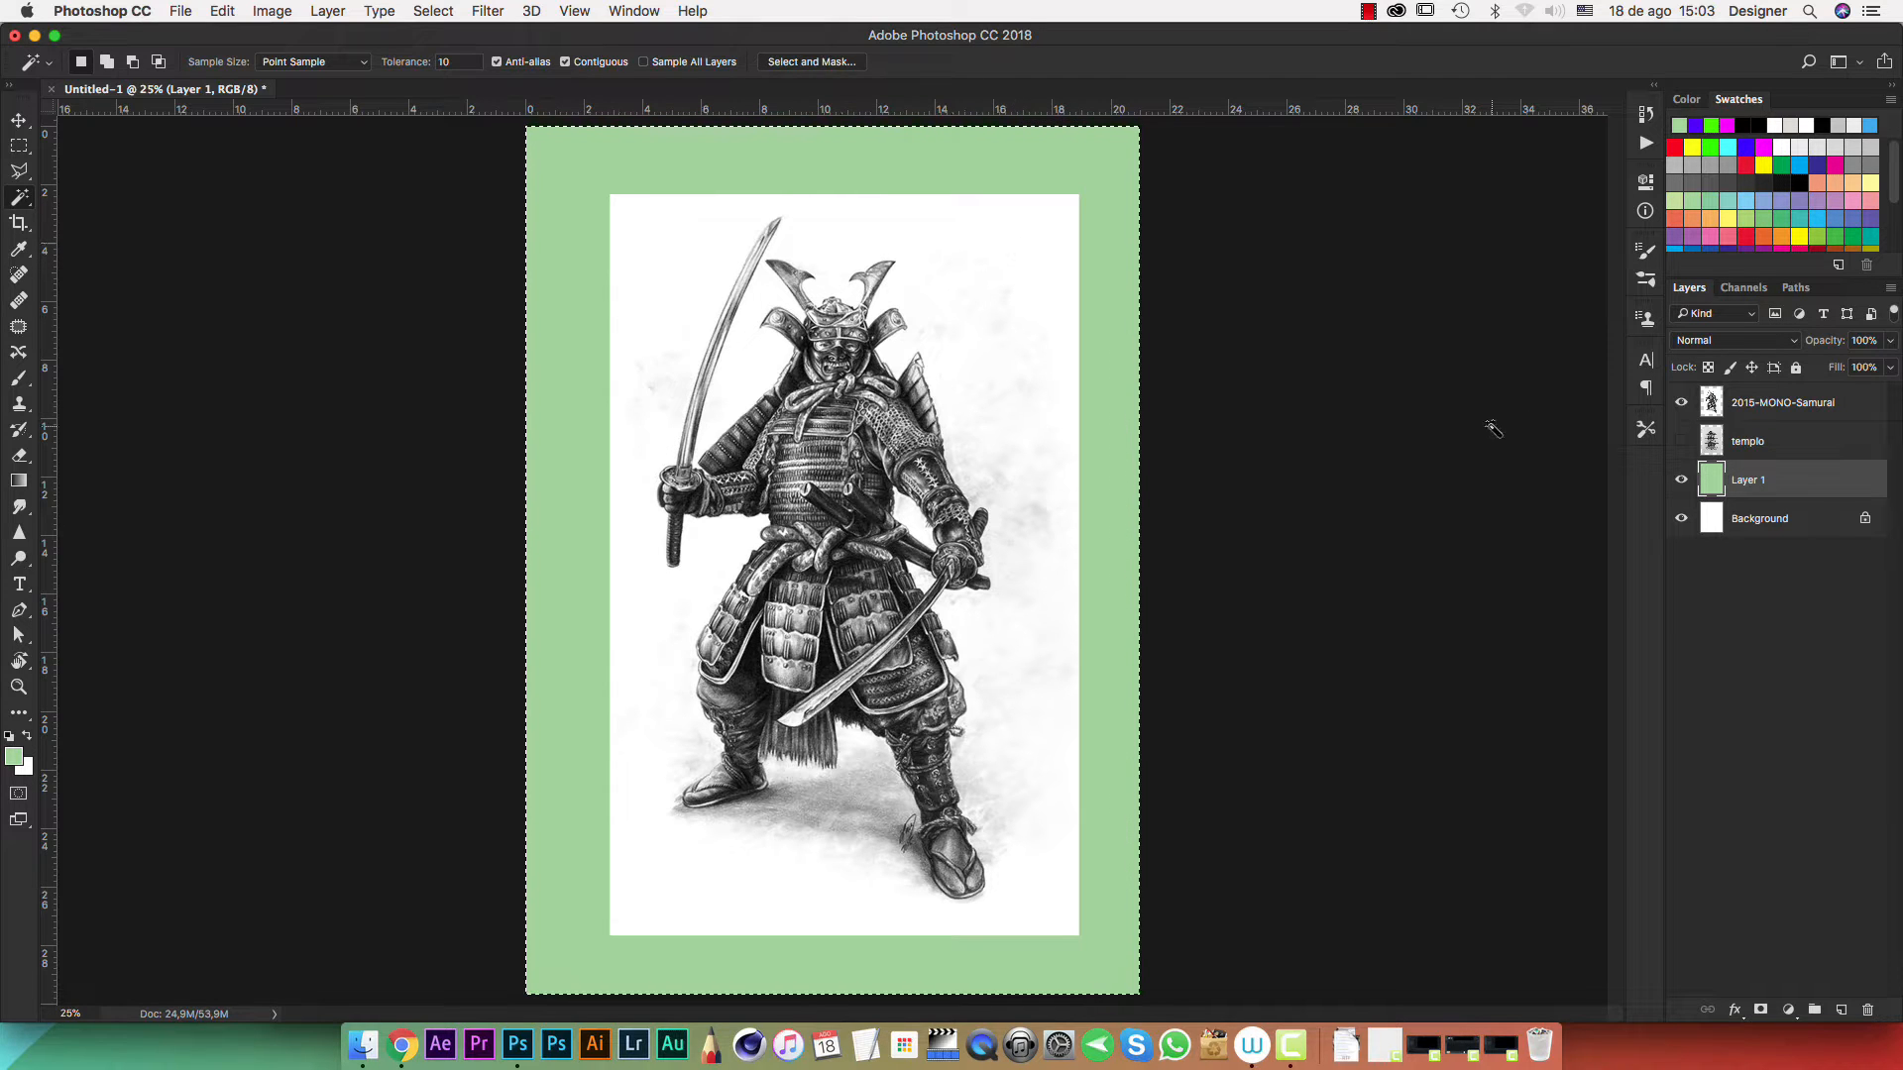
{"action": "key", "text": "super+d"}
{"action": "left_click", "coordinate": [1725, 411]}
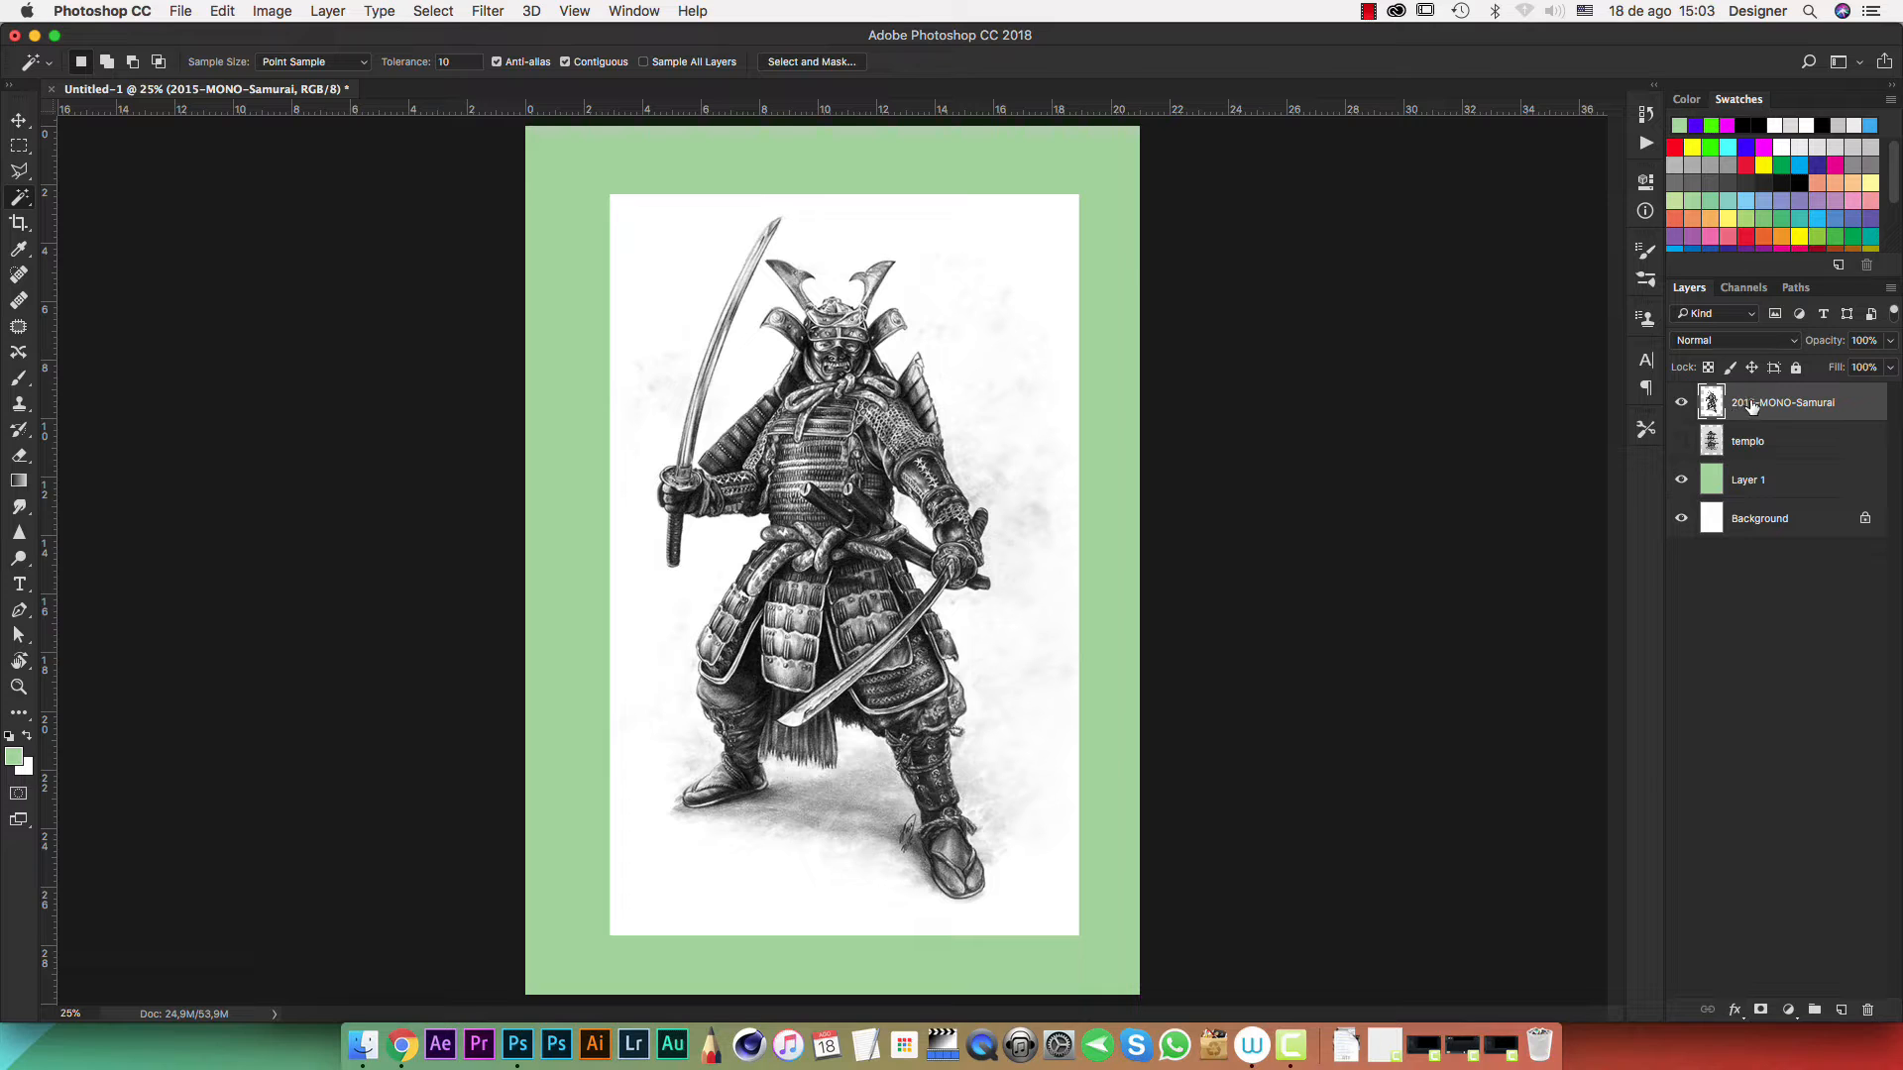
{"action": "left_click", "coordinate": [944, 242]}
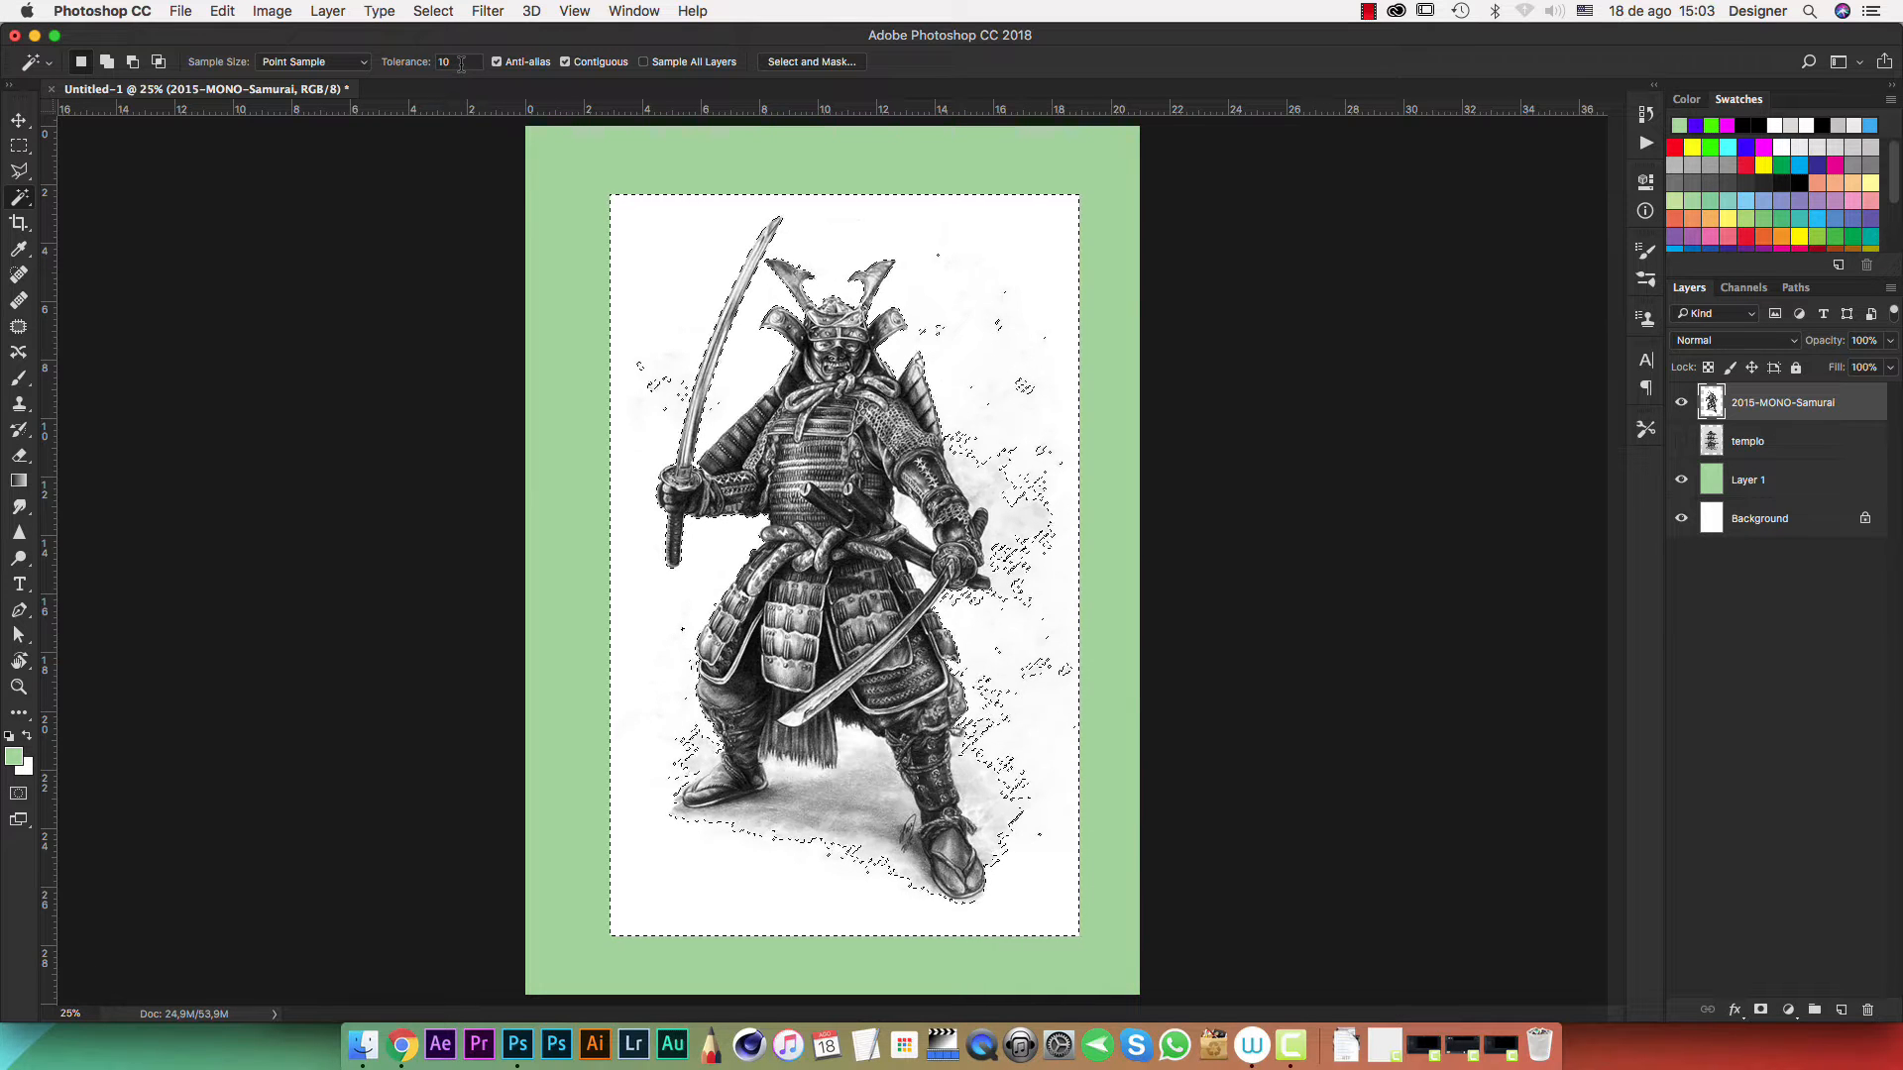
{"action": "key", "text": "super+d"}
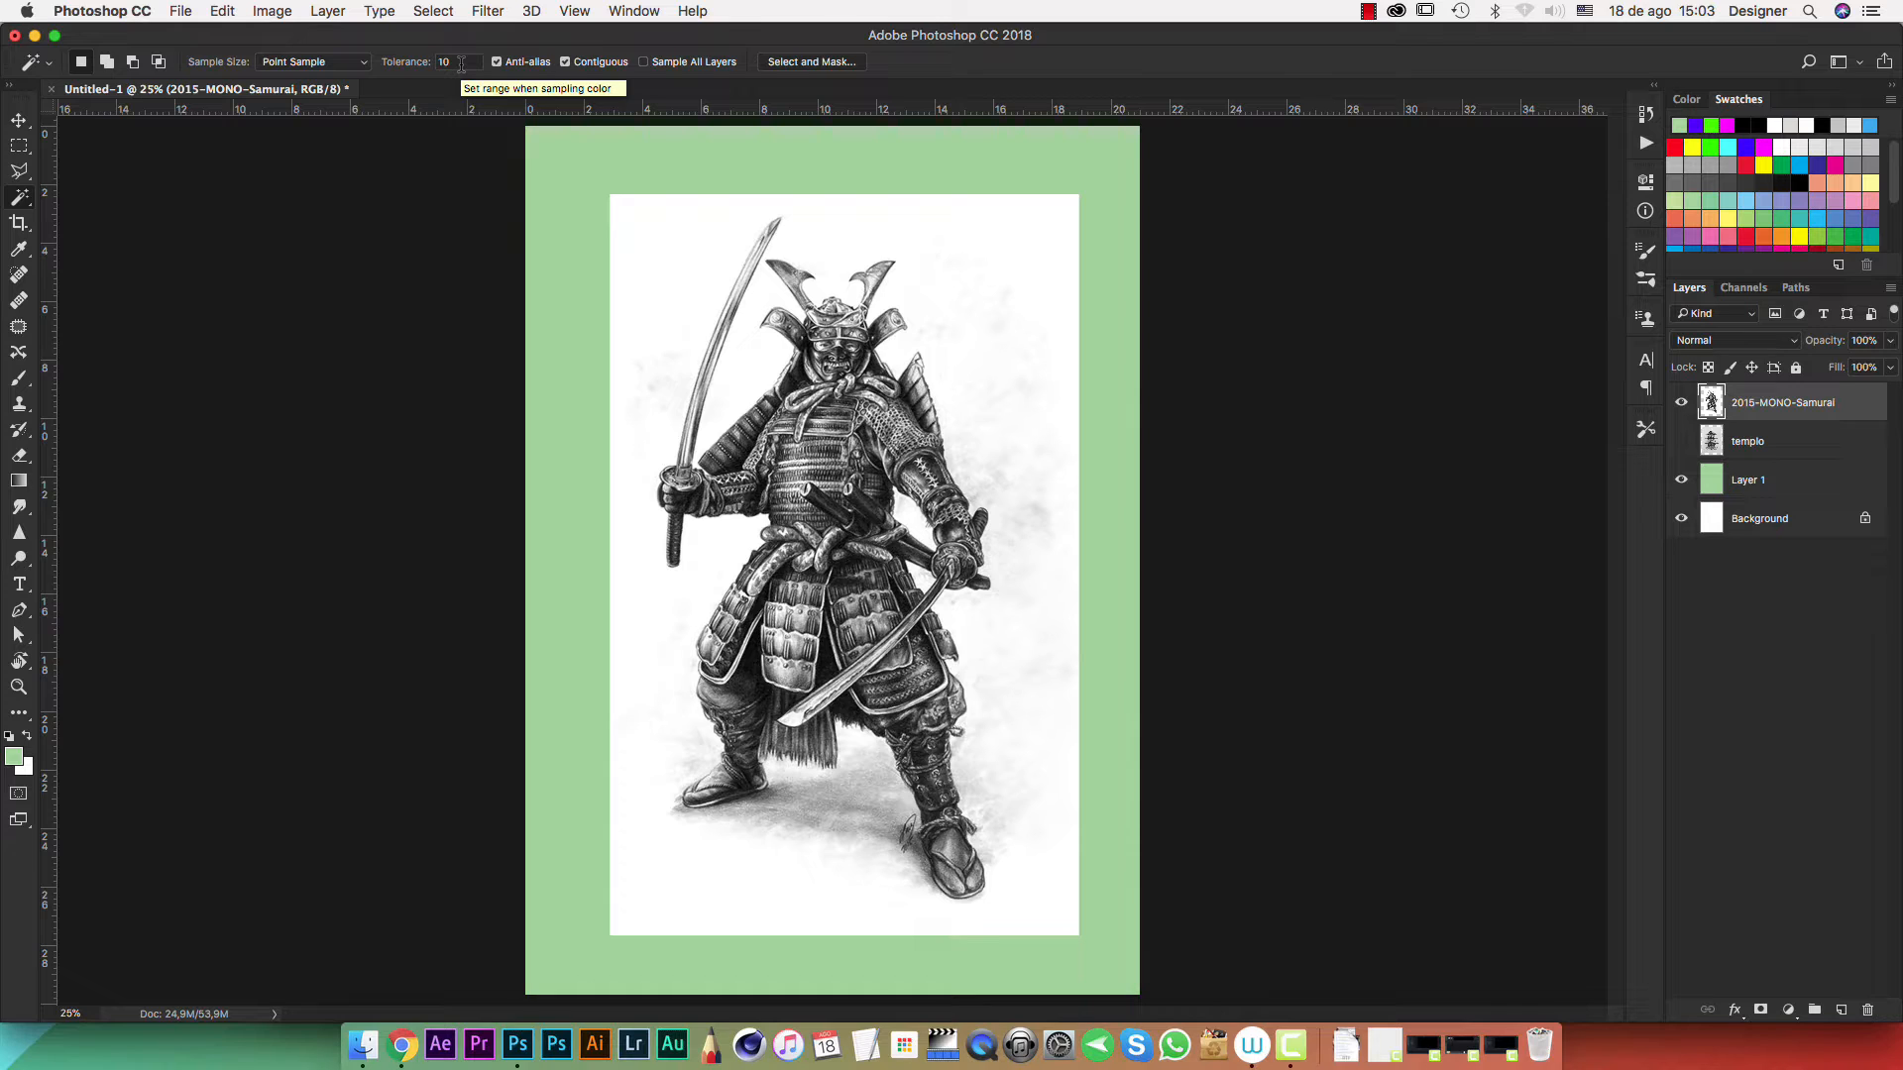
Select the white backdrop around the samurai with the Magic Wand at tolerance 60
{"action": "left_click", "coordinate": [460, 62]}
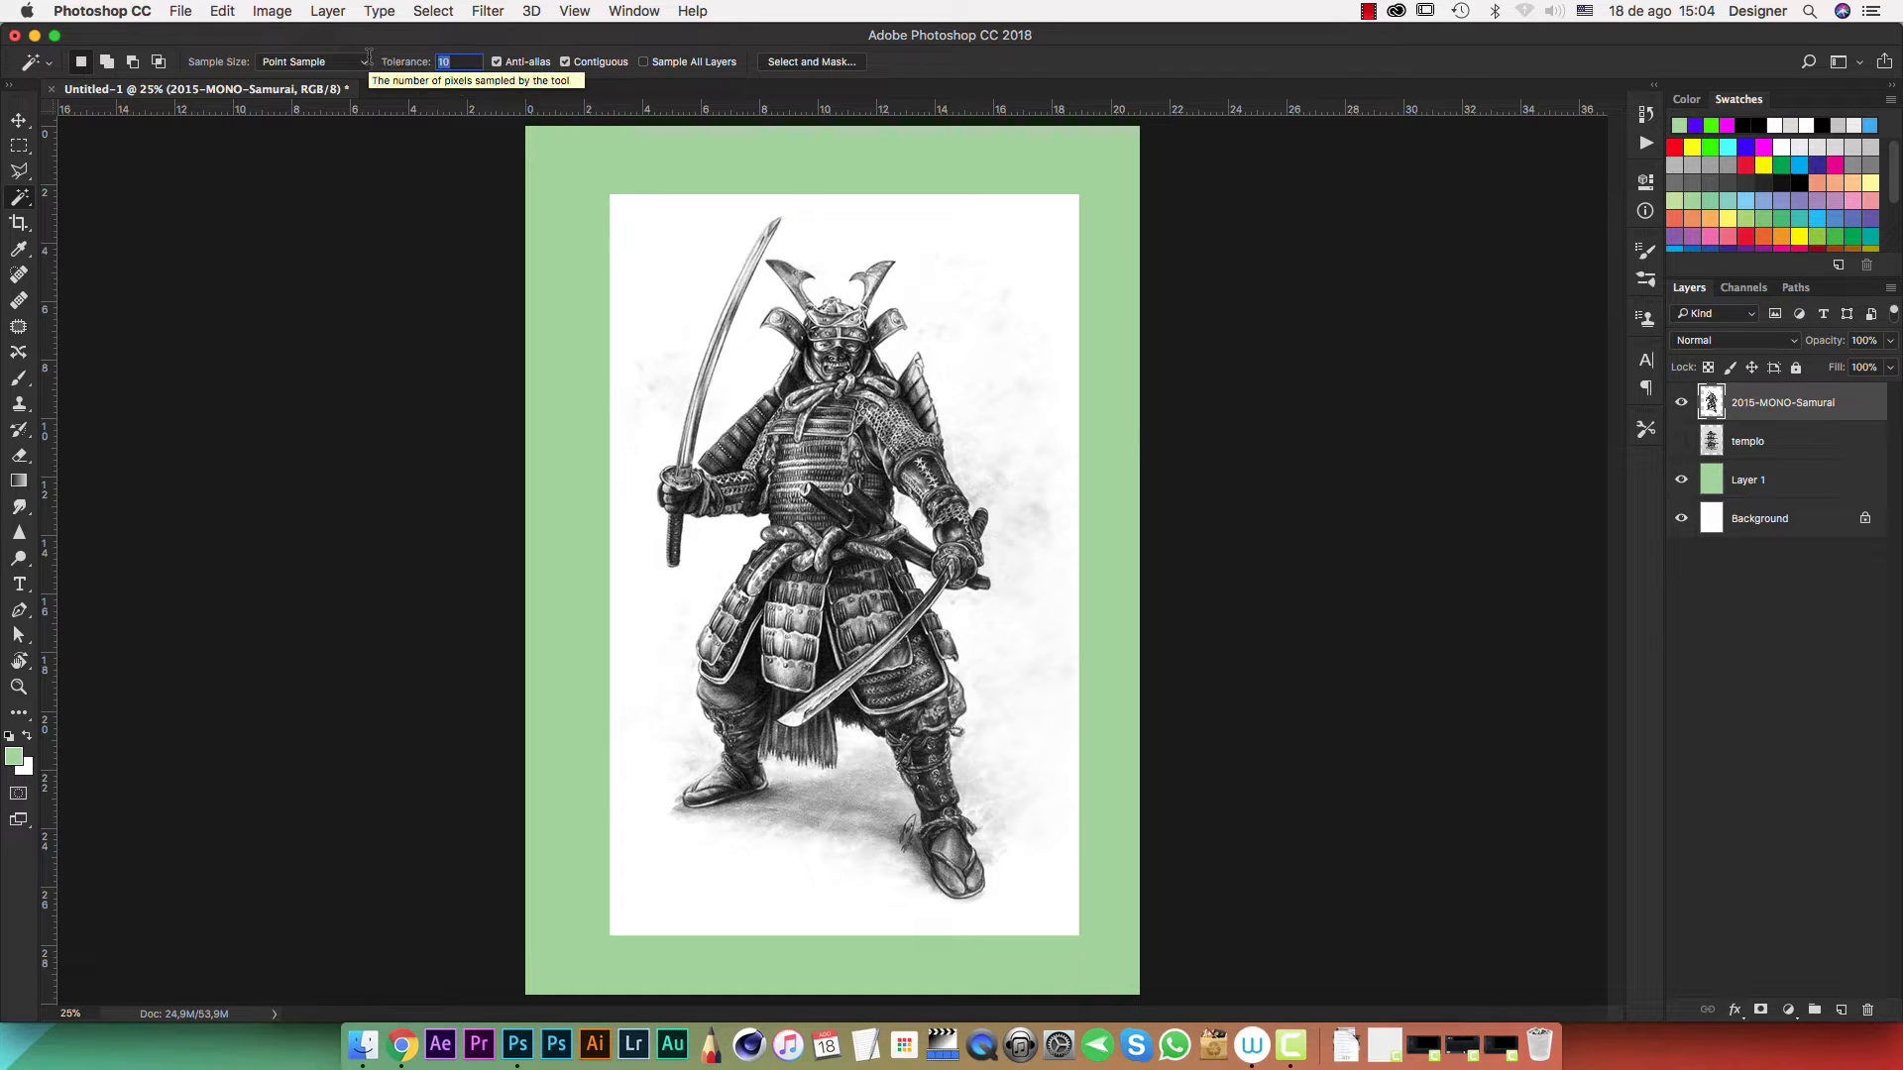
{"action": "type", "text": "60"}
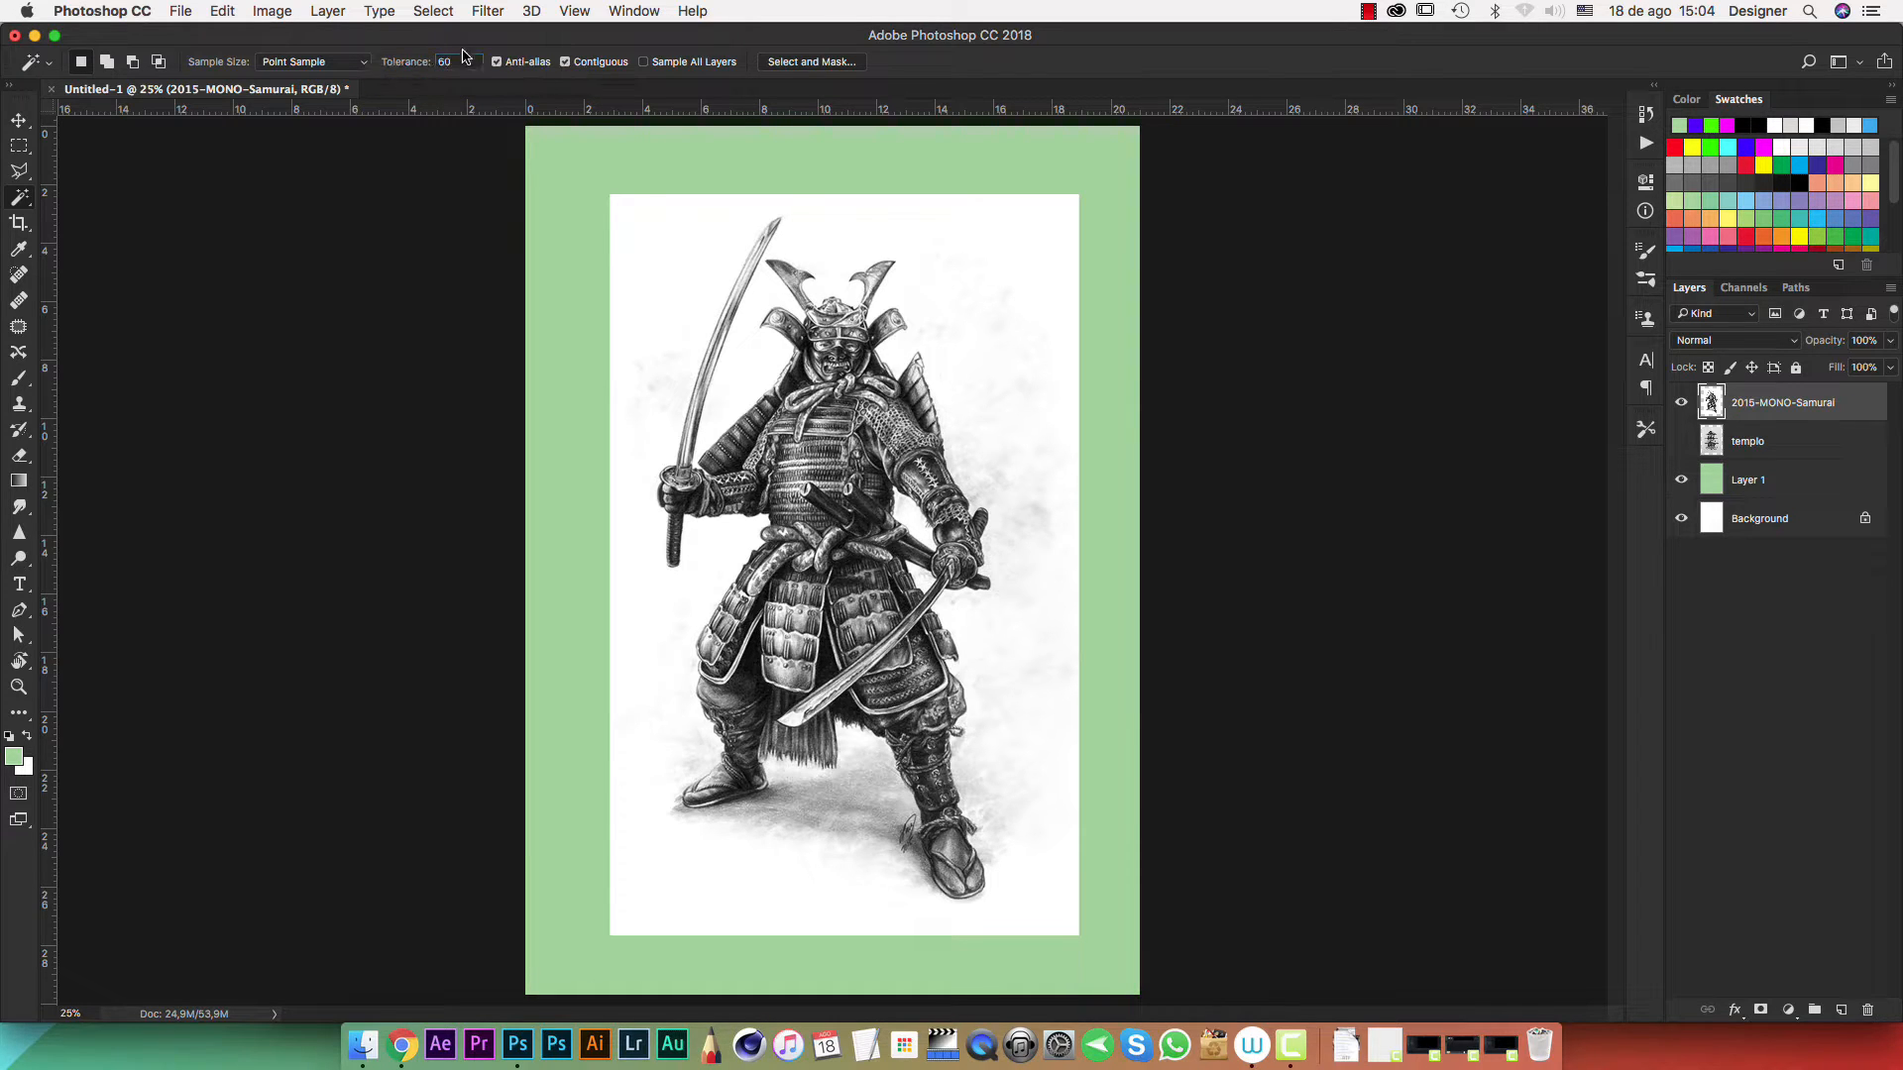
{"action": "left_click", "coordinate": [691, 254]}
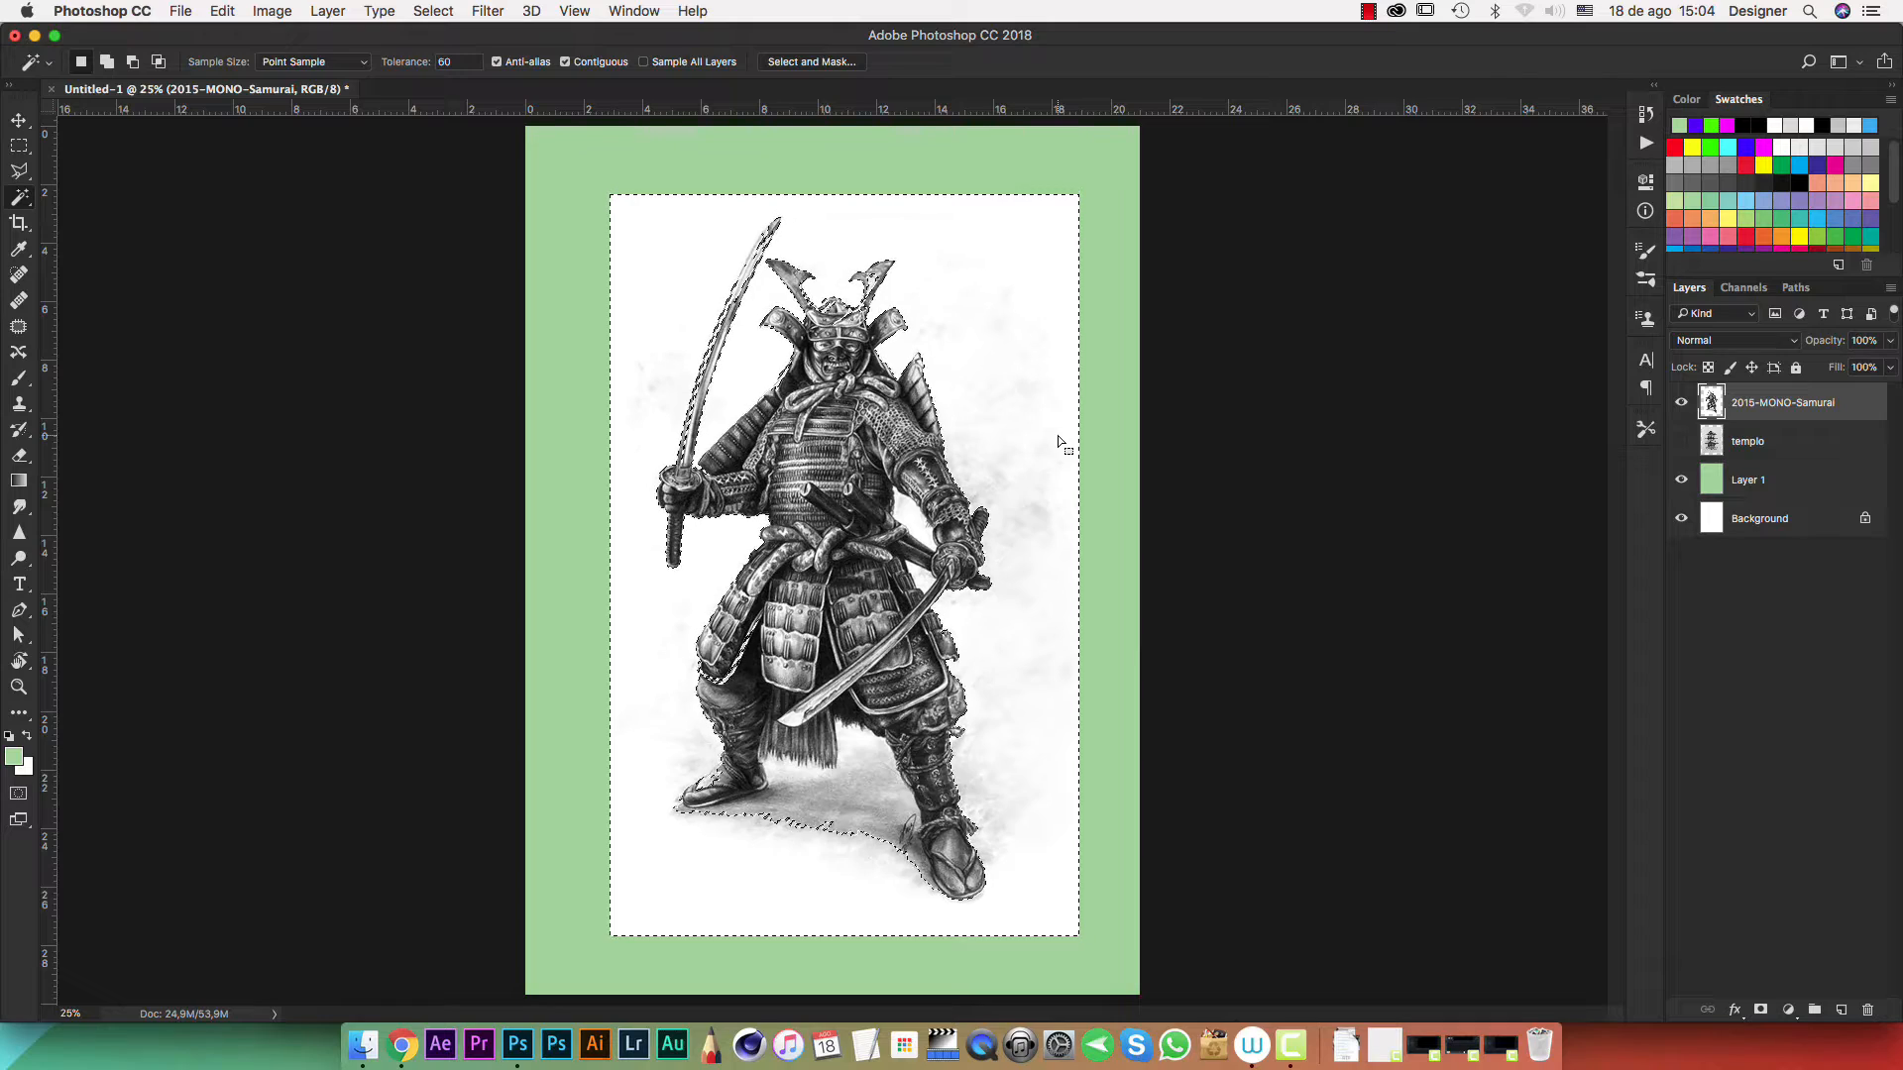
Examine the selection edges up close around the samurai's legs, swords, helmet and armour
{"action": "key", "text": "super+equal"}
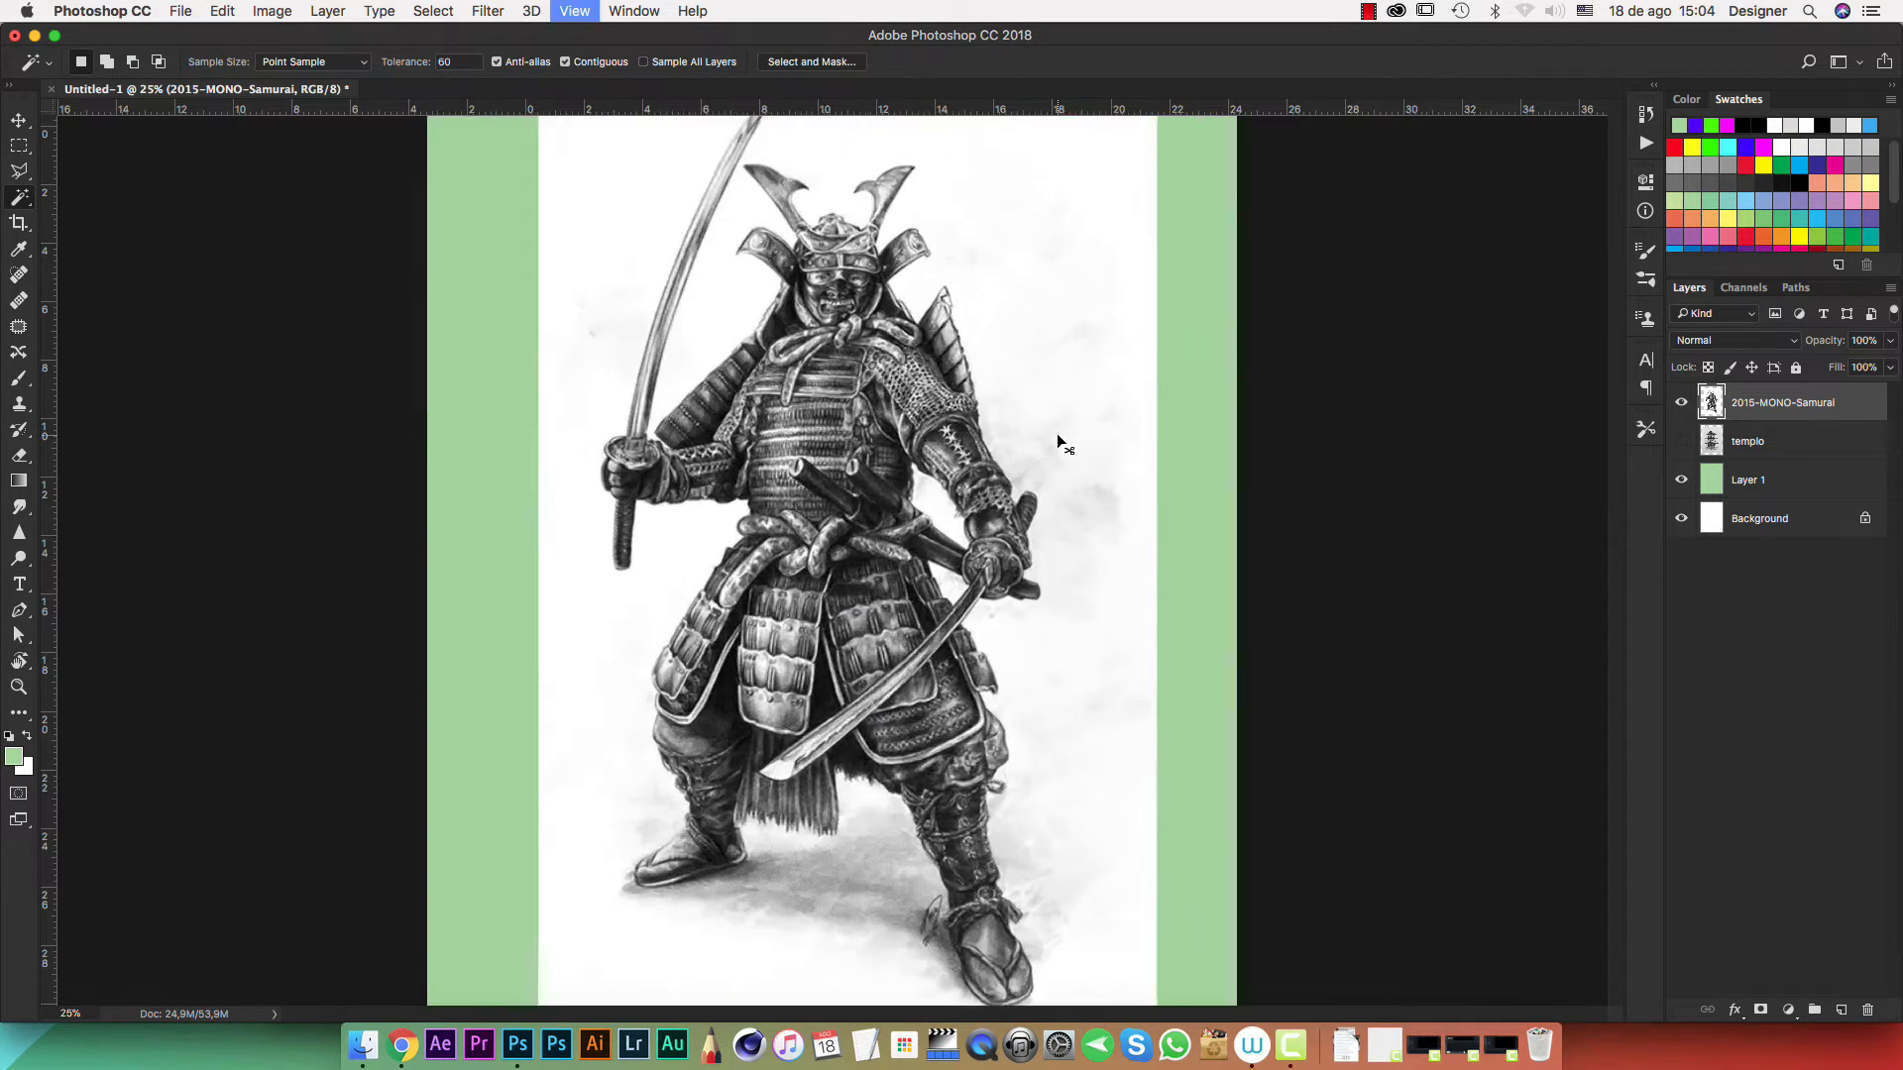
{"action": "key", "text": "super+equal"}
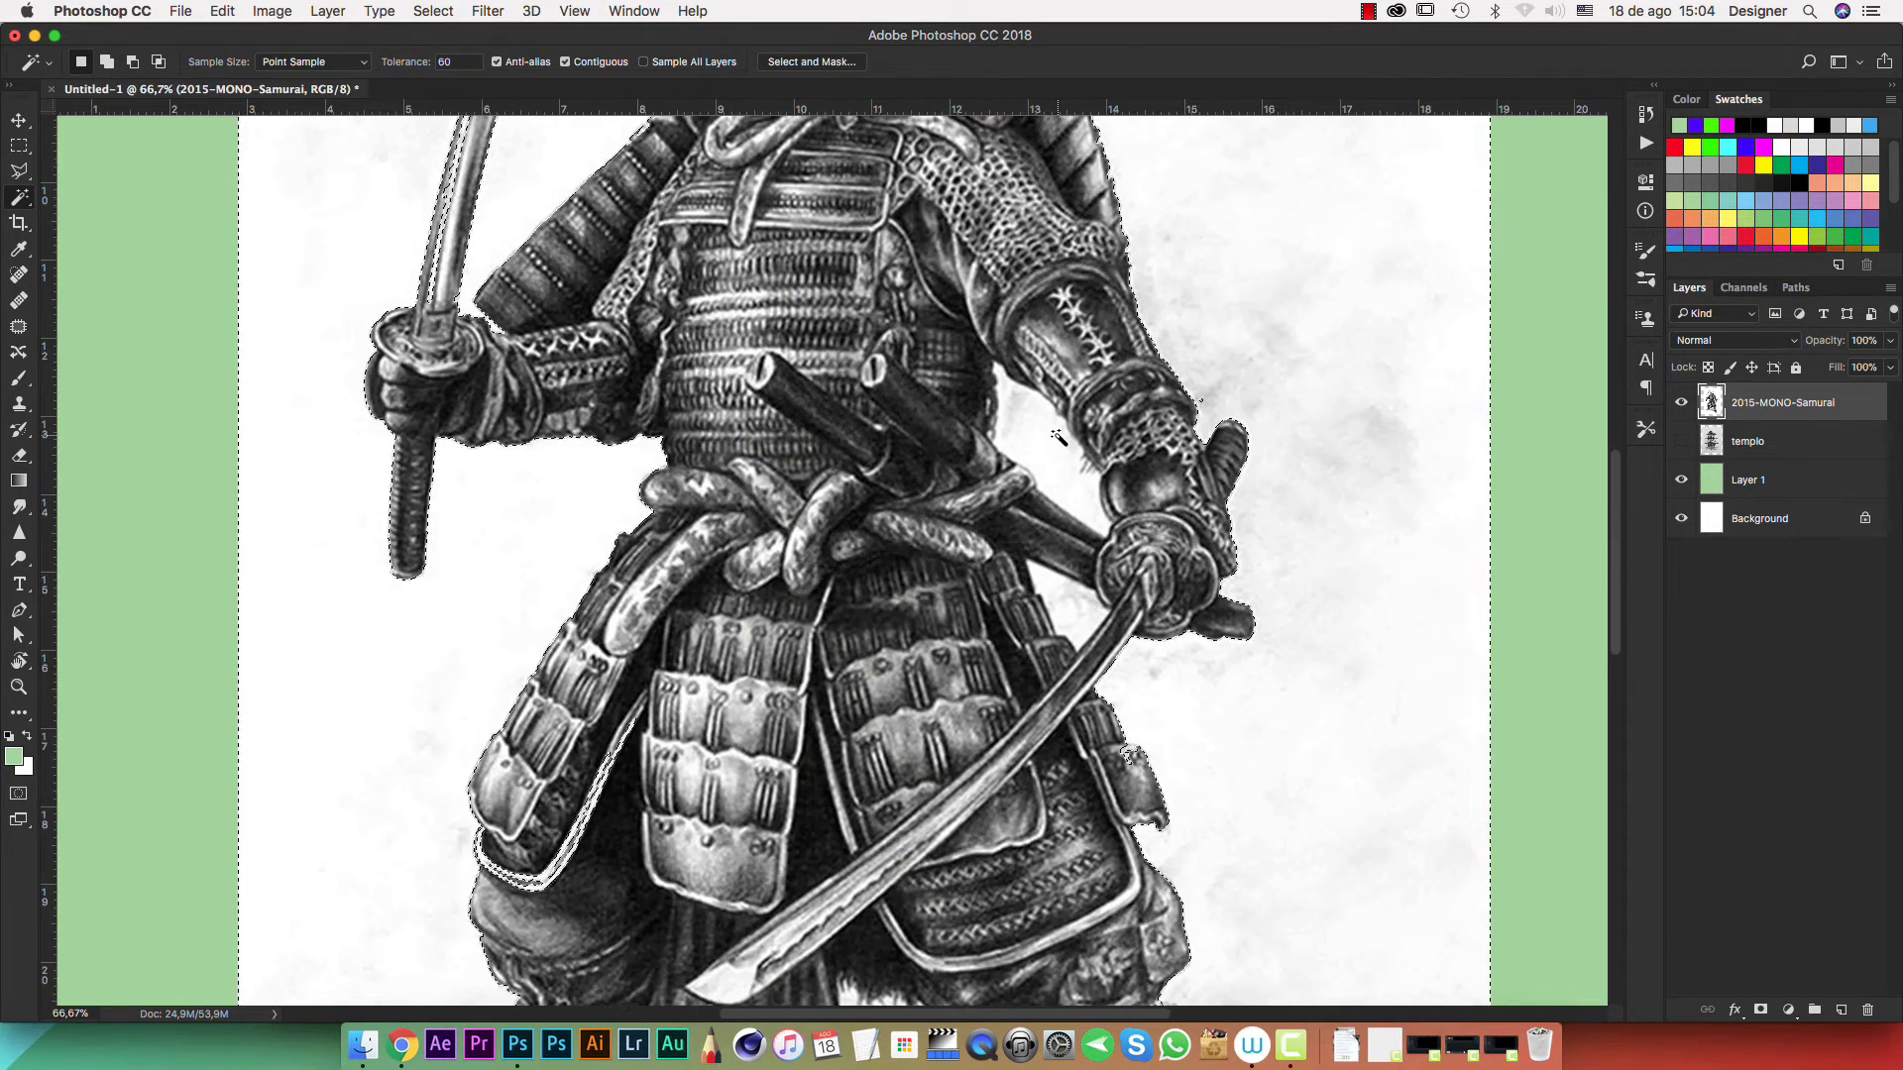
{"action": "left_click_drag", "start_coordinate": [771, 616], "coordinate": [934, 315]}
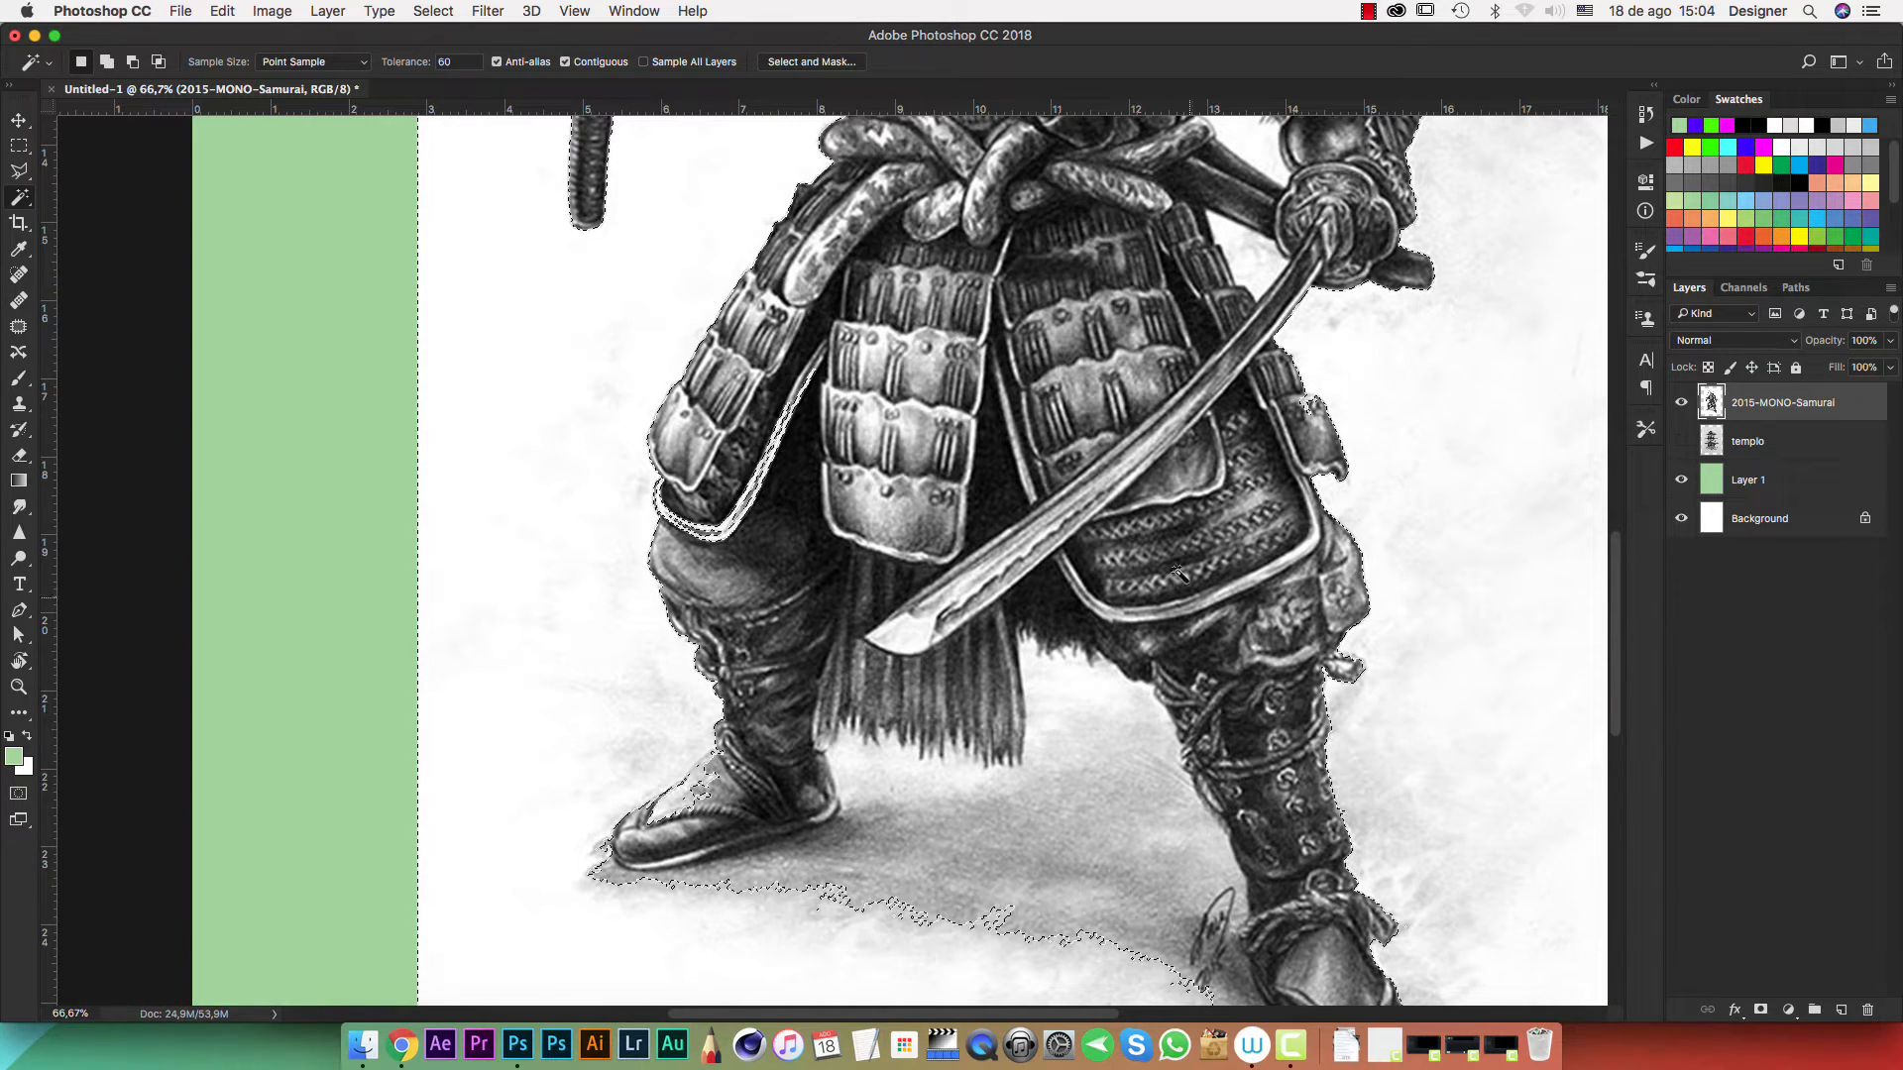
{"action": "scroll", "coordinate": [1090, 436], "scroll_direction": "up", "scroll_amount": 10}
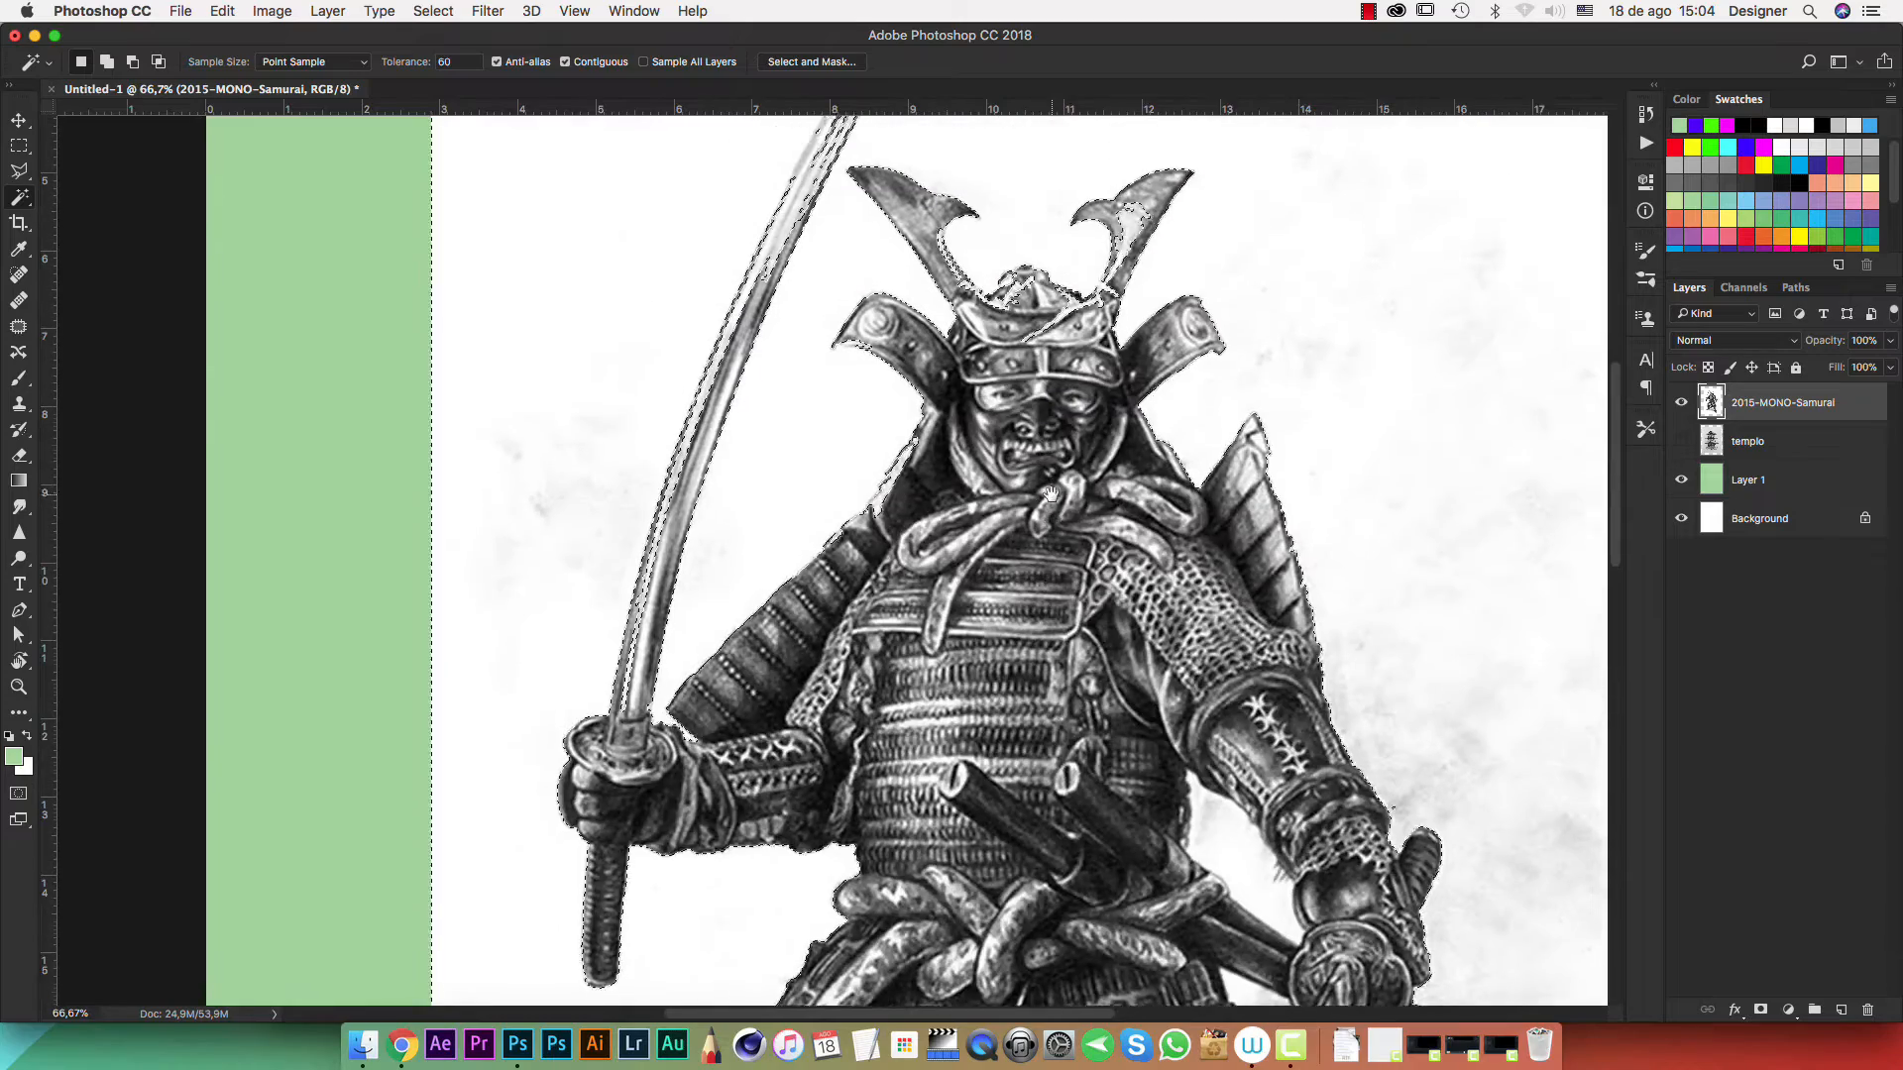
{"action": "scroll", "coordinate": [1001, 406], "scroll_direction": "down", "scroll_amount": 3}
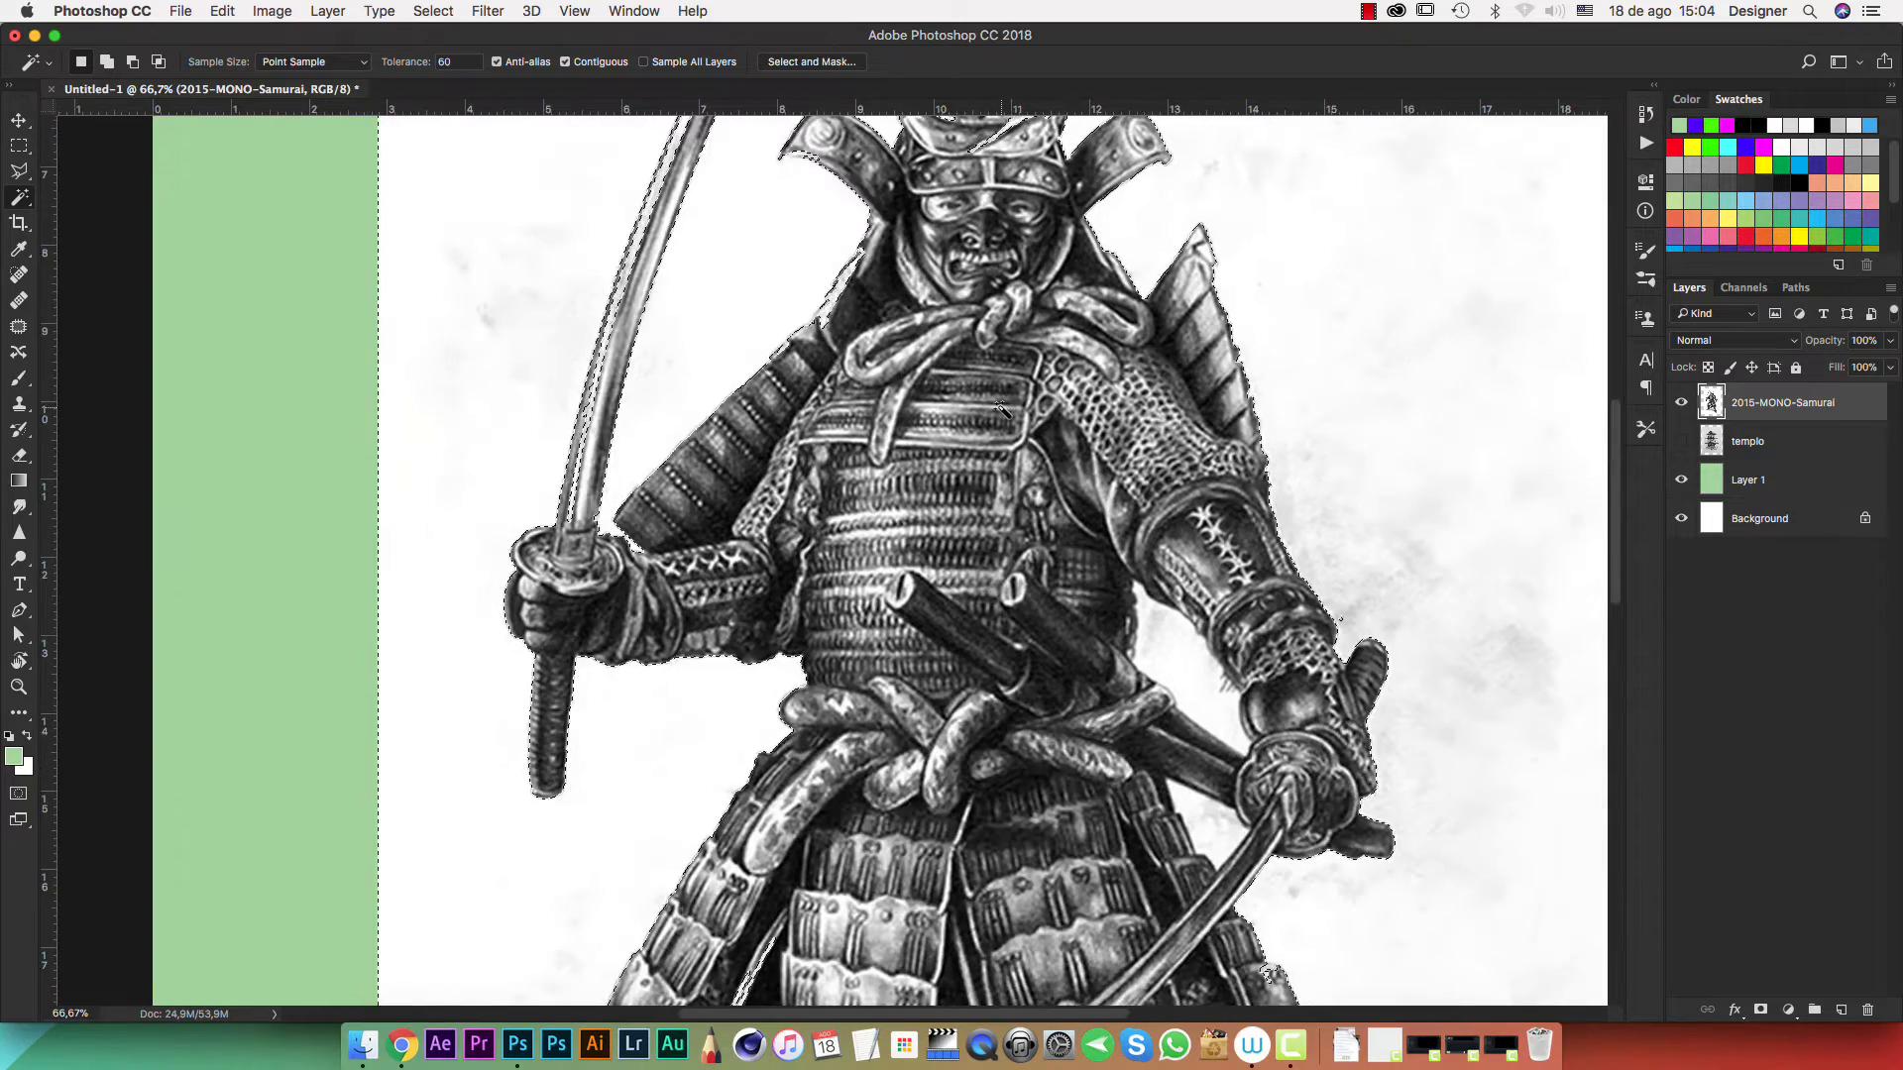
{"action": "key", "text": "super+minus"}
{"action": "key", "text": "super+minus"}
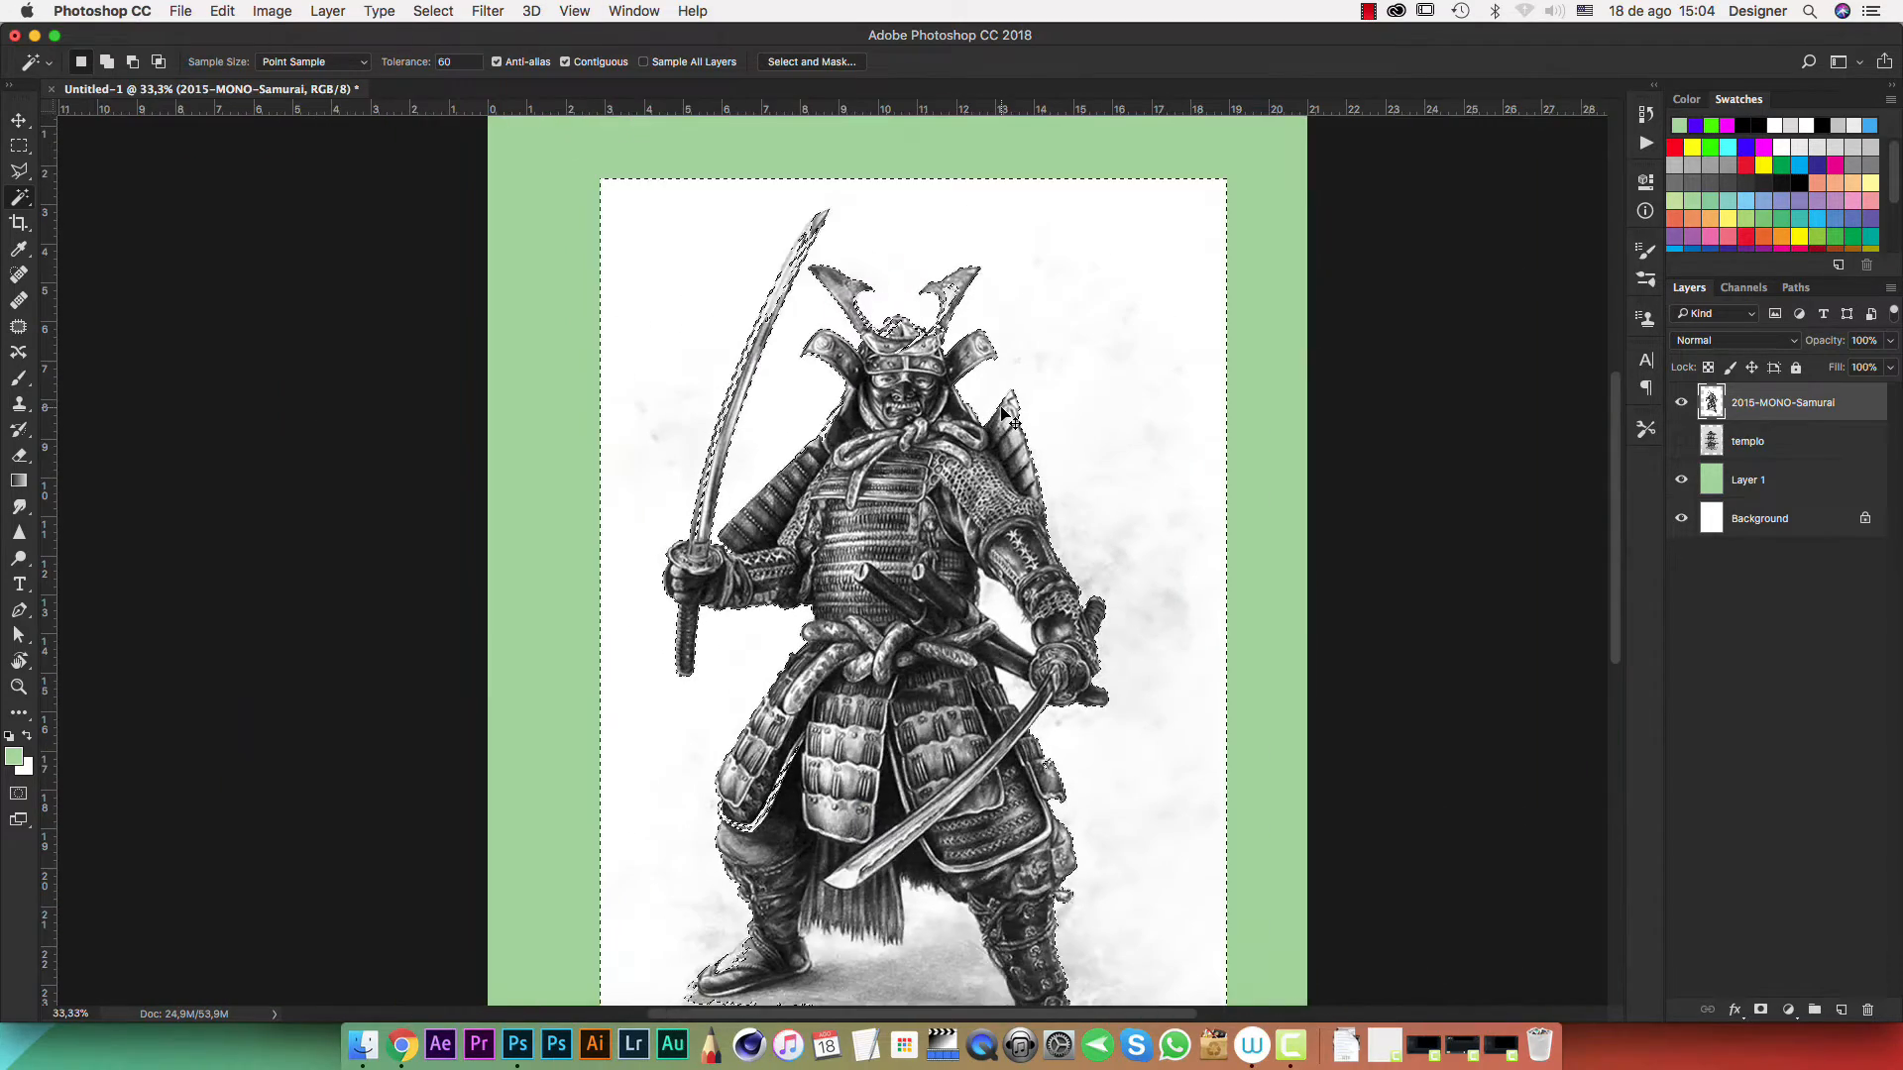
{"action": "left_click_drag", "start_coordinate": [997, 404], "coordinate": [977, 378]}
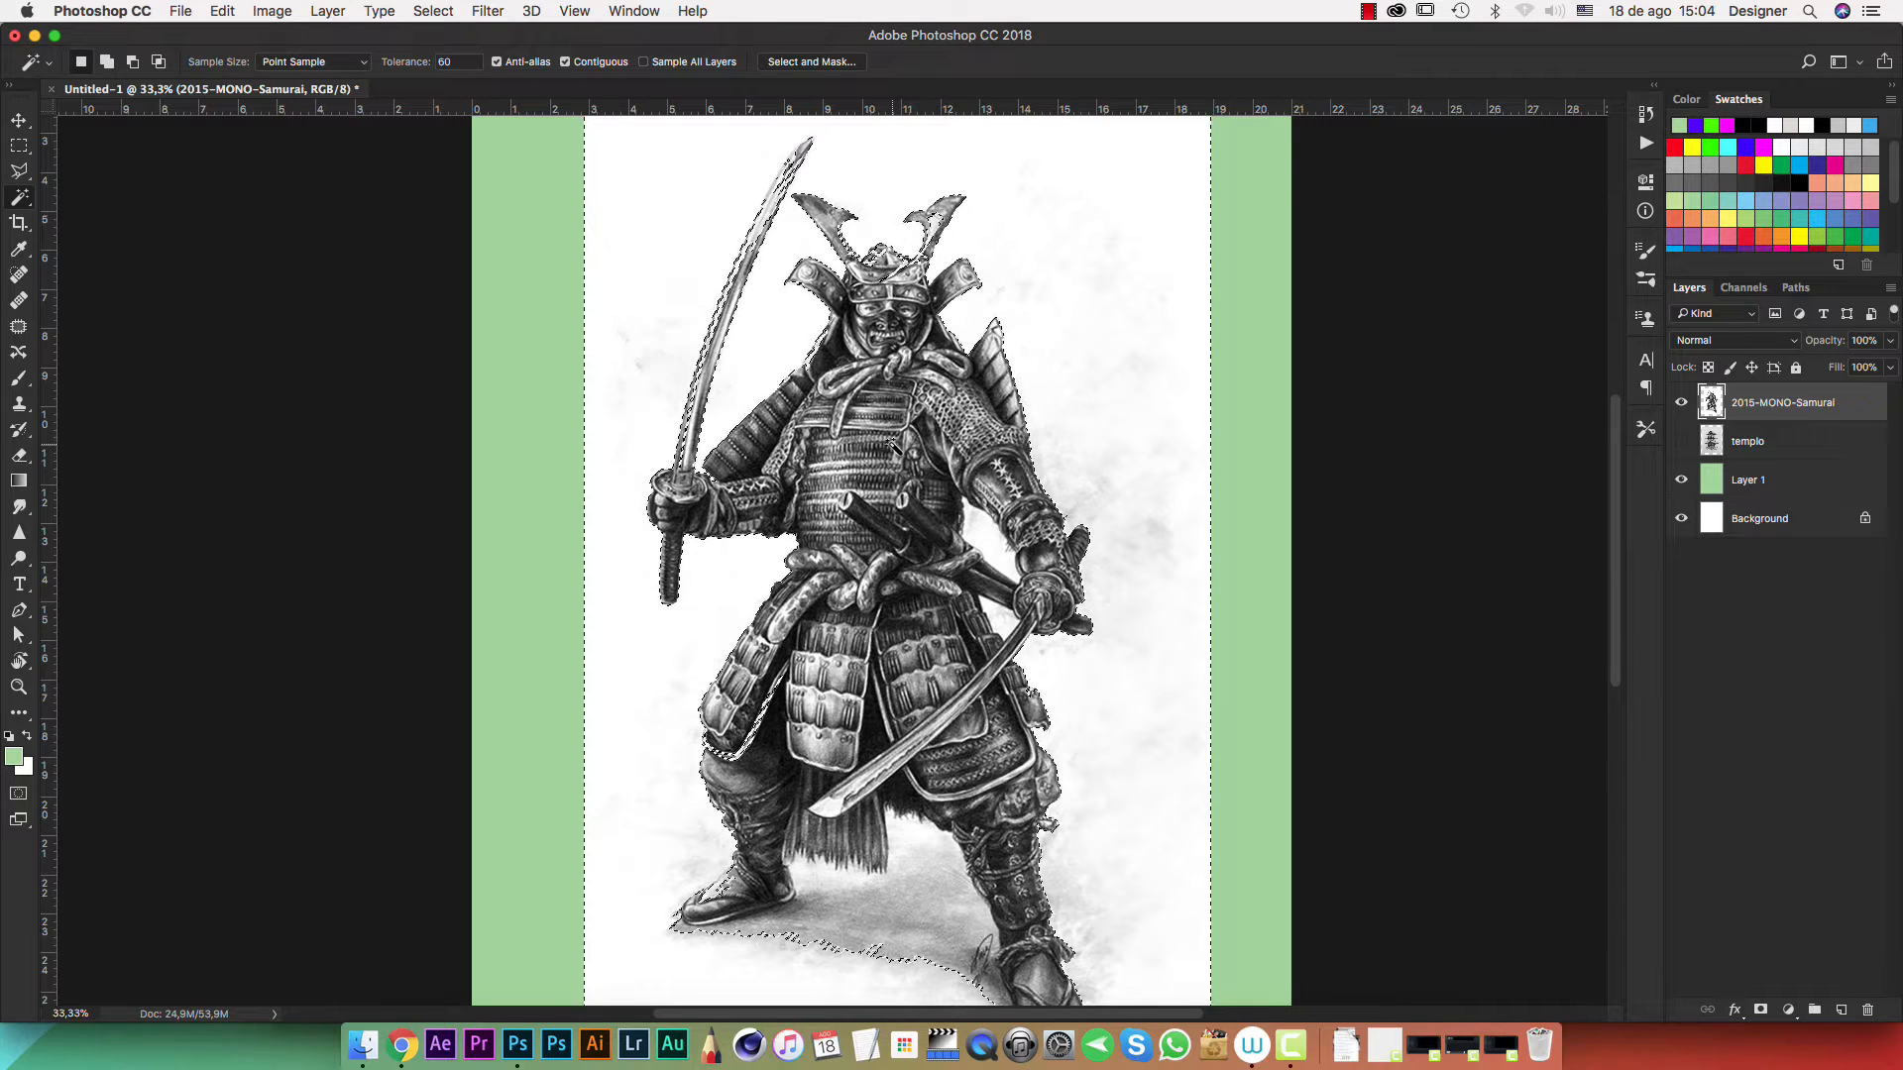
Enter Quick Mask mode and prepare the Brush tool with black as the foreground colour
{"action": "key", "text": "q"}
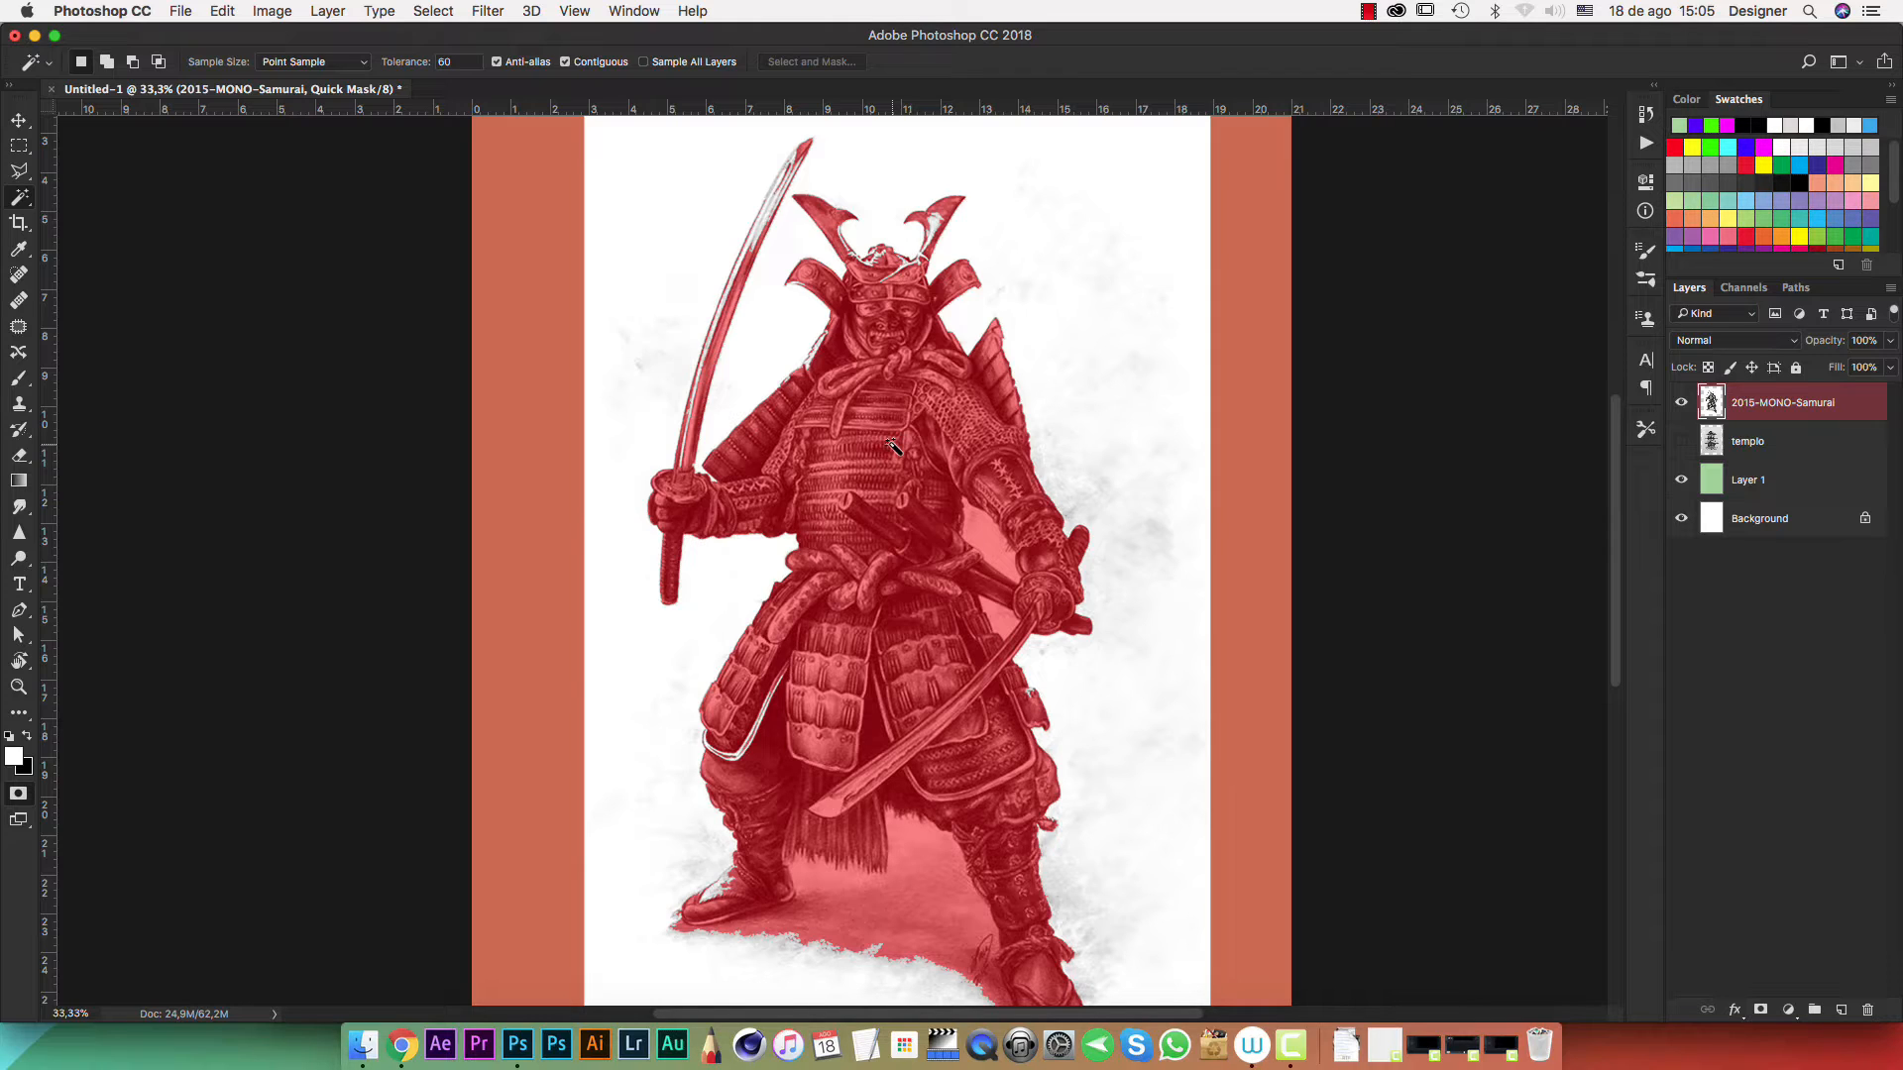
{"action": "key", "text": "b"}
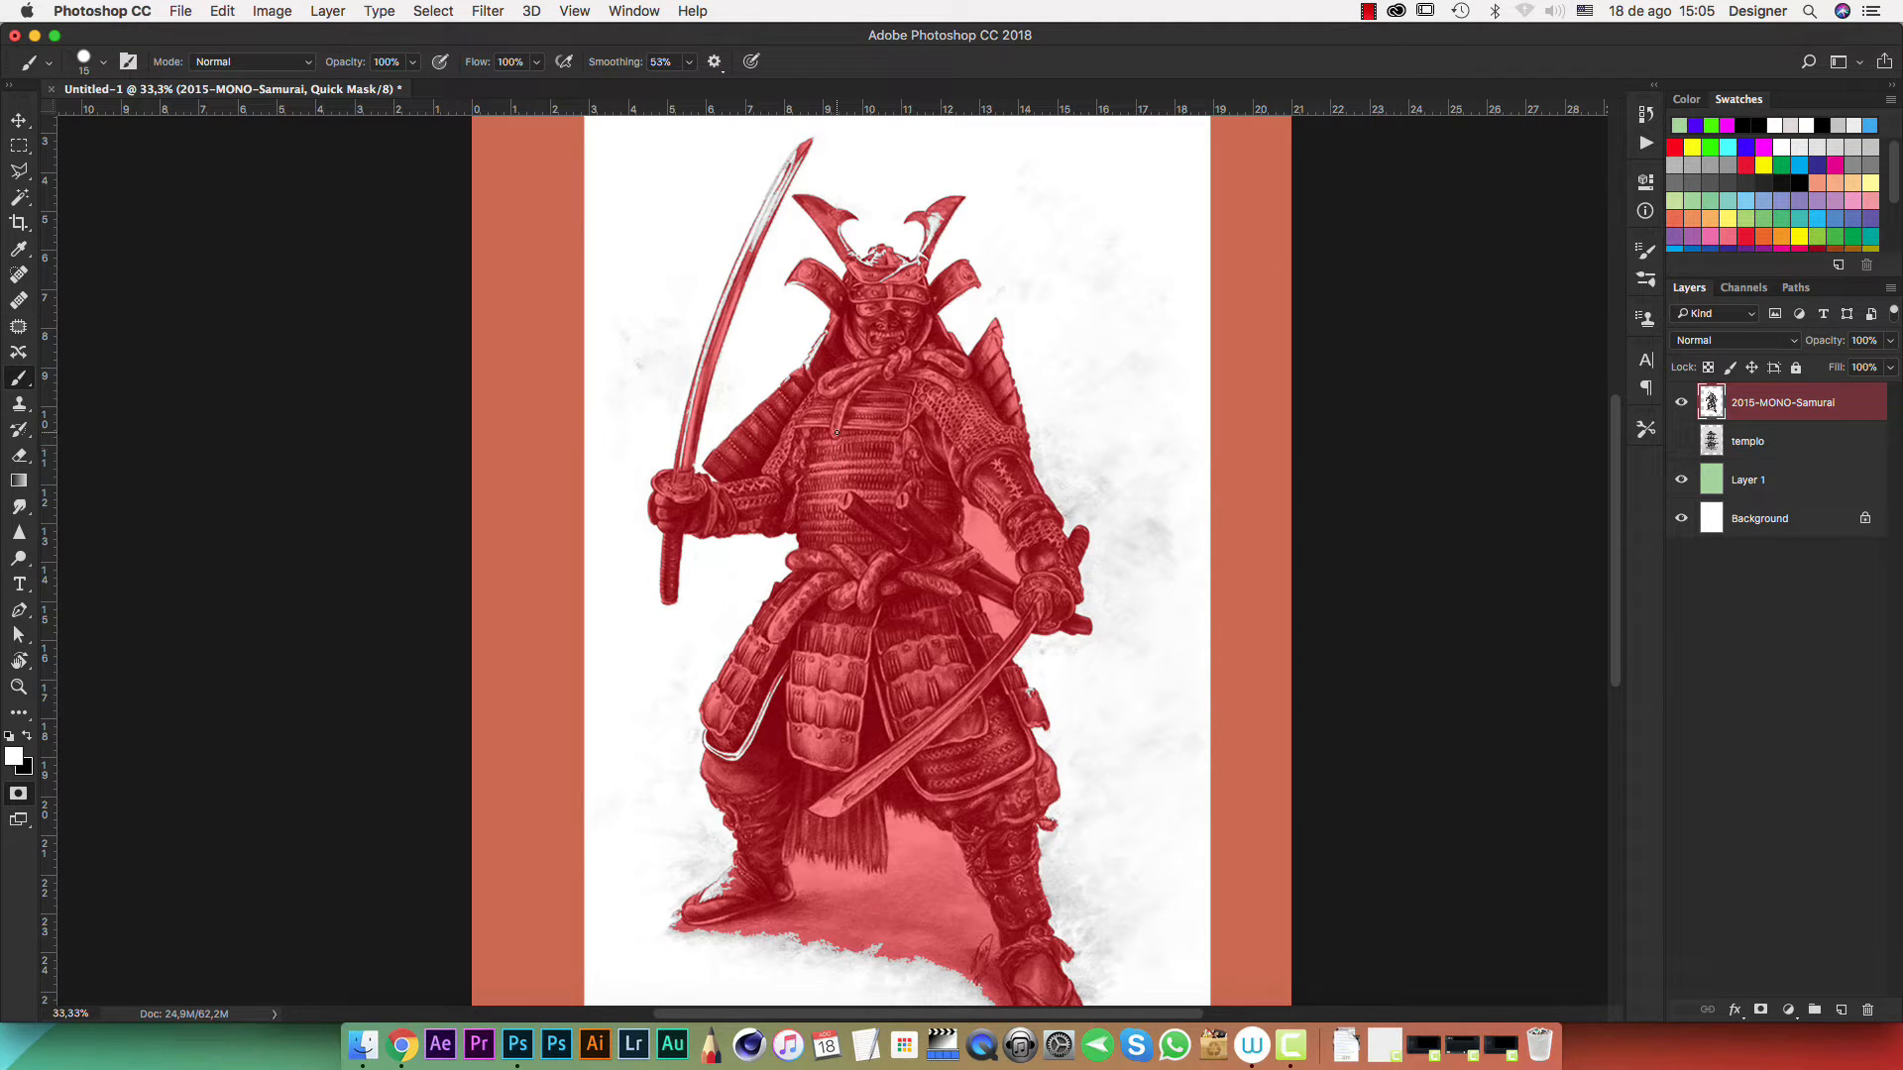
{"action": "left_click", "coordinate": [29, 736]}
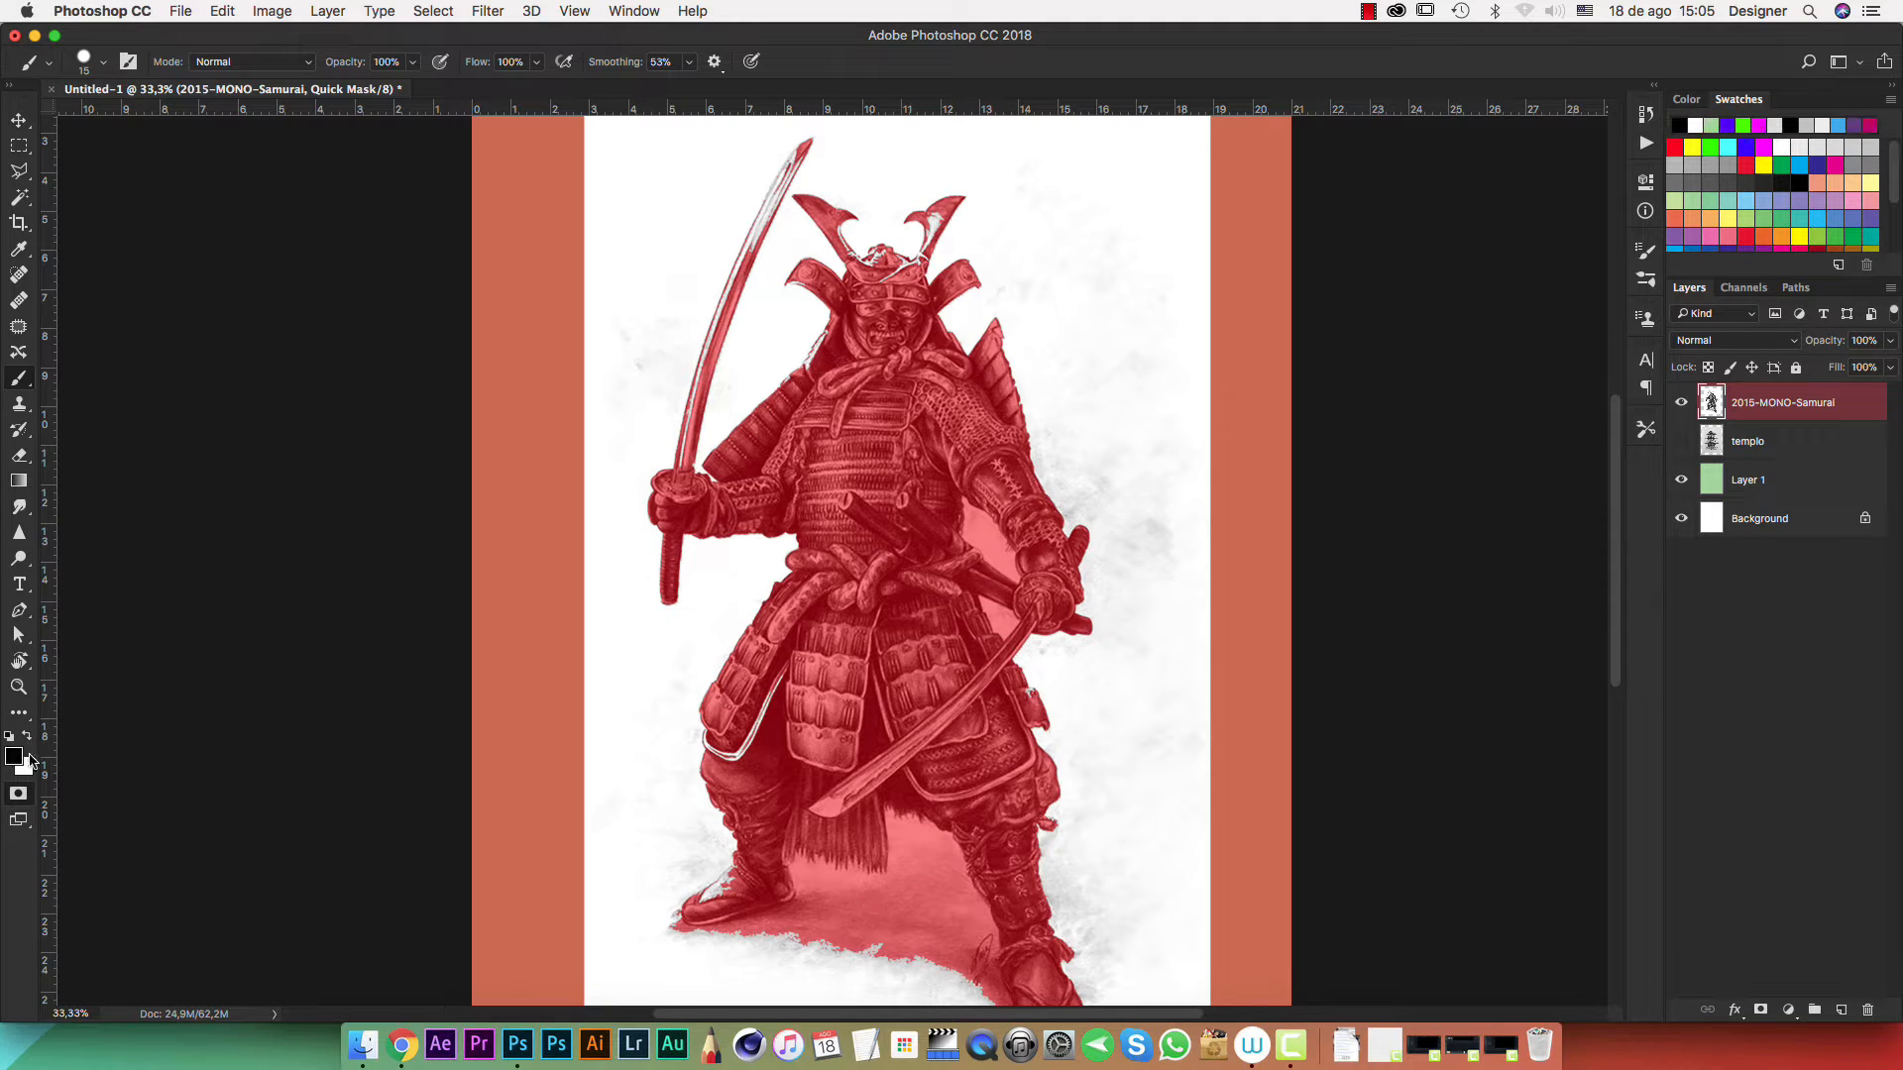
{"action": "left_click", "coordinate": [30, 741]}
{"action": "left_click", "coordinate": [30, 738]}
{"action": "key", "text": "x"}
{"action": "key", "text": "x"}
{"action": "key", "text": "x"}
{"action": "key", "text": "x"}
Set the brush size to 52 px, test it with a stroke on the white backdrop and undo that stroke
{"action": "right_click", "coordinate": [864, 458]}
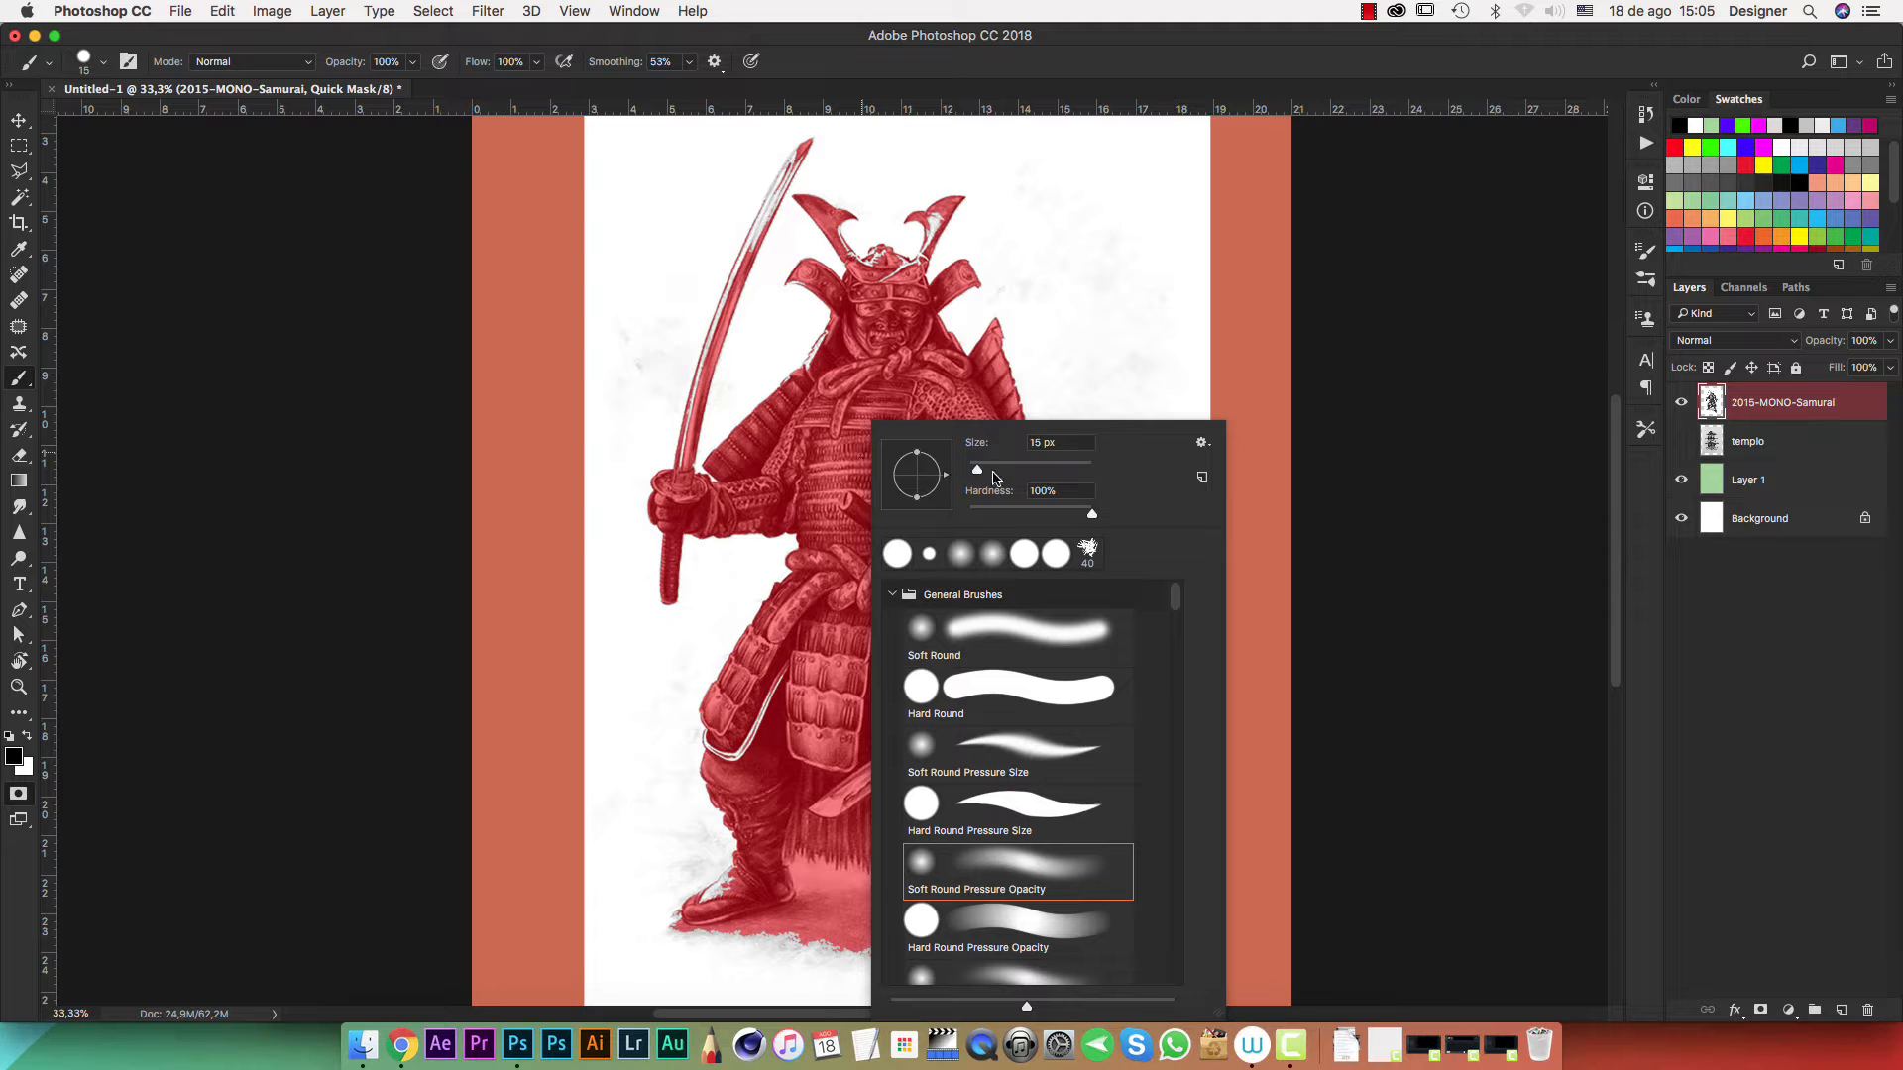
{"action": "left_click_drag", "start_coordinate": [977, 469], "coordinate": [1001, 474]}
{"action": "left_click", "coordinate": [1088, 190]}
{"action": "left_click_drag", "start_coordinate": [1090, 193], "coordinate": [1108, 327]}
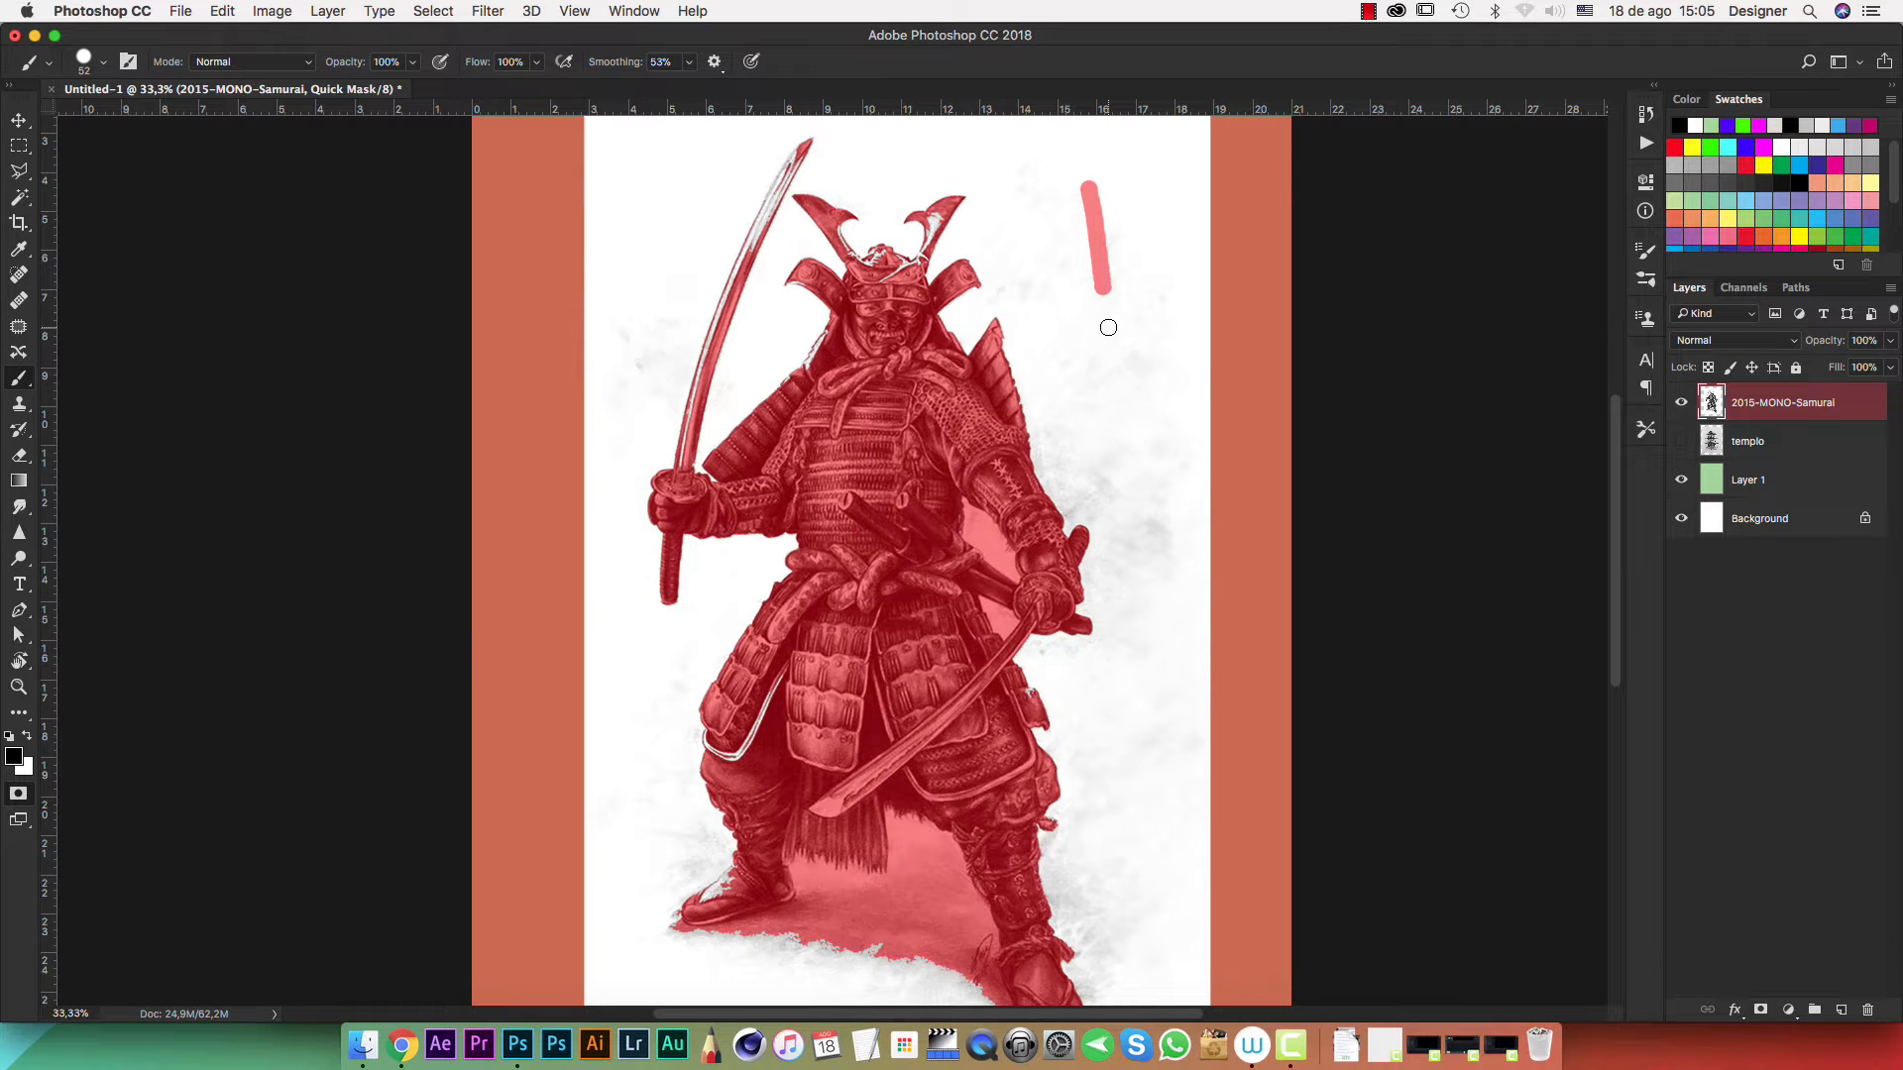
{"action": "key", "text": "super+z"}
Paint the unmasked white trim of the samurai's skirt armour, beside the sword-free leg, into the quick mask
{"action": "key", "text": "super+1"}
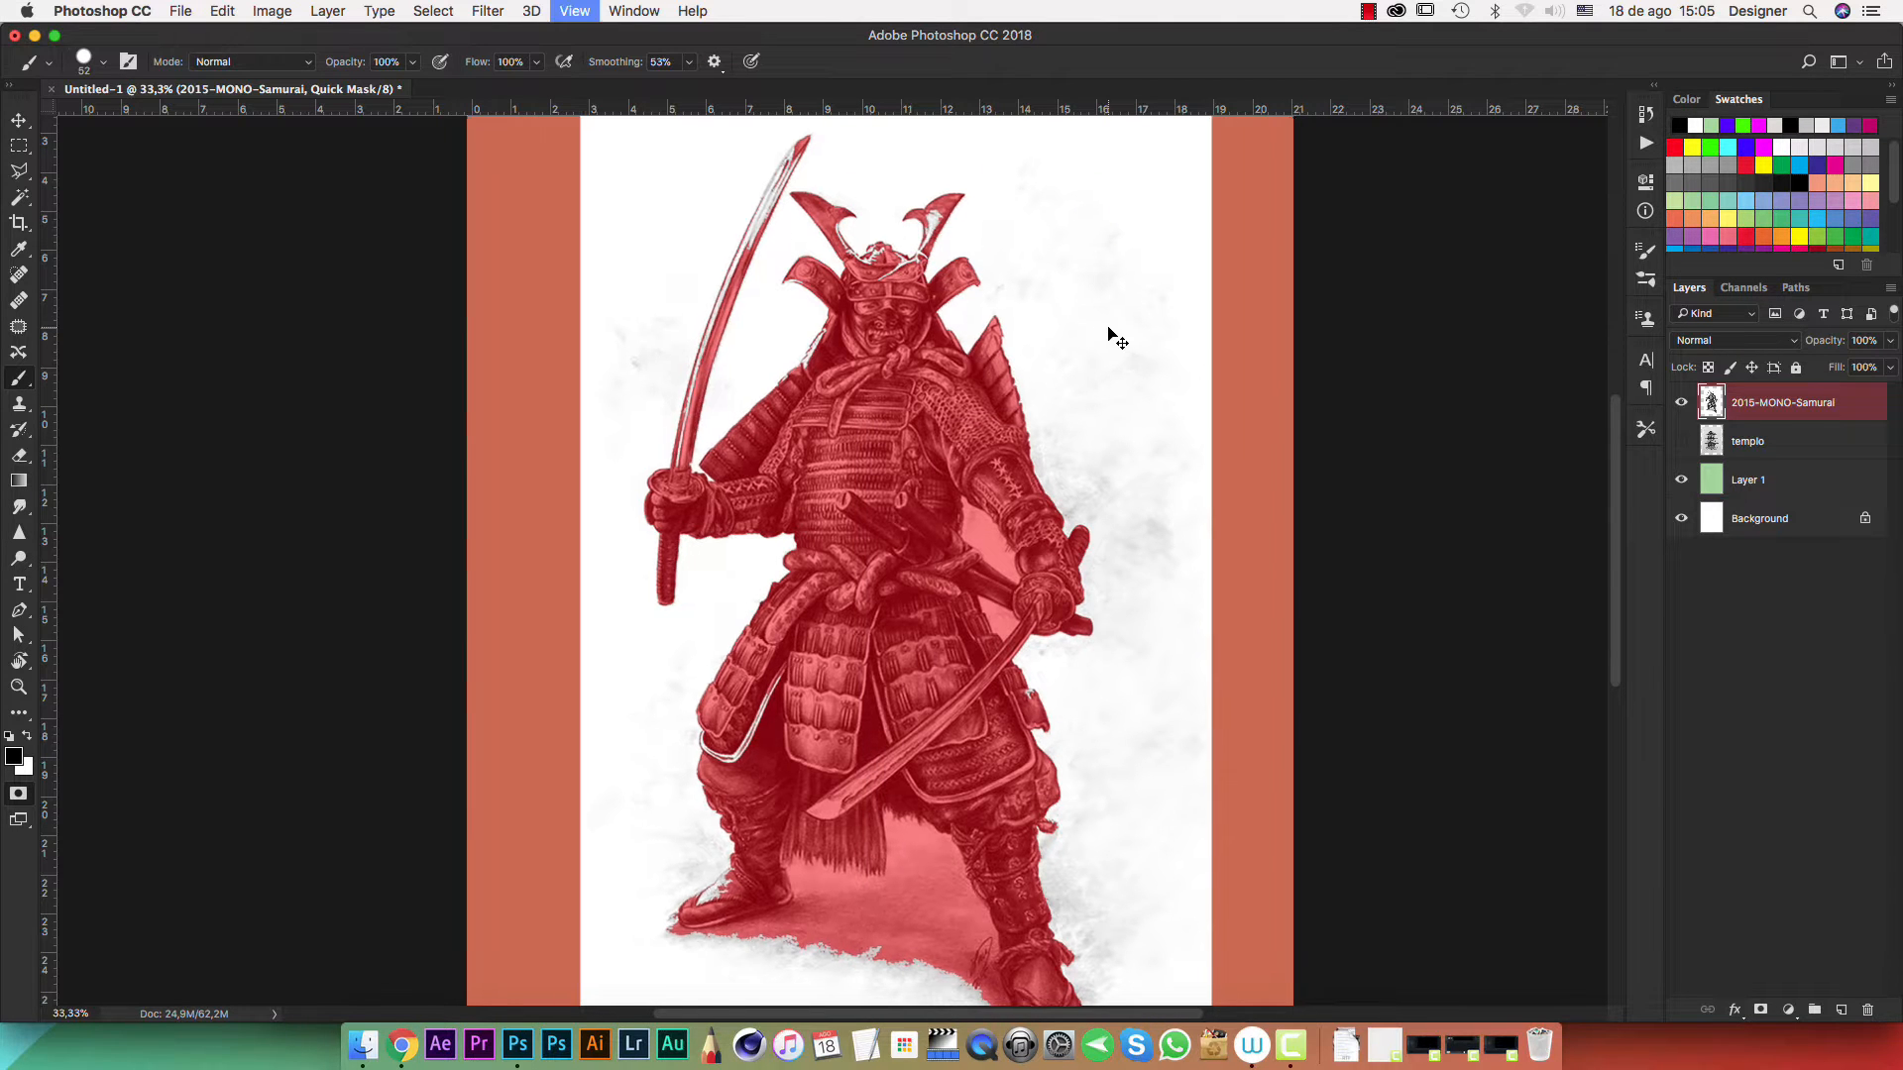
{"action": "key", "text": "super+plus"}
{"action": "left_click_drag", "start_coordinate": [934, 474], "coordinate": [1087, 152]}
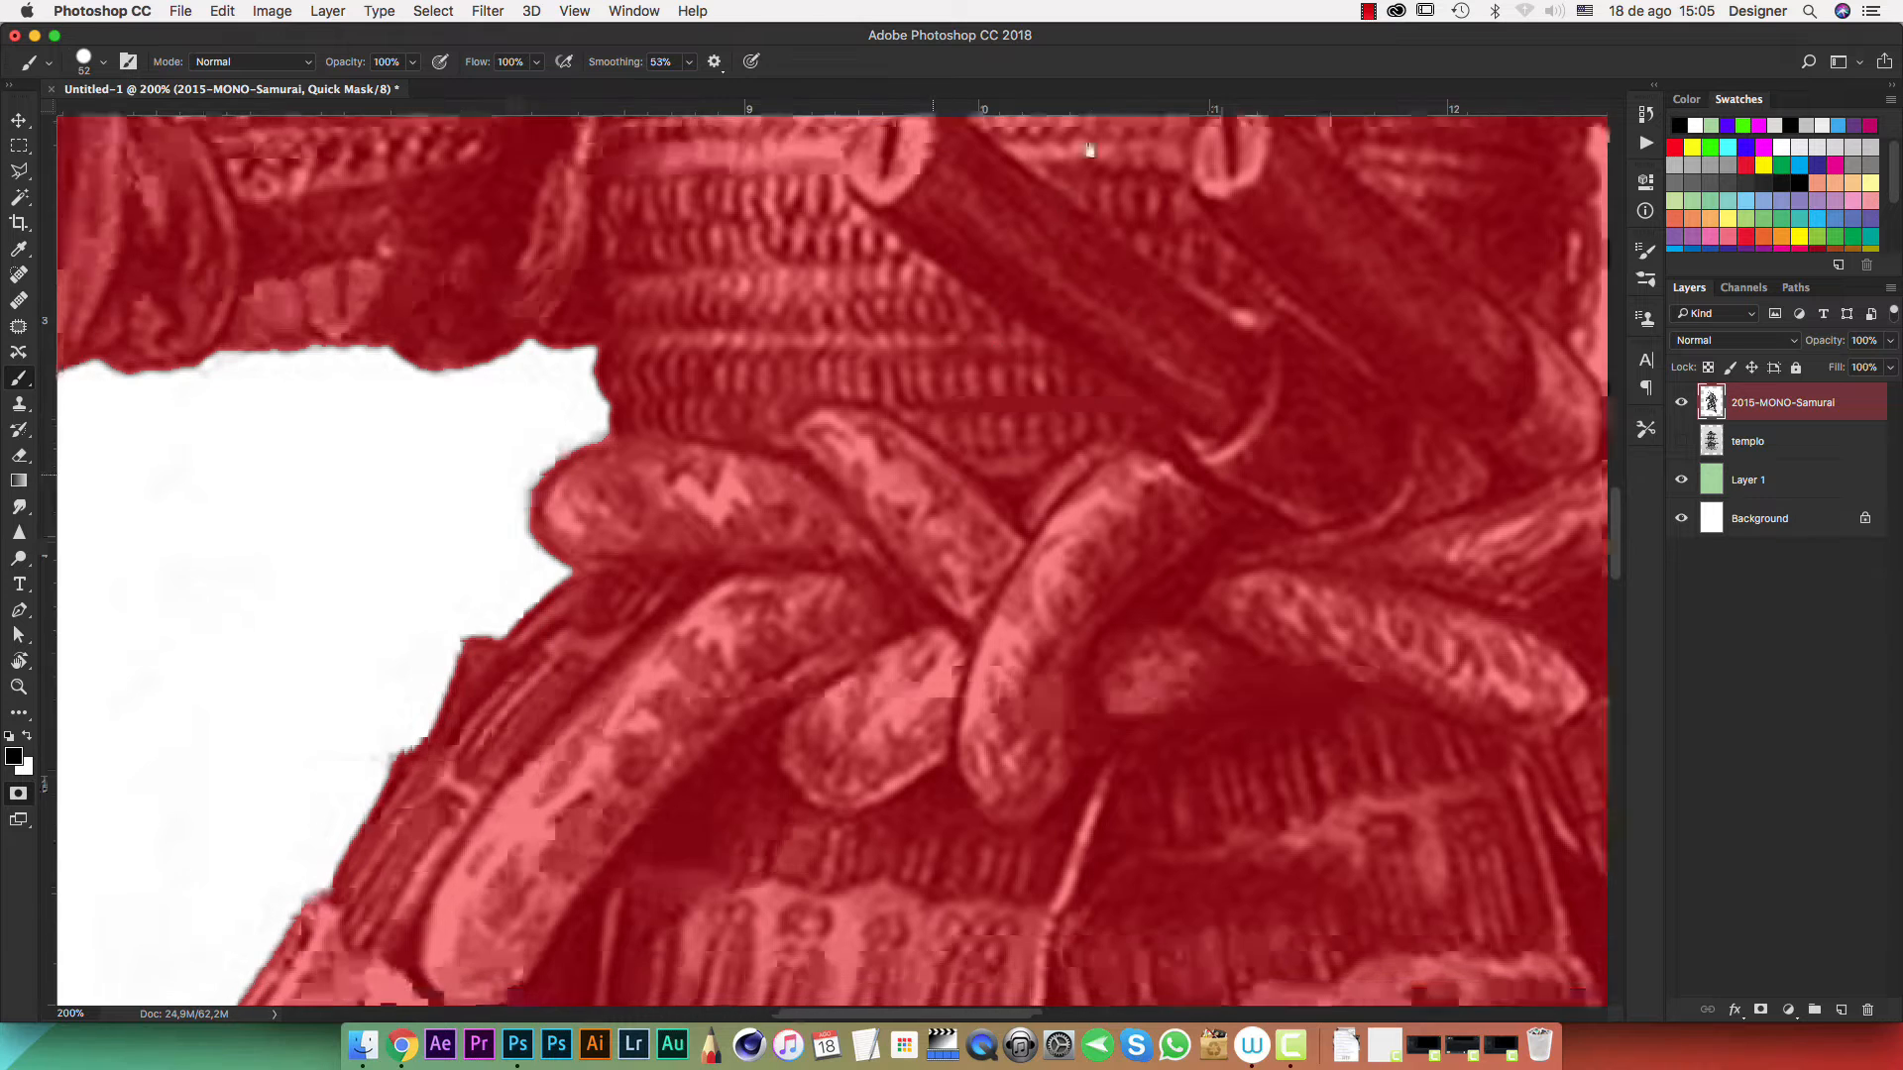
{"action": "left_click_drag", "start_coordinate": [1063, 312], "coordinate": [1093, 248]}
{"action": "mouse_move", "coordinate": [951, 317]}
{"action": "left_mouse_down"}
{"action": "mouse_move", "coordinate": [728, 639]}
{"action": "mouse_move", "coordinate": [674, 783]}
{"action": "mouse_move", "coordinate": [605, 823]}
{"action": "mouse_move", "coordinate": [545, 824]}
{"action": "mouse_move", "coordinate": [644, 847]}
{"action": "mouse_move", "coordinate": [496, 746]}
{"action": "left_mouse_up"}
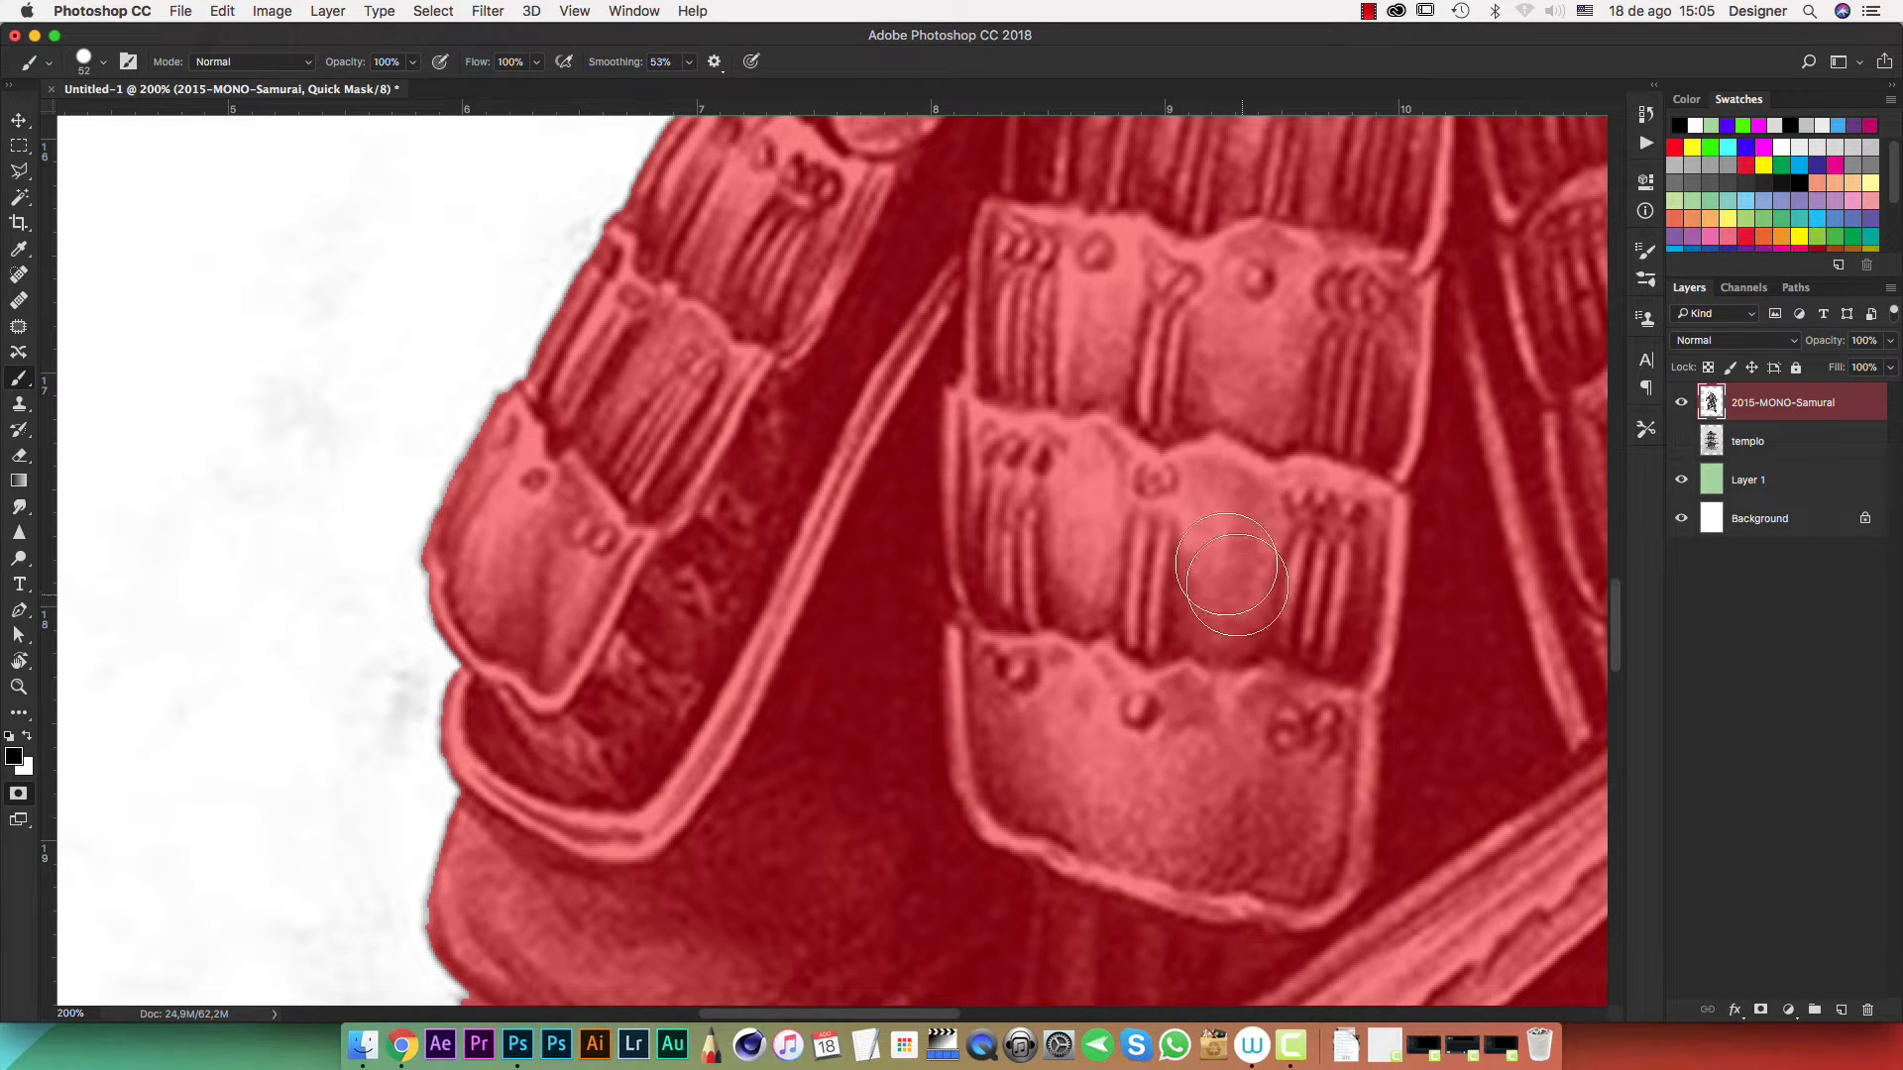
Reduce the brush size to 20 px for the white gaps around the samurai's helmet crest
{"action": "left_click_drag", "start_coordinate": [1221, 497], "coordinate": [1125, 756]}
{"action": "left_click_drag", "start_coordinate": [1164, 248], "coordinate": [1138, 573]}
{"action": "left_click_drag", "start_coordinate": [1052, 199], "coordinate": [1079, 552]}
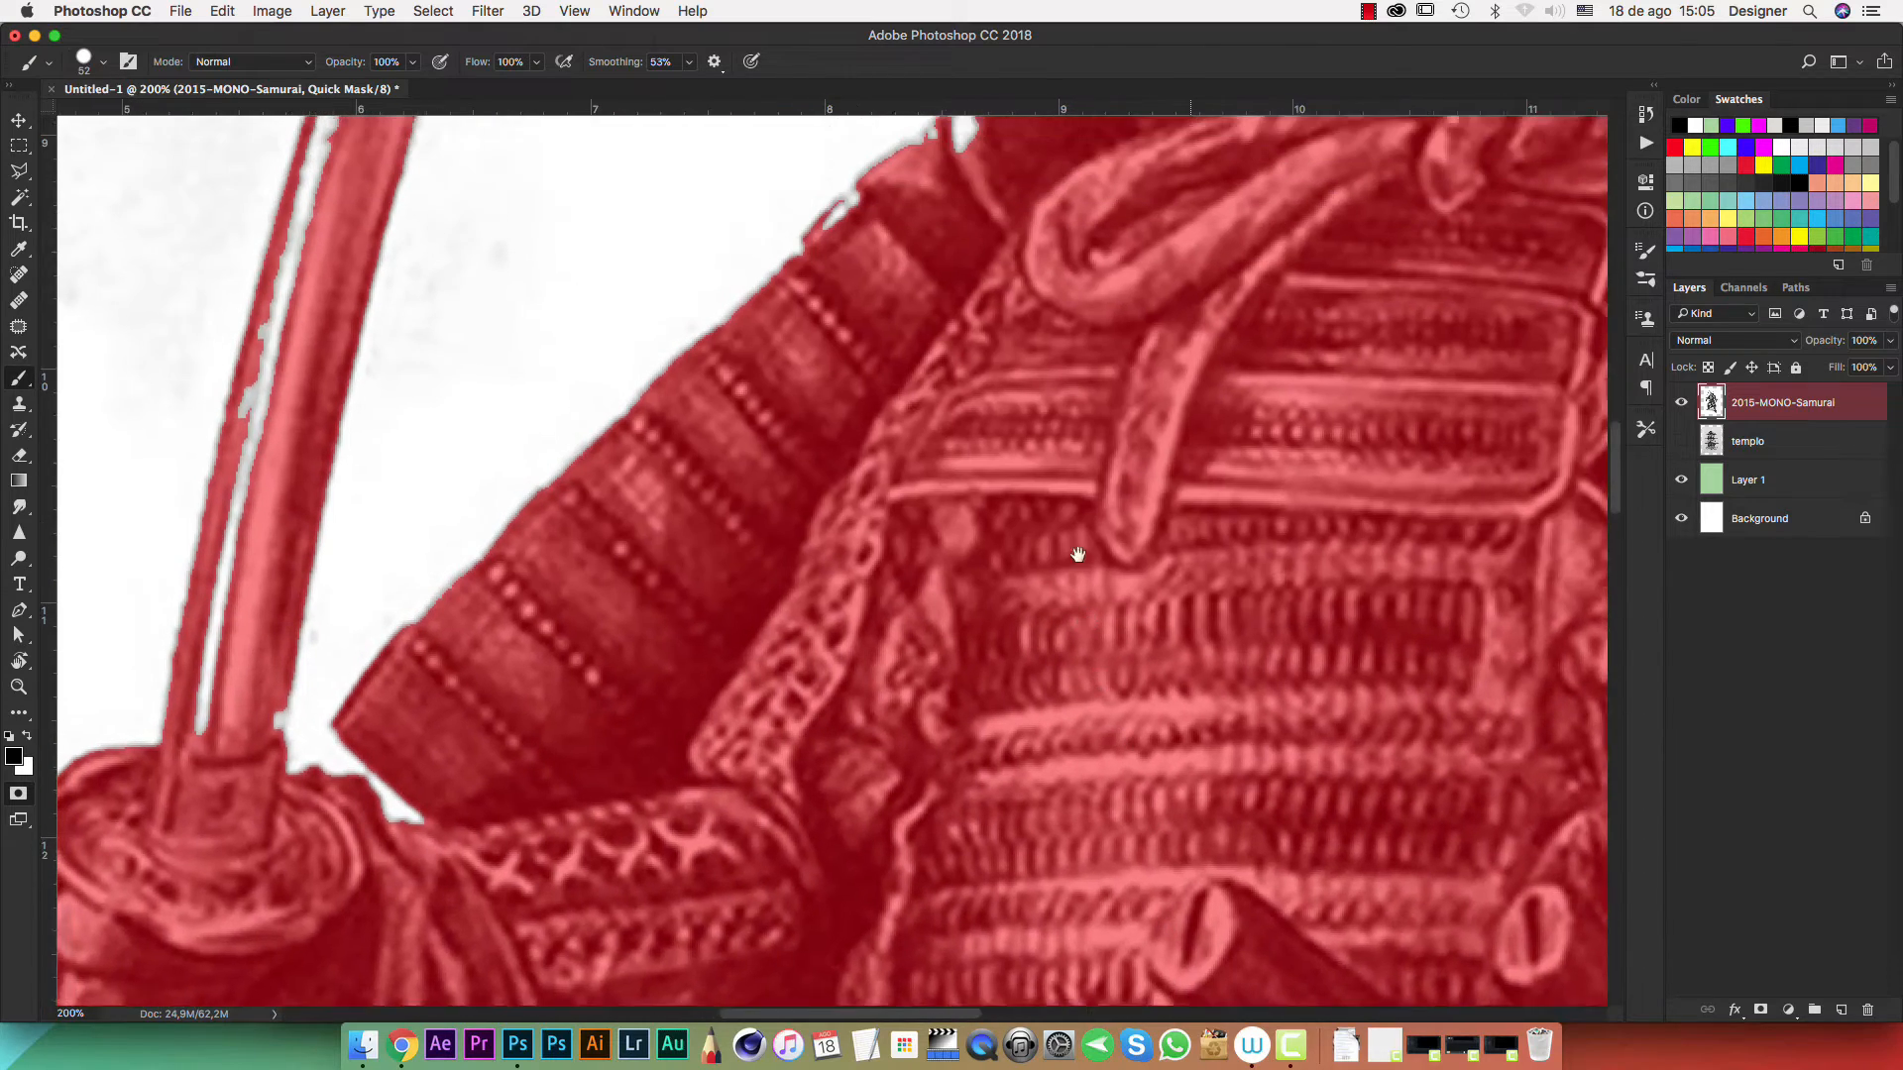
{"action": "left_click_drag", "start_coordinate": [970, 670], "coordinate": [990, 793]}
{"action": "mouse_move", "coordinate": [1268, 198]}
{"action": "left_mouse_down"}
{"action": "mouse_move", "coordinate": [1113, 536]}
{"action": "mouse_move", "coordinate": [1027, 520]}
{"action": "mouse_move", "coordinate": [1082, 458]}
{"action": "mouse_move", "coordinate": [1165, 479]}
{"action": "mouse_move", "coordinate": [1199, 451]}
{"action": "mouse_move", "coordinate": [990, 402]}
{"action": "mouse_move", "coordinate": [938, 460]}
{"action": "left_mouse_up"}
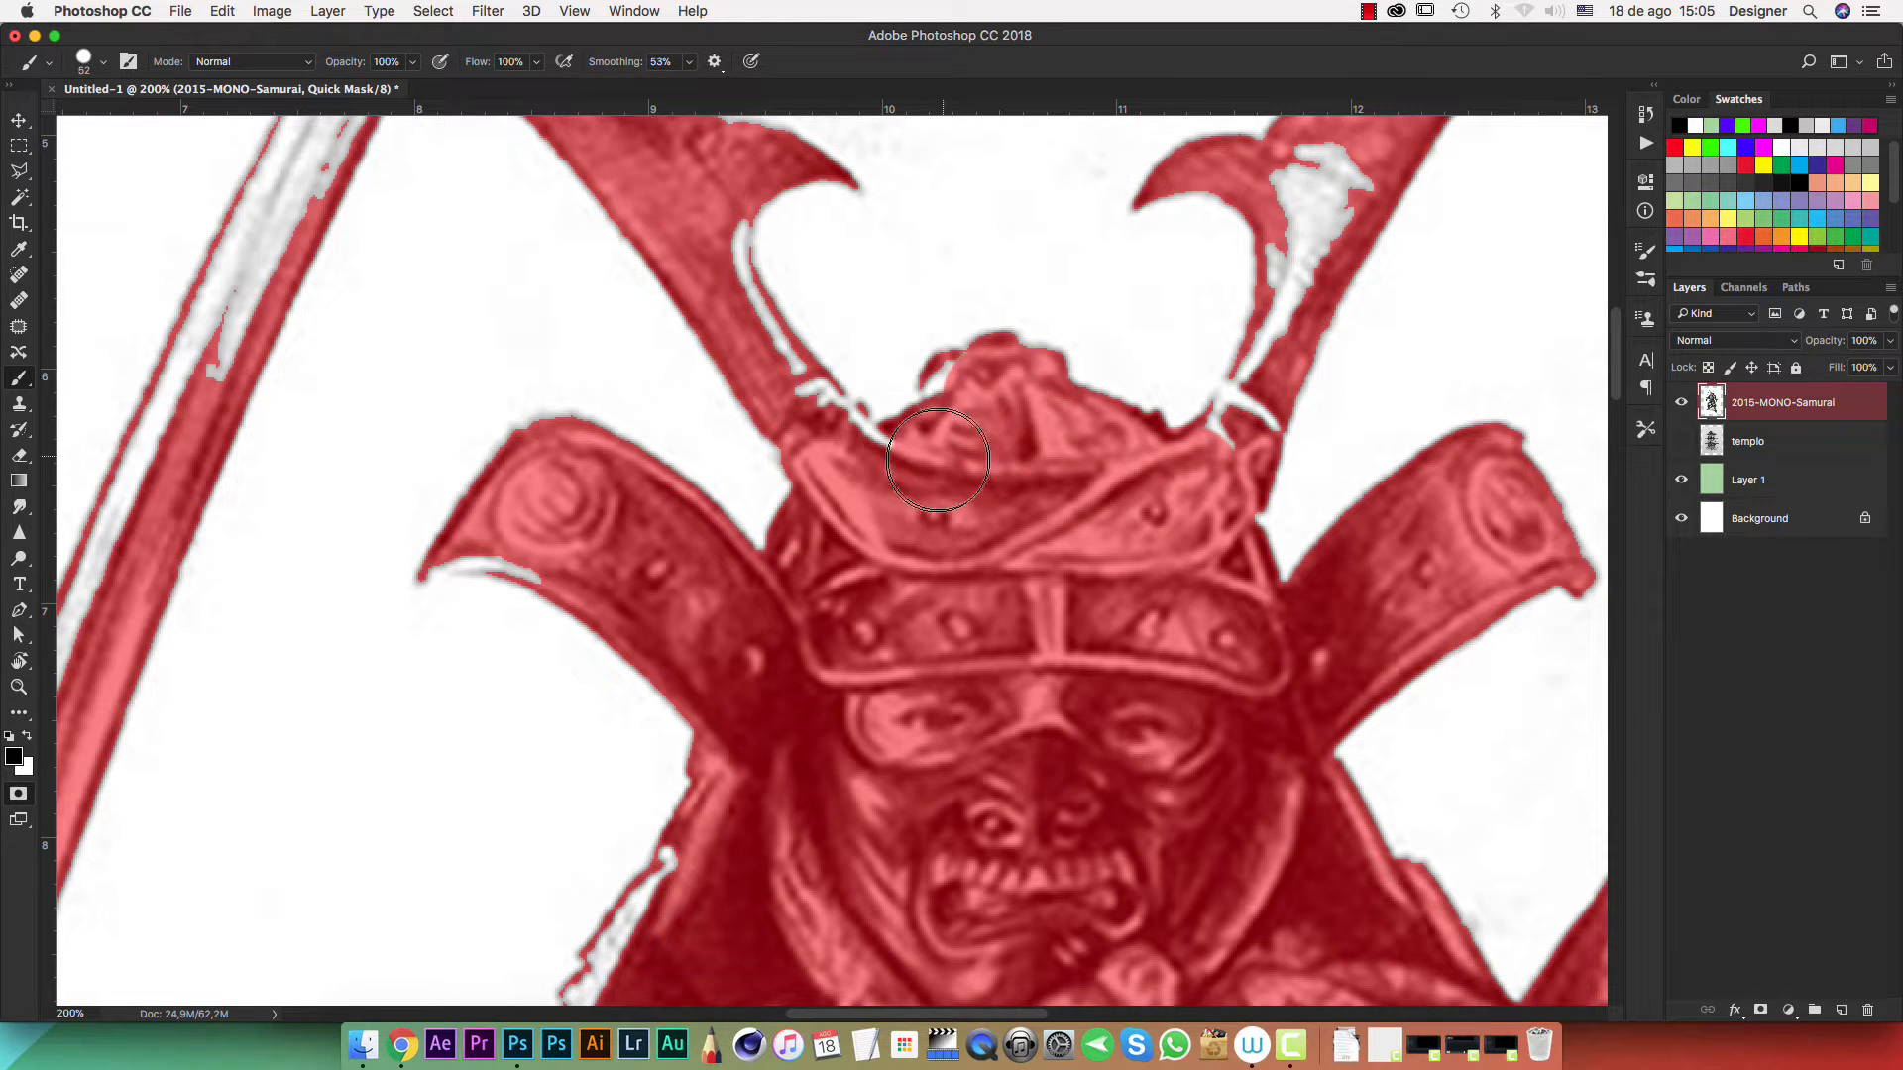
{"action": "scroll", "coordinate": [932, 474], "scroll_direction": "up", "scroll_amount": 5}
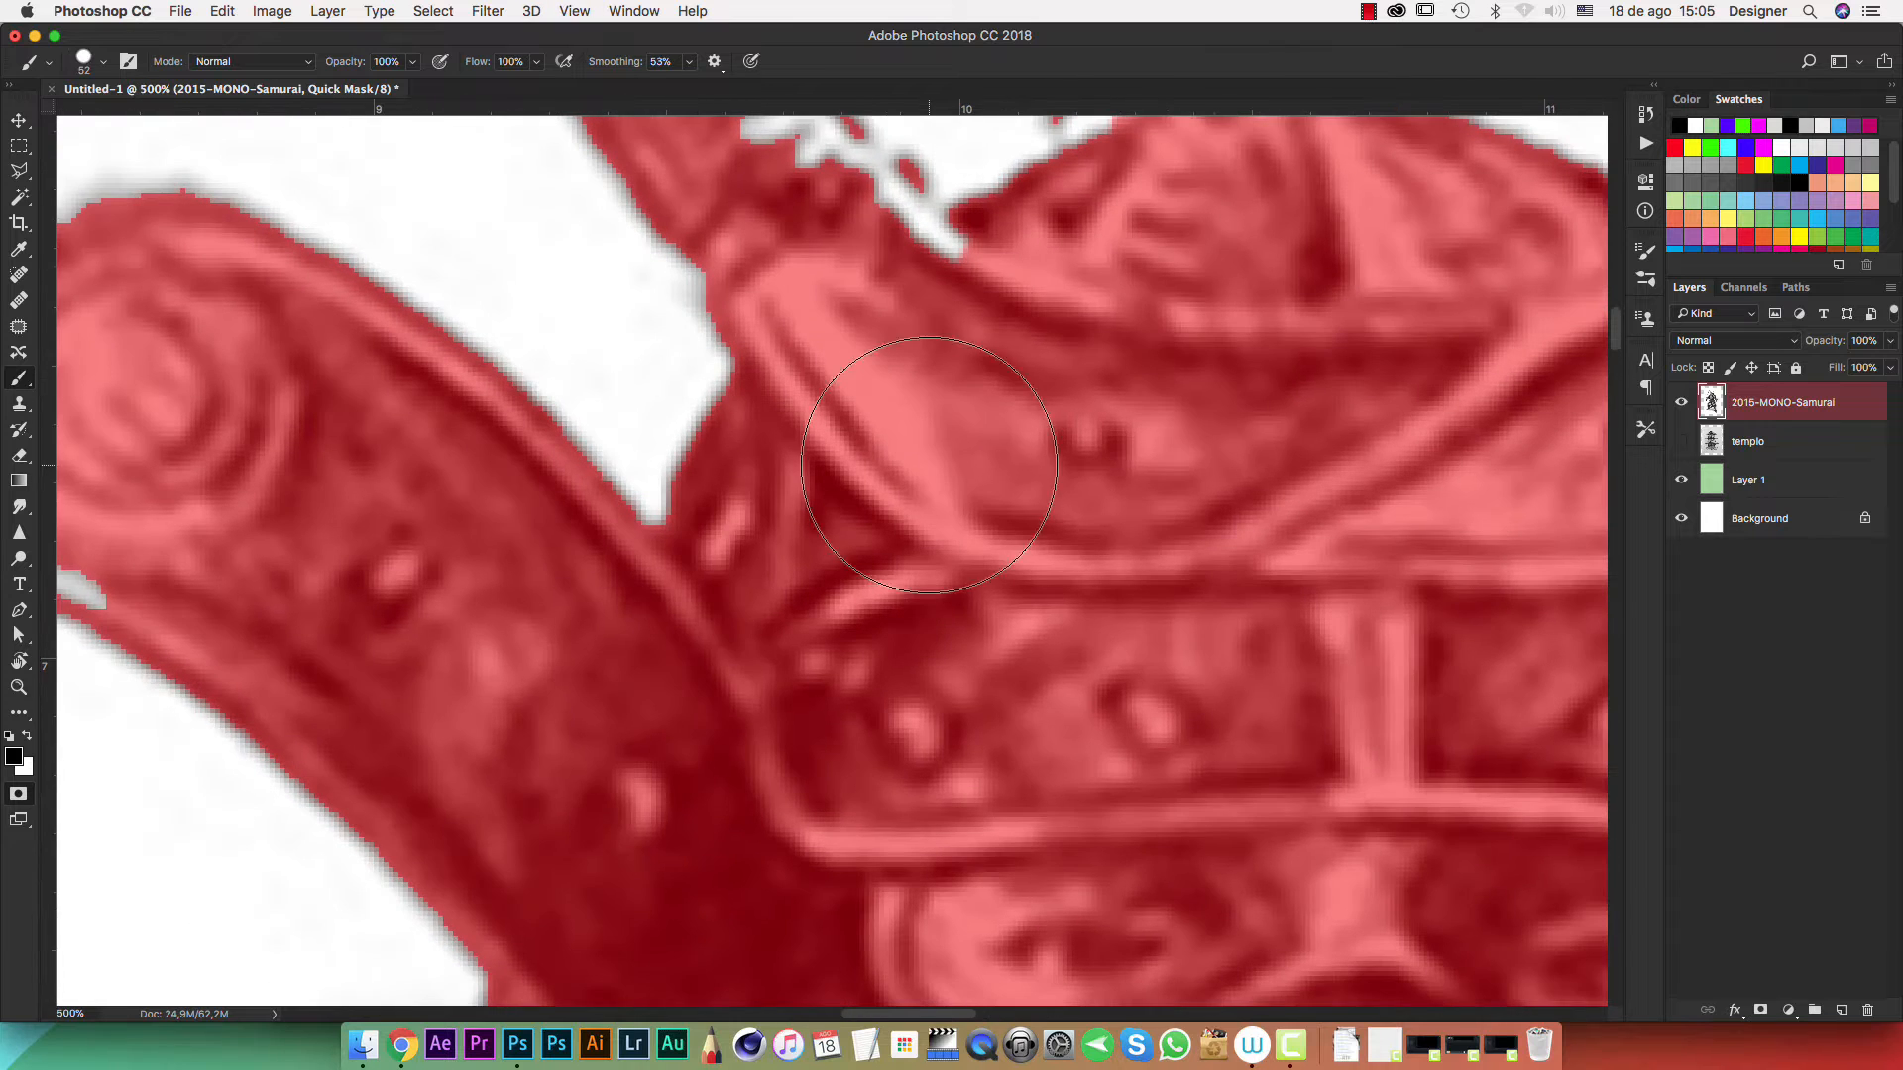
{"action": "left_click_drag", "start_coordinate": [866, 412], "coordinate": [923, 715]}
{"action": "mouse_move", "coordinate": [969, 637]}
{"action": "left_mouse_down"}
{"action": "mouse_move", "coordinate": [952, 719]}
{"action": "mouse_move", "coordinate": [924, 670]}
{"action": "mouse_move", "coordinate": [981, 645]}
{"action": "mouse_move", "coordinate": [864, 546]}
{"action": "mouse_move", "coordinate": [783, 452]}
{"action": "left_mouse_up"}
{"action": "key", "text": "["}
{"action": "key", "text": "["}
{"action": "key", "text": "["}
{"action": "key", "text": "["}
{"action": "key", "text": "["}
{"action": "key", "text": "["}
{"action": "key", "text": "bracketleft"}
Paint the white strip along the inner curve of the helmet horn nearest the raised sword into the quick mask
{"action": "scroll", "coordinate": [779, 503], "scroll_direction": "up", "scroll_amount": 10}
{"action": "scroll", "coordinate": [779, 503], "scroll_direction": "left", "scroll_amount": 8}
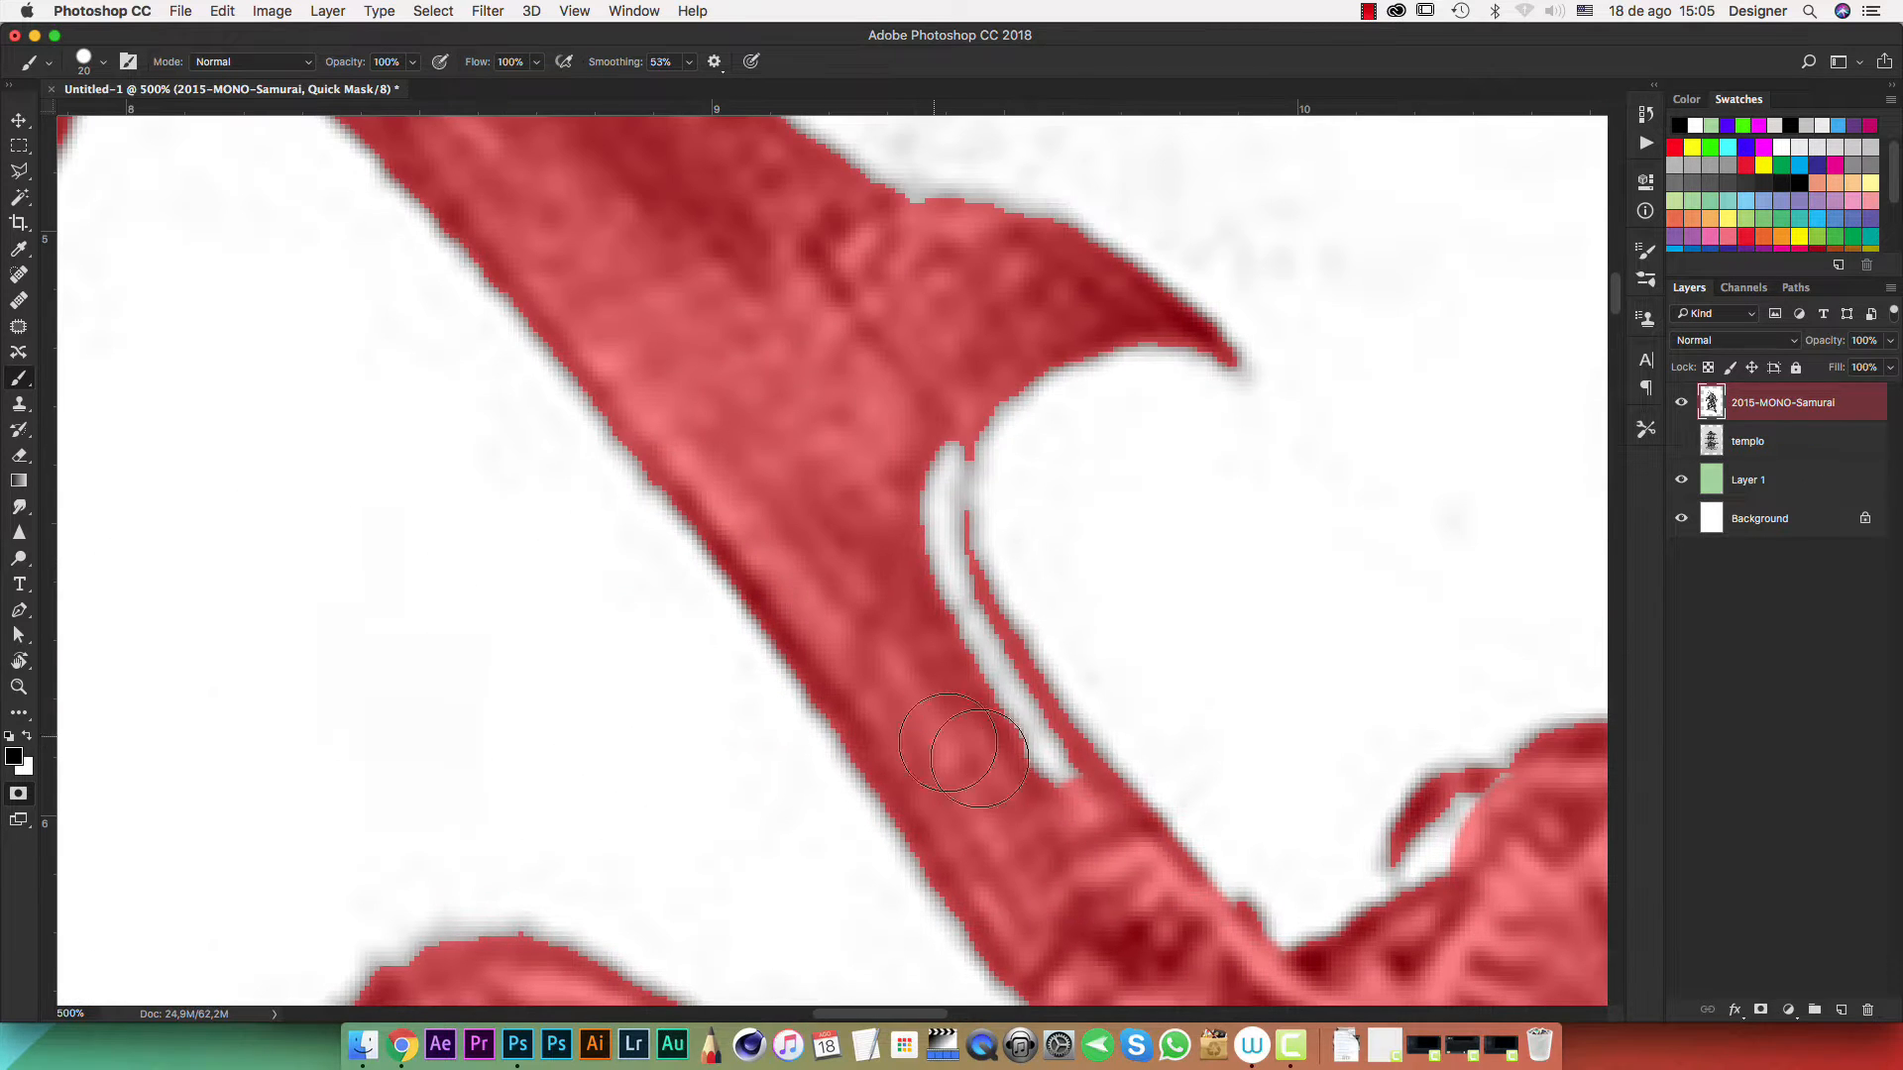
{"action": "mouse_move", "coordinate": [1003, 715]}
{"action": "left_mouse_down"}
{"action": "mouse_move", "coordinate": [925, 579]}
{"action": "mouse_move", "coordinate": [919, 511]}
{"action": "mouse_move", "coordinate": [949, 384]}
{"action": "mouse_move", "coordinate": [992, 324]}
{"action": "mouse_move", "coordinate": [1060, 297]}
{"action": "left_mouse_up"}
{"action": "mouse_move", "coordinate": [794, 323]}
{"action": "left_mouse_down"}
{"action": "mouse_move", "coordinate": [1130, 714]}
{"action": "mouse_move", "coordinate": [713, 459]}
{"action": "left_mouse_up"}
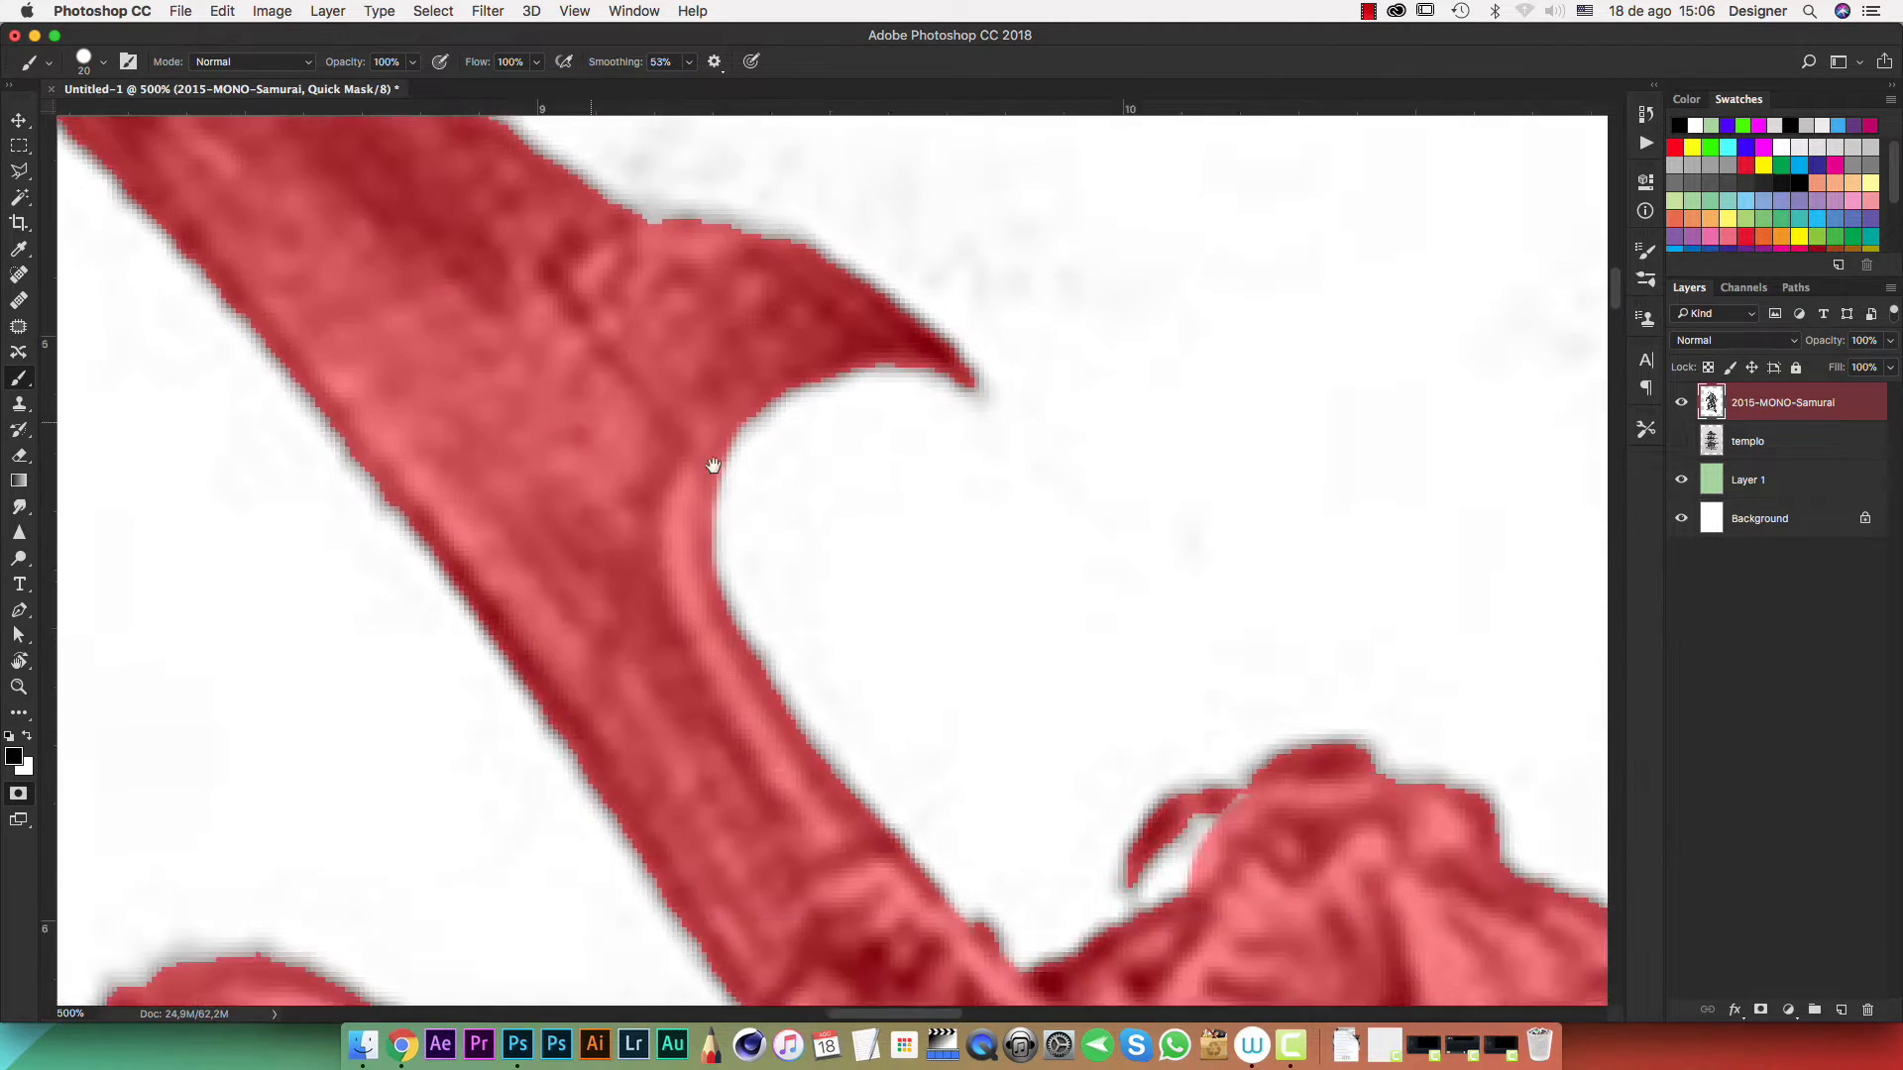
Mask the white patches inside the opposite helmet horn, from its base up to the side prong
{"action": "left_click_drag", "start_coordinate": [1120, 628], "coordinate": [956, 764]}
{"action": "mouse_move", "coordinate": [925, 402]}
{"action": "left_mouse_down"}
{"action": "mouse_move", "coordinate": [718, 825]}
{"action": "mouse_move", "coordinate": [1081, 486]}
{"action": "mouse_move", "coordinate": [795, 448]}
{"action": "mouse_move", "coordinate": [849, 575]}
{"action": "mouse_move", "coordinate": [806, 593]}
{"action": "mouse_move", "coordinate": [774, 567]}
{"action": "mouse_move", "coordinate": [670, 730]}
{"action": "mouse_move", "coordinate": [720, 744]}
{"action": "mouse_move", "coordinate": [835, 612]}
{"action": "mouse_move", "coordinate": [854, 529]}
{"action": "mouse_move", "coordinate": [784, 558]}
{"action": "mouse_move", "coordinate": [860, 344]}
{"action": "mouse_move", "coordinate": [863, 211]}
{"action": "mouse_move", "coordinate": [940, 294]}
{"action": "mouse_move", "coordinate": [868, 421]}
{"action": "mouse_move", "coordinate": [856, 492]}
{"action": "mouse_move", "coordinate": [877, 436]}
{"action": "left_mouse_up"}
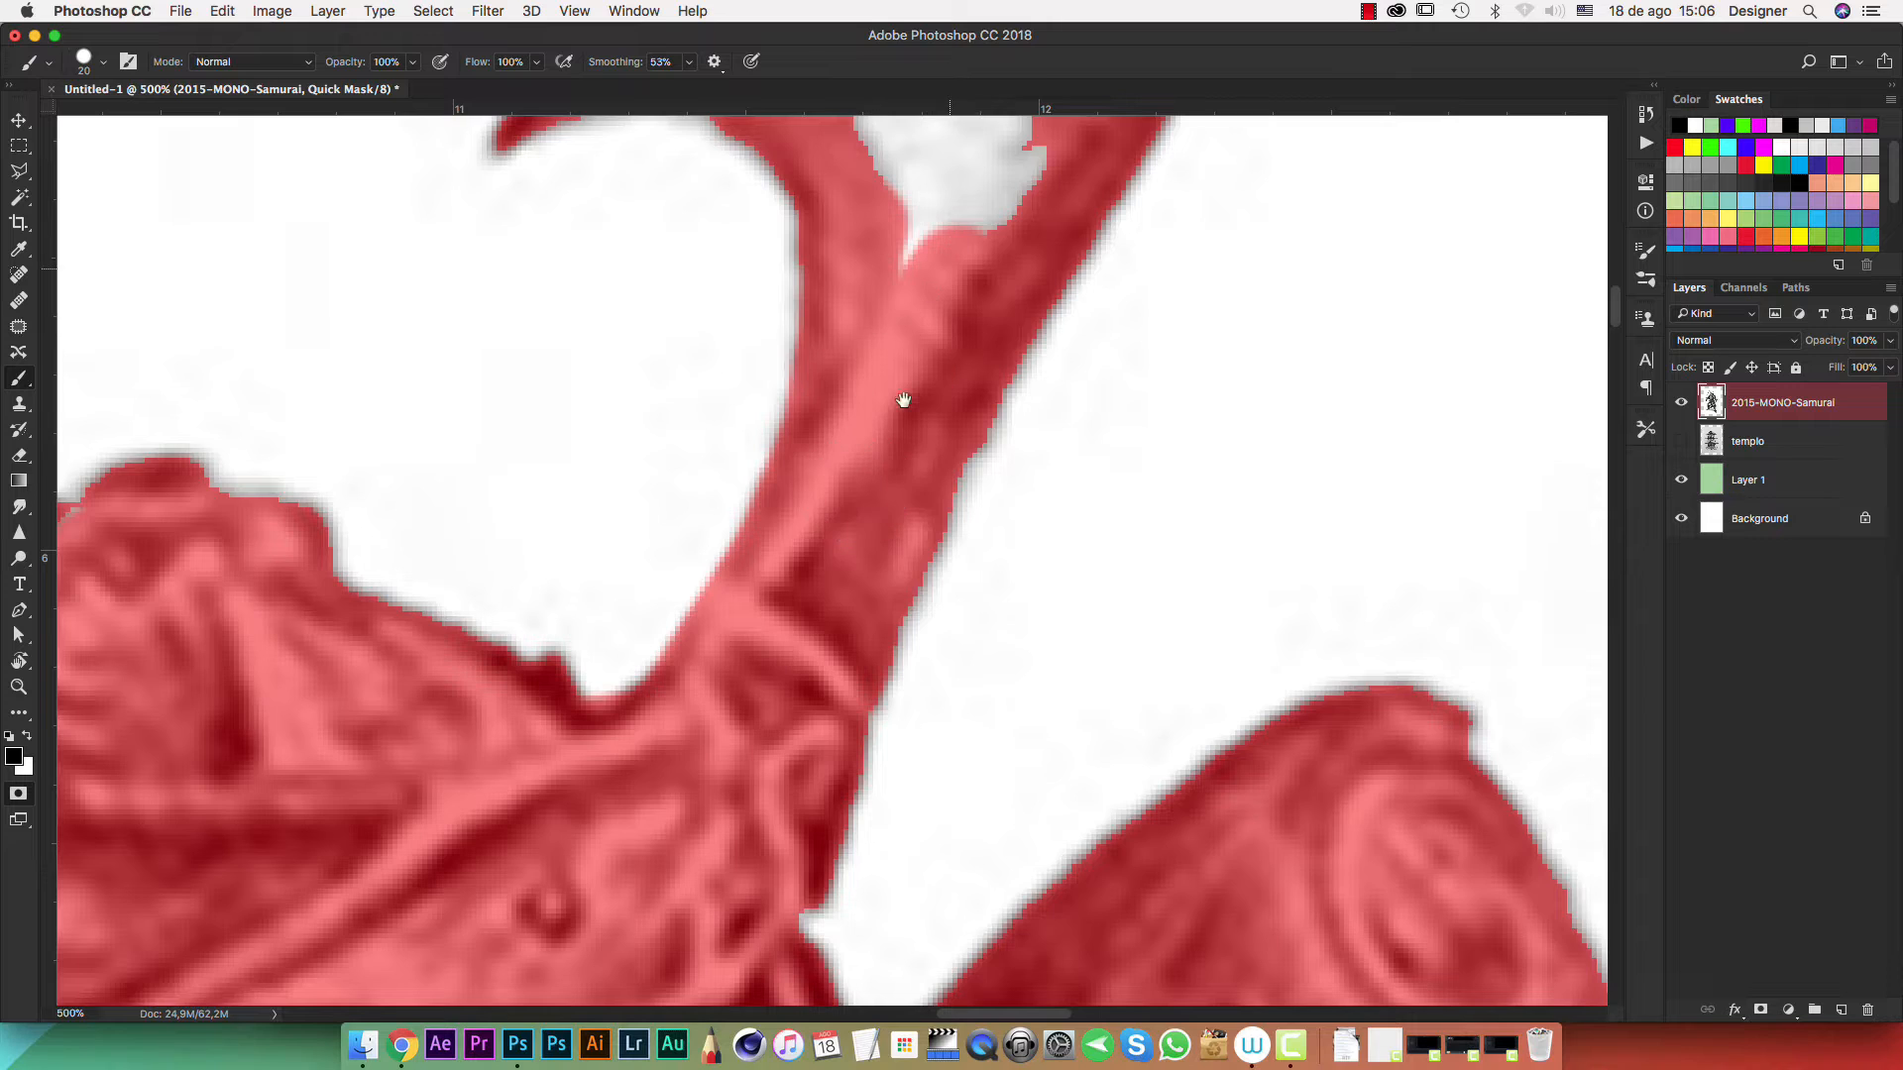
{"action": "left_click_drag", "start_coordinate": [950, 264], "coordinate": [856, 505]}
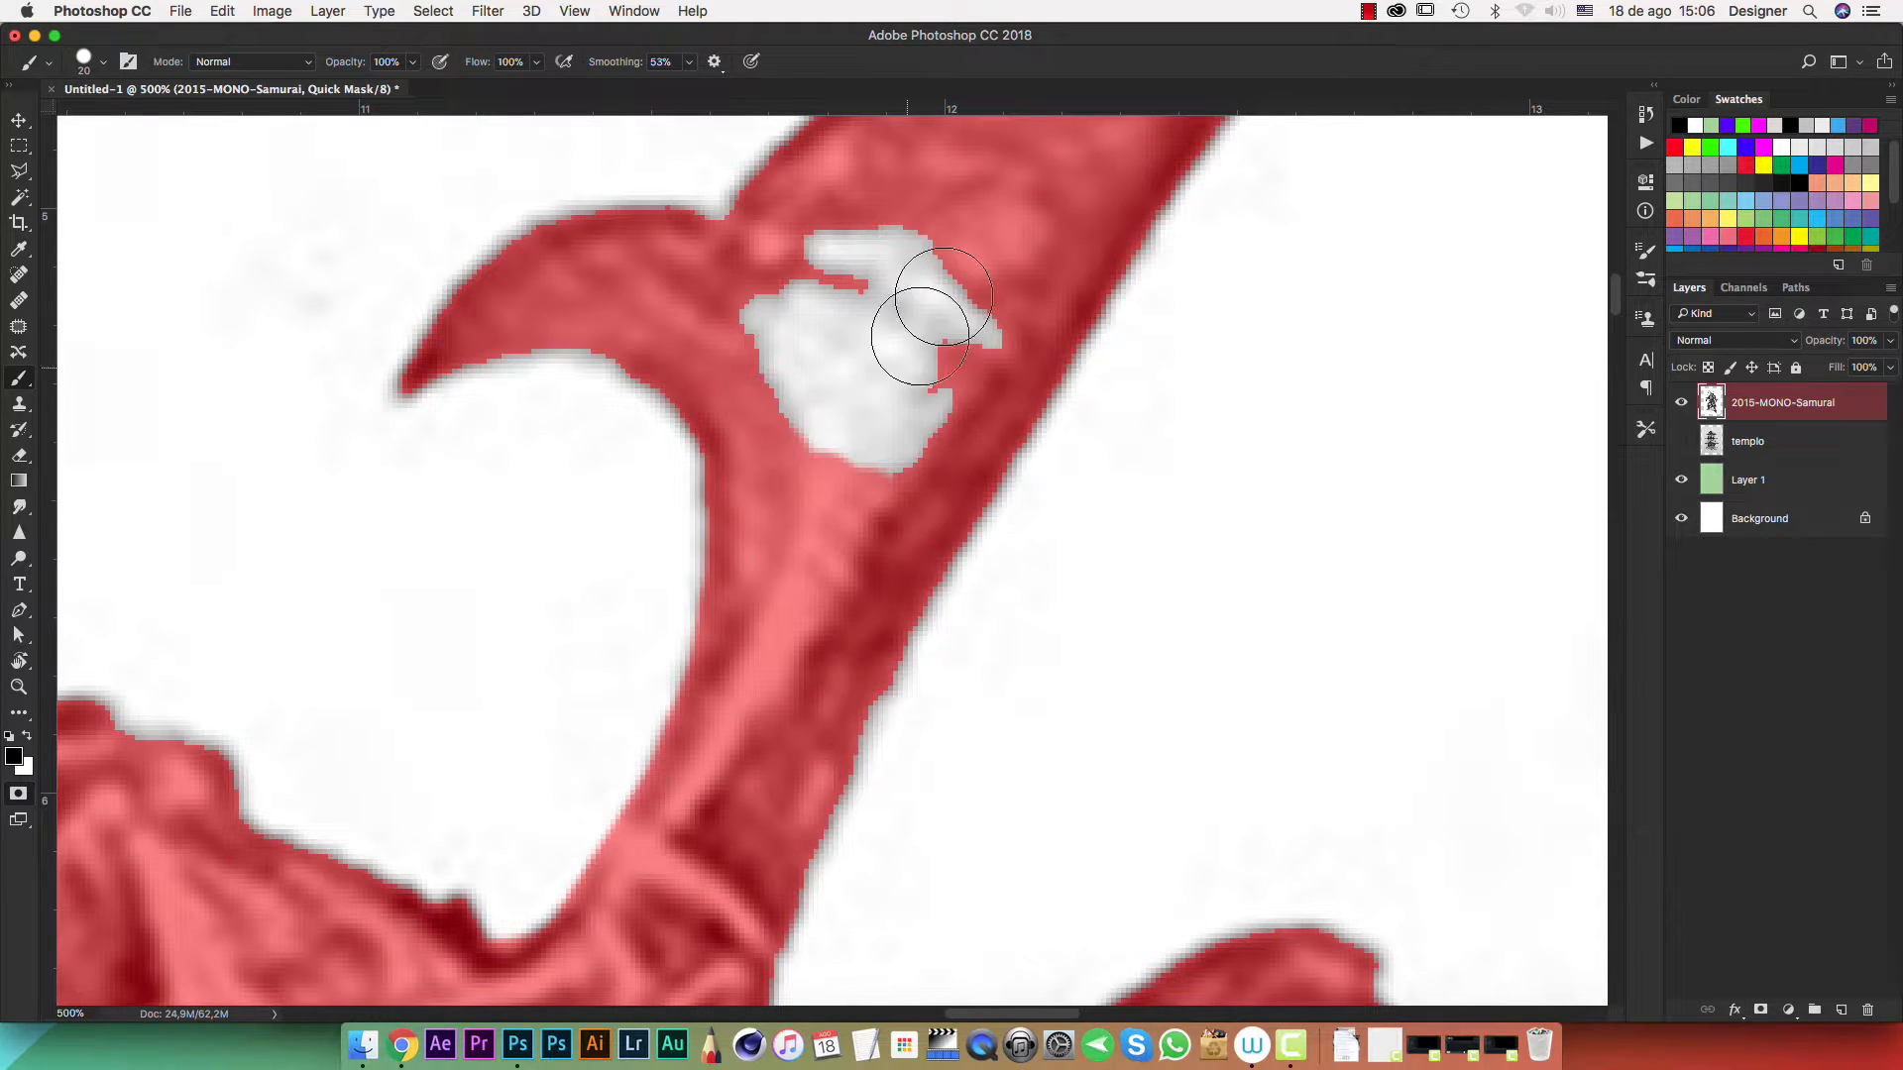
{"action": "left_click", "coordinate": [949, 237], "text": "shift"}
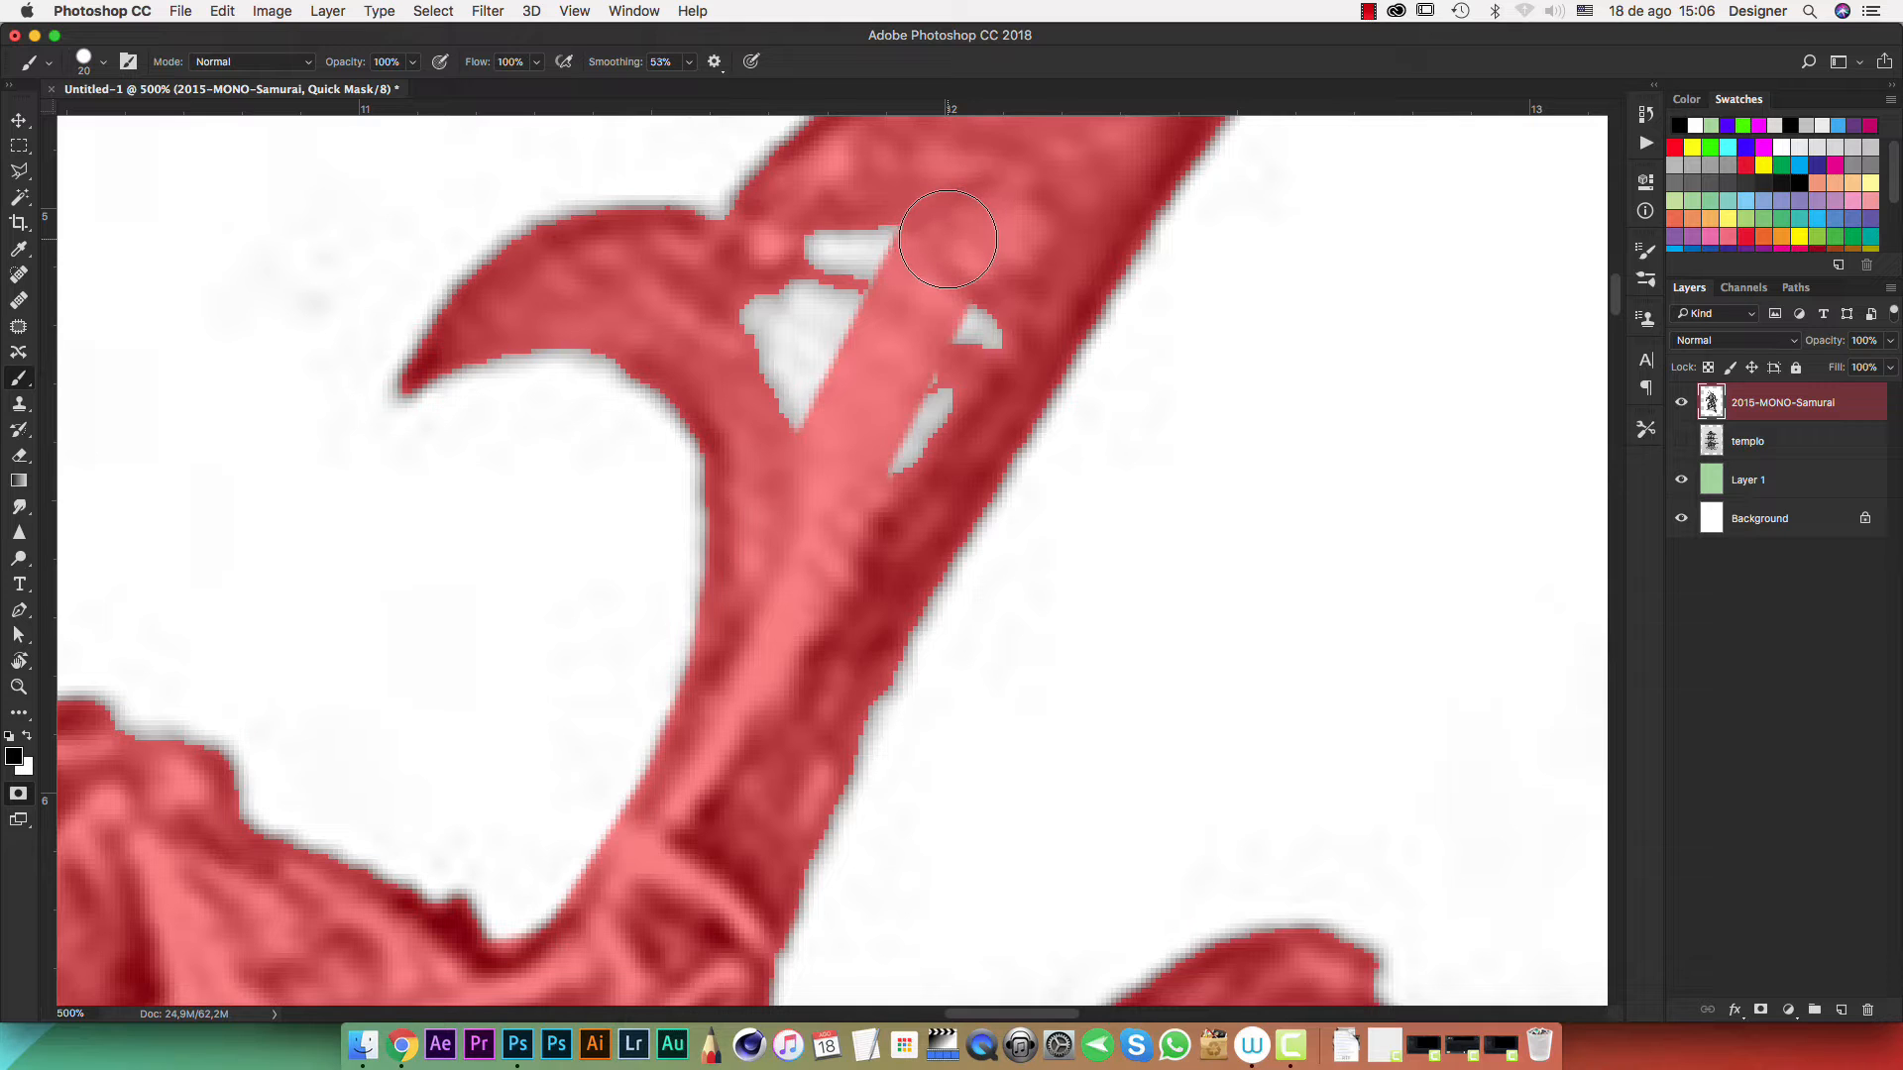
{"action": "mouse_move", "coordinate": [967, 272]}
{"action": "left_mouse_down"}
{"action": "mouse_move", "coordinate": [953, 345]}
{"action": "mouse_move", "coordinate": [857, 496]}
{"action": "mouse_move", "coordinate": [910, 410]}
{"action": "mouse_move", "coordinate": [931, 196]}
{"action": "mouse_move", "coordinate": [759, 317]}
{"action": "mouse_move", "coordinate": [756, 428]}
{"action": "mouse_move", "coordinate": [794, 387]}
{"action": "left_mouse_up"}
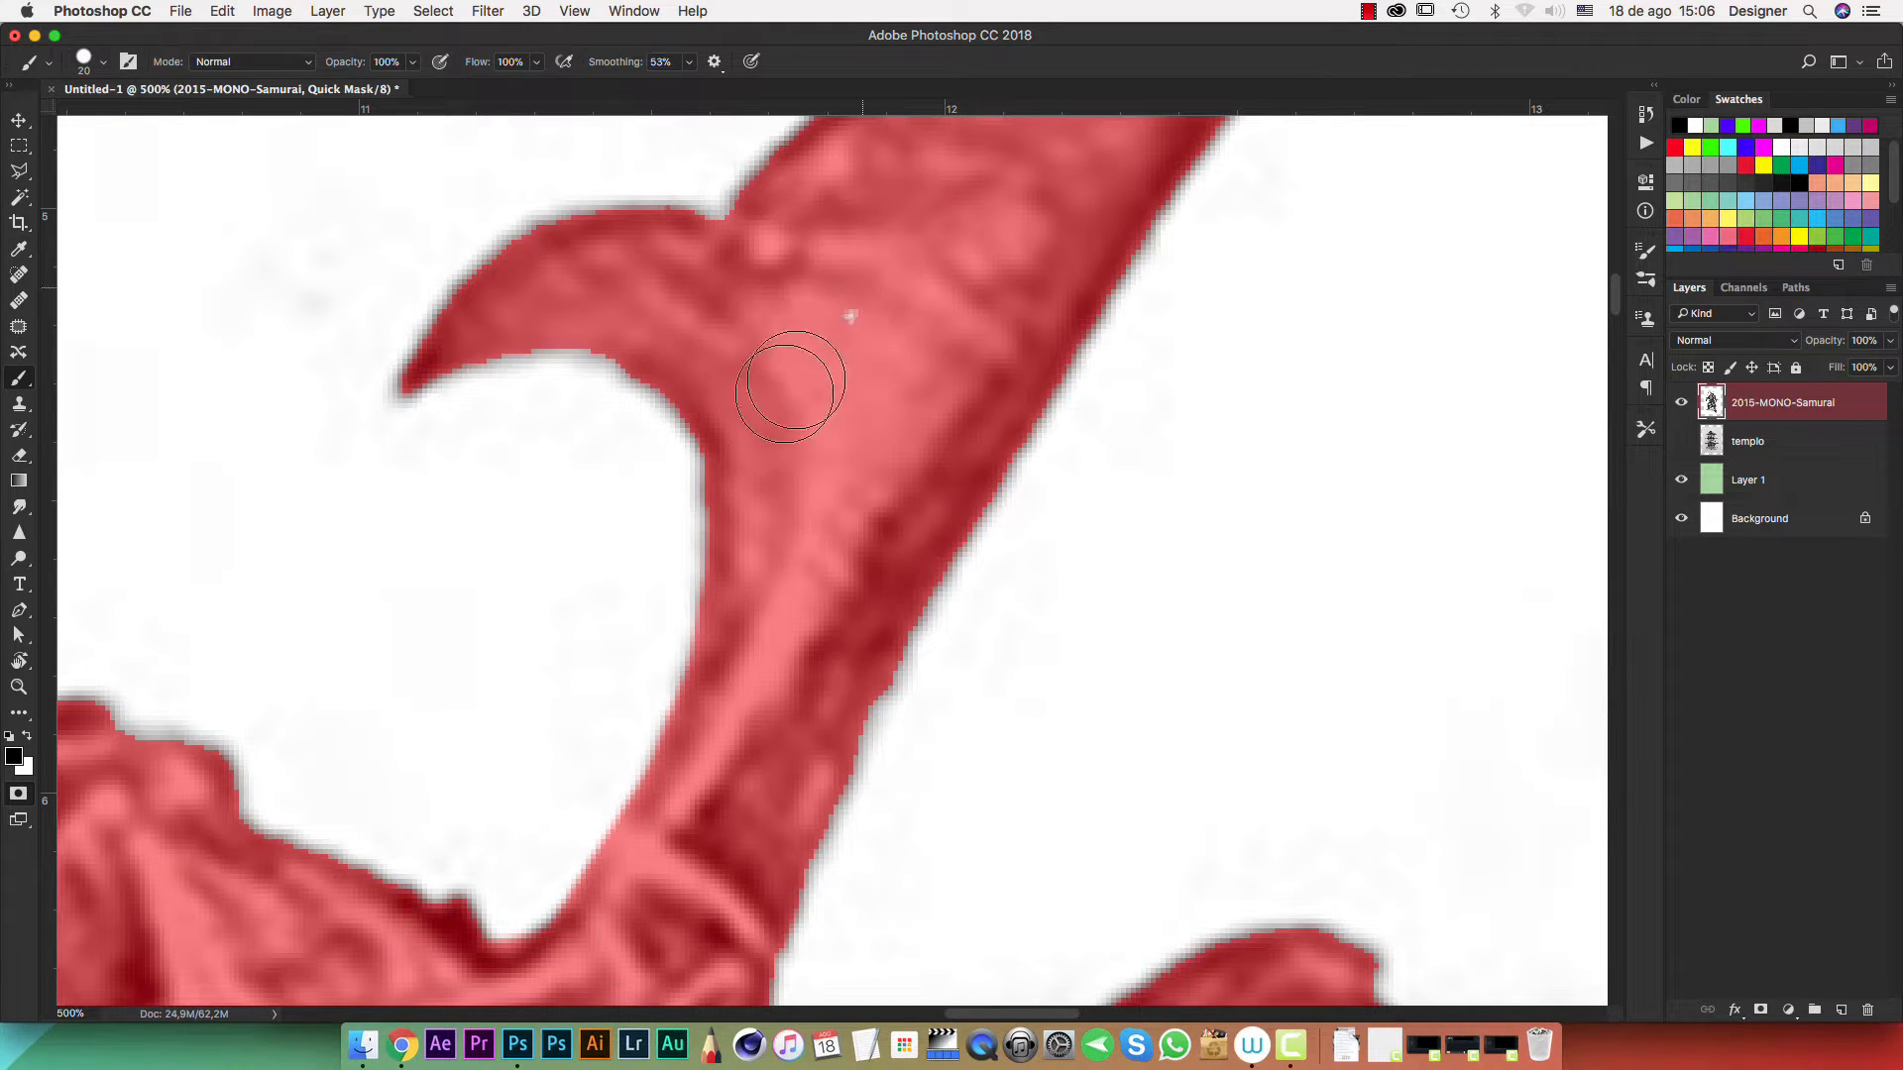
Mask the white sliver under the pointed tip of the sword-side helmet flap, finishing with an 8 px brush
{"action": "mouse_move", "coordinate": [992, 223]}
{"action": "left_mouse_down"}
{"action": "mouse_move", "coordinate": [769, 537]}
{"action": "mouse_move", "coordinate": [1028, 77]}
{"action": "left_mouse_up"}
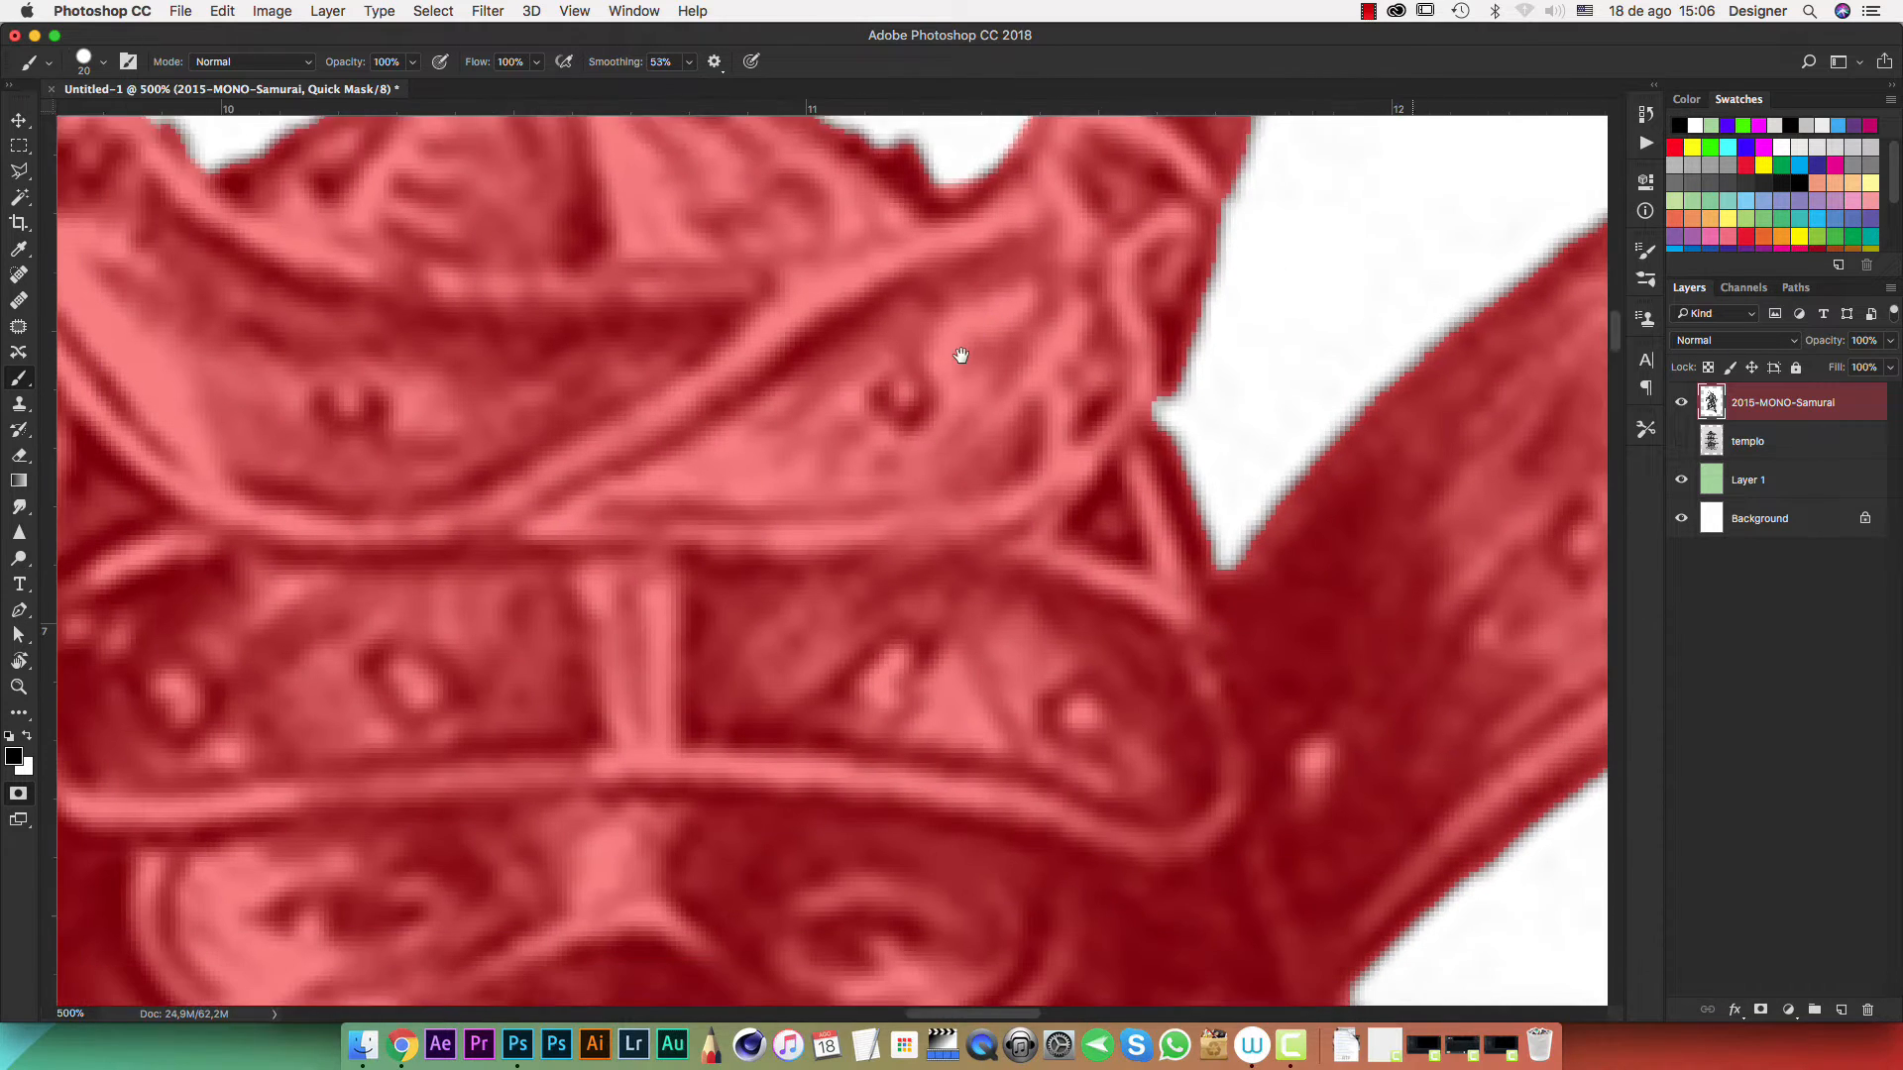
{"action": "key", "text": "super+minus"}
{"action": "key", "text": "super+minus"}
{"action": "key", "text": "super+minus"}
{"action": "key", "text": "super+minus"}
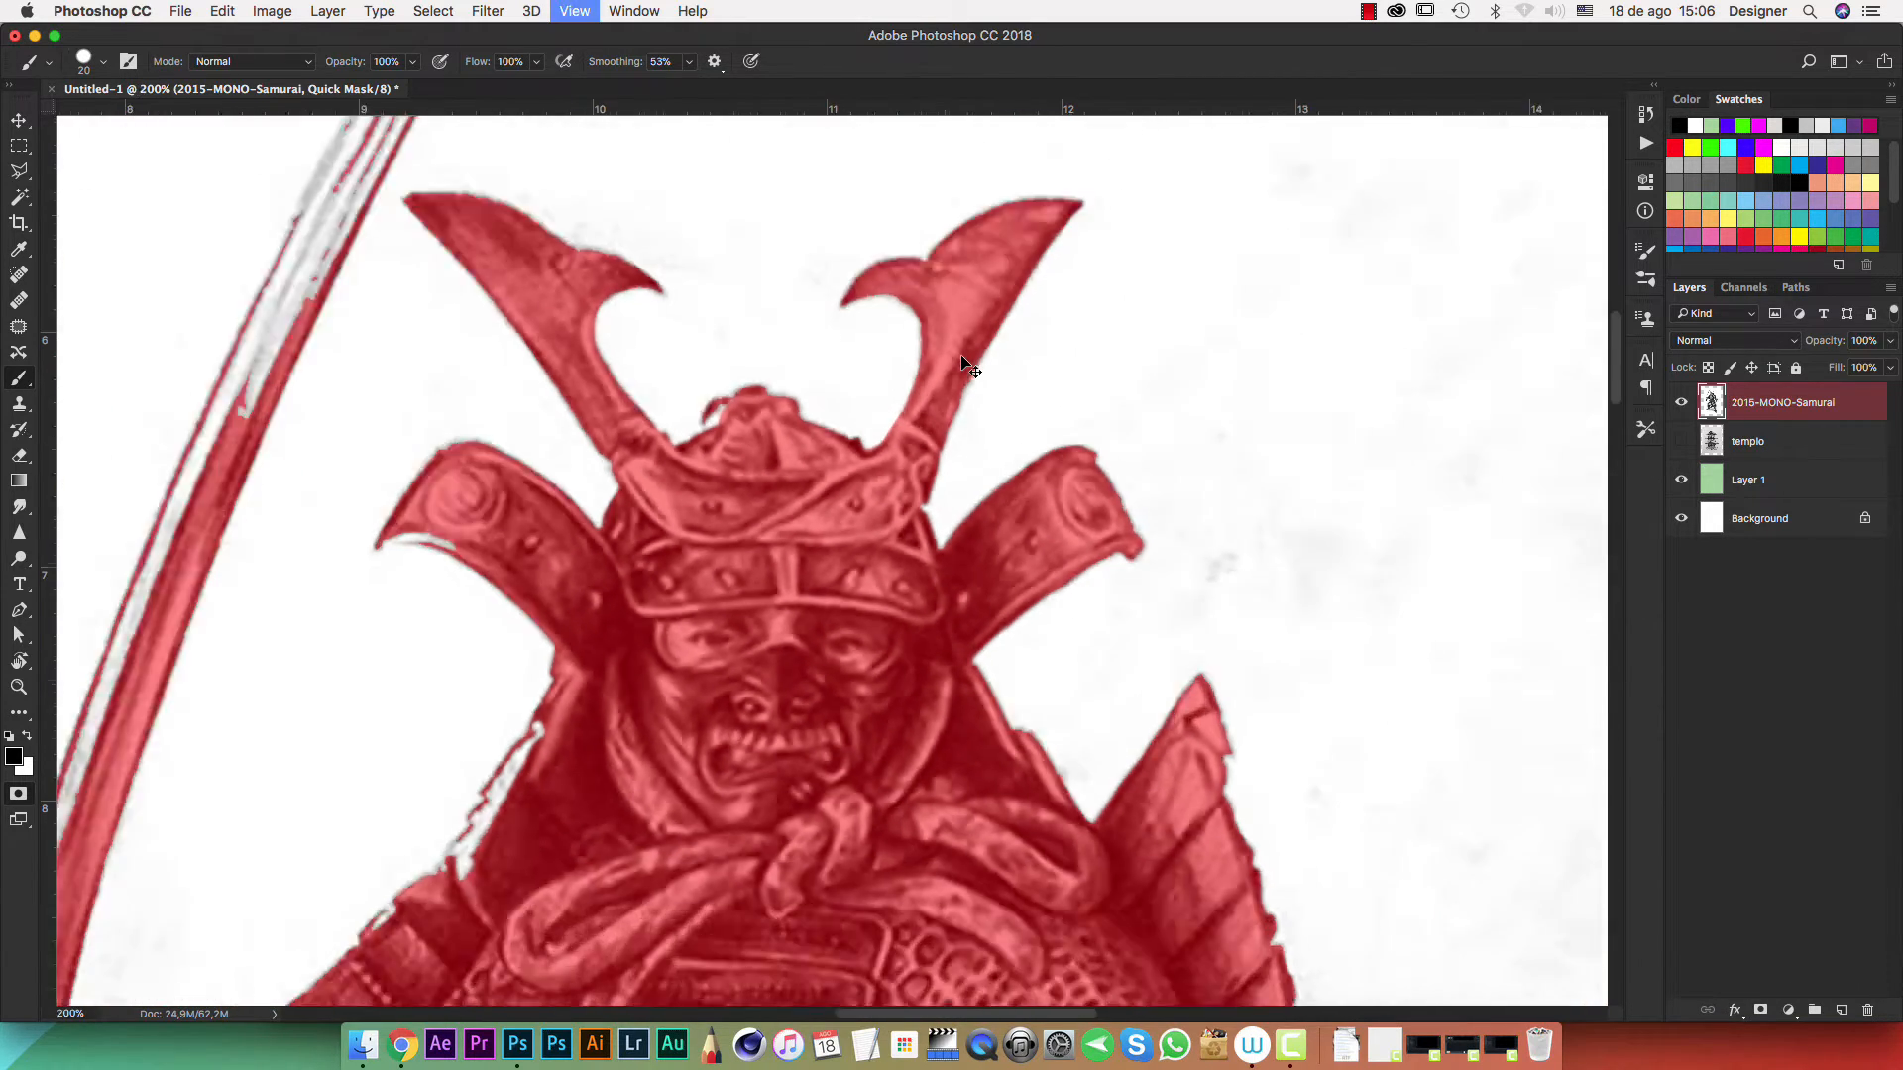
{"action": "key", "text": "super+plus"}
{"action": "key", "text": "super+plus"}
{"action": "key", "text": "super+plus"}
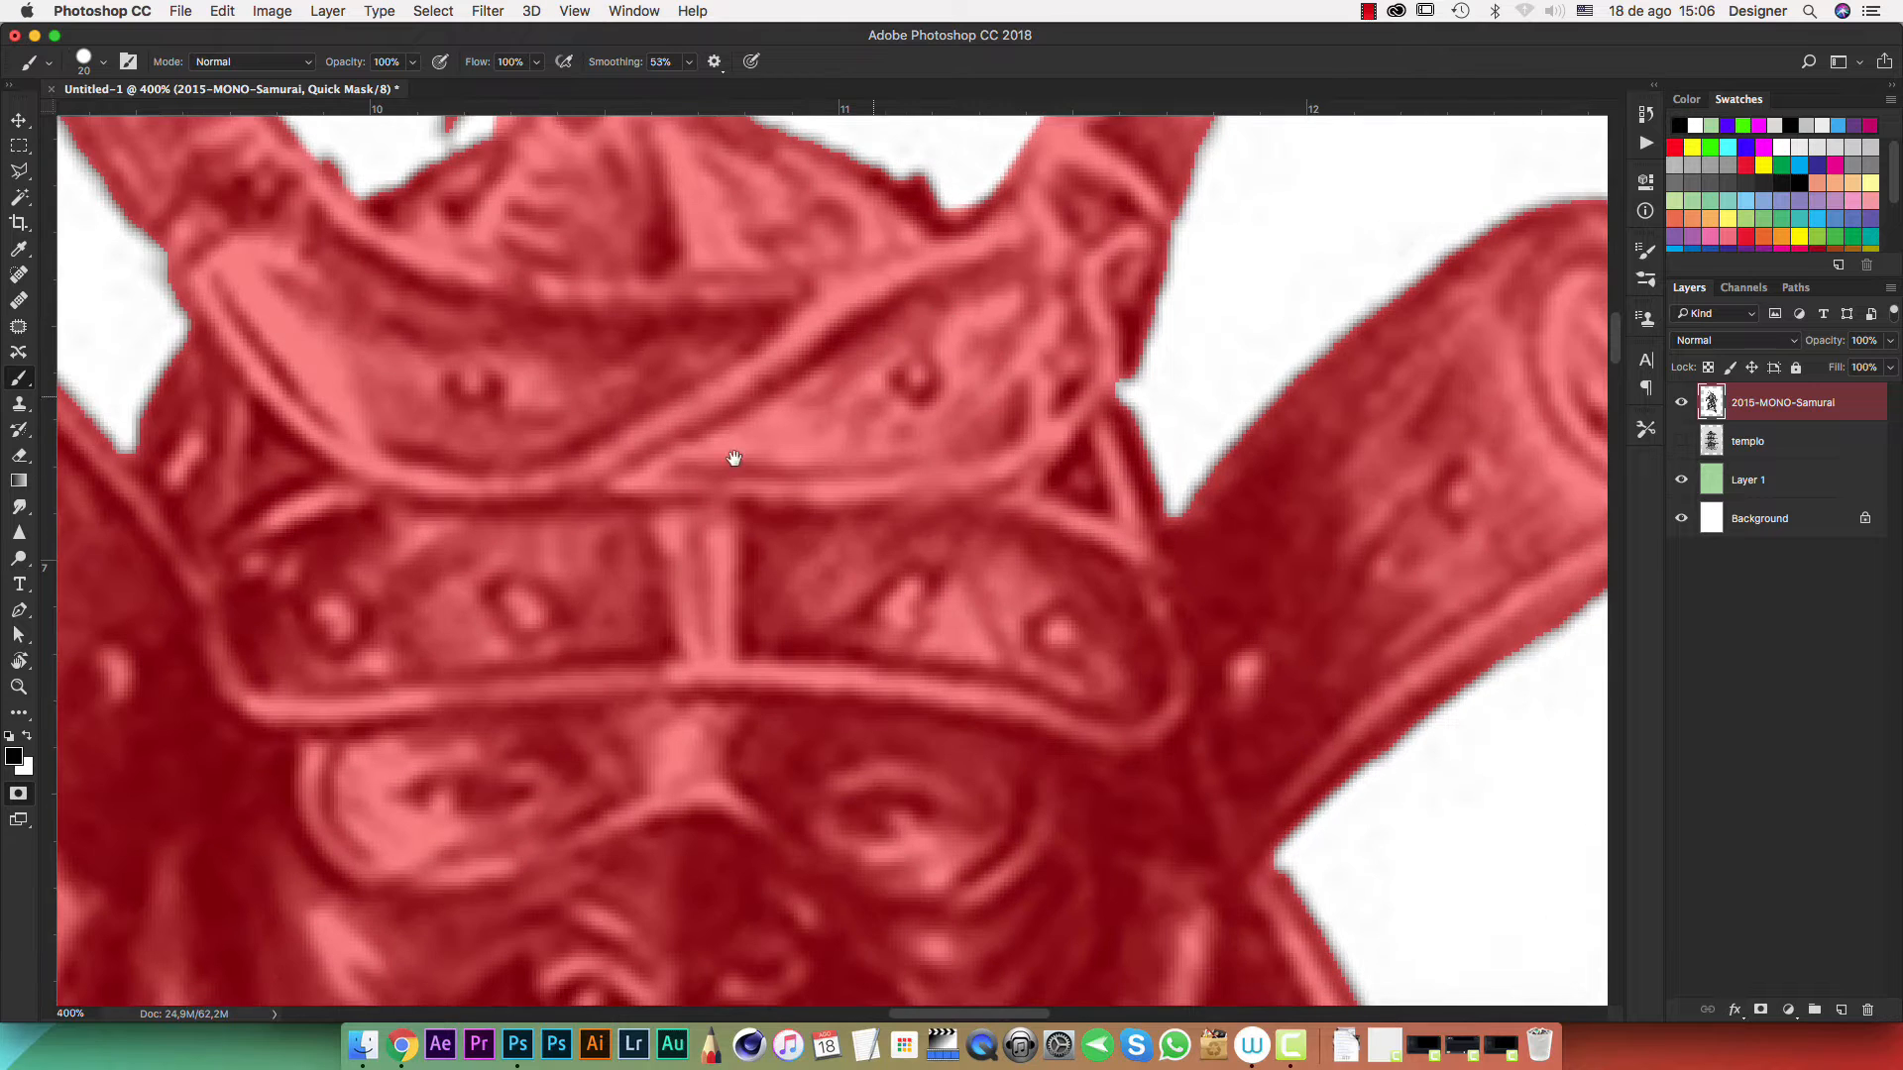
{"action": "left_click_drag", "start_coordinate": [730, 459], "coordinate": [1553, 569]}
{"action": "left_click_drag", "start_coordinate": [898, 546], "coordinate": [800, 535]}
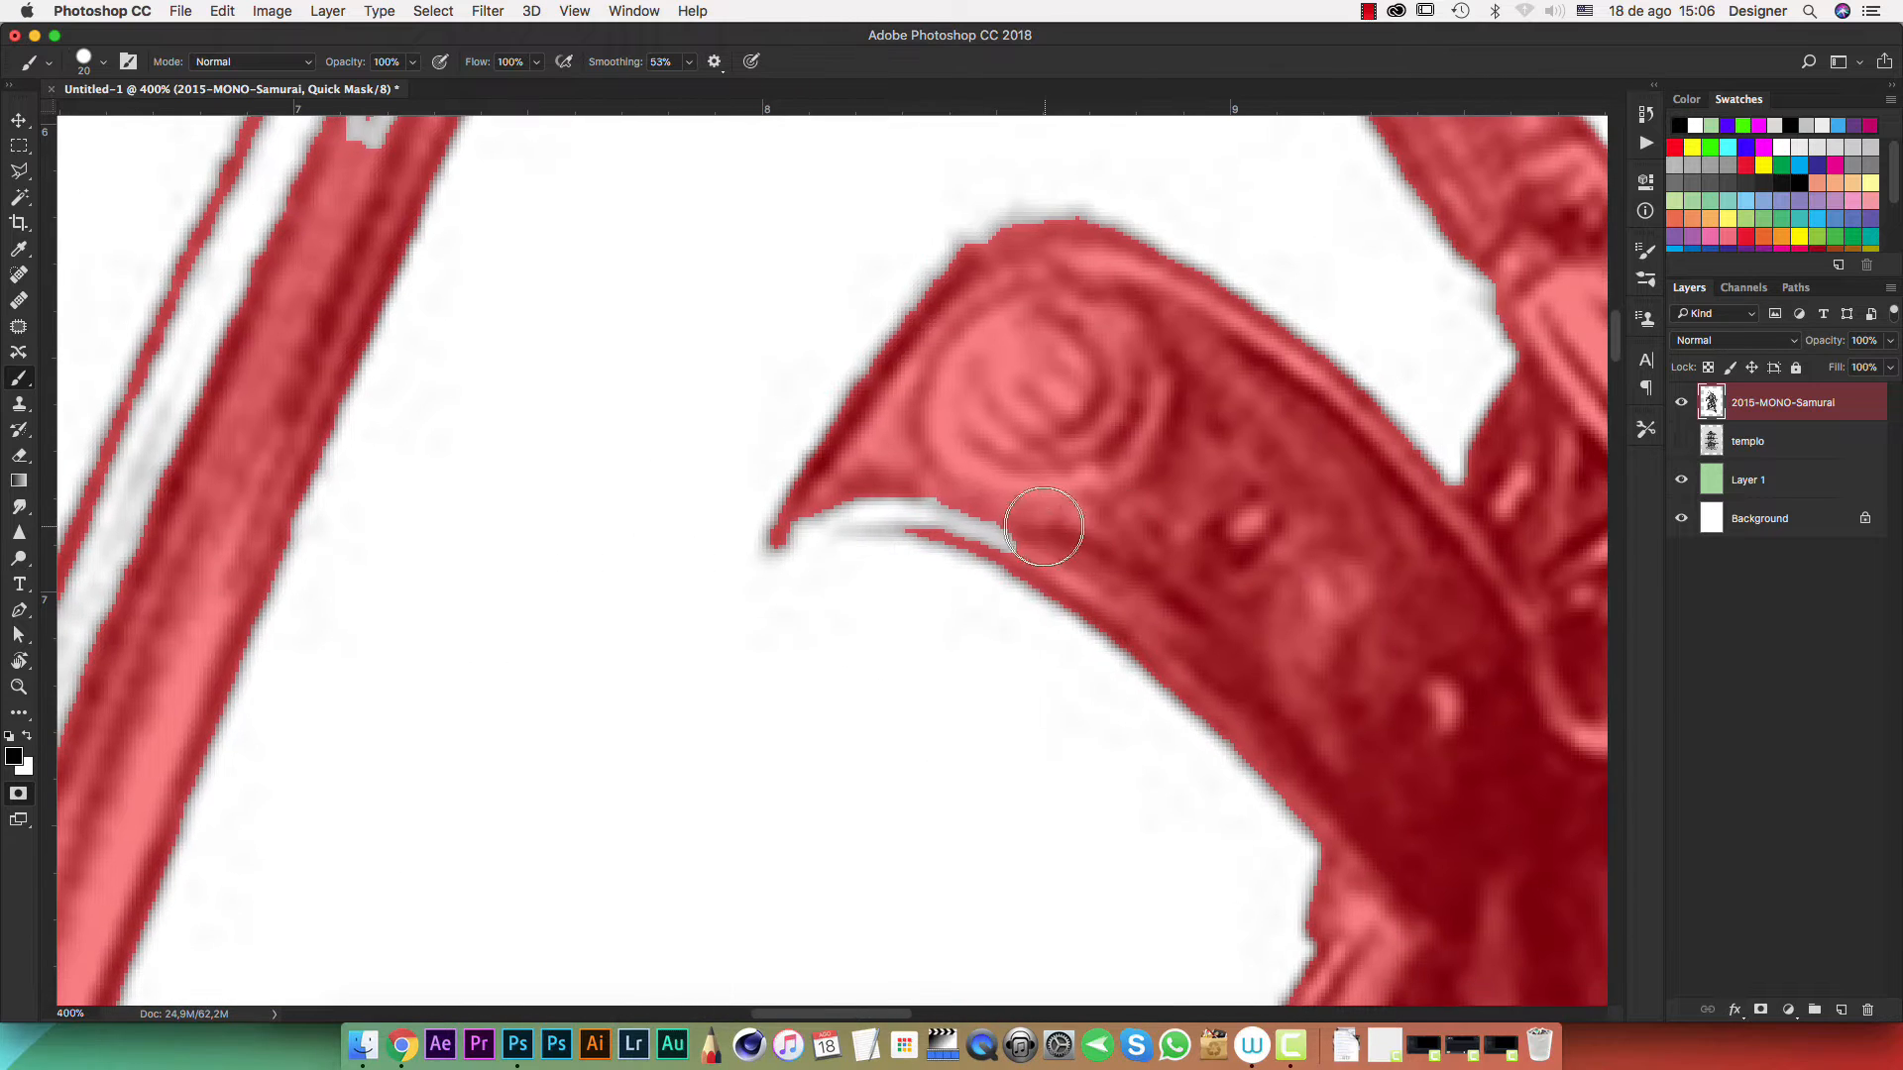
{"action": "left_click_drag", "start_coordinate": [1044, 526], "coordinate": [863, 495]}
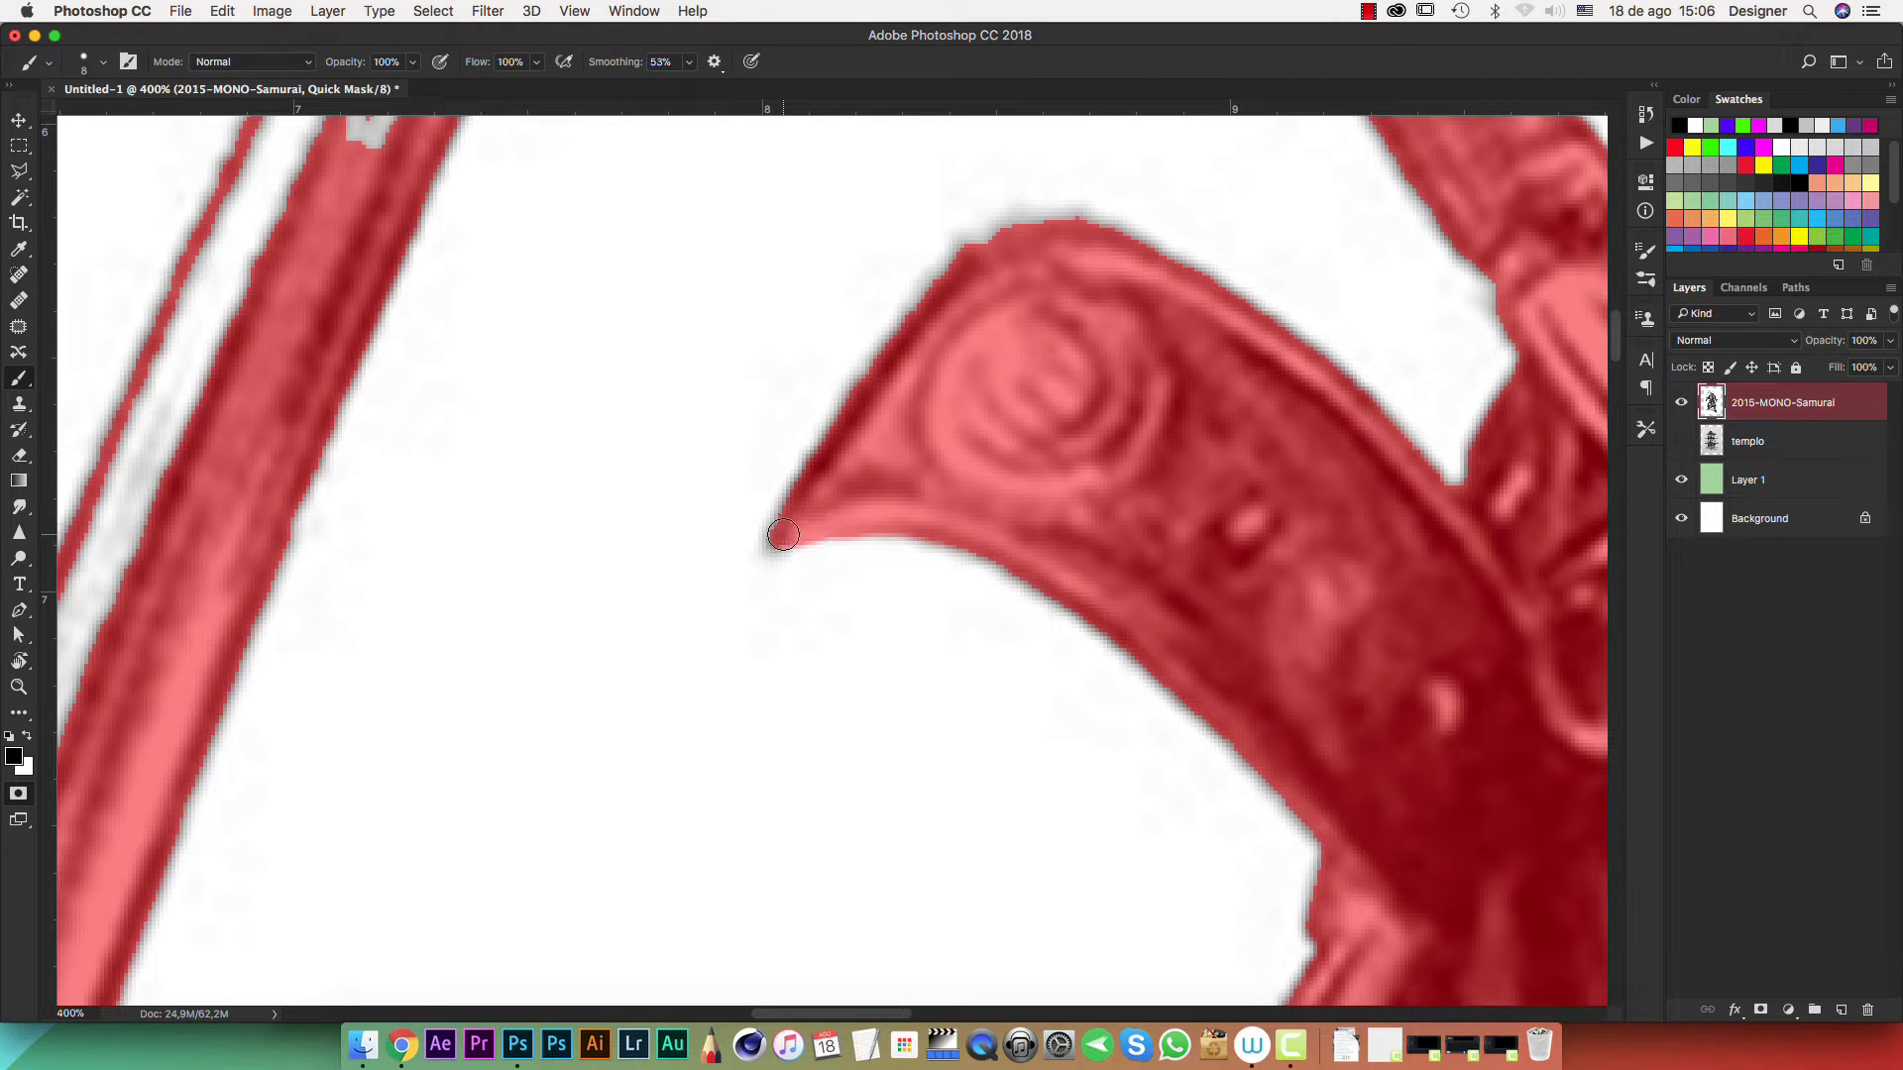
Mask the white gaps along the neck guard's outer edge and the upper sleeve with 10 px and 25 px brushes
{"action": "mouse_move", "coordinate": [1489, 858]}
{"action": "left_mouse_down"}
{"action": "mouse_move", "coordinate": [1168, 501]}
{"action": "mouse_move", "coordinate": [1022, 278]}
{"action": "left_mouse_up"}
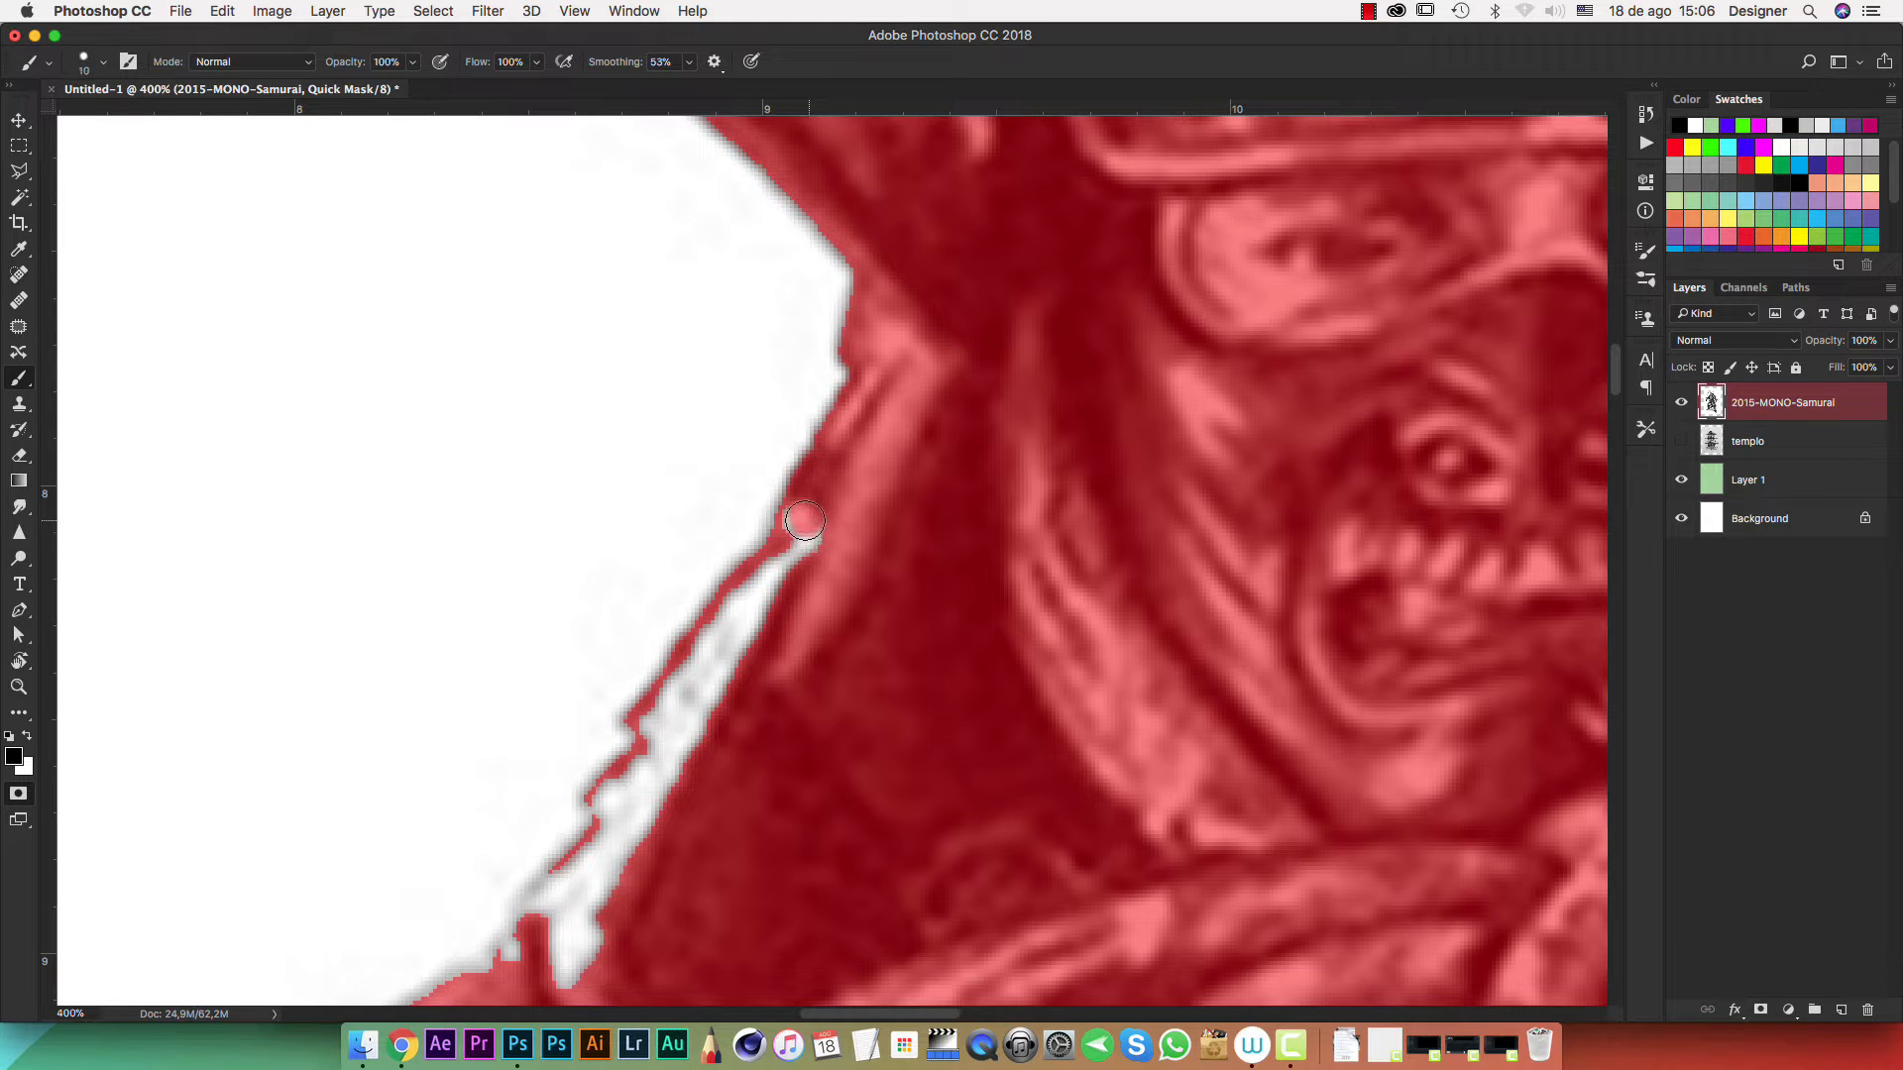
{"action": "mouse_move", "coordinate": [816, 537]}
{"action": "left_mouse_down"}
{"action": "mouse_move", "coordinate": [833, 533]}
{"action": "mouse_move", "coordinate": [748, 654]}
{"action": "mouse_move", "coordinate": [708, 662]}
{"action": "mouse_move", "coordinate": [687, 734]}
{"action": "left_mouse_up"}
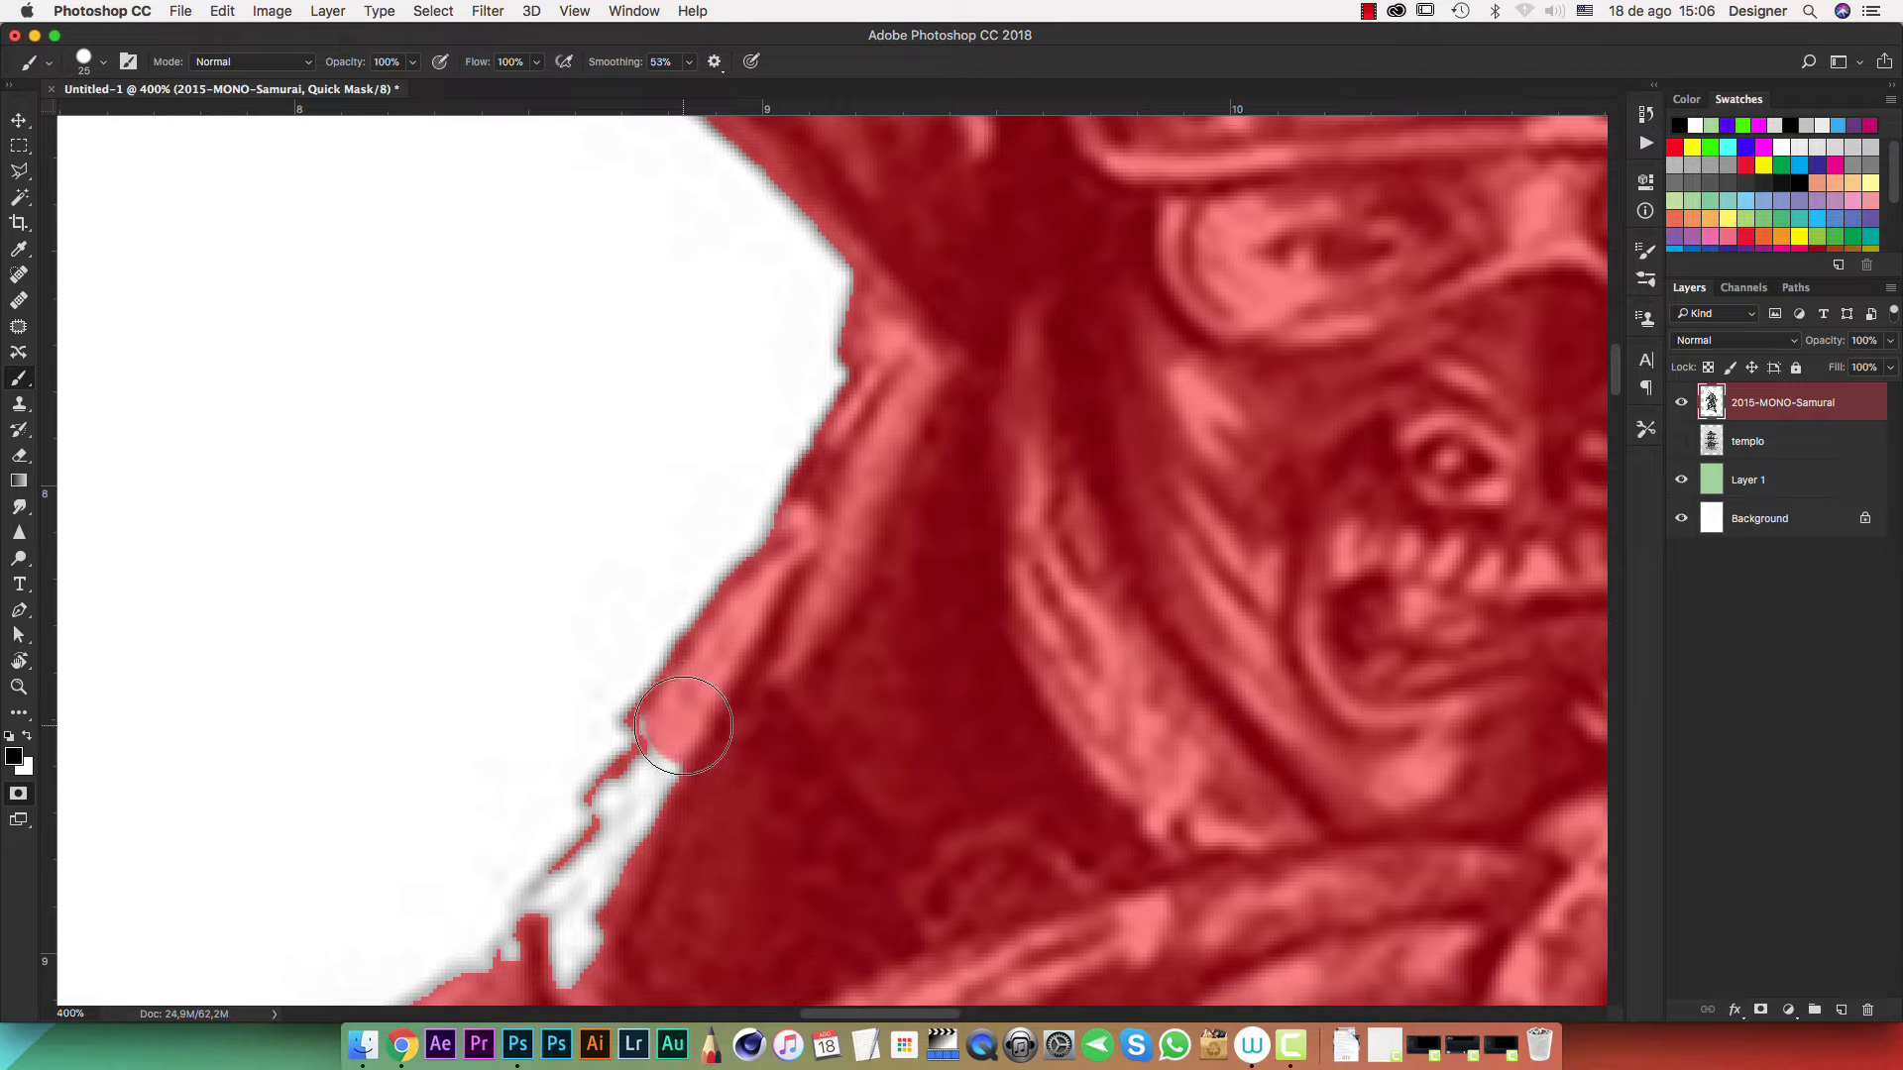
{"action": "left_click_drag", "start_coordinate": [777, 807], "coordinate": [1031, 532]}
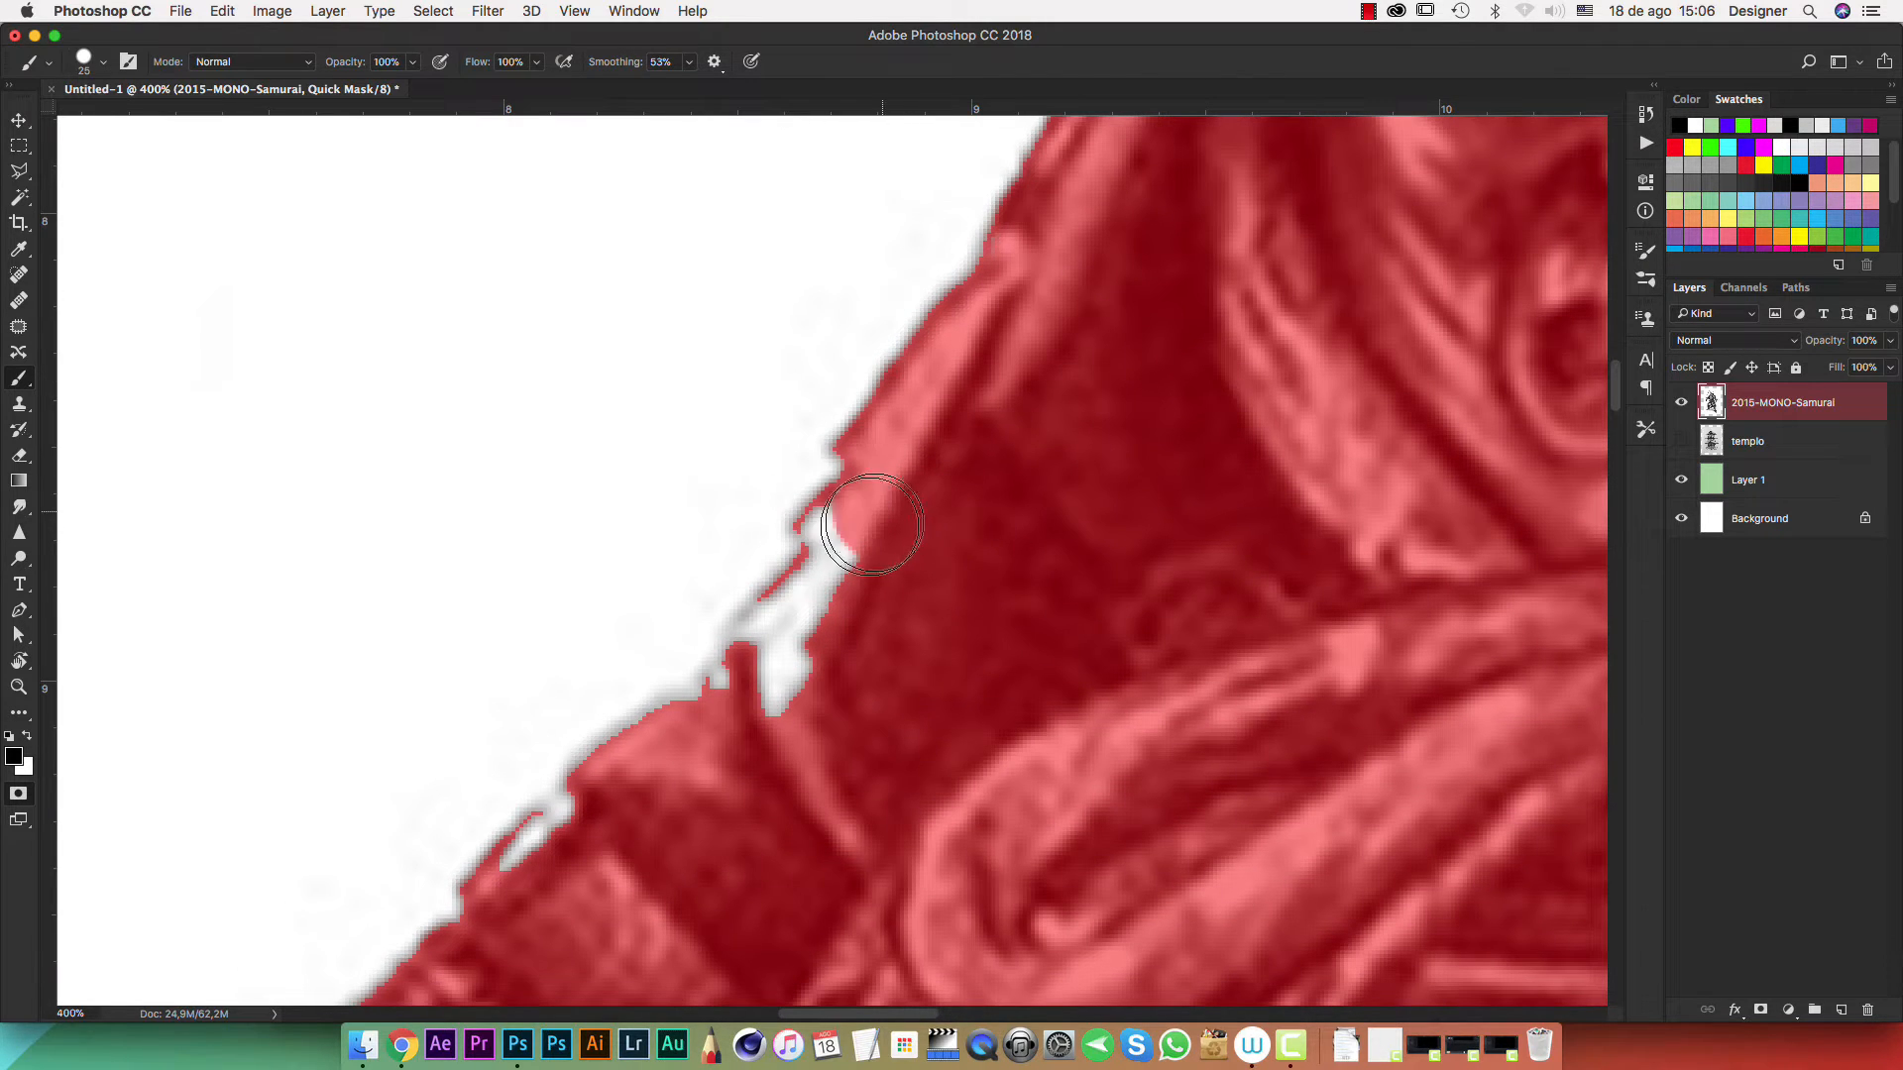
{"action": "mouse_move", "coordinate": [871, 524]}
{"action": "left_mouse_down"}
{"action": "mouse_move", "coordinate": [829, 532]}
{"action": "mouse_move", "coordinate": [845, 539]}
{"action": "mouse_move", "coordinate": [819, 612]}
{"action": "mouse_move", "coordinate": [756, 645]}
{"action": "mouse_move", "coordinate": [782, 709]}
{"action": "mouse_move", "coordinate": [729, 680]}
{"action": "mouse_move", "coordinate": [604, 815]}
{"action": "mouse_move", "coordinate": [614, 788]}
{"action": "left_mouse_up"}
{"action": "left_click_drag", "start_coordinate": [731, 850], "coordinate": [1218, 467]}
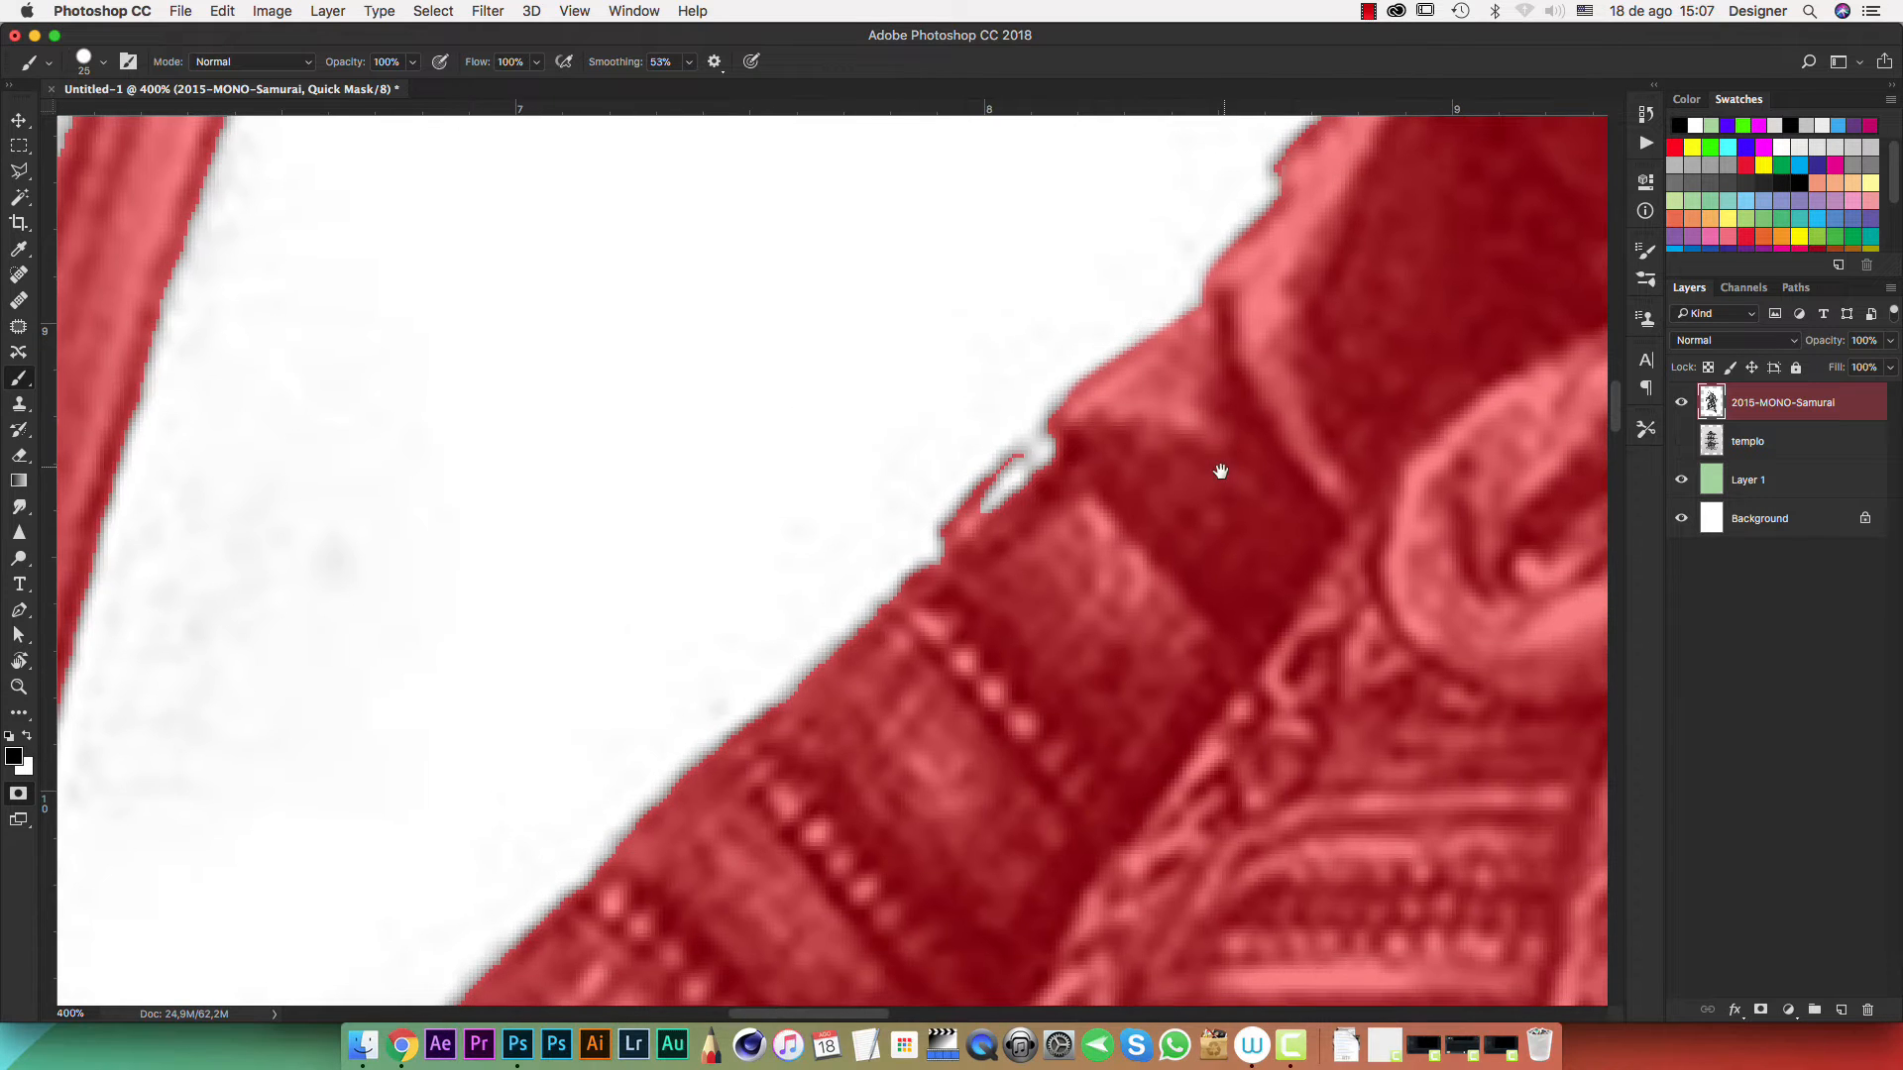
{"action": "left_click_drag", "start_coordinate": [1007, 525], "coordinate": [1020, 539]}
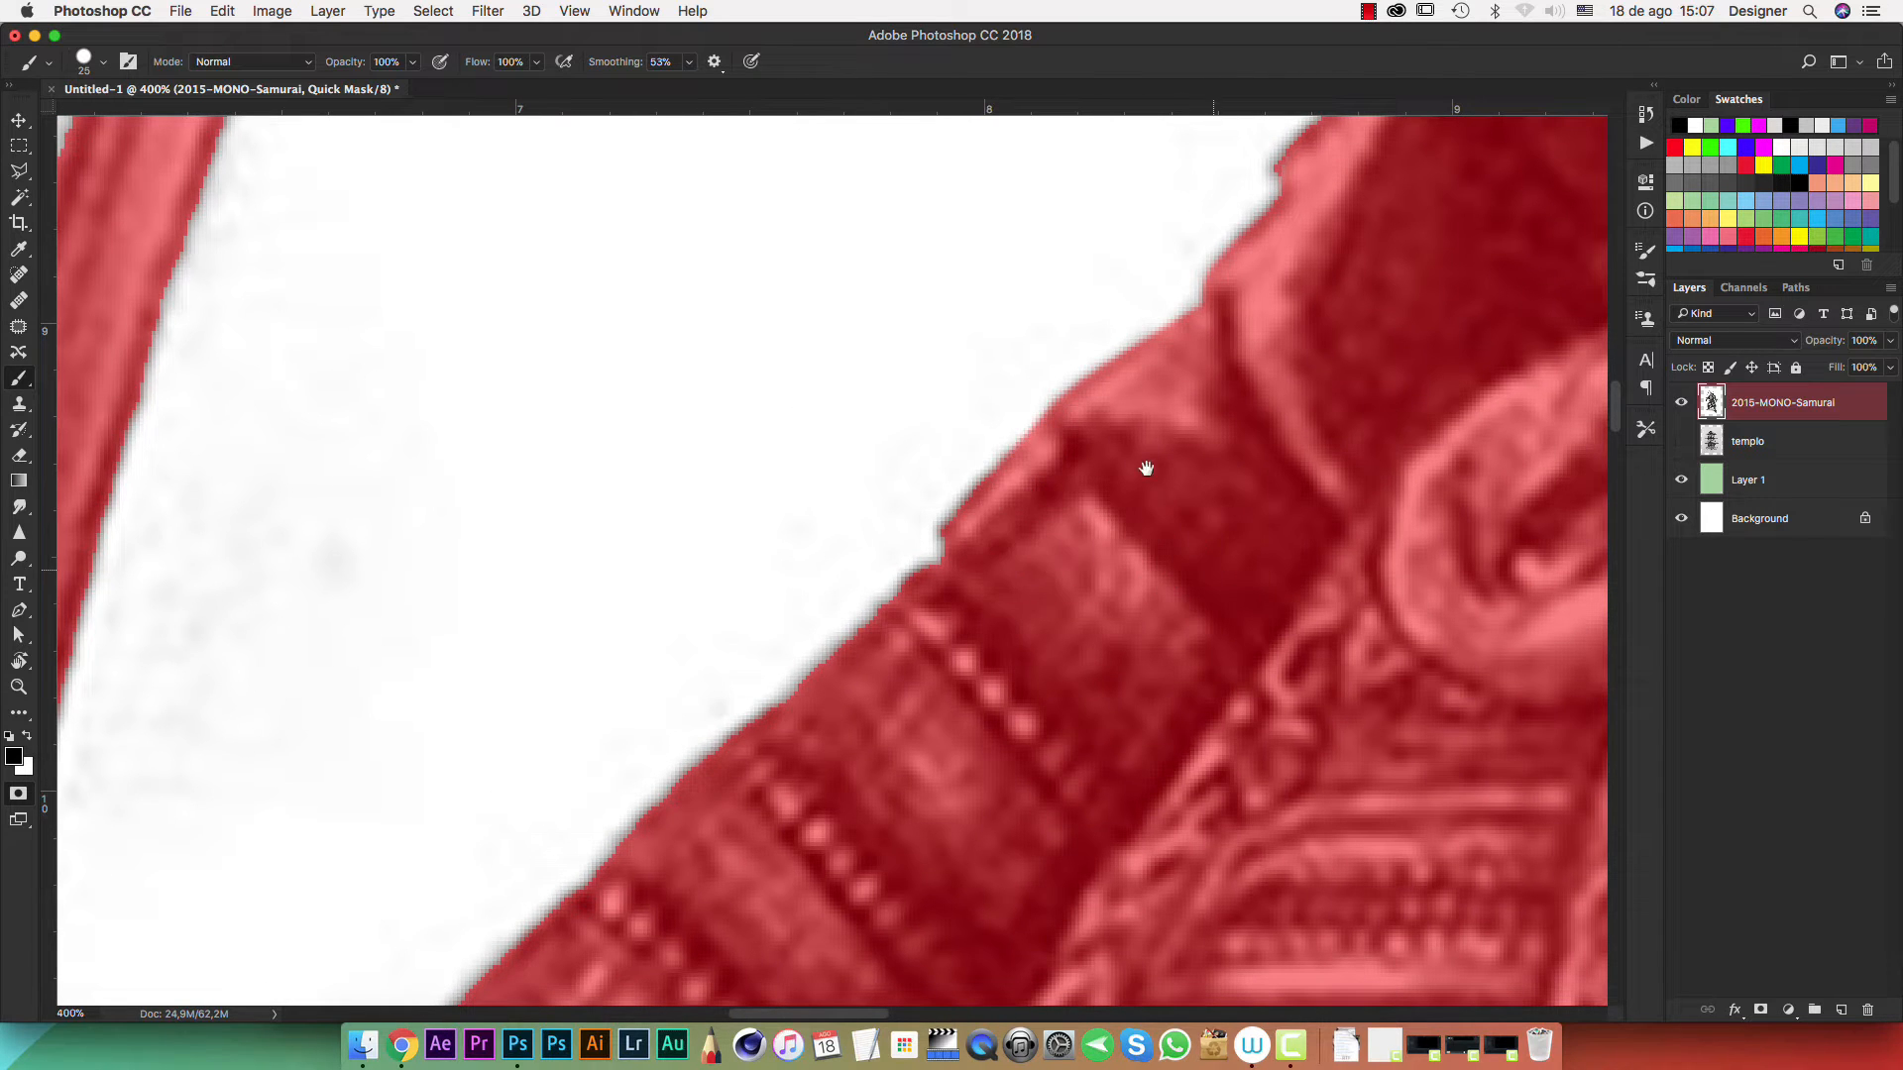
Mask the white strip inside the lower part of the raised sword's blade, starting just above the hand guard
{"action": "scroll", "coordinate": [1140, 466], "scroll_direction": "down", "scroll_amount": 2}
{"action": "scroll", "coordinate": [1139, 466], "scroll_direction": "right", "scroll_amount": 2}
{"action": "key", "text": "super+minus"}
{"action": "key", "text": "super+minus"}
{"action": "key", "text": "super+minus"}
{"action": "key", "text": "super+minus"}
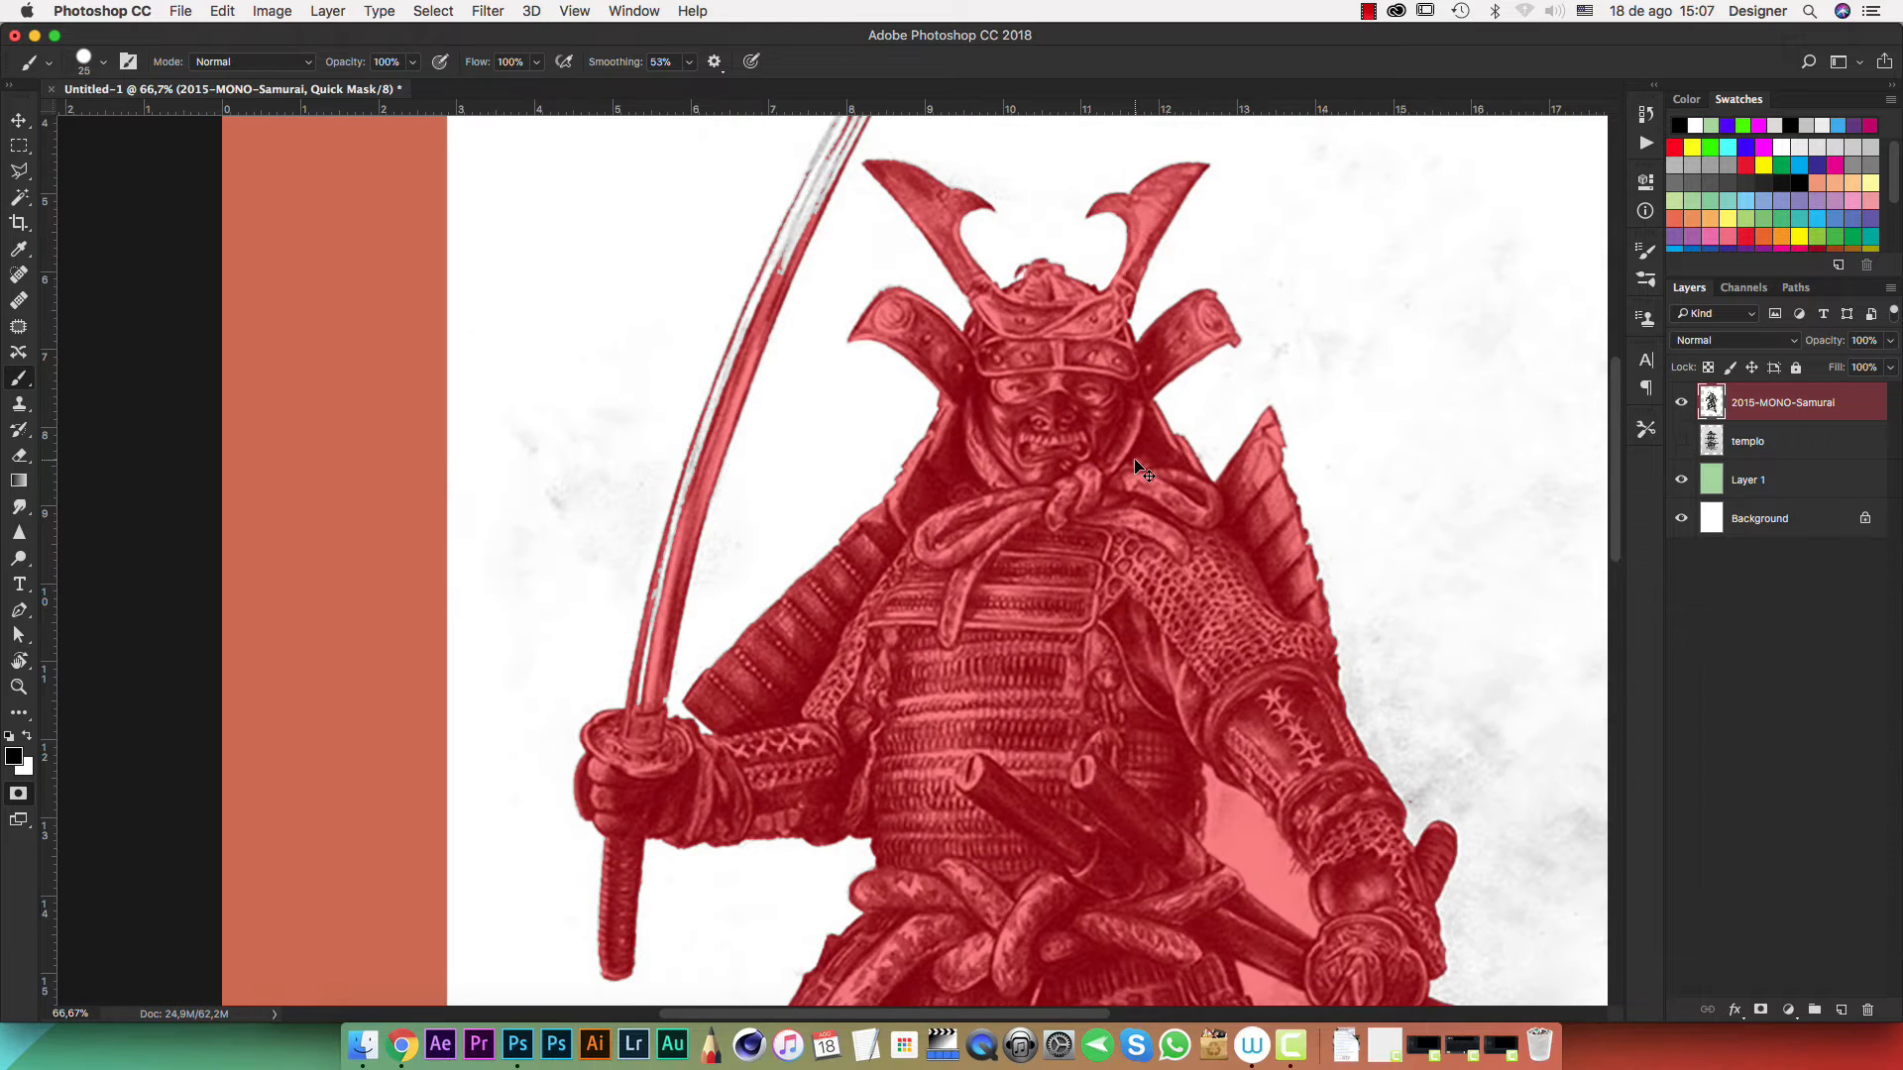
{"action": "left_click_drag", "start_coordinate": [916, 511], "coordinate": [1120, 551]}
{"action": "key", "text": "super+plus"}
{"action": "key", "text": "super+plus"}
{"action": "key", "text": "super+plus"}
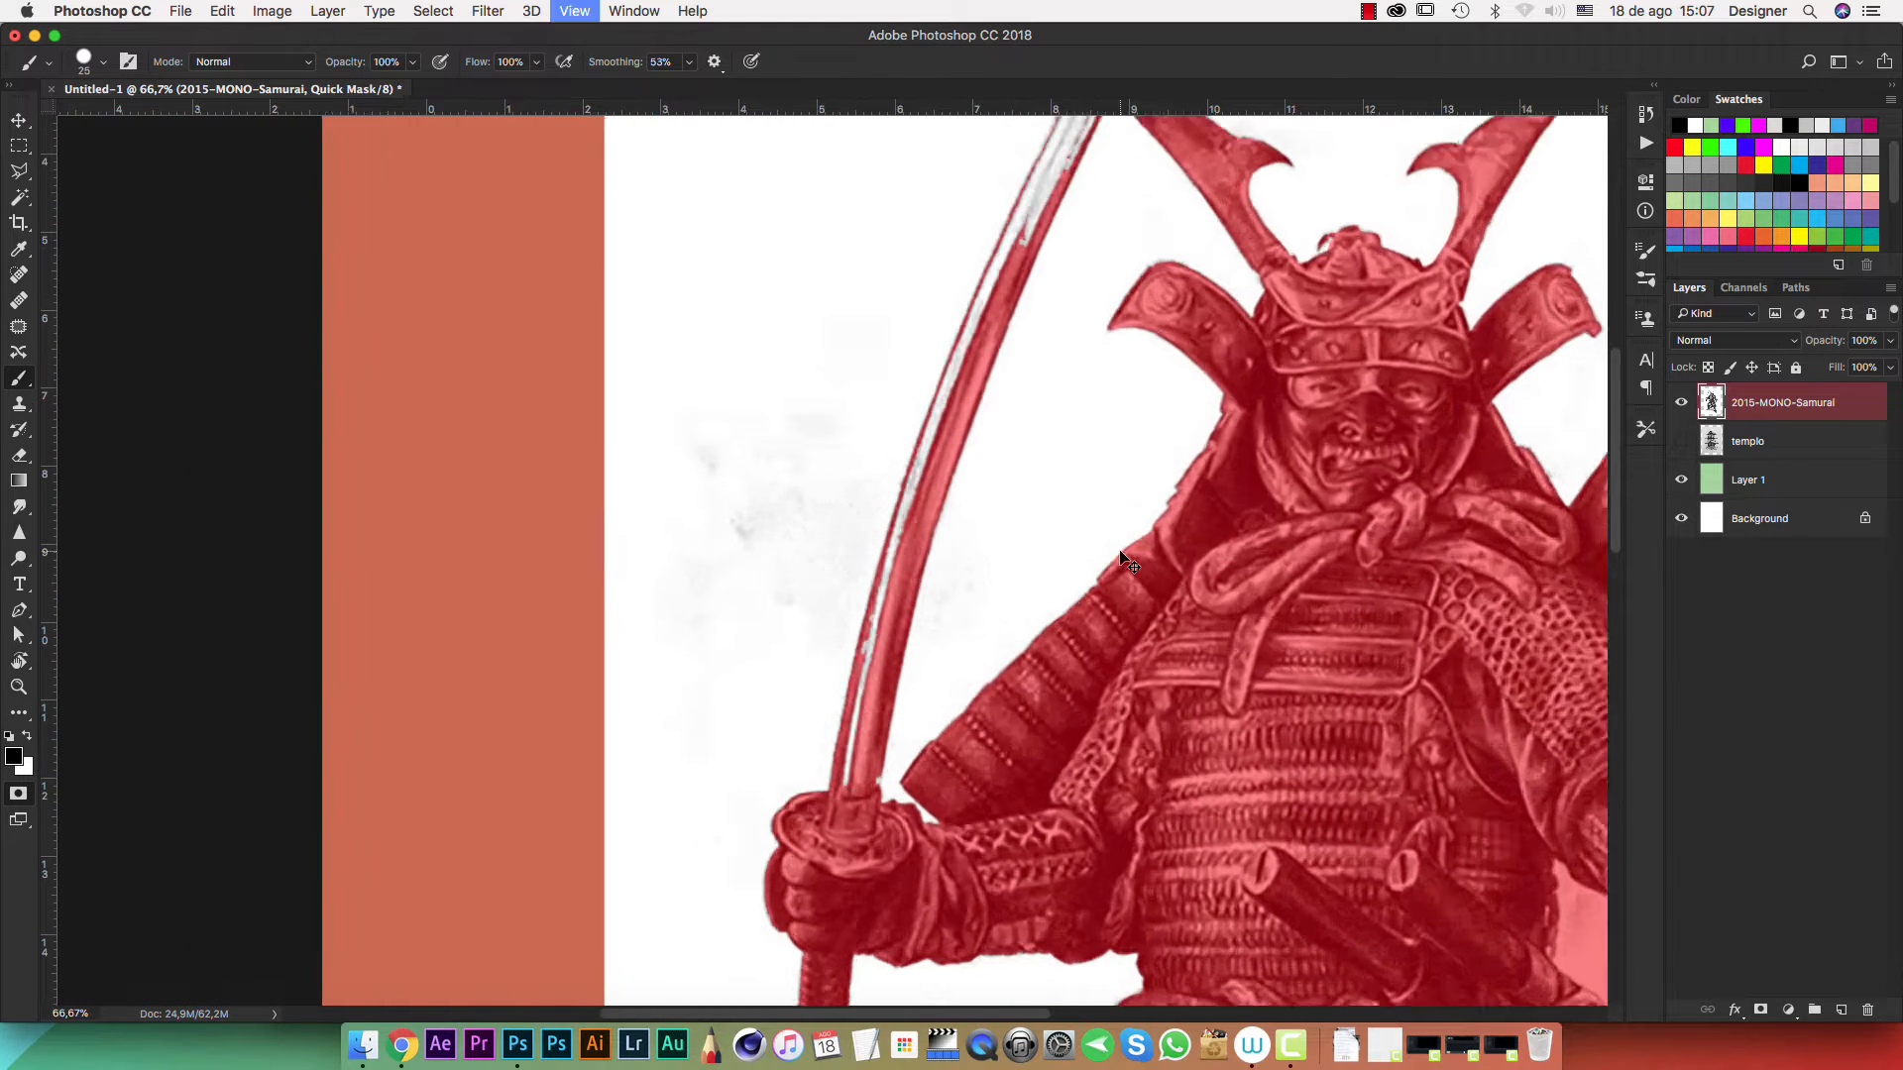
{"action": "scroll", "coordinate": [1023, 394], "scroll_direction": "down", "scroll_amount": 10}
{"action": "scroll", "coordinate": [1024, 393], "scroll_direction": "right", "scroll_amount": 2}
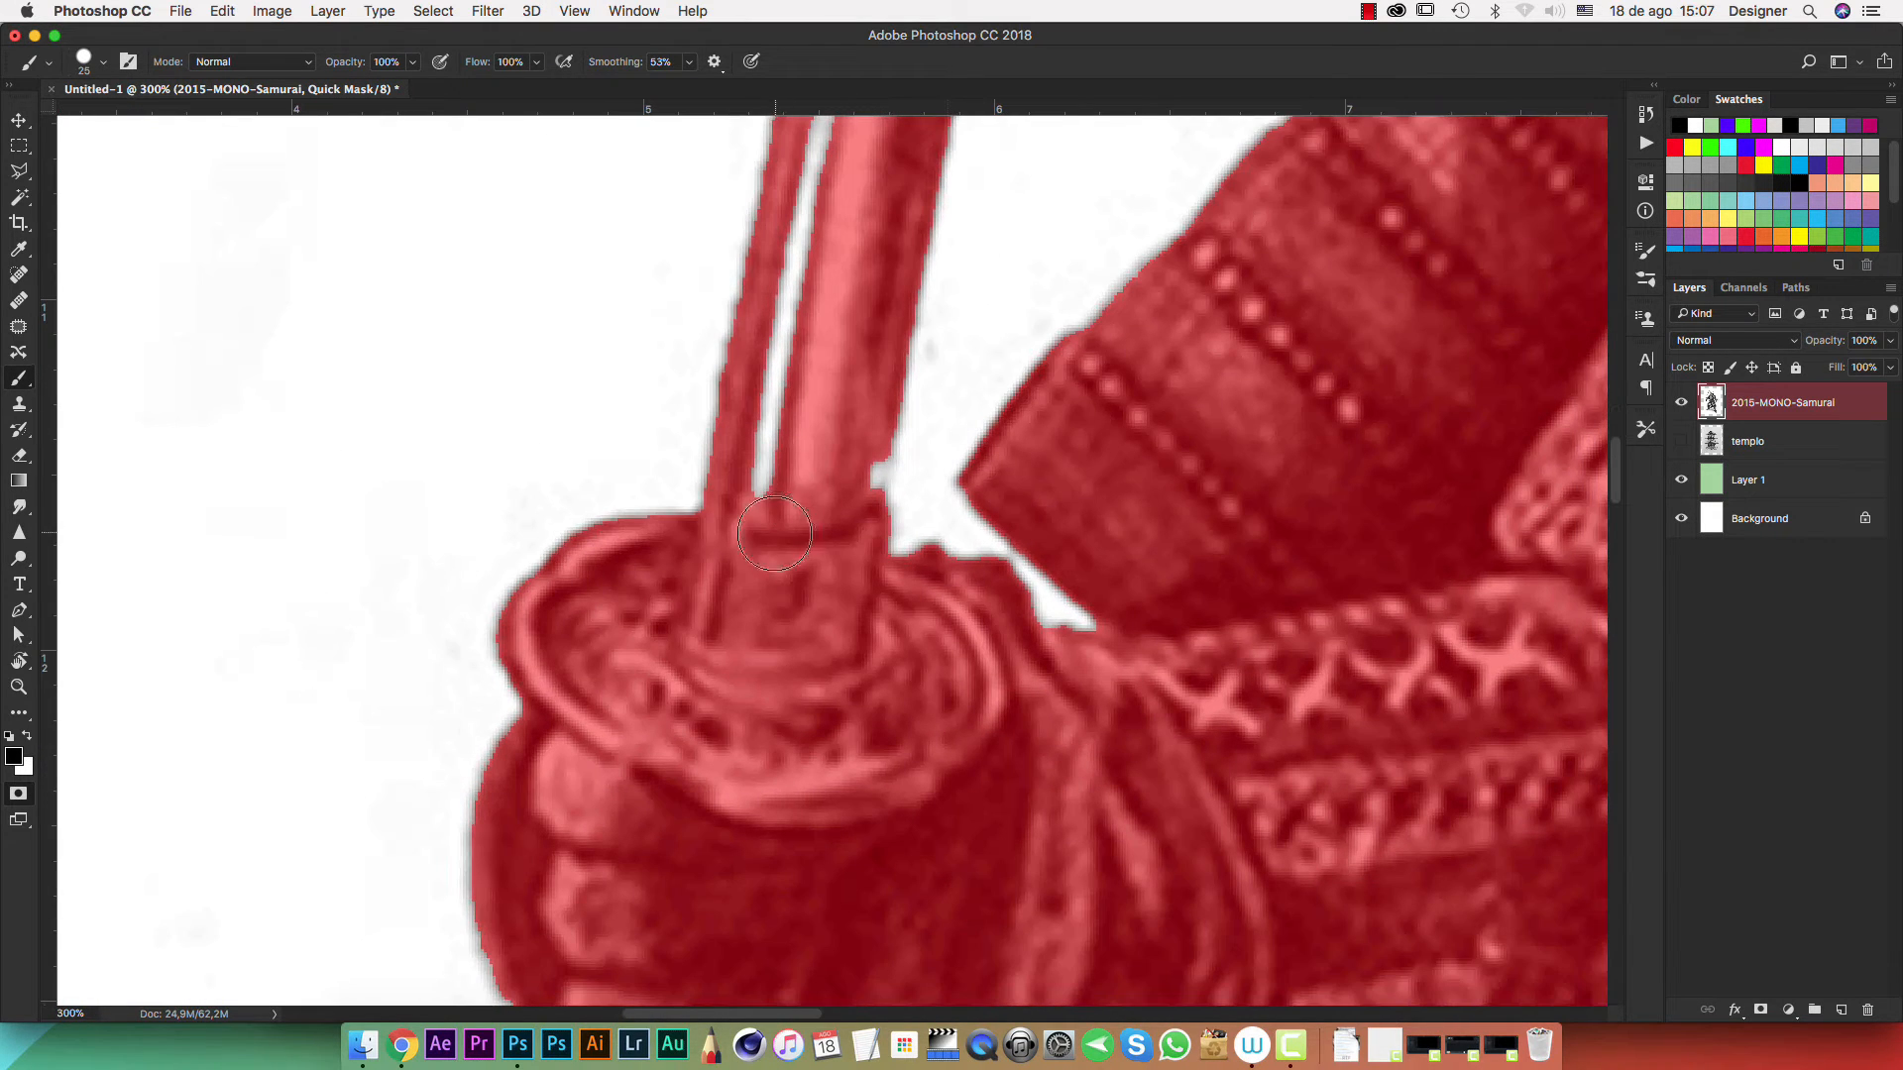
{"action": "scroll", "coordinate": [788, 330], "scroll_direction": "up", "scroll_amount": 5}
{"action": "scroll", "coordinate": [788, 330], "scroll_direction": "right", "scroll_amount": 1}
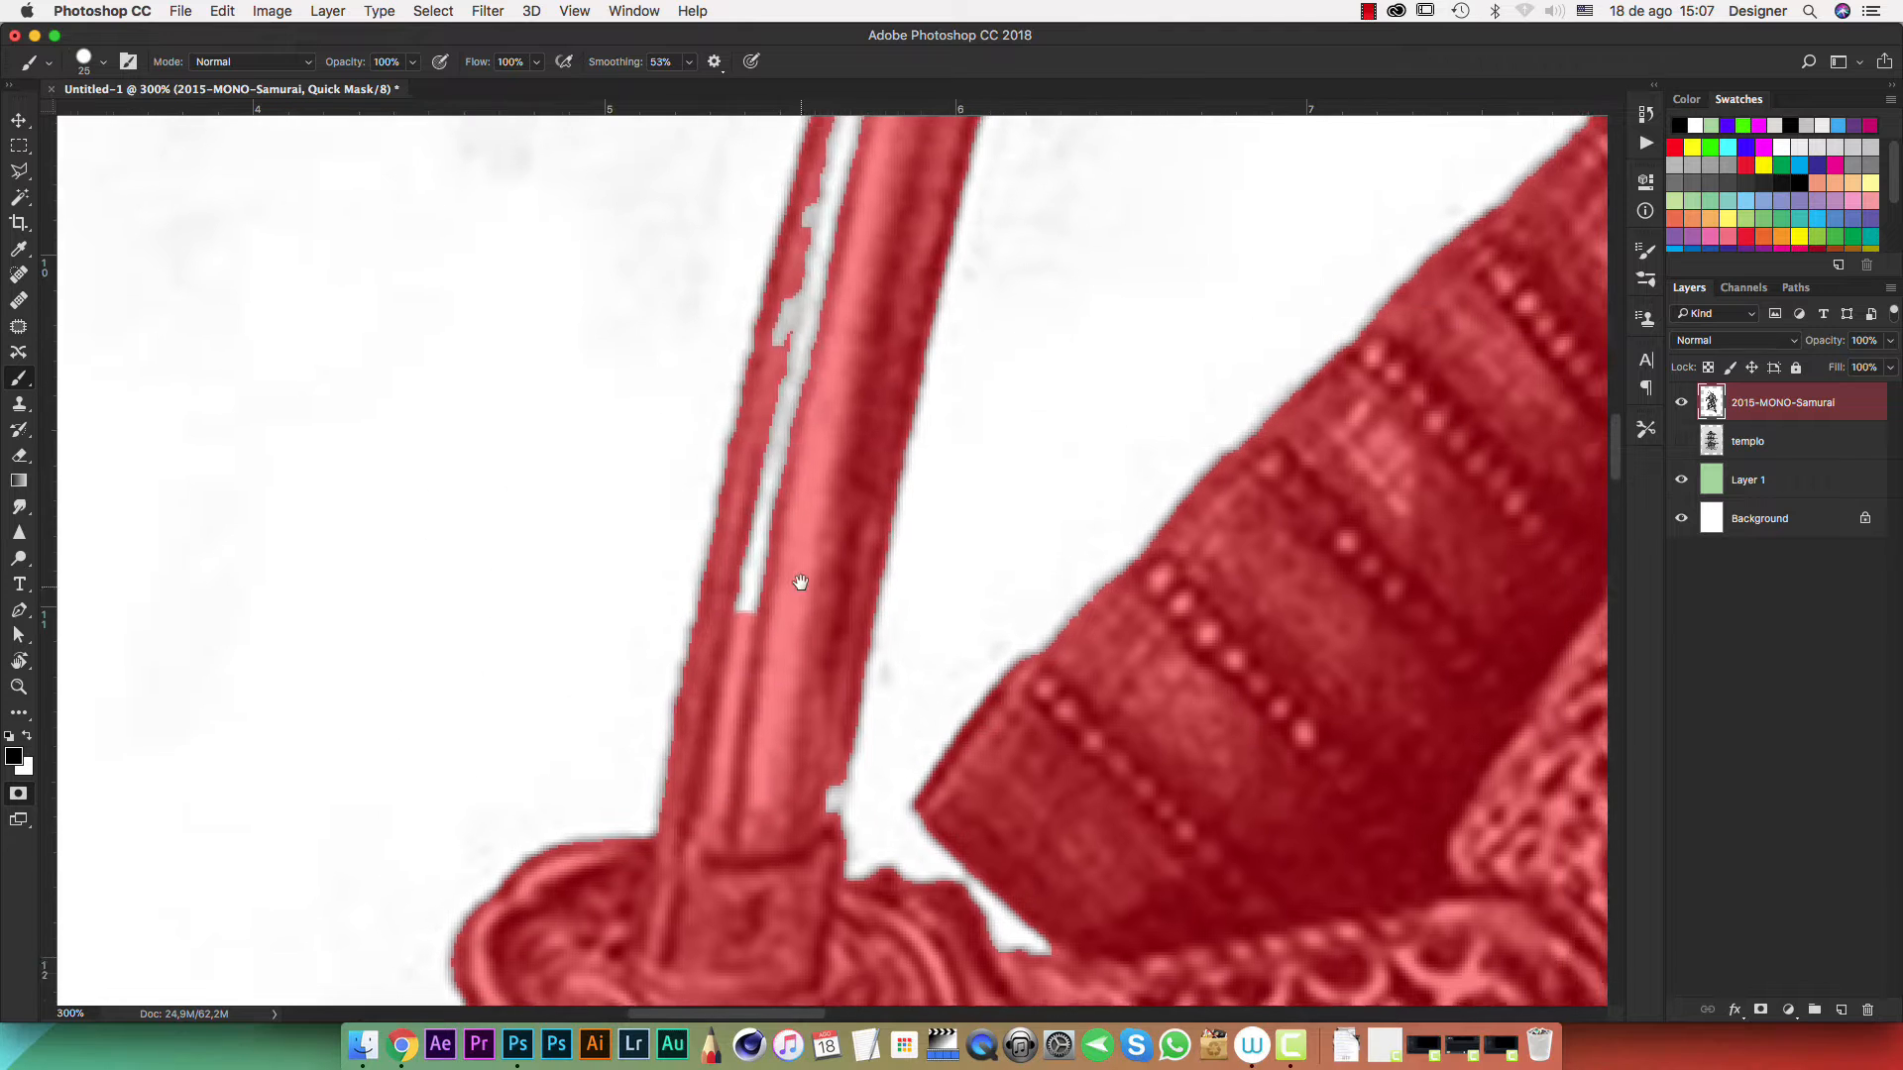
{"action": "left_click", "coordinate": [831, 226], "text": "shift"}
{"action": "left_click_drag", "start_coordinate": [862, 229], "coordinate": [755, 645]}
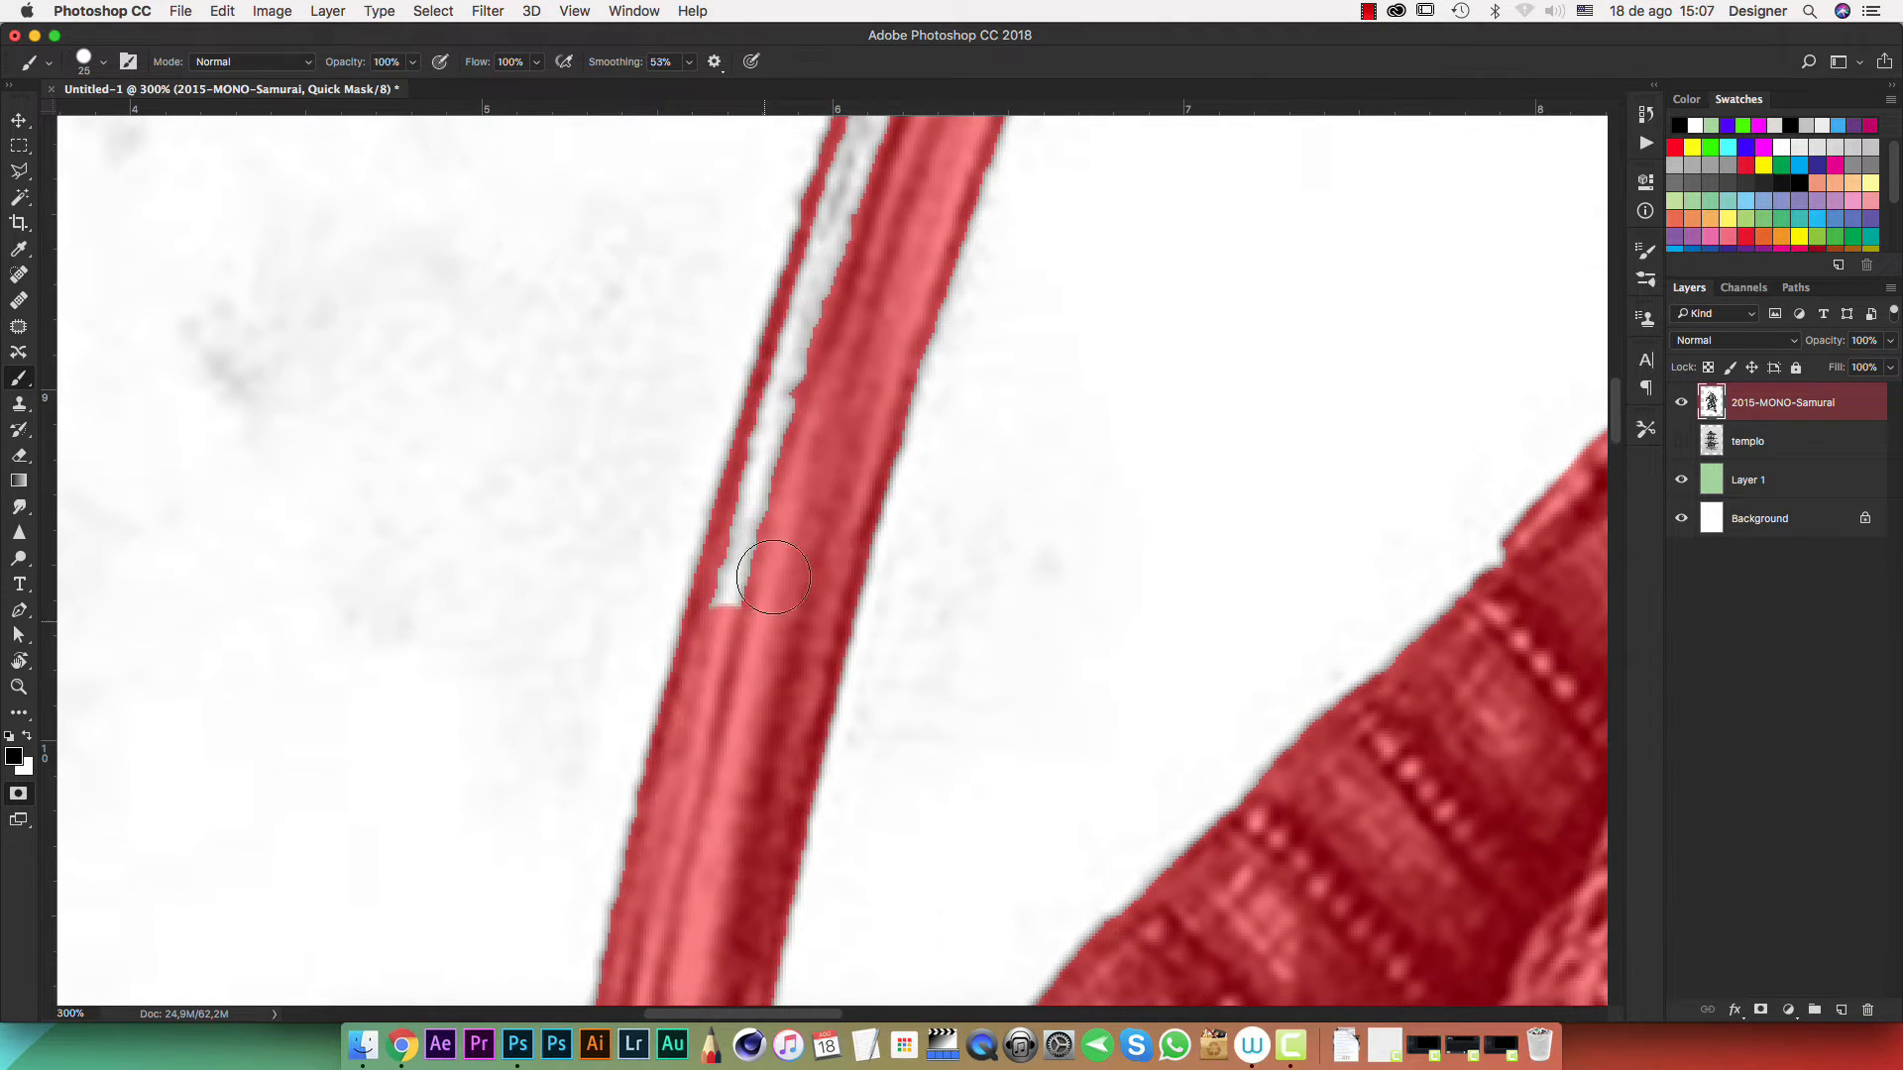
Extend the mask up the white strip of the blade's middle section with straight connected strokes
{"action": "left_click", "coordinate": [776, 405], "text": "shift"}
{"action": "left_click_drag", "start_coordinate": [948, 264], "coordinate": [808, 521]}
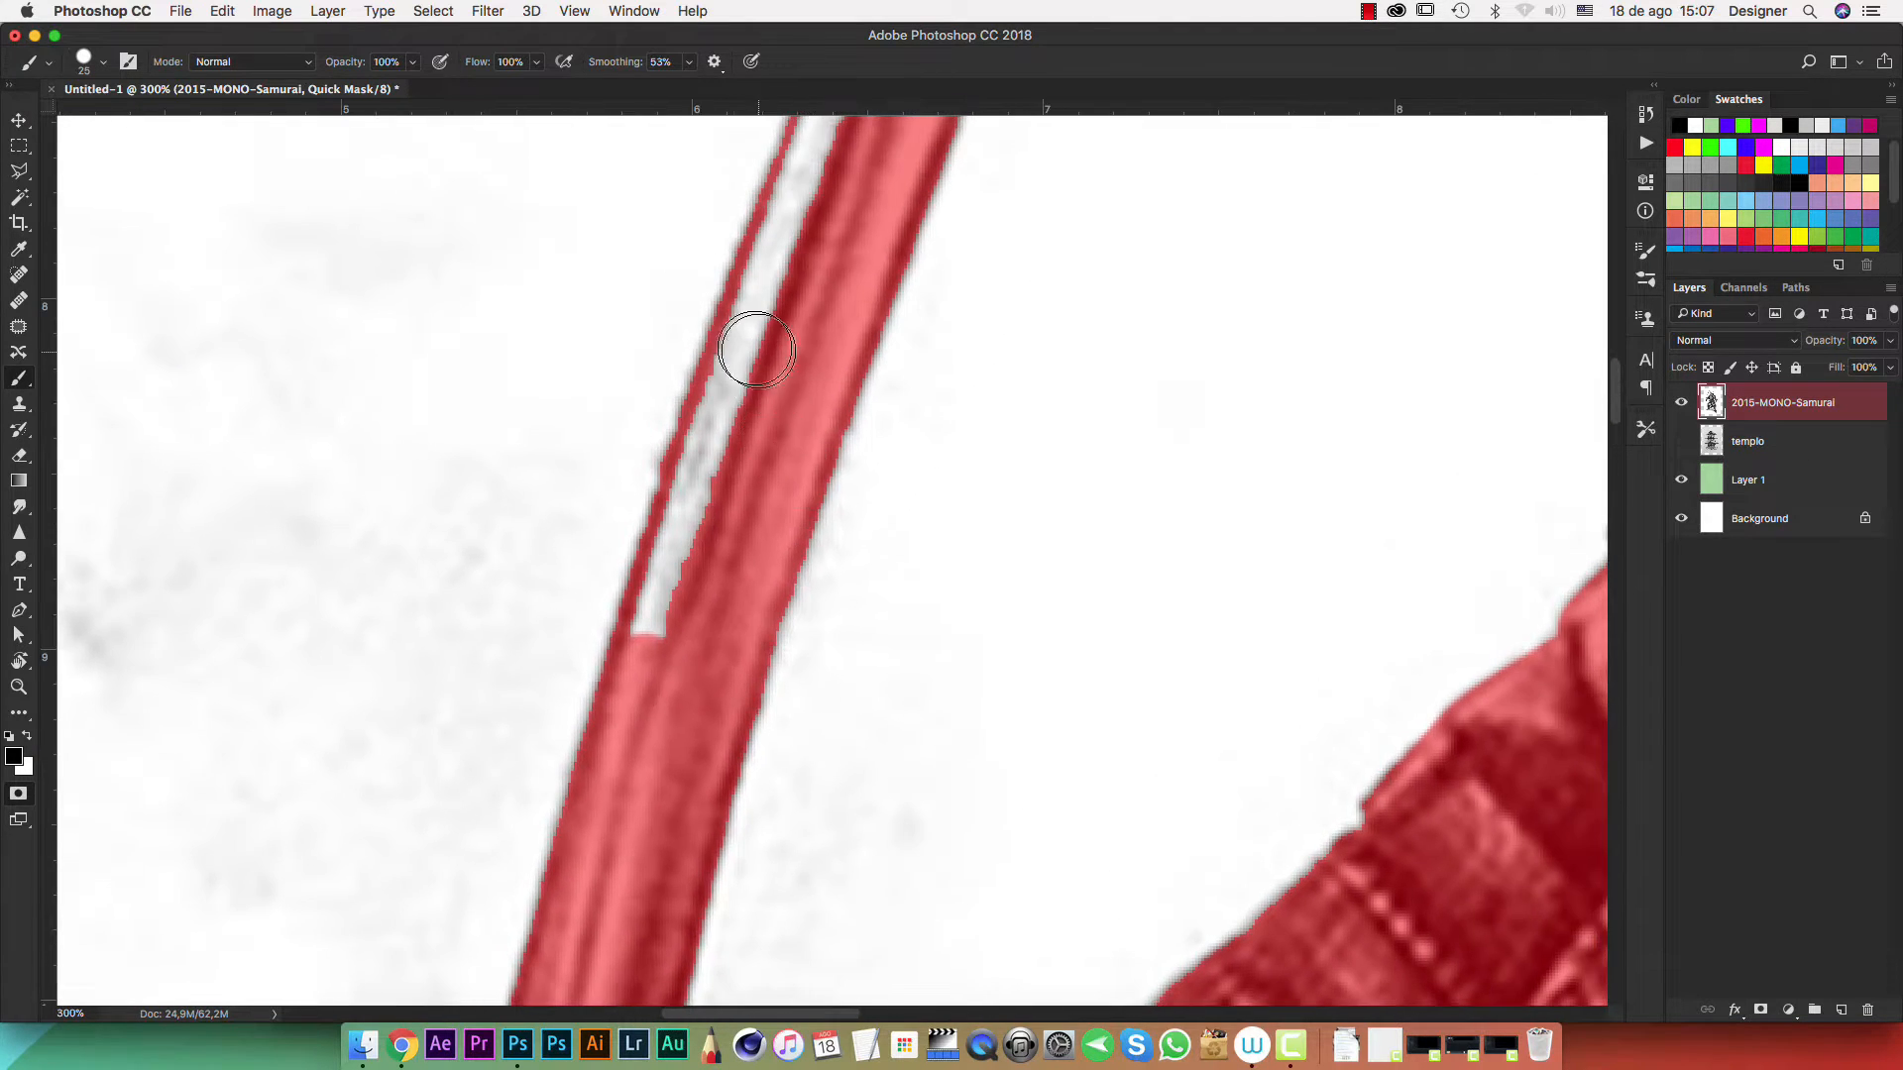
{"action": "left_click", "coordinate": [747, 335], "text": "shift"}
{"action": "left_click_drag", "start_coordinate": [821, 217], "coordinate": [747, 522]}
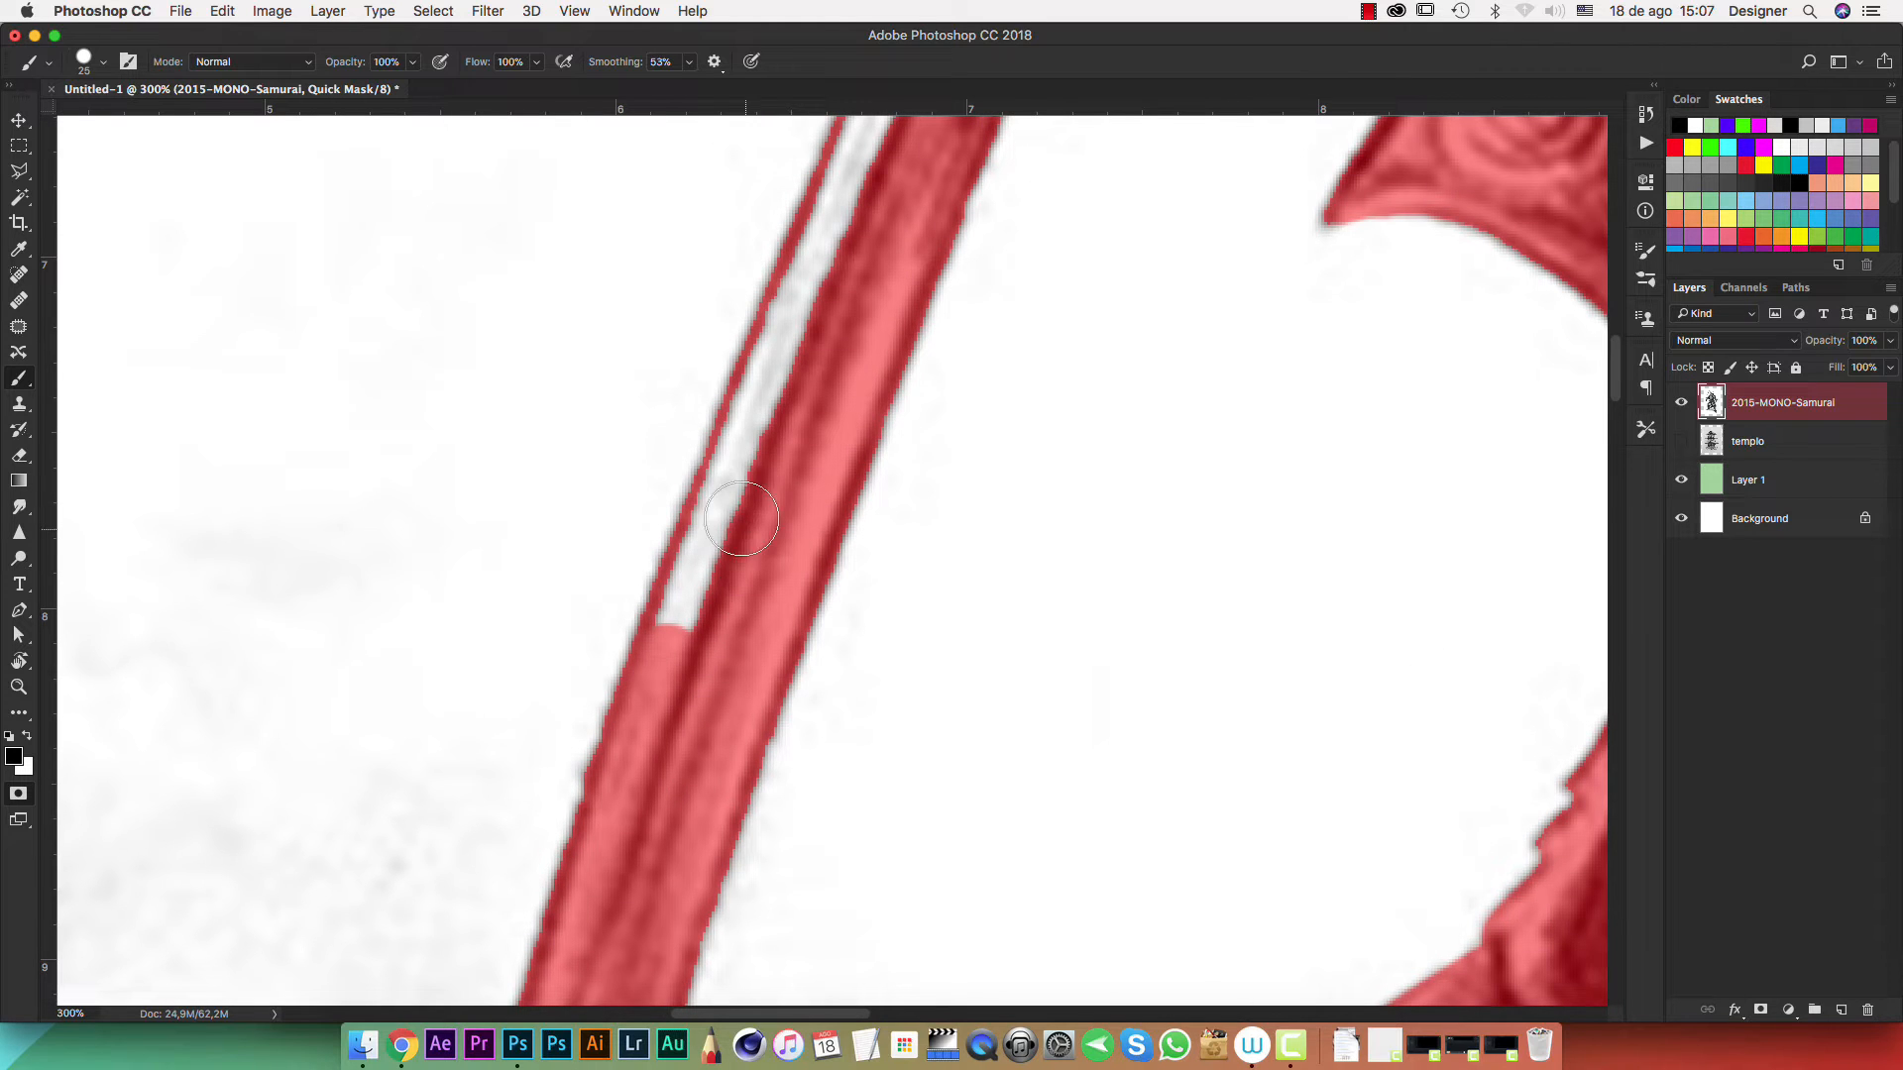
{"action": "left_click", "coordinate": [765, 394], "text": "shift"}
{"action": "left_click_drag", "start_coordinate": [844, 278], "coordinate": [717, 646]}
{"action": "left_click", "coordinate": [791, 417], "text": "shift"}
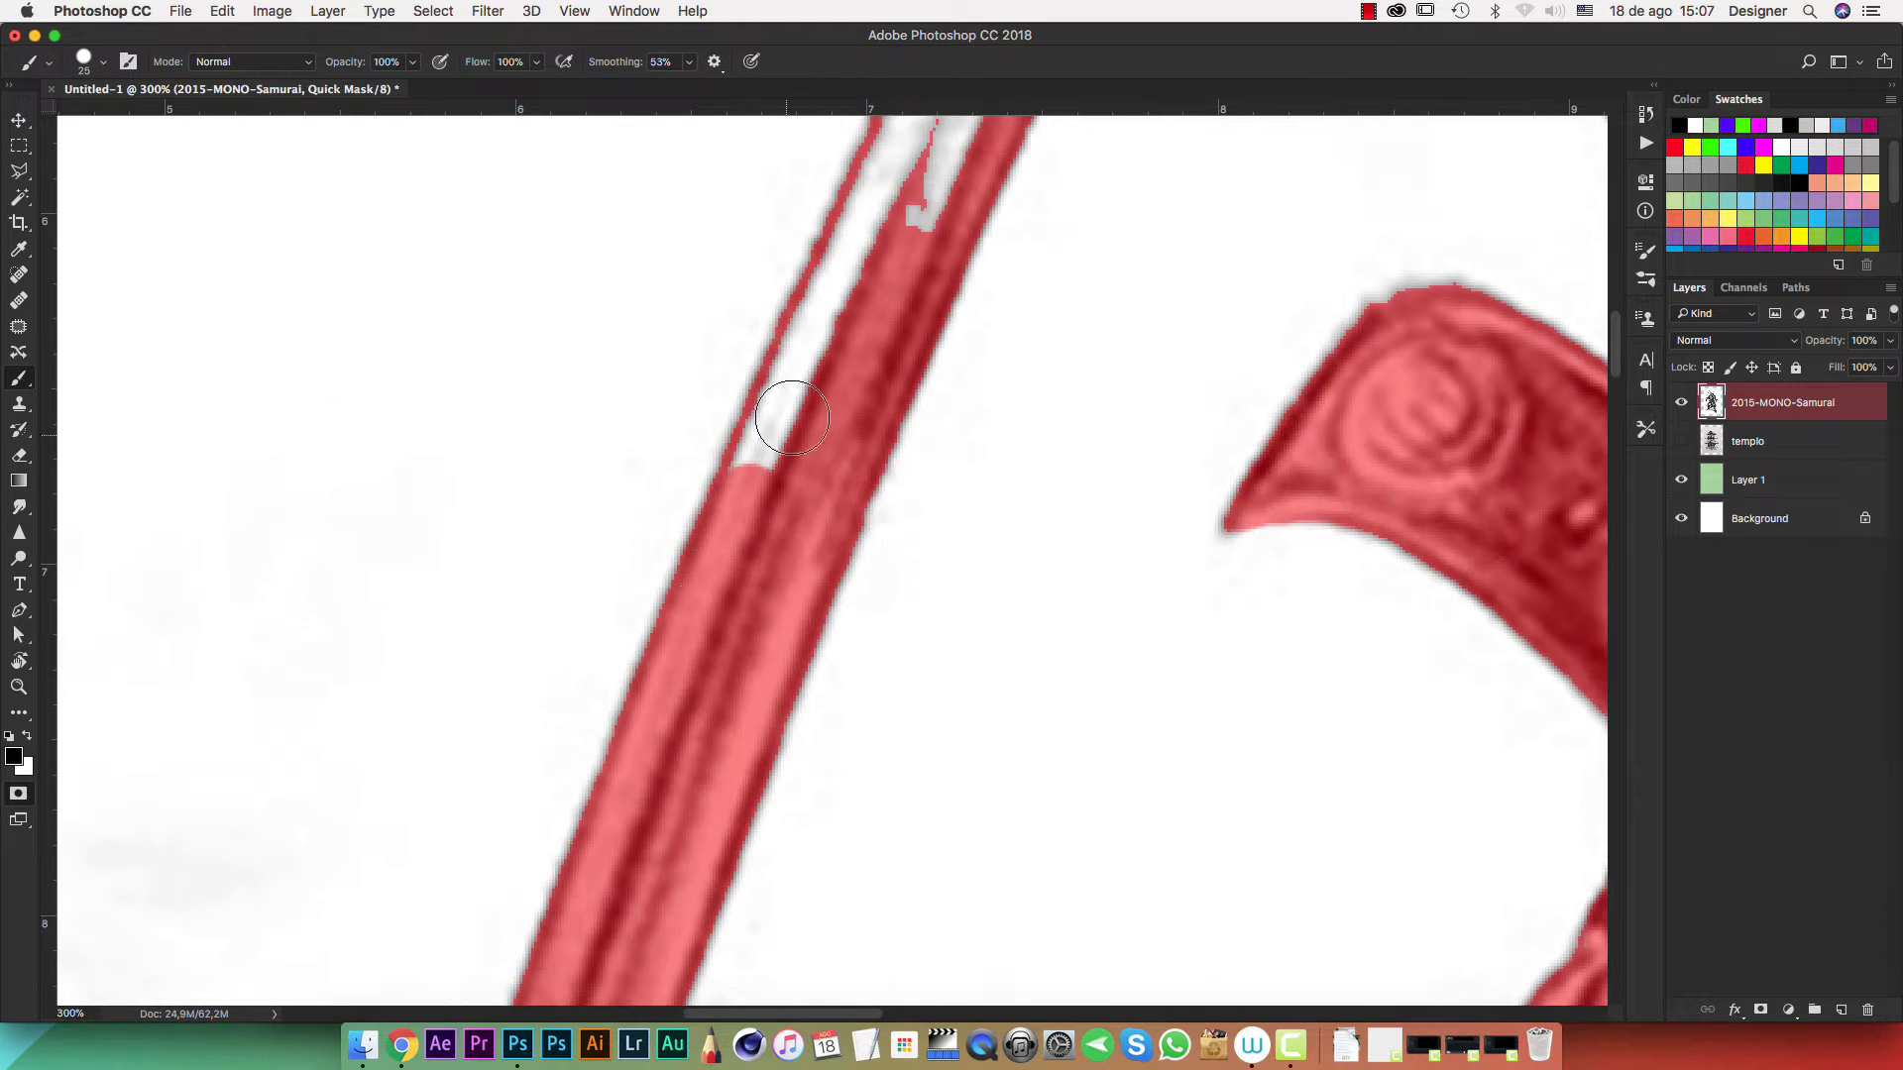
Mask the blade's outer white strip up beside the helmet horn and undo the last overextended straight stroke
{"action": "left_click", "coordinate": [813, 342], "text": "shift"}
{"action": "left_click_drag", "start_coordinate": [872, 266], "coordinate": [802, 489]}
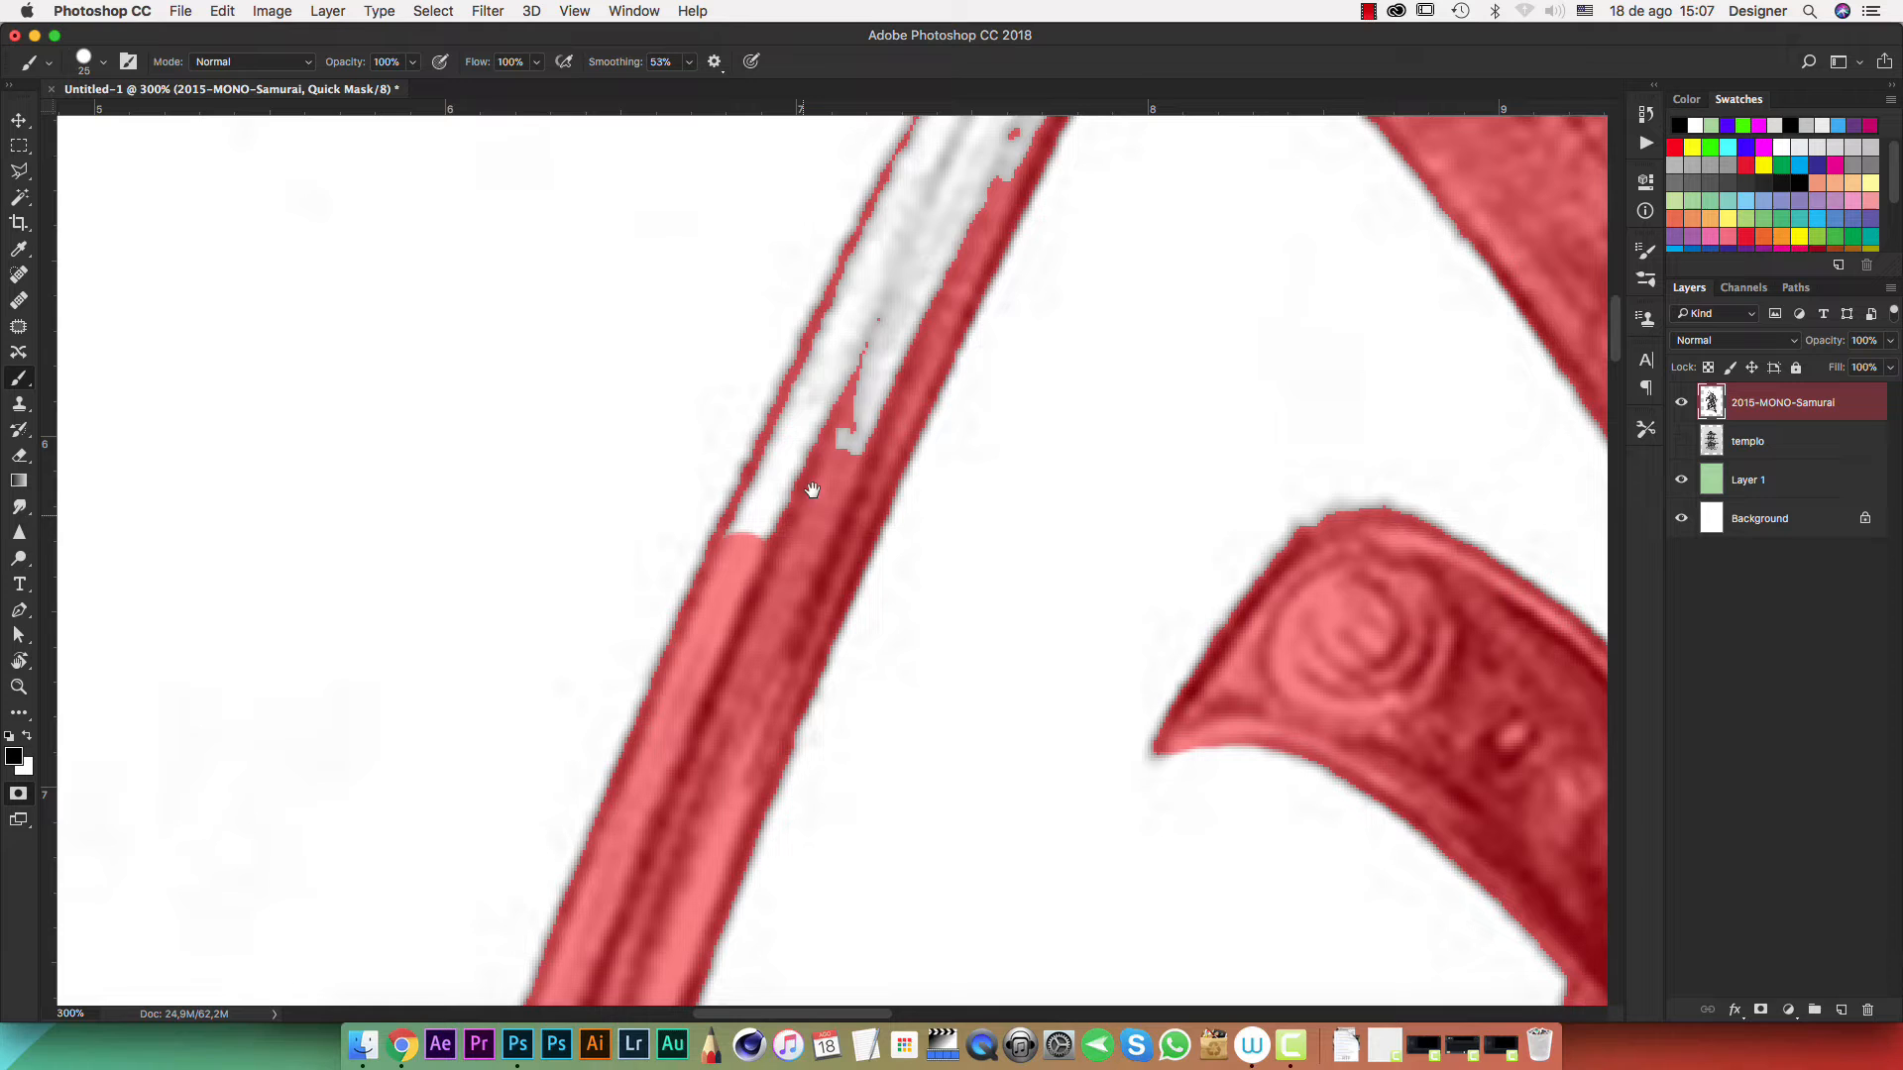
{"action": "left_click", "coordinate": [831, 385], "text": "shift"}
{"action": "left_click_drag", "start_coordinate": [894, 290], "coordinate": [749, 652]}
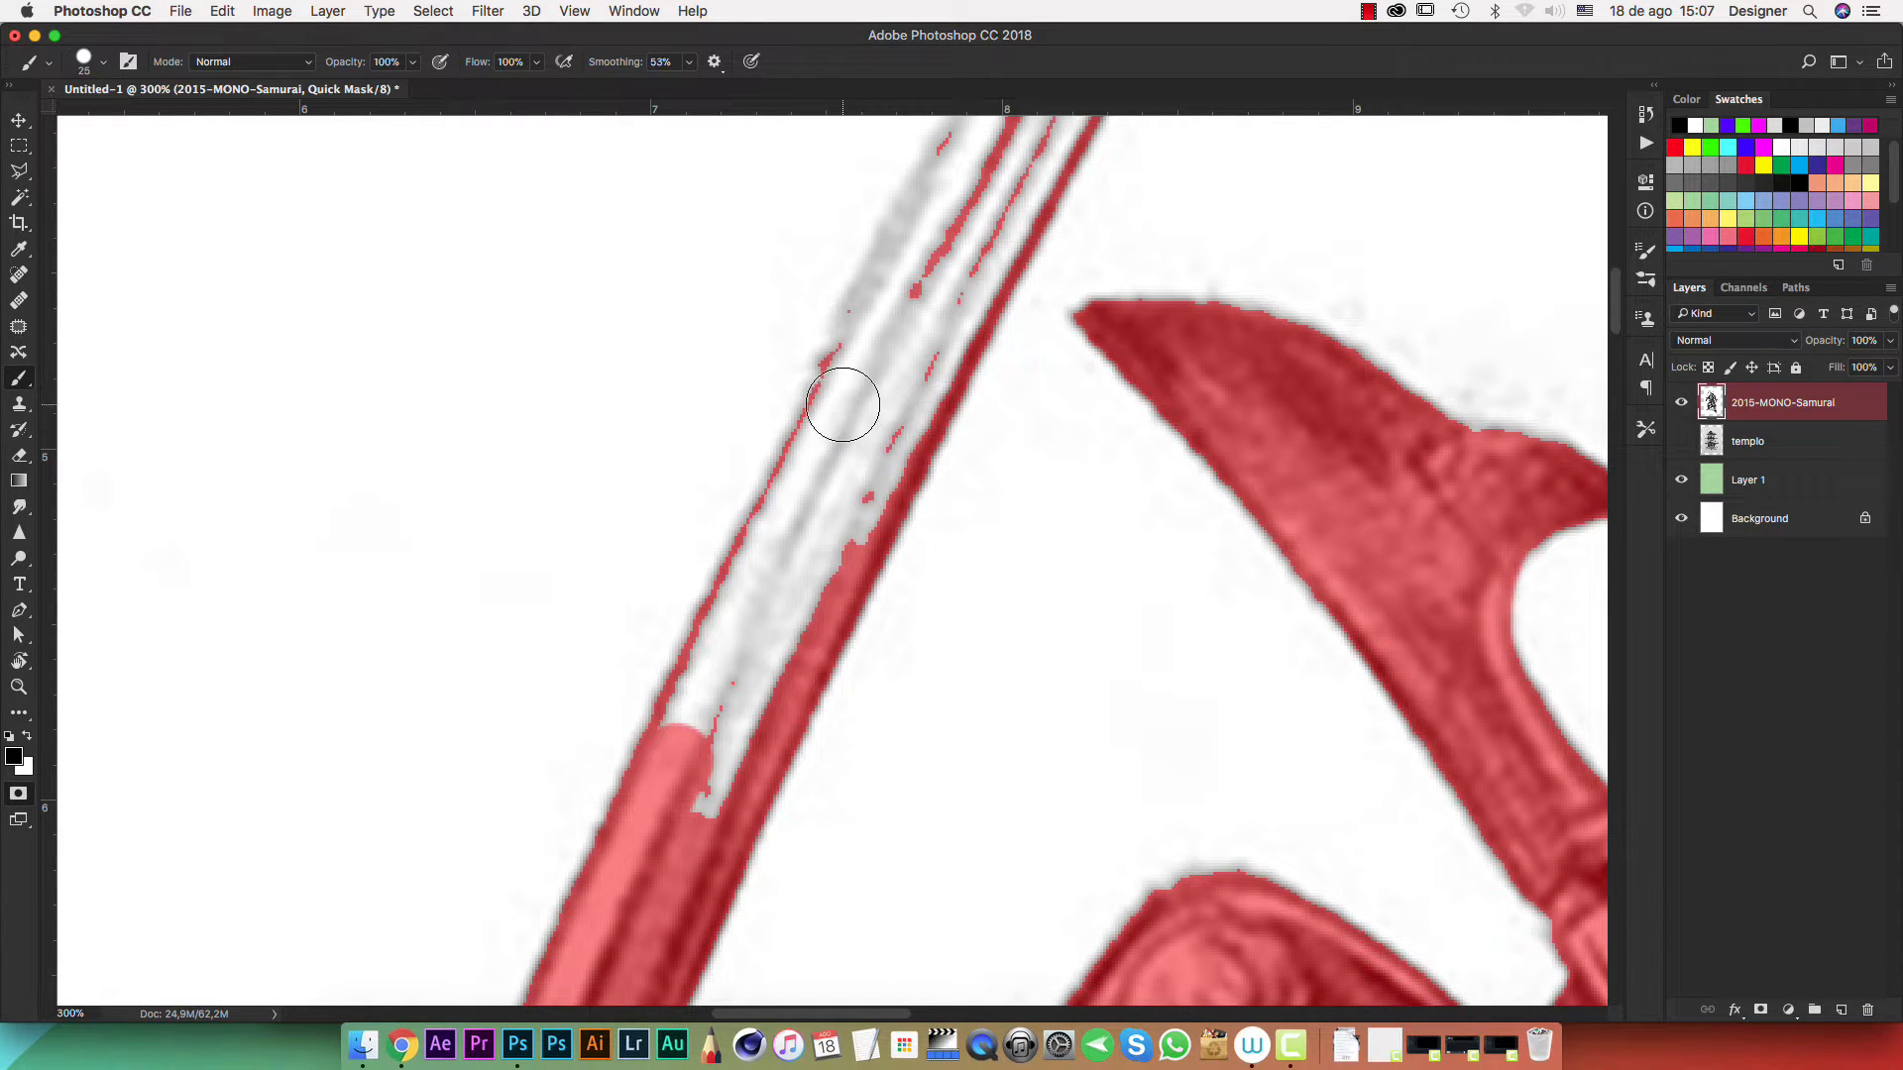
{"action": "left_click", "coordinate": [863, 324], "text": "shift"}
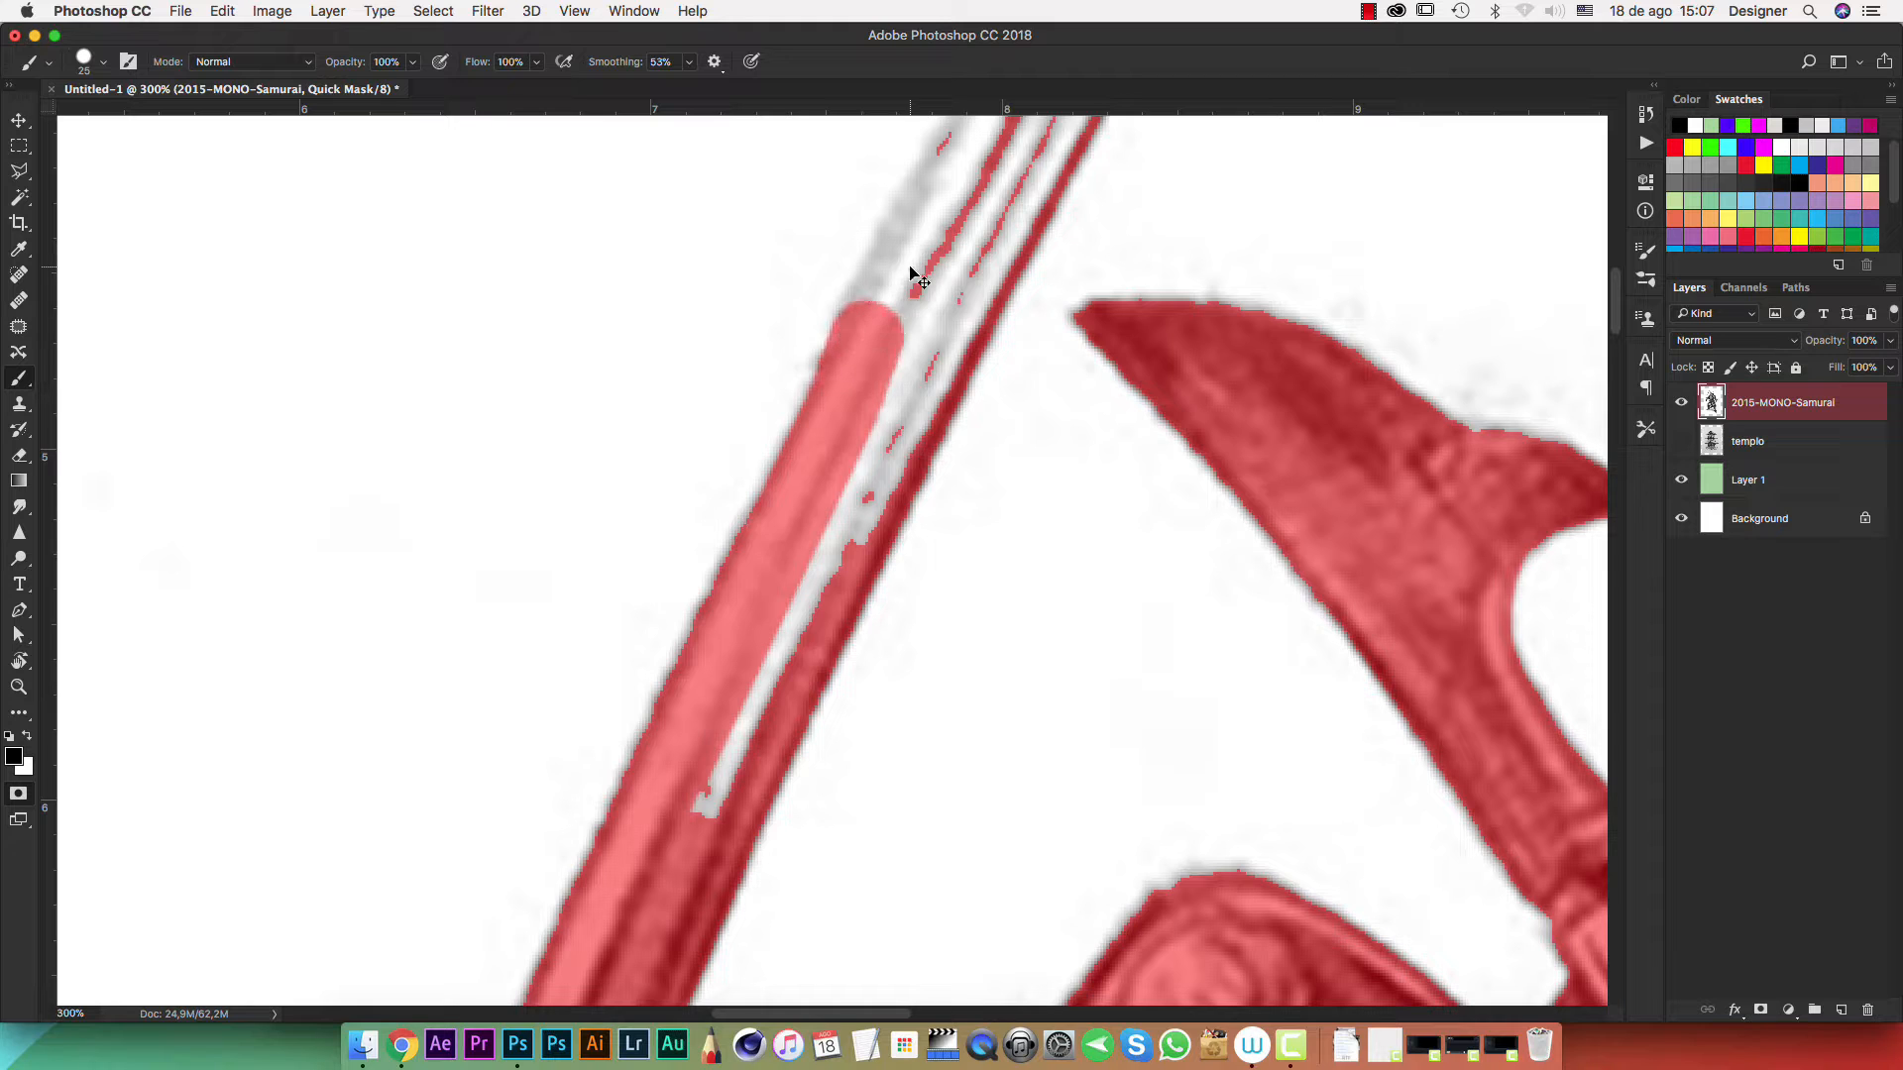
{"action": "key", "text": "super+z"}
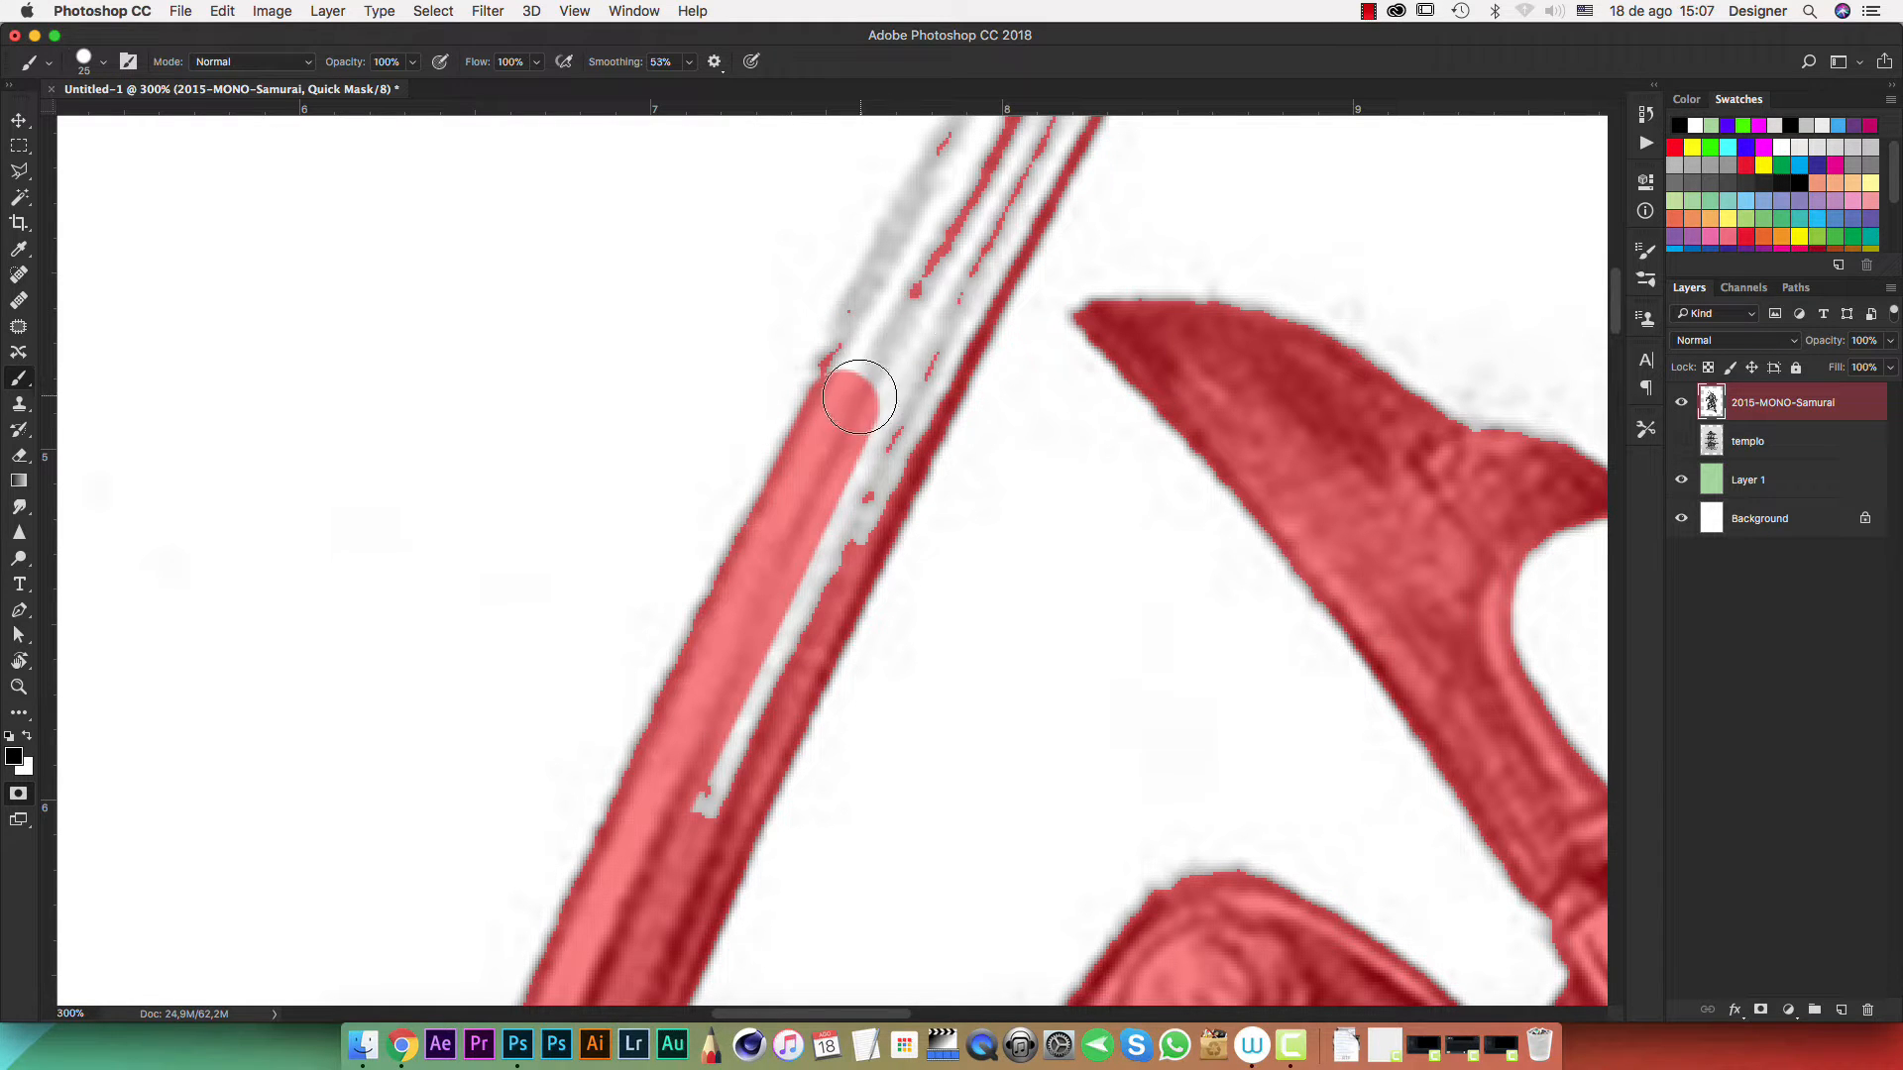
Paint a trial stroke beyond the blade onto the white backdrop, erase it with white and restore black as the foreground colour
{"action": "mouse_move", "coordinate": [909, 276]}
{"action": "left_mouse_down"}
{"action": "mouse_move", "coordinate": [849, 313]}
{"action": "mouse_move", "coordinate": [698, 343]}
{"action": "left_mouse_up"}
{"action": "key", "text": "super+z"}
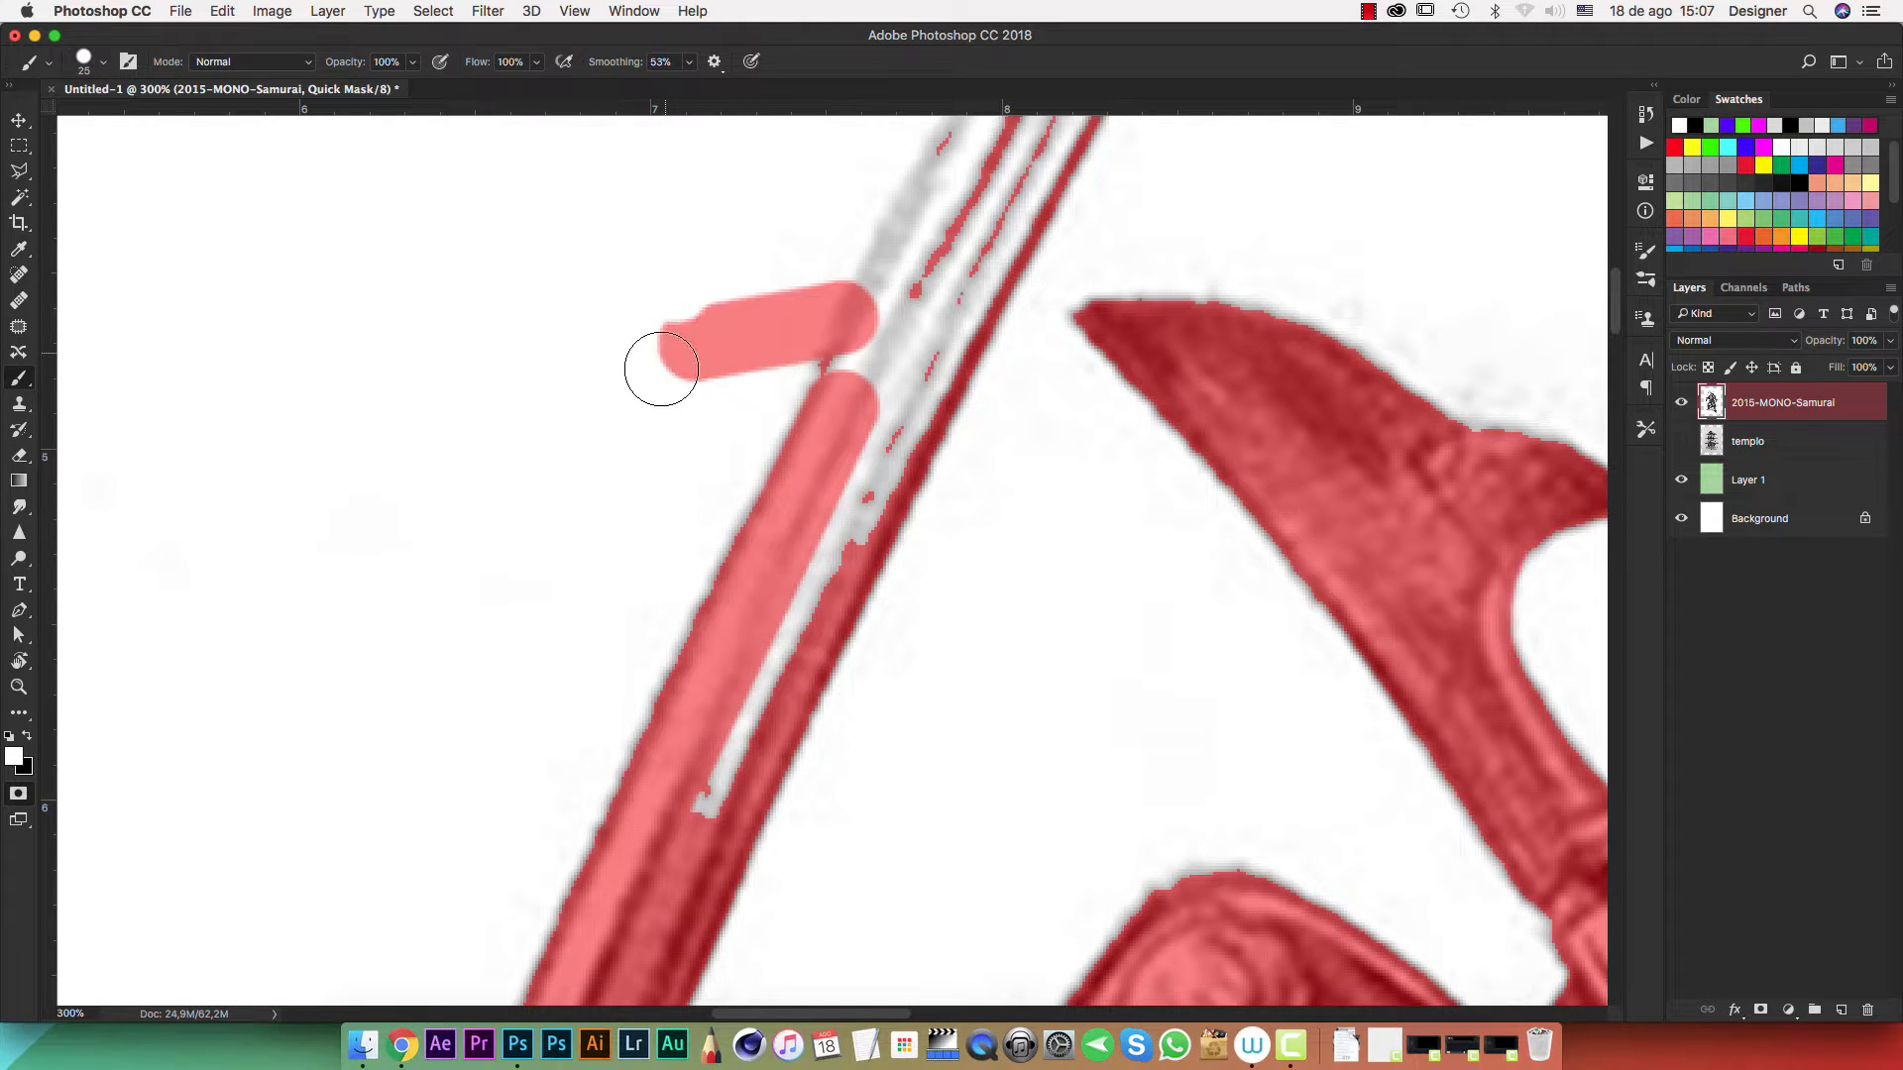
{"action": "left_click_drag", "start_coordinate": [658, 360], "coordinate": [741, 233]}
{"action": "mouse_move", "coordinate": [679, 468]}
{"action": "left_mouse_down"}
{"action": "mouse_move", "coordinate": [753, 272]}
{"action": "mouse_move", "coordinate": [781, 252]}
{"action": "mouse_move", "coordinate": [734, 432]}
{"action": "mouse_move", "coordinate": [829, 235]}
{"action": "mouse_move", "coordinate": [759, 401]}
{"action": "mouse_move", "coordinate": [852, 295]}
{"action": "left_mouse_up"}
{"action": "key", "text": "x"}
Mask the unmasked outer edge of the upper blade up to the sword's tip with straight connected strokes
{"action": "left_click_drag", "start_coordinate": [892, 361], "coordinate": [865, 465]}
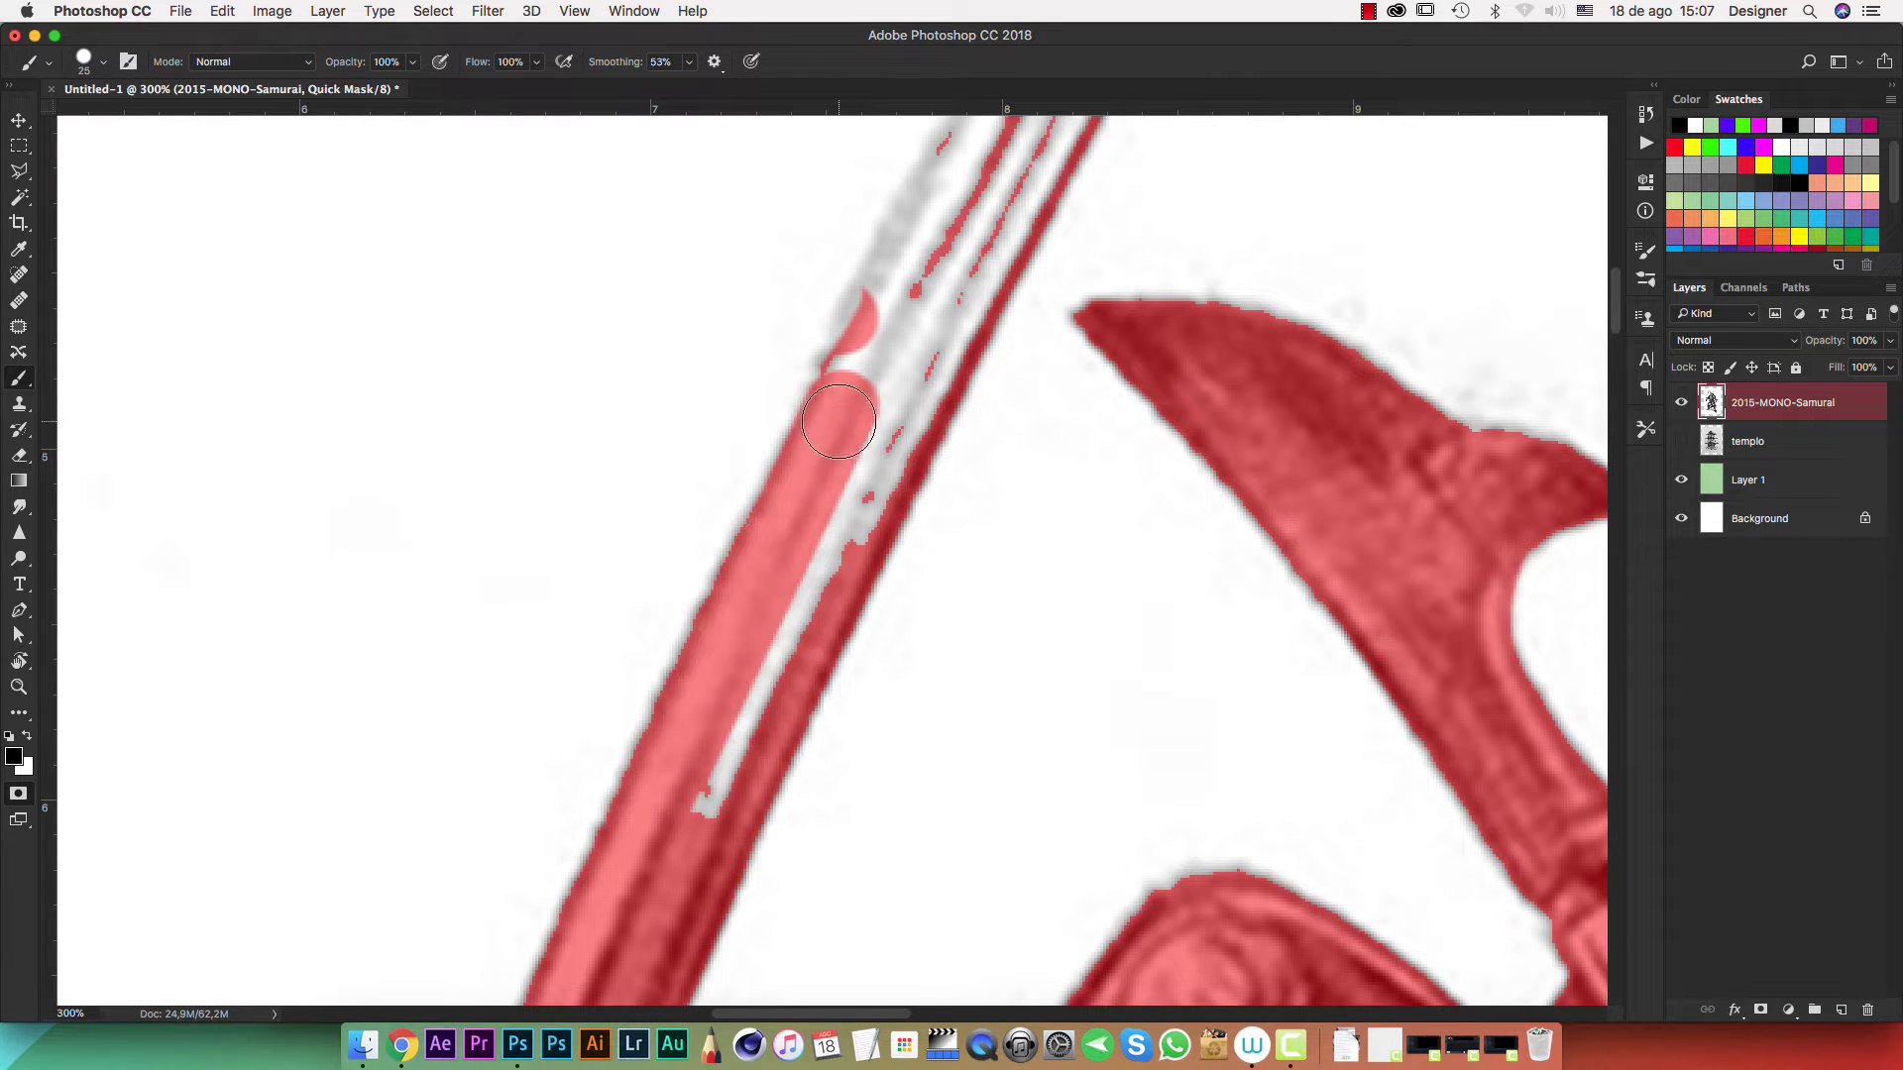
{"action": "left_click_drag", "start_coordinate": [897, 331], "coordinate": [769, 569]}
{"action": "left_click", "coordinate": [830, 421], "text": "shift"}
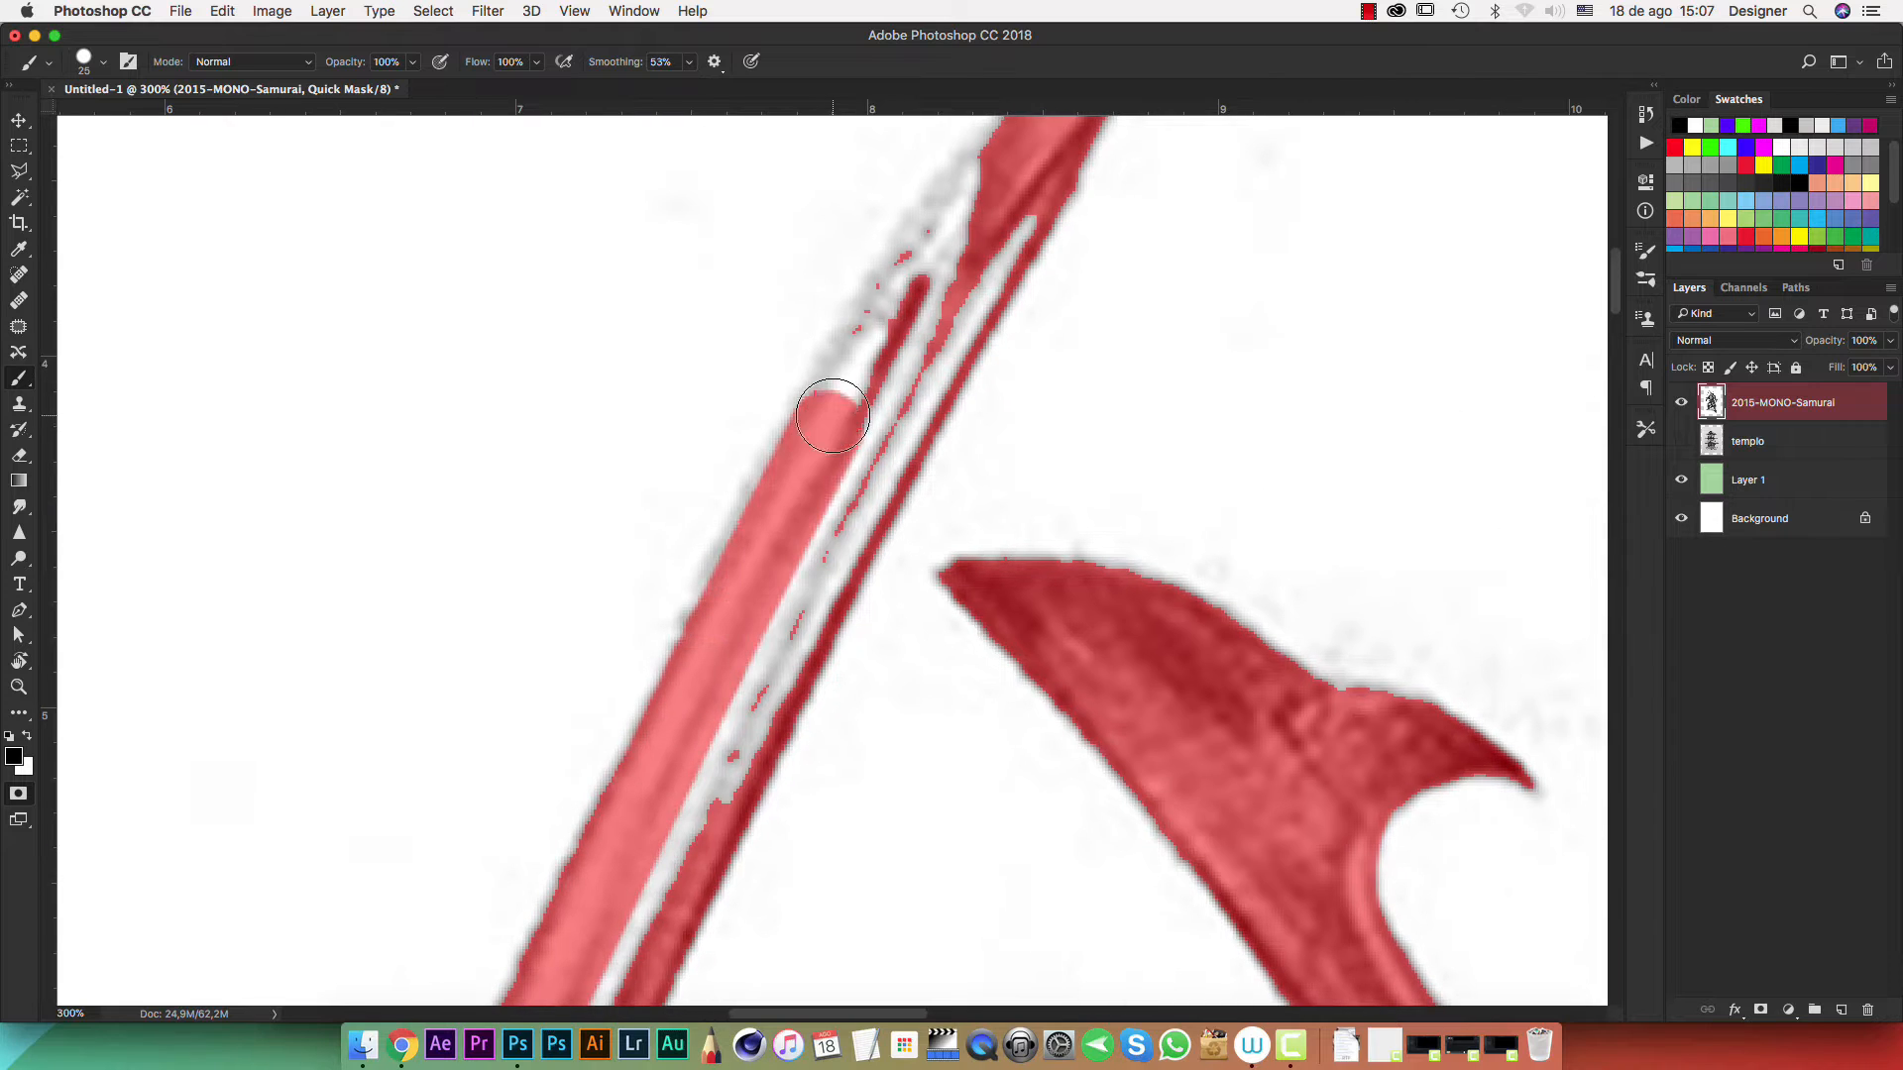
{"action": "left_click", "coordinate": [898, 319], "text": "shift"}
{"action": "left_click", "coordinate": [973, 210], "text": "shift"}
{"action": "mouse_move", "coordinate": [991, 214]}
{"action": "left_mouse_down"}
{"action": "mouse_move", "coordinate": [785, 519]}
{"action": "mouse_move", "coordinate": [772, 498]}
{"action": "mouse_move", "coordinate": [753, 507]}
{"action": "mouse_move", "coordinate": [583, 795]}
{"action": "left_mouse_up"}
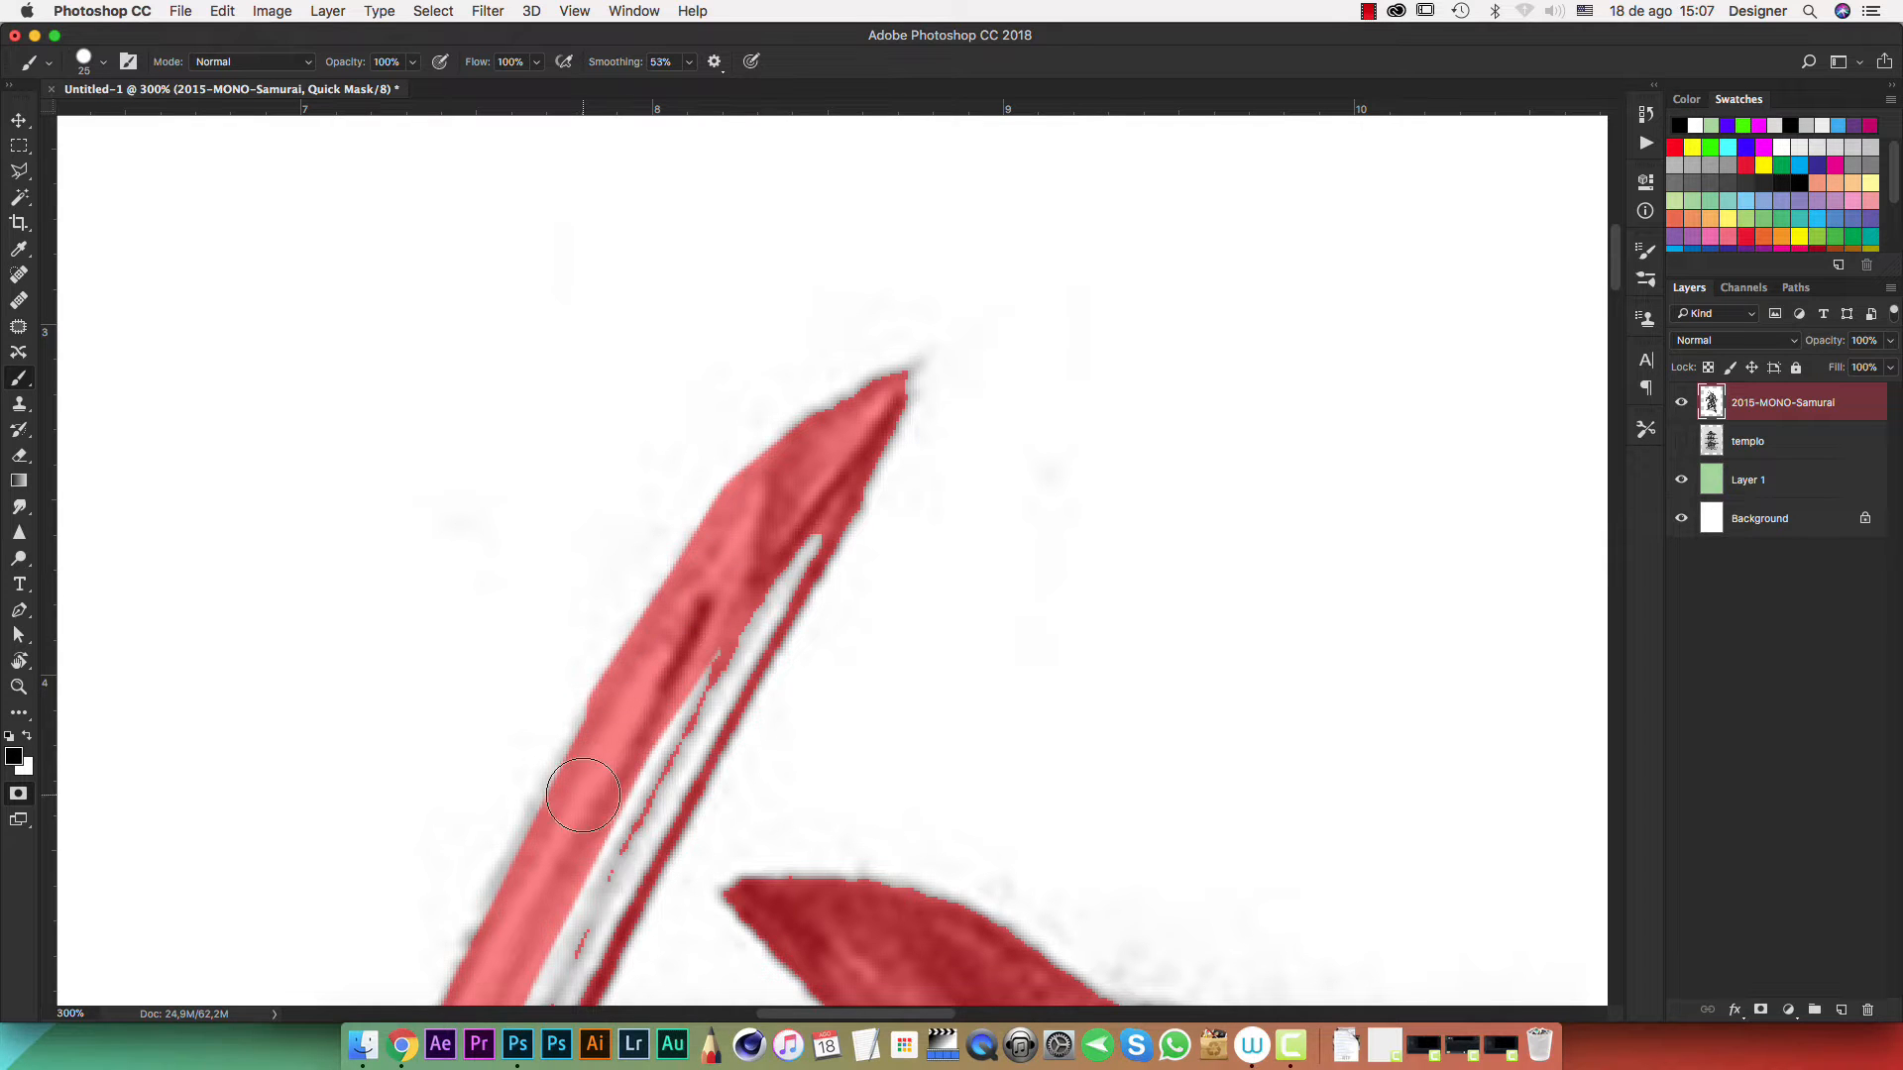
Mask the remaining white streaks inside the upper blade, continuing up to the sword's tip
{"action": "mouse_move", "coordinate": [530, 891]}
{"action": "left_mouse_down"}
{"action": "mouse_move", "coordinate": [492, 960]}
{"action": "mouse_move", "coordinate": [769, 413]}
{"action": "left_mouse_up"}
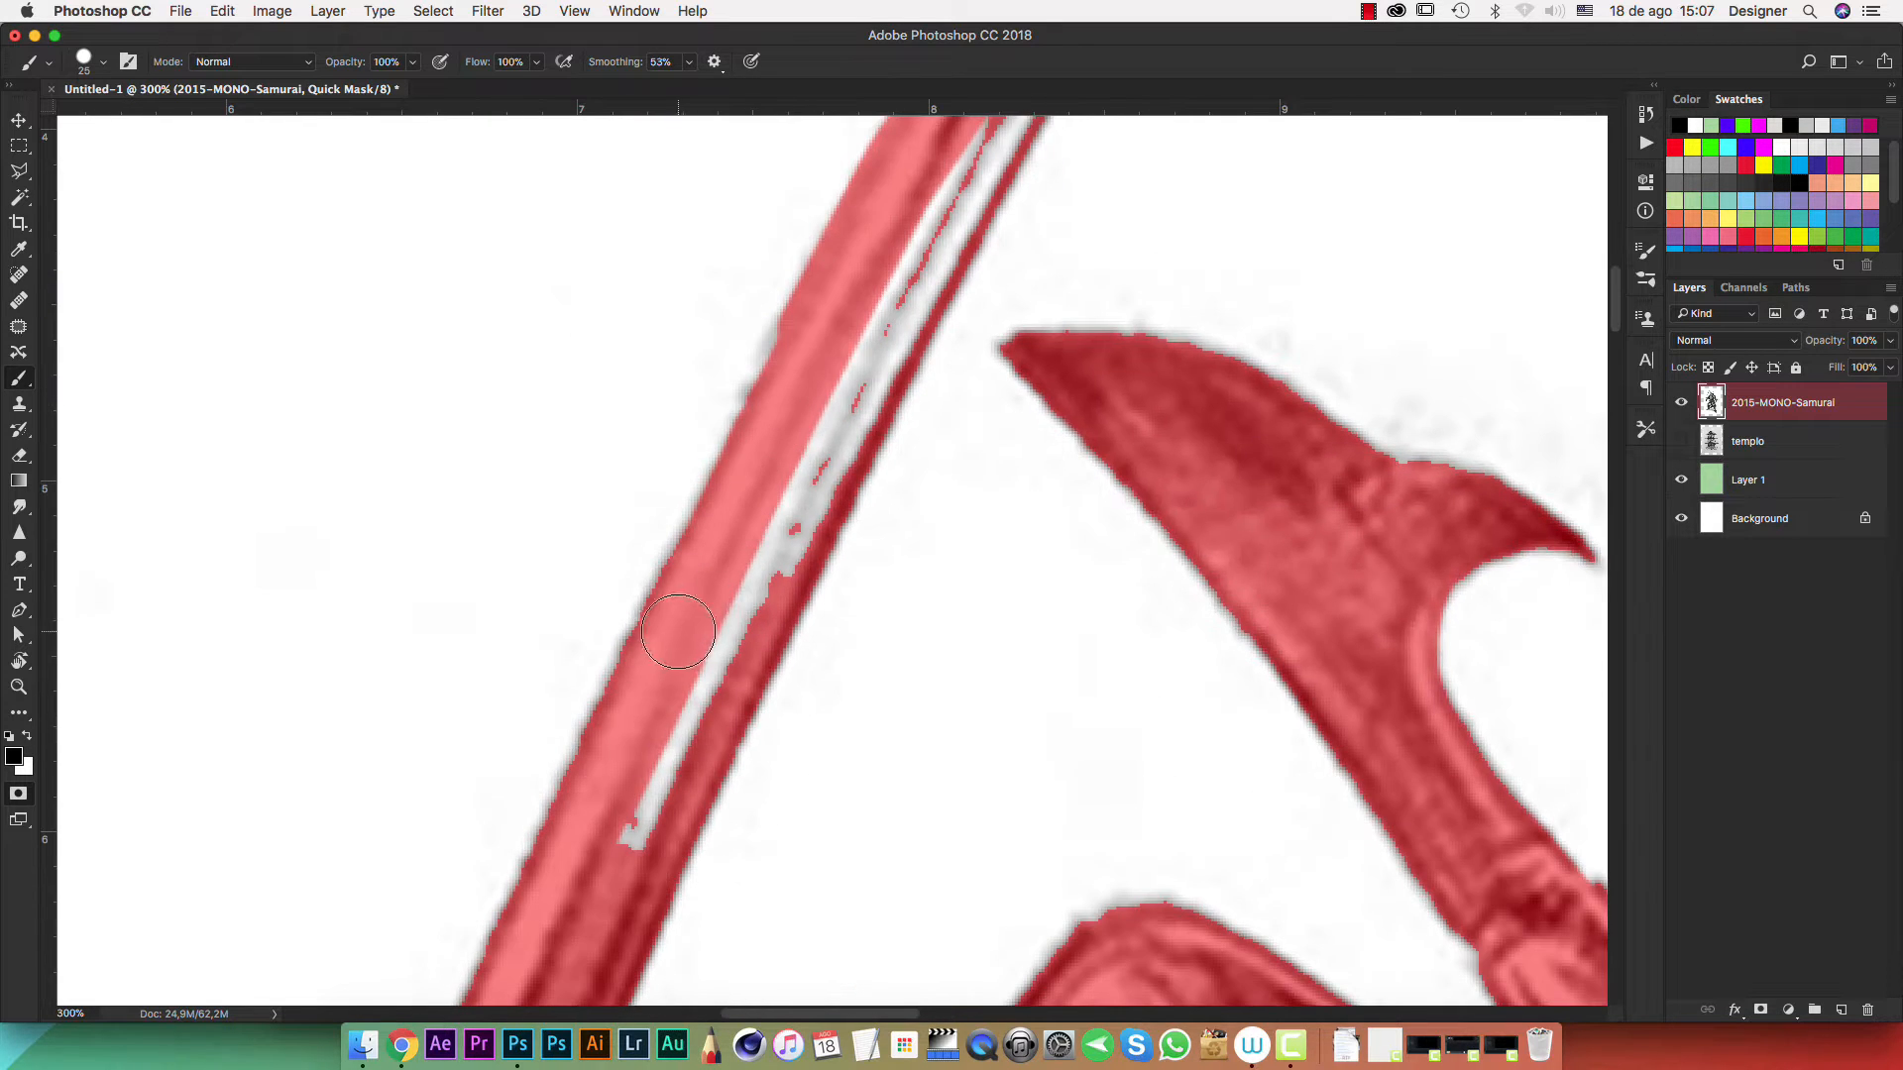
{"action": "mouse_move", "coordinate": [663, 642]}
{"action": "left_mouse_down"}
{"action": "mouse_move", "coordinate": [614, 775]}
{"action": "mouse_move", "coordinate": [790, 531]}
{"action": "mouse_move", "coordinate": [846, 416]}
{"action": "left_mouse_up"}
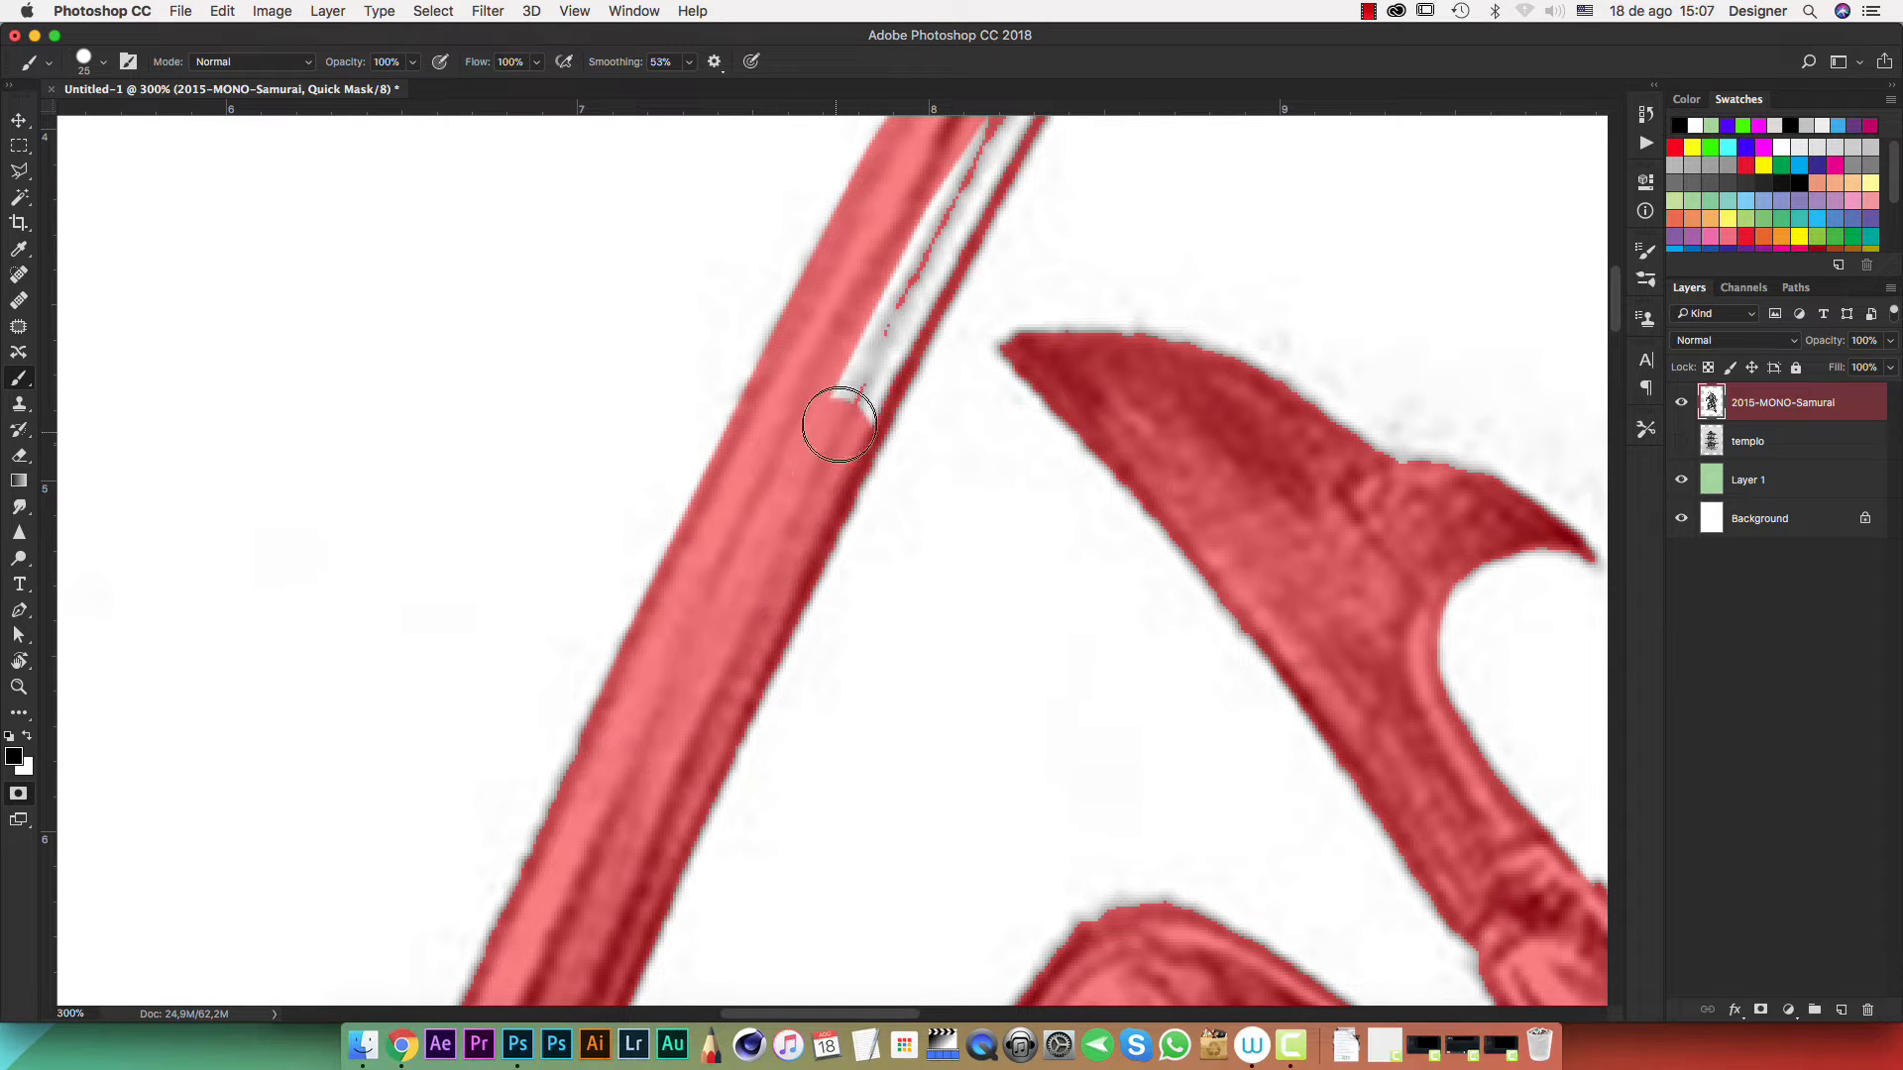
{"action": "left_click_drag", "start_coordinate": [690, 561], "coordinate": [481, 886]}
{"action": "left_click_drag", "start_coordinate": [731, 531], "coordinate": [856, 320]}
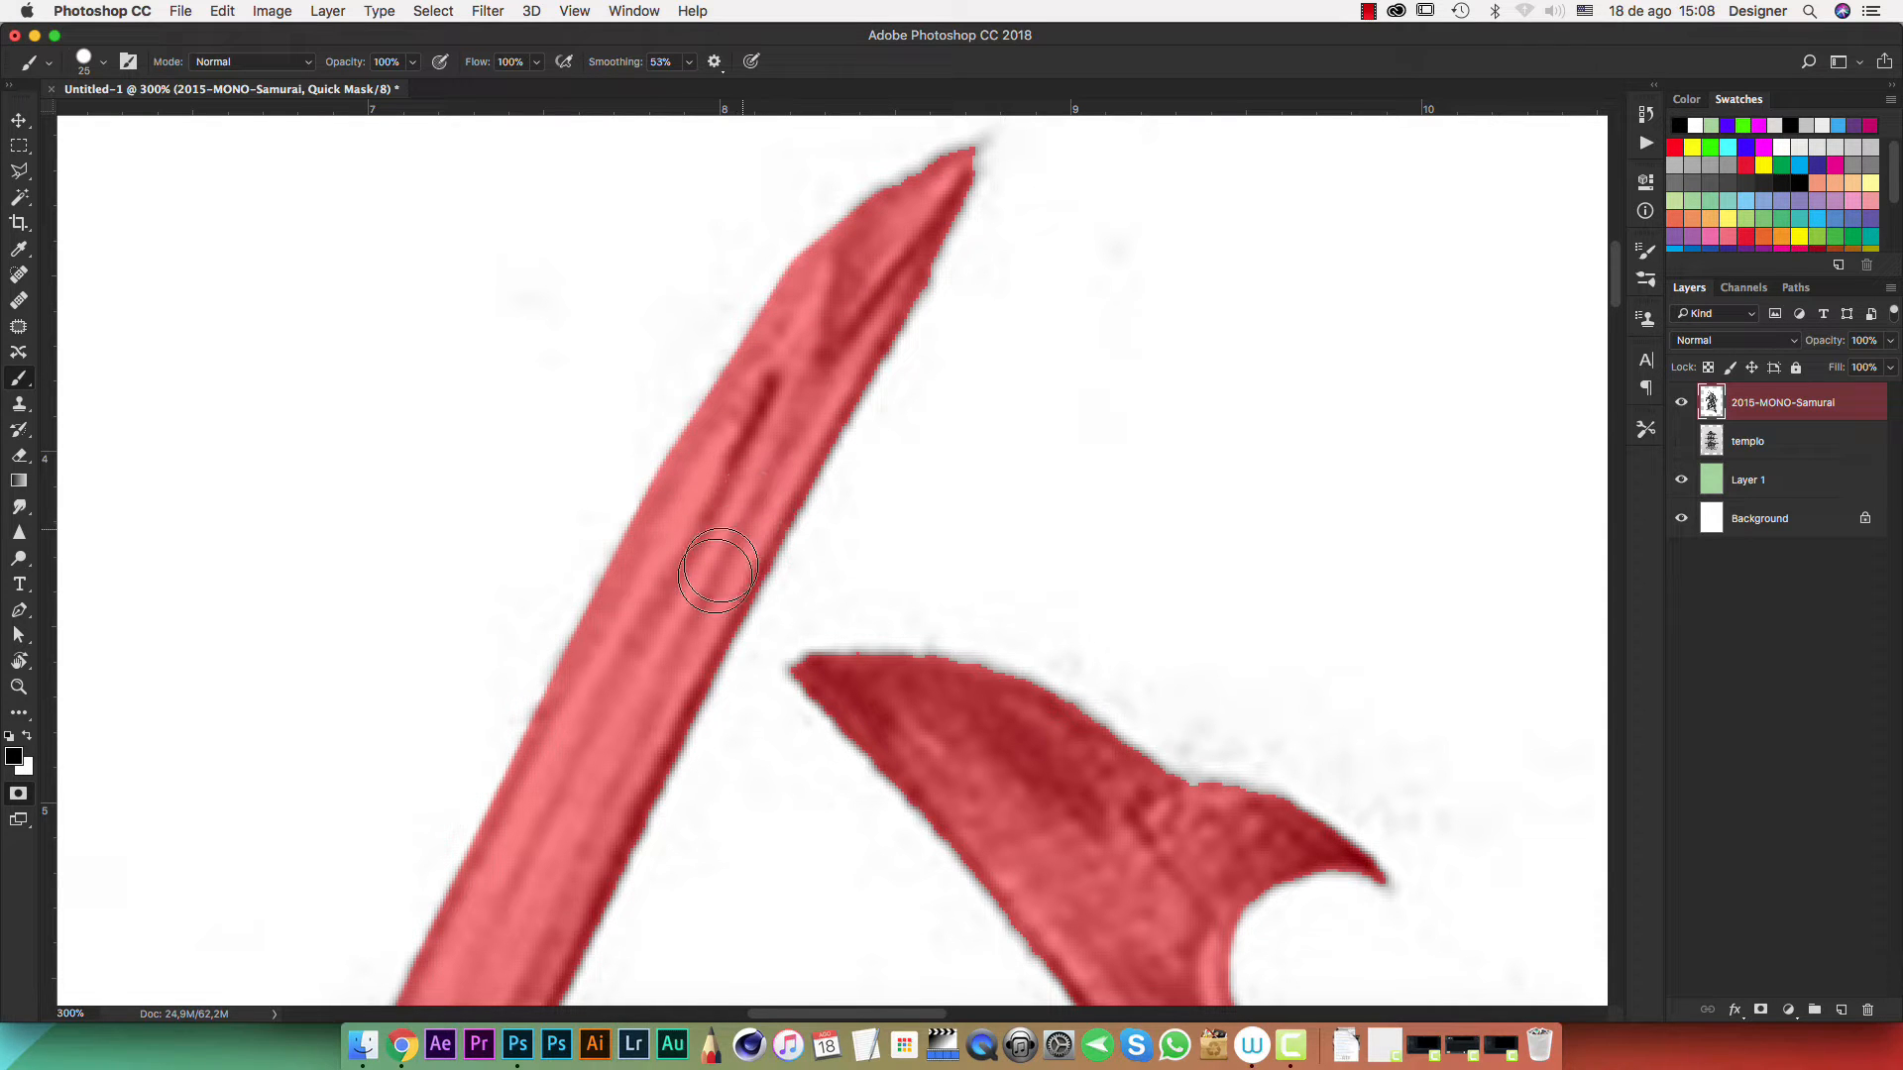
Paint black over the unmasked white patches on top of the sandalled foot beside the fringed cloth, filling them up to its outline
{"action": "key", "text": "super+minus"}
{"action": "key", "text": "super+minus"}
{"action": "key", "text": "super+minus"}
{"action": "key", "text": "super+minus"}
{"action": "key", "text": "super+minus"}
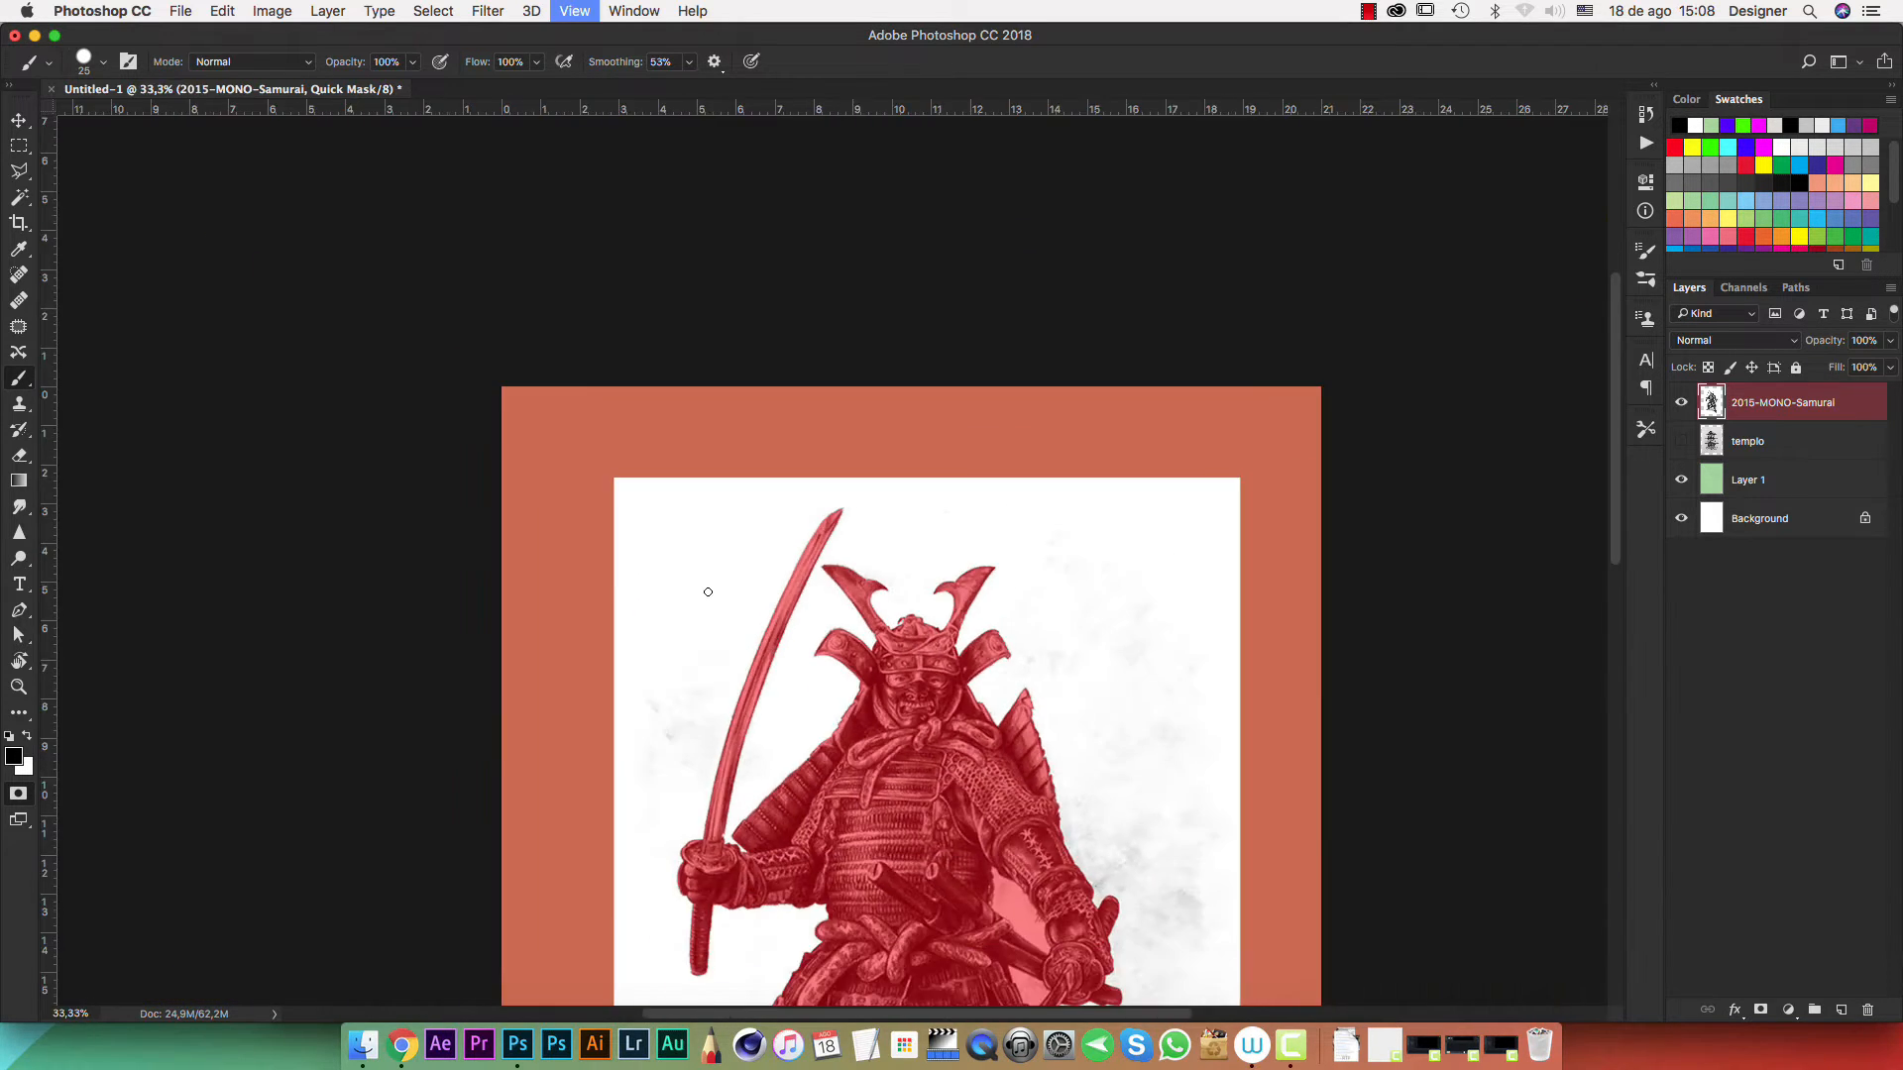
{"action": "scroll", "coordinate": [728, 671], "scroll_direction": "down", "scroll_amount": 10}
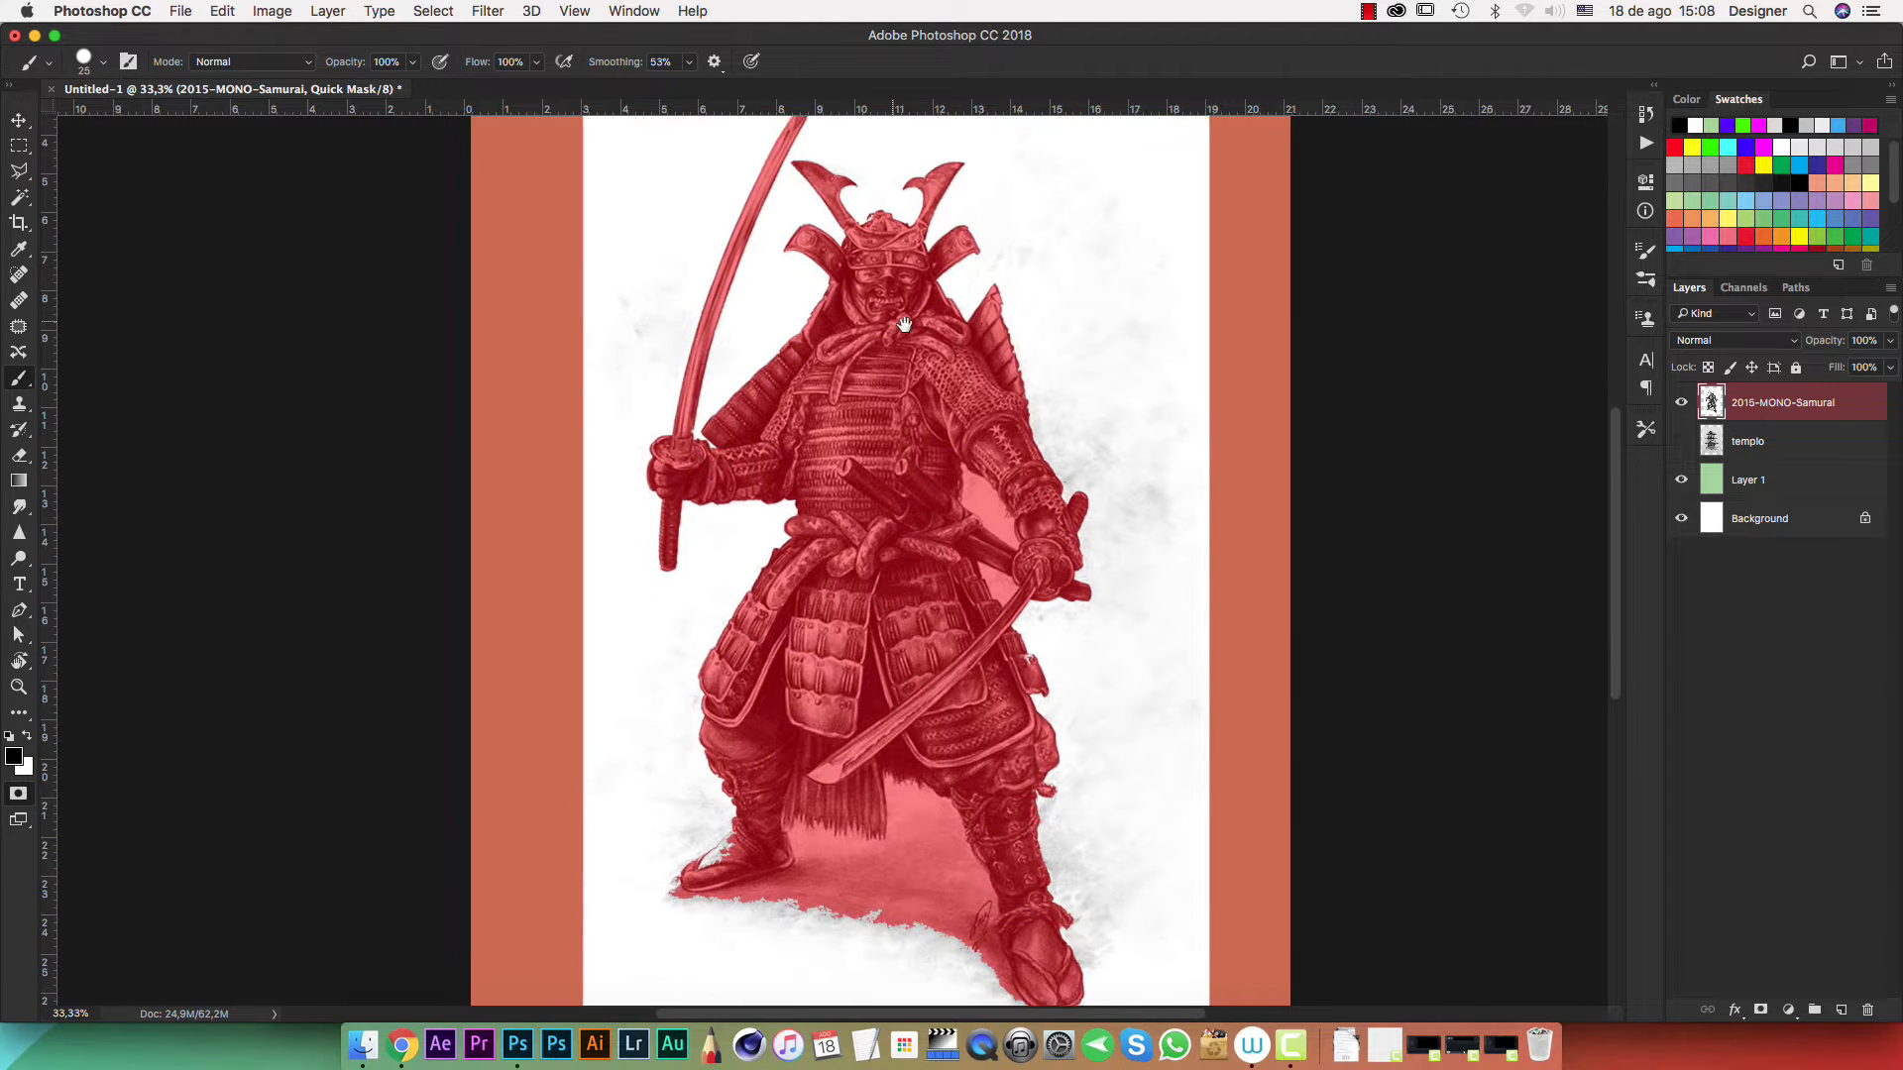
{"action": "scroll", "coordinate": [903, 329], "scroll_direction": "down", "scroll_amount": 3}
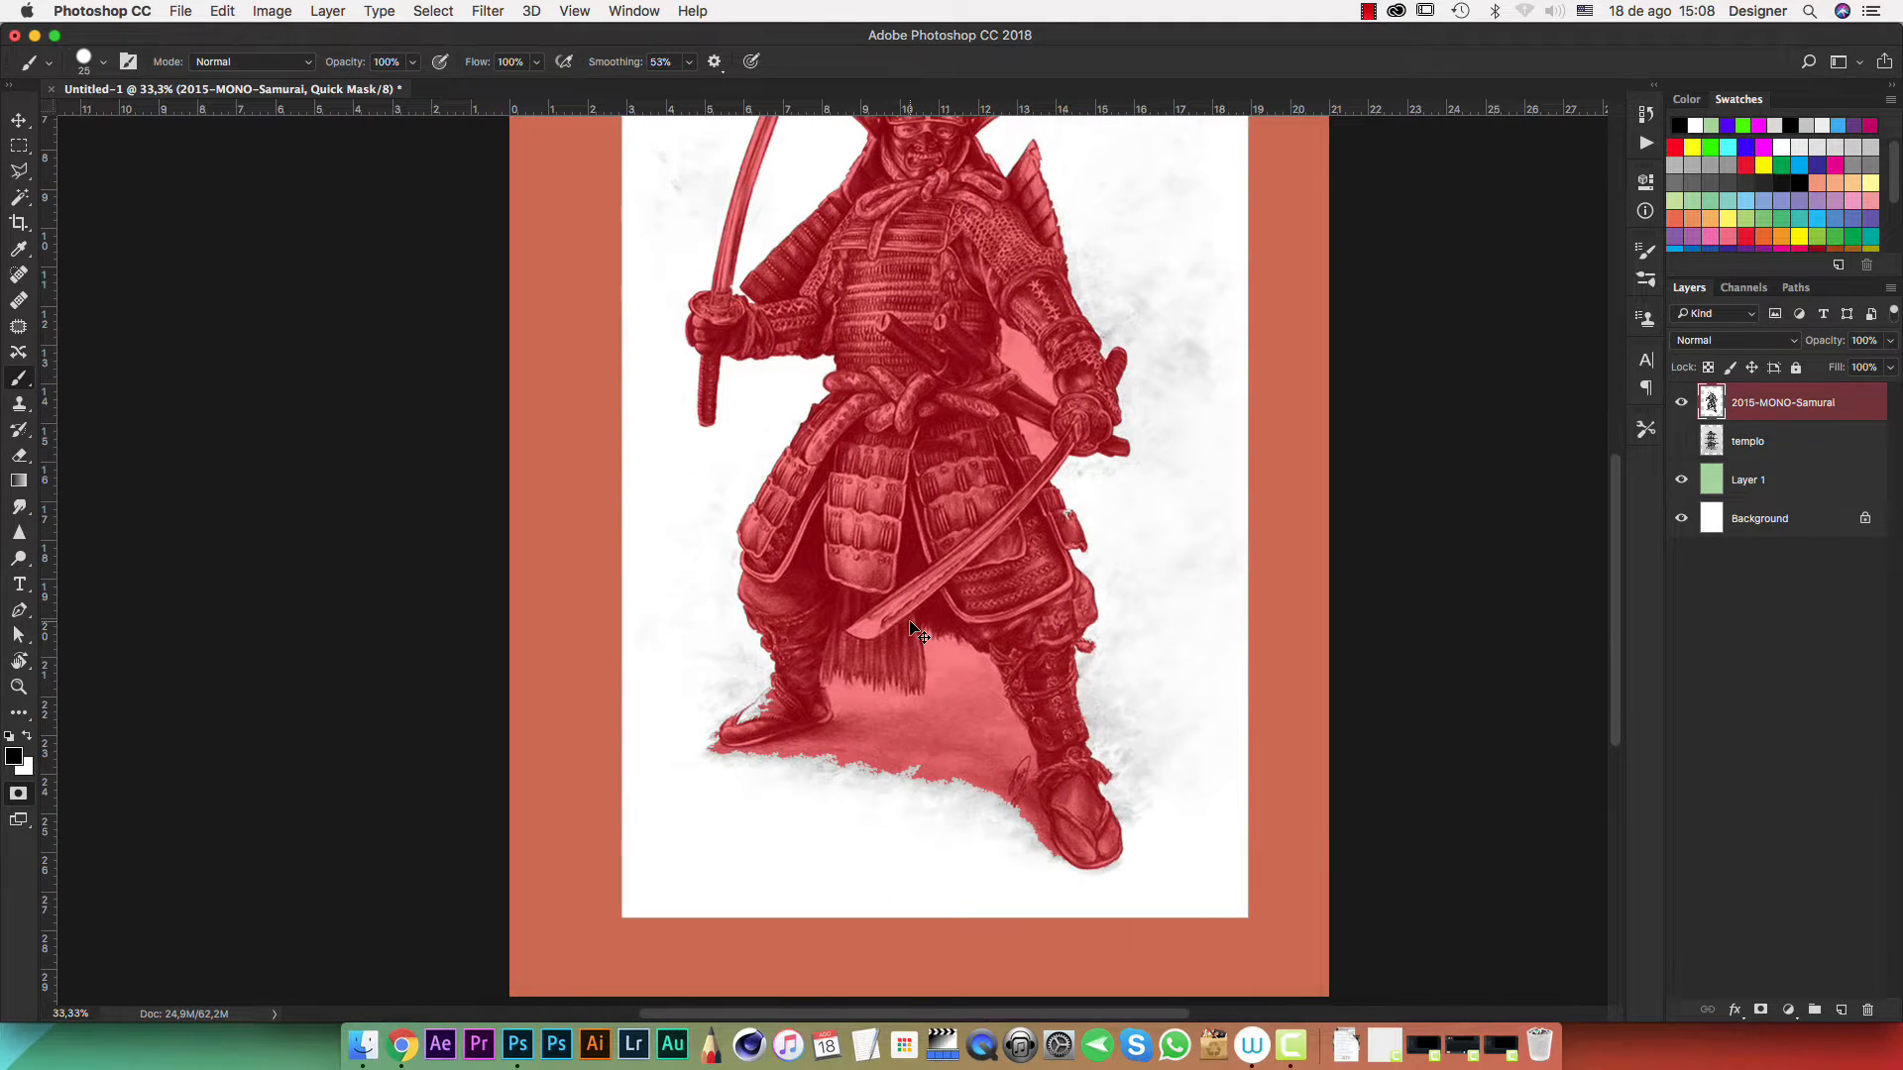
{"action": "key", "text": "super+plus"}
{"action": "key", "text": "super+plus"}
{"action": "key", "text": "super+plus"}
{"action": "left_click_drag", "start_coordinate": [777, 700], "coordinate": [1179, 168]}
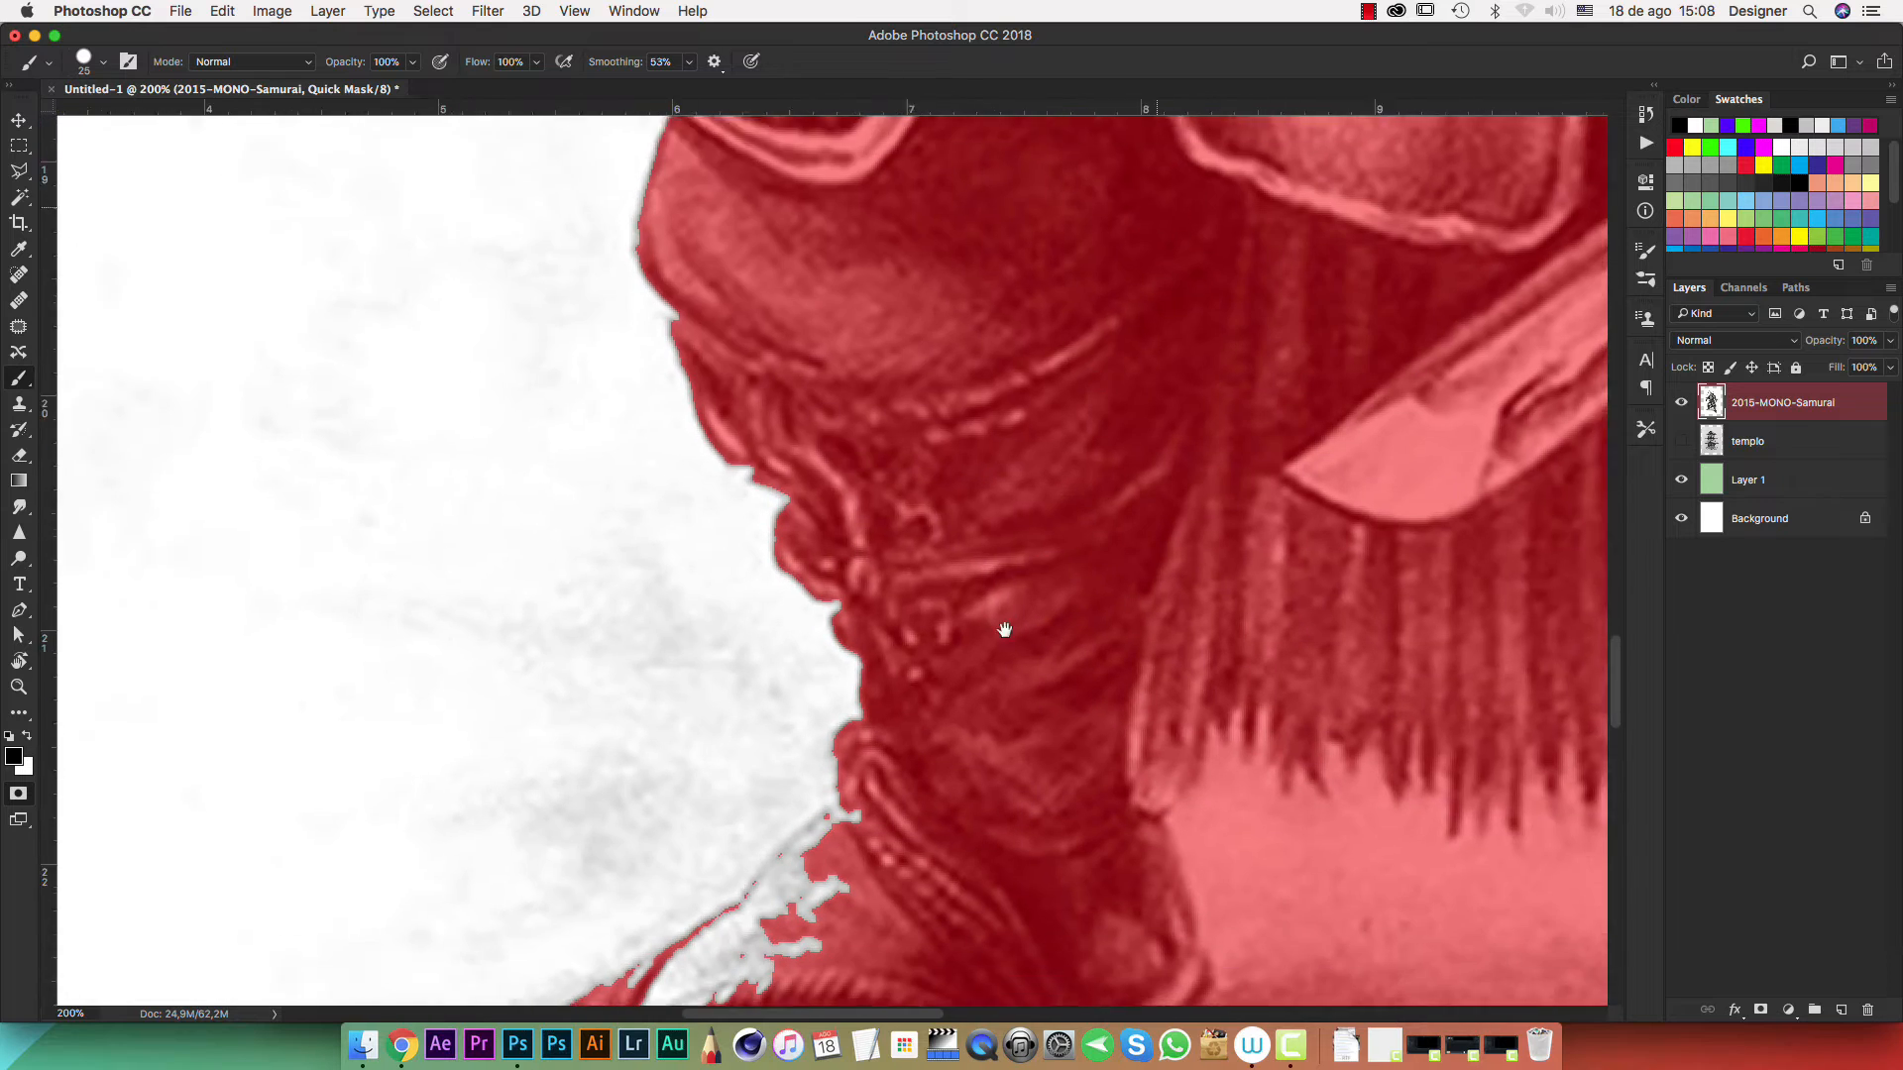
{"action": "left_click_drag", "start_coordinate": [1004, 630], "coordinate": [1129, 254]}
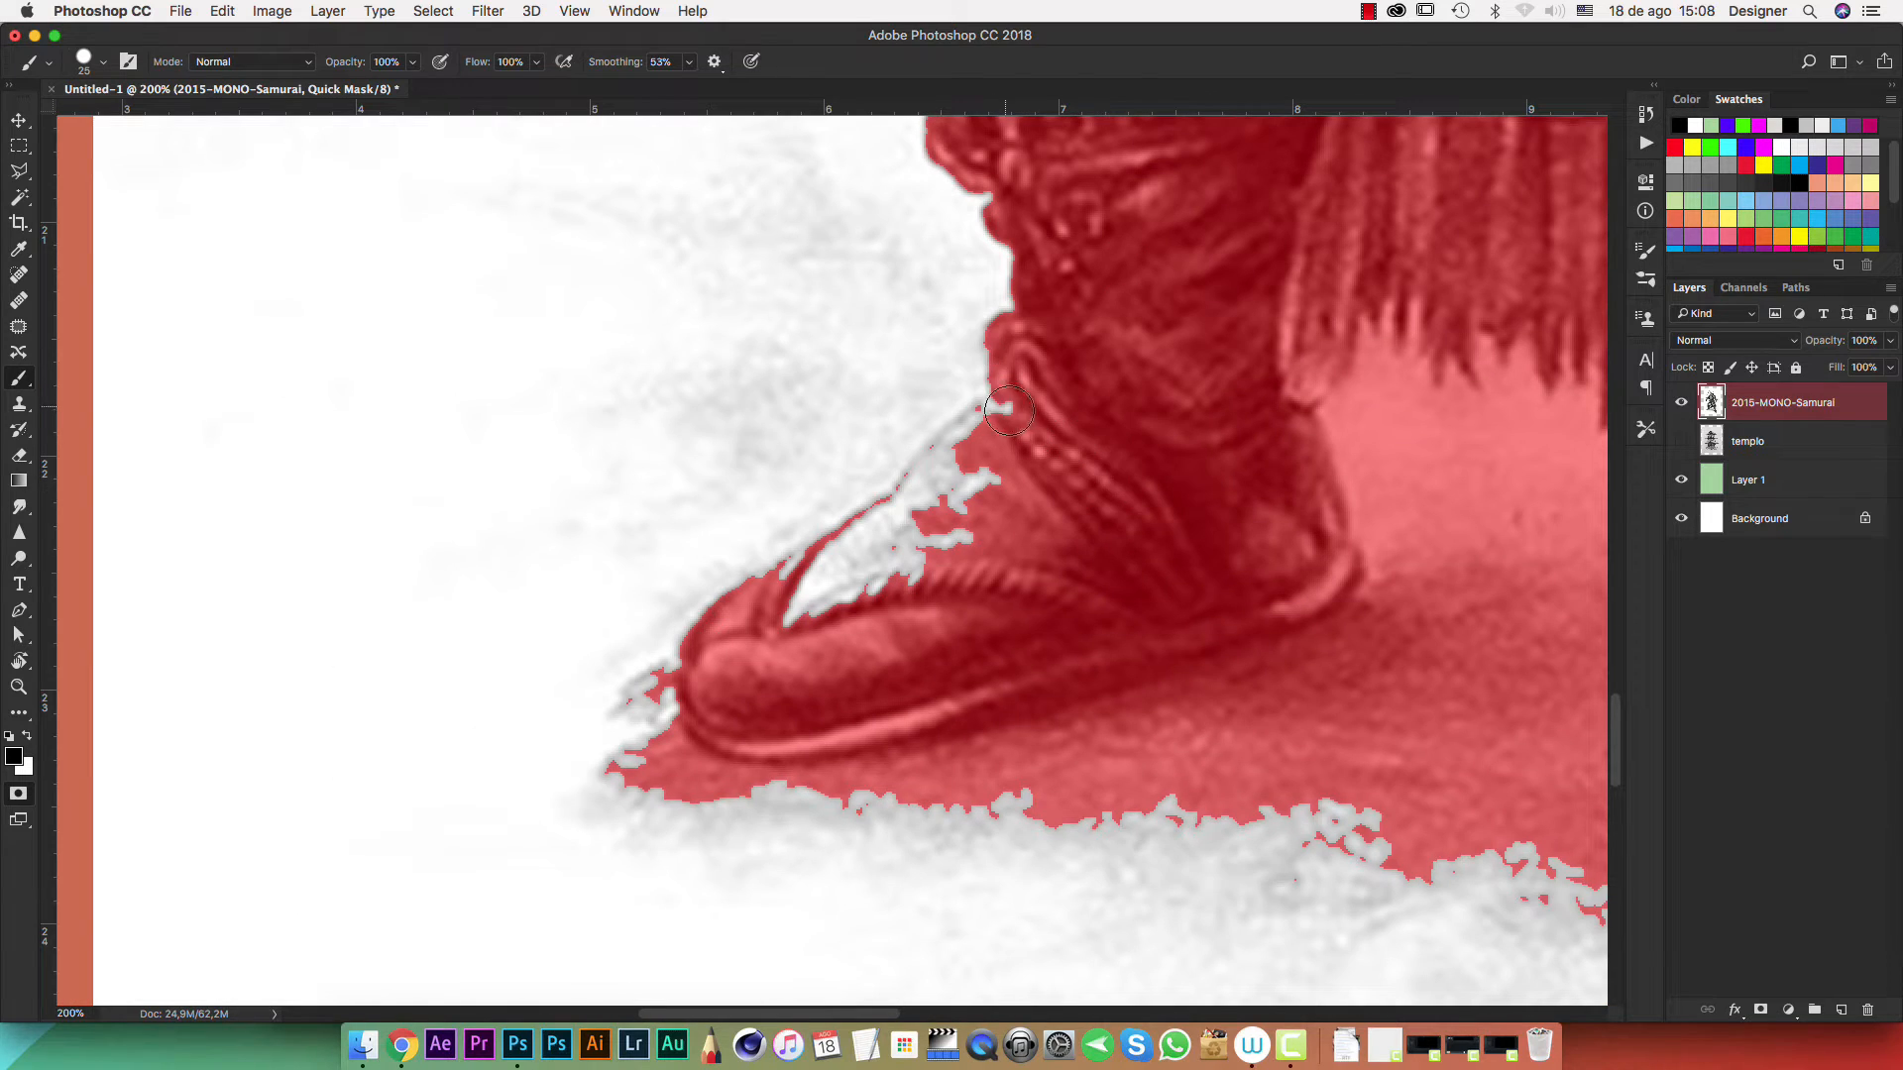
{"action": "left_click_drag", "start_coordinate": [935, 480], "coordinate": [929, 486]}
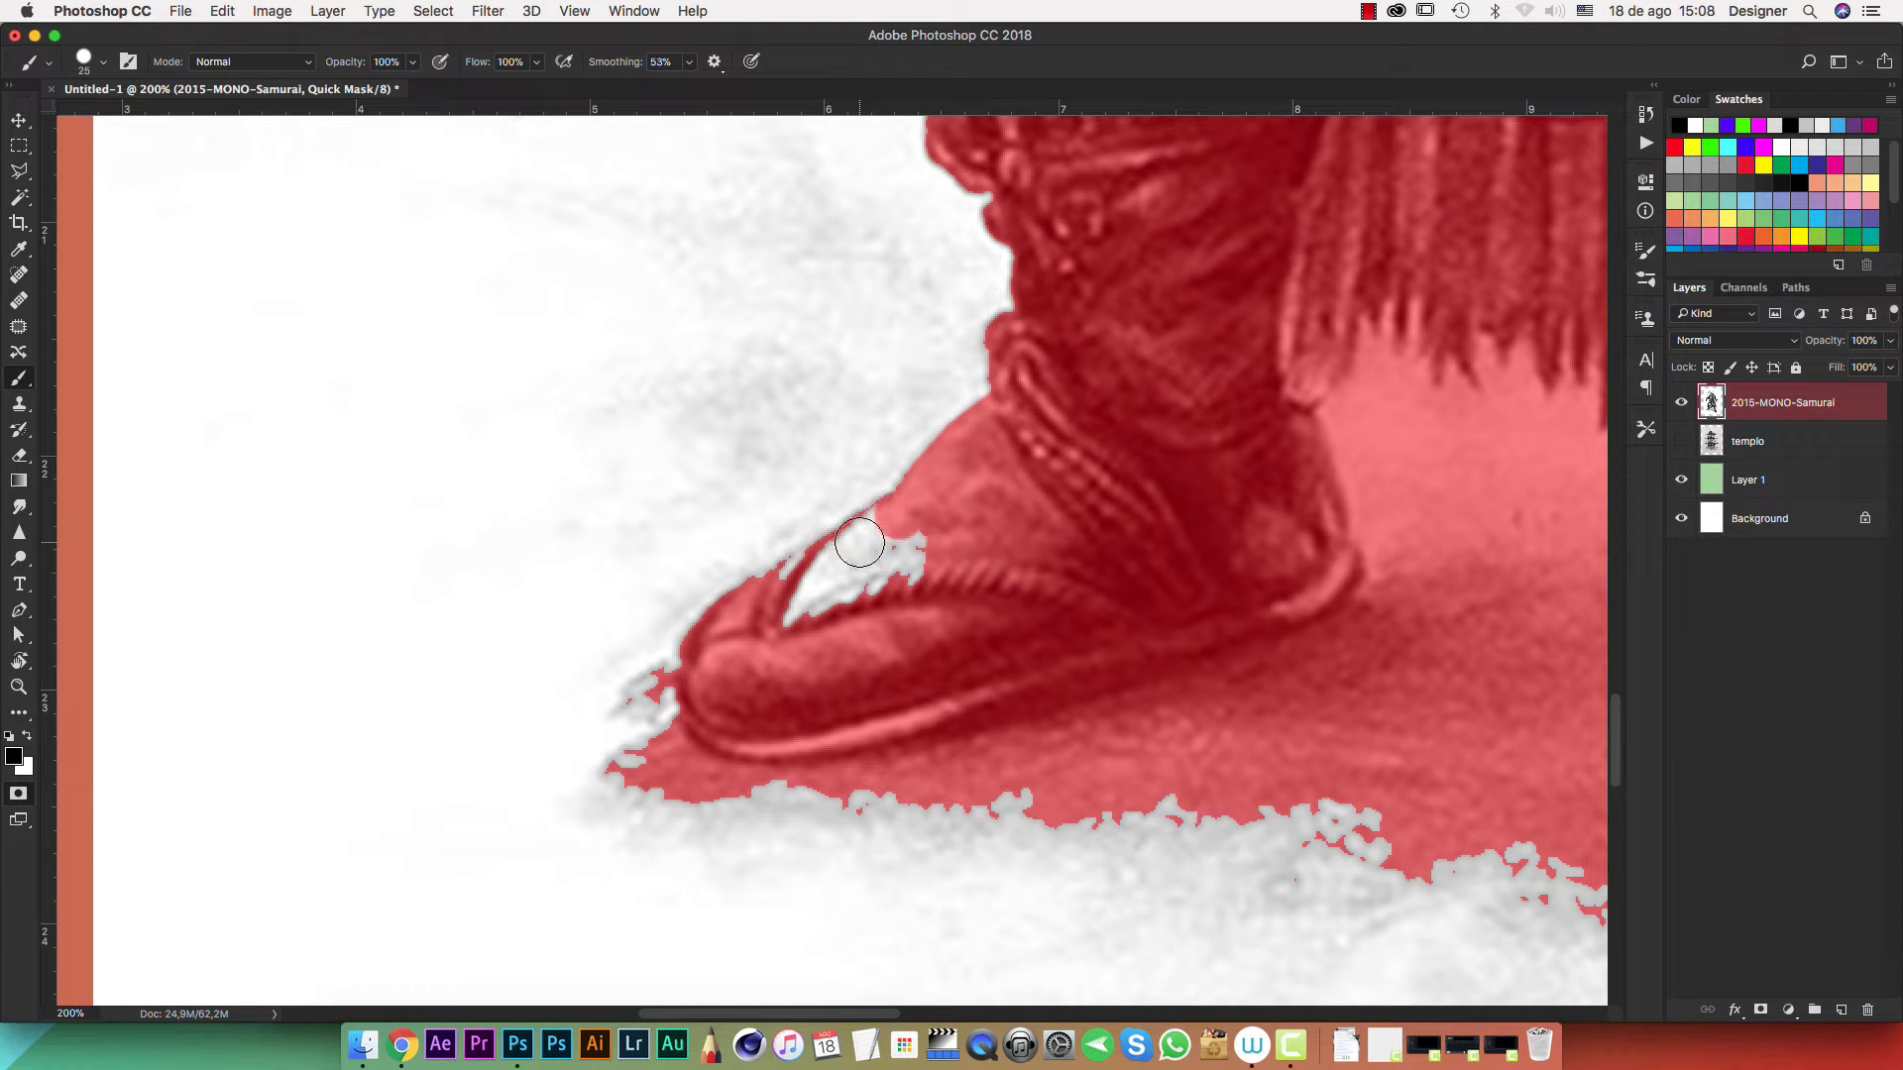
{"action": "mouse_move", "coordinate": [859, 543]}
{"action": "left_mouse_down"}
{"action": "mouse_move", "coordinate": [784, 587]}
{"action": "mouse_move", "coordinate": [943, 543]}
{"action": "left_mouse_up"}
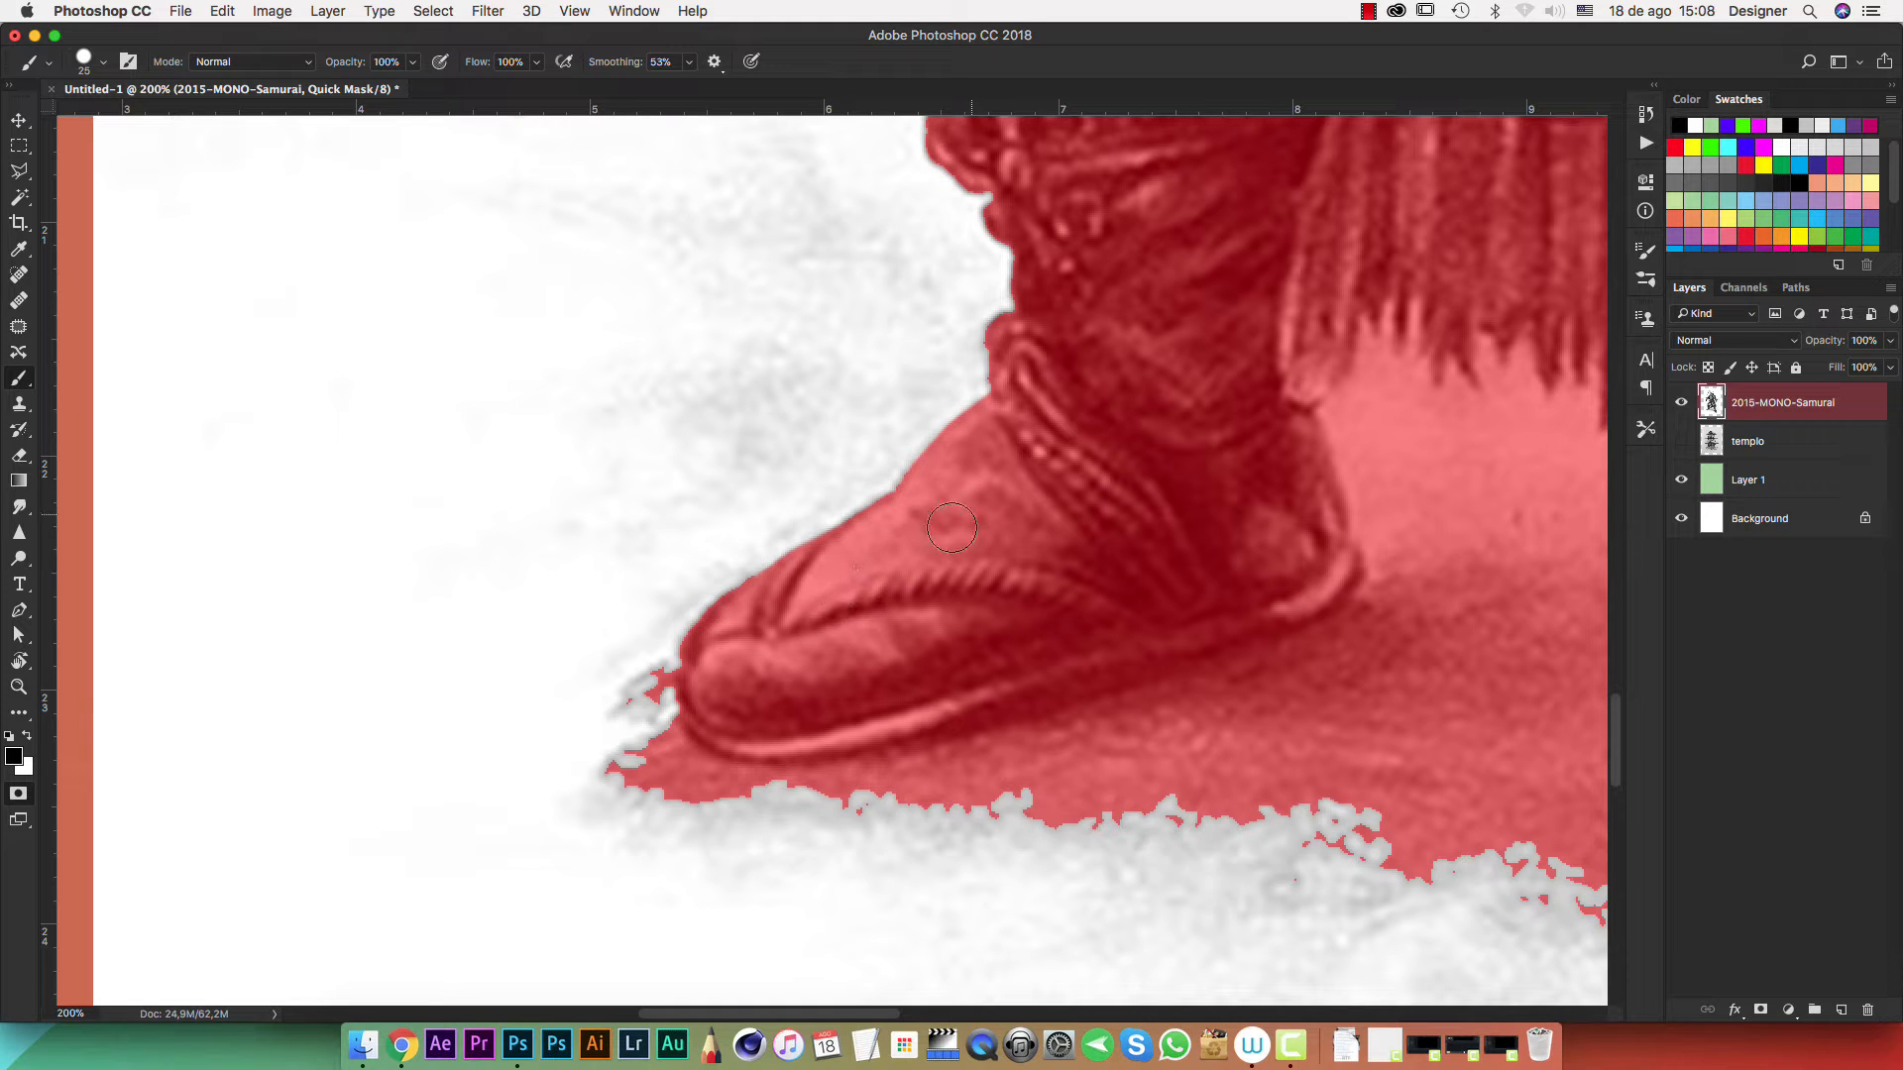
Mask the small white gap in the ornament between the helmet's horns, painting with black as the foreground colour
{"action": "left_click_drag", "start_coordinate": [1126, 450], "coordinate": [1131, 381]}
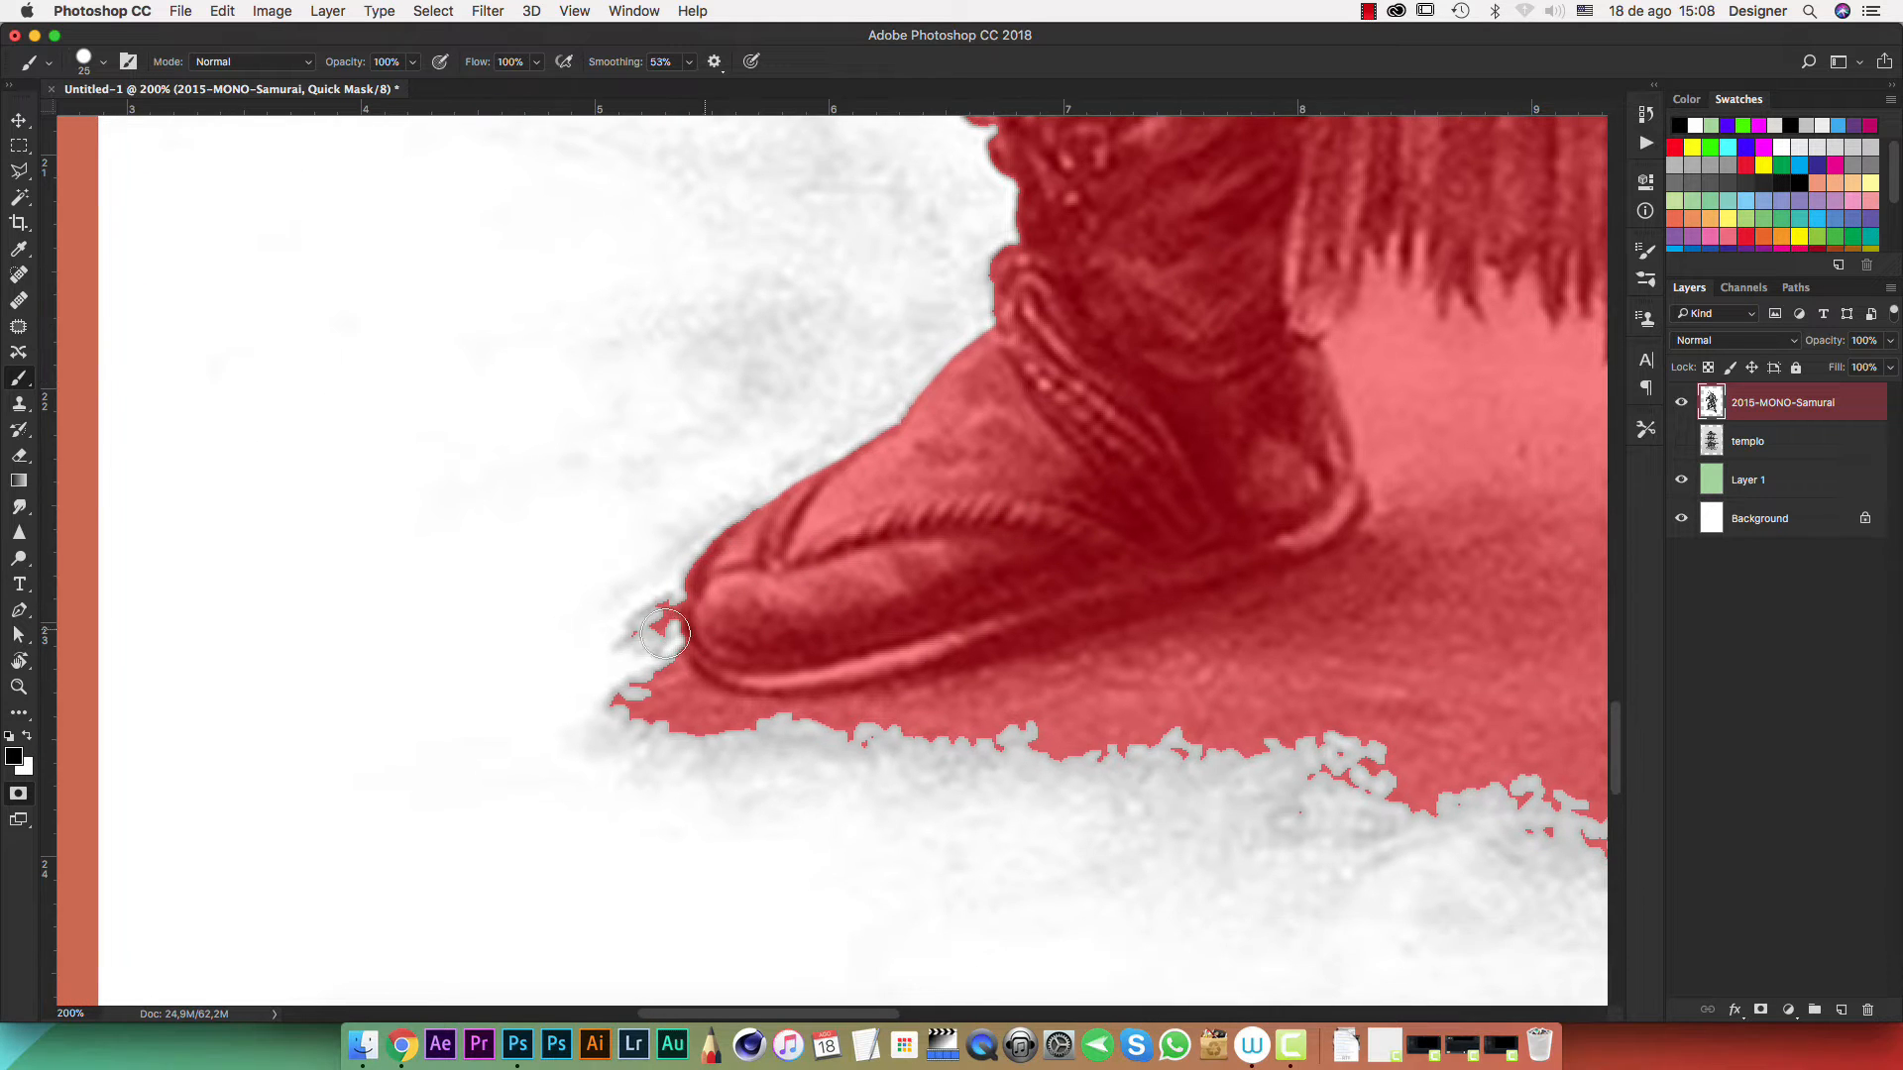
{"action": "key", "text": "x"}
{"action": "left_click_drag", "start_coordinate": [962, 488], "coordinate": [497, 565]}
{"action": "left_click_drag", "start_coordinate": [971, 535], "coordinate": [829, 495]}
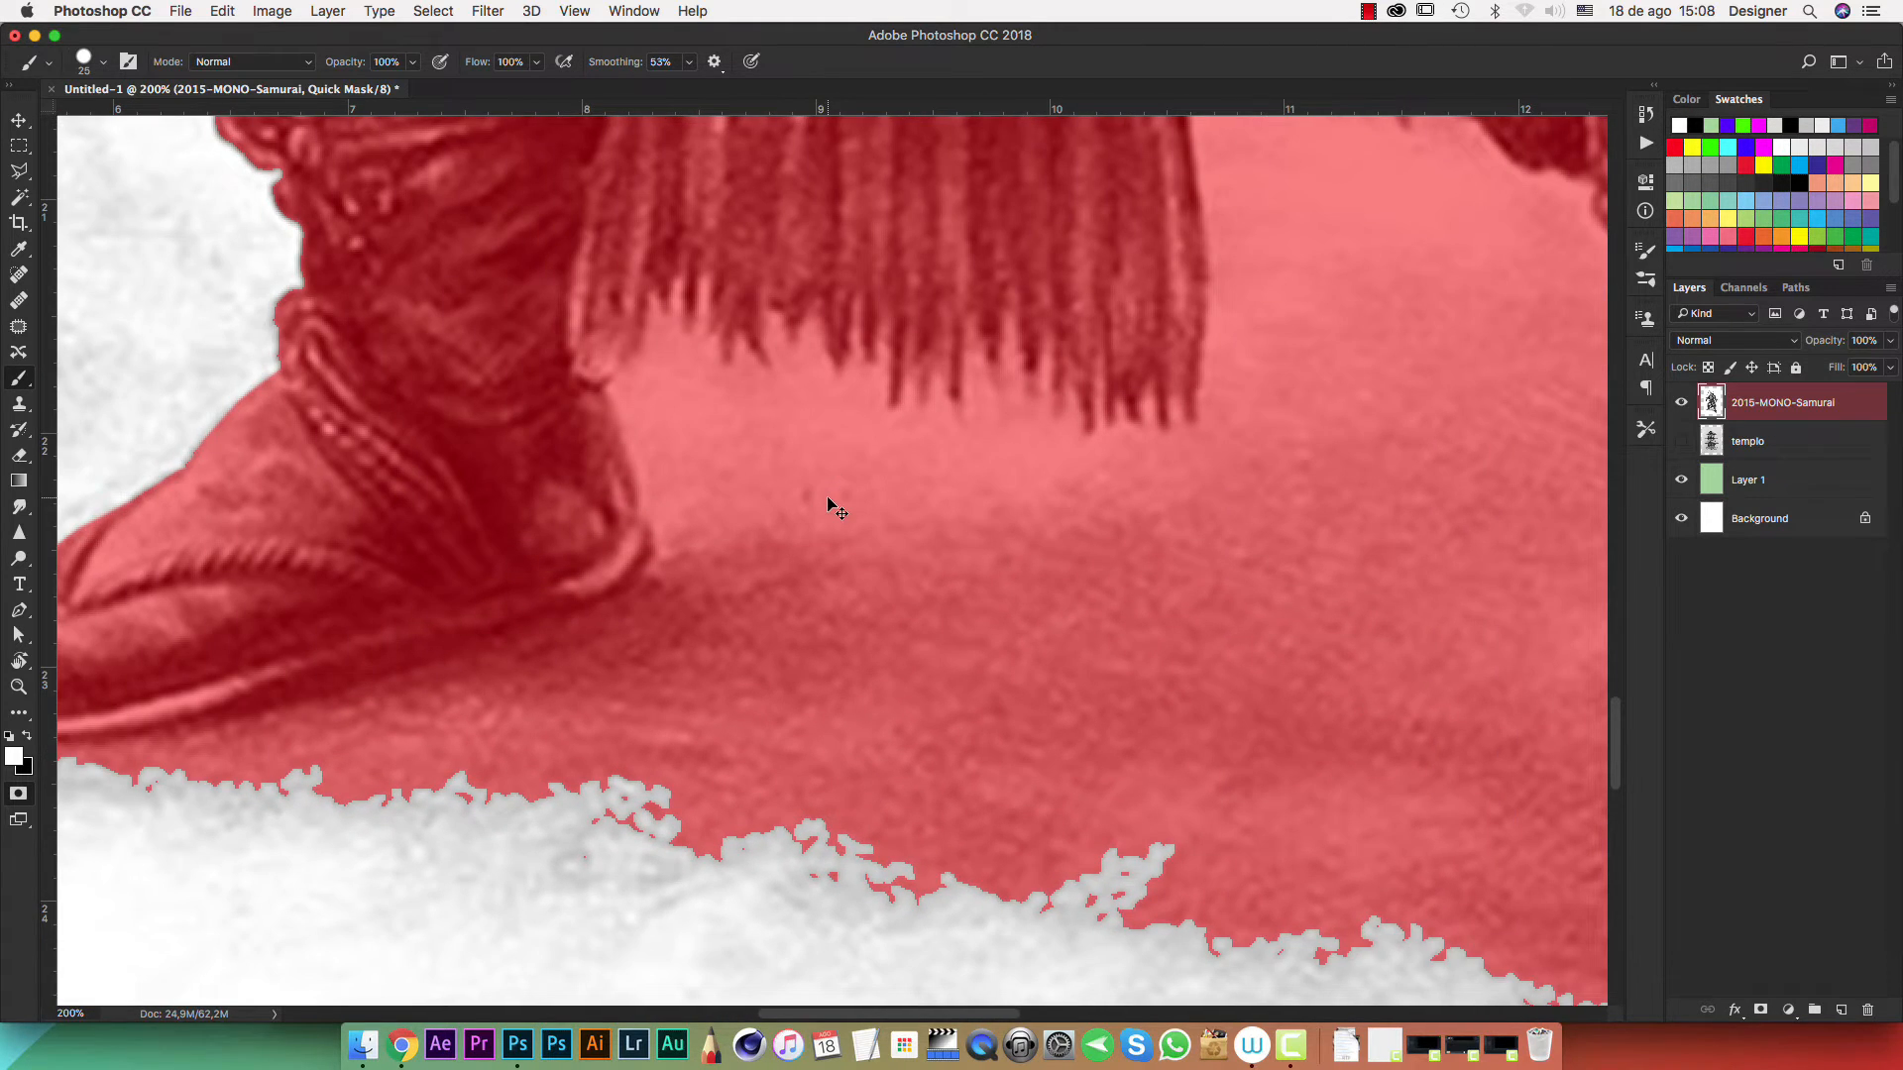
{"action": "key", "text": "super+0"}
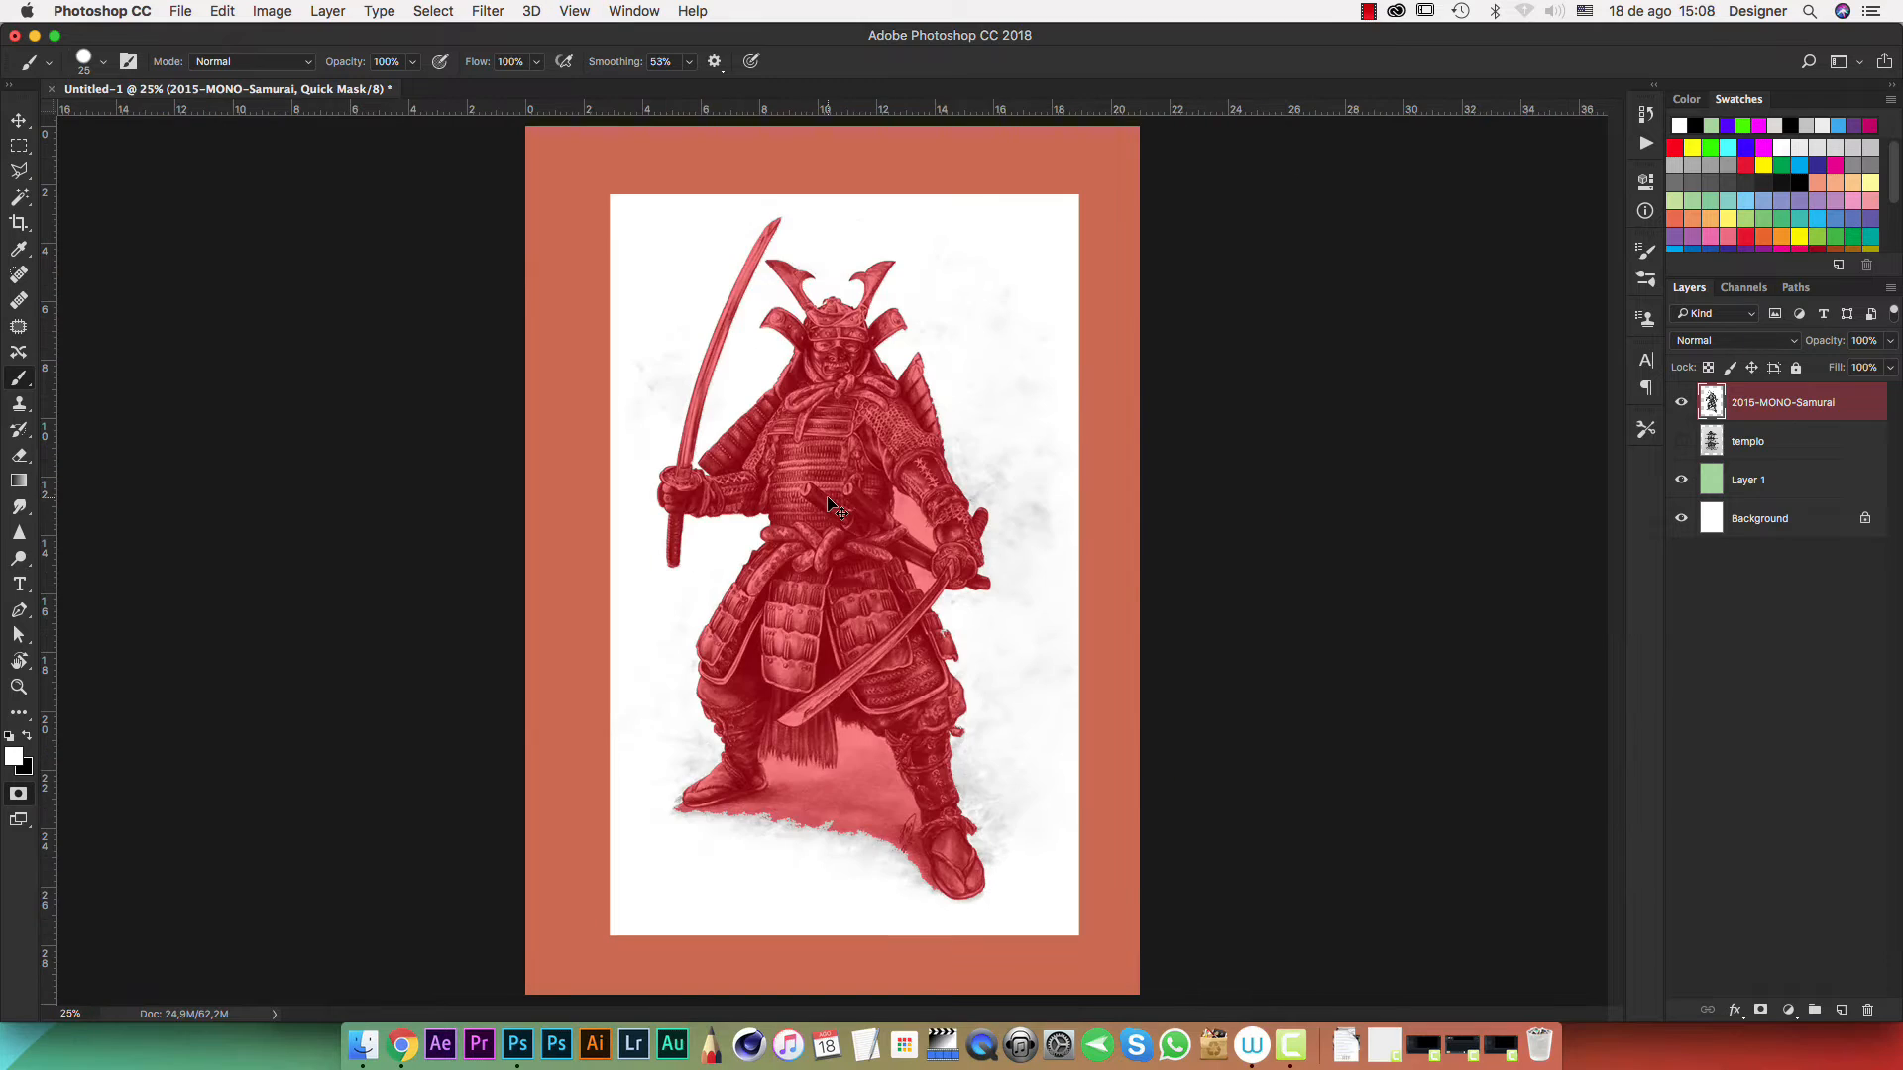
{"action": "key", "text": "super+1"}
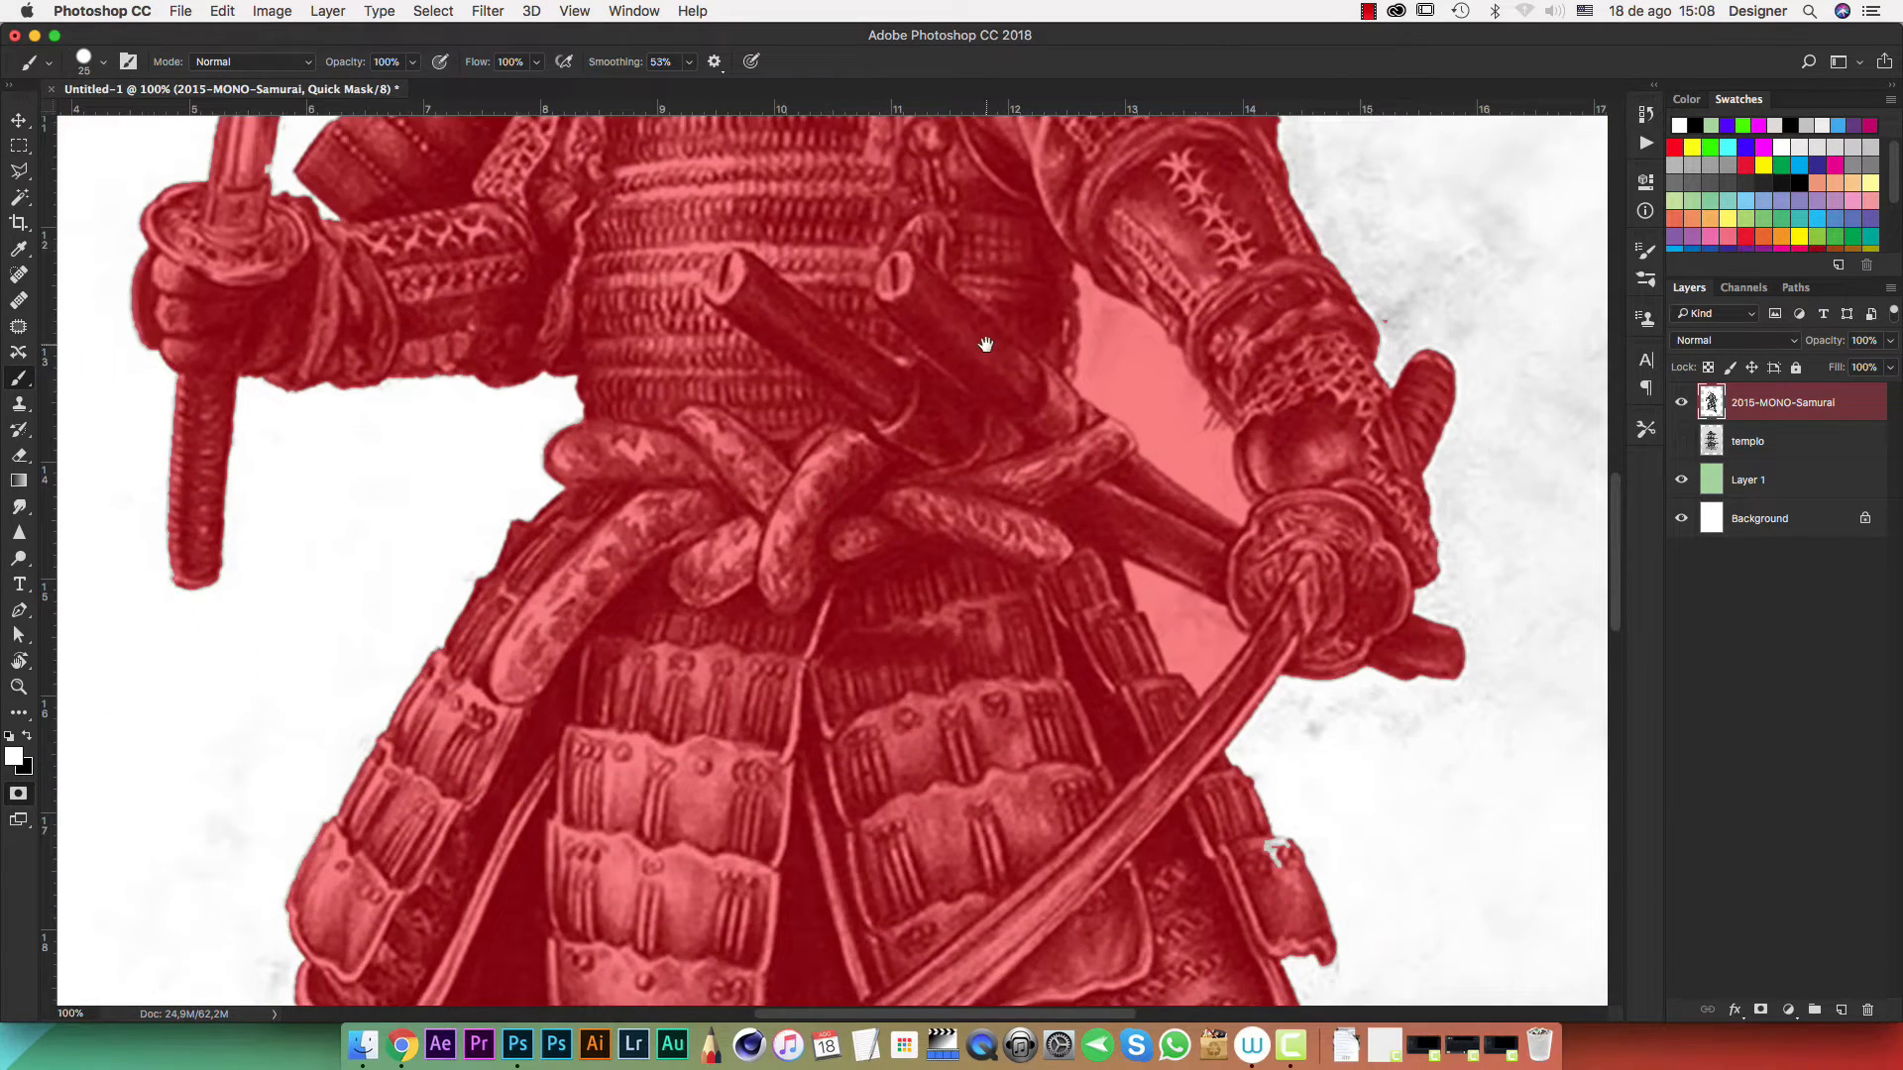
{"action": "scroll", "coordinate": [985, 344], "scroll_direction": "up", "scroll_amount": 10}
{"action": "key", "text": "super+equal"}
{"action": "key", "text": "super+equal"}
{"action": "key", "text": "super+equal"}
{"action": "key", "text": "super+equal"}
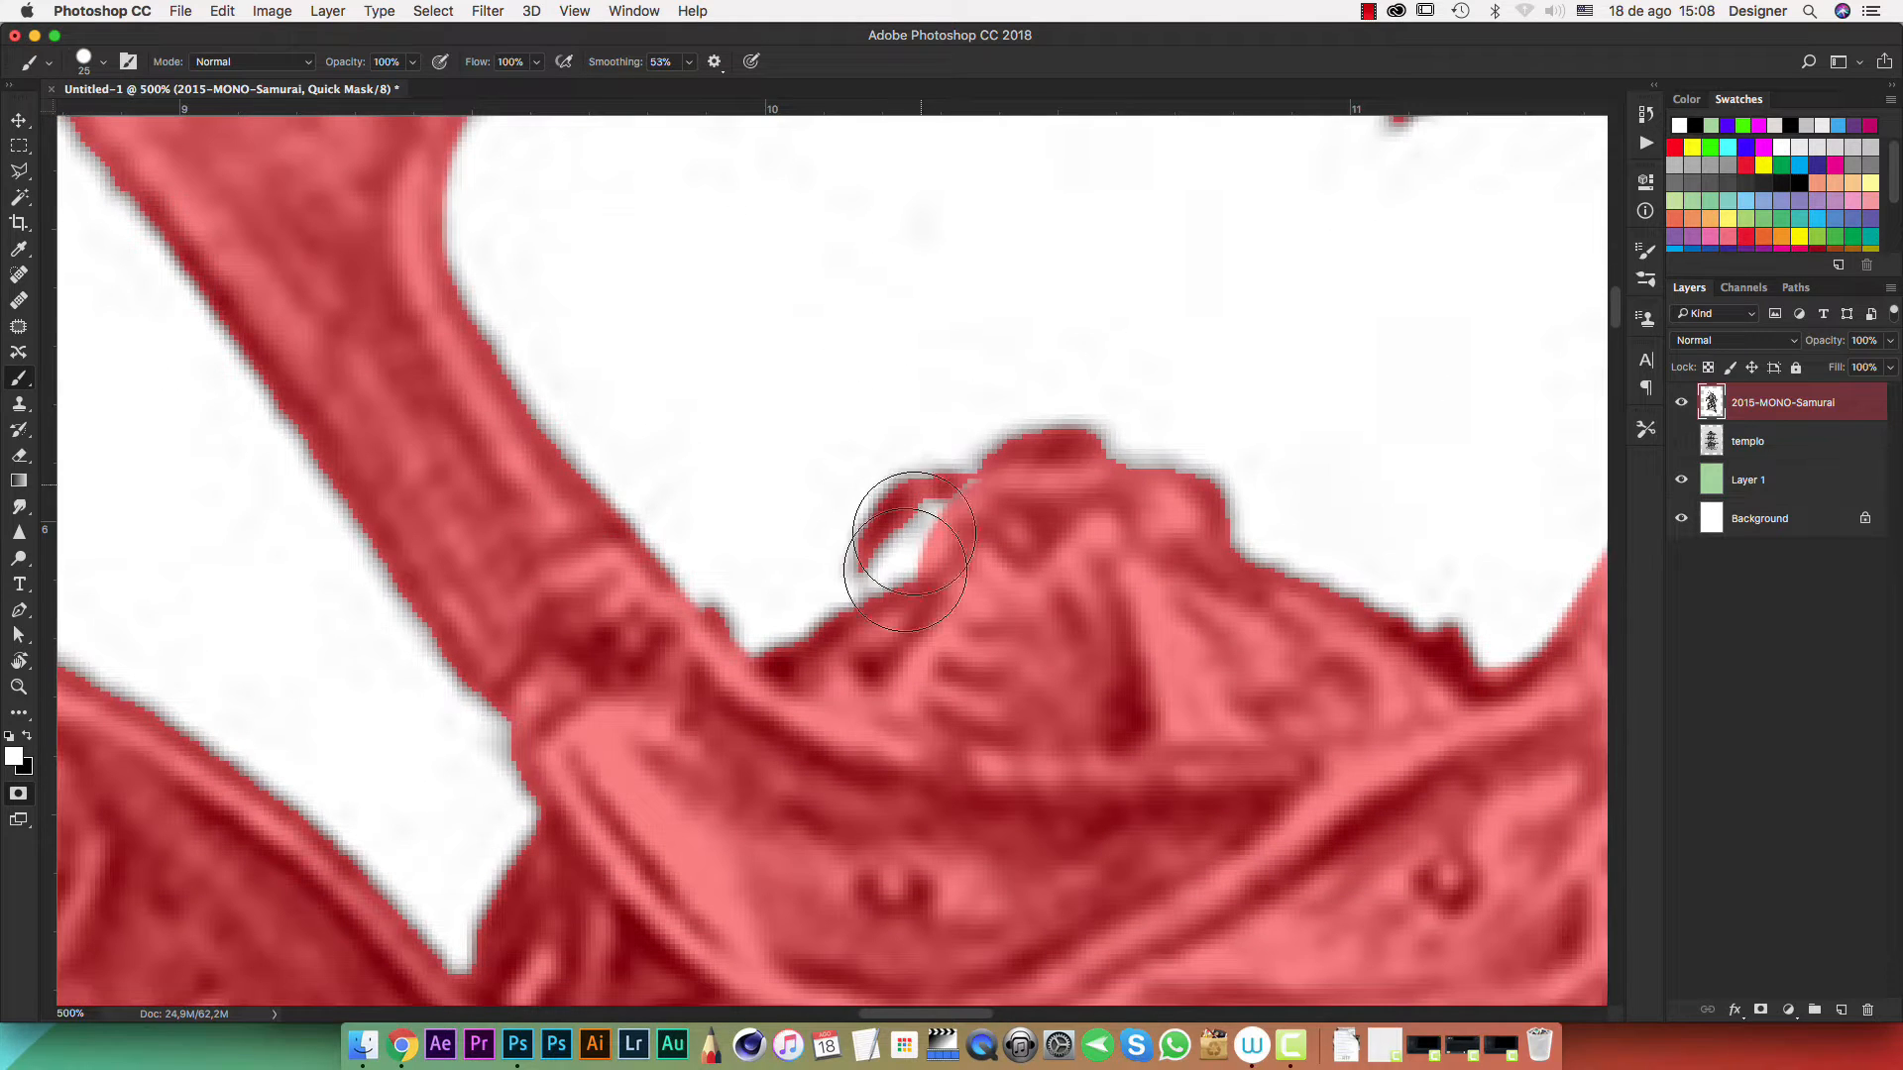
{"action": "mouse_move", "coordinate": [953, 535]}
{"action": "left_mouse_down"}
{"action": "mouse_move", "coordinate": [907, 531]}
{"action": "mouse_move", "coordinate": [925, 569]}
{"action": "left_mouse_up"}
{"action": "key", "text": "x"}
{"action": "left_click_drag", "start_coordinate": [1167, 529], "coordinate": [1171, 619]}
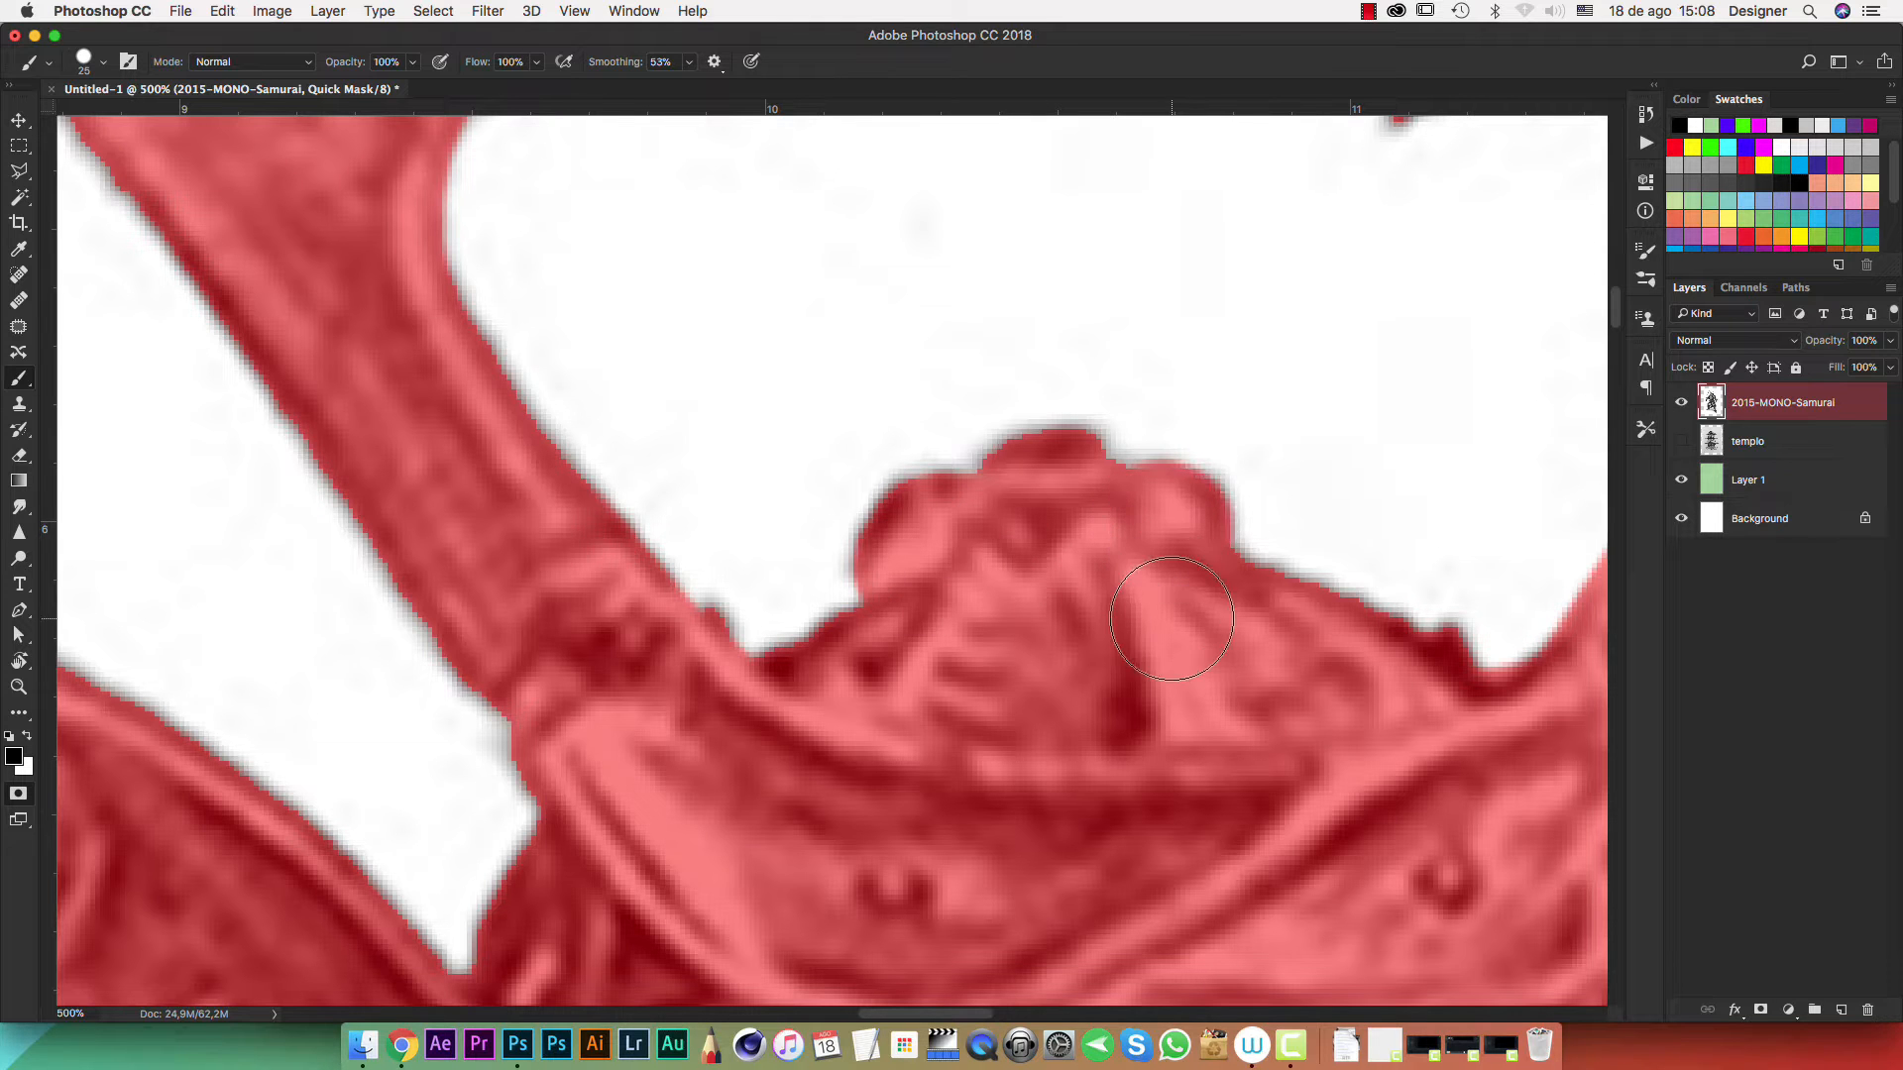
Paint white on the masked backdrop between the torso and the sword-holding forearm to unmask a first patch
{"action": "key", "text": "super+minus"}
{"action": "key", "text": "super+minus"}
{"action": "key", "text": "super+minus"}
{"action": "key", "text": "super+minus"}
{"action": "key", "text": "super+minus"}
{"action": "key", "text": "super+minus"}
{"action": "key", "text": "super+minus"}
{"action": "key", "text": "super+minus"}
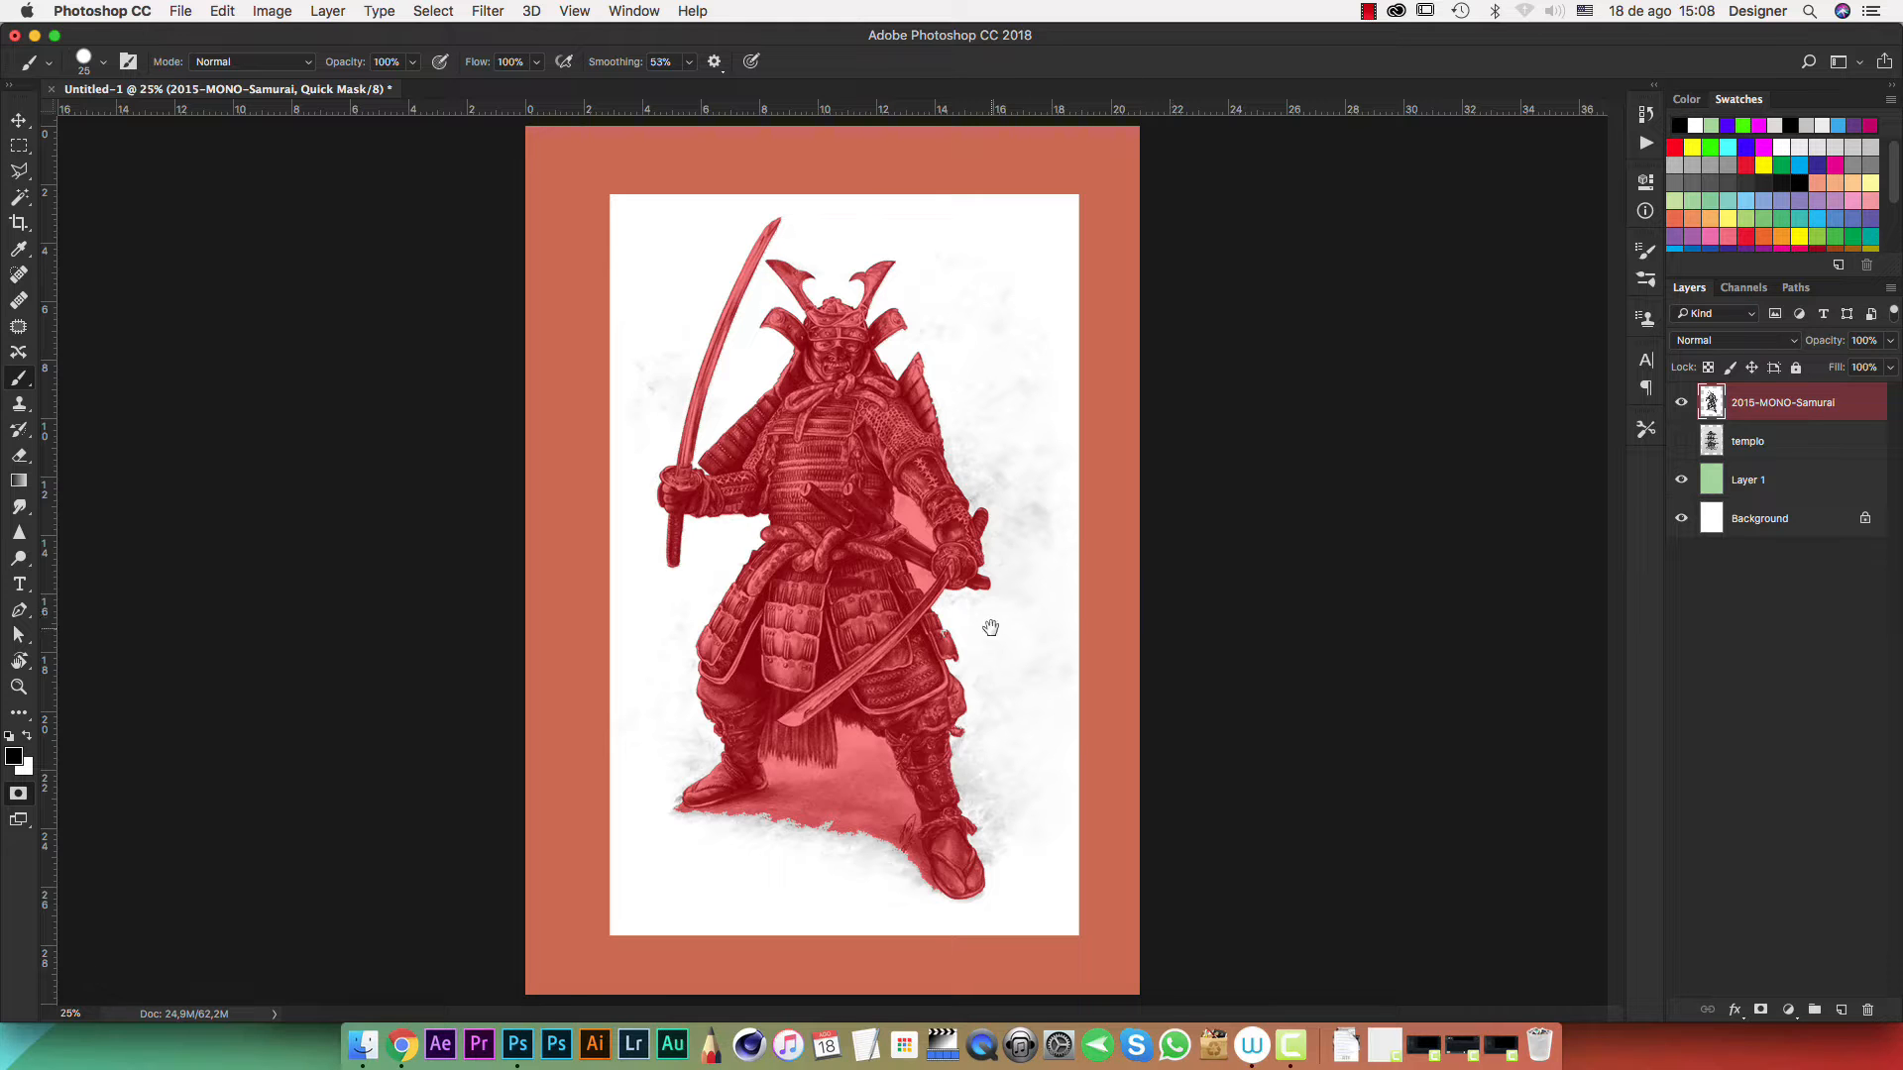
{"action": "key", "text": "super+plus"}
{"action": "key", "text": "super+plus"}
{"action": "key", "text": "super+plus"}
{"action": "key", "text": "super+plus"}
{"action": "key", "text": "super+plus"}
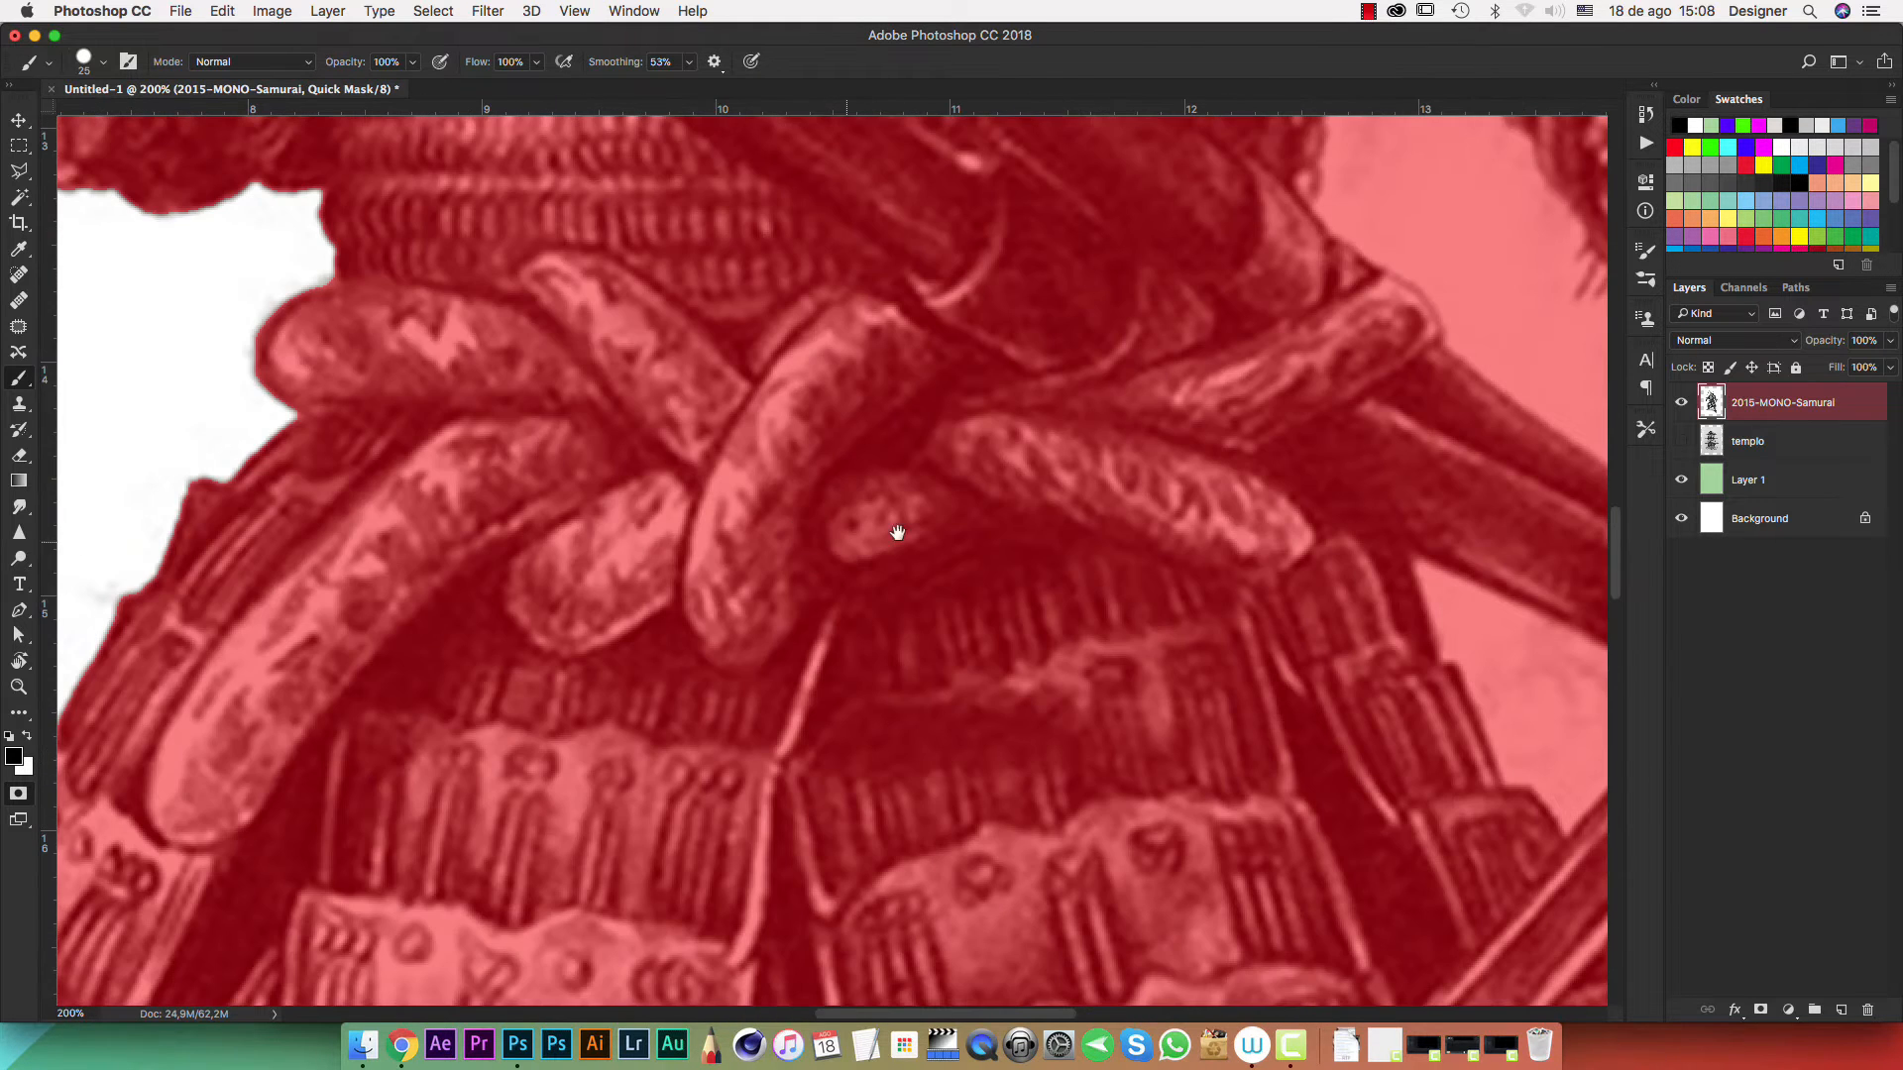
{"action": "left_click_drag", "start_coordinate": [892, 531], "coordinate": [480, 555]}
{"action": "left_click_drag", "start_coordinate": [972, 277], "coordinate": [996, 459]}
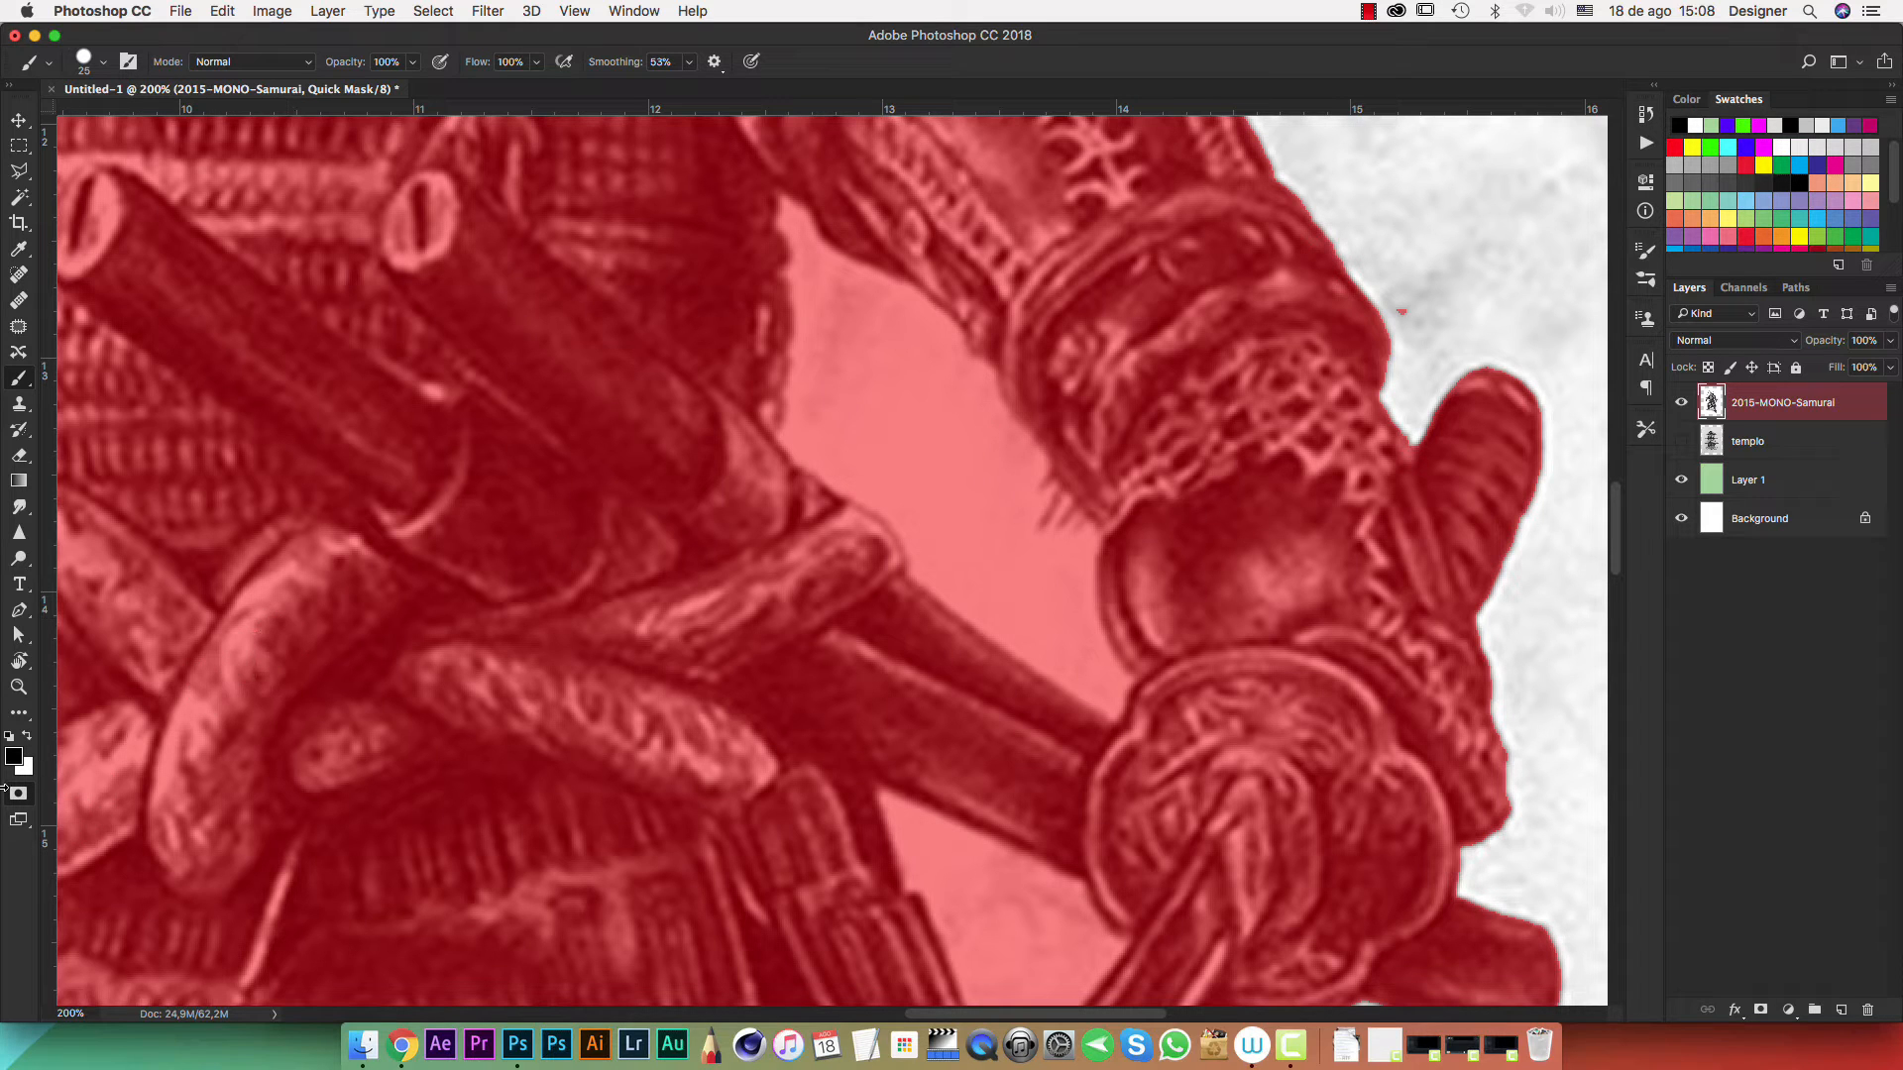
{"action": "left_click_drag", "start_coordinate": [858, 369], "coordinate": [894, 396]}
Reduce the brush to 7 px and trace the torso-side edge of the arm gap in white, from its upper corner downward
{"action": "key", "text": "super+equal"}
{"action": "key", "text": "super+equal"}
{"action": "key", "text": "super+equal"}
{"action": "key", "text": "super+equal"}
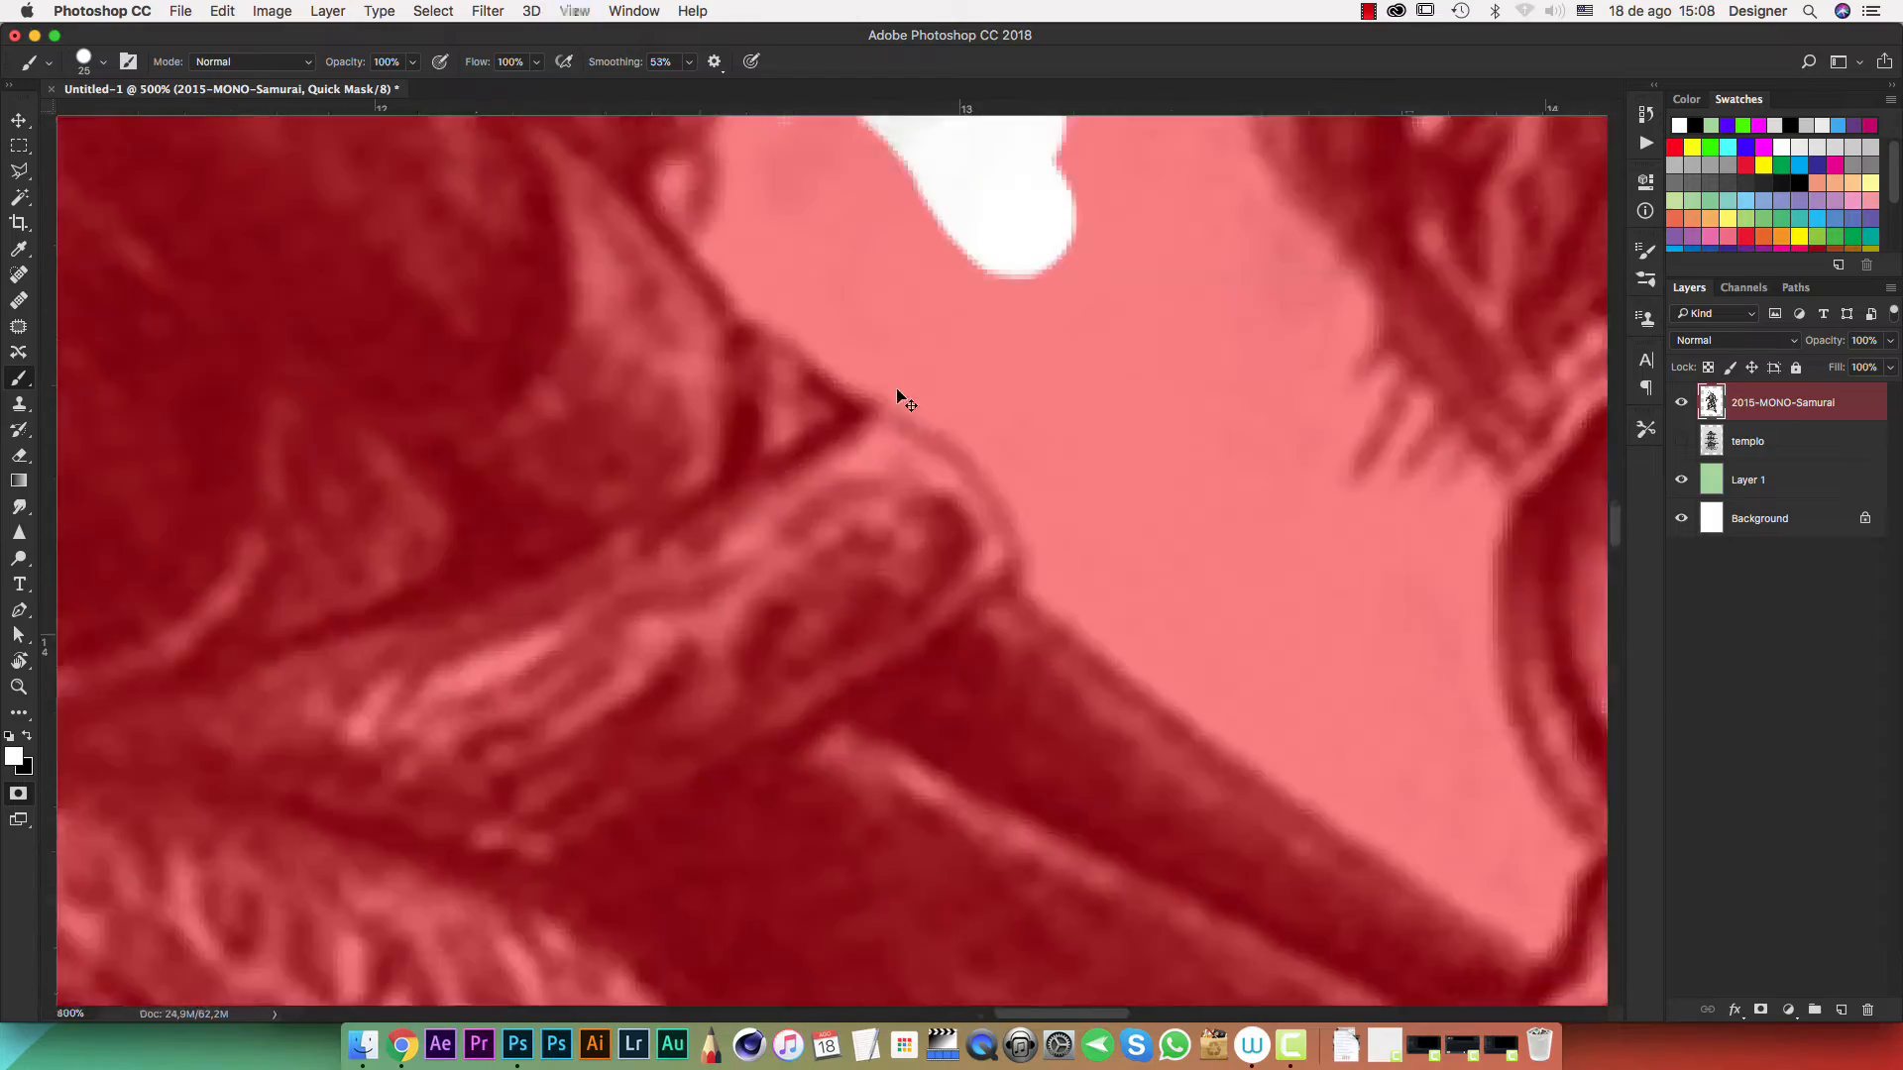
{"action": "key", "text": "super+minus"}
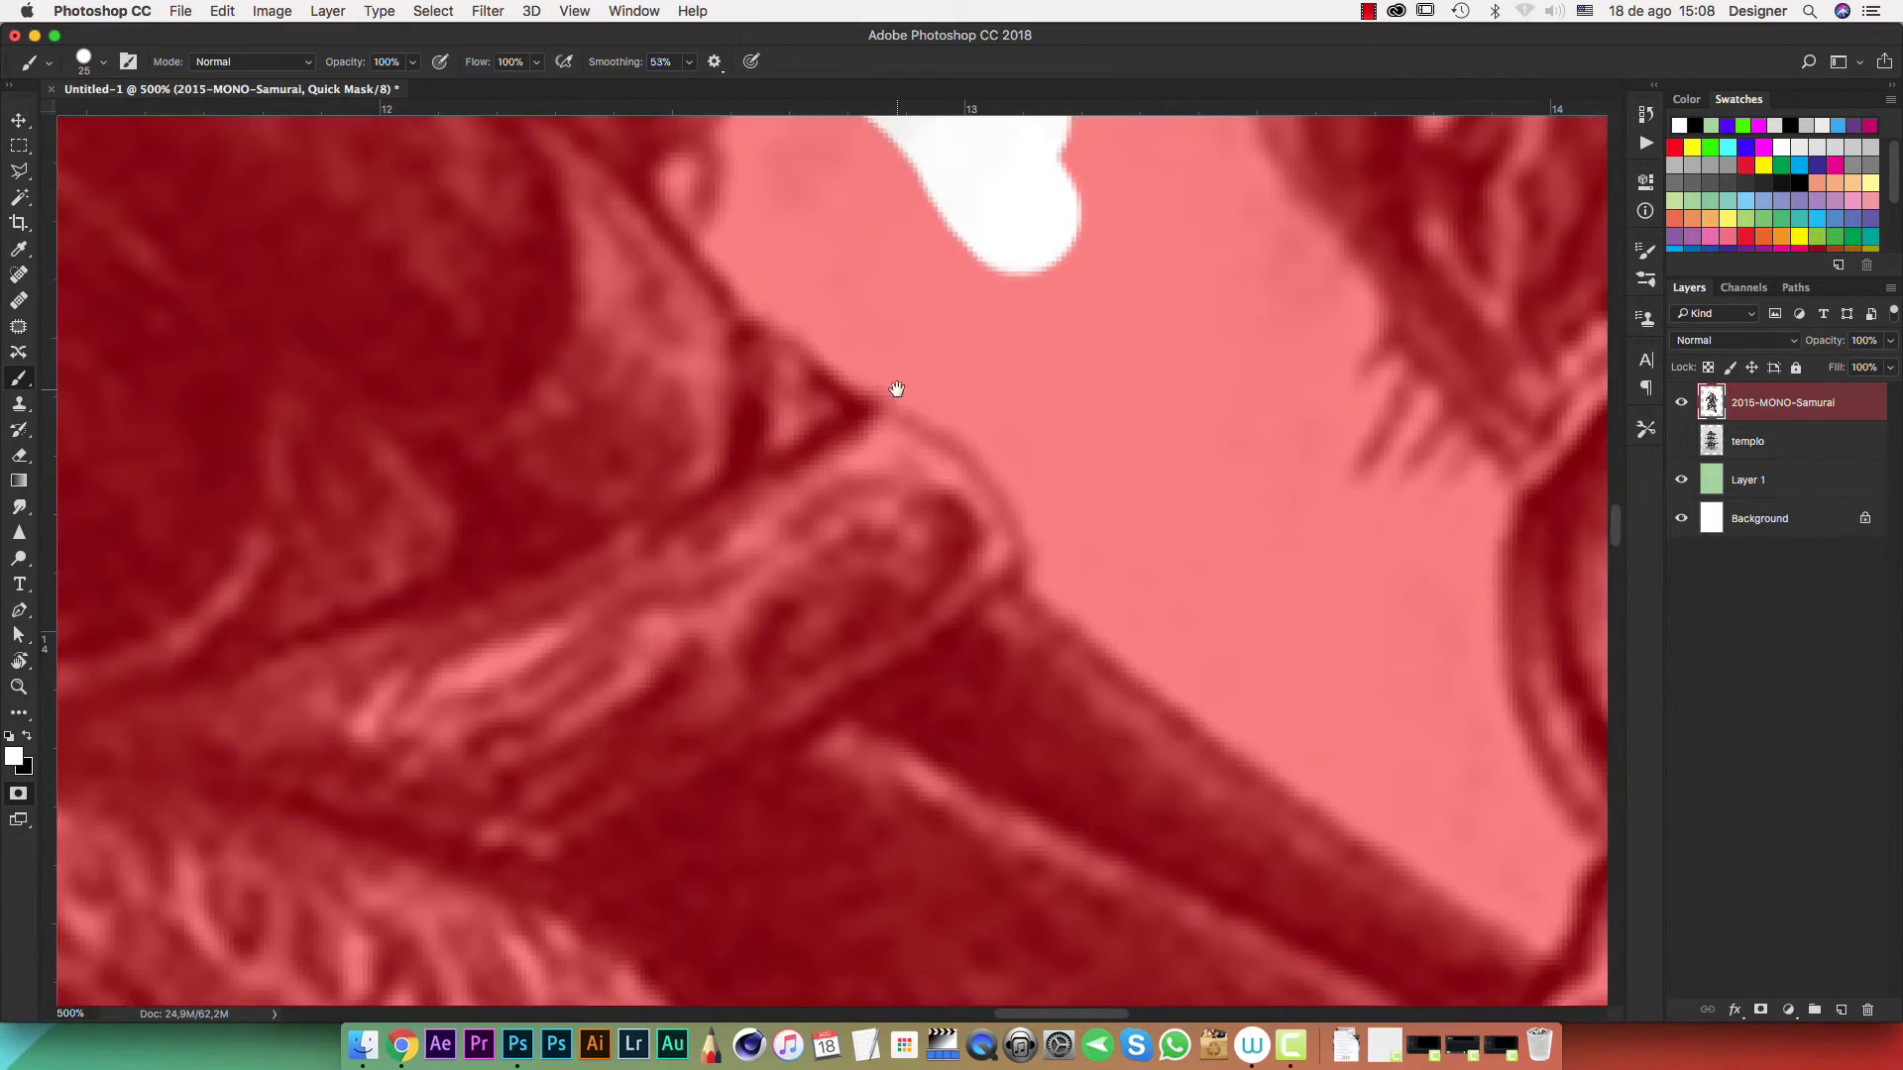
{"action": "left_click_drag", "start_coordinate": [830, 330], "coordinate": [752, 782]}
{"action": "left_click_drag", "start_coordinate": [743, 608], "coordinate": [740, 479]}
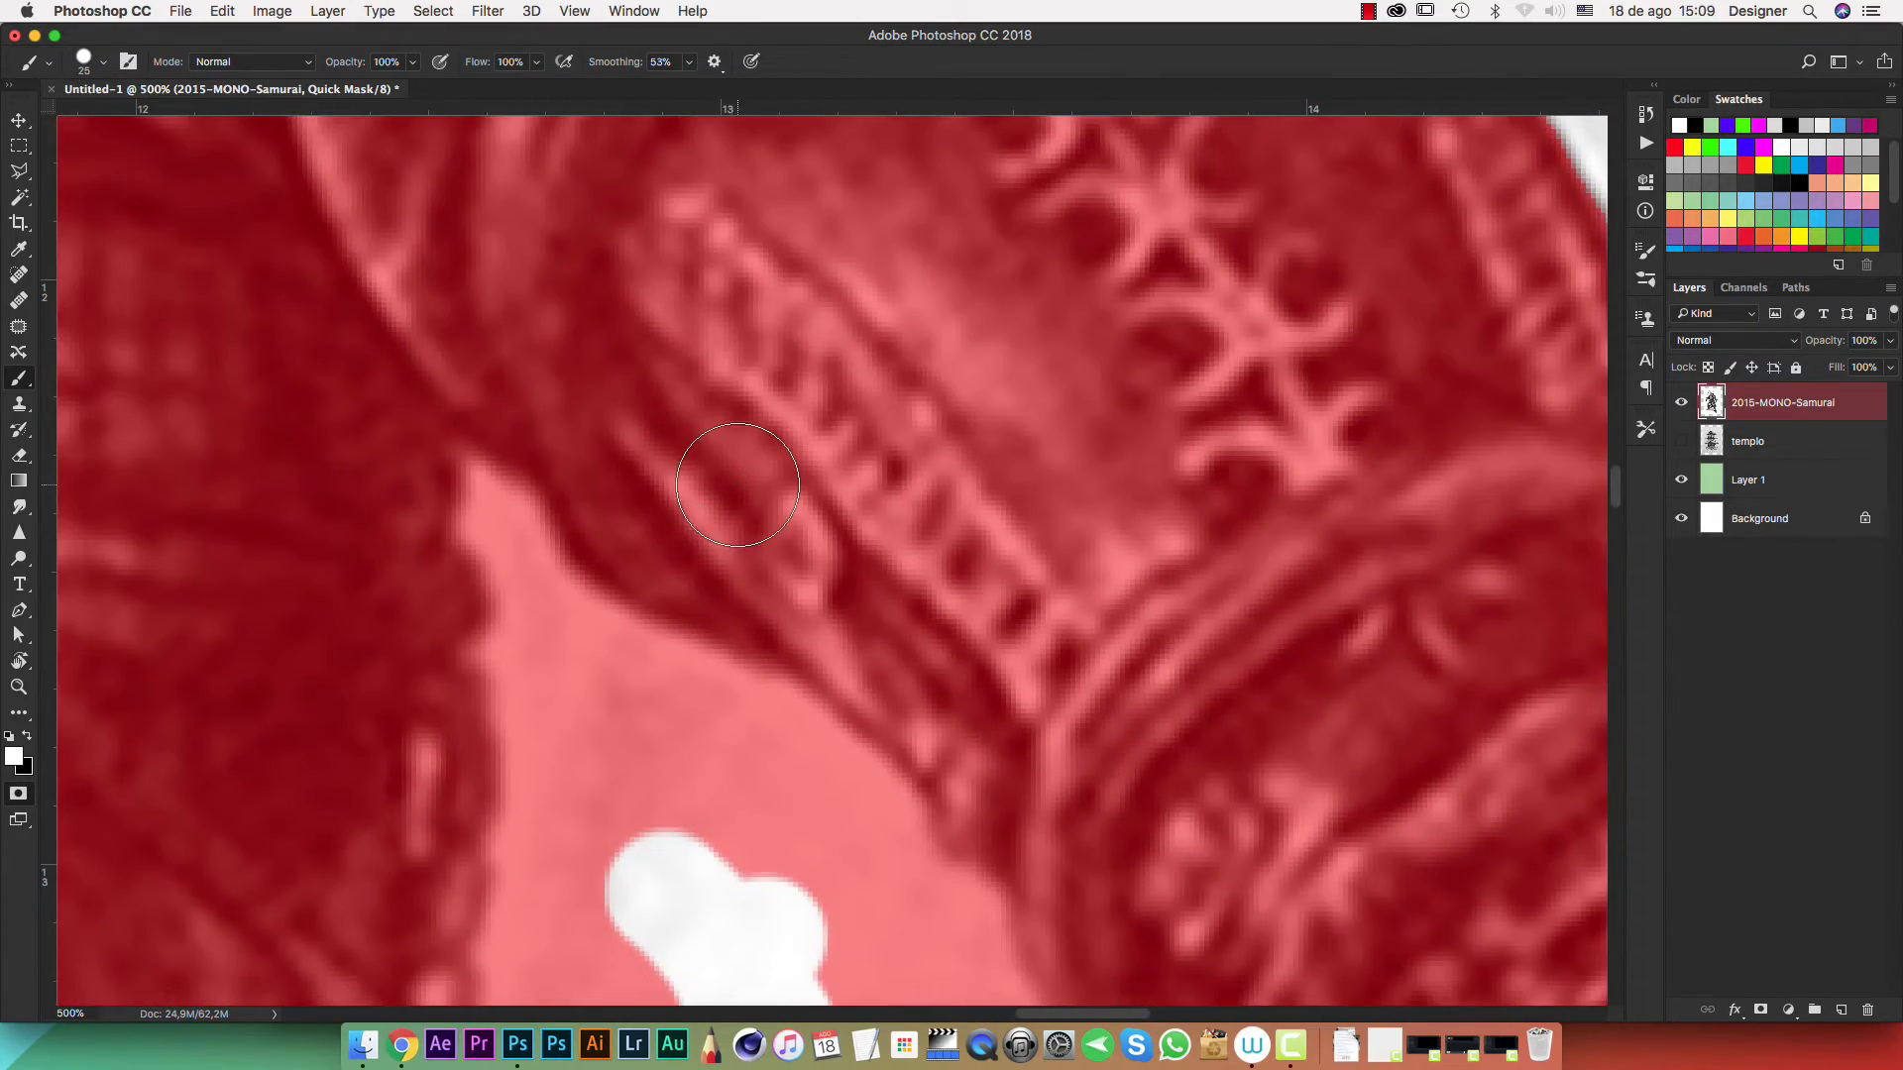
{"action": "key", "text": "bracketleft"}
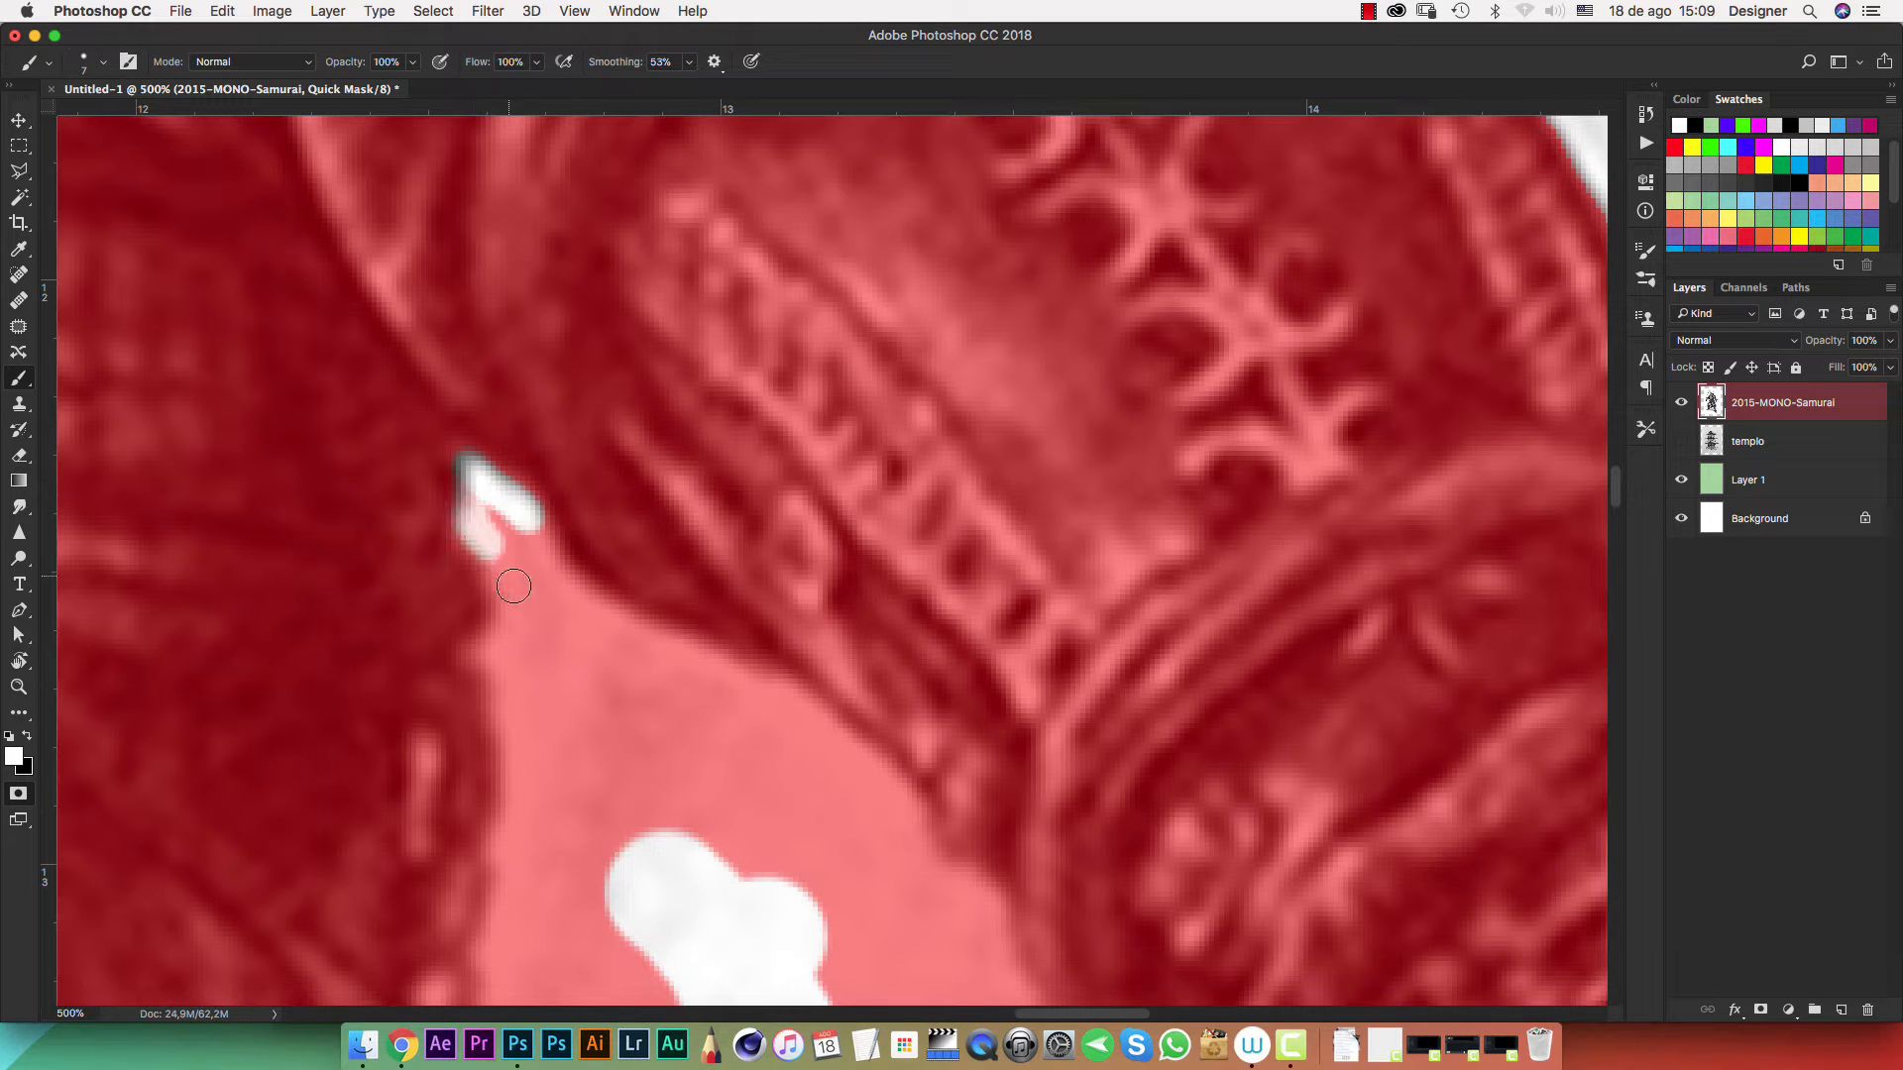
{"action": "left_click_drag", "start_coordinate": [502, 691], "coordinate": [508, 897]}
{"action": "mouse_move", "coordinate": [628, 618]}
{"action": "left_mouse_down"}
{"action": "mouse_move", "coordinate": [623, 428]}
{"action": "mouse_move", "coordinate": [679, 132]}
{"action": "left_mouse_up"}
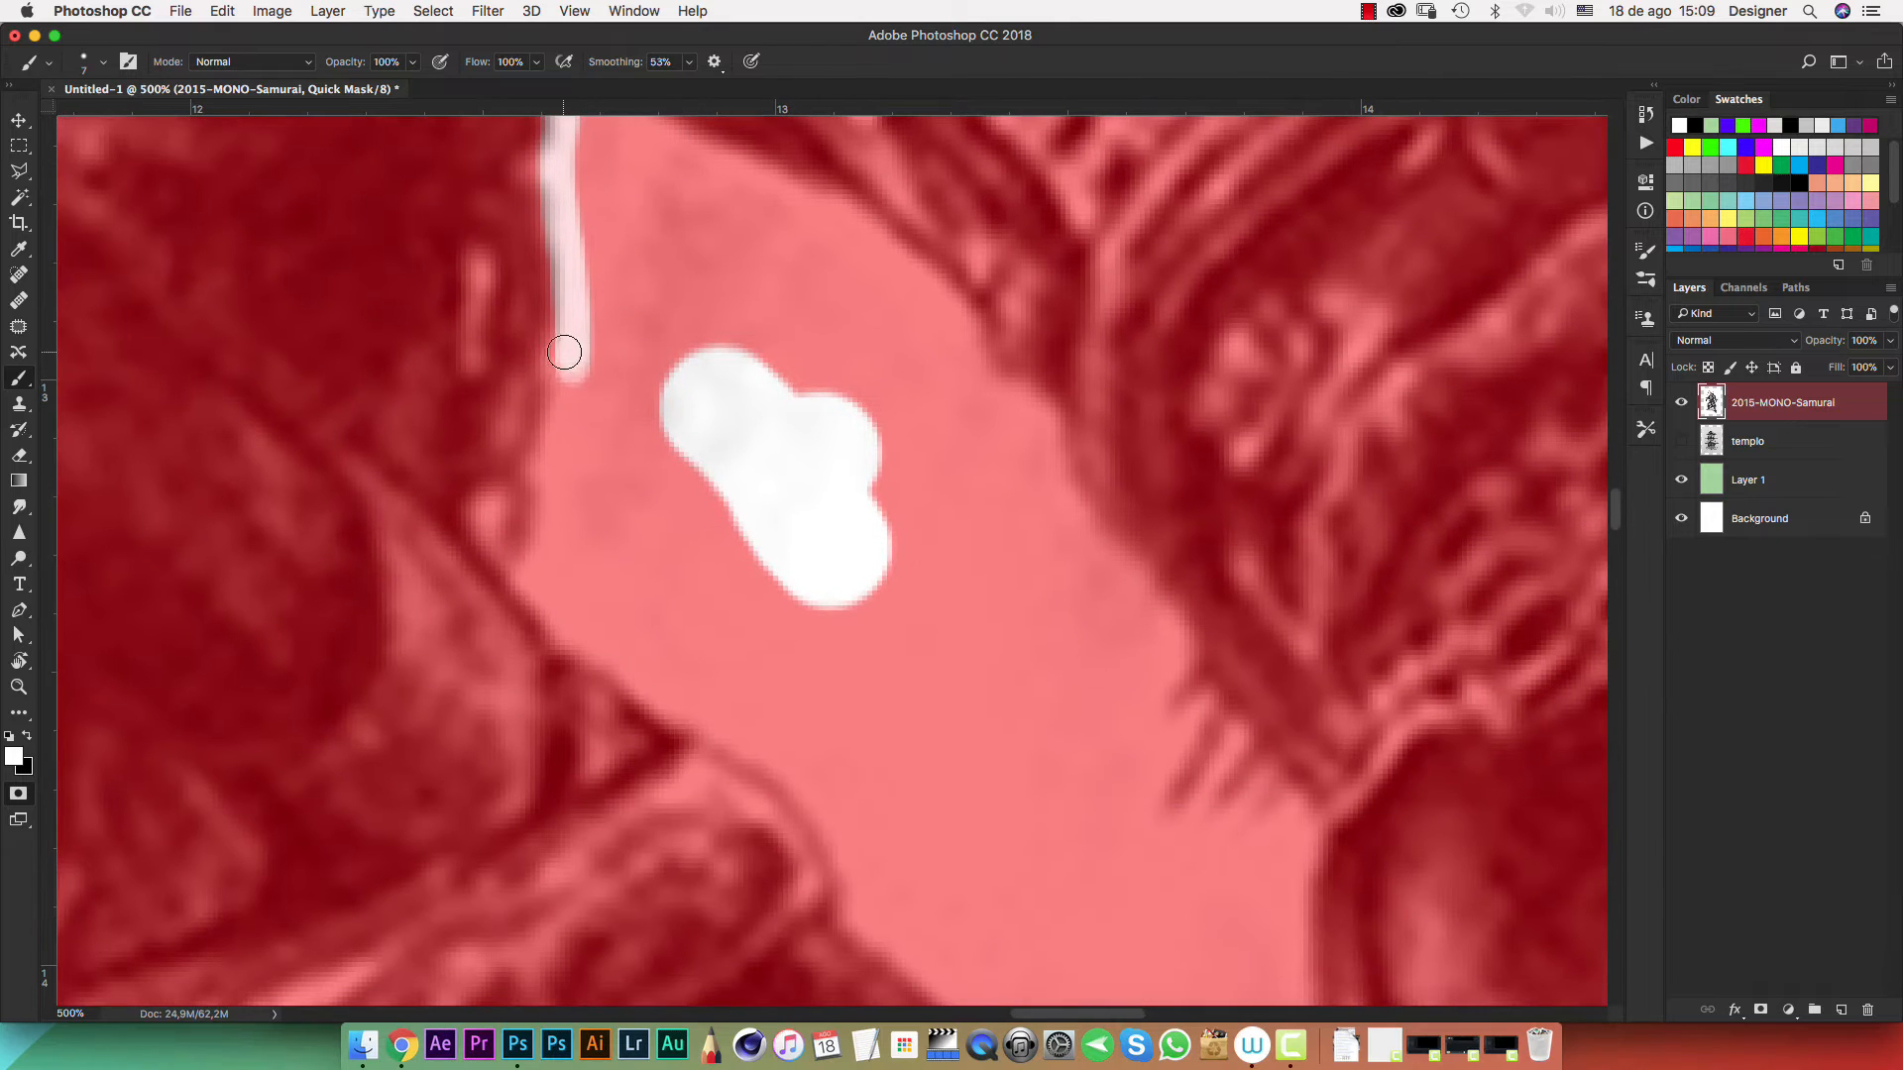
{"action": "left_click_drag", "start_coordinate": [564, 352], "coordinate": [527, 583]}
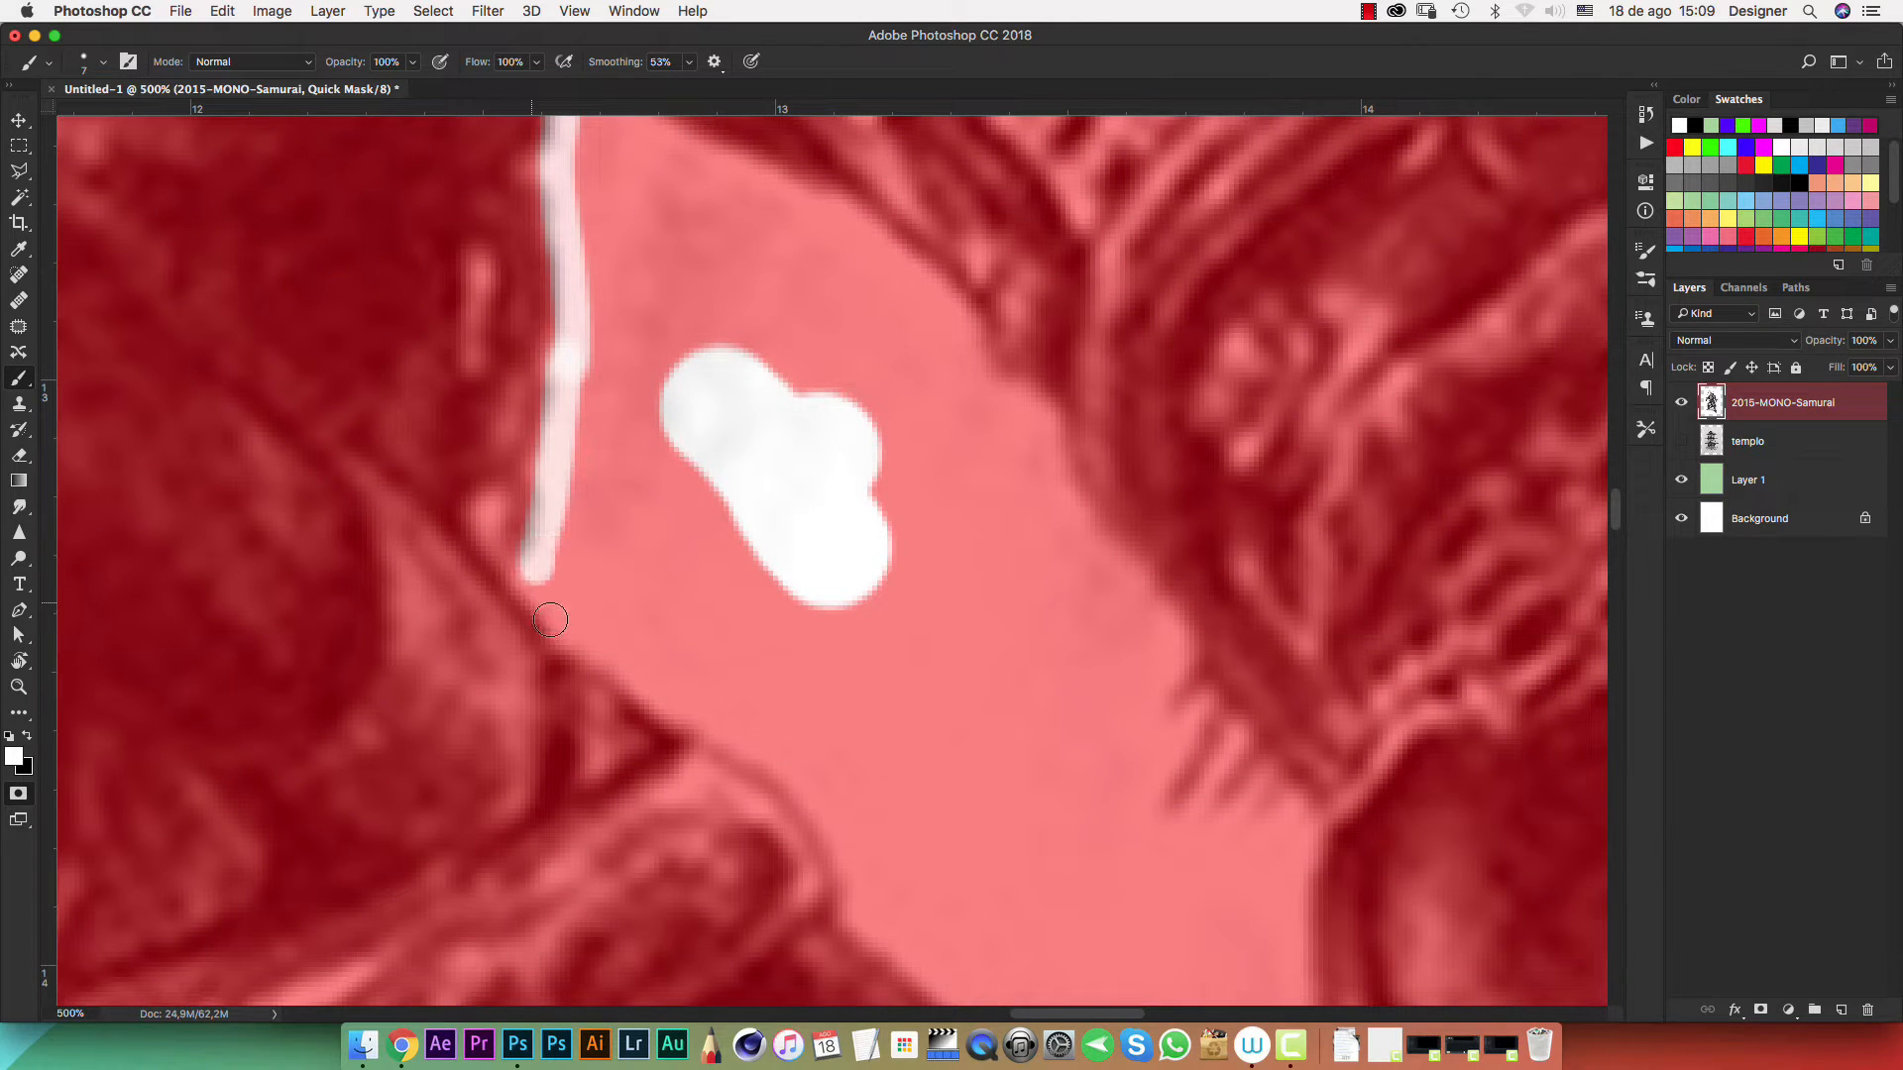
Continue the white outline around the rope end, straight along the scabbard and up the gauntlet past the sleeve's loose hairs
{"action": "mouse_move", "coordinate": [612, 665]}
{"action": "left_mouse_down"}
{"action": "mouse_move", "coordinate": [796, 768]}
{"action": "mouse_move", "coordinate": [844, 836]}
{"action": "mouse_move", "coordinate": [868, 943]}
{"action": "mouse_move", "coordinate": [633, 536]}
{"action": "mouse_move", "coordinate": [585, 626]}
{"action": "left_mouse_up"}
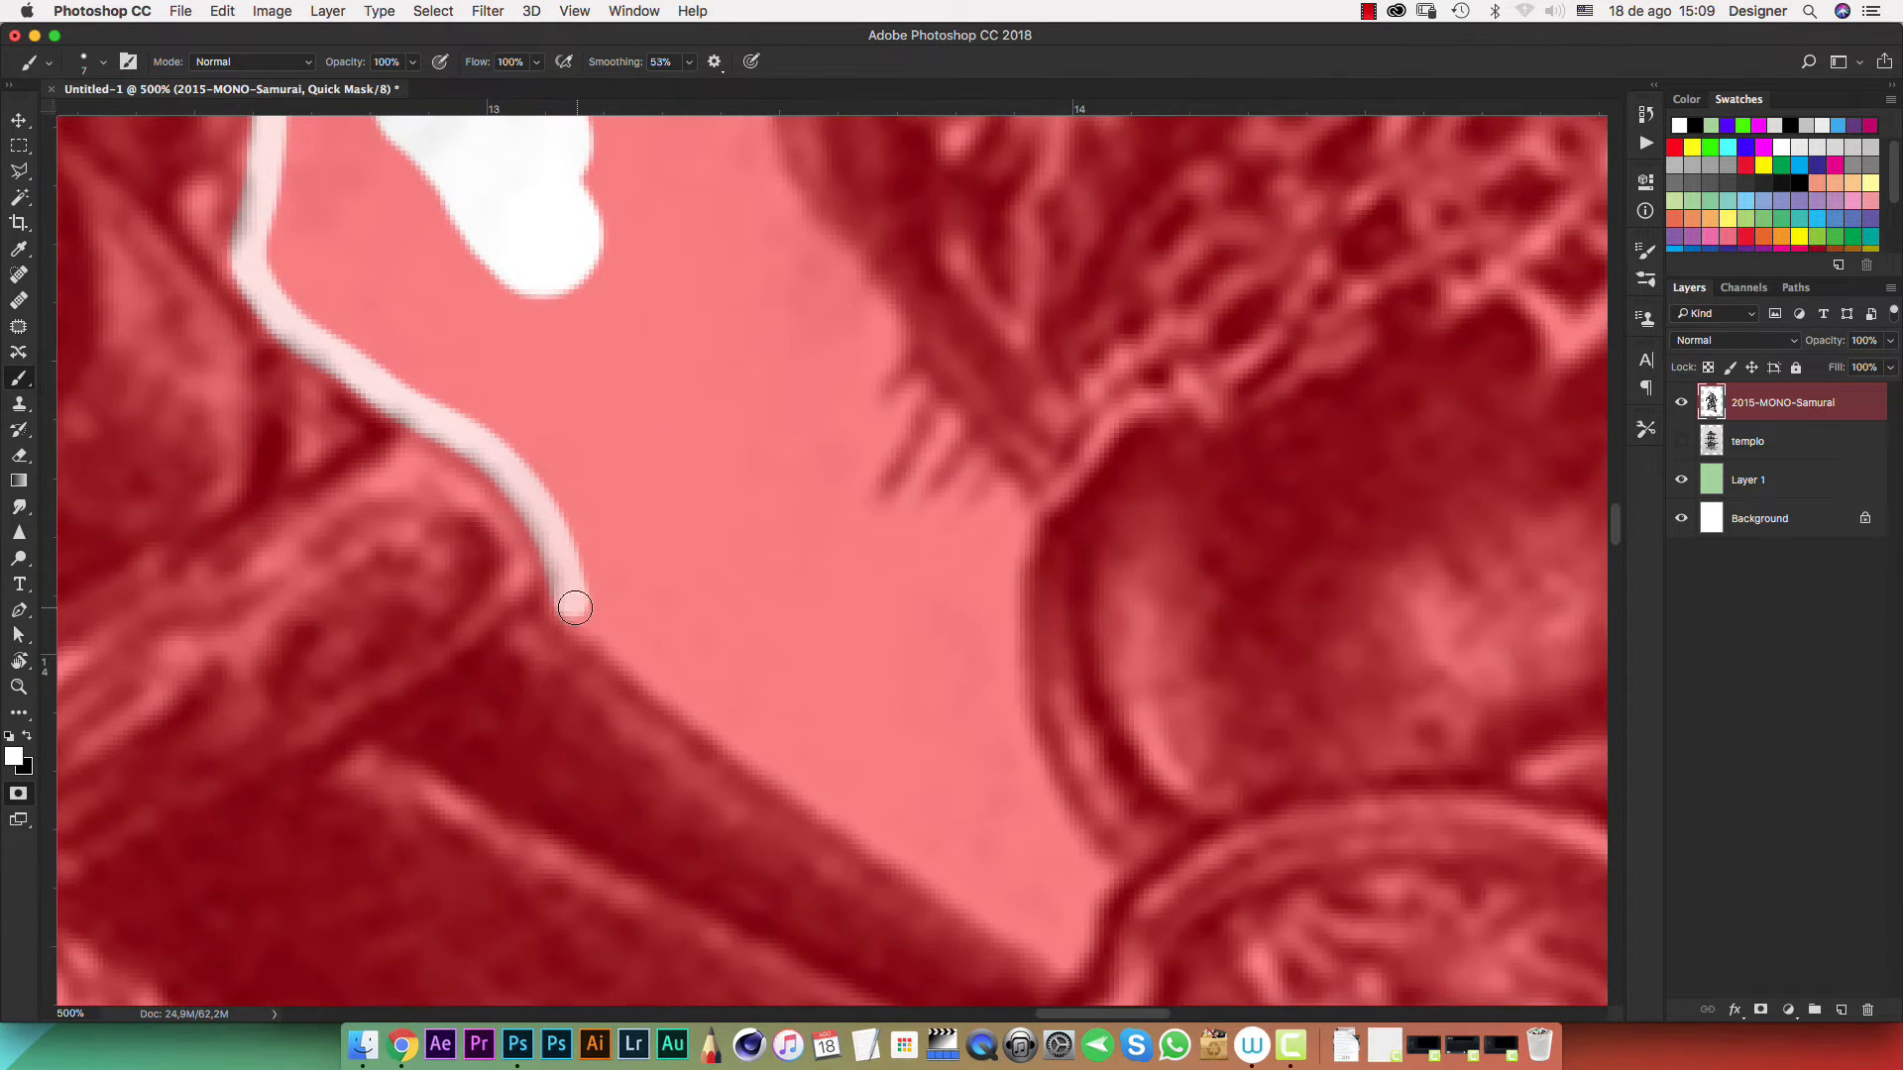
{"action": "left_click", "coordinate": [1067, 962], "text": "shift"}
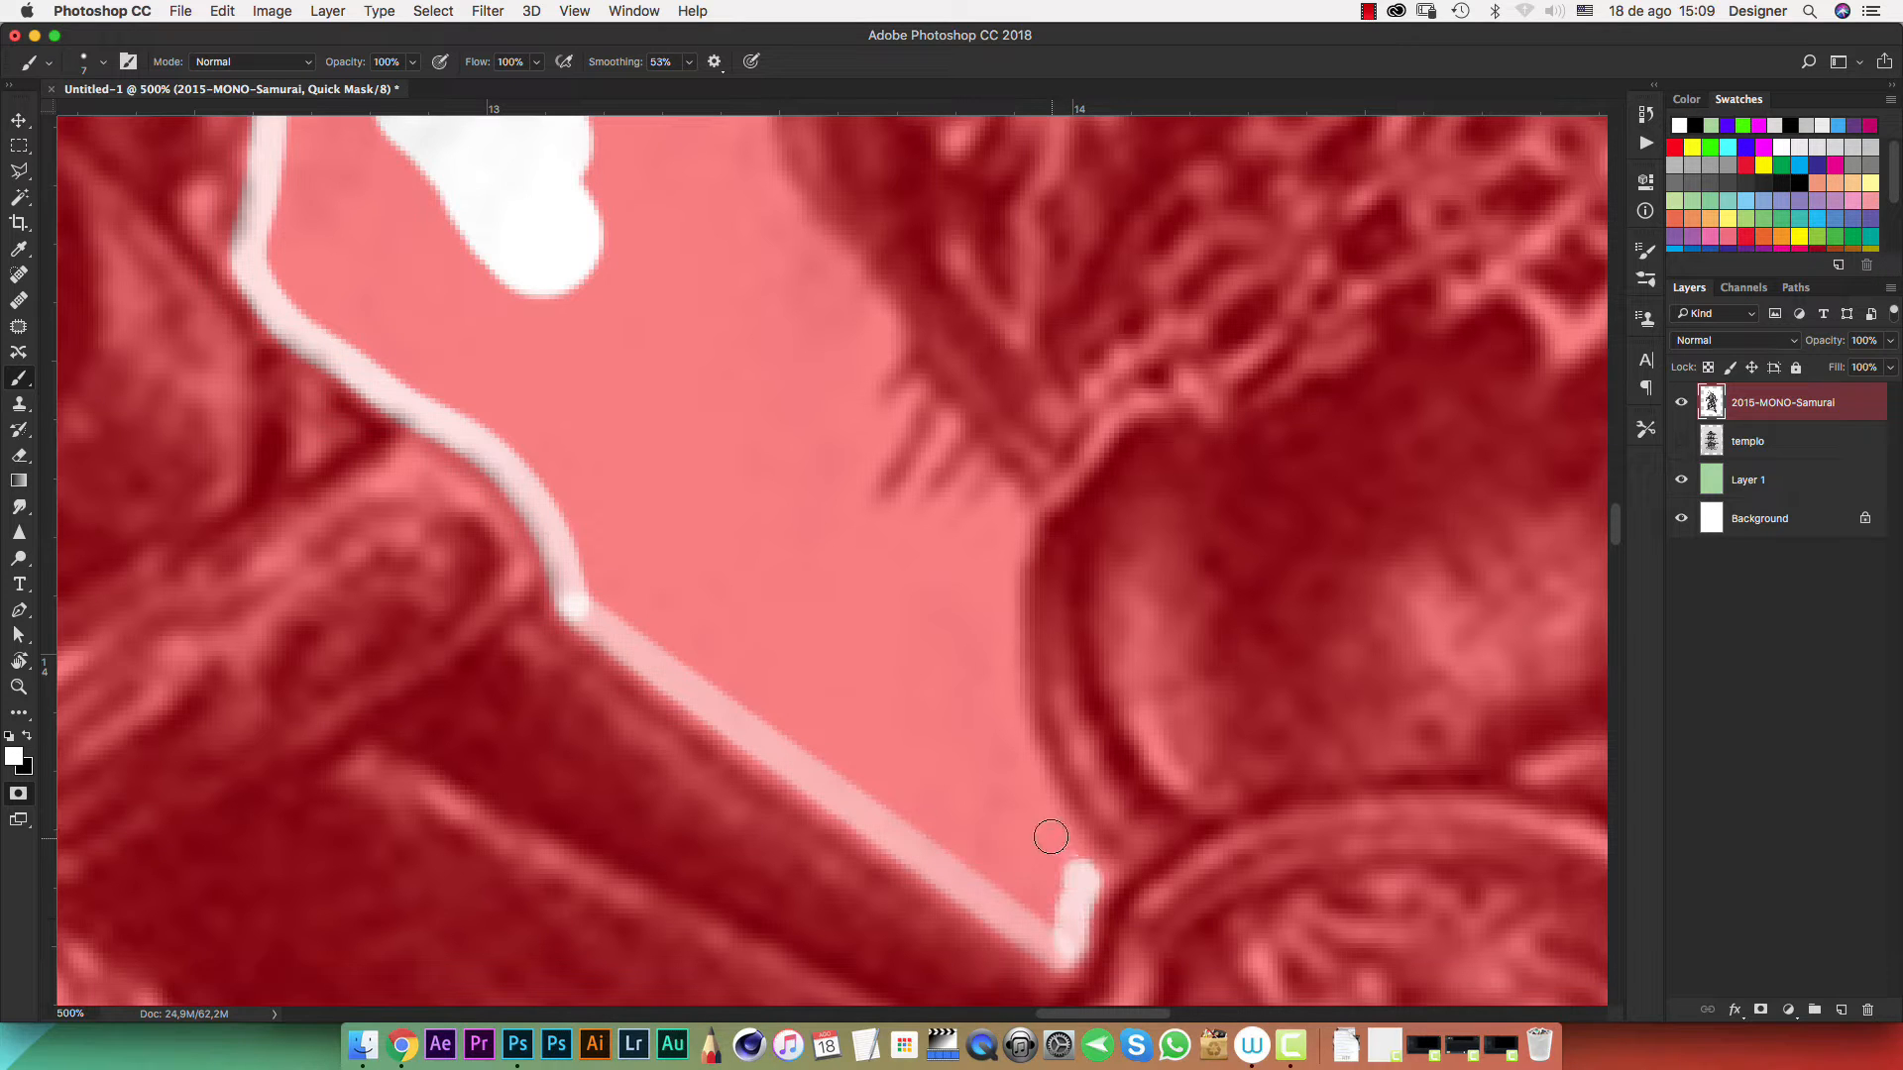
{"action": "mouse_move", "coordinate": [1050, 837]}
{"action": "left_mouse_down"}
{"action": "mouse_move", "coordinate": [986, 660]}
{"action": "mouse_move", "coordinate": [1013, 493]}
{"action": "mouse_move", "coordinate": [988, 517]}
{"action": "mouse_move", "coordinate": [960, 716]}
{"action": "left_mouse_up"}
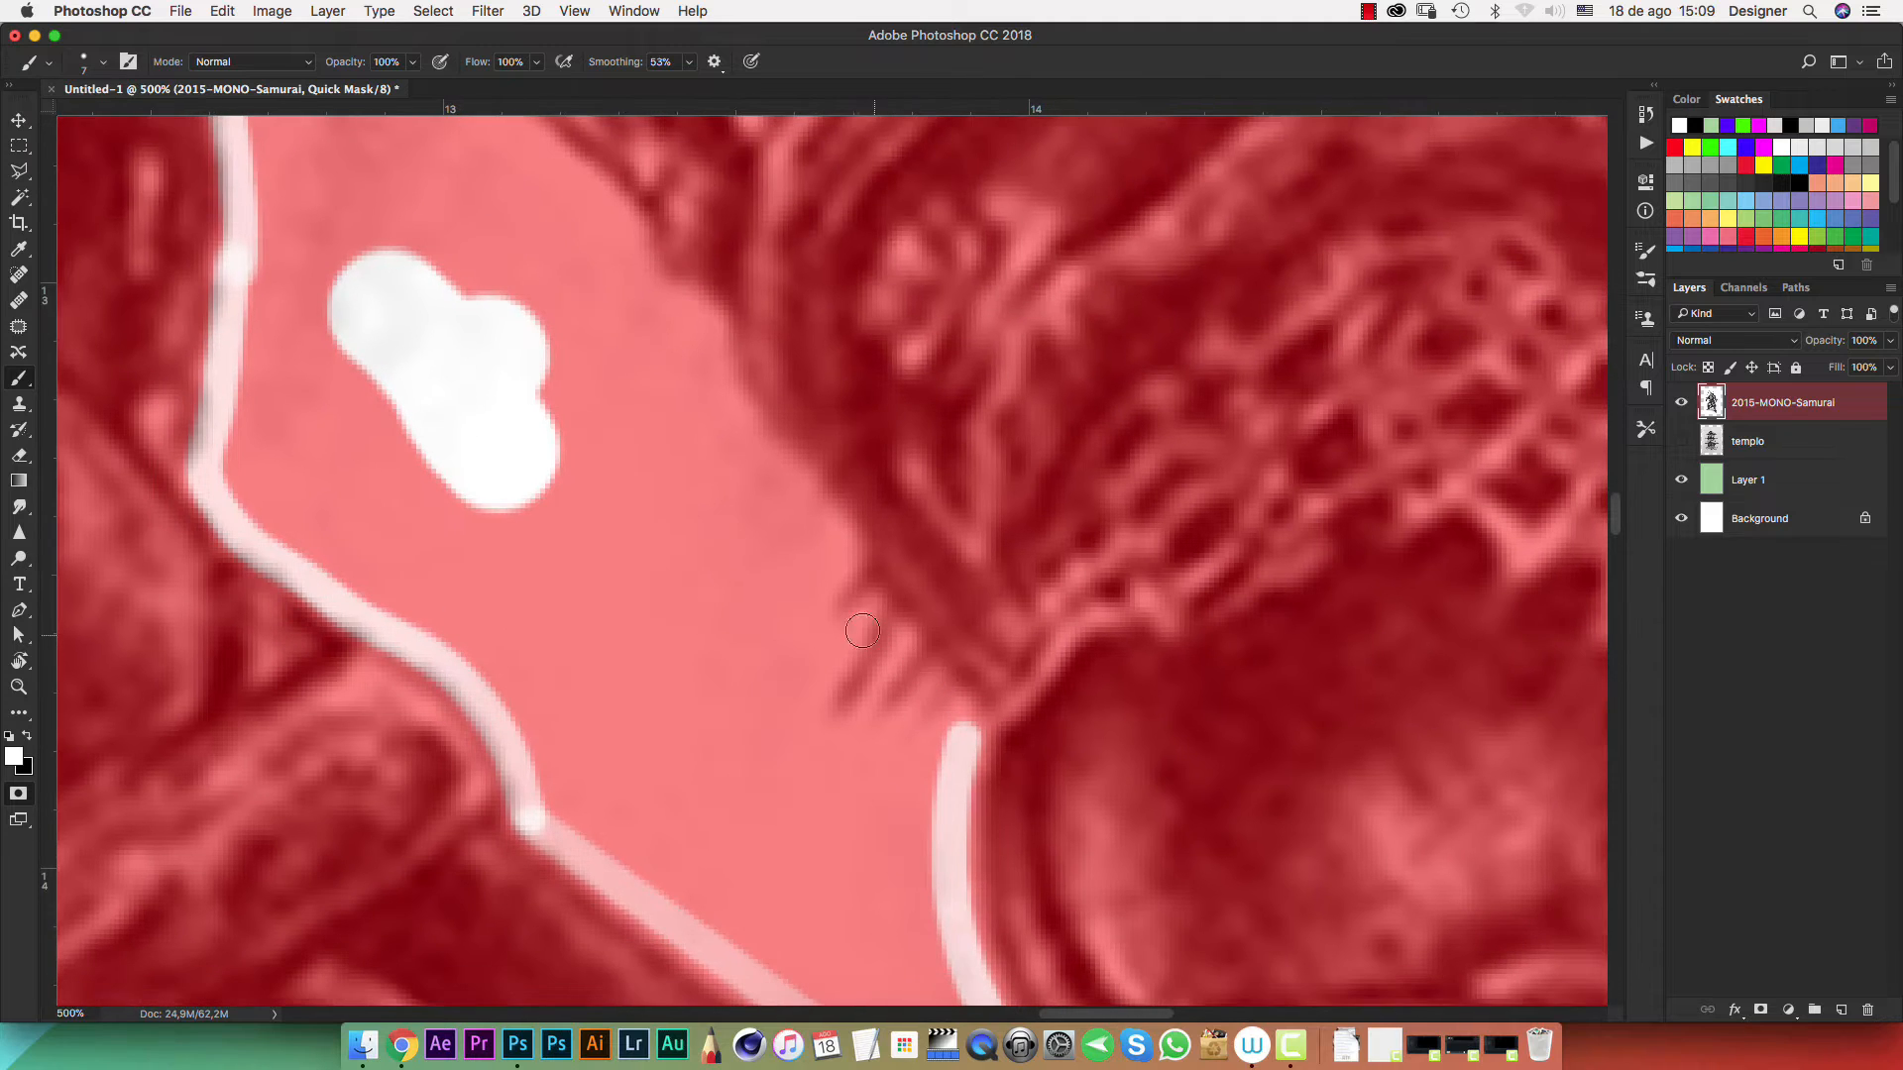
{"action": "left_click_drag", "start_coordinate": [851, 558], "coordinate": [887, 649]}
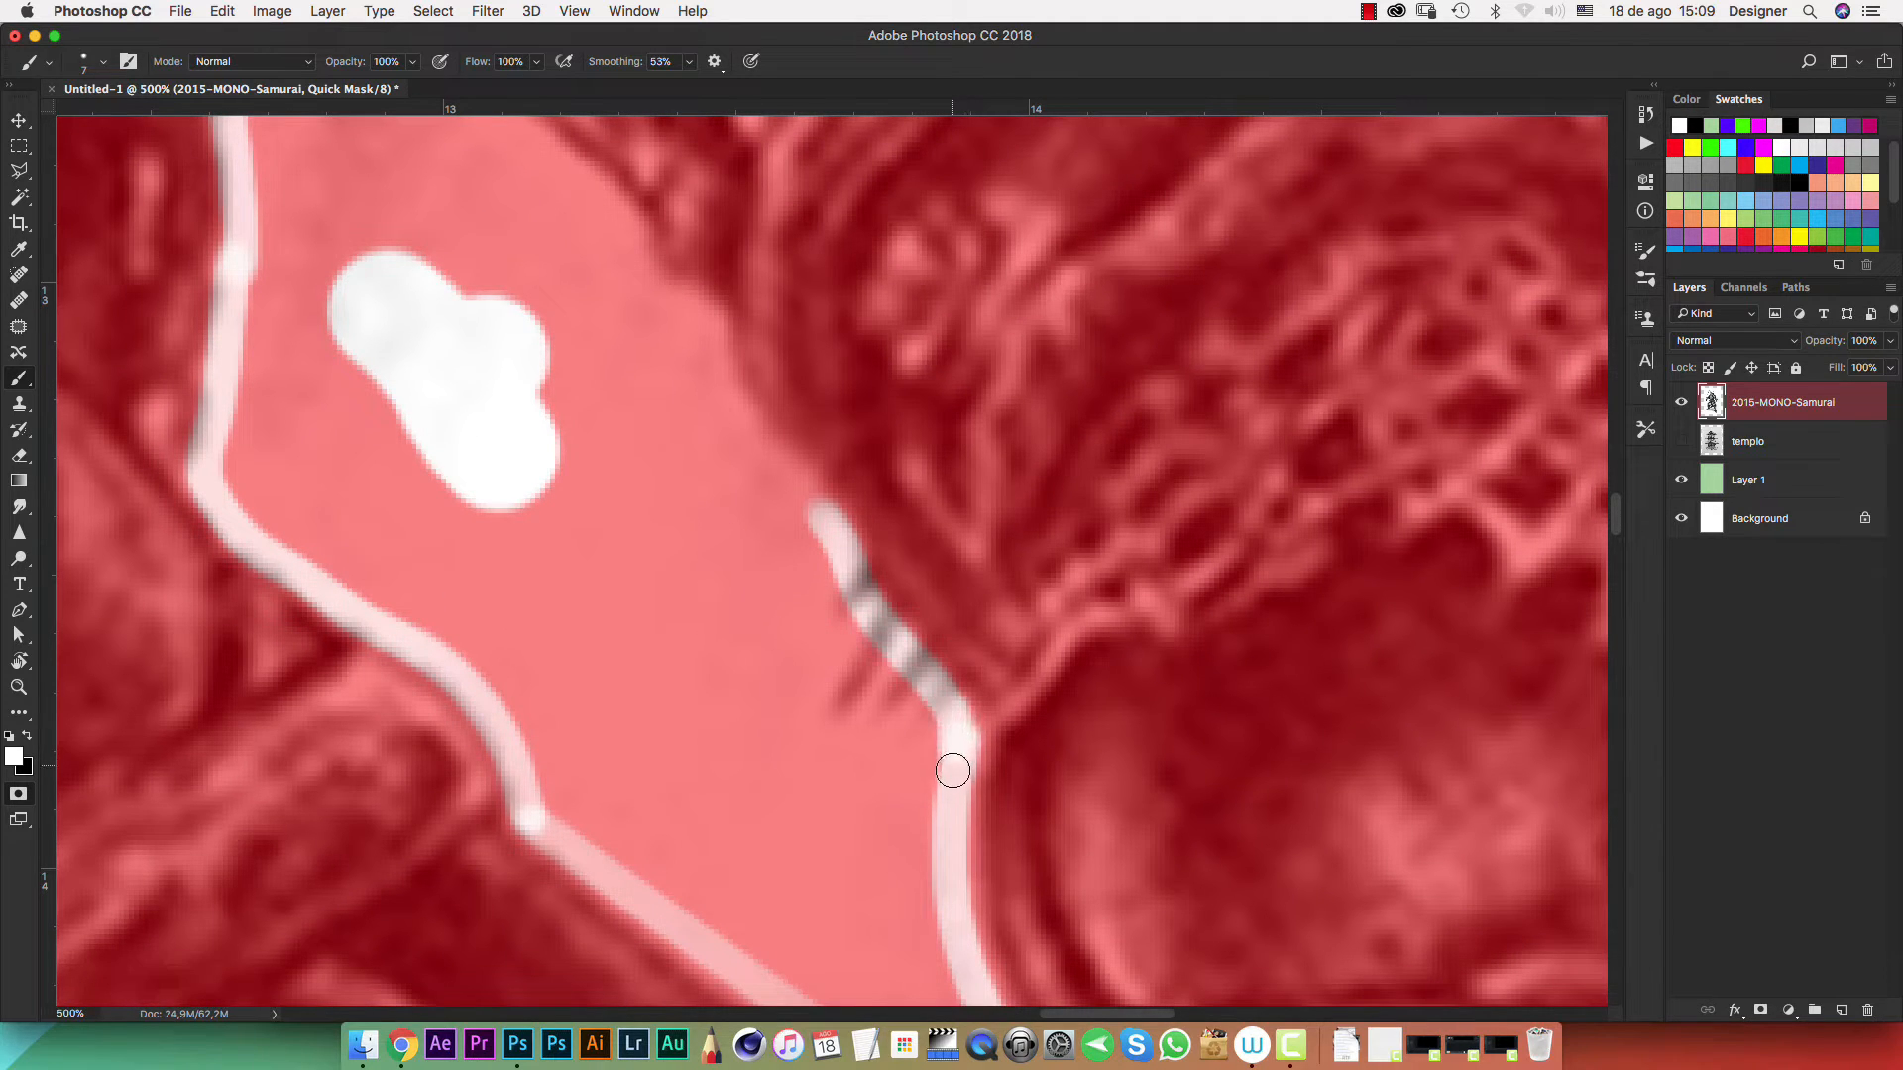
Close the gap's white outline along the armoured sleeve from the upper corner, undoing and redrawing the first stroke
{"action": "left_click_drag", "start_coordinate": [773, 526], "coordinate": [868, 740]}
{"action": "mouse_move", "coordinate": [799, 622]}
{"action": "left_mouse_down"}
{"action": "mouse_move", "coordinate": [823, 704]}
{"action": "mouse_move", "coordinate": [872, 743]}
{"action": "left_mouse_up"}
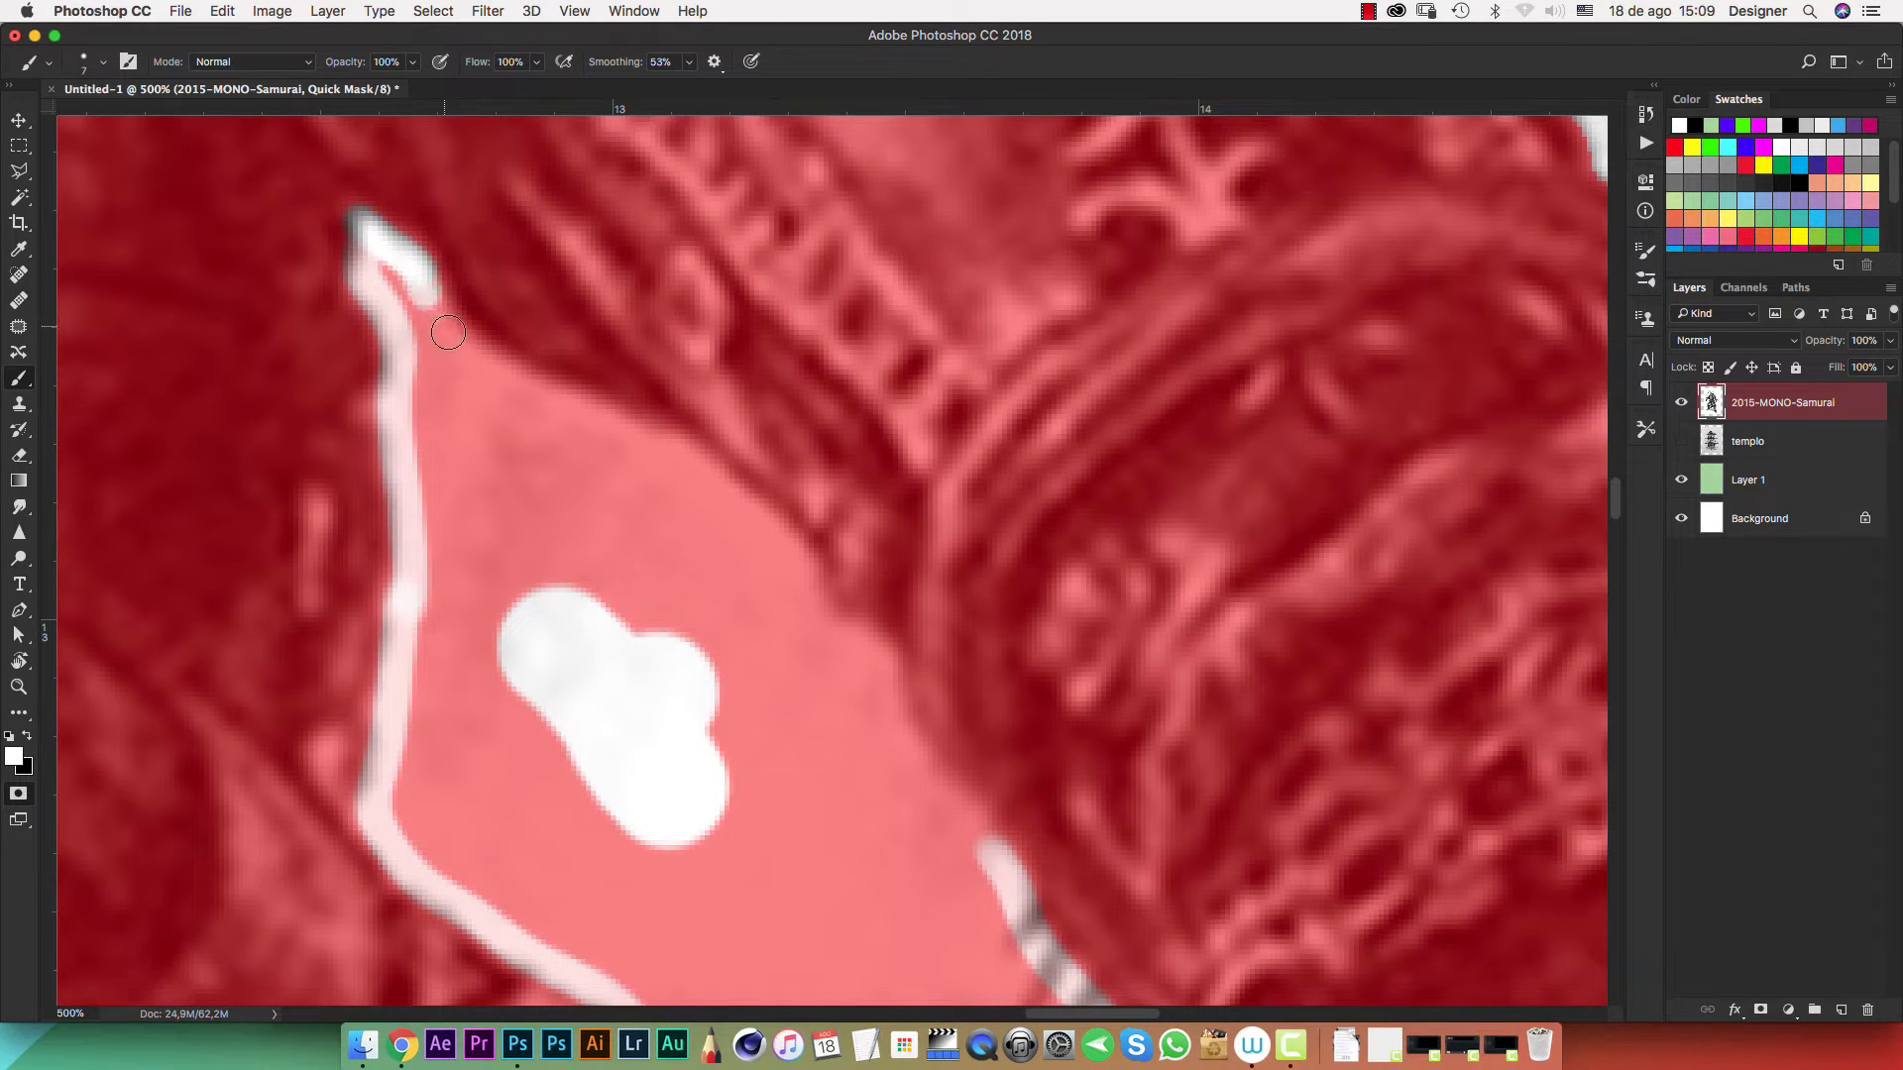
{"action": "key", "text": "super+z"}
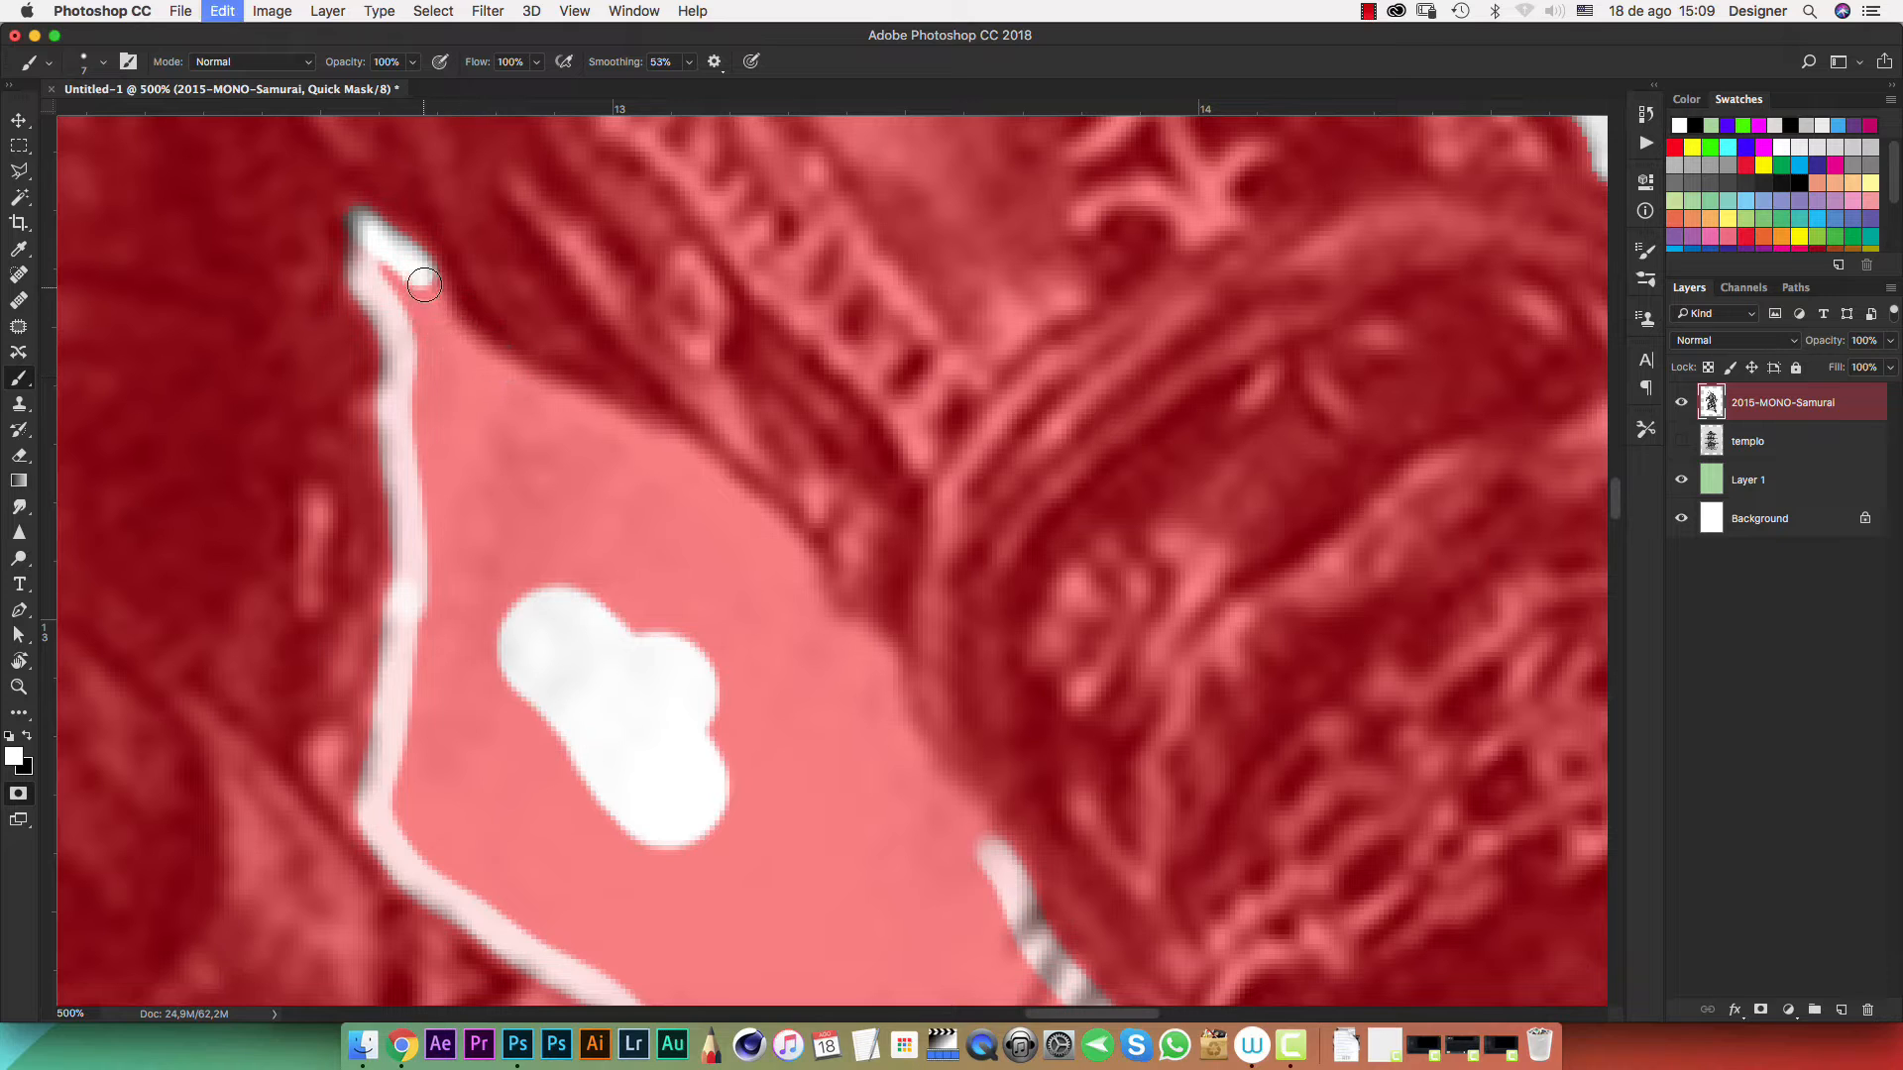
{"action": "left_click_drag", "start_coordinate": [474, 363], "coordinate": [525, 392]}
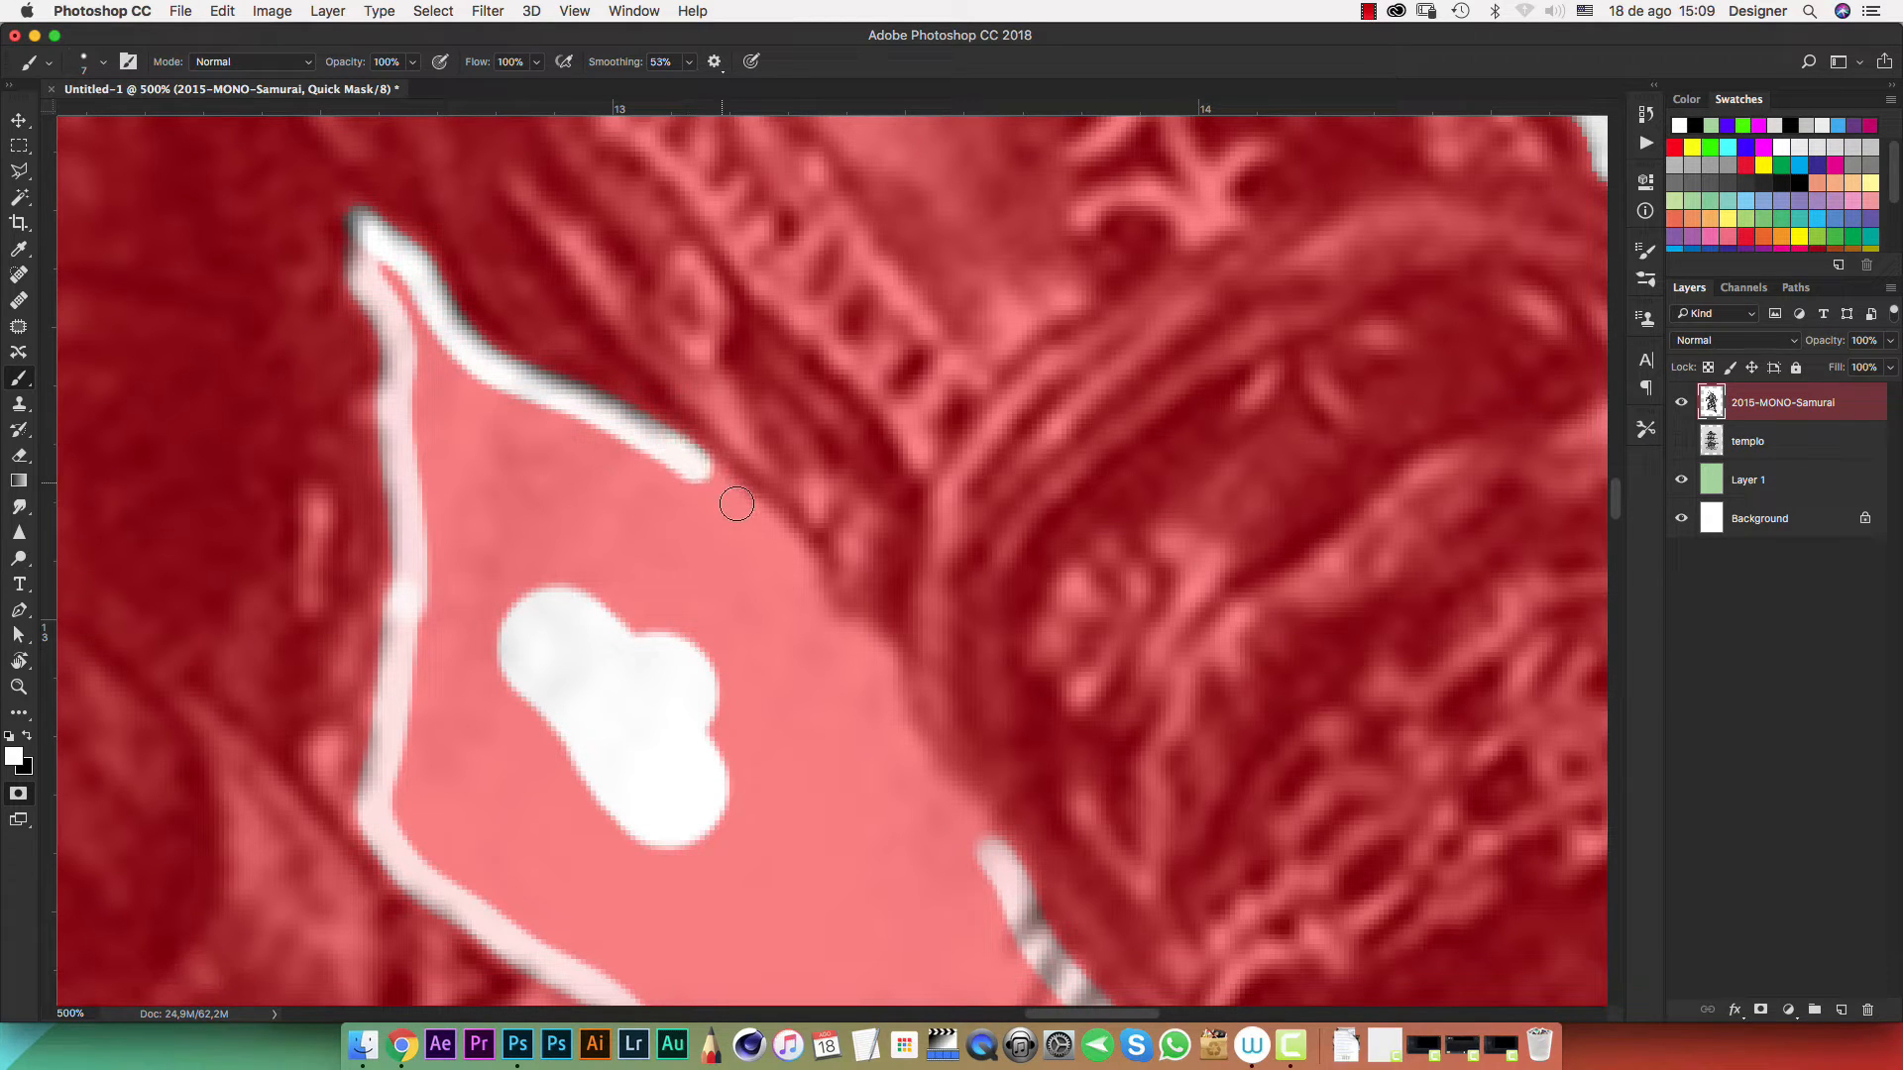
{"action": "left_click_drag", "start_coordinate": [736, 504], "coordinate": [772, 537]}
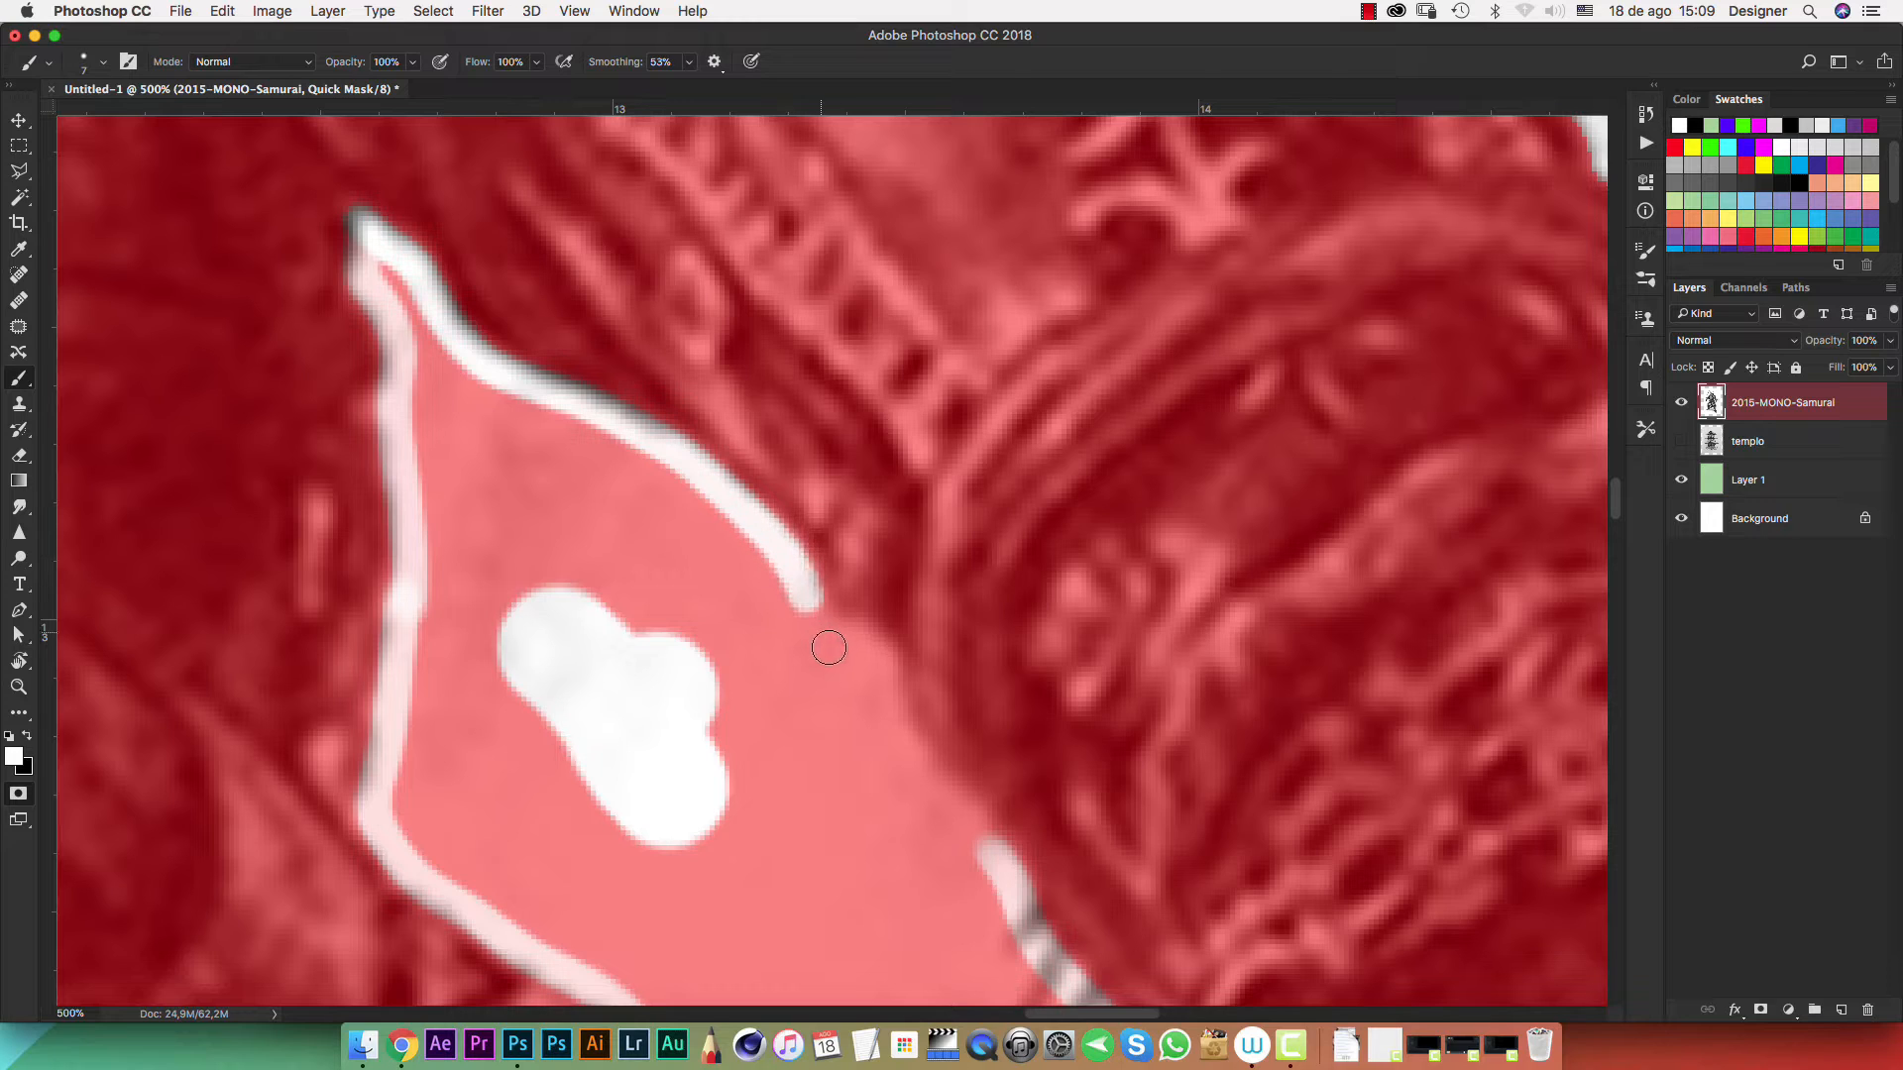
{"action": "mouse_move", "coordinate": [894, 693]}
{"action": "left_mouse_down"}
{"action": "mouse_move", "coordinate": [910, 762]}
{"action": "mouse_move", "coordinate": [996, 850]}
{"action": "left_mouse_up"}
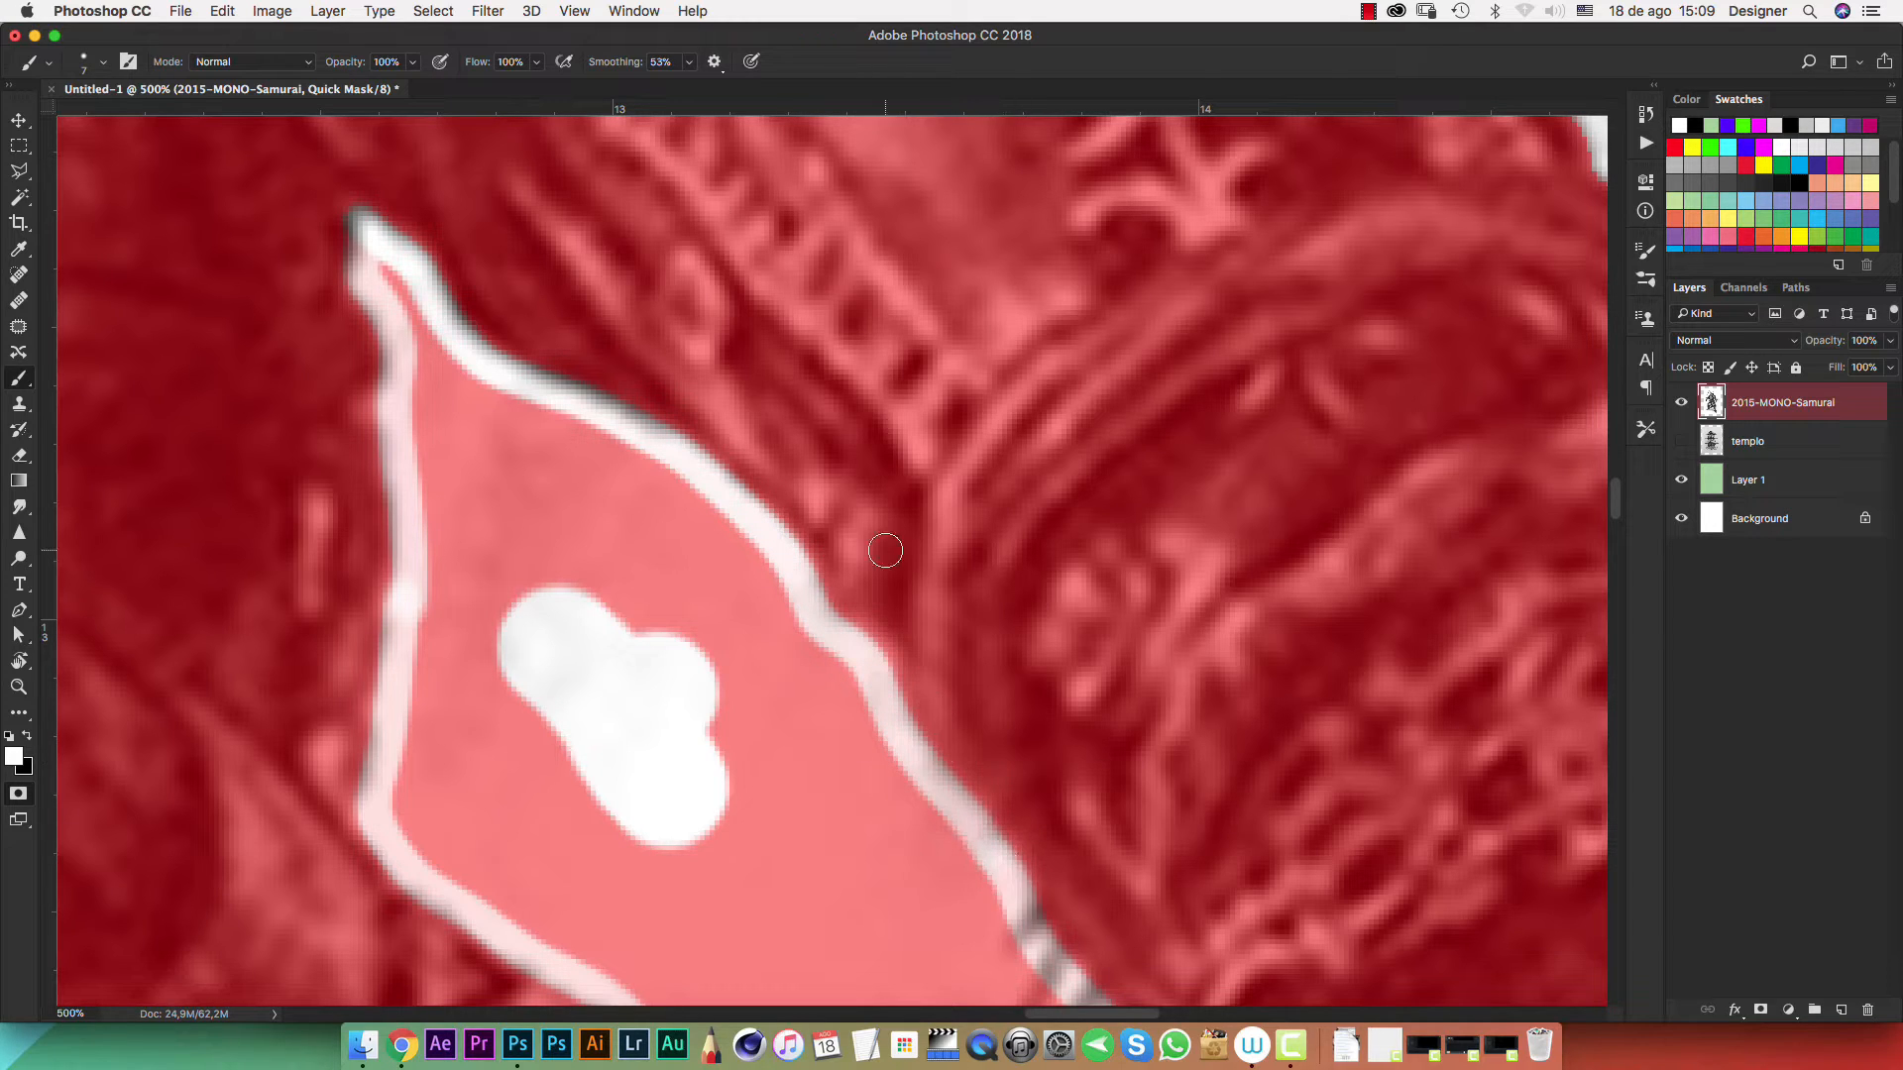
{"action": "key", "text": "super+minus"}
{"action": "key", "text": "super+minus"}
{"action": "key", "text": "super+minus"}
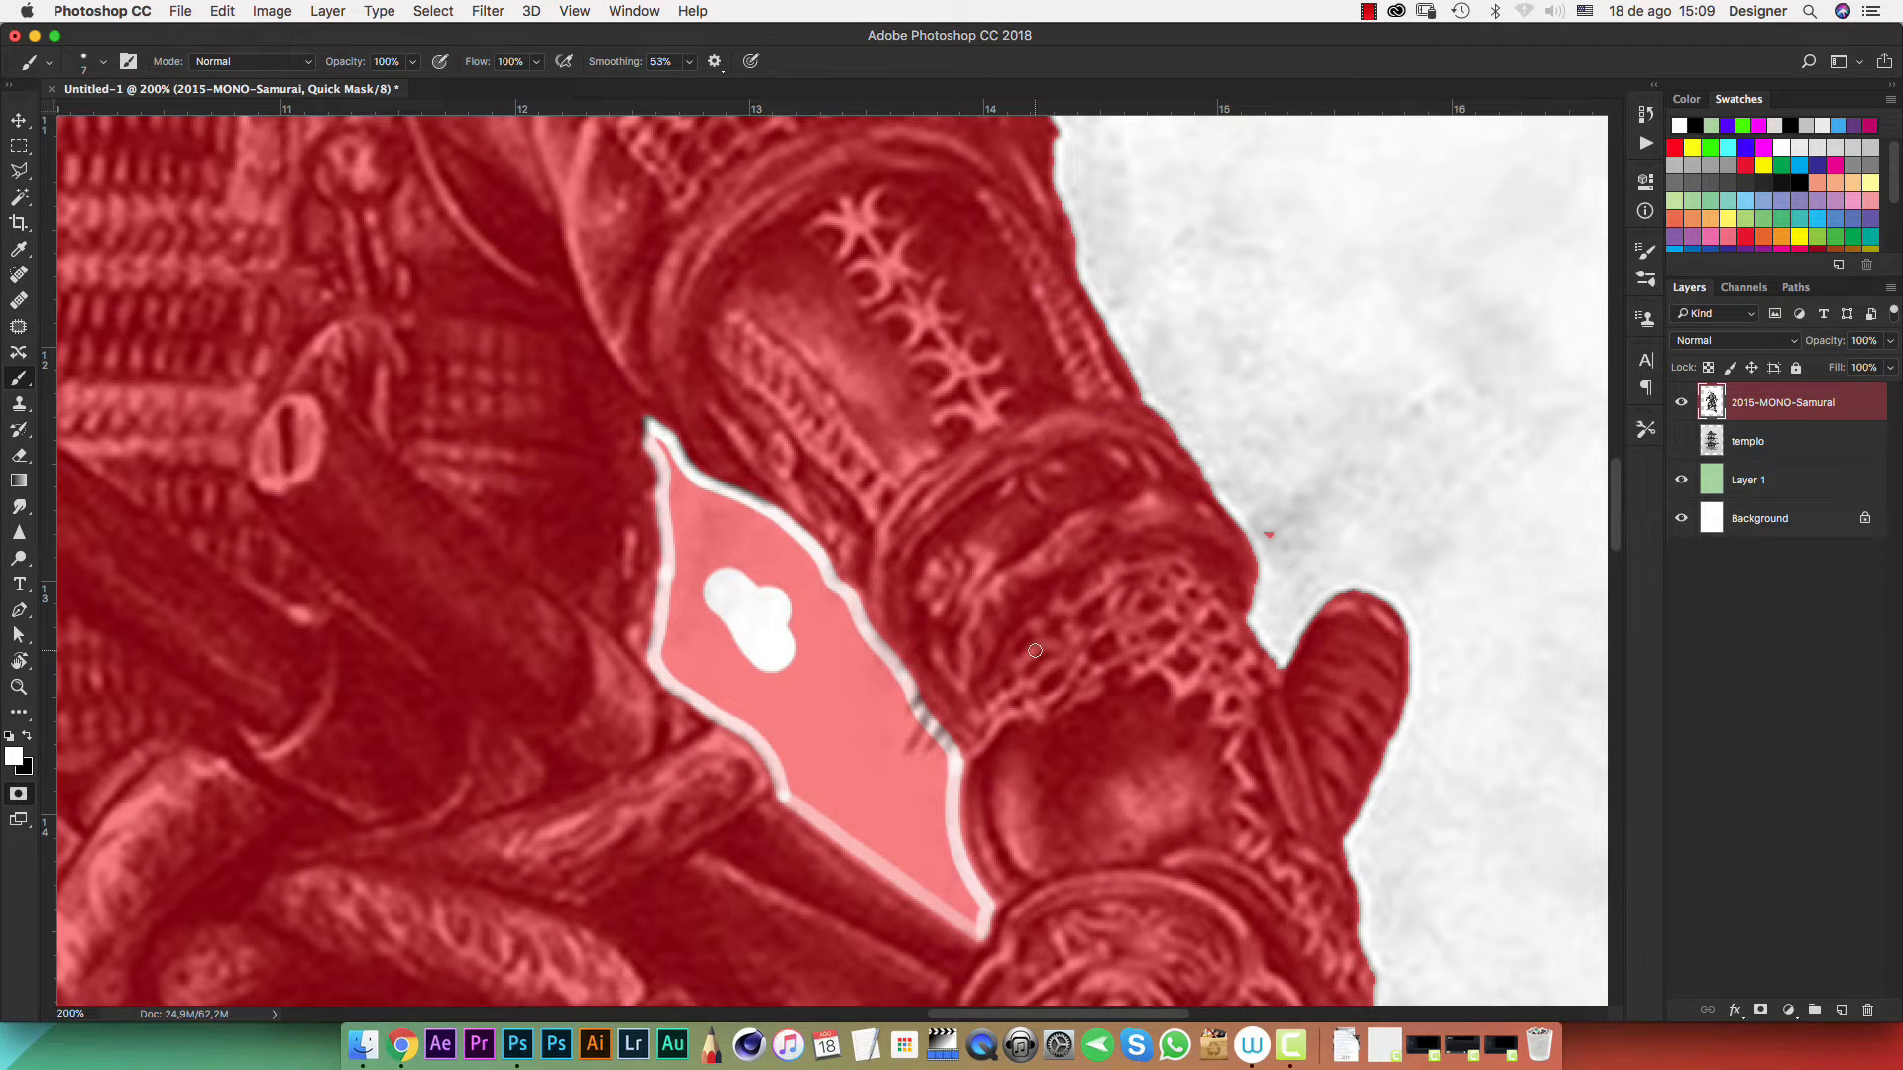
Enlarge the brush to 30 px and paint white over most of the arm gap's interior, following the torso-side outline
{"action": "mouse_move", "coordinate": [734, 625]}
{"action": "left_mouse_down"}
{"action": "mouse_move", "coordinate": [708, 552]}
{"action": "mouse_move", "coordinate": [717, 643]}
{"action": "left_mouse_up"}
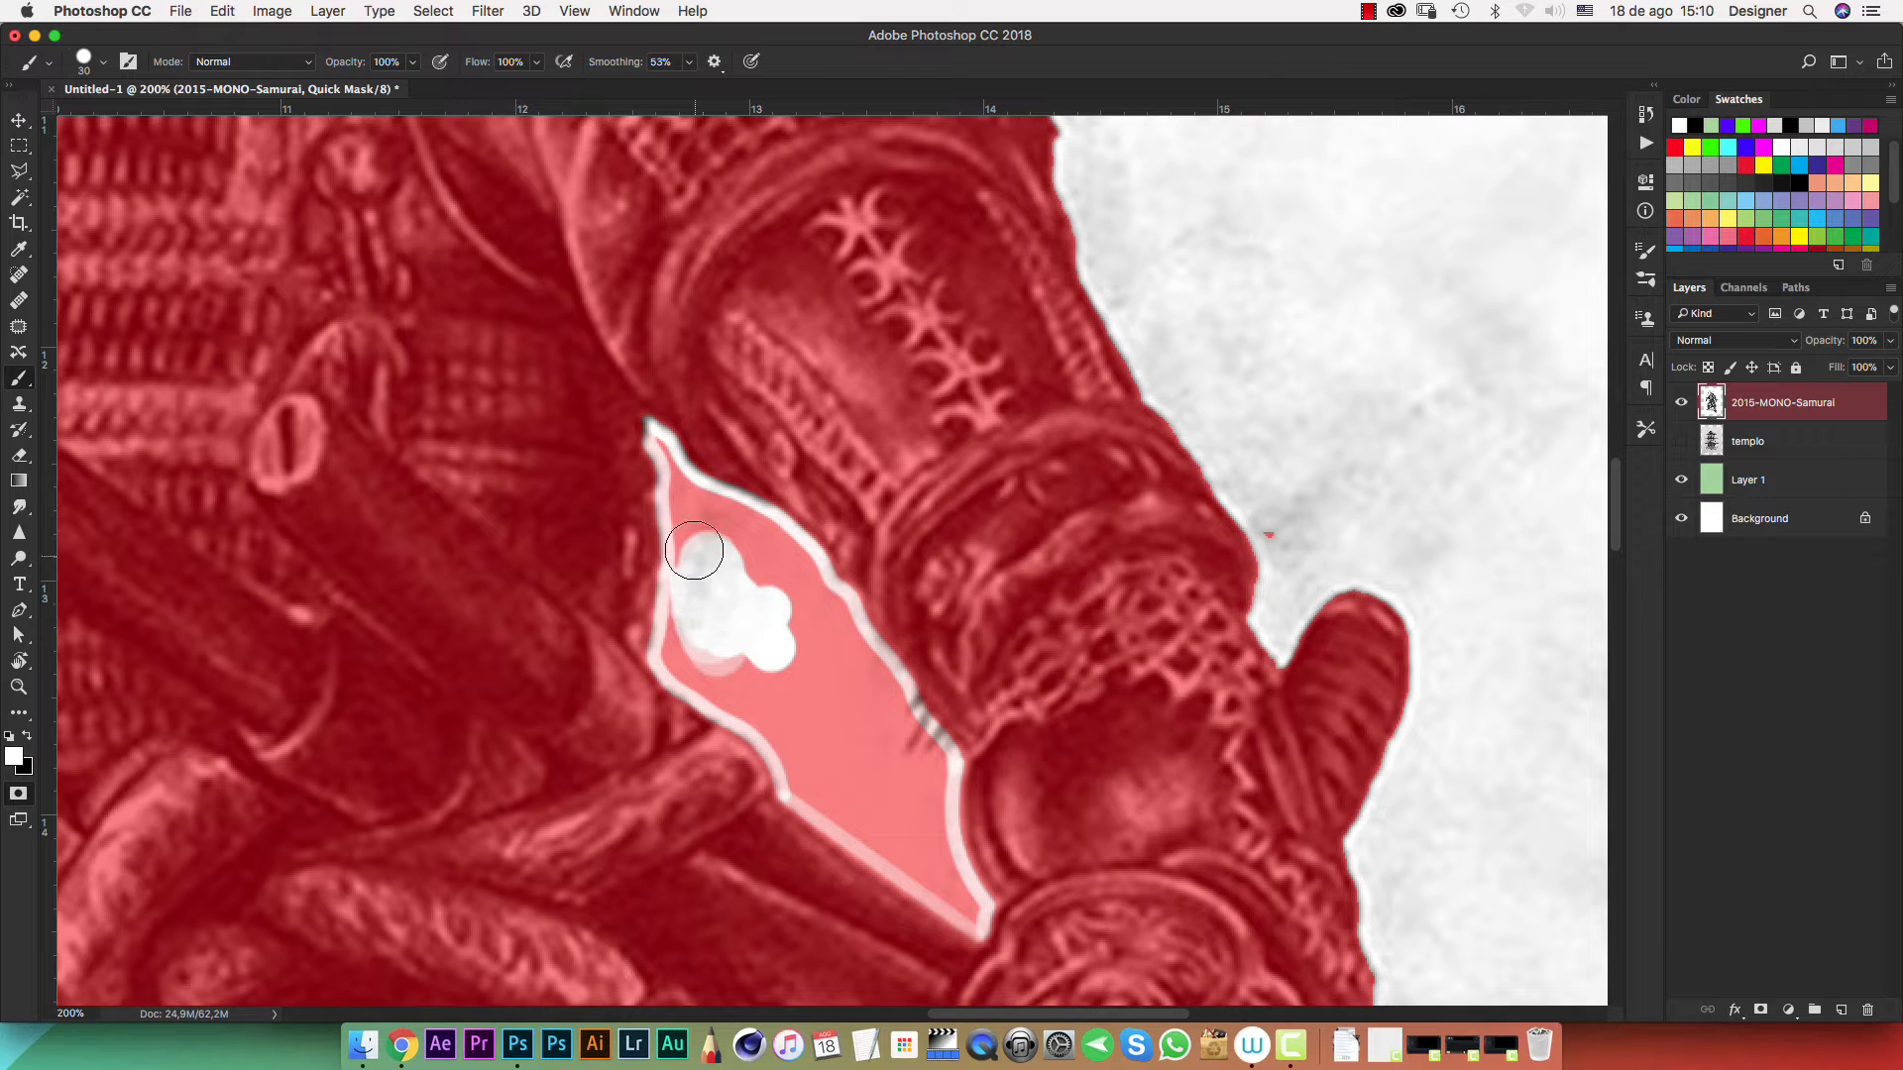
{"action": "mouse_move", "coordinate": [724, 547]}
{"action": "left_mouse_down"}
{"action": "mouse_move", "coordinate": [802, 671]}
{"action": "mouse_move", "coordinate": [800, 698]}
{"action": "mouse_move", "coordinate": [719, 678]}
{"action": "left_mouse_up"}
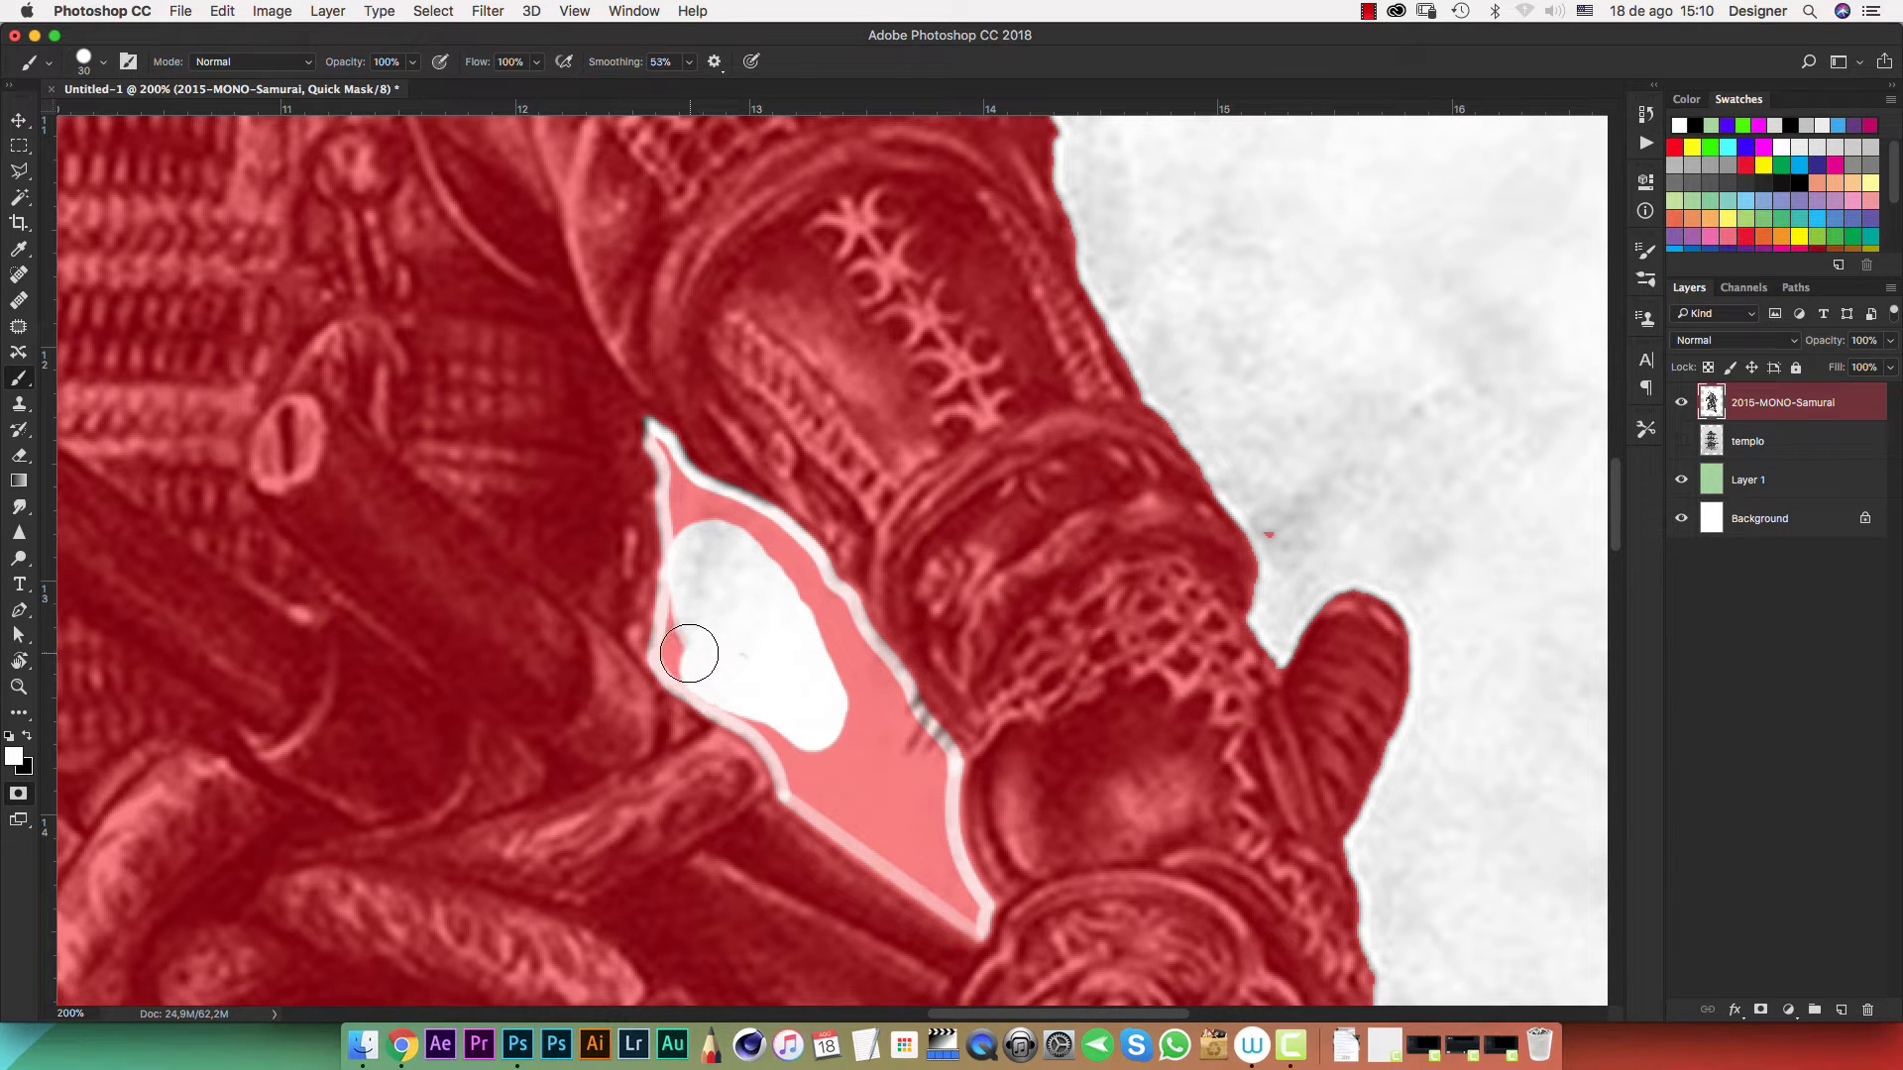
{"action": "mouse_move", "coordinate": [740, 541]}
{"action": "left_mouse_down"}
{"action": "mouse_move", "coordinate": [818, 656]}
{"action": "mouse_move", "coordinate": [874, 813]}
{"action": "mouse_move", "coordinate": [813, 772]}
{"action": "mouse_move", "coordinate": [782, 683]}
{"action": "left_mouse_up"}
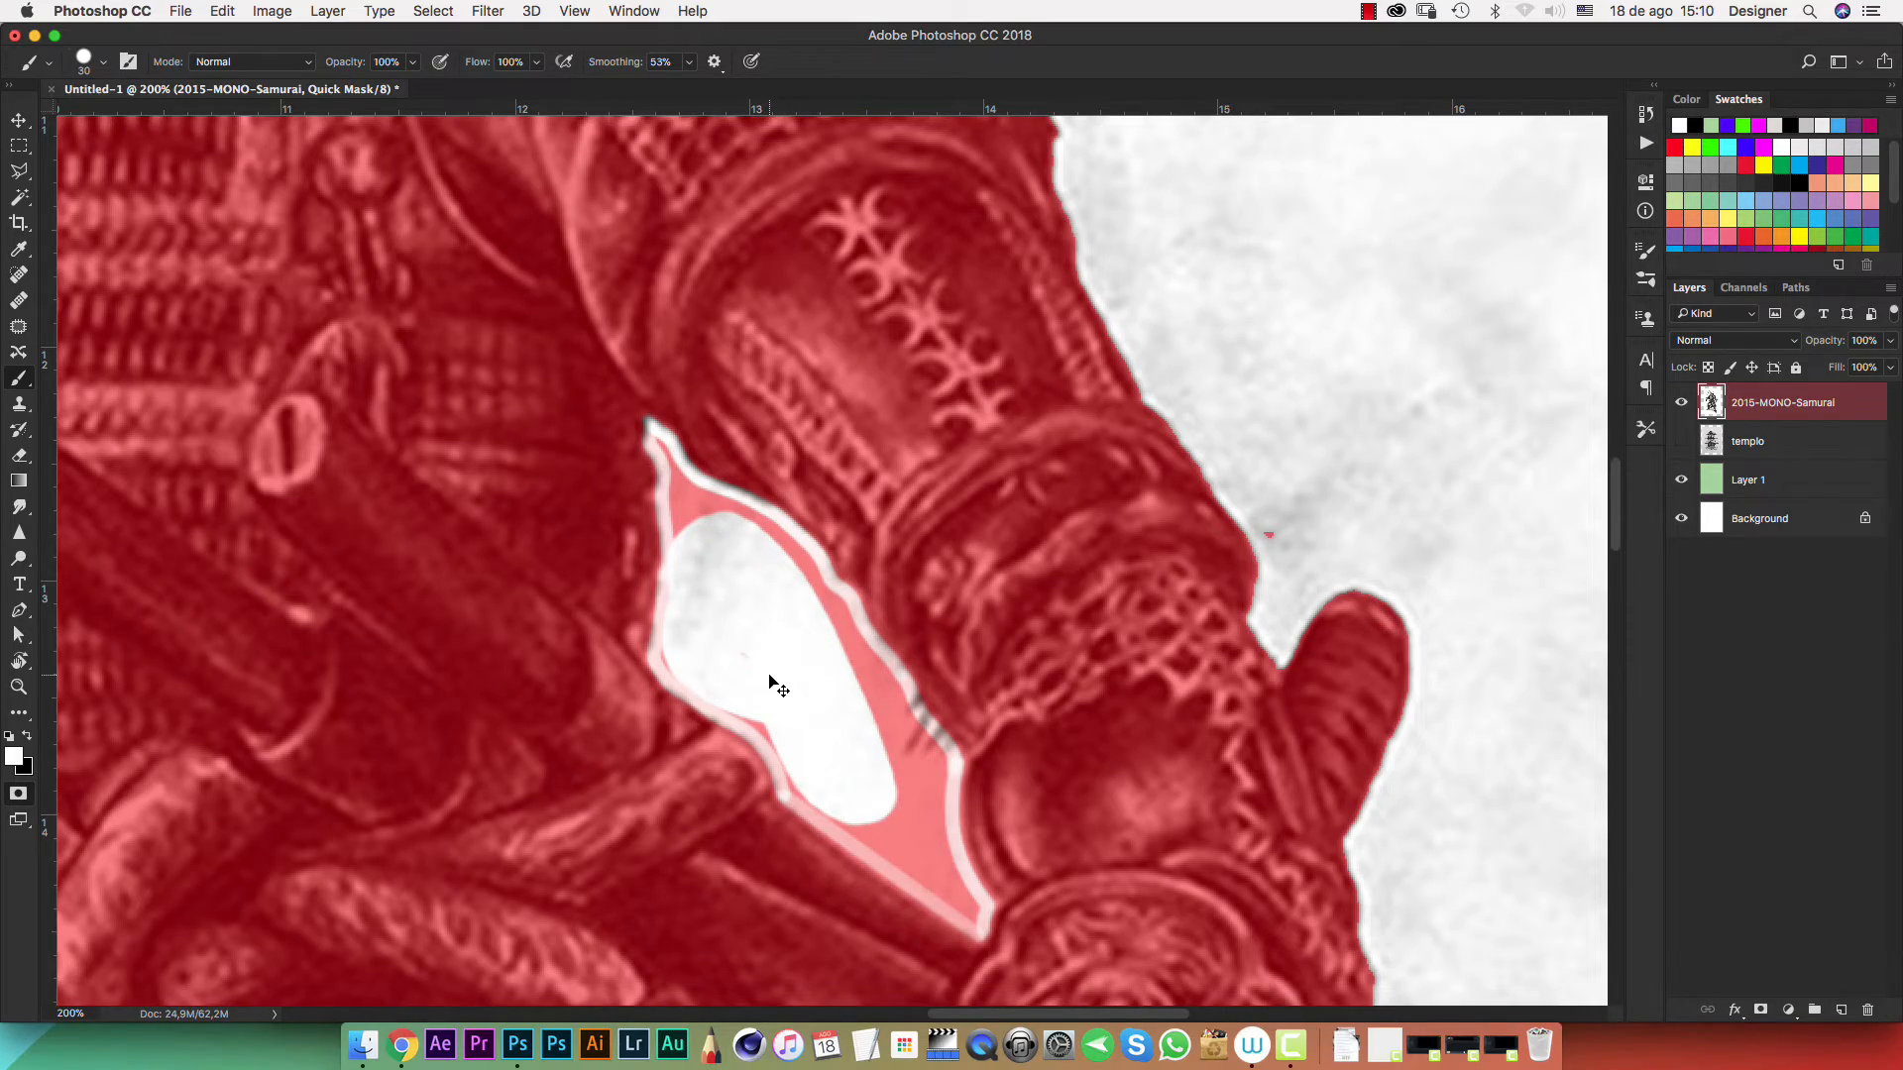
Turn off the brush's Transfer option and paint white along the arm gap's edge against the upper part of the armoured sleeve
{"action": "scroll", "coordinate": [770, 677], "scroll_direction": "up", "scroll_amount": 4}
{"action": "left_click_drag", "start_coordinate": [933, 812], "coordinate": [951, 369]}
{"action": "scroll", "coordinate": [951, 370], "scroll_direction": "down", "scroll_amount": 1}
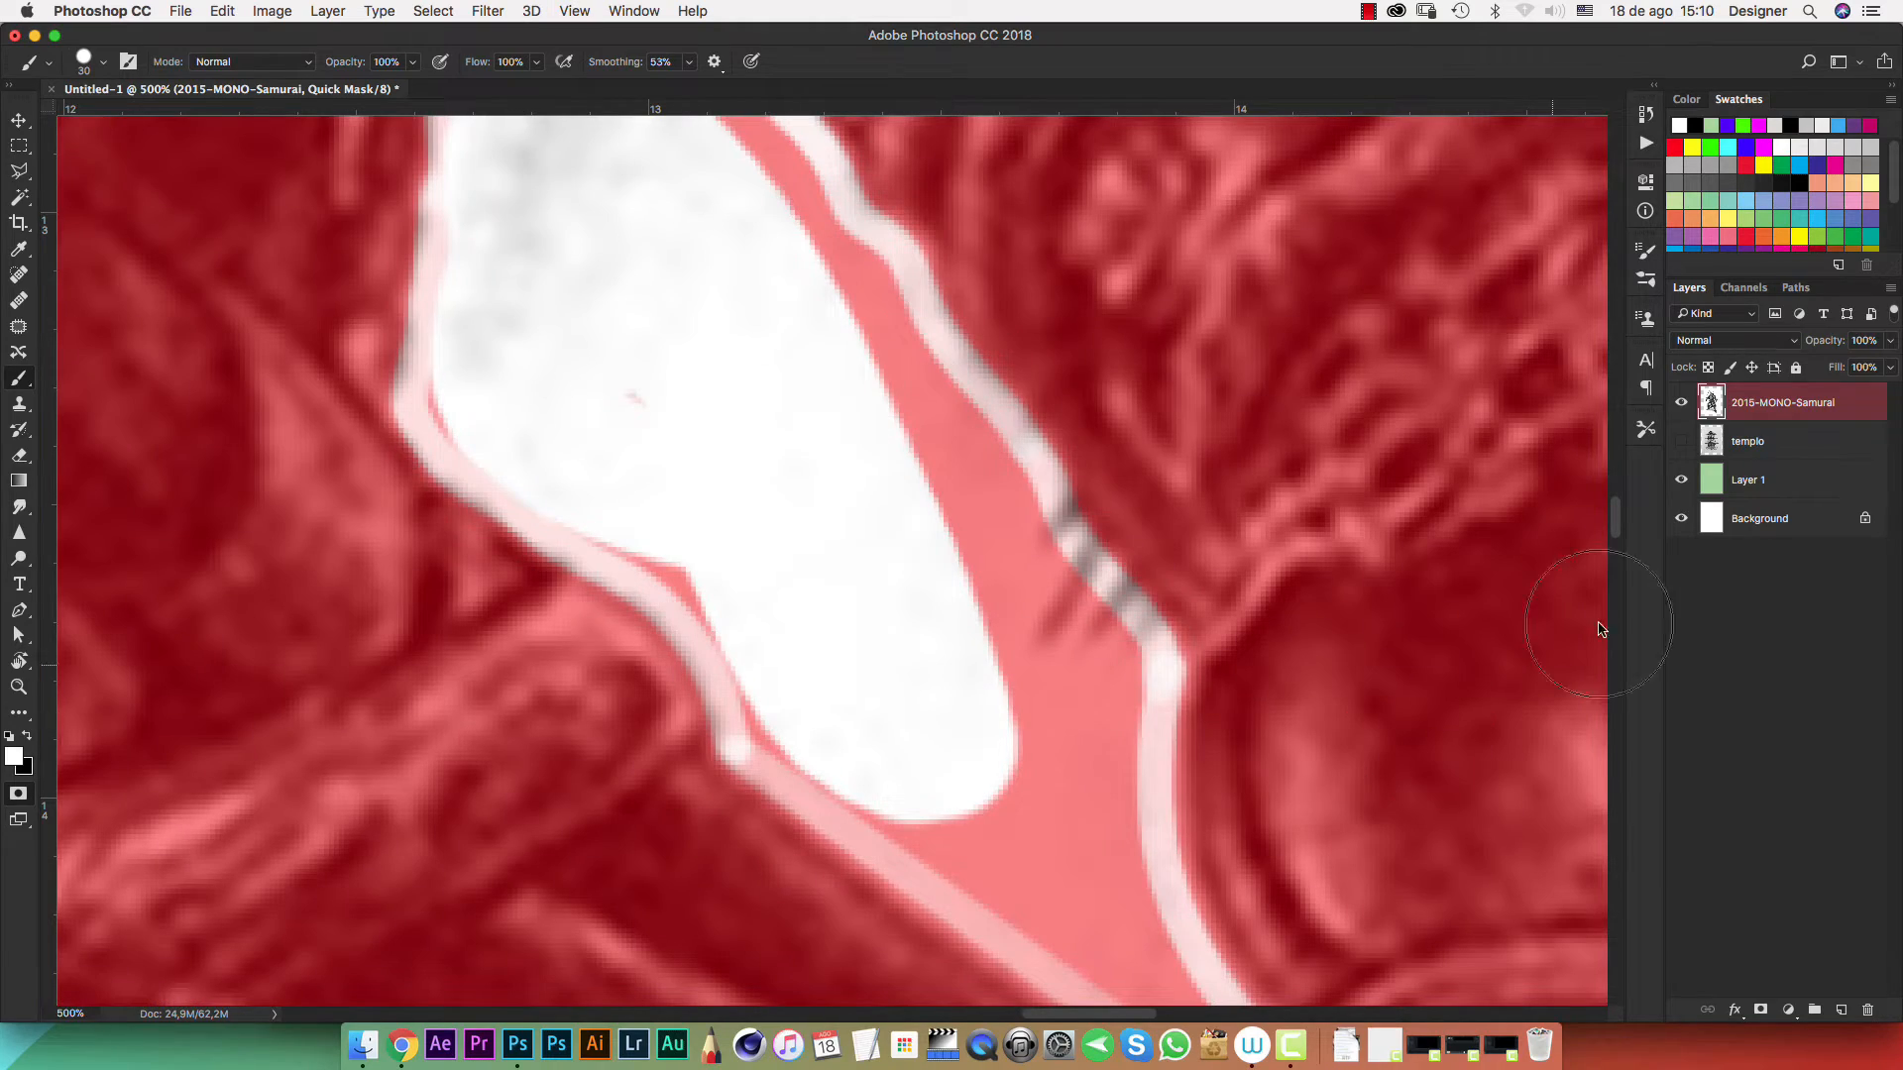
{"action": "left_click", "coordinate": [1644, 256]}
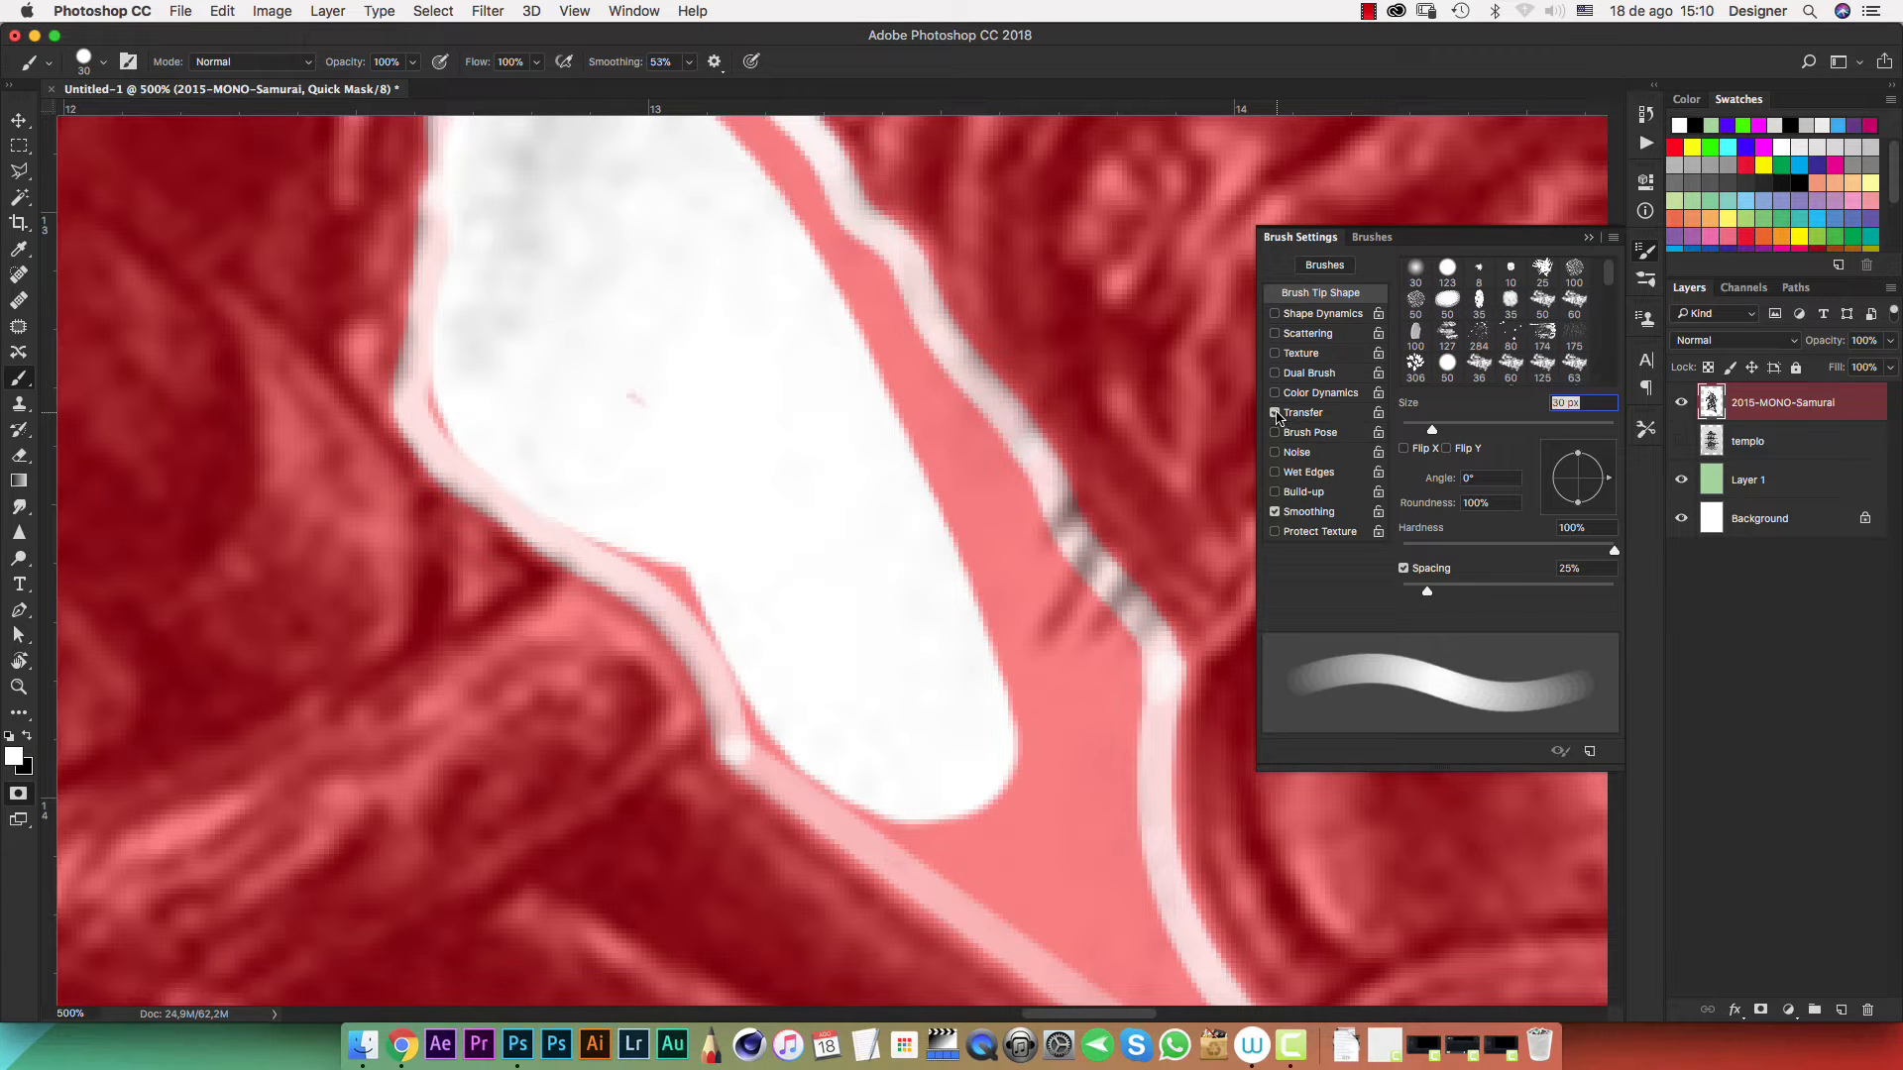
{"action": "left_click", "coordinate": [1588, 239]}
{"action": "mouse_move", "coordinate": [840, 407]}
{"action": "left_mouse_down"}
{"action": "mouse_move", "coordinate": [900, 484]}
{"action": "mouse_move", "coordinate": [895, 410]}
{"action": "mouse_move", "coordinate": [917, 413]}
{"action": "mouse_move", "coordinate": [874, 343]}
{"action": "mouse_move", "coordinate": [814, 493]}
{"action": "left_mouse_up"}
{"action": "left_click", "coordinate": [849, 297]}
{"action": "left_click", "coordinate": [782, 386]}
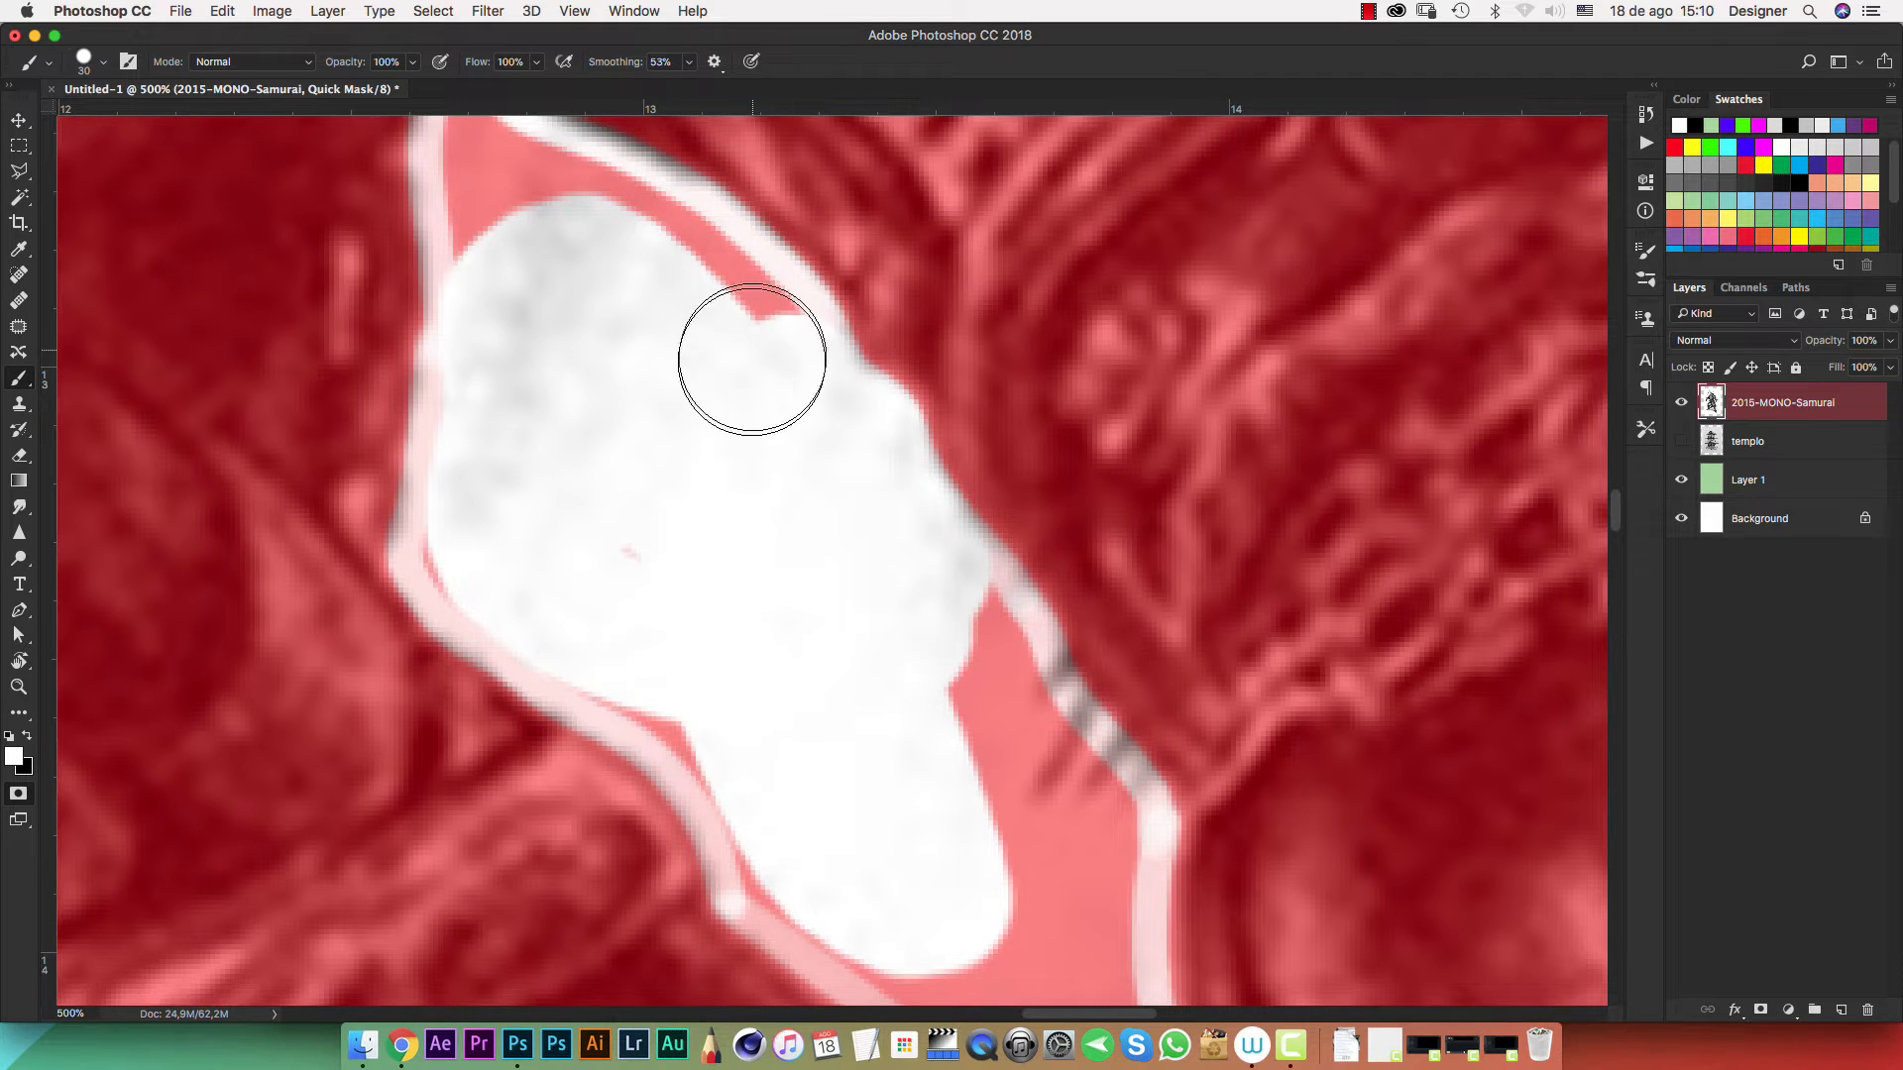
{"action": "mouse_move", "coordinate": [752, 358]}
{"action": "left_mouse_down"}
{"action": "mouse_move", "coordinate": [759, 511]}
{"action": "mouse_move", "coordinate": [766, 421]}
{"action": "left_mouse_up"}
Reduce the brush to 15 px and clear the remaining mask from the arm gap's narrow upper corner
{"action": "key", "text": "bracketleft"}
{"action": "key", "text": "bracketleft"}
{"action": "key", "text": "bracketleft"}
{"action": "left_click_drag", "start_coordinate": [680, 354], "coordinate": [455, 269]}
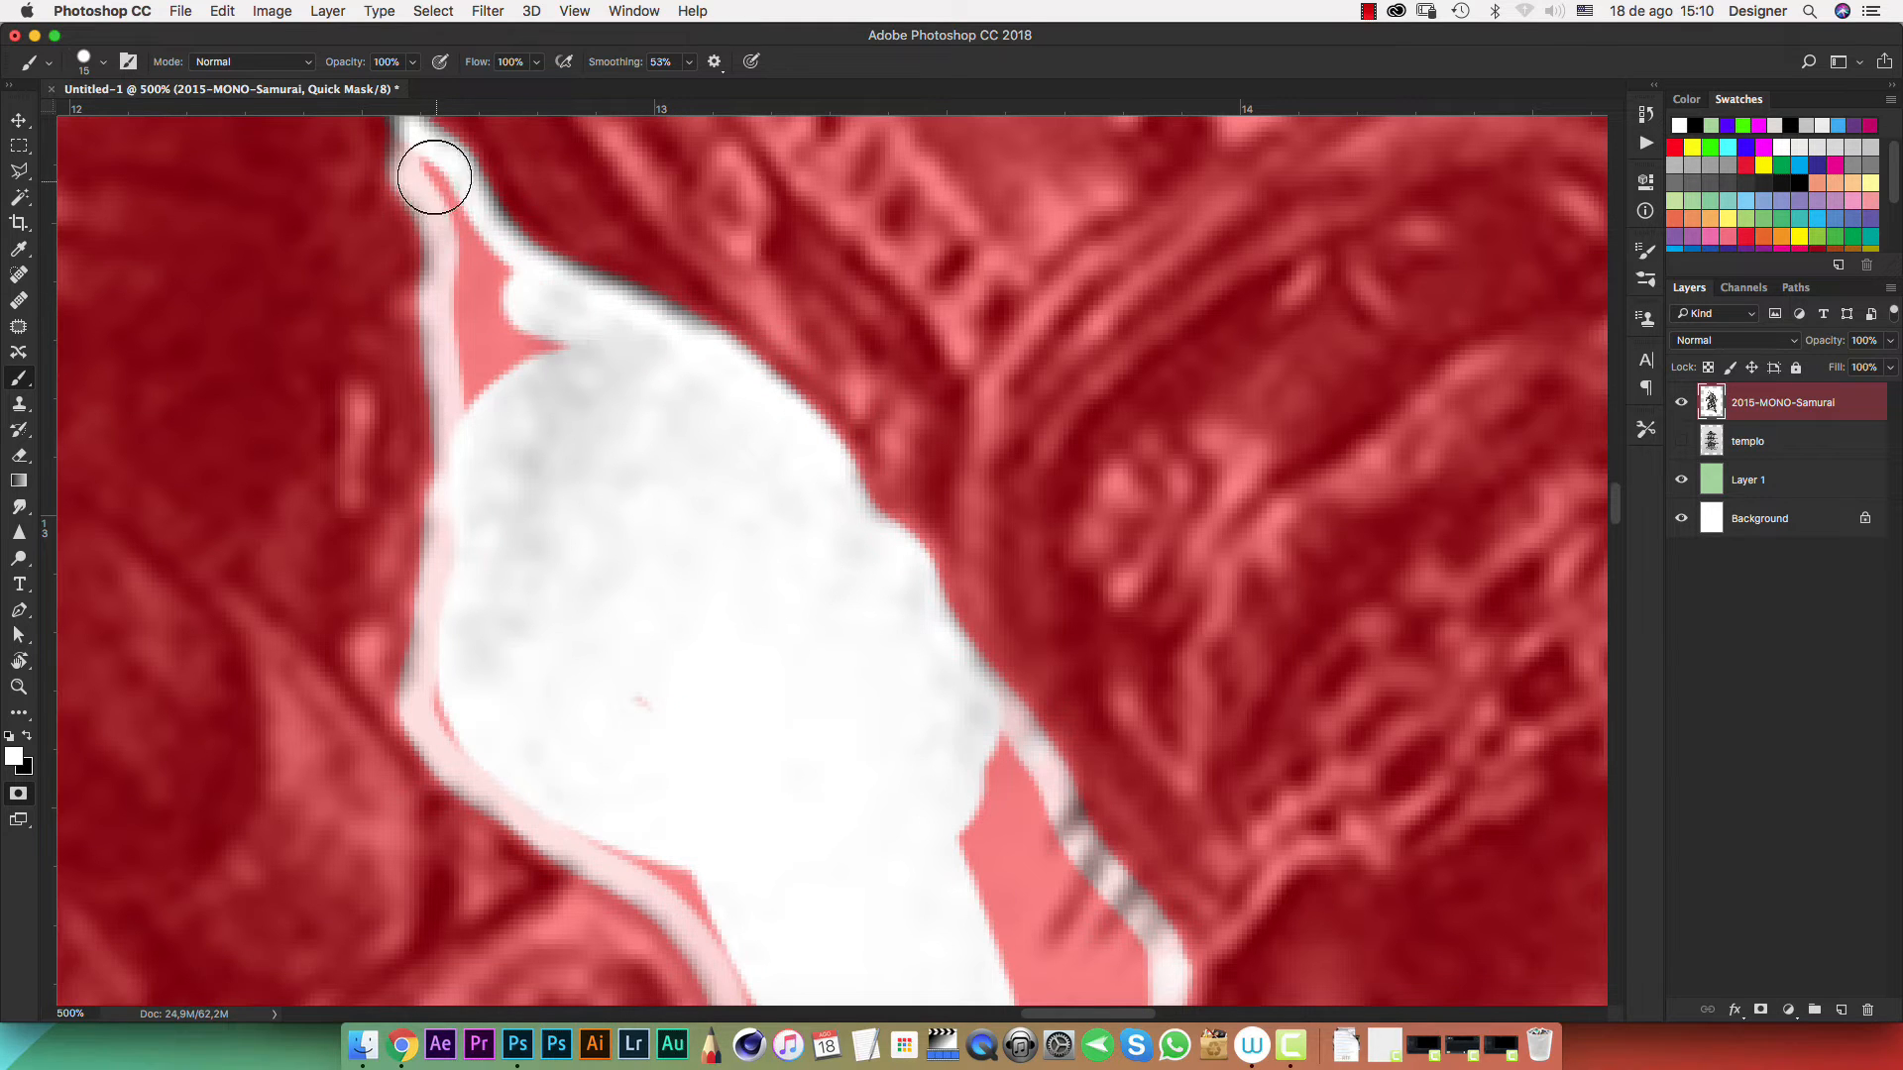
{"action": "left_click_drag", "start_coordinate": [433, 175], "coordinate": [466, 281]}
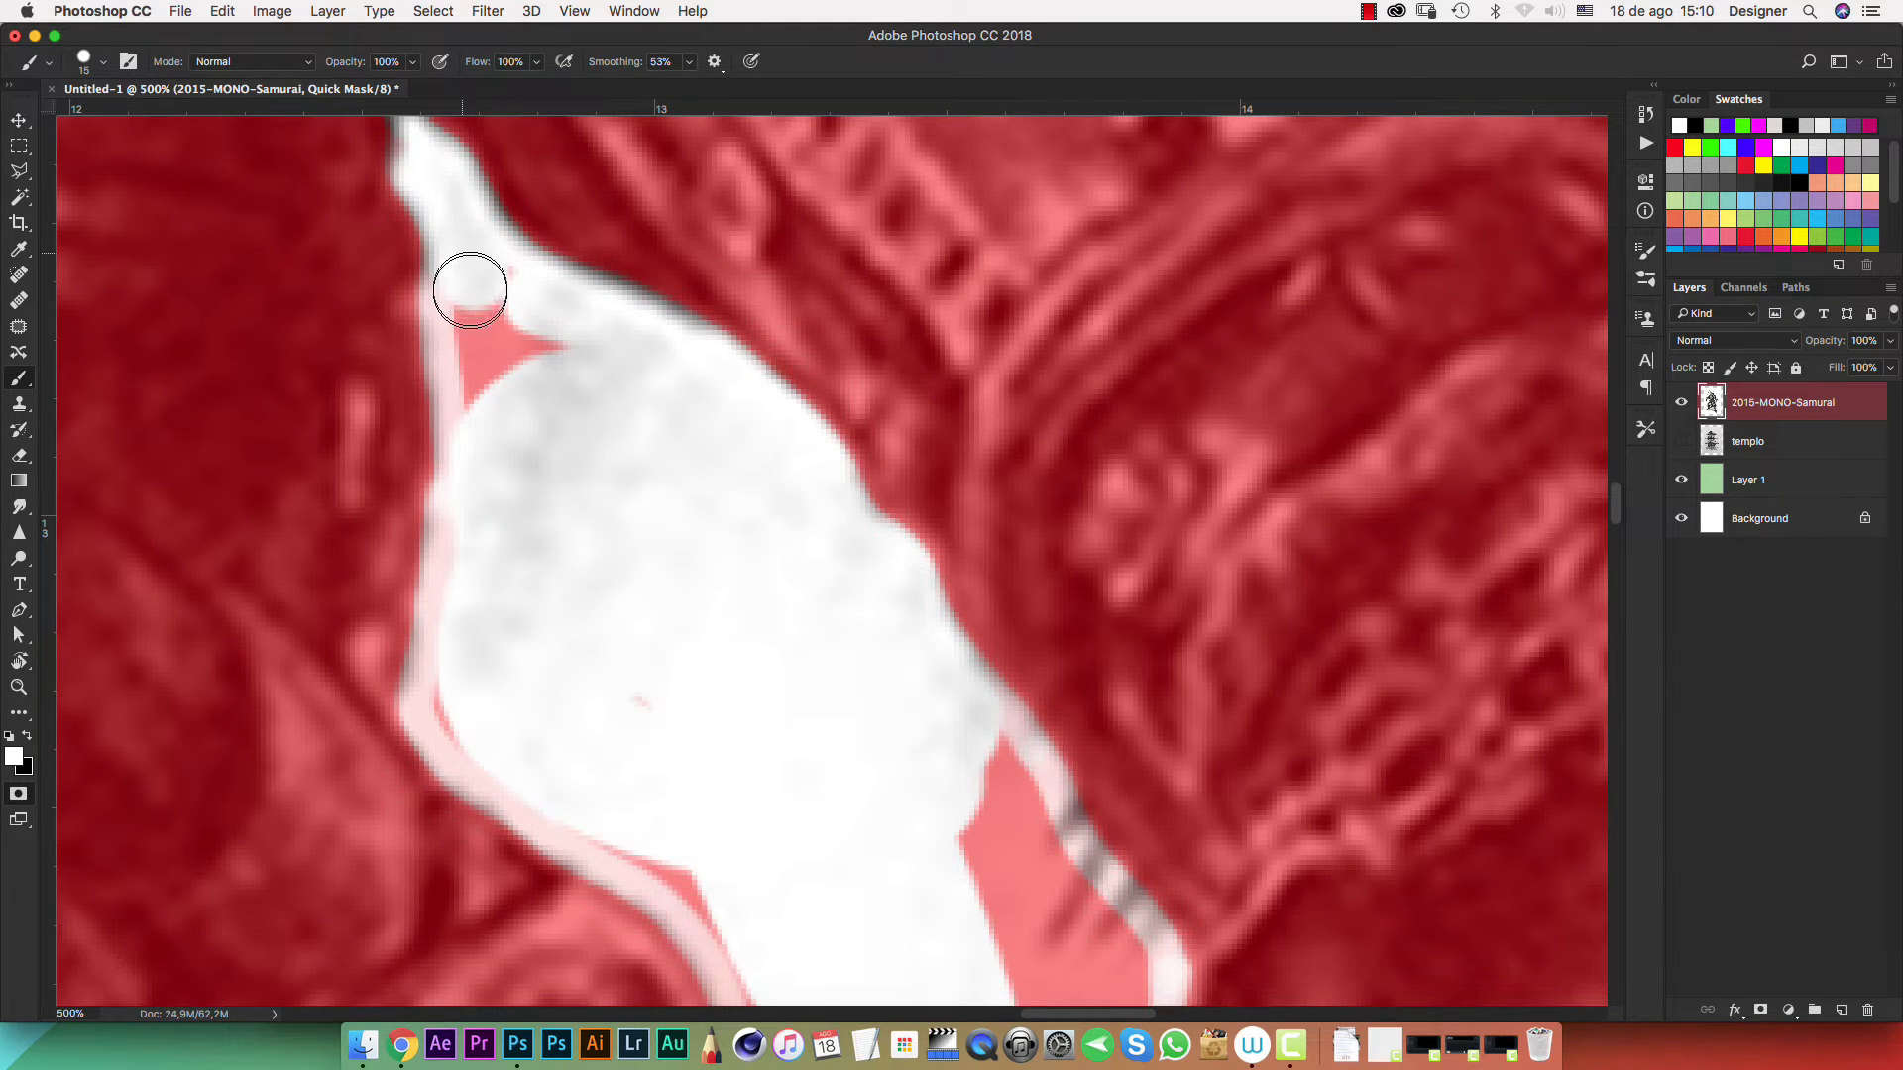
{"action": "mouse_move", "coordinate": [462, 353]}
{"action": "left_mouse_down"}
{"action": "mouse_move", "coordinate": [470, 456]}
{"action": "mouse_move", "coordinate": [500, 335]}
{"action": "mouse_move", "coordinate": [534, 327]}
{"action": "mouse_move", "coordinate": [493, 278]}
{"action": "mouse_move", "coordinate": [521, 310]}
{"action": "left_mouse_up"}
Paint the arm gap's faint outline solid white down the torso side, around the rope end, along the scabbard and up the gauntlet
{"action": "scroll", "coordinate": [645, 561], "scroll_direction": "down", "scroll_amount": 5}
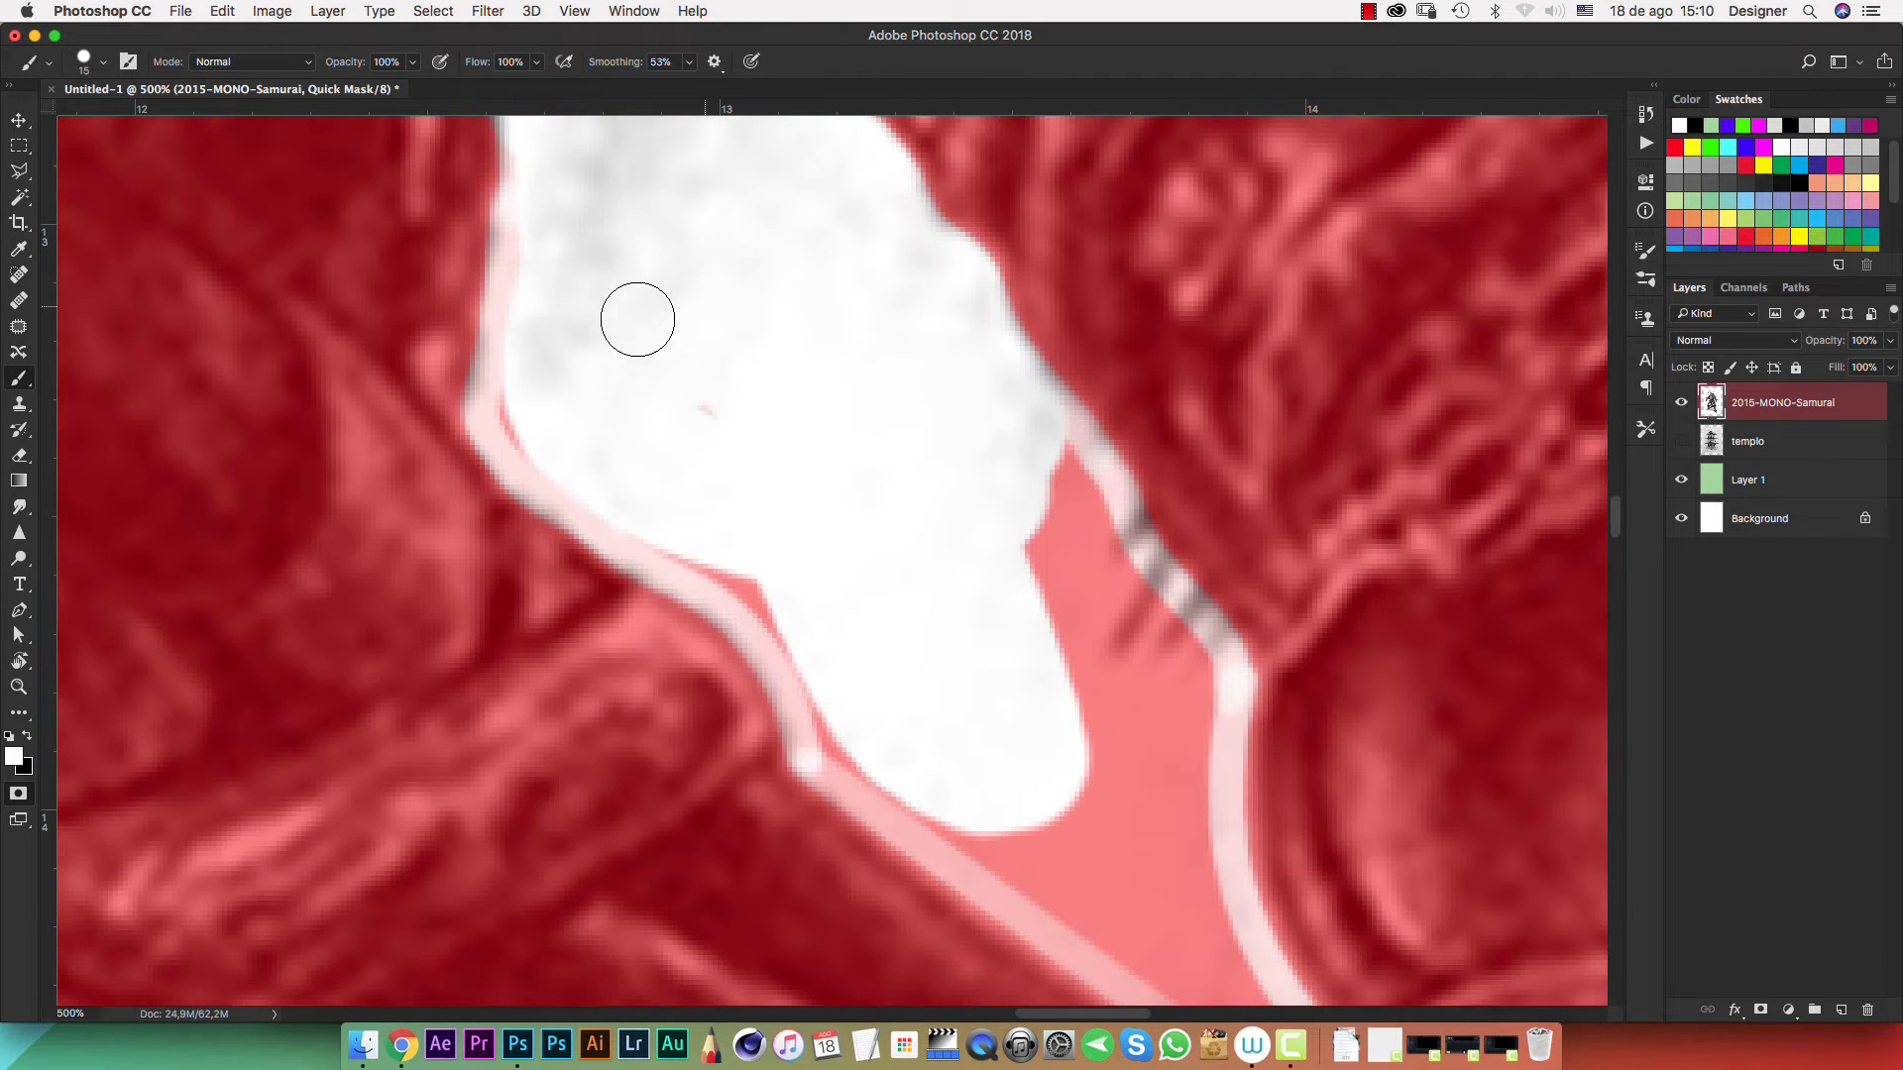
{"action": "mouse_move", "coordinate": [523, 308]}
{"action": "left_mouse_down"}
{"action": "mouse_move", "coordinate": [513, 442]}
{"action": "mouse_move", "coordinate": [762, 606]}
{"action": "mouse_move", "coordinate": [879, 792]}
{"action": "mouse_move", "coordinate": [1020, 886]}
{"action": "left_mouse_up"}
{"action": "scroll", "coordinate": [853, 552], "scroll_direction": "down", "scroll_amount": 5}
{"action": "scroll", "coordinate": [853, 552], "scroll_direction": "right", "scroll_amount": 5}
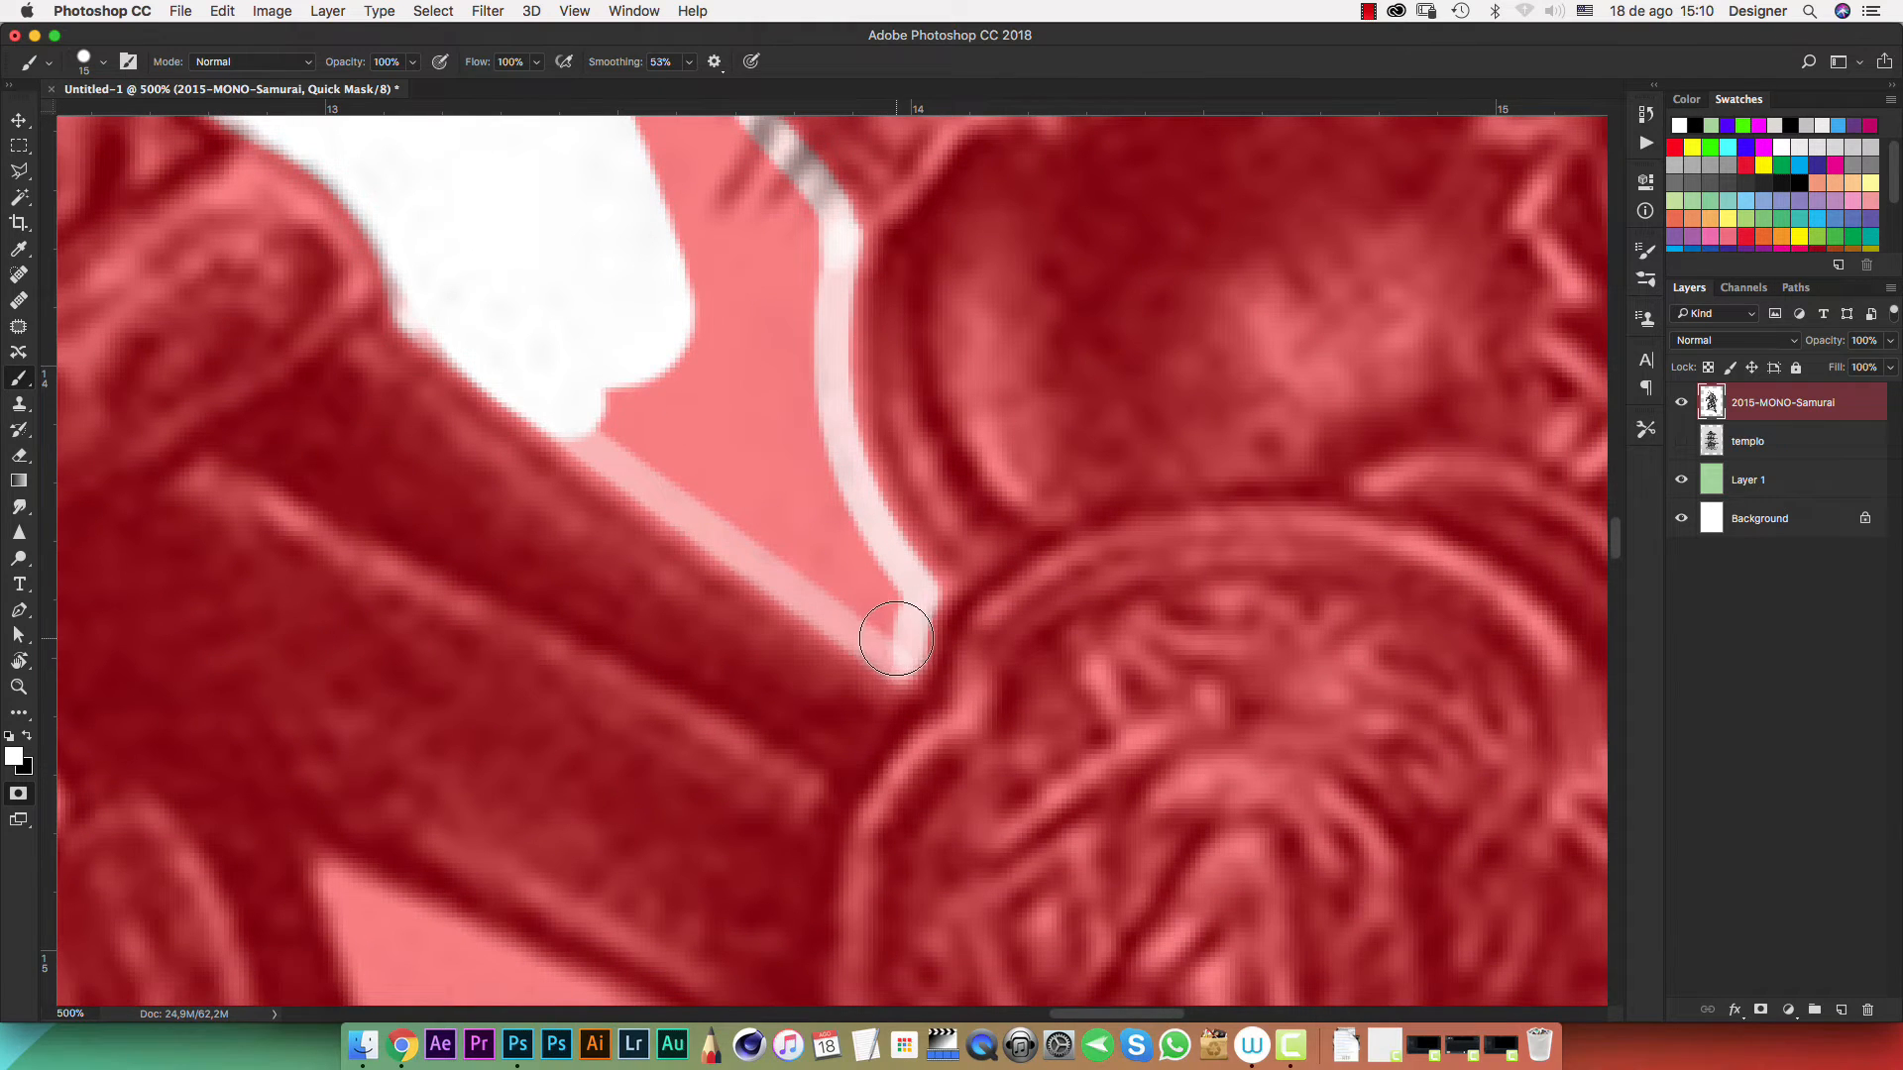
{"action": "mouse_move", "coordinate": [895, 638]}
{"action": "left_mouse_down"}
{"action": "mouse_move", "coordinate": [555, 400]}
{"action": "mouse_move", "coordinate": [551, 365]}
{"action": "mouse_move", "coordinate": [742, 476]}
{"action": "mouse_move", "coordinate": [892, 598]}
{"action": "mouse_move", "coordinate": [807, 409]}
{"action": "mouse_move", "coordinate": [812, 212]}
{"action": "left_mouse_up"}
Unmask the last strip in the middle of the arm gap and around the sleeve's loose hairs
{"action": "left_click_drag", "start_coordinate": [767, 402], "coordinate": [772, 676]}
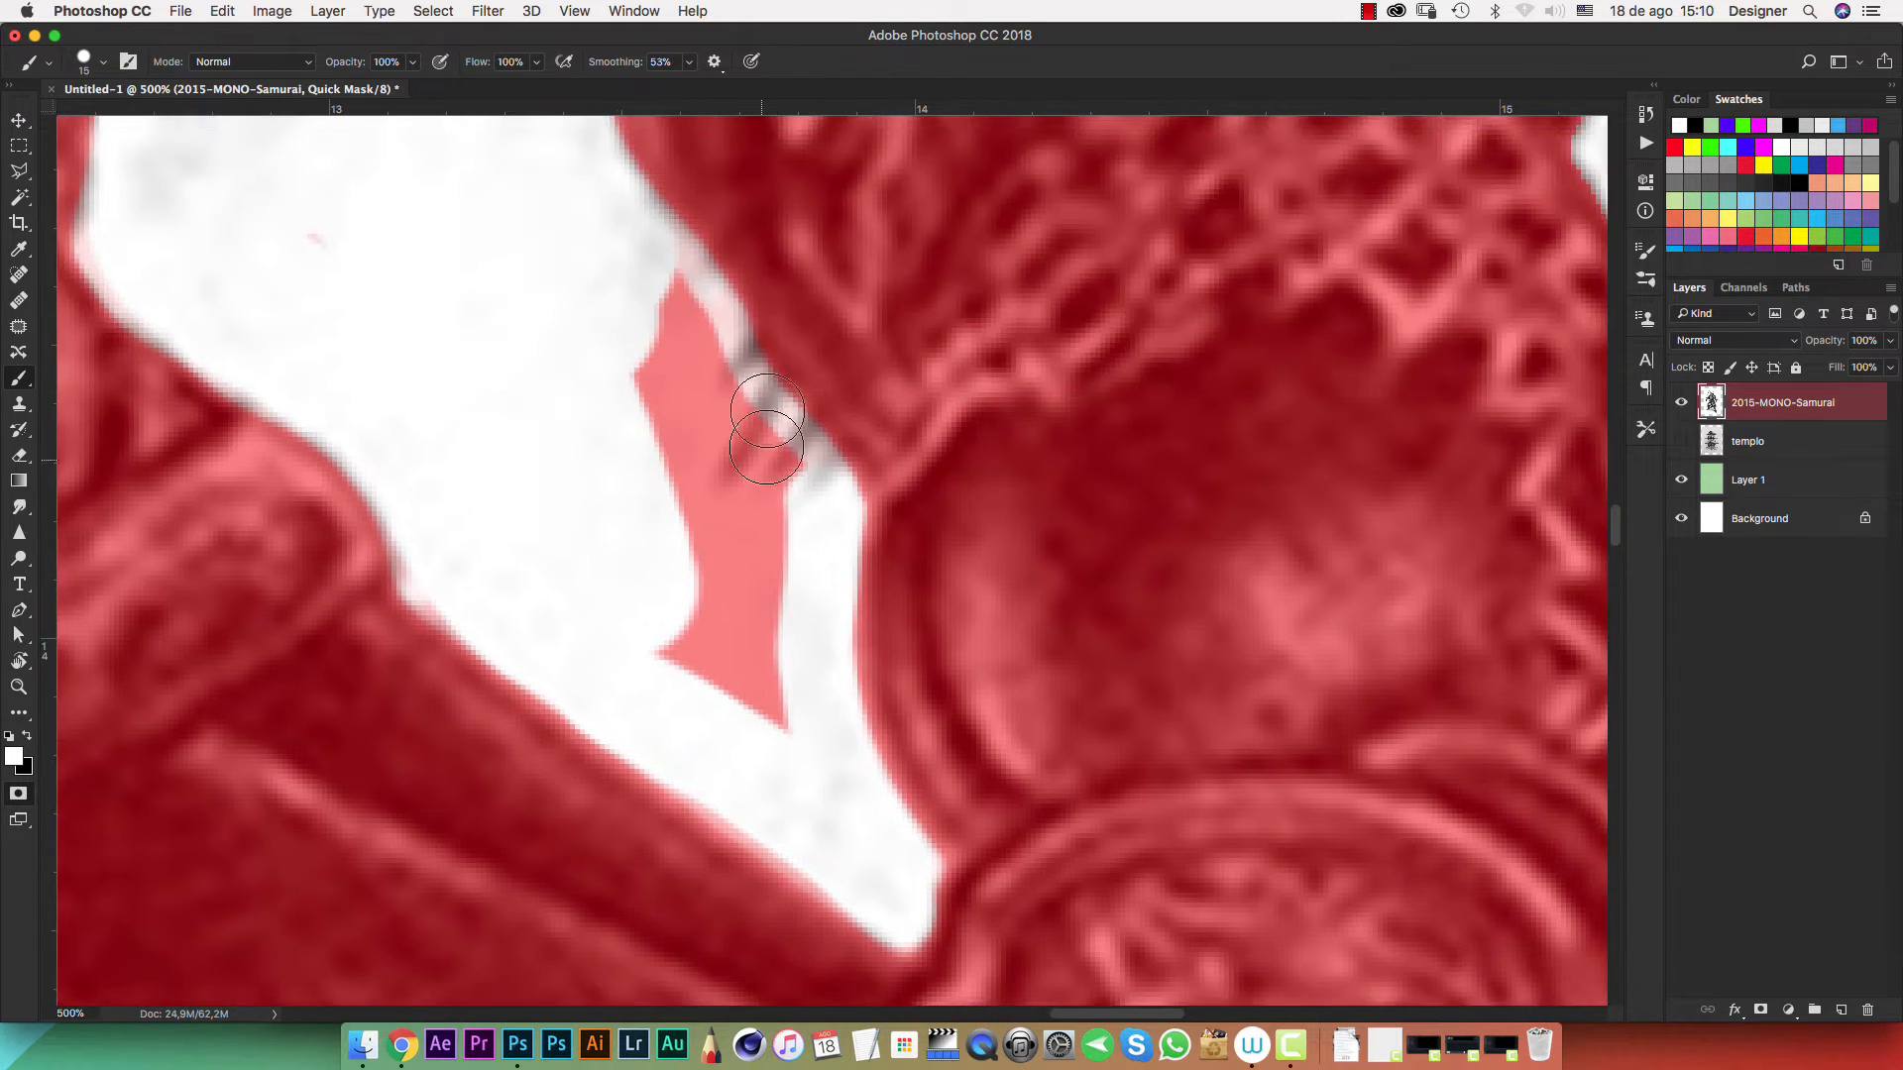
{"action": "mouse_move", "coordinate": [650, 280]}
{"action": "left_mouse_down"}
{"action": "mouse_move", "coordinate": [795, 488]}
{"action": "mouse_move", "coordinate": [781, 720]}
{"action": "mouse_move", "coordinate": [656, 647]}
{"action": "mouse_move", "coordinate": [796, 722]}
{"action": "mouse_move", "coordinate": [739, 655]}
{"action": "mouse_move", "coordinate": [786, 724]}
{"action": "left_mouse_up"}
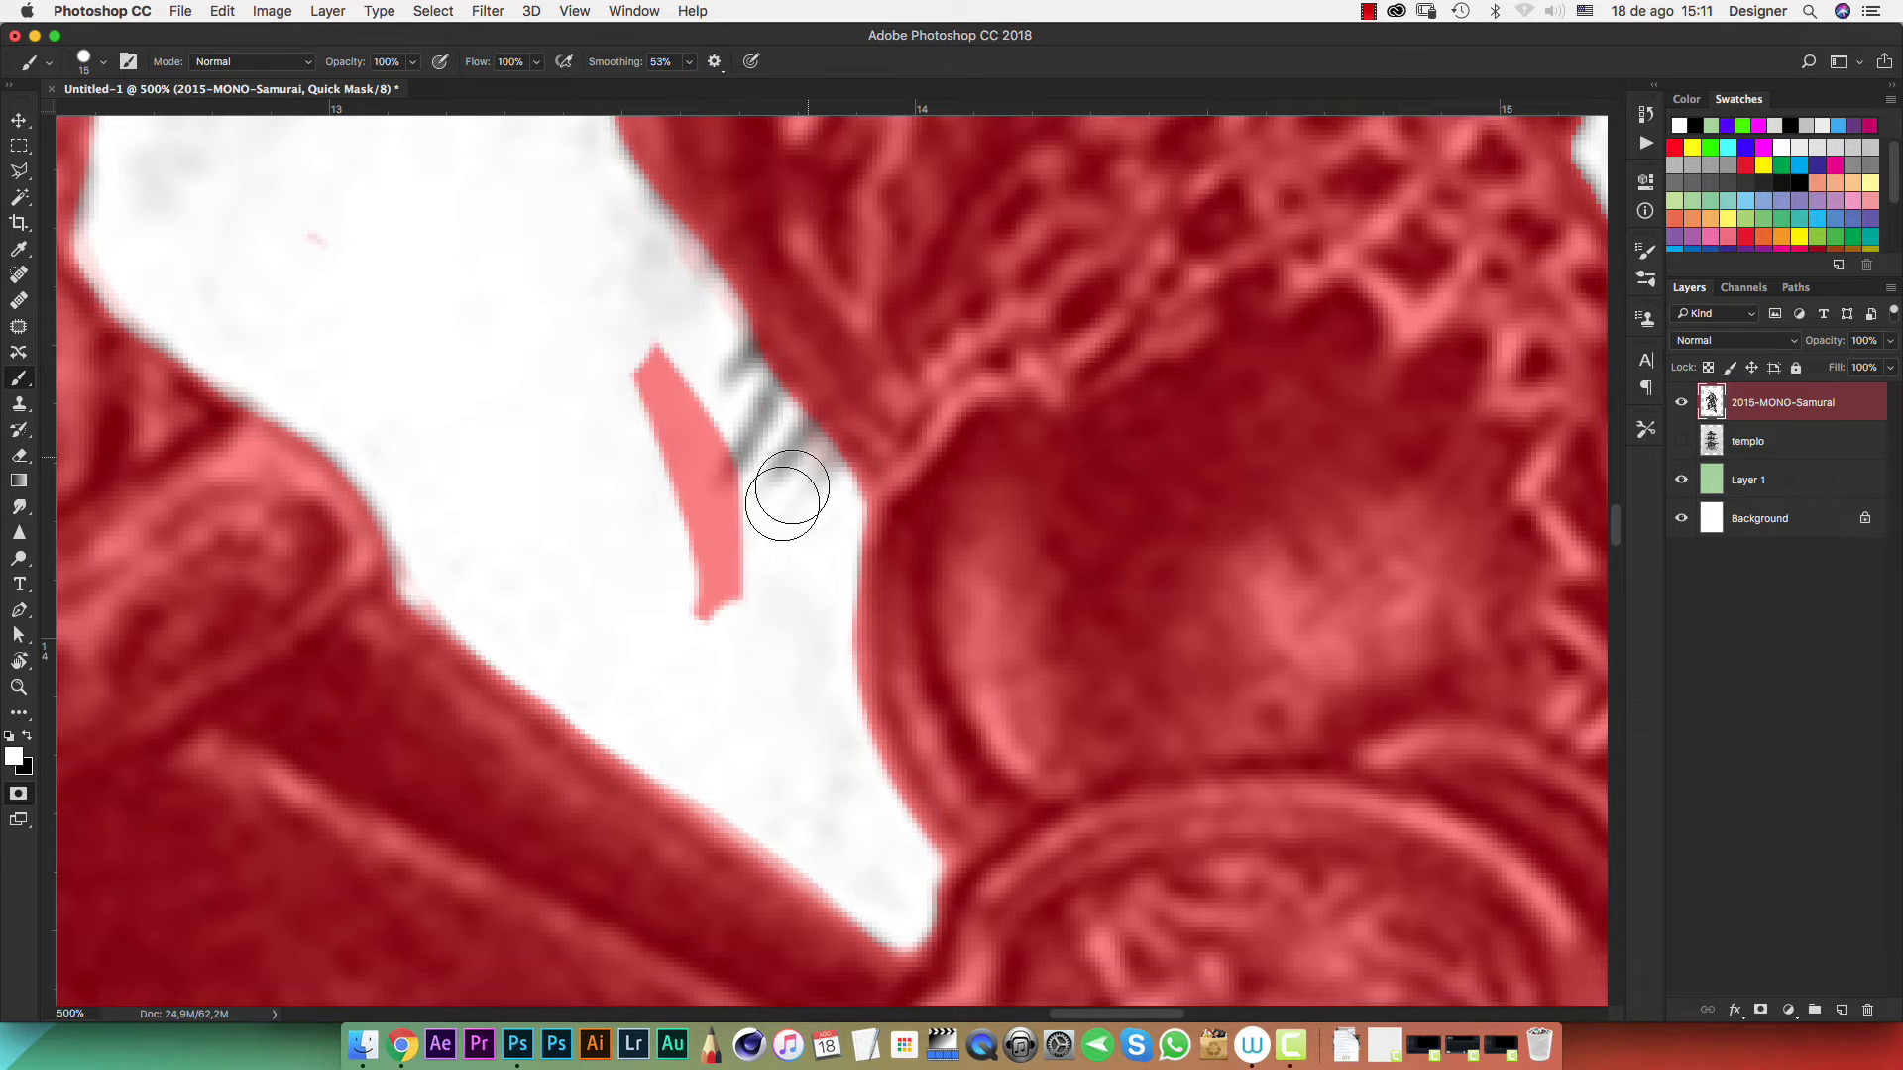
{"action": "mouse_move", "coordinate": [684, 347]}
{"action": "left_mouse_down"}
{"action": "mouse_move", "coordinate": [667, 374]}
{"action": "mouse_move", "coordinate": [731, 646]}
{"action": "mouse_move", "coordinate": [652, 424]}
{"action": "left_mouse_up"}
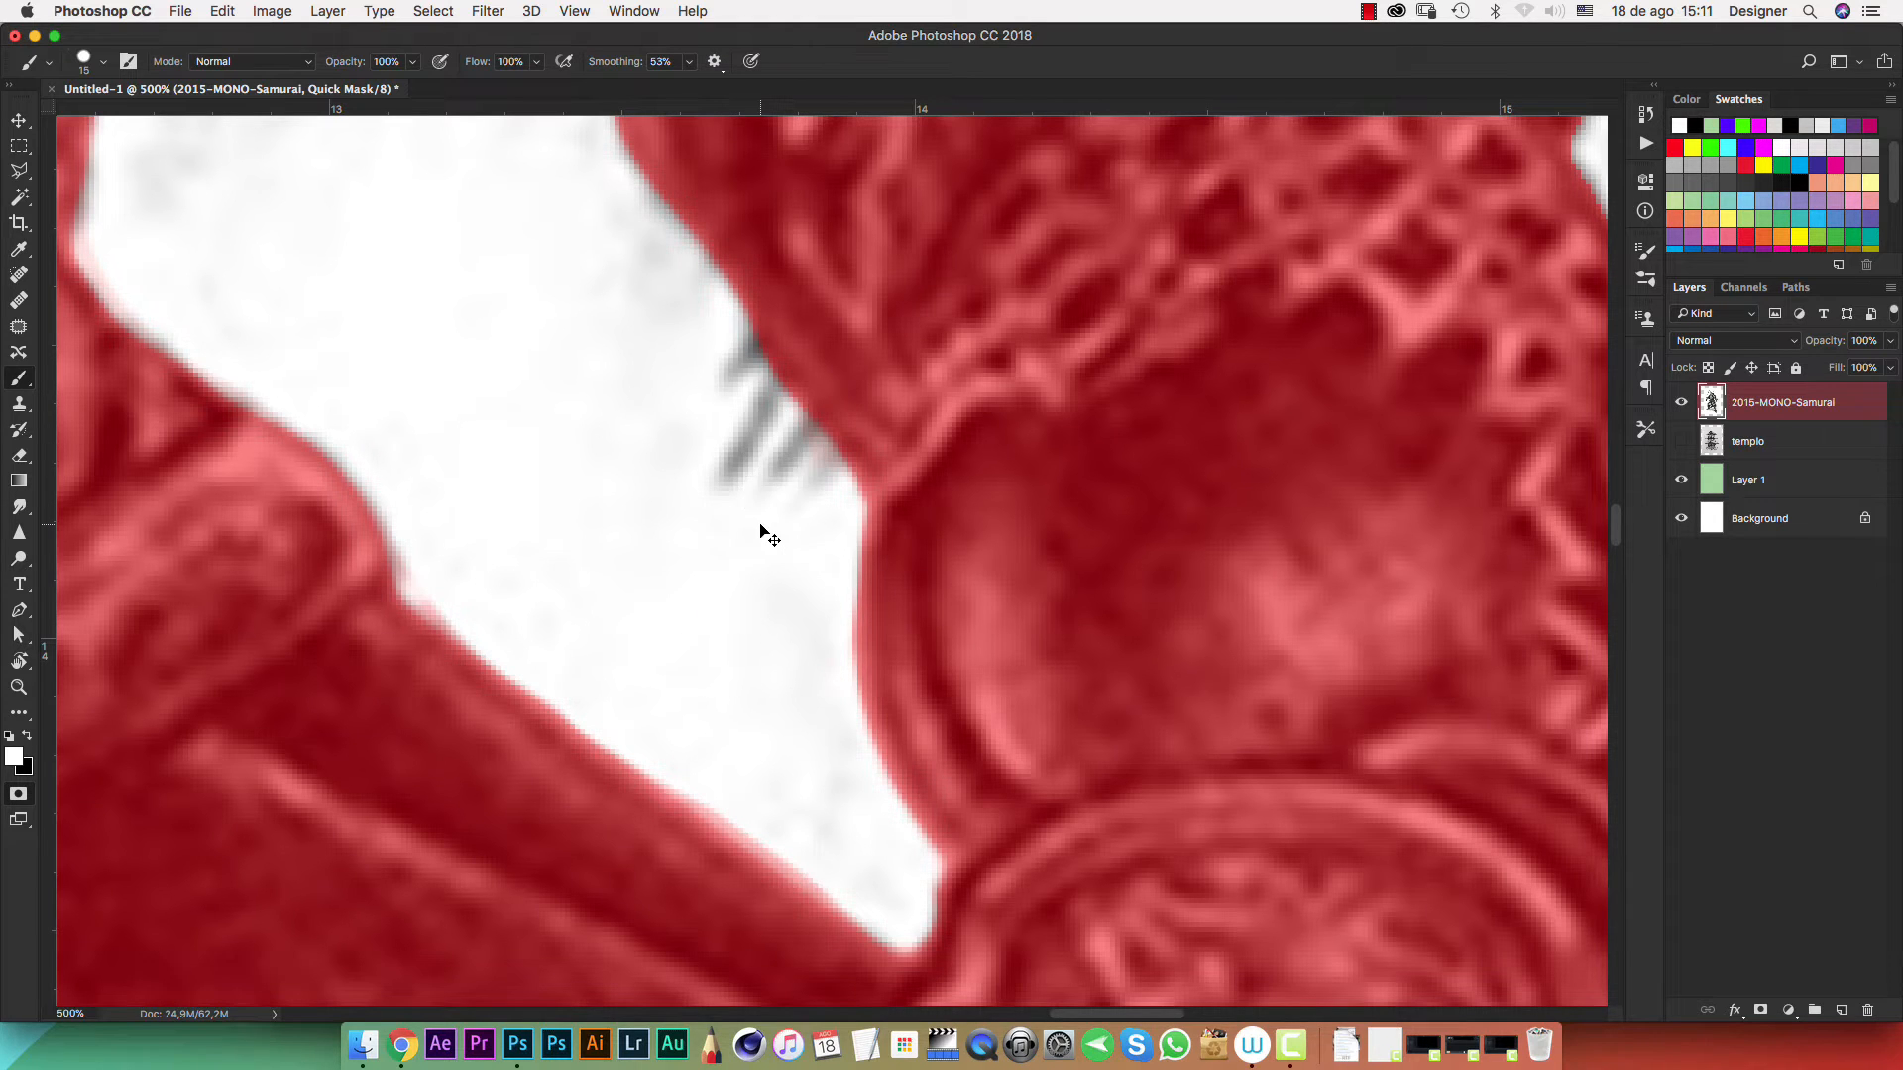
Outline the small backdrop gap between the scabbard, hand guard, sword blade and skirt armour in white with an 8 px brush
{"action": "key", "text": "super+minus"}
{"action": "key", "text": "super+minus"}
{"action": "key", "text": "super+minus"}
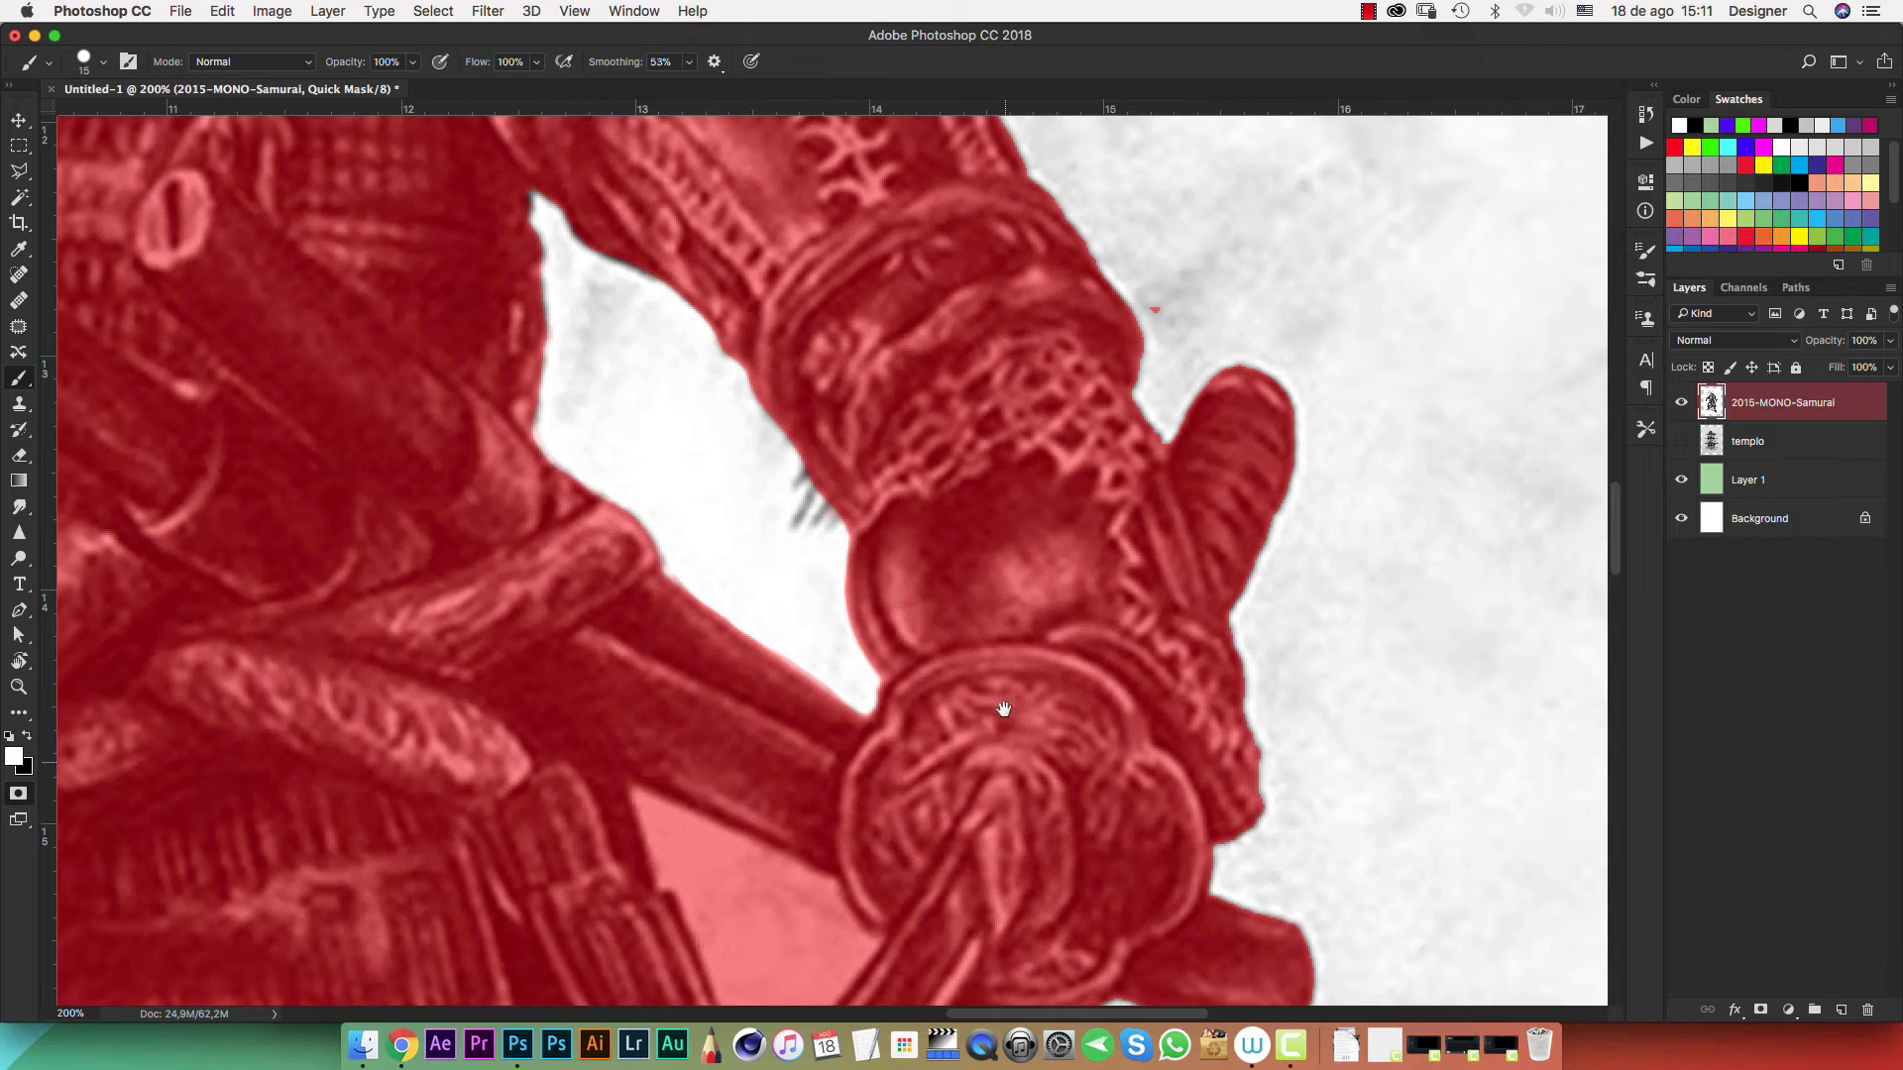
{"action": "left_click_drag", "start_coordinate": [1004, 708], "coordinate": [1008, 362]}
{"action": "key", "text": "super+plus"}
{"action": "key", "text": "super+plus"}
{"action": "key", "text": "super+plus"}
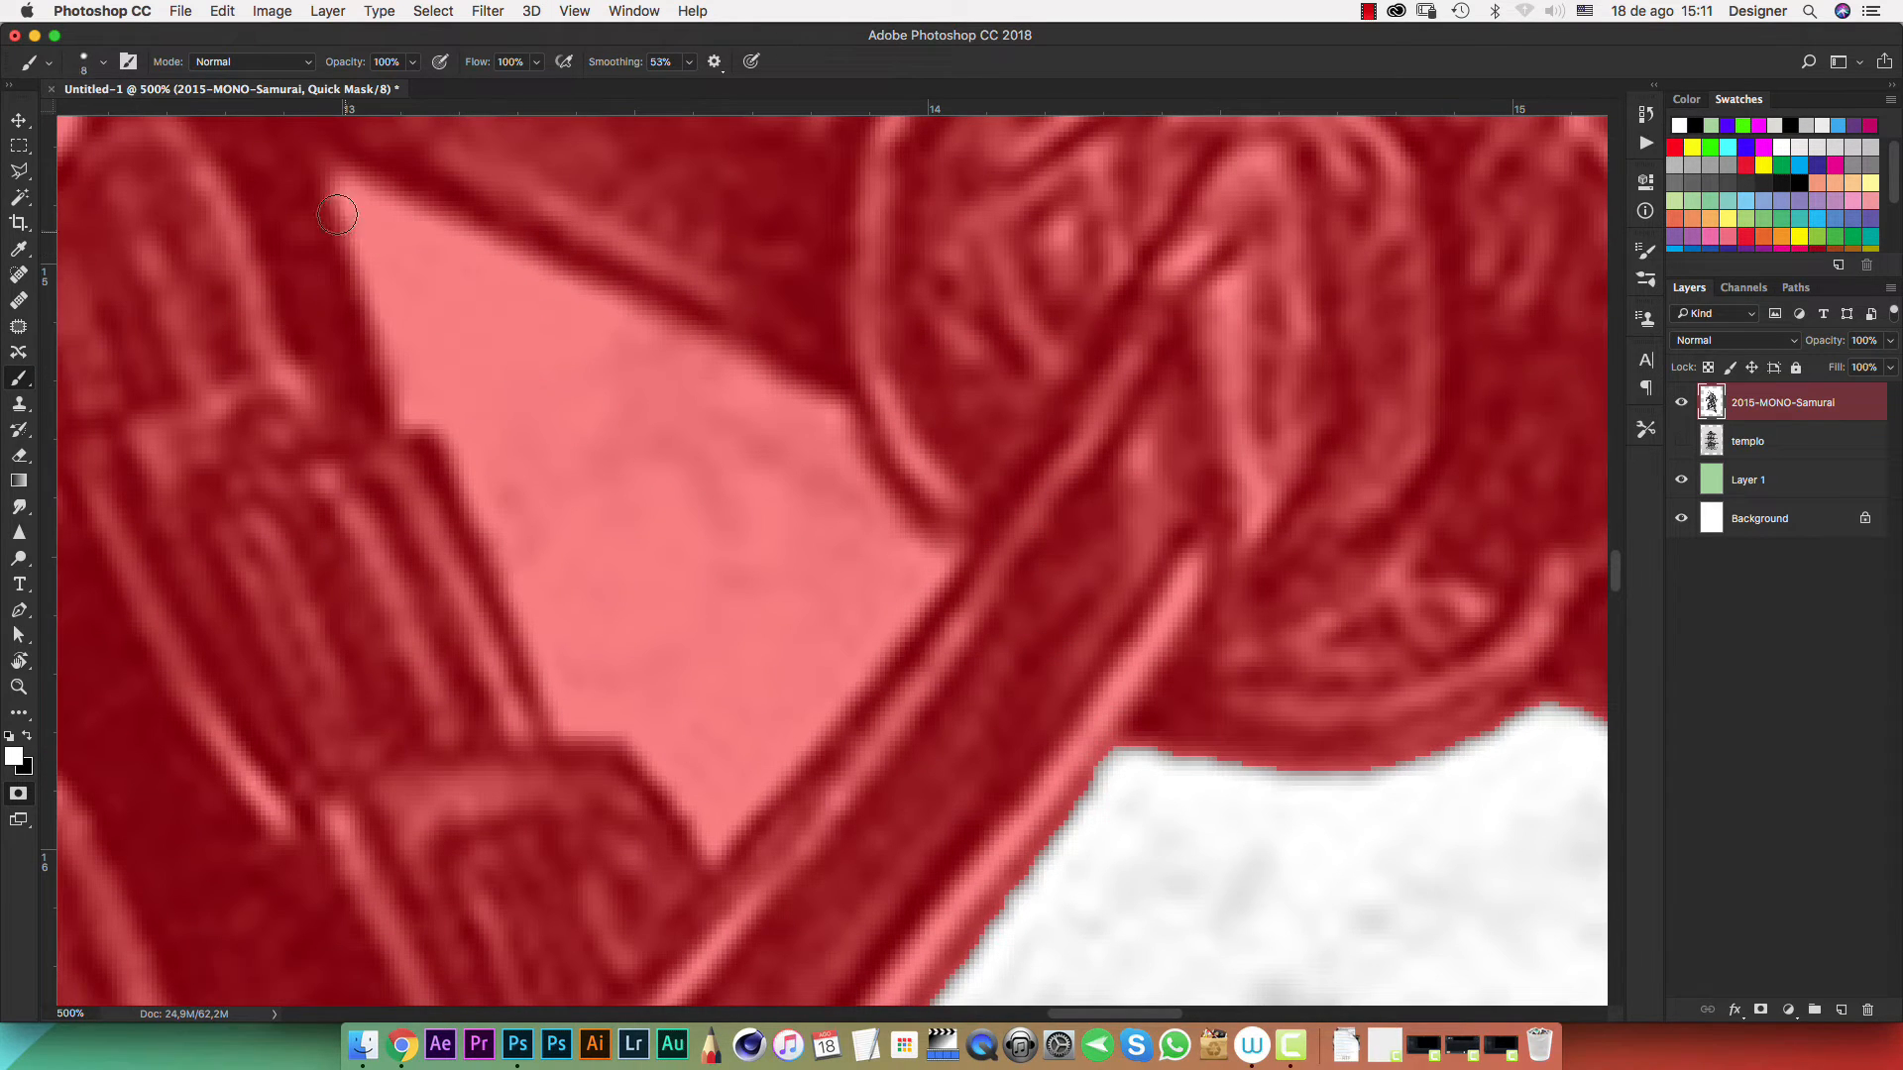
{"action": "mouse_move", "coordinate": [358, 232]}
{"action": "left_mouse_down"}
{"action": "mouse_move", "coordinate": [415, 419]}
{"action": "mouse_move", "coordinate": [473, 455]}
{"action": "mouse_move", "coordinate": [569, 718]}
{"action": "mouse_move", "coordinate": [671, 769]}
{"action": "left_mouse_up"}
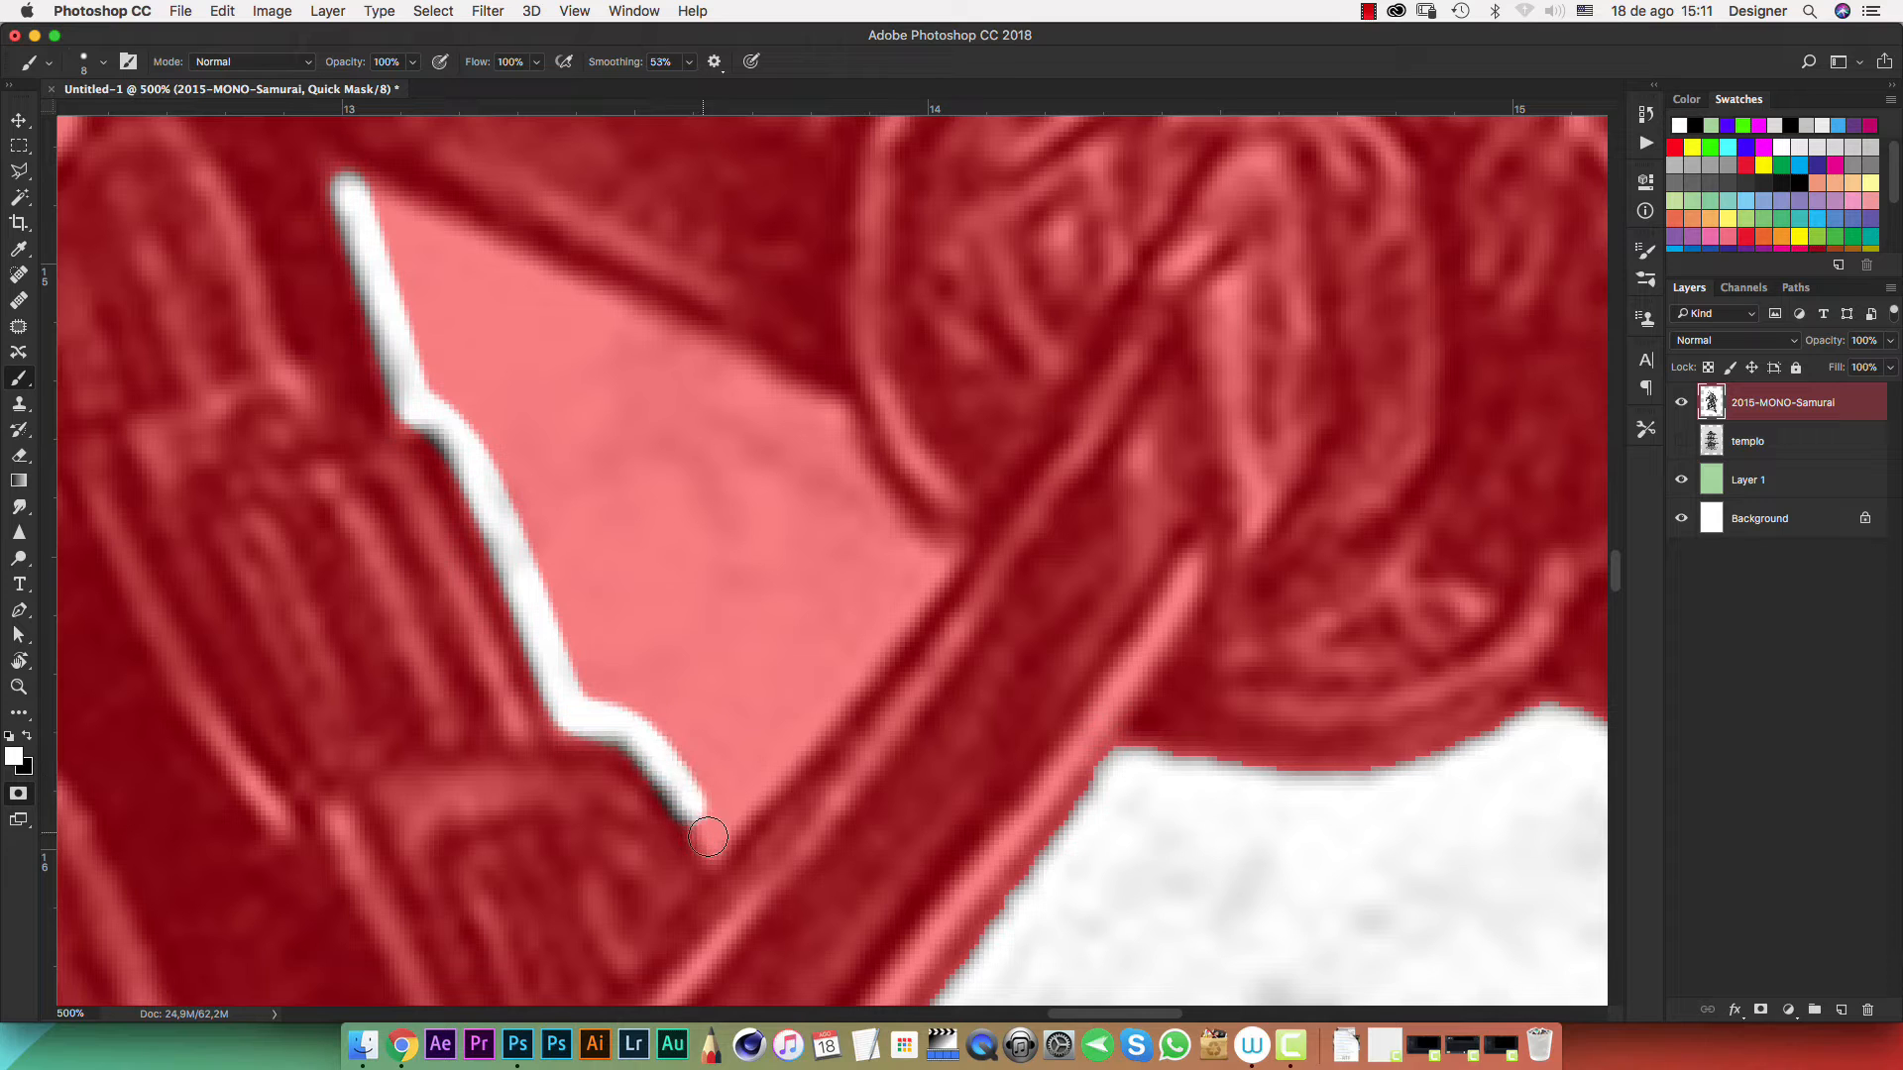
{"action": "left_click", "coordinate": [944, 556], "text": "shift"}
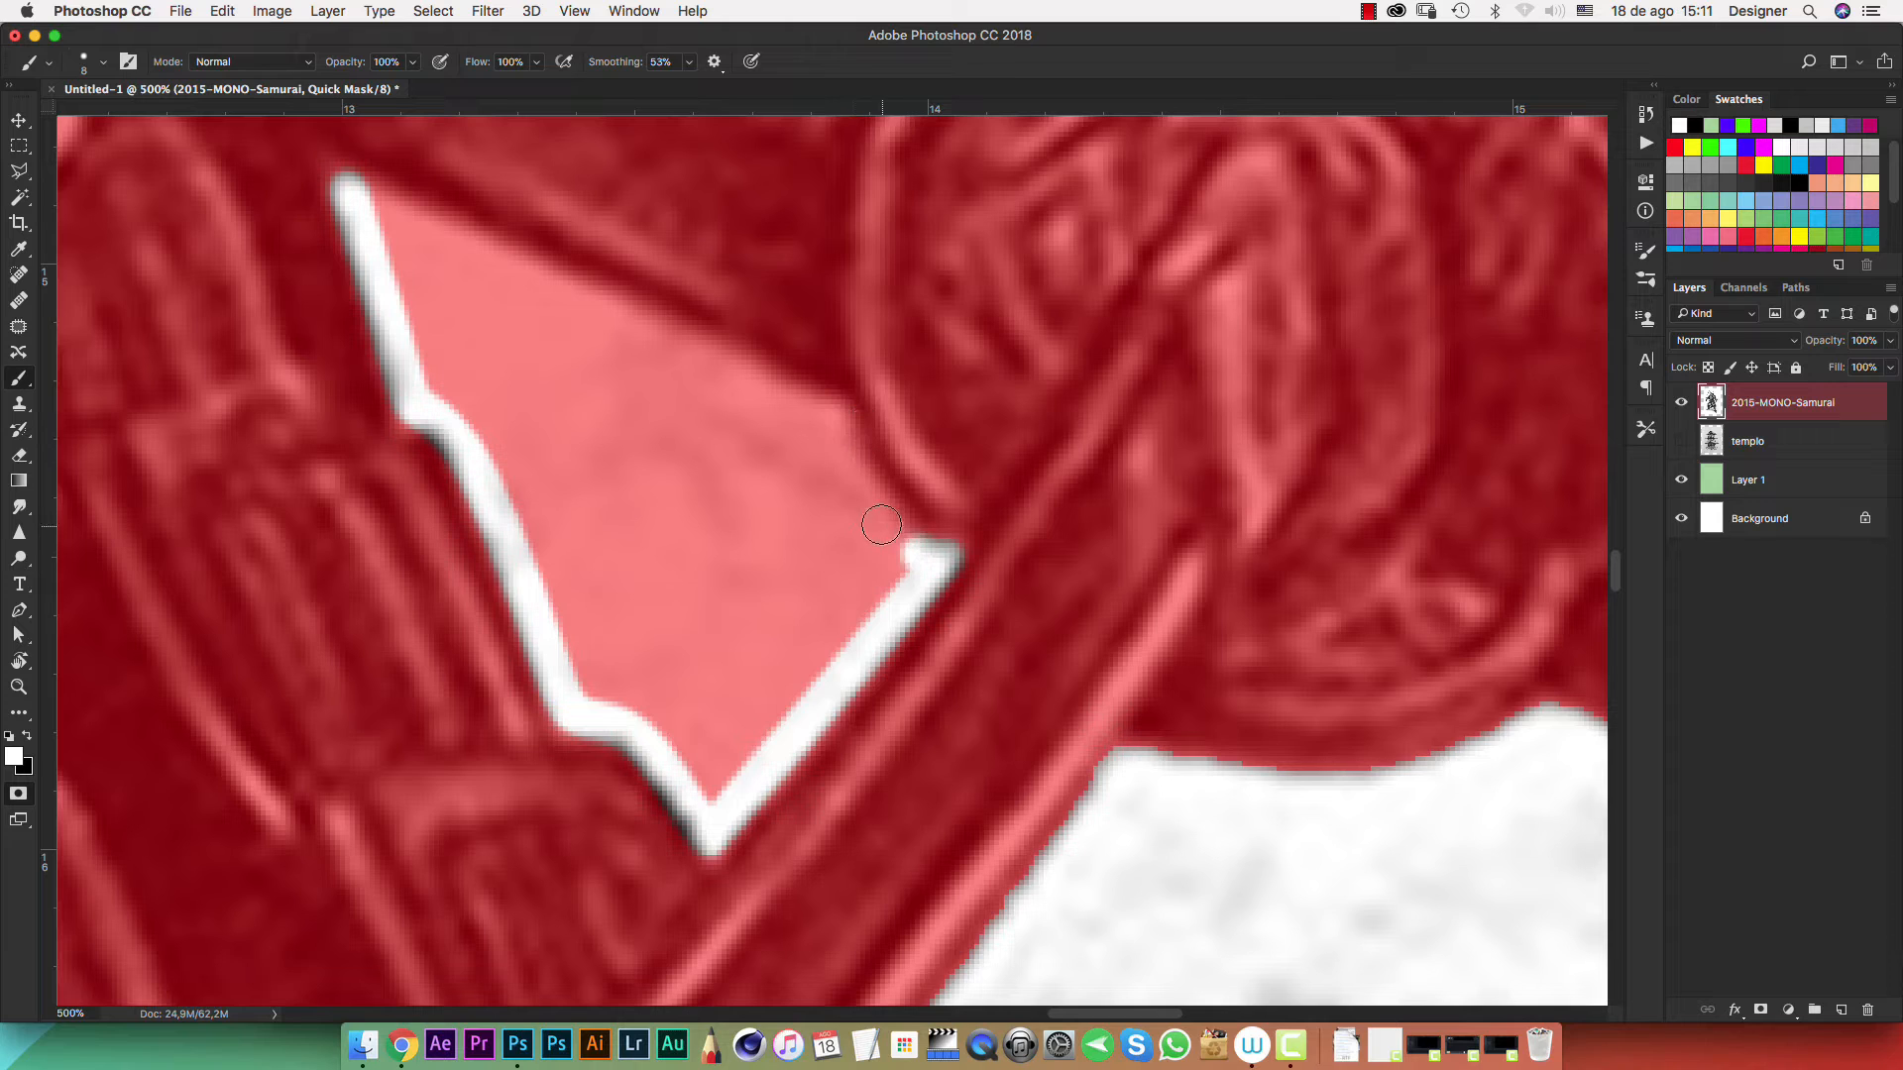
{"action": "left_click_drag", "start_coordinate": [881, 524], "coordinate": [842, 433]}
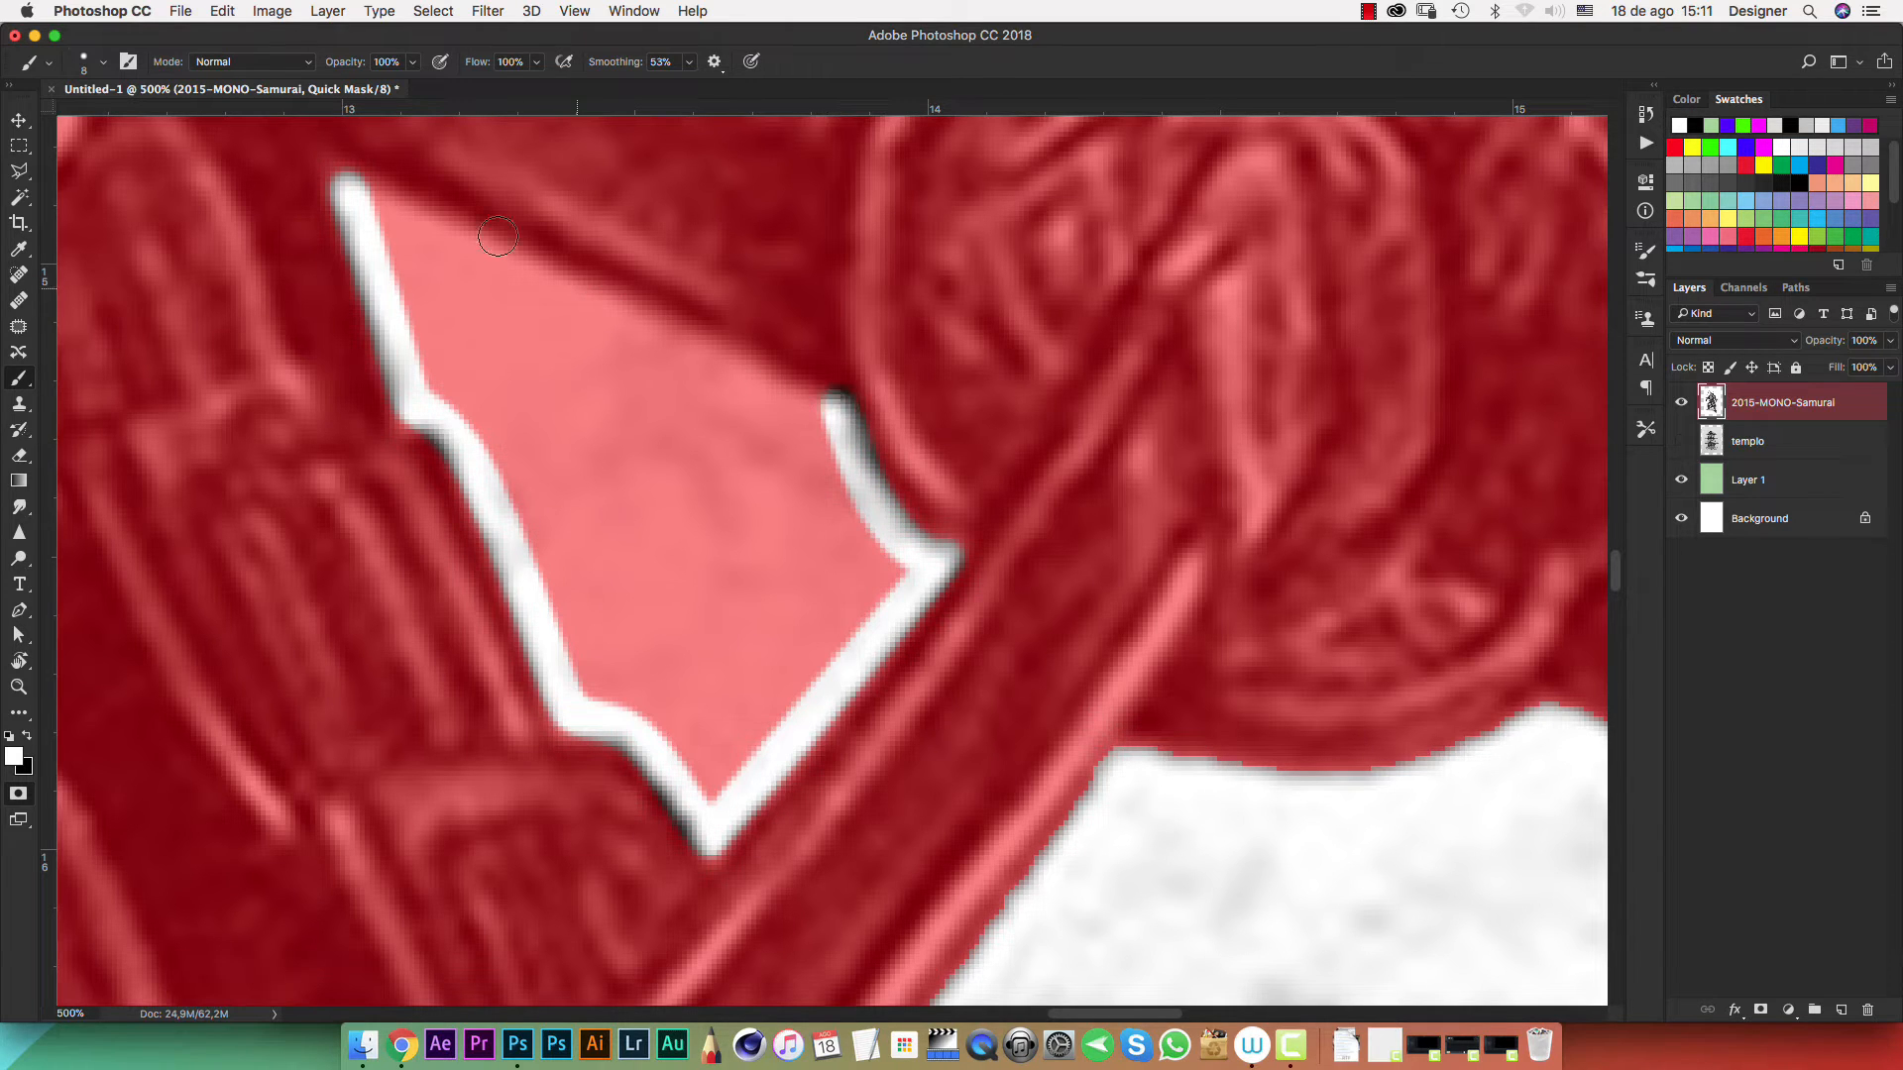
{"action": "left_click", "coordinate": [367, 206], "text": "shift"}
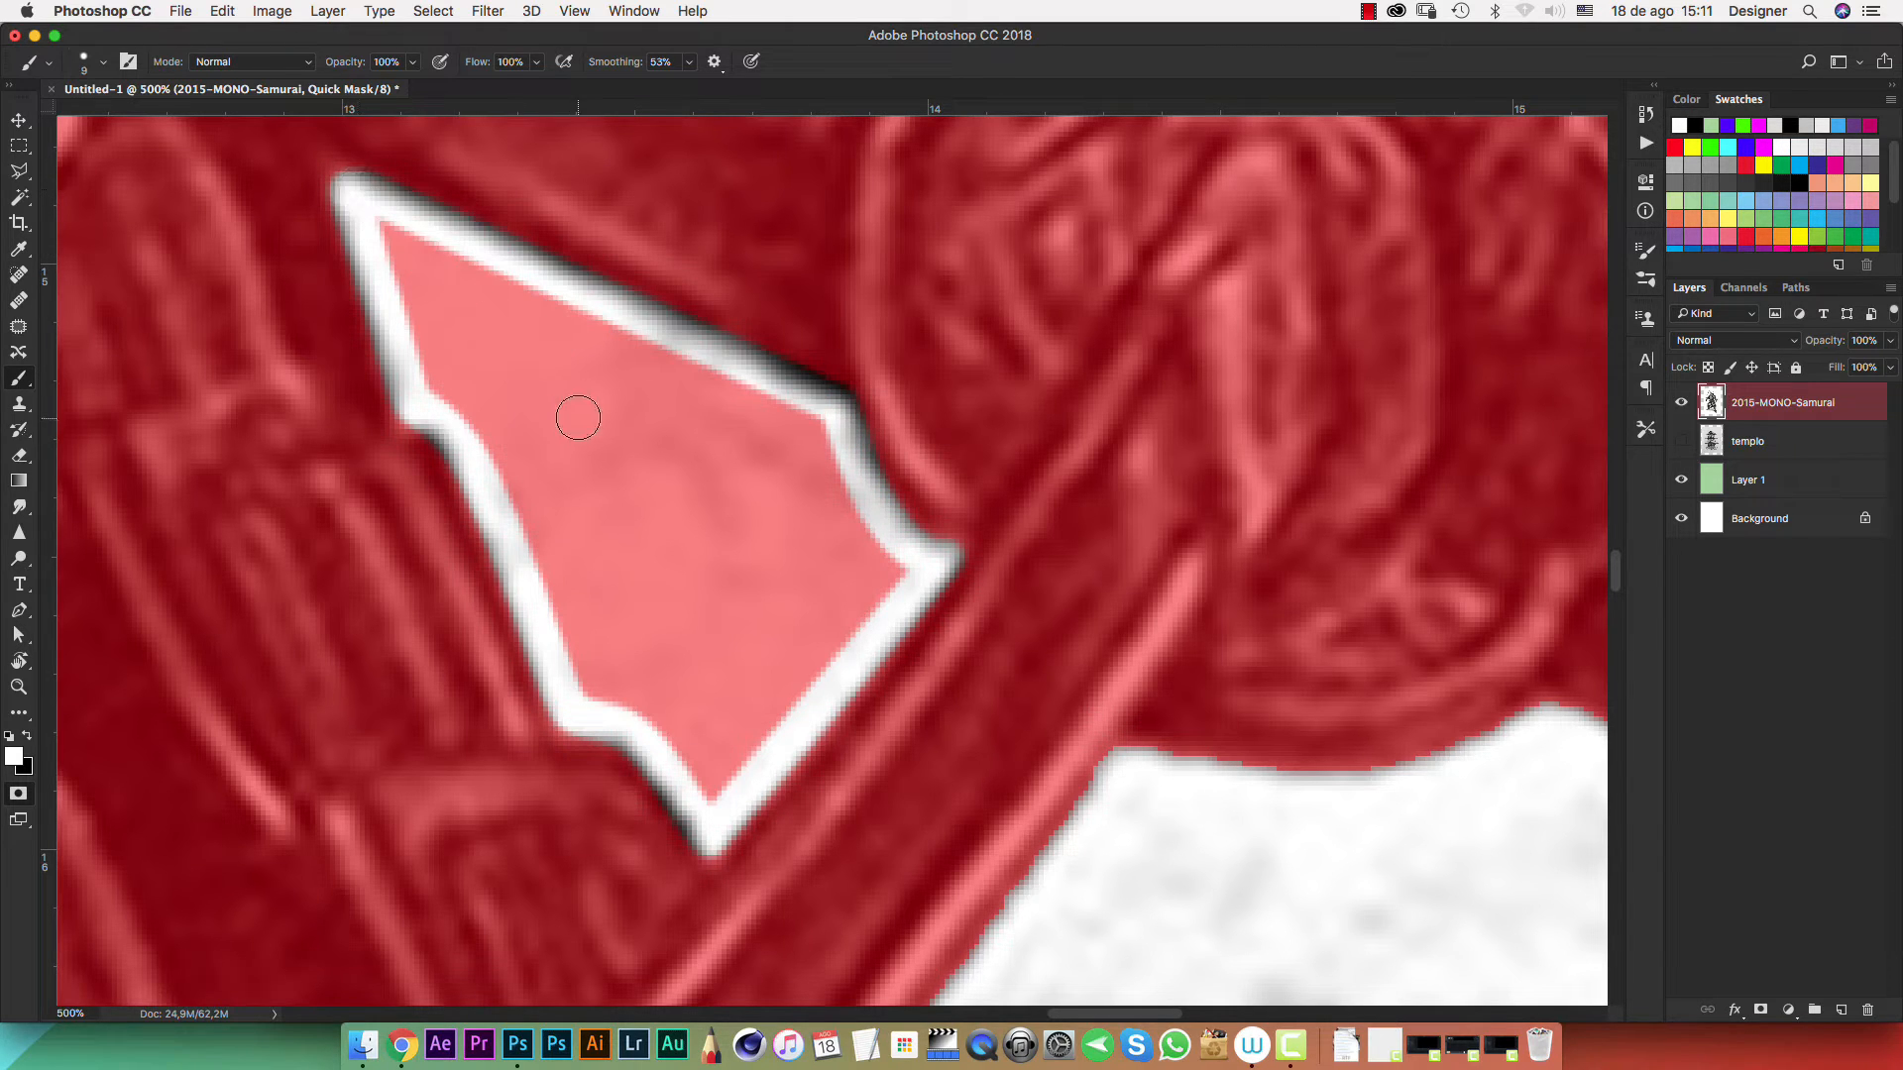
Enlarge the brush to 20 px and fill the interior of the gap below the scabbard with white
{"action": "key", "text": "bracketright"}
{"action": "key", "text": "bracketright"}
{"action": "mouse_move", "coordinate": [403, 247]}
{"action": "left_mouse_down"}
{"action": "mouse_move", "coordinate": [697, 591]}
{"action": "mouse_move", "coordinate": [603, 648]}
{"action": "mouse_move", "coordinate": [545, 502]}
{"action": "mouse_move", "coordinate": [434, 328]}
{"action": "mouse_move", "coordinate": [440, 364]}
{"action": "mouse_move", "coordinate": [446, 328]}
{"action": "mouse_move", "coordinate": [498, 282]}
{"action": "mouse_move", "coordinate": [472, 299]}
{"action": "mouse_move", "coordinate": [801, 454]}
{"action": "mouse_move", "coordinate": [854, 591]}
{"action": "mouse_move", "coordinate": [731, 730]}
{"action": "mouse_move", "coordinate": [712, 665]}
{"action": "mouse_move", "coordinate": [762, 541]}
{"action": "mouse_move", "coordinate": [585, 407]}
{"action": "mouse_move", "coordinate": [694, 455]}
{"action": "mouse_move", "coordinate": [783, 436]}
{"action": "mouse_move", "coordinate": [864, 563]}
{"action": "mouse_move", "coordinate": [723, 627]}
{"action": "mouse_move", "coordinate": [743, 344]}
{"action": "left_mouse_up"}
{"action": "mouse_move", "coordinate": [731, 510]}
{"action": "left_mouse_down"}
{"action": "mouse_move", "coordinate": [680, 387]}
{"action": "mouse_move", "coordinate": [604, 410]}
{"action": "mouse_move", "coordinate": [661, 400]}
{"action": "left_mouse_up"}
Paint white with the 20 px brush on the shaded ground along the inner edge of the front sandal
{"action": "key", "text": "super+minus"}
{"action": "key", "text": "super+minus"}
{"action": "key", "text": "super+minus"}
{"action": "key", "text": "super+minus"}
{"action": "key", "text": "super+minus"}
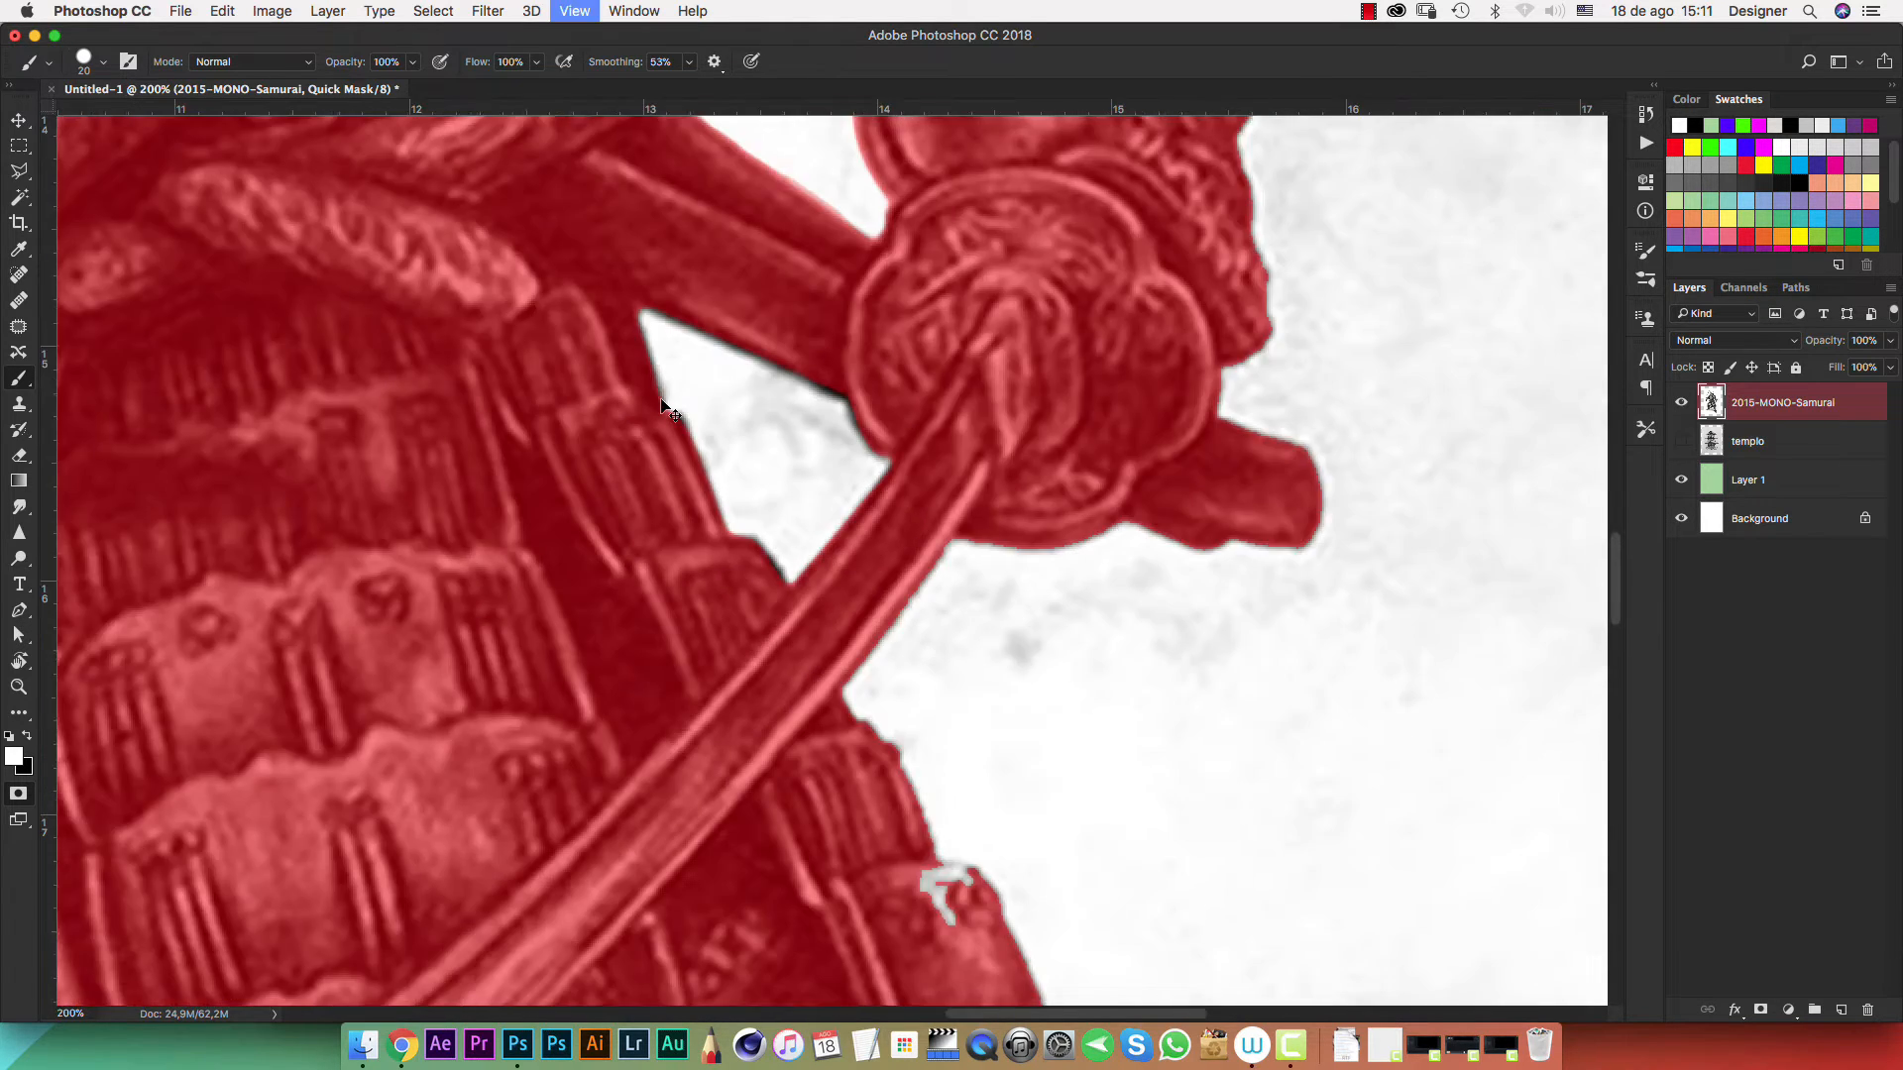
{"action": "left_click_drag", "start_coordinate": [999, 741], "coordinate": [1070, 356]}
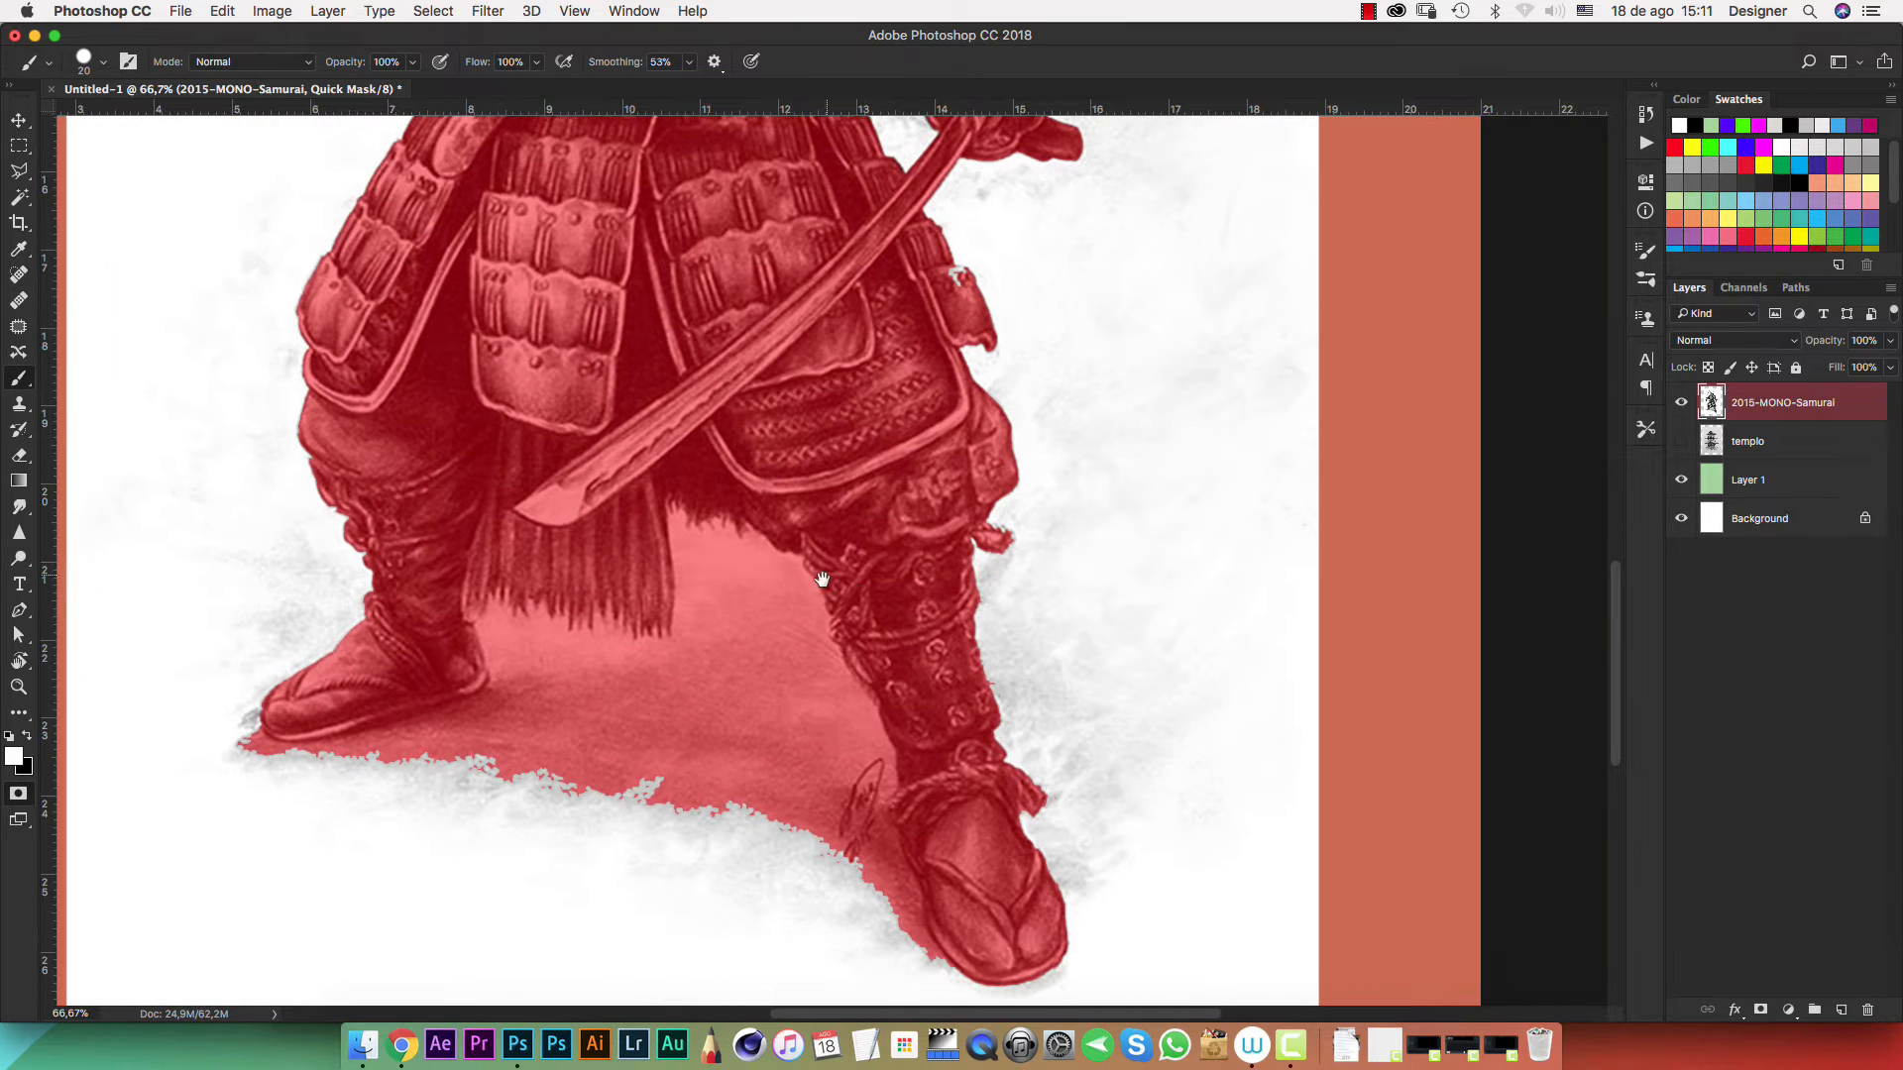
{"action": "key", "text": "super+plus"}
{"action": "key", "text": "super+plus"}
{"action": "key", "text": "super+plus"}
{"action": "key", "text": "super+plus"}
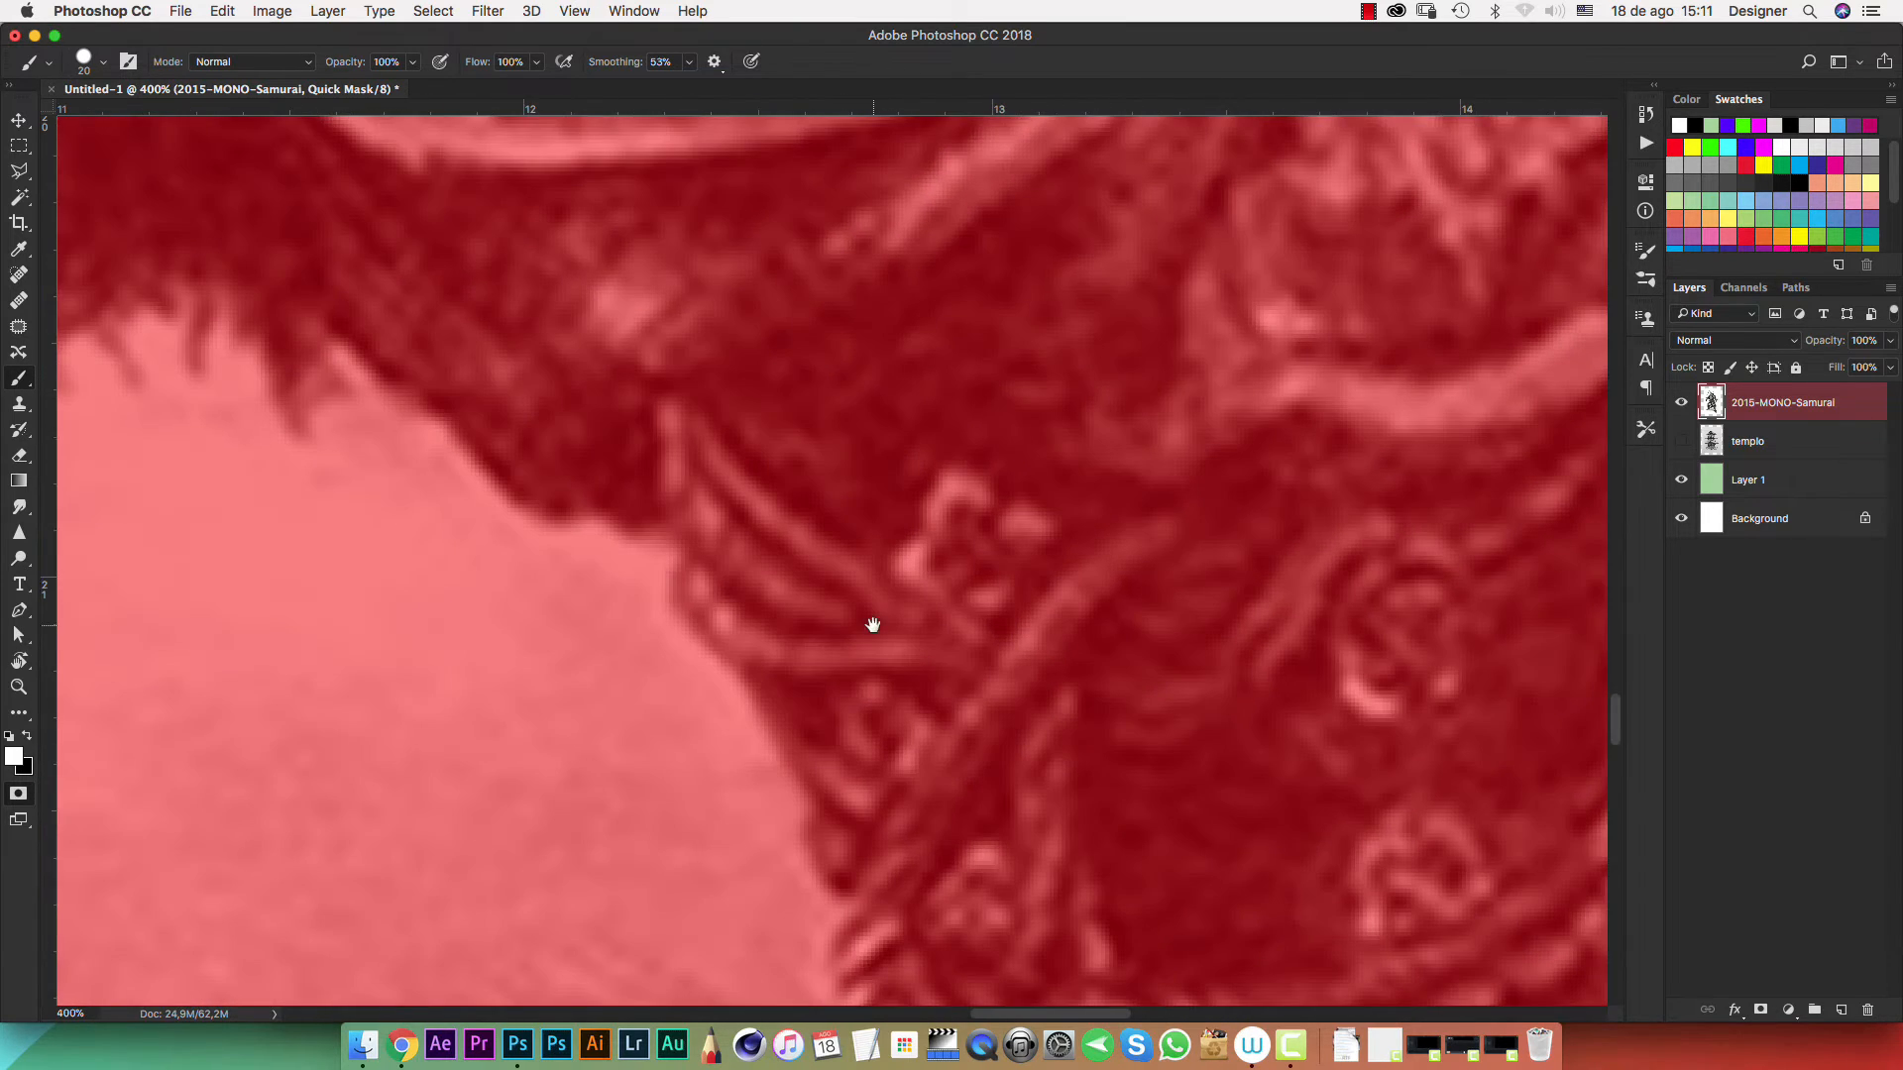
{"action": "left_click_drag", "start_coordinate": [1075, 581], "coordinate": [1093, 178]}
{"action": "left_click_drag", "start_coordinate": [1082, 733], "coordinate": [779, 165]}
{"action": "mouse_move", "coordinate": [1120, 773]}
{"action": "left_mouse_down"}
{"action": "mouse_move", "coordinate": [901, 442]}
{"action": "mouse_move", "coordinate": [875, 272]}
{"action": "left_mouse_up"}
{"action": "mouse_move", "coordinate": [698, 340]}
{"action": "left_mouse_down"}
{"action": "mouse_move", "coordinate": [750, 661]}
{"action": "mouse_move", "coordinate": [804, 766]}
{"action": "mouse_move", "coordinate": [992, 941]}
{"action": "mouse_move", "coordinate": [825, 781]}
{"action": "mouse_move", "coordinate": [685, 588]}
{"action": "mouse_move", "coordinate": [634, 395]}
{"action": "mouse_move", "coordinate": [645, 437]}
{"action": "left_mouse_up"}
{"action": "left_click_drag", "start_coordinate": [662, 507], "coordinate": [696, 670]}
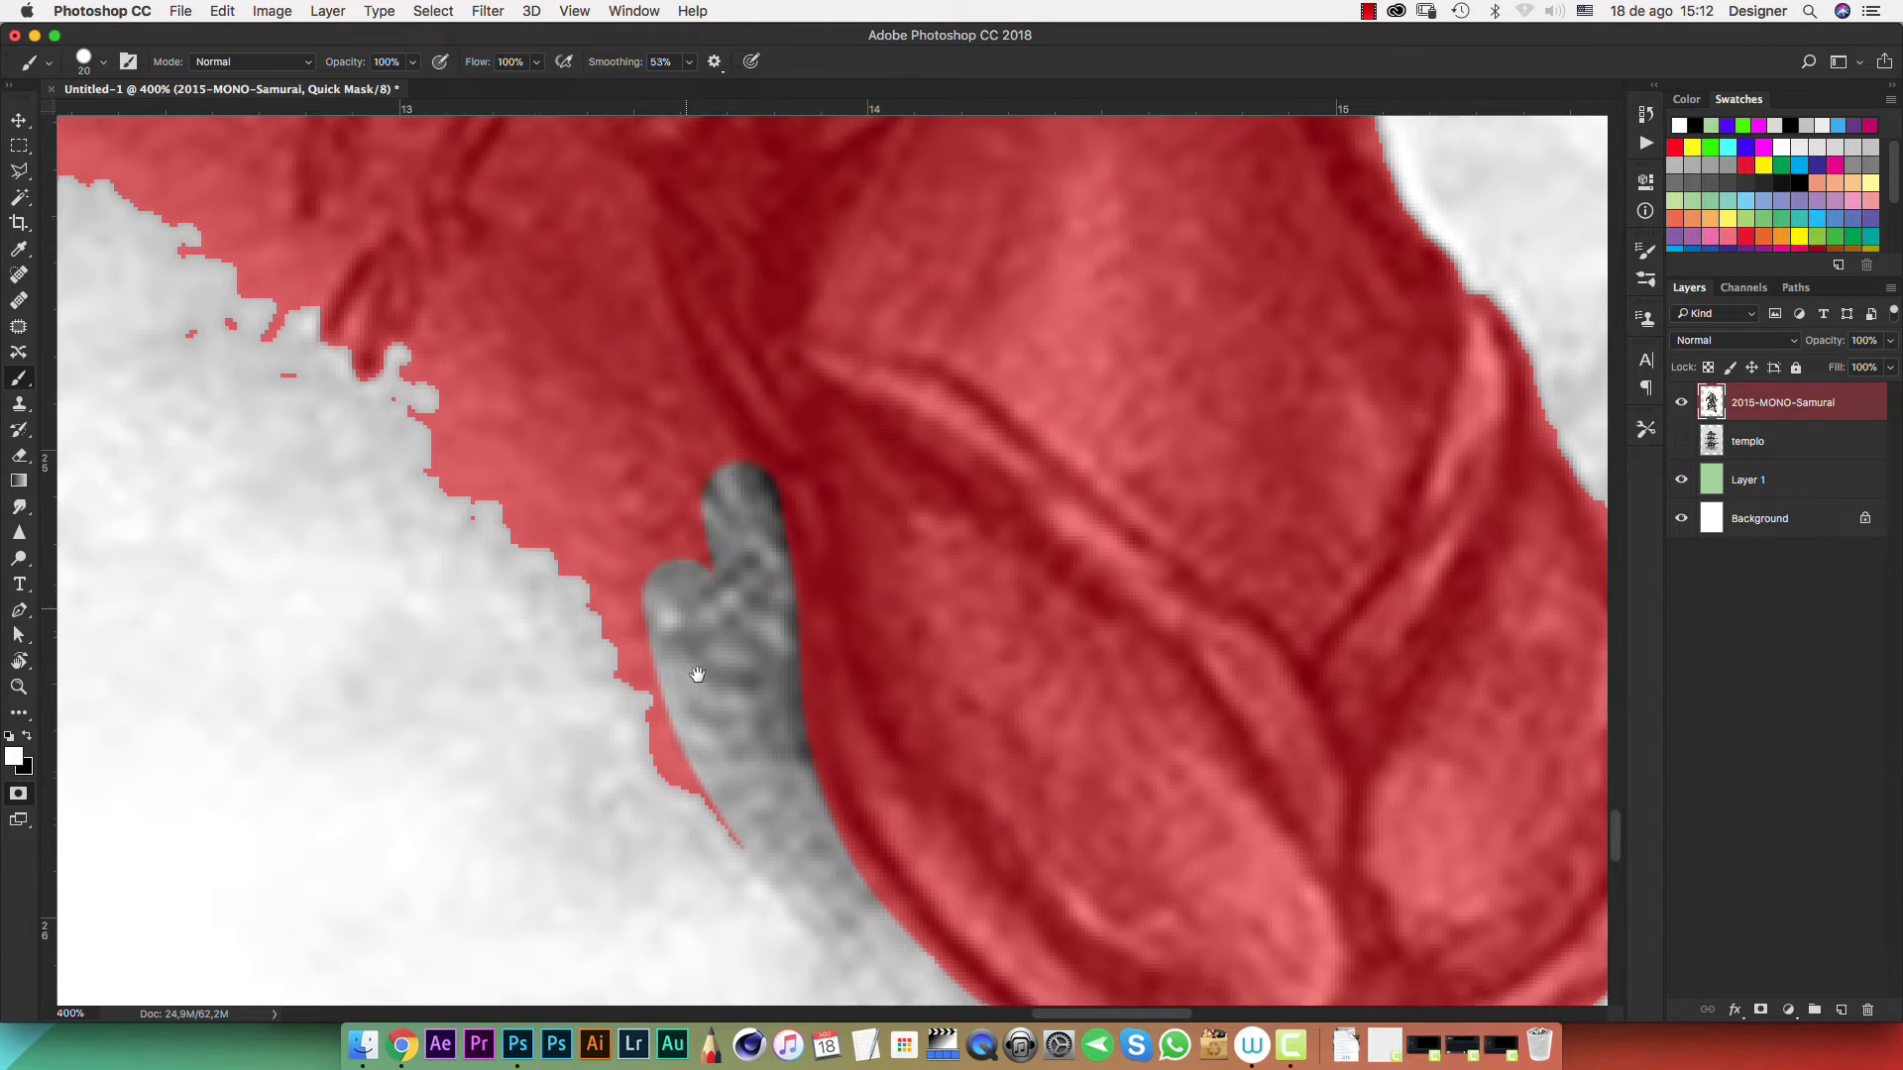
{"action": "mouse_move", "coordinate": [735, 841]}
{"action": "left_mouse_down"}
{"action": "mouse_move", "coordinate": [705, 829]}
{"action": "mouse_move", "coordinate": [605, 509]}
{"action": "mouse_move", "coordinate": [661, 726]}
{"action": "left_mouse_up"}
{"action": "left_click_drag", "start_coordinate": [617, 395], "coordinate": [632, 446]}
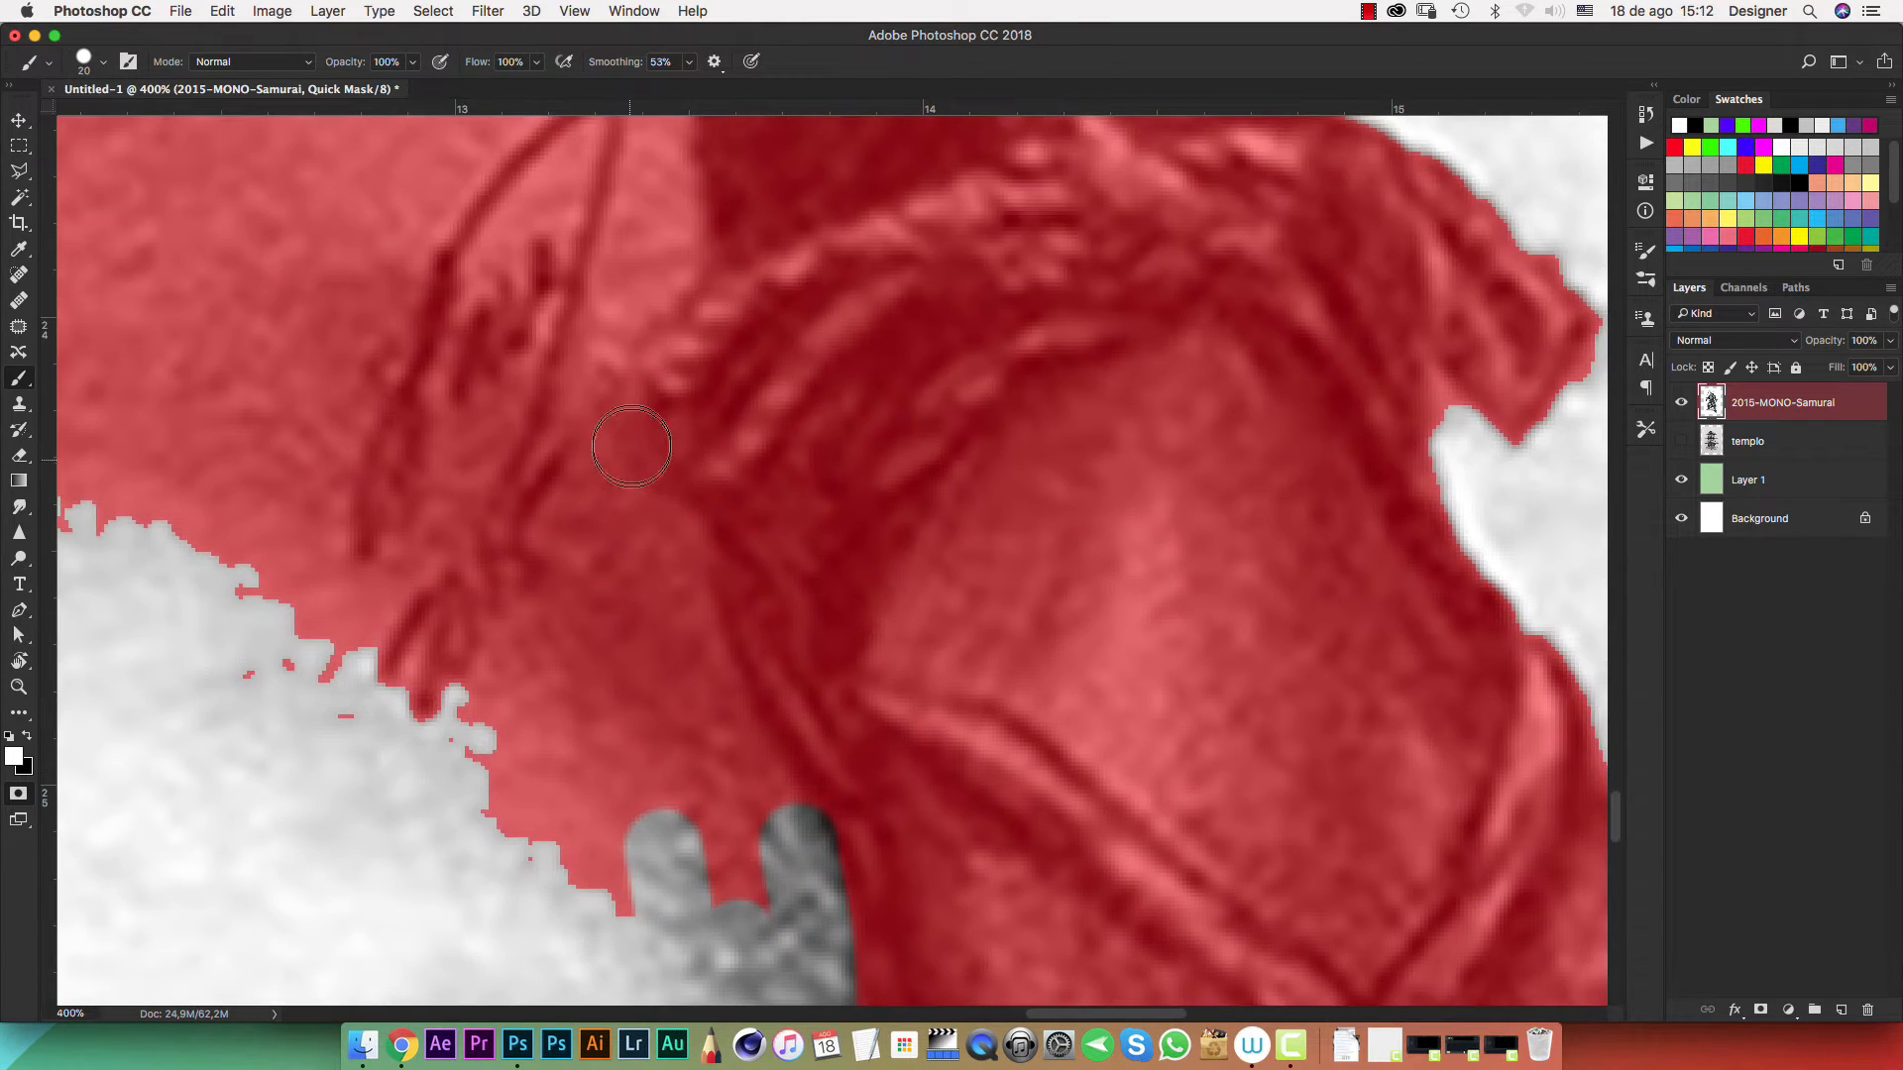
Continue the white edge line up the inner side of the front leg, from the ankle rope to below the knee
{"action": "mouse_move", "coordinate": [671, 544]}
{"action": "left_mouse_down"}
{"action": "mouse_move", "coordinate": [687, 684]}
{"action": "mouse_move", "coordinate": [785, 841]}
{"action": "mouse_move", "coordinate": [779, 882]}
{"action": "mouse_move", "coordinate": [667, 735]}
{"action": "mouse_move", "coordinate": [677, 789]}
{"action": "mouse_move", "coordinate": [582, 667]}
{"action": "mouse_move", "coordinate": [620, 551]}
{"action": "mouse_move", "coordinate": [675, 499]}
{"action": "mouse_move", "coordinate": [689, 452]}
{"action": "mouse_move", "coordinate": [675, 218]}
{"action": "mouse_move", "coordinate": [677, 270]}
{"action": "left_mouse_up"}
{"action": "left_click_drag", "start_coordinate": [676, 382], "coordinate": [707, 769]}
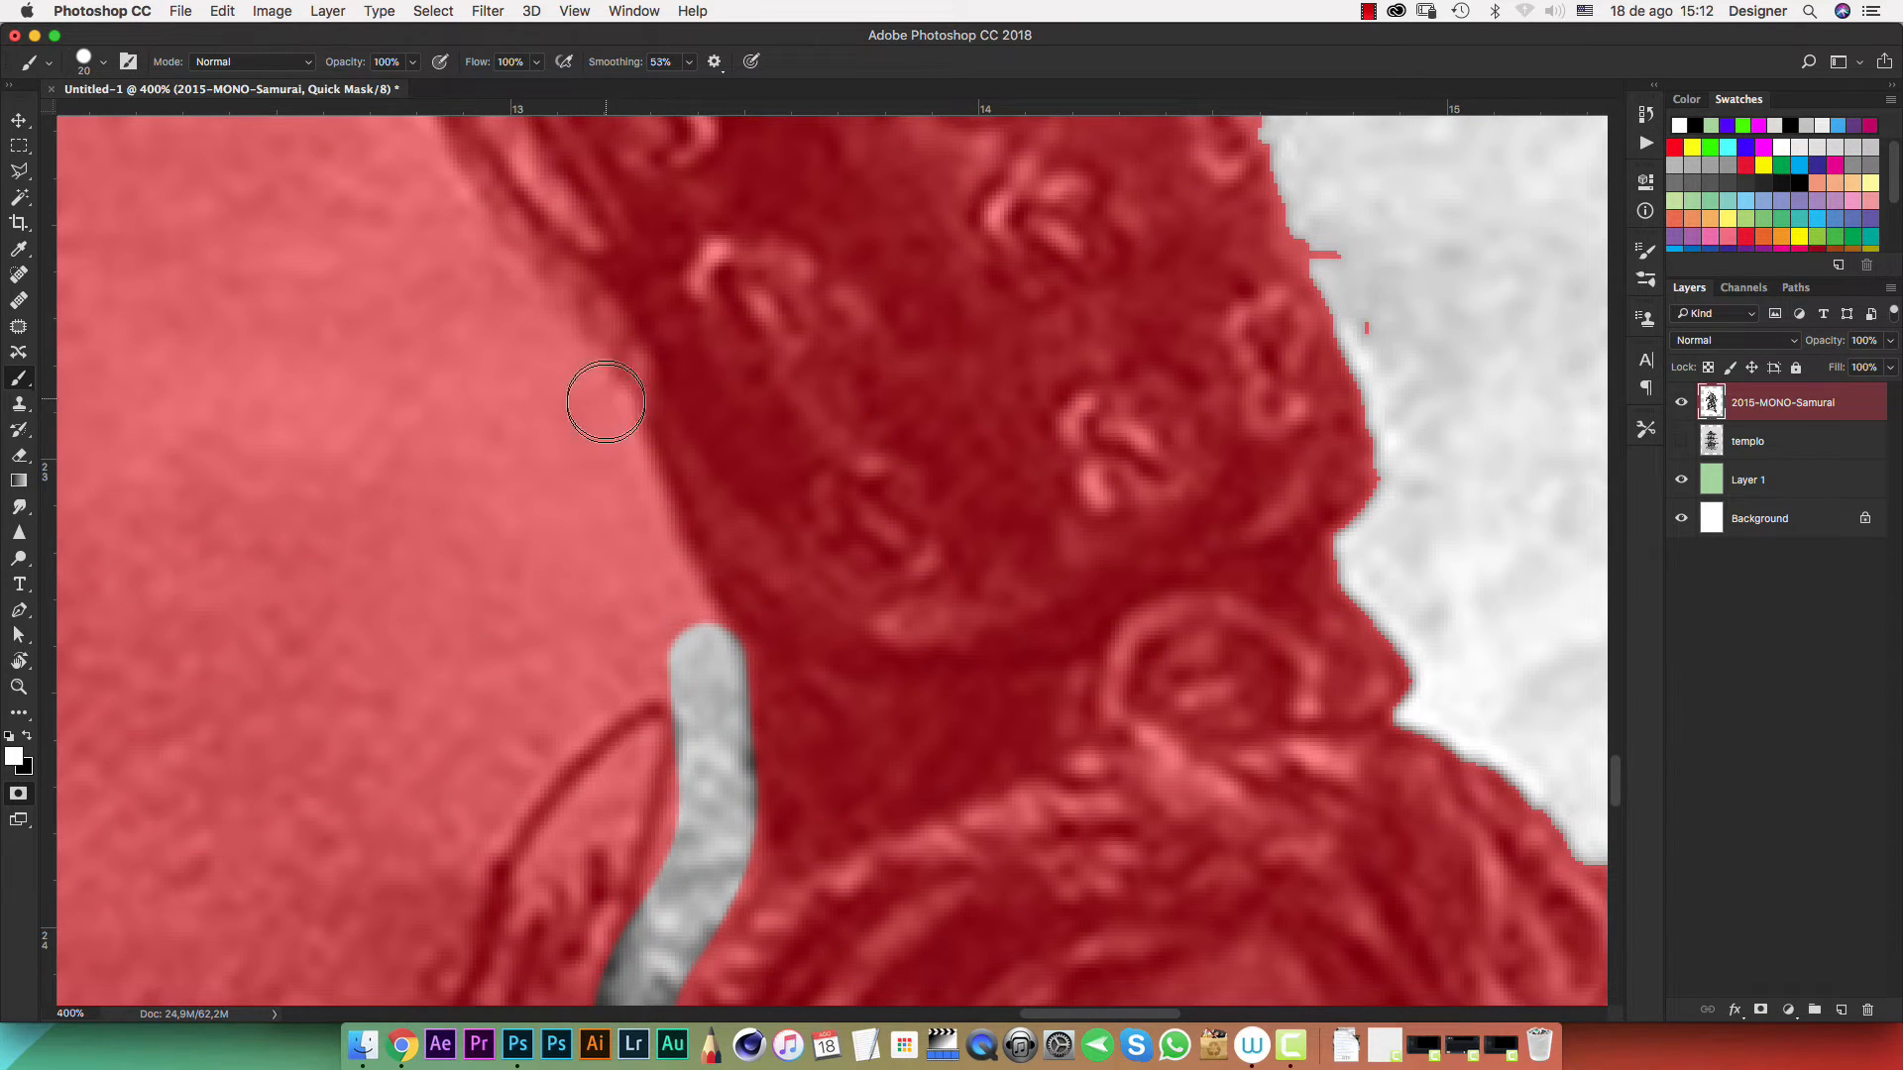
{"action": "mouse_move", "coordinate": [604, 401]}
{"action": "left_mouse_down"}
{"action": "mouse_move", "coordinate": [709, 736]}
{"action": "mouse_move", "coordinate": [658, 730]}
{"action": "left_mouse_up"}
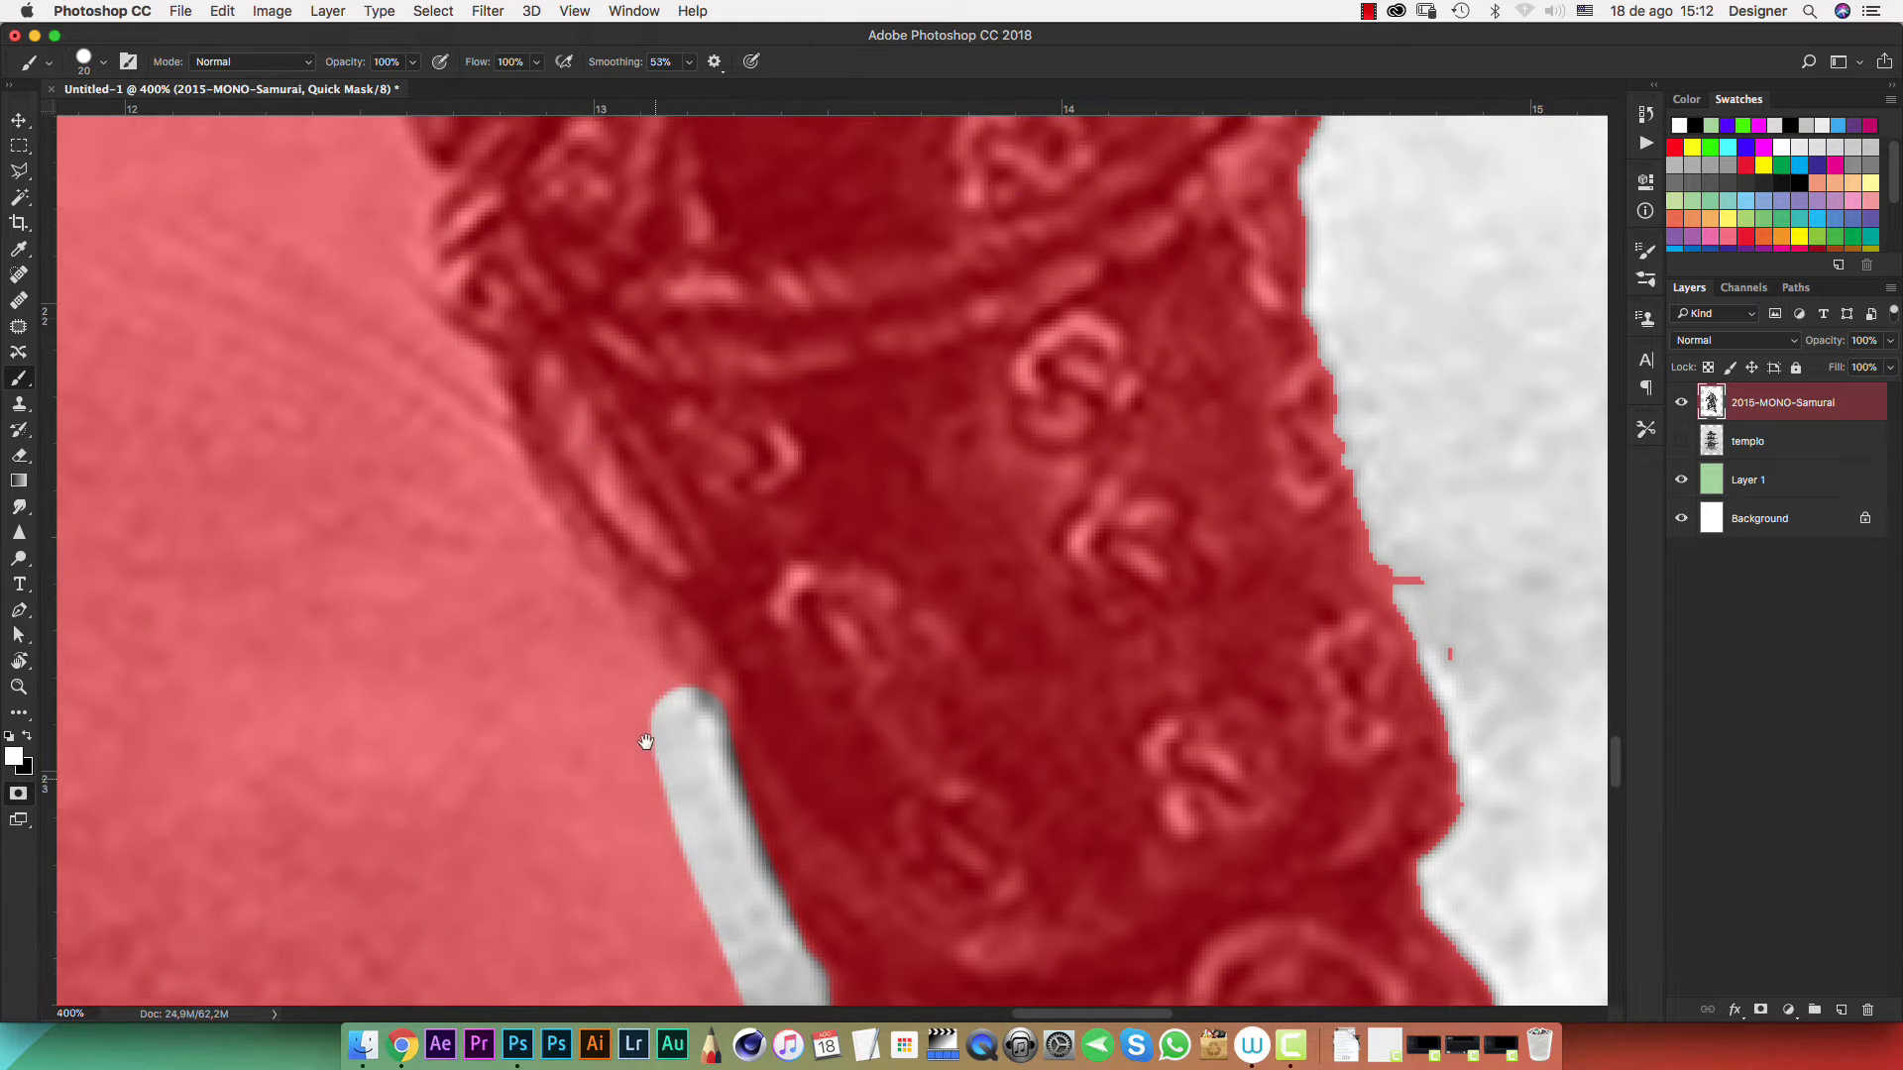
{"action": "mouse_move", "coordinate": [570, 595]}
{"action": "left_mouse_down"}
{"action": "mouse_move", "coordinate": [479, 454]}
{"action": "mouse_move", "coordinate": [459, 361]}
{"action": "mouse_move", "coordinate": [560, 768]}
{"action": "left_mouse_up"}
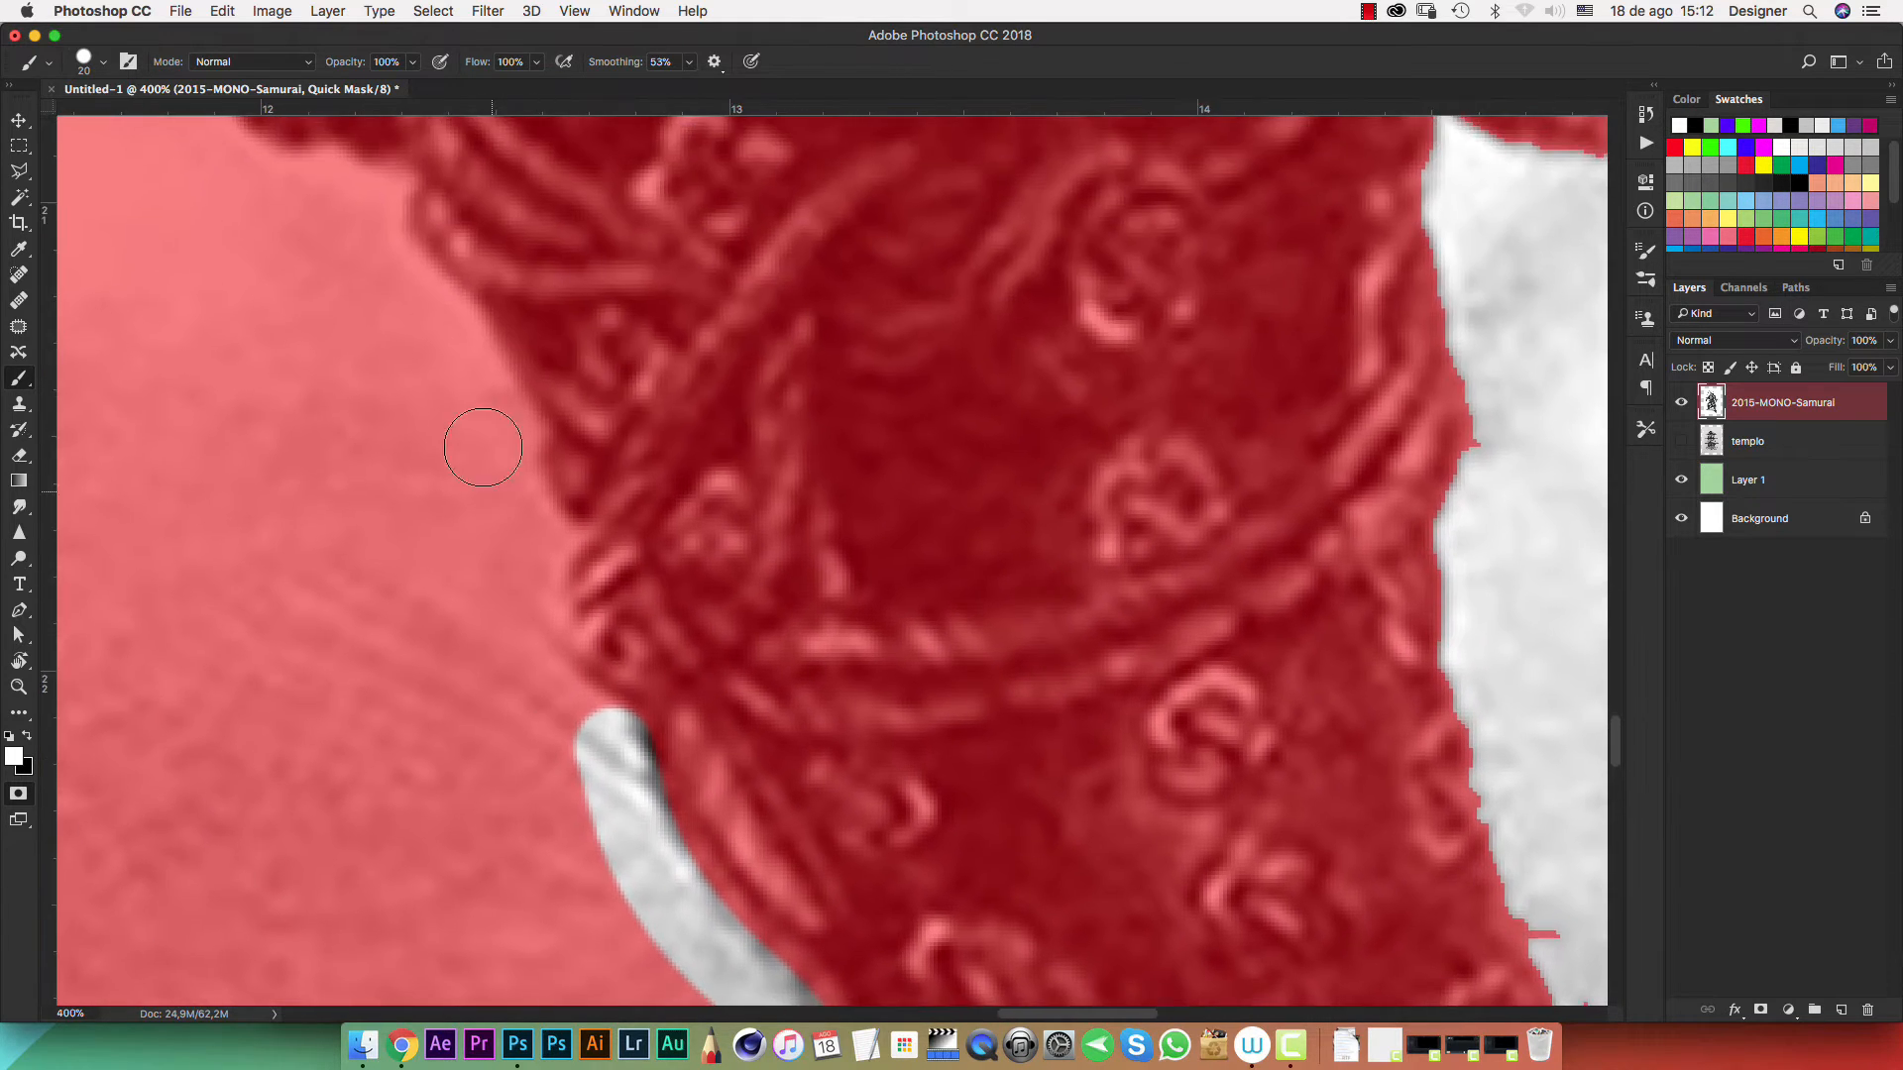
{"action": "mouse_move", "coordinate": [424, 295]}
{"action": "left_mouse_down"}
{"action": "mouse_move", "coordinate": [524, 458]}
{"action": "mouse_move", "coordinate": [537, 691]}
{"action": "mouse_move", "coordinate": [622, 814]}
{"action": "left_mouse_up"}
{"action": "left_click_drag", "start_coordinate": [454, 494], "coordinate": [591, 764]}
{"action": "mouse_move", "coordinate": [573, 692]}
{"action": "left_mouse_down"}
{"action": "mouse_move", "coordinate": [523, 589]}
{"action": "mouse_move", "coordinate": [528, 545]}
{"action": "mouse_move", "coordinate": [511, 564]}
{"action": "mouse_move", "coordinate": [555, 575]}
{"action": "left_mouse_up"}
{"action": "key", "text": "["}
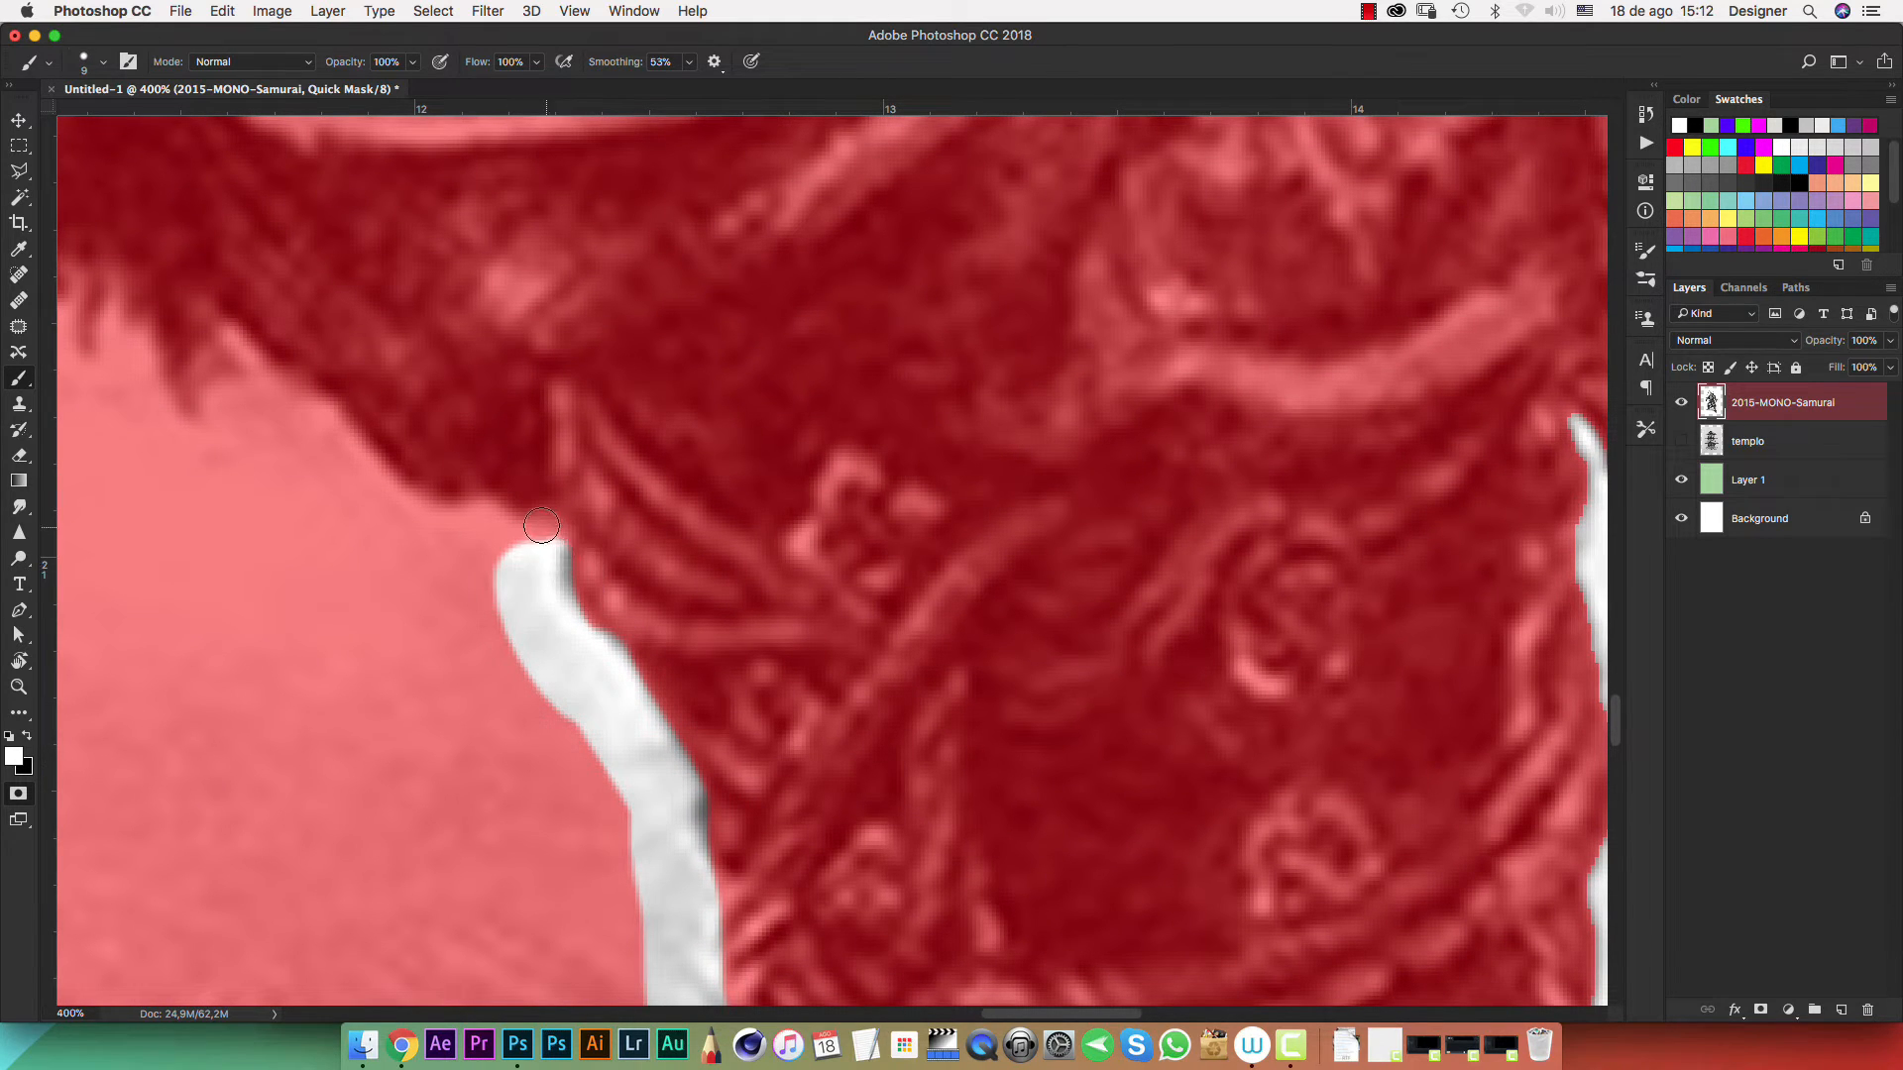
Enlarge the brush to 50 px and unmask the ground around the artist's signature beside the front foot
{"action": "scroll", "coordinate": [490, 550], "scroll_direction": "down", "scroll_amount": 10}
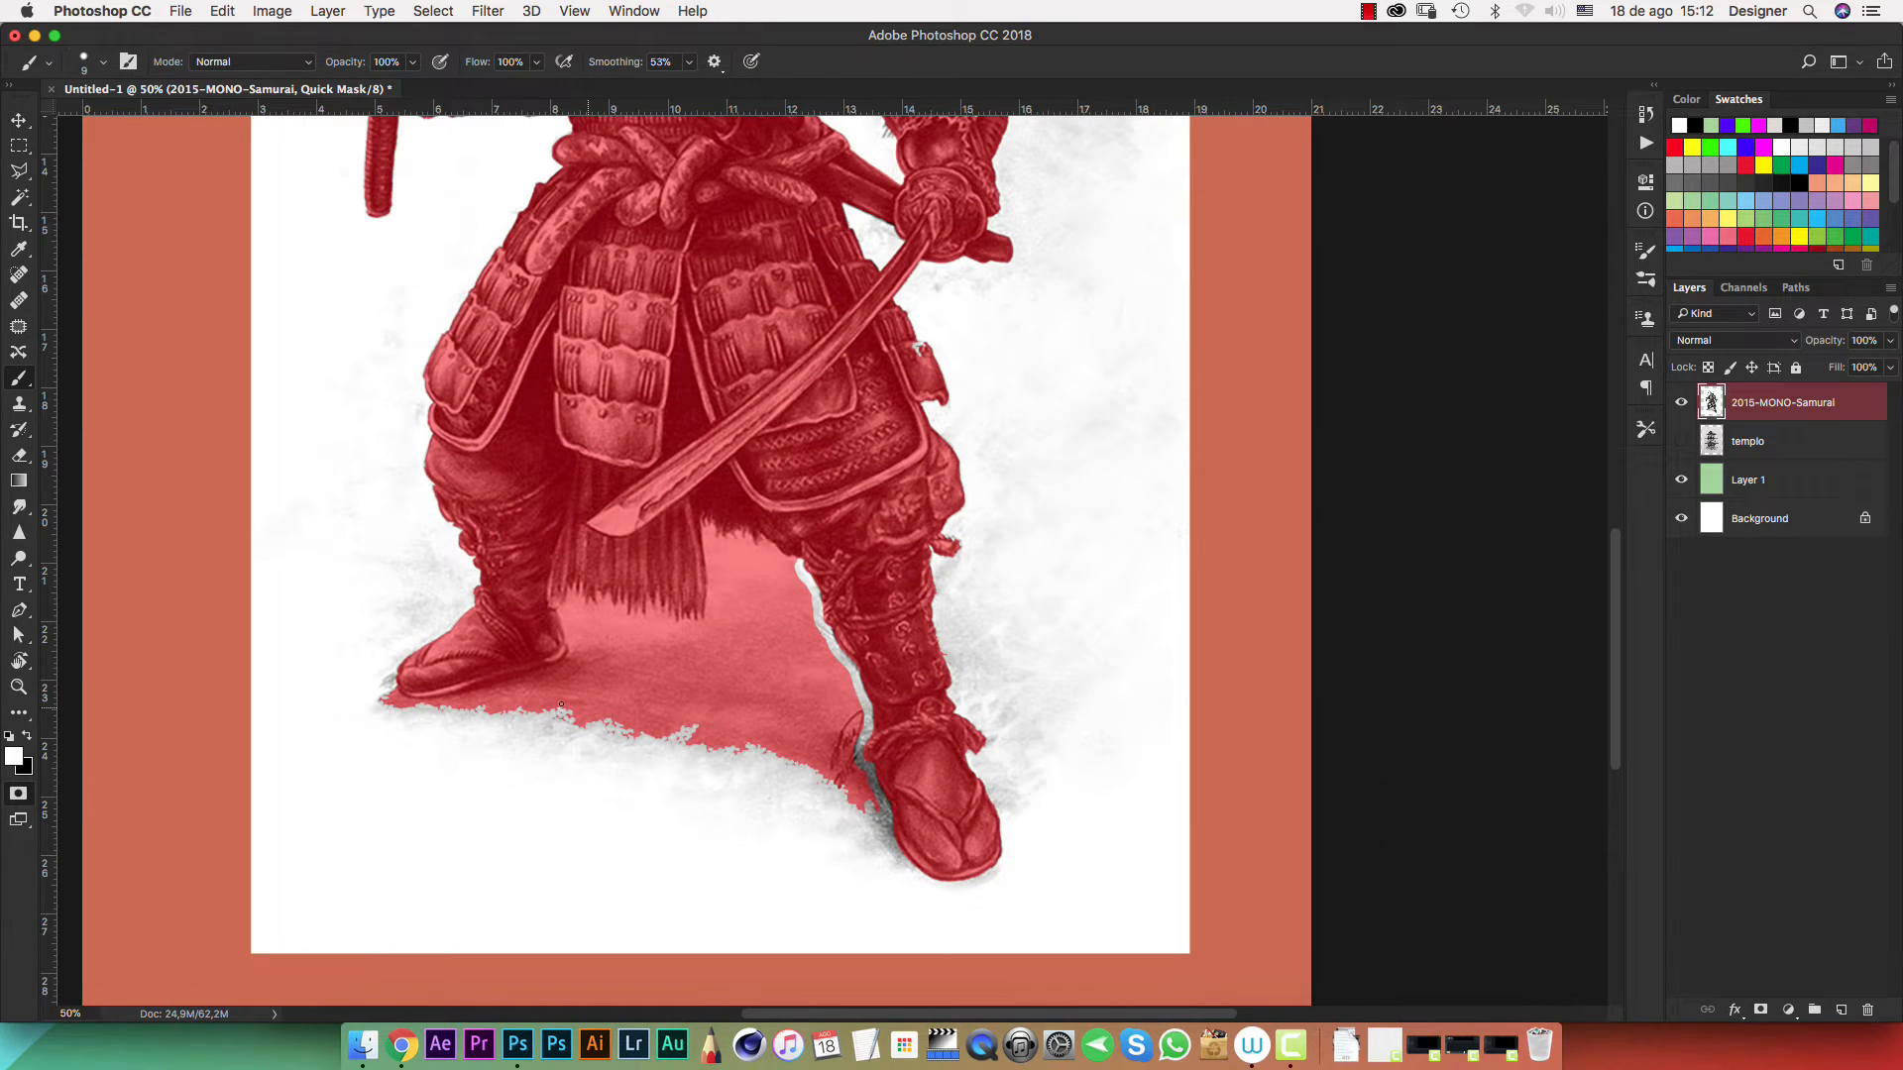
{"action": "key", "text": "super+equal"}
{"action": "key", "text": "super+equal"}
{"action": "key", "text": "super+equal"}
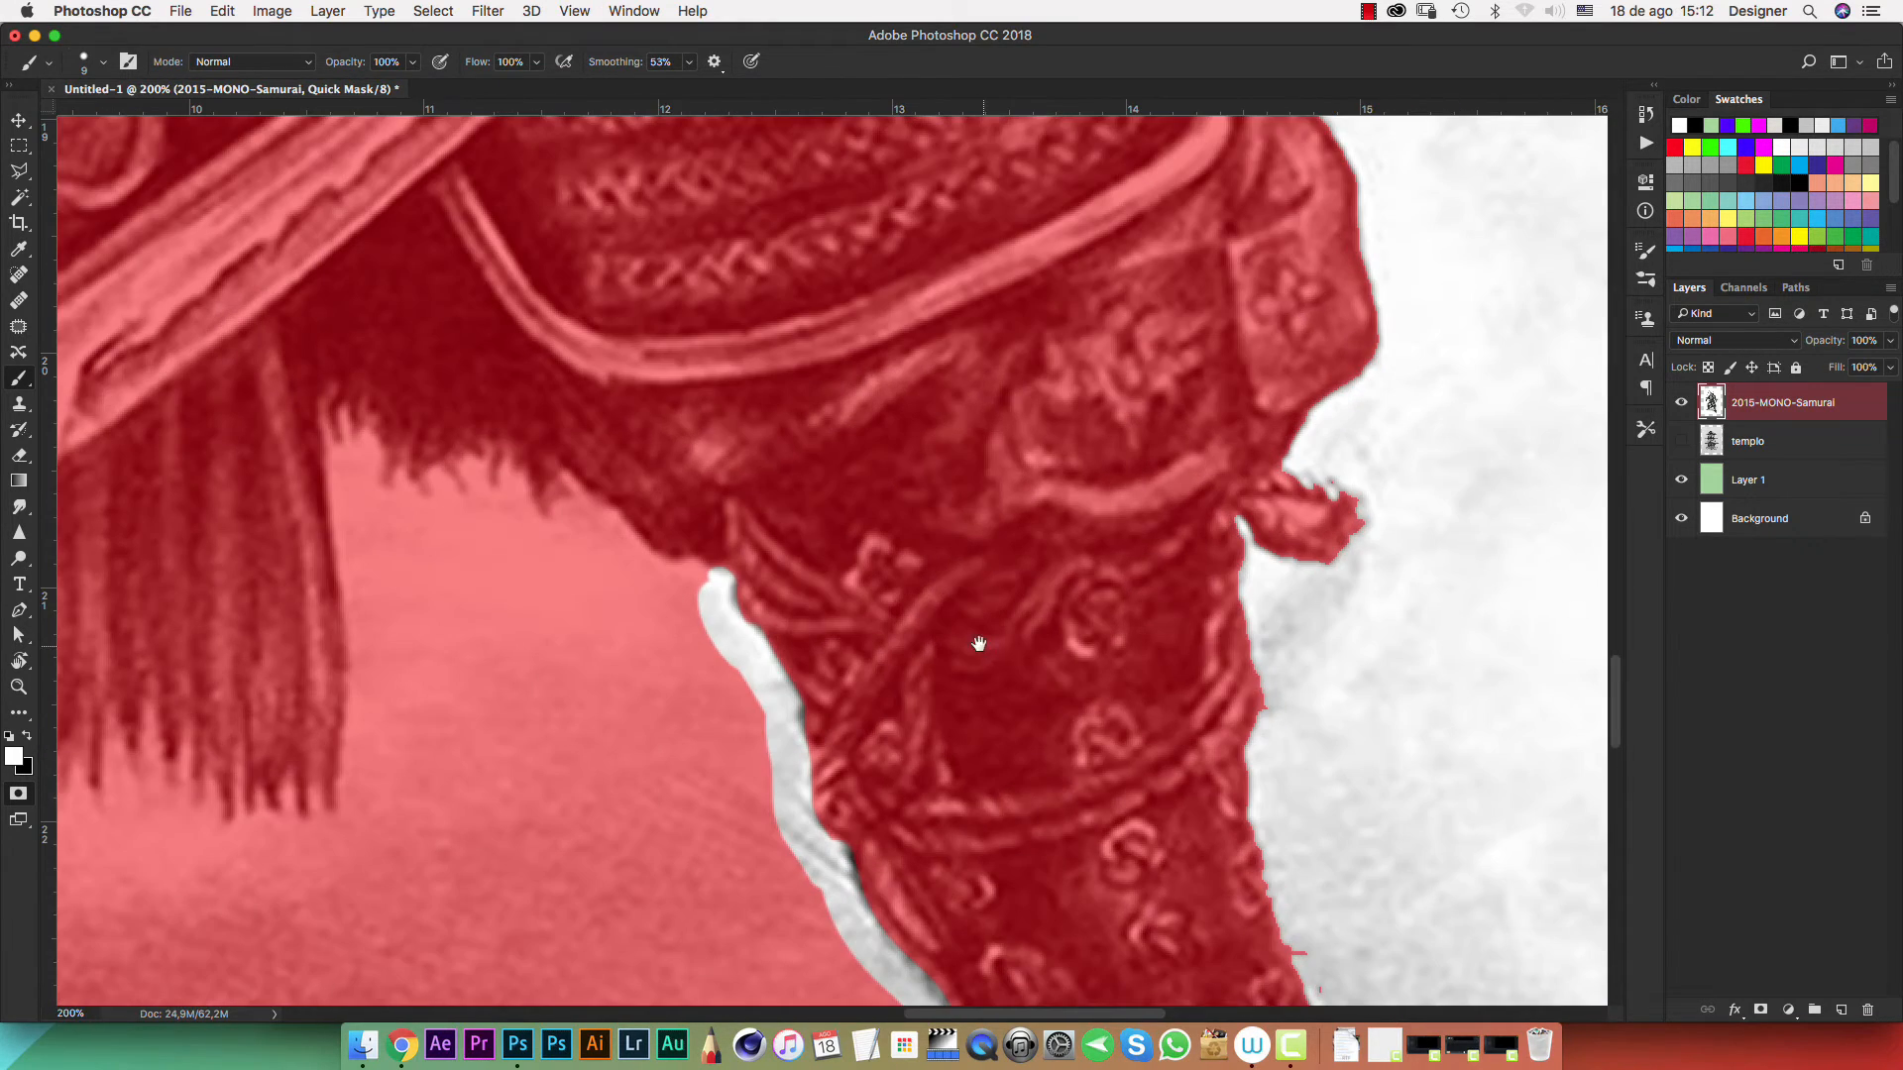
{"action": "left_click_drag", "start_coordinate": [934, 556], "coordinate": [939, 378]}
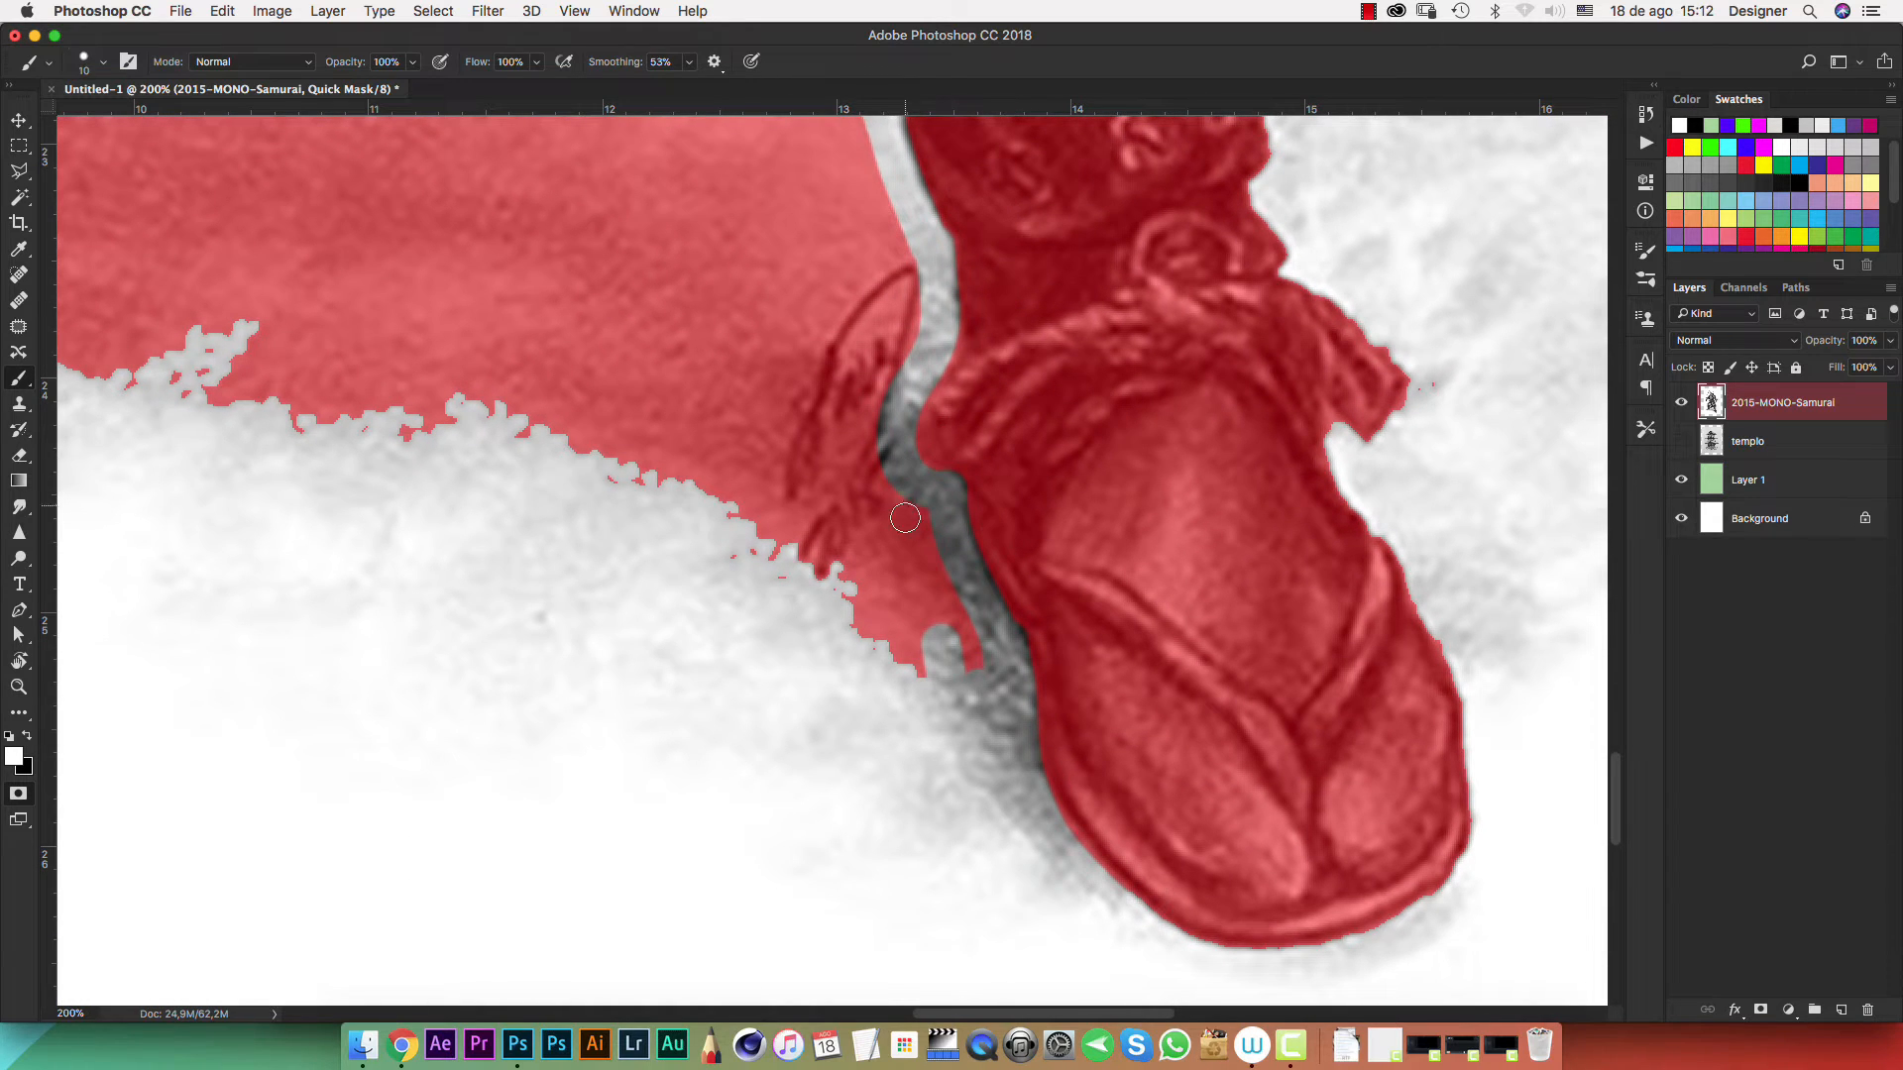
{"action": "key", "text": "bracketright"}
{"action": "key", "text": "bracketright"}
{"action": "mouse_move", "coordinate": [925, 658]}
{"action": "left_mouse_down"}
{"action": "mouse_move", "coordinate": [936, 644]}
{"action": "mouse_move", "coordinate": [830, 491]}
{"action": "mouse_move", "coordinate": [867, 416]}
{"action": "mouse_move", "coordinate": [782, 550]}
{"action": "mouse_move", "coordinate": [713, 418]}
{"action": "left_mouse_up"}
Enlarge the brush to 125 px and unmask the ground between the legs, from the front leg towards the rear foot
{"action": "key", "text": "super+minus"}
{"action": "key", "text": "super+minus"}
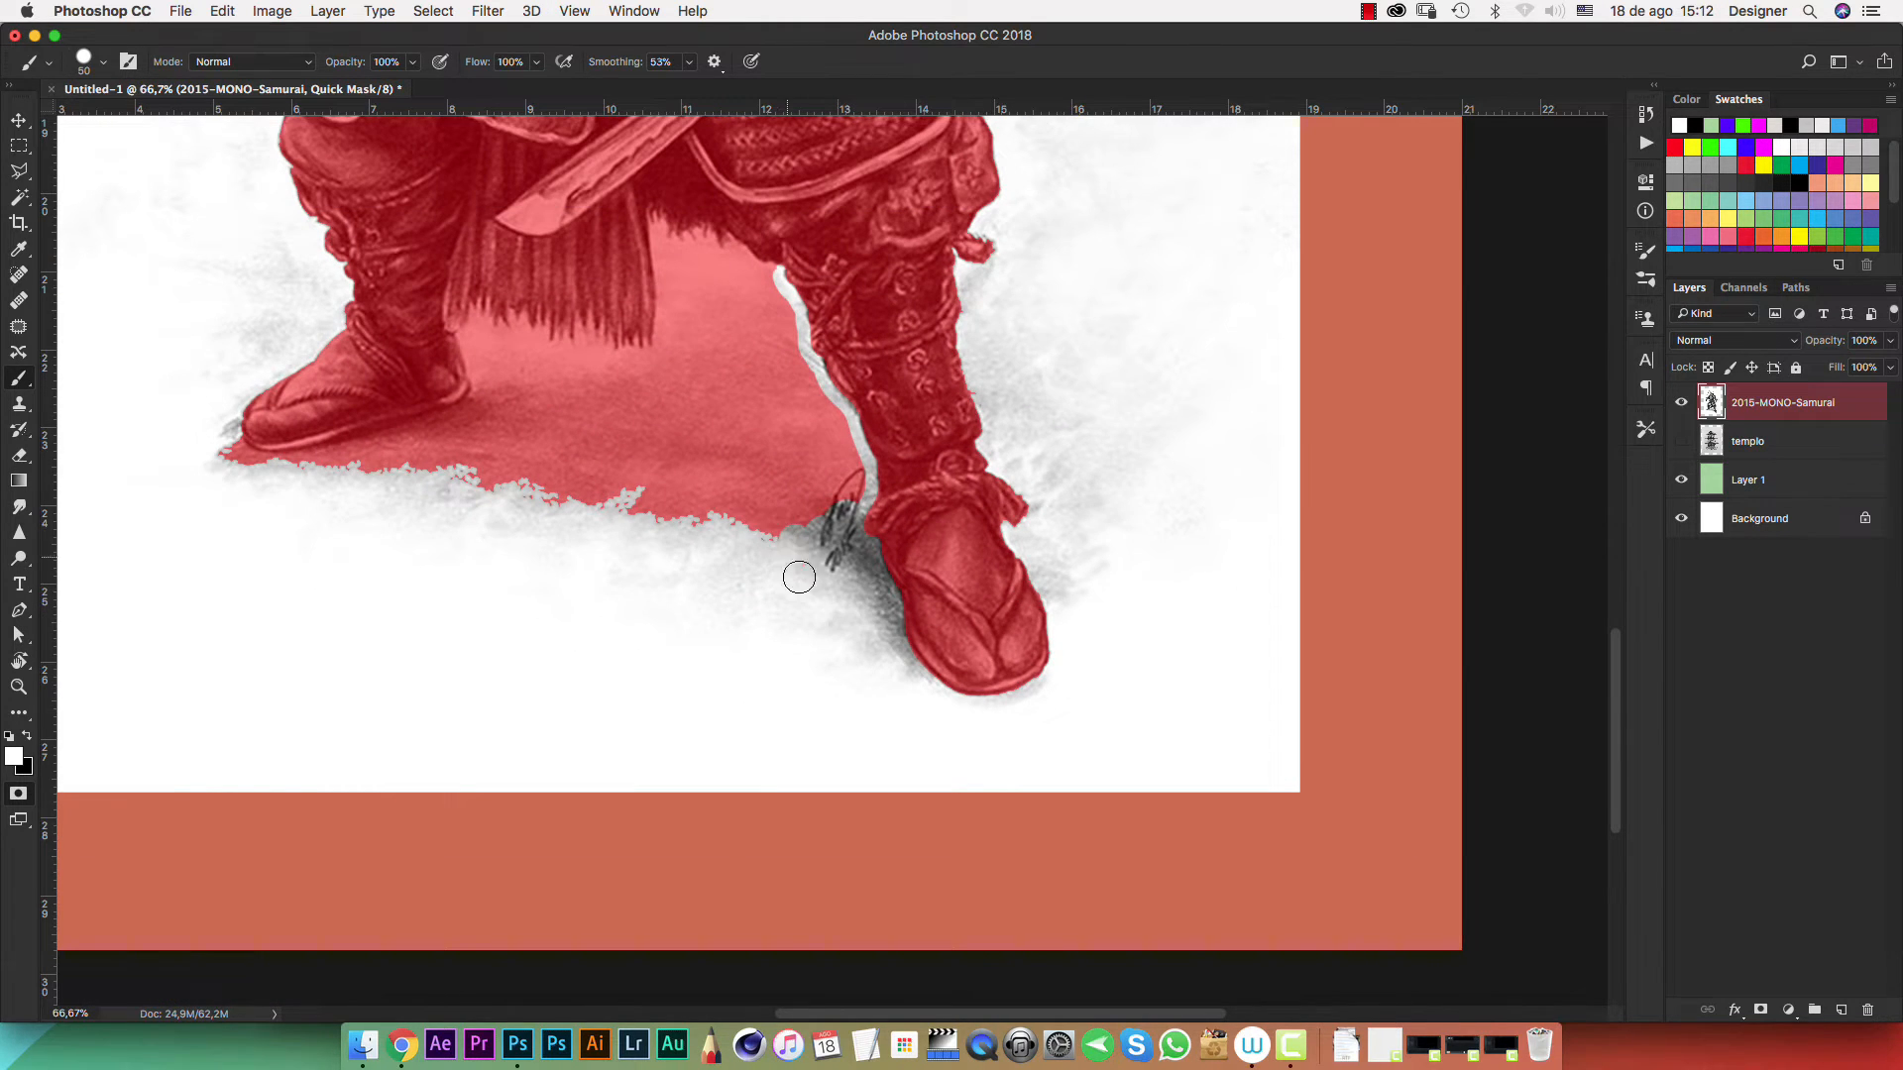
{"action": "key", "text": "bracketright"}
{"action": "key", "text": "bracketright"}
{"action": "key", "text": "bracketright"}
{"action": "key", "text": "bracketright"}
{"action": "key", "text": "bracketright"}
{"action": "mouse_move", "coordinate": [747, 539]}
{"action": "left_mouse_down"}
{"action": "mouse_move", "coordinate": [583, 463]}
{"action": "mouse_move", "coordinate": [518, 471]}
{"action": "mouse_move", "coordinate": [726, 507]}
{"action": "mouse_move", "coordinate": [734, 369]}
{"action": "mouse_move", "coordinate": [778, 455]}
{"action": "mouse_move", "coordinate": [831, 478]}
{"action": "mouse_move", "coordinate": [761, 322]}
{"action": "mouse_move", "coordinate": [733, 306]}
{"action": "mouse_move", "coordinate": [721, 374]}
{"action": "mouse_move", "coordinate": [709, 349]}
{"action": "mouse_move", "coordinate": [648, 458]}
{"action": "mouse_move", "coordinate": [537, 431]}
{"action": "mouse_move", "coordinate": [485, 475]}
{"action": "mouse_move", "coordinate": [763, 584]}
{"action": "left_mouse_up"}
Unmask the shaded ground beneath the rear sandal with the 125 px brush
{"action": "key", "text": "super+space"}
{"action": "key", "text": "super+plus"}
{"action": "key", "text": "super+plus"}
{"action": "key", "text": "super+plus"}
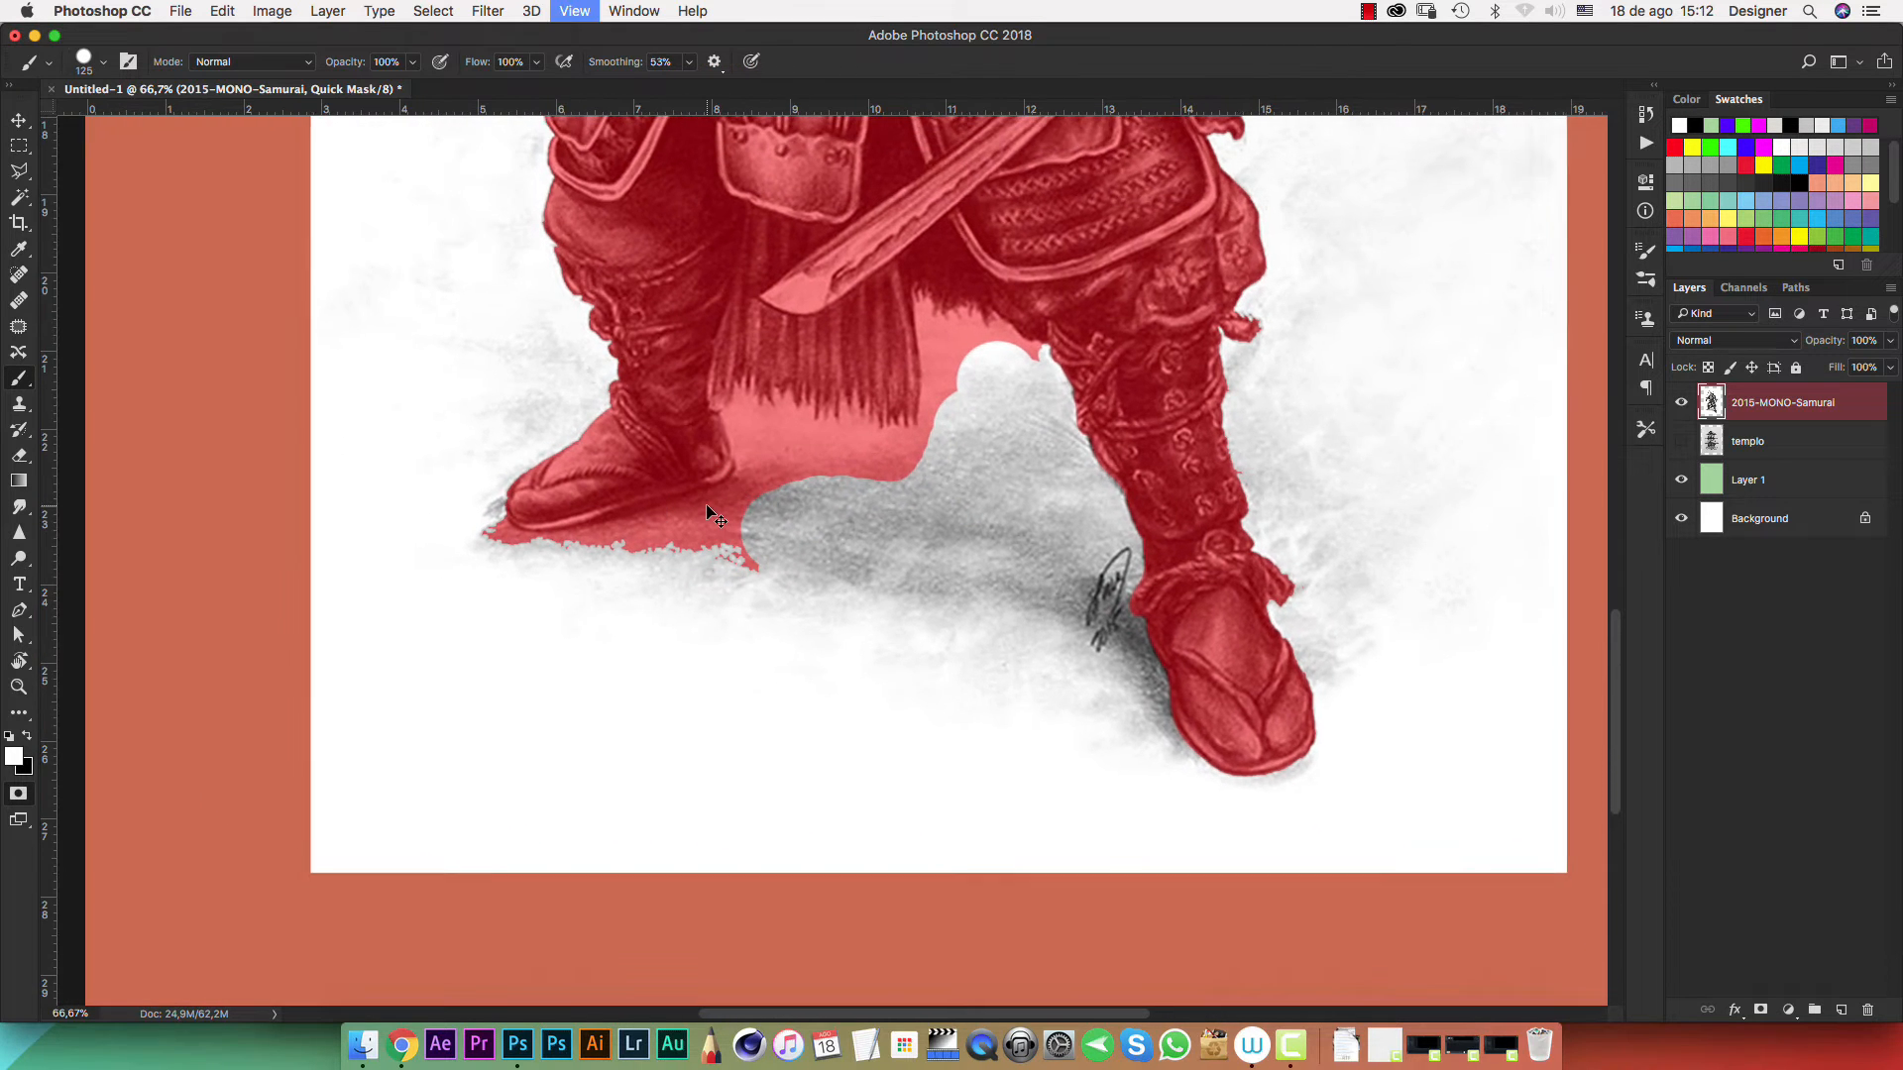
{"action": "scroll", "coordinate": [849, 620], "scroll_direction": "left", "scroll_amount": 10}
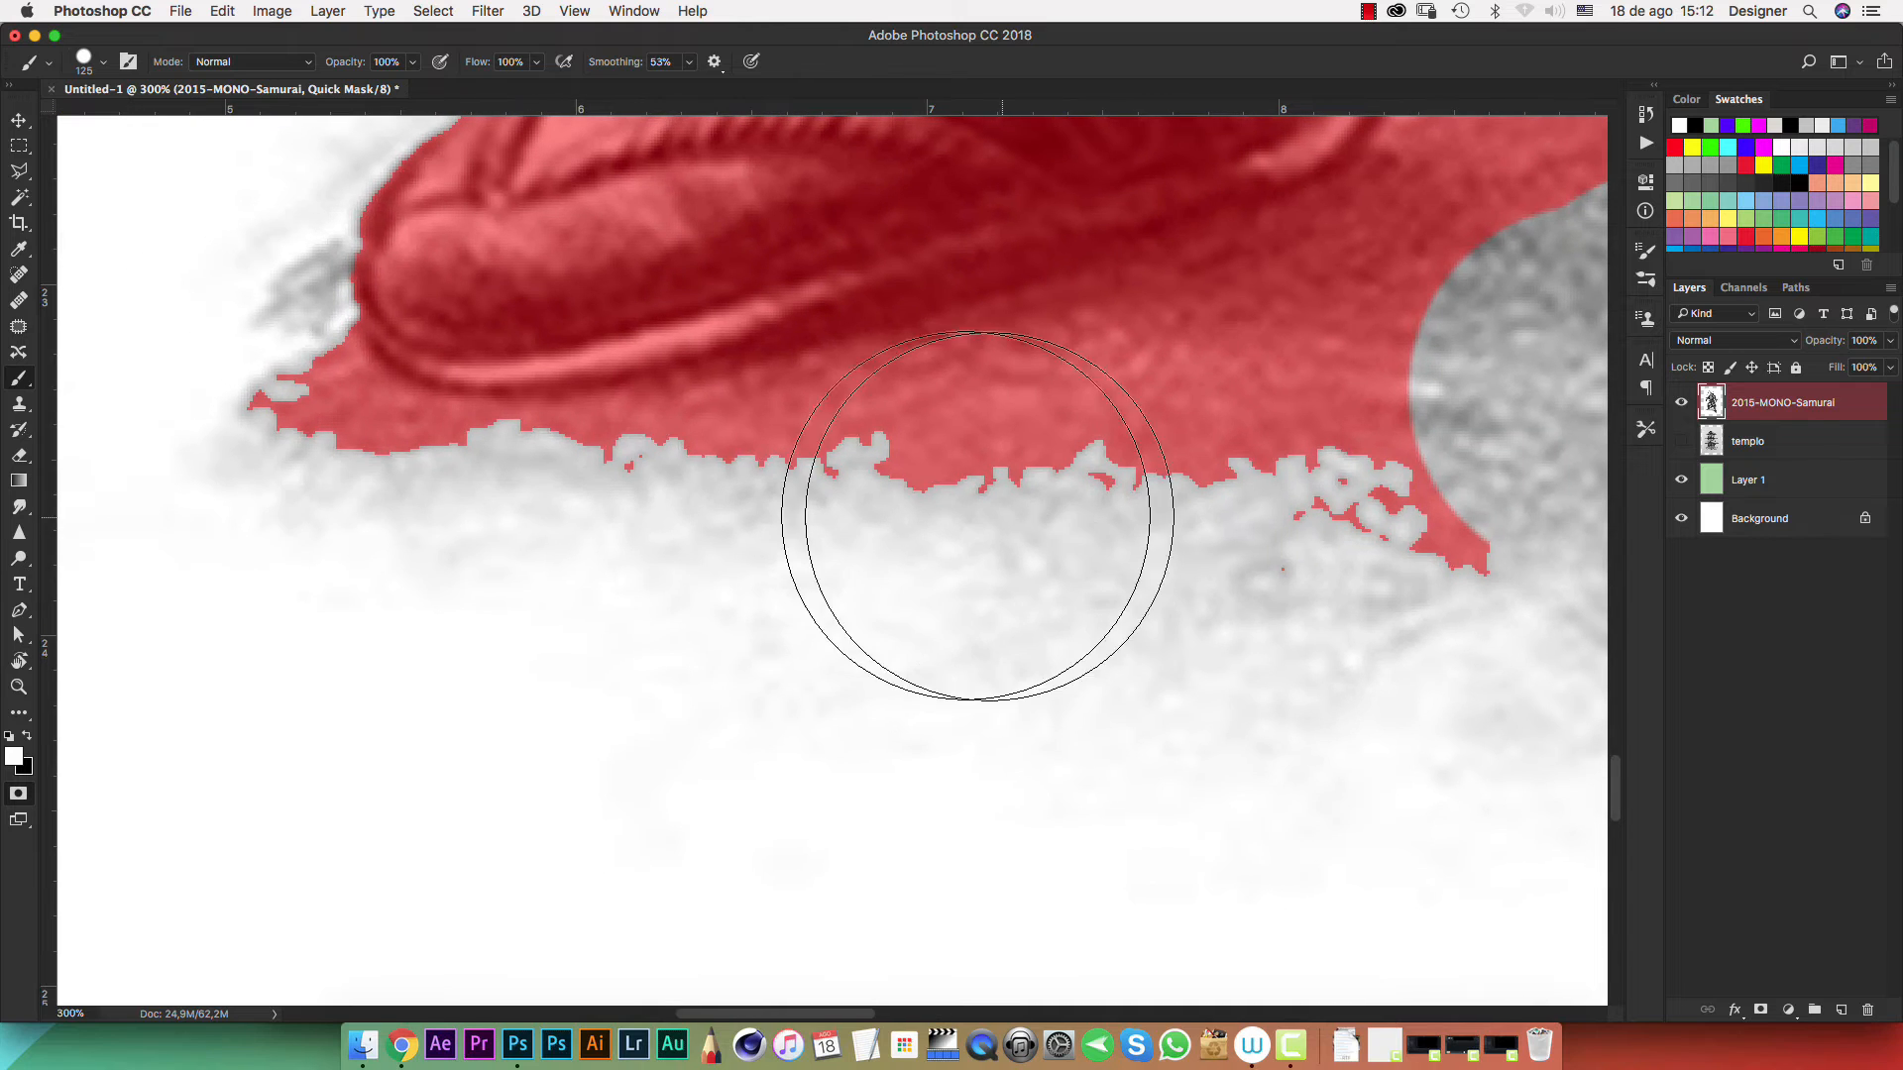
{"action": "mouse_move", "coordinate": [759, 564]}
{"action": "left_mouse_down"}
{"action": "mouse_move", "coordinate": [1285, 420]}
{"action": "mouse_move", "coordinate": [1350, 350]}
{"action": "mouse_move", "coordinate": [1424, 389]}
{"action": "mouse_move", "coordinate": [1346, 489]}
{"action": "left_mouse_up"}
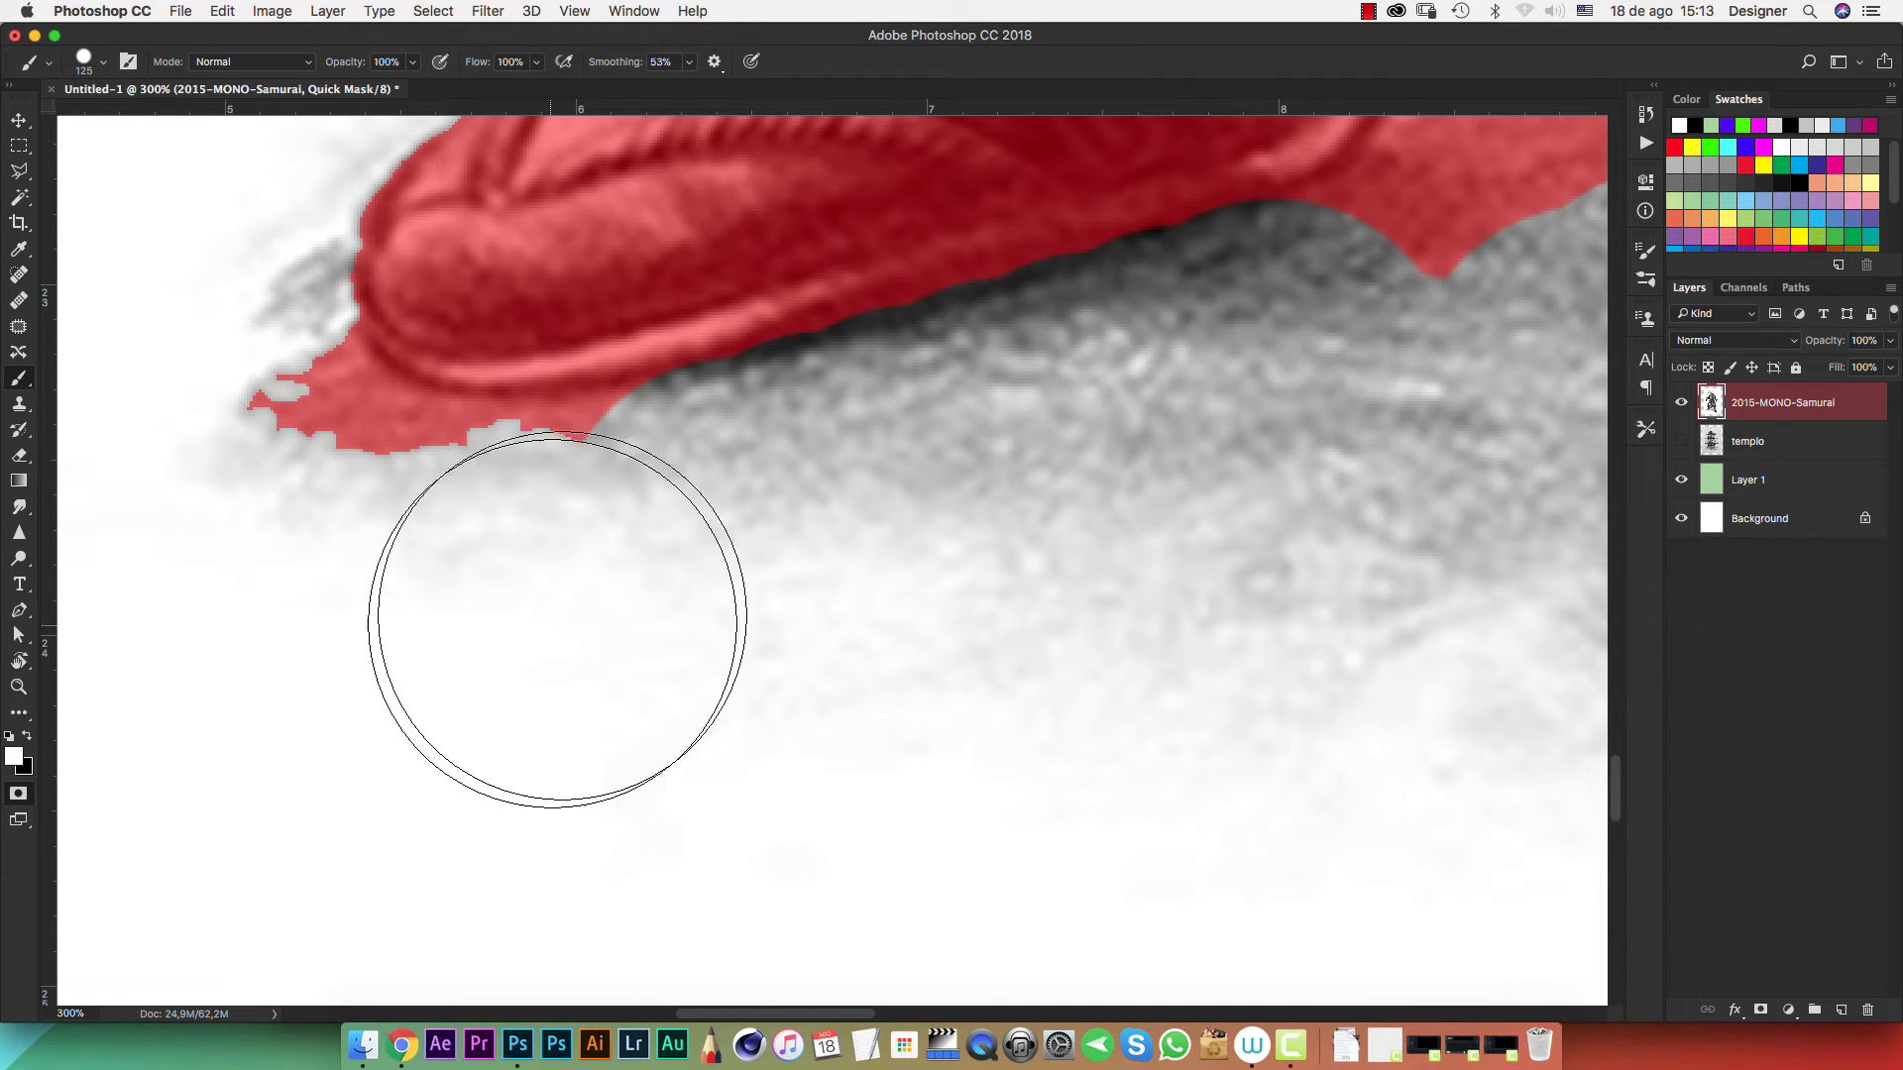
Reduce the brush to 20 px and unmask the remaining ground around the toe of the rear sandal
{"action": "key", "text": "bracketleft"}
{"action": "key", "text": "bracketleft"}
{"action": "key", "text": "bracketleft"}
{"action": "key", "text": "bracketleft"}
{"action": "key", "text": "bracketleft"}
{"action": "key", "text": "bracketleft"}
{"action": "key", "text": "bracketleft"}
{"action": "key", "text": "bracketleft"}
{"action": "key", "text": "bracketleft"}
{"action": "key", "text": "bracketleft"}
{"action": "key", "text": "bracketleft"}
{"action": "key", "text": "bracketleft"}
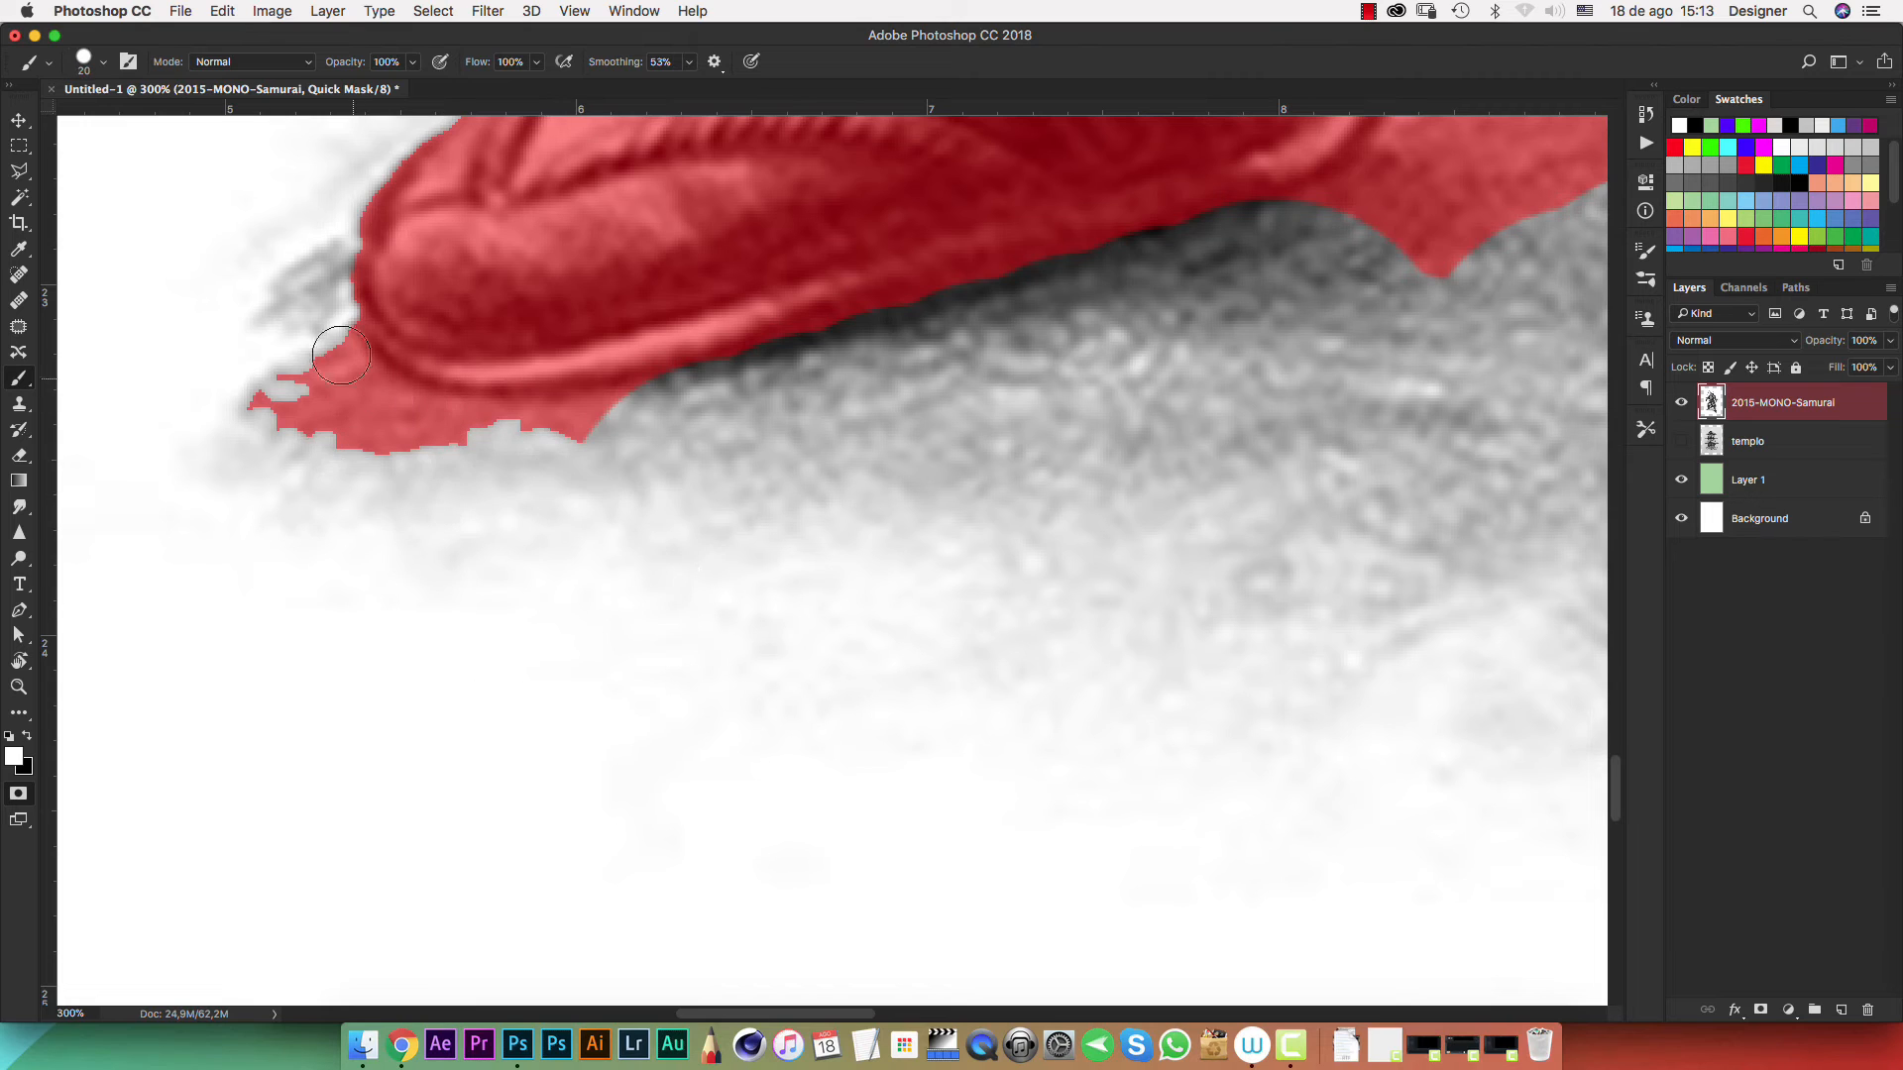
{"action": "mouse_move", "coordinate": [330, 330]}
{"action": "left_mouse_down"}
{"action": "mouse_move", "coordinate": [366, 394]}
{"action": "mouse_move", "coordinate": [436, 421]}
{"action": "mouse_move", "coordinate": [633, 404]}
{"action": "left_mouse_up"}
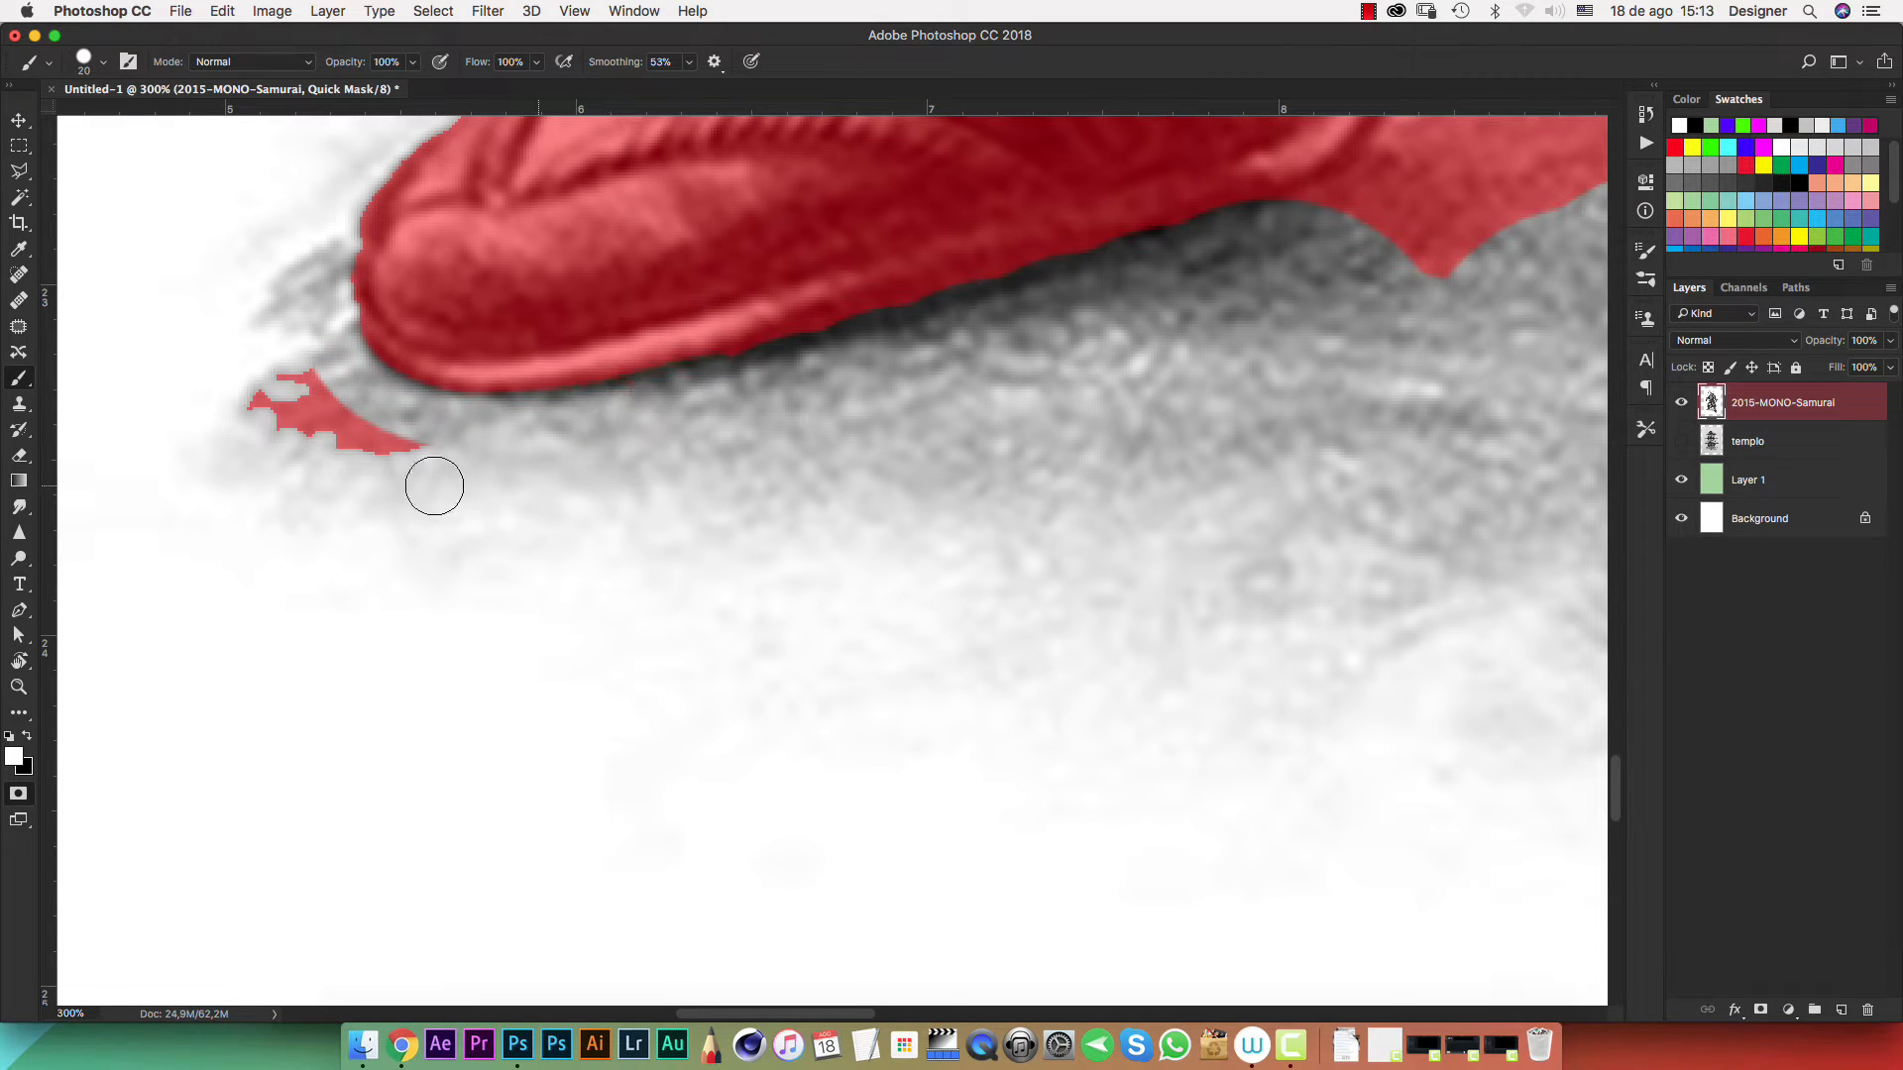
{"action": "mouse_move", "coordinate": [434, 485]}
{"action": "left_mouse_down"}
{"action": "mouse_move", "coordinate": [357, 437]}
{"action": "mouse_move", "coordinate": [244, 434]}
{"action": "left_mouse_up"}
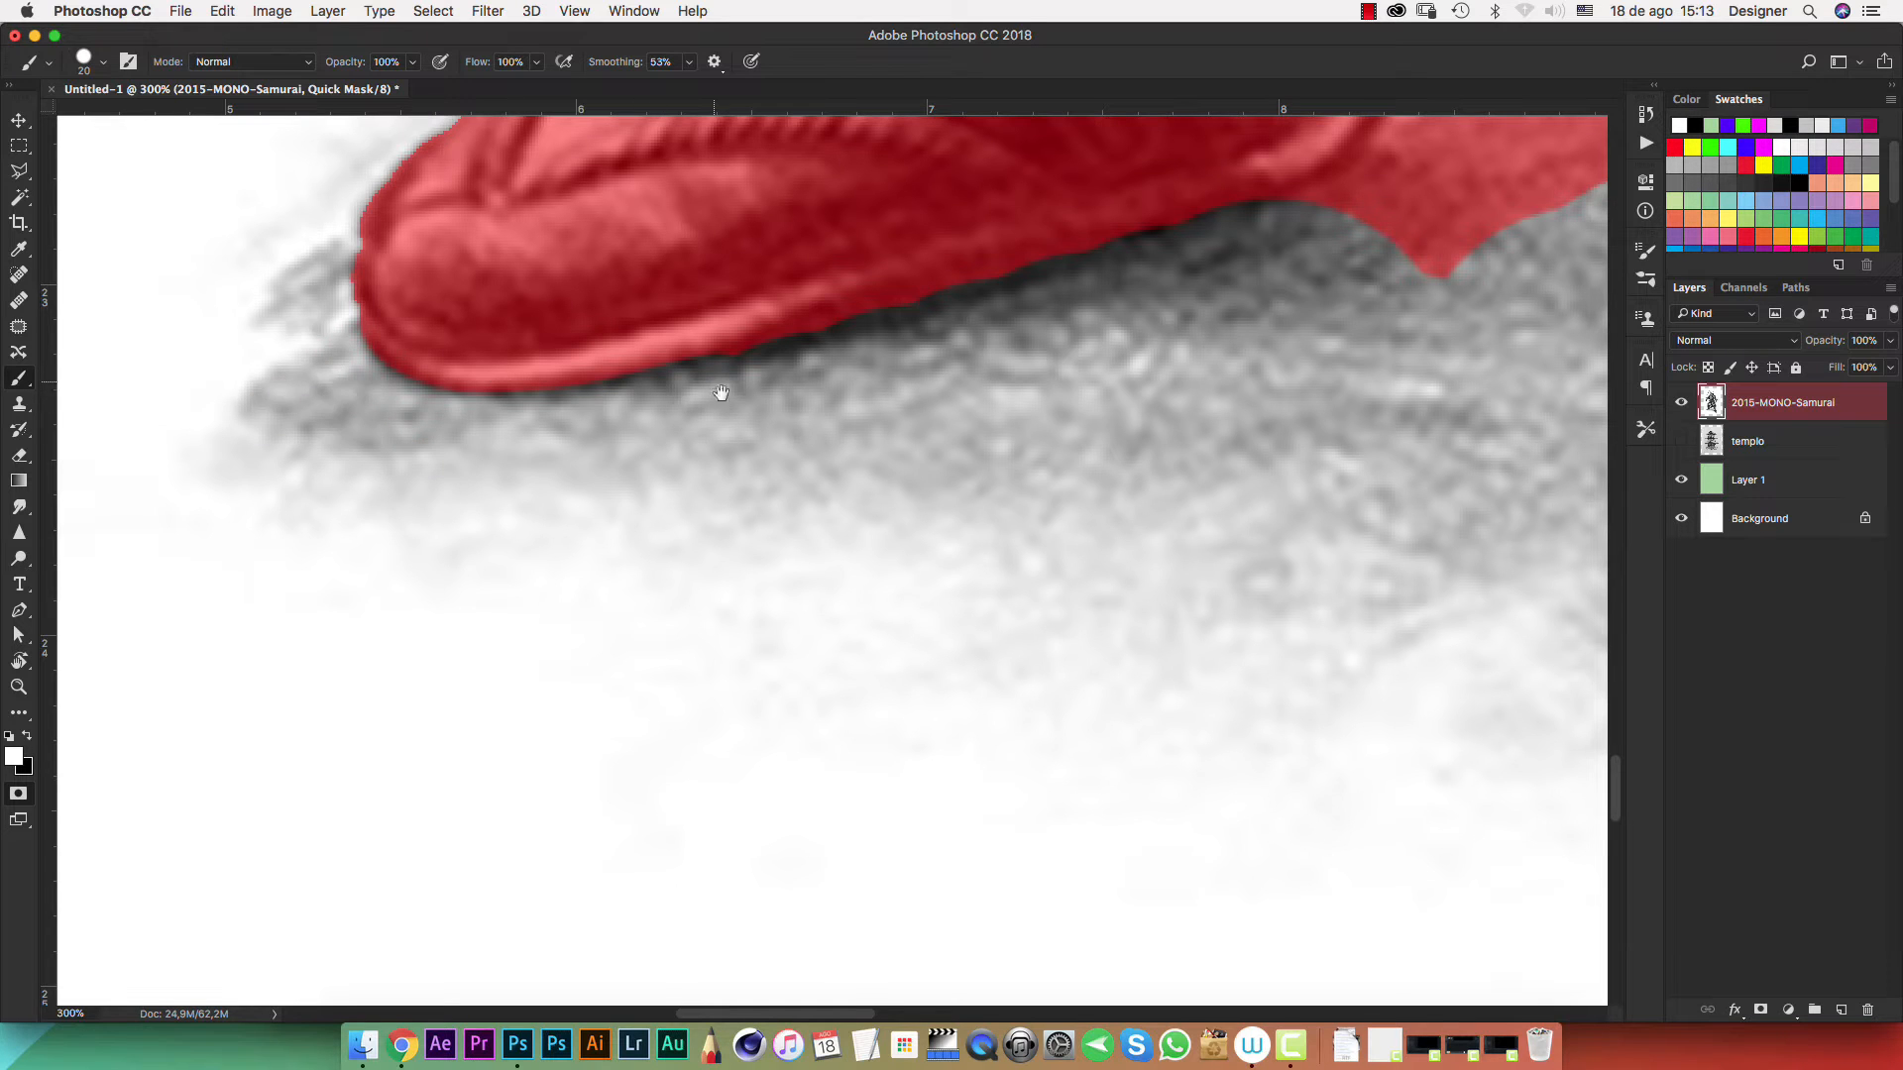
Paint white with the 20 px brush around the rear sandal's heel and outline the area below the hanging fringe
{"action": "left_click_drag", "start_coordinate": [721, 392], "coordinate": [590, 552]}
{"action": "key", "text": "super+plus"}
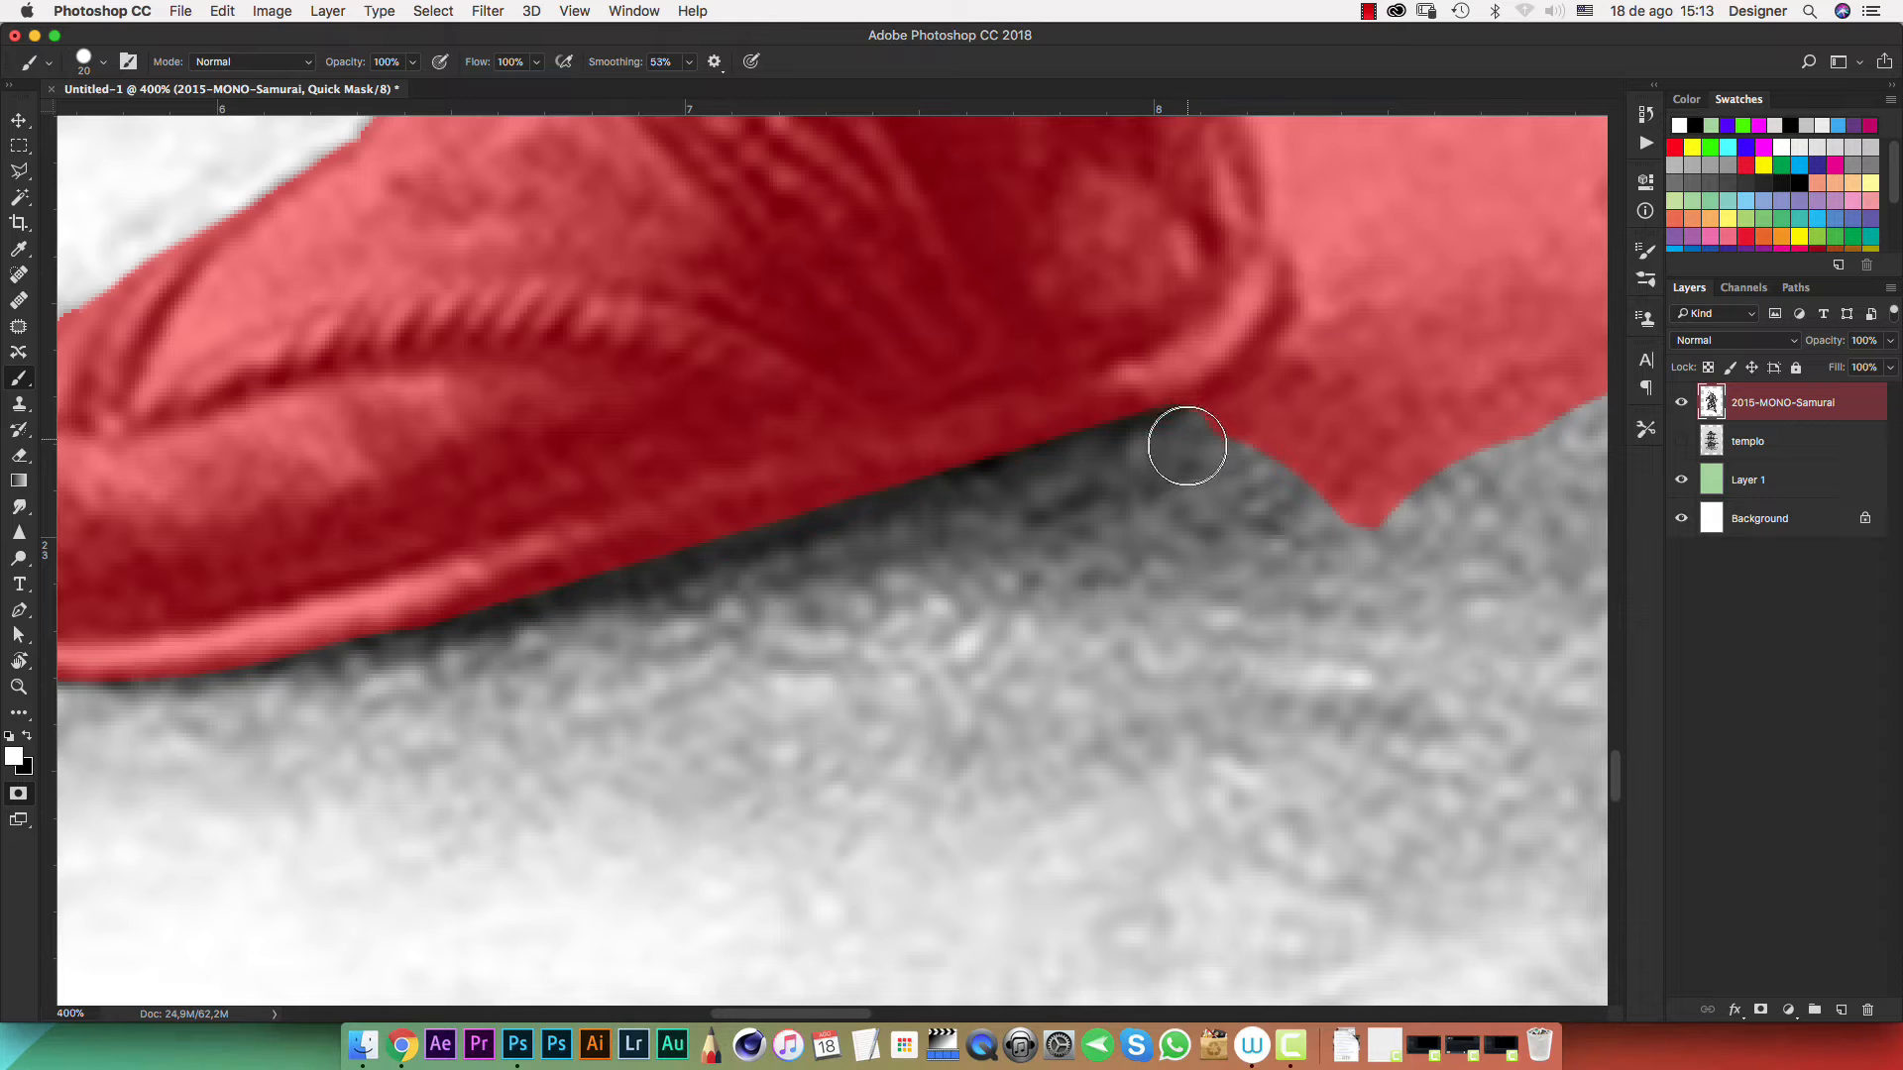
{"action": "mouse_move", "coordinate": [1266, 424]}
{"action": "left_mouse_down"}
{"action": "mouse_move", "coordinate": [989, 637]}
{"action": "mouse_move", "coordinate": [879, 680]}
{"action": "left_mouse_up"}
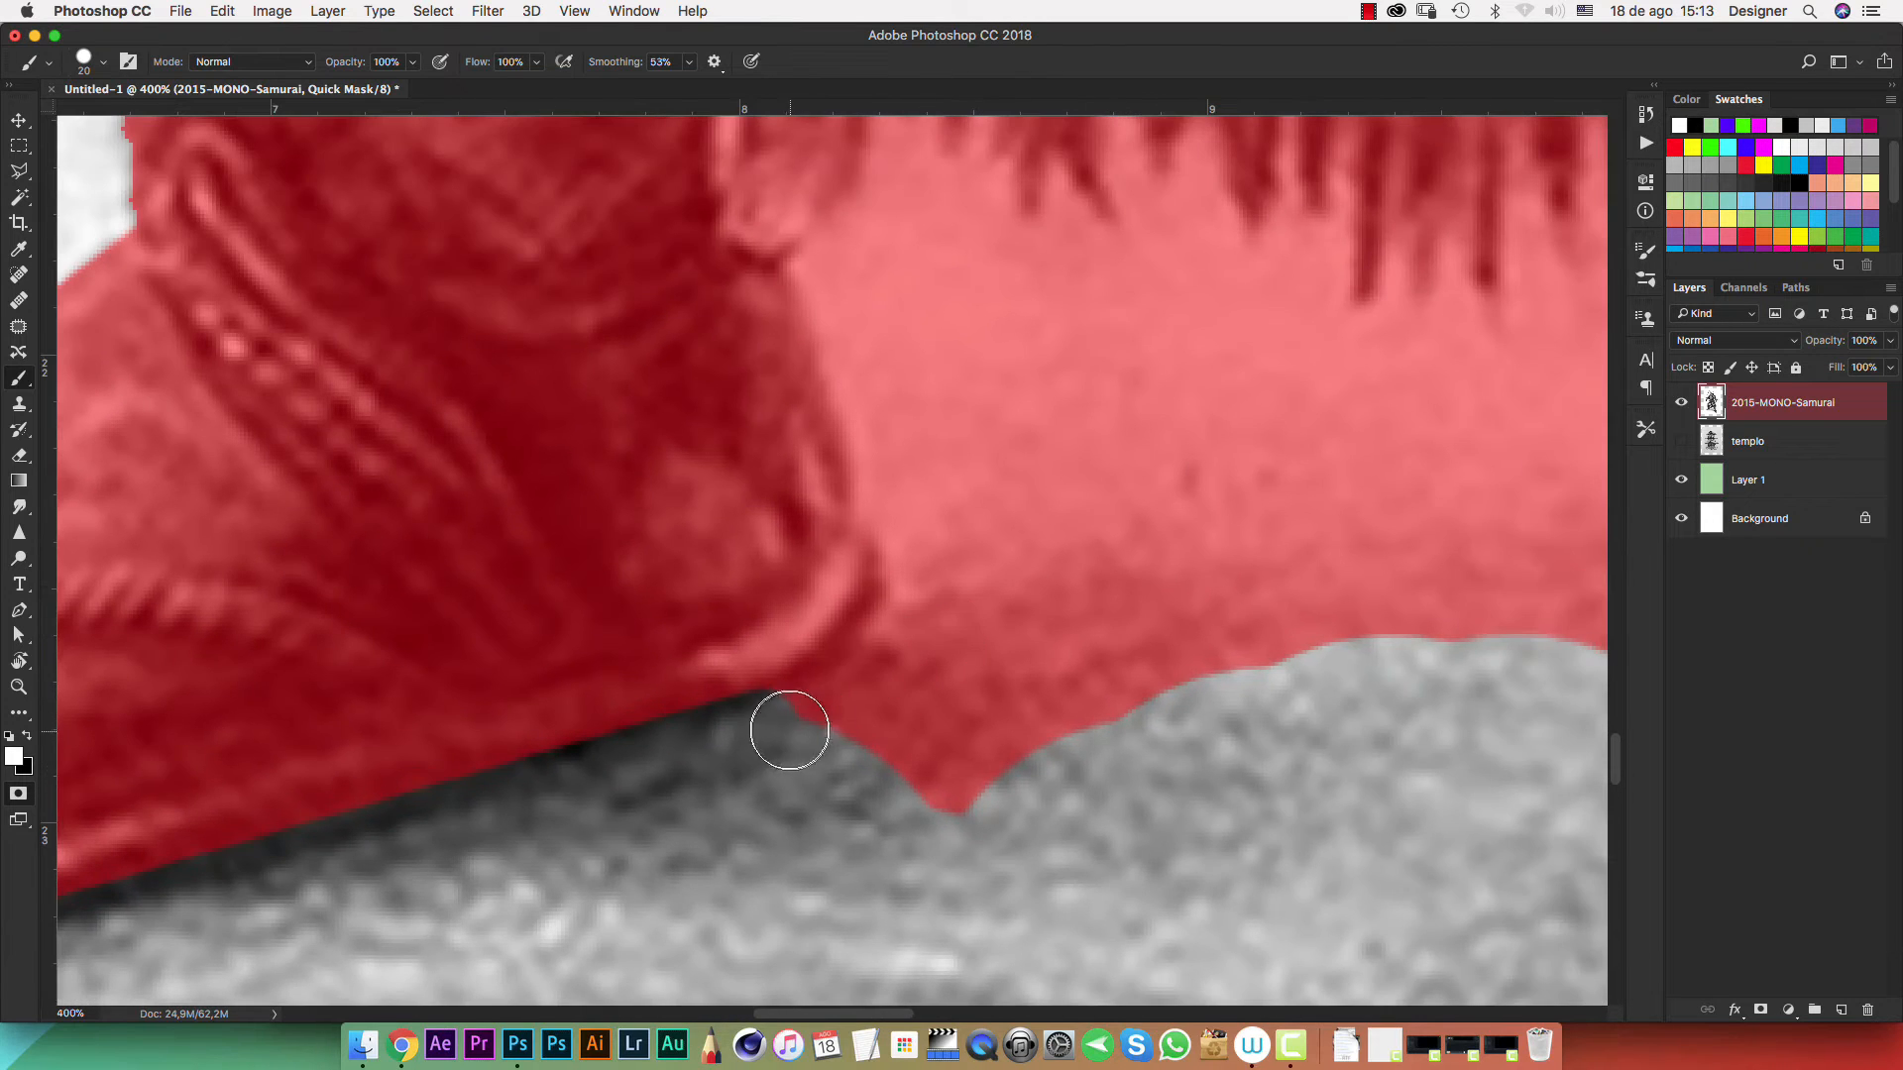
{"action": "mouse_move", "coordinate": [789, 730]}
{"action": "left_mouse_down"}
{"action": "mouse_move", "coordinate": [883, 666]}
{"action": "mouse_move", "coordinate": [922, 586]}
{"action": "mouse_move", "coordinate": [915, 290]}
{"action": "mouse_move", "coordinate": [995, 287]}
{"action": "mouse_move", "coordinate": [1343, 517]}
{"action": "mouse_move", "coordinate": [1248, 567]}
{"action": "left_mouse_up"}
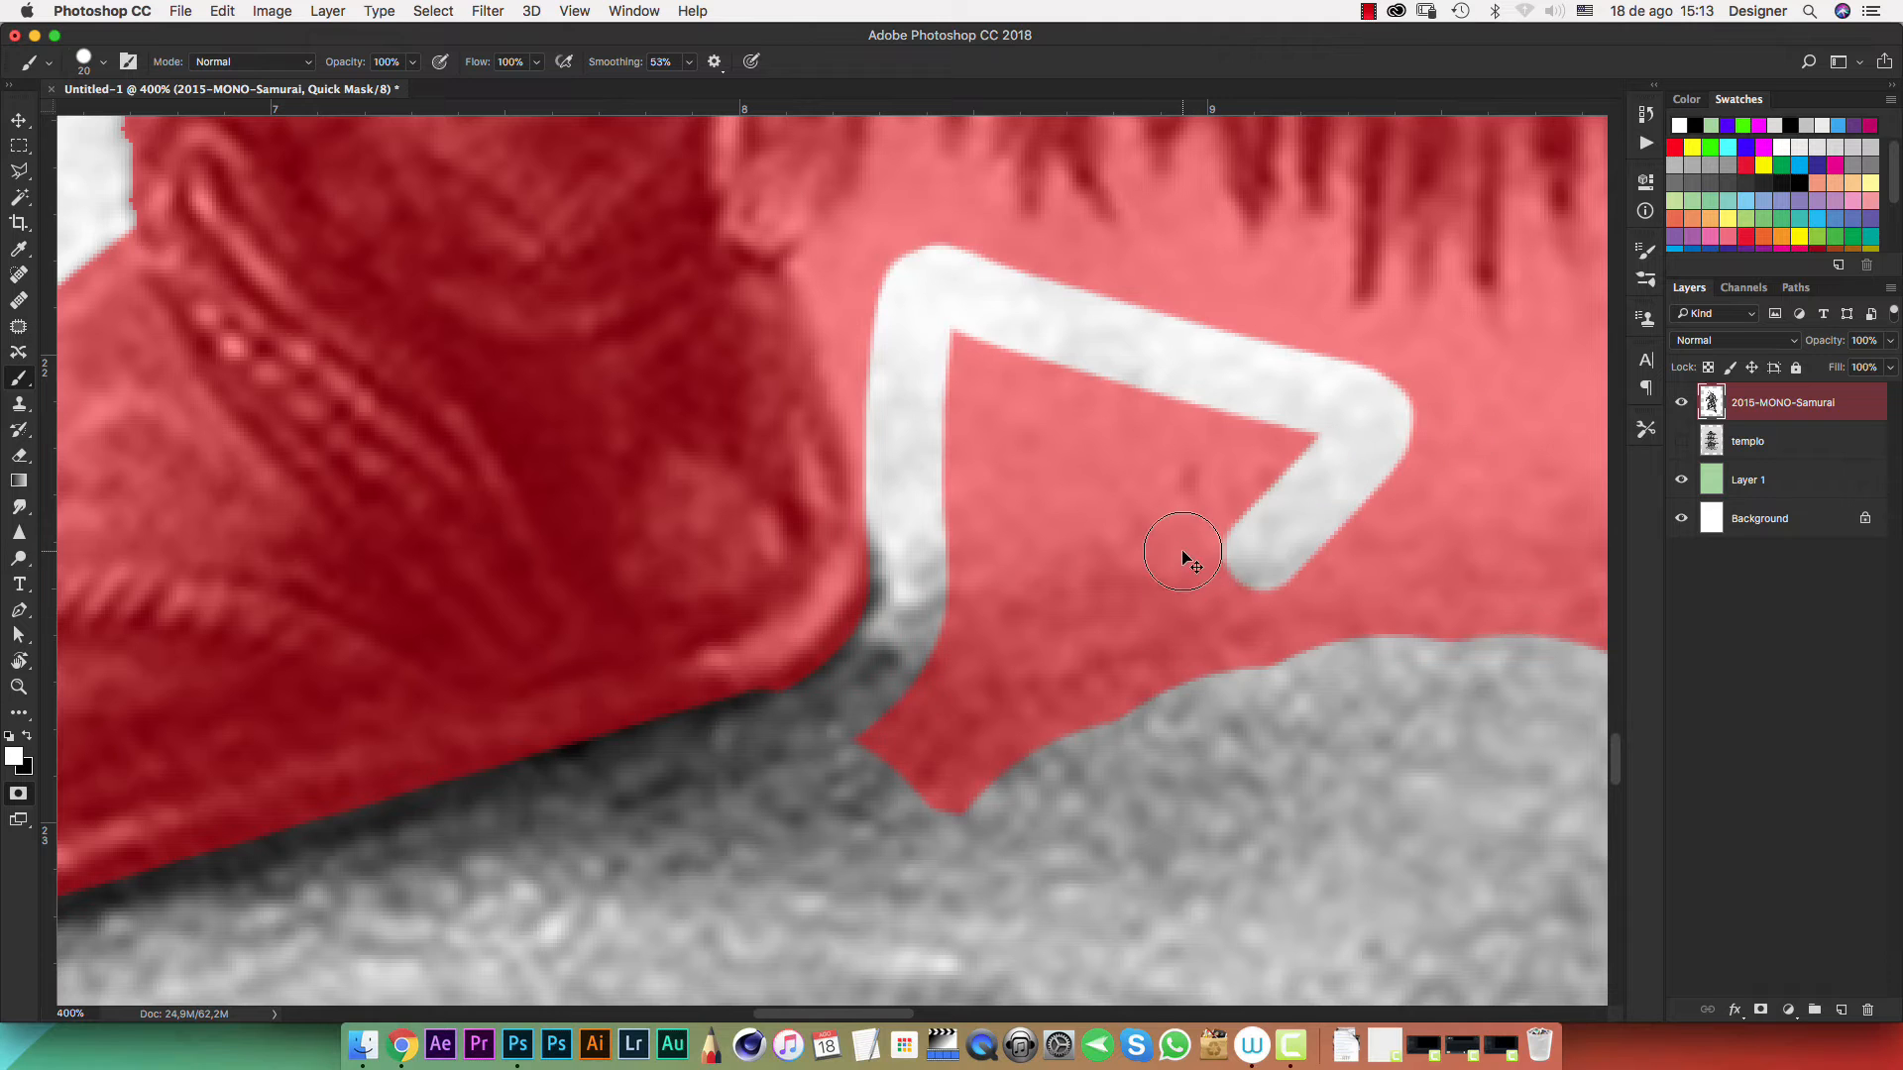
Enlarge the brush to 50 px and unmask the ground from the rear heel to below the fringe
{"action": "key", "text": "super+1"}
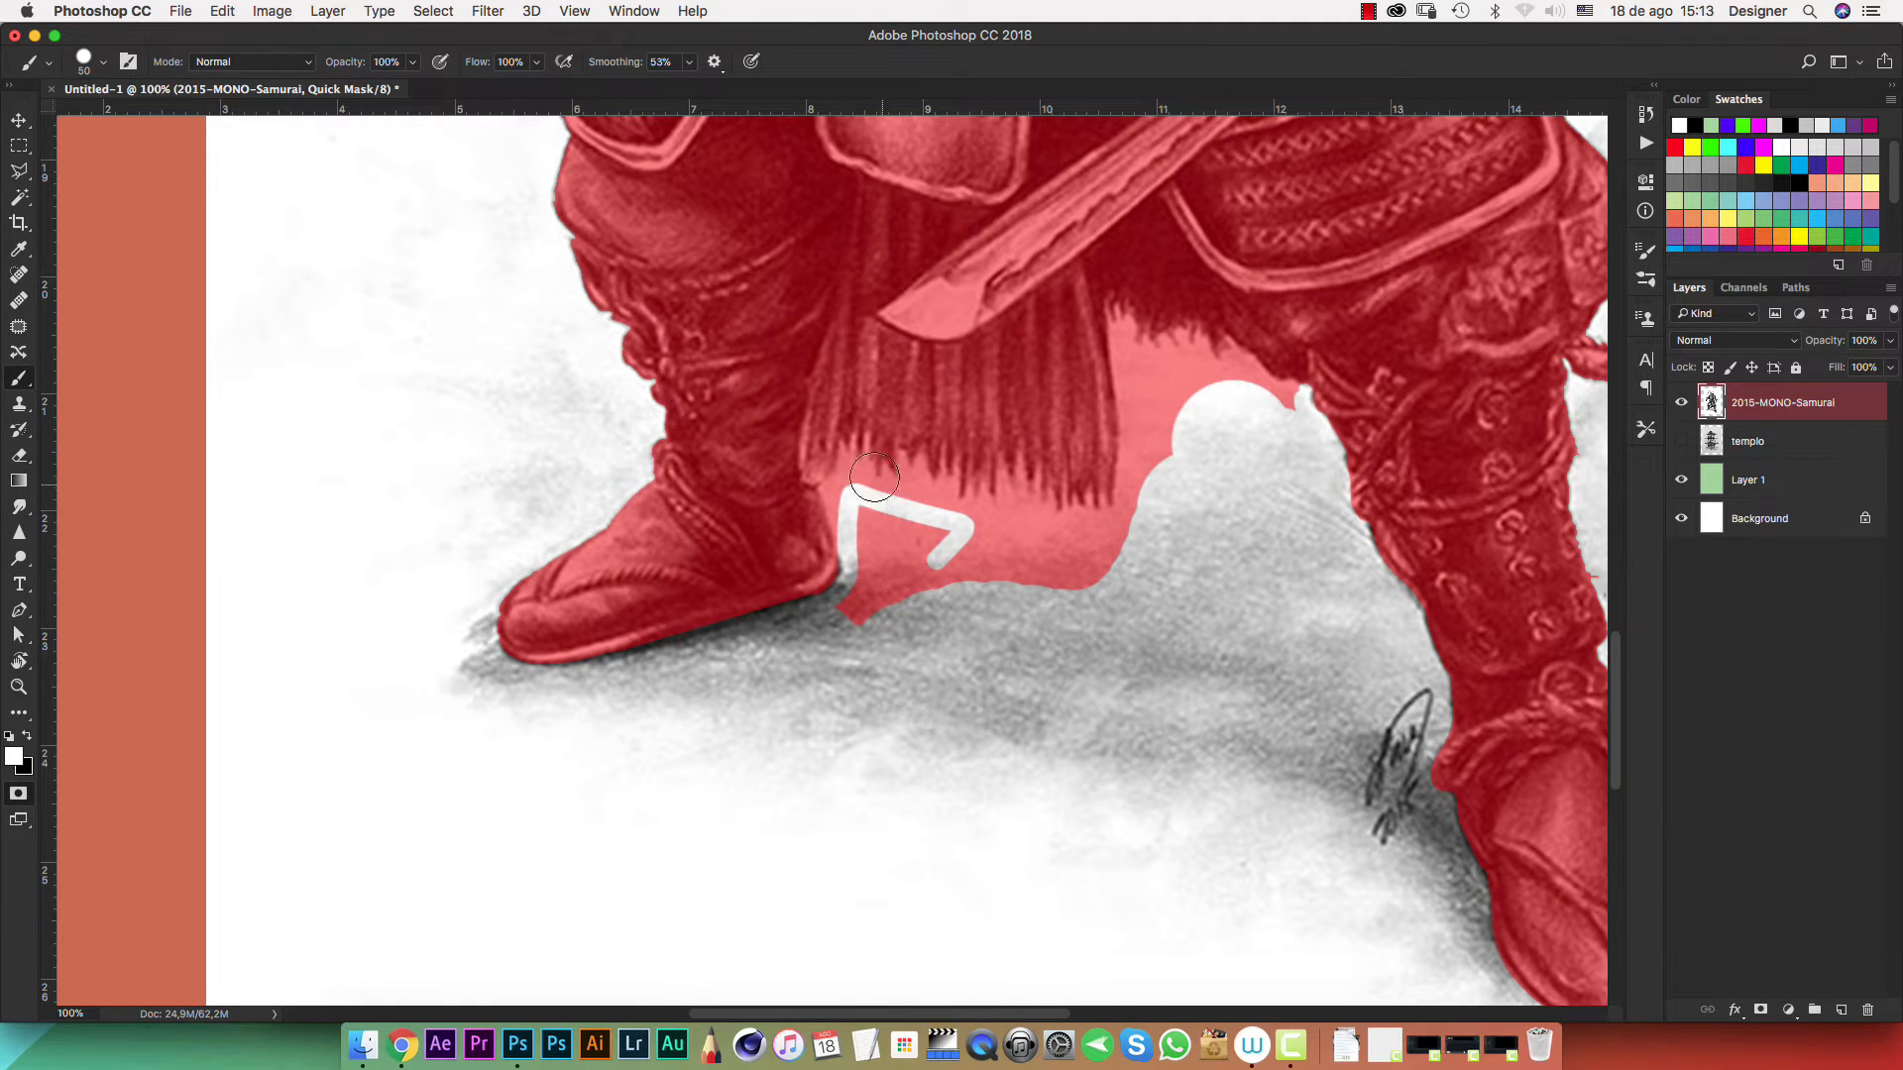
{"action": "mouse_move", "coordinate": [867, 529]}
{"action": "left_mouse_down"}
{"action": "mouse_move", "coordinate": [954, 568]}
{"action": "mouse_move", "coordinate": [860, 616]}
{"action": "left_mouse_up"}
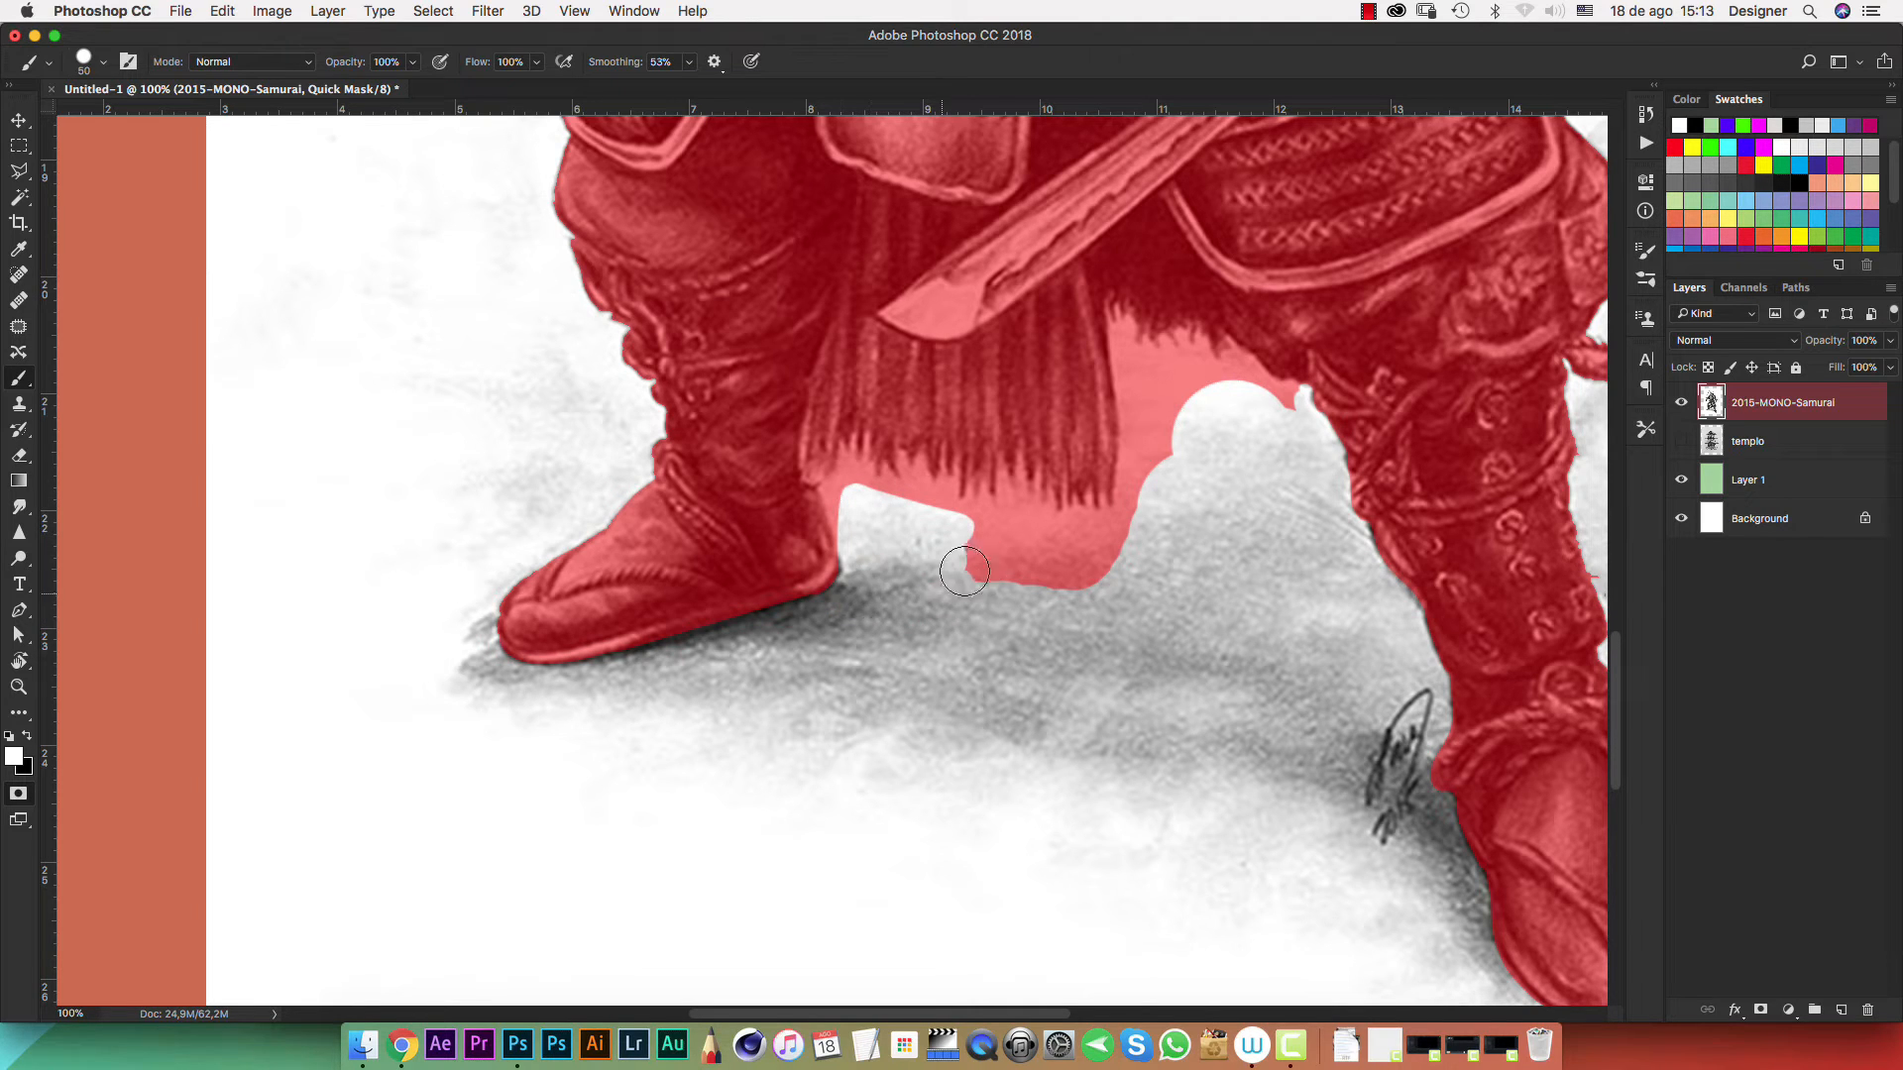
{"action": "mouse_move", "coordinate": [964, 571]}
{"action": "left_mouse_down"}
{"action": "mouse_move", "coordinate": [1120, 556]}
{"action": "mouse_move", "coordinate": [1008, 558]}
{"action": "mouse_move", "coordinate": [1144, 563]}
{"action": "mouse_move", "coordinate": [1107, 568]}
{"action": "mouse_move", "coordinate": [1169, 511]}
{"action": "mouse_move", "coordinate": [1191, 398]}
{"action": "mouse_move", "coordinate": [1267, 413]}
{"action": "left_mouse_up"}
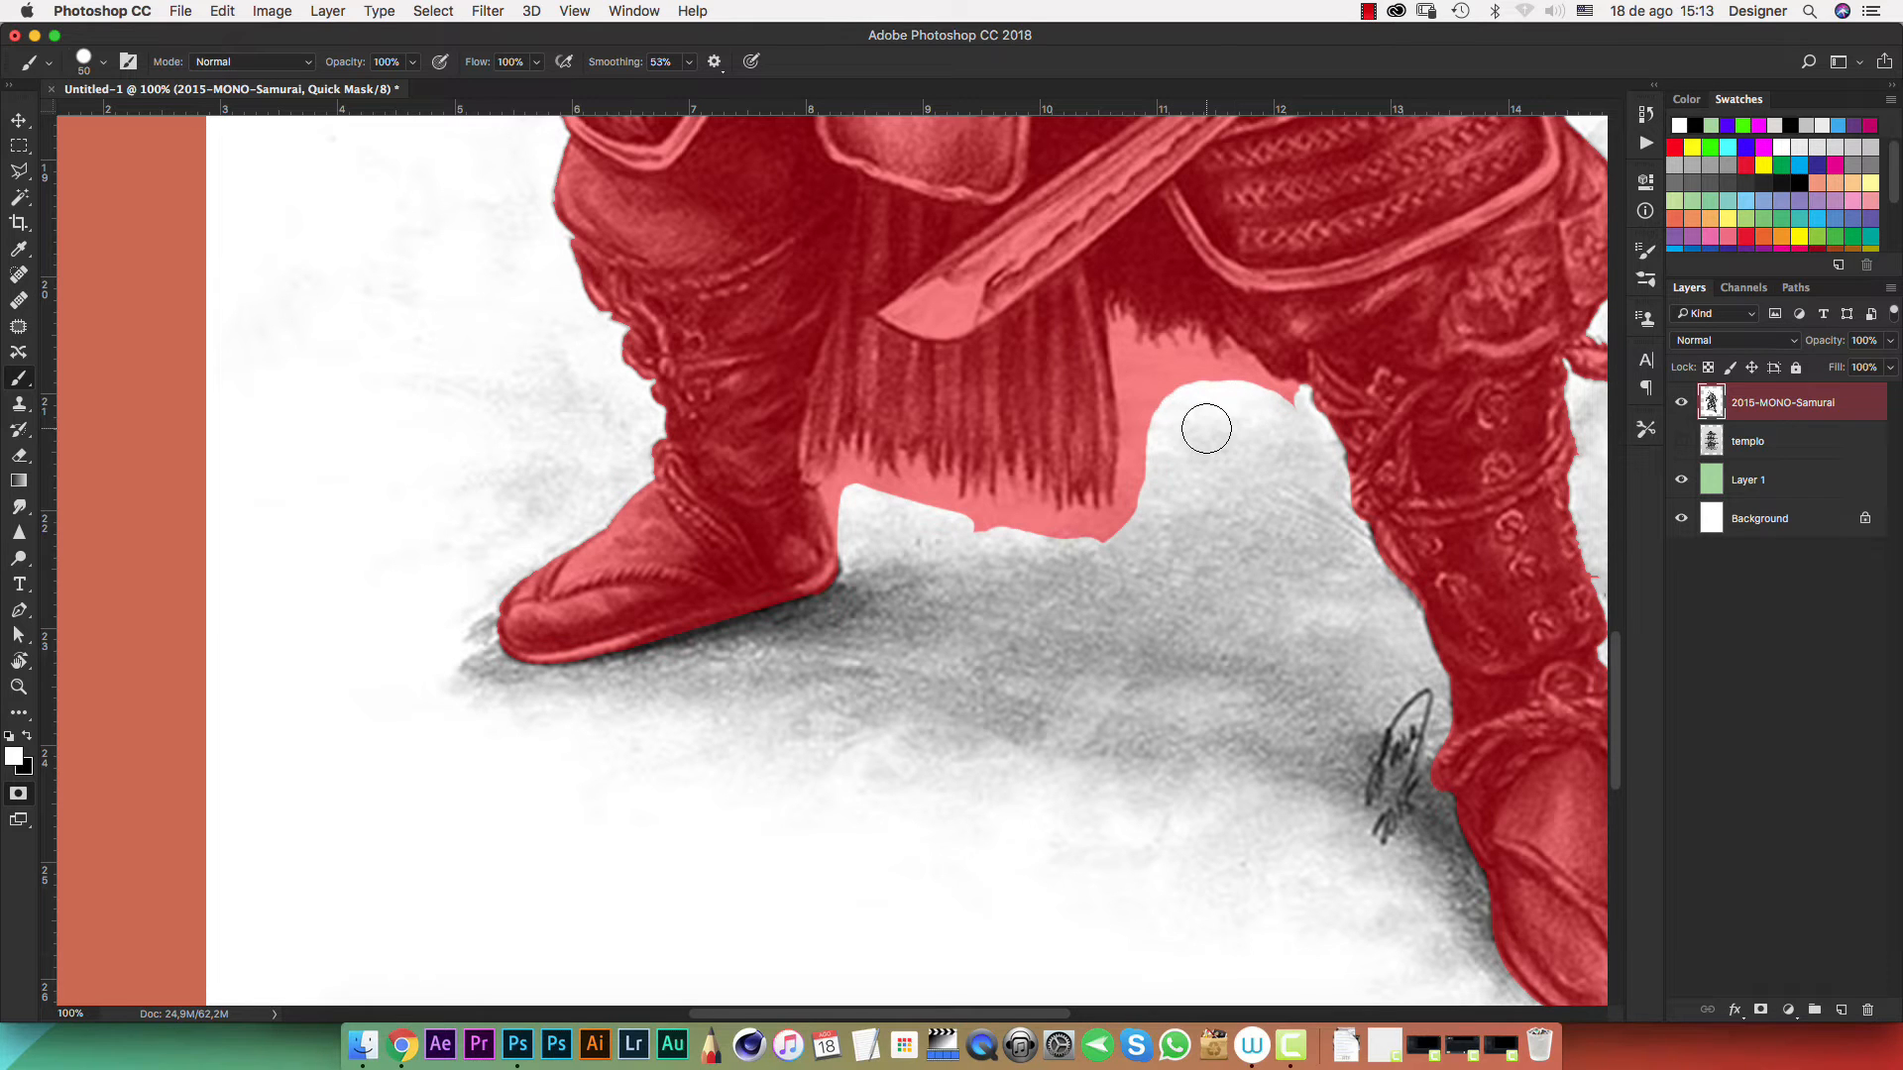
Convert the quick mask to a selection, delete the white backdrop around the samurai and deselect
{"action": "key", "text": "super+0"}
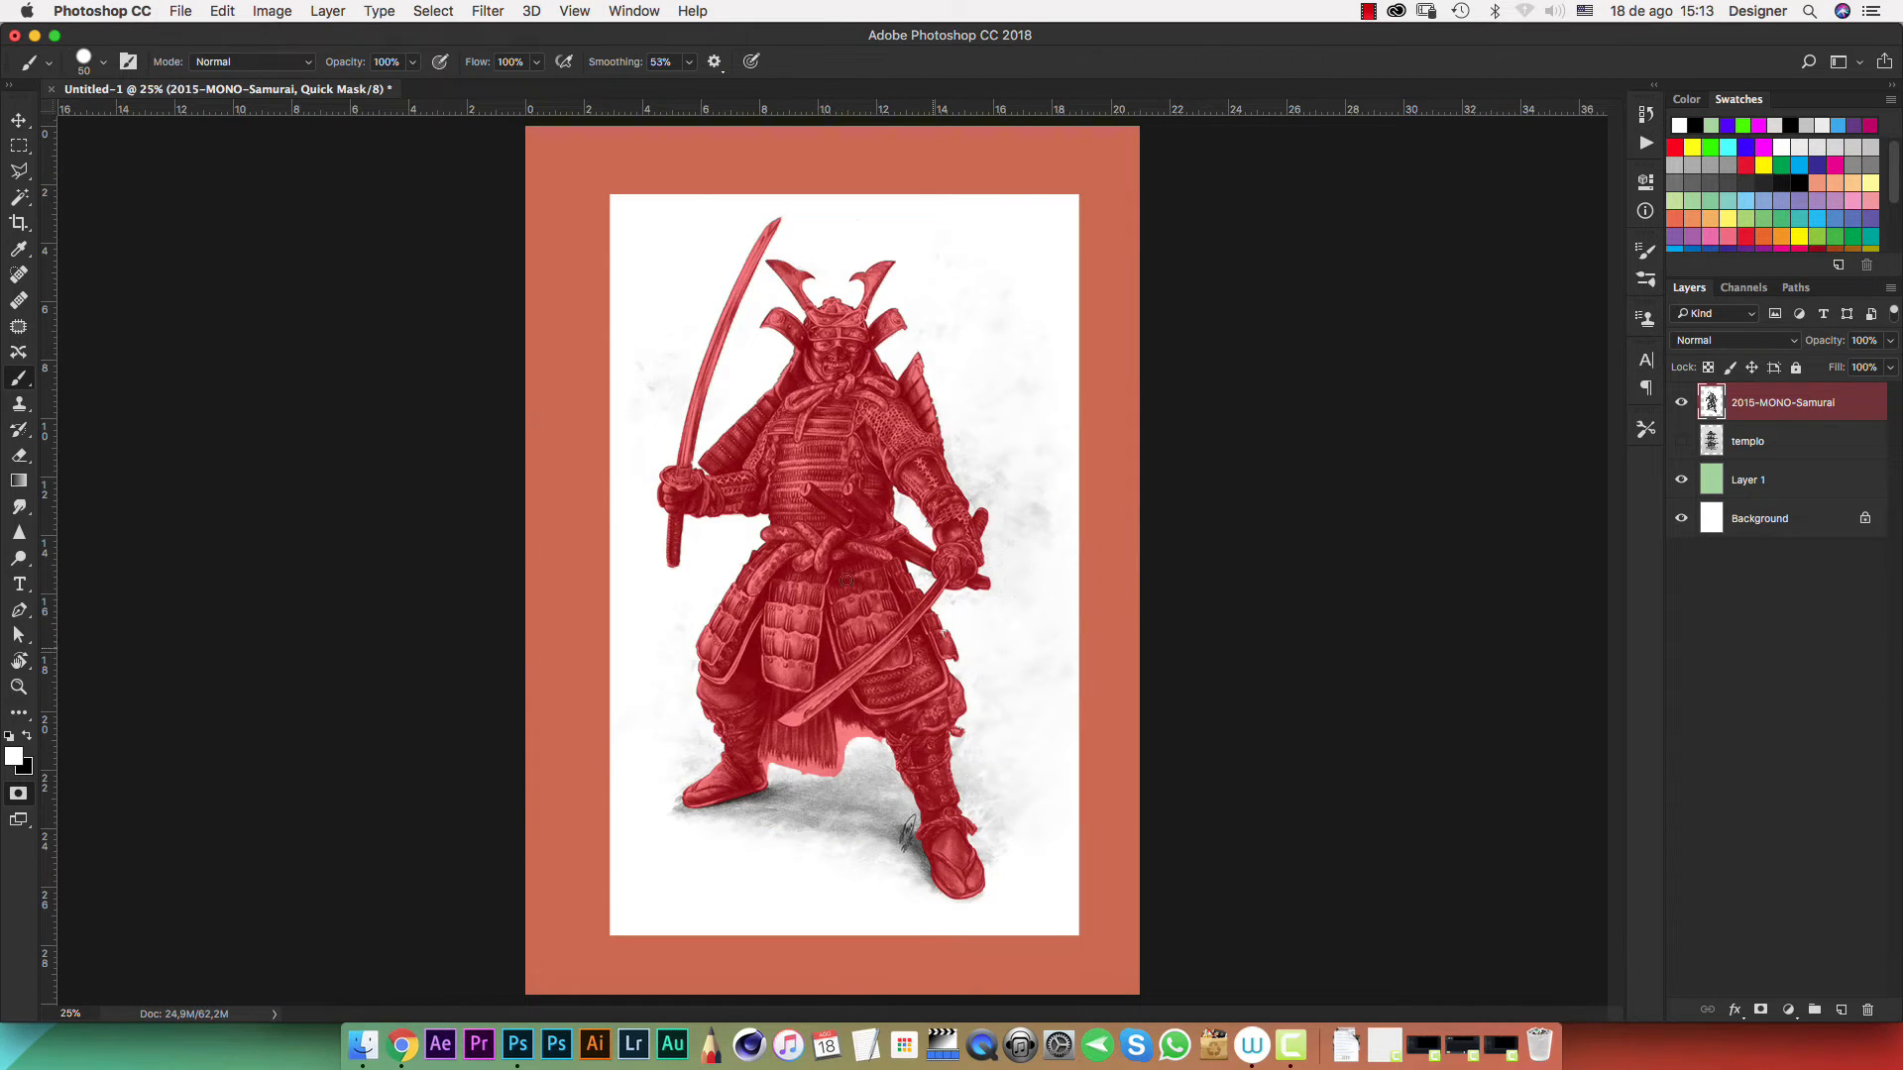
{"action": "key", "text": "q"}
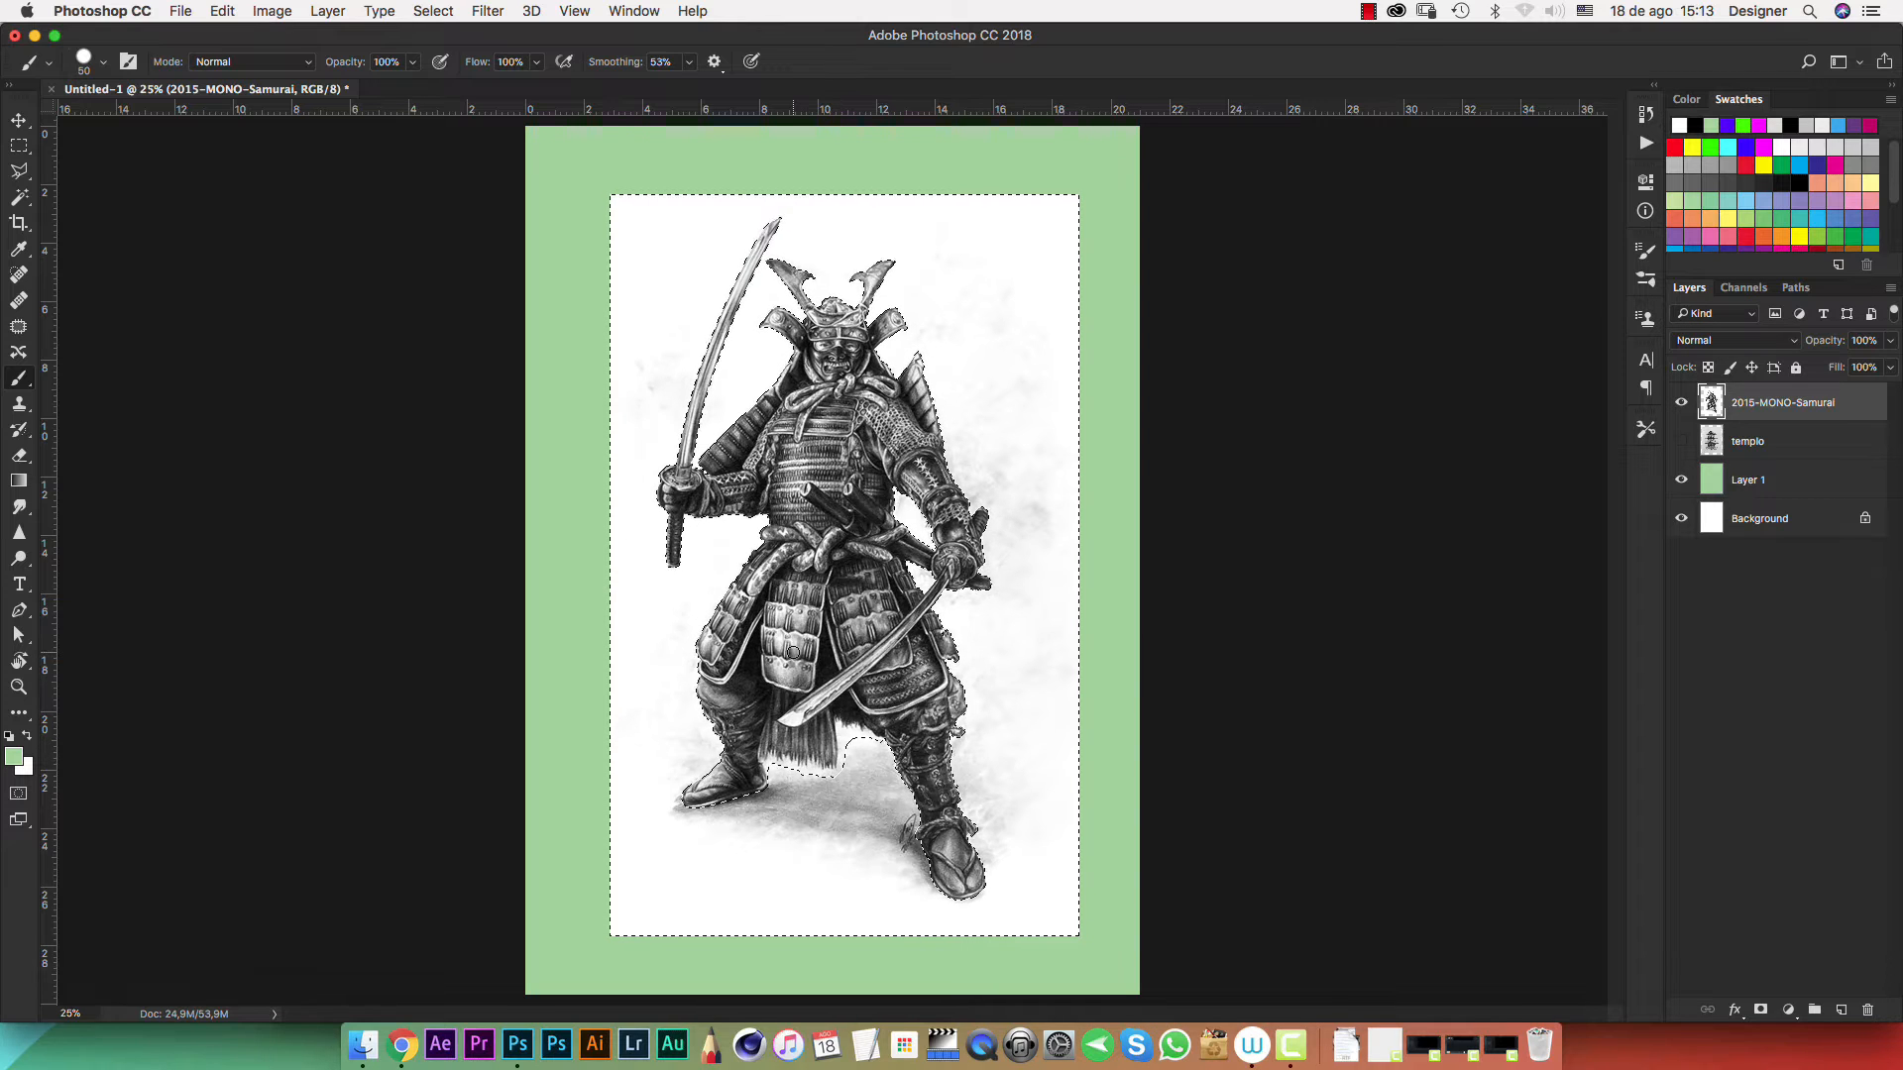
{"action": "key", "text": "Delete"}
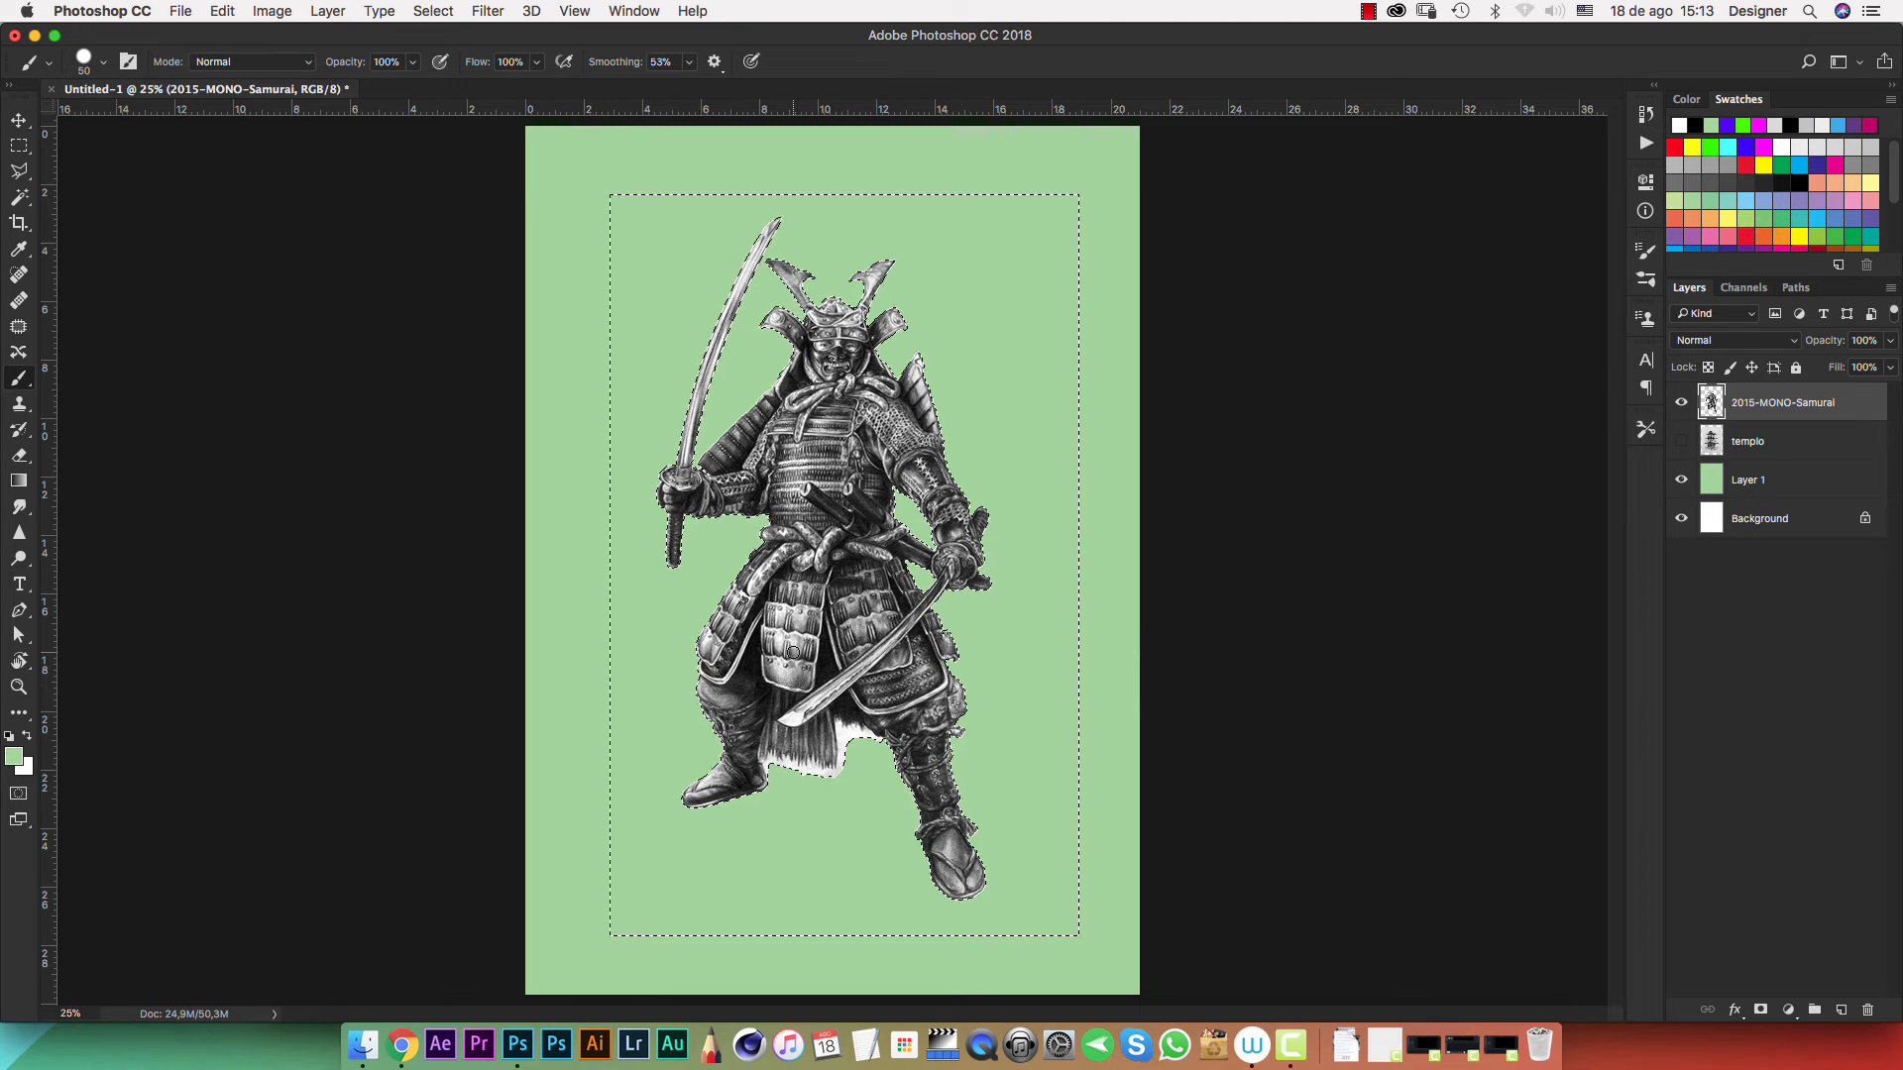
{"action": "key", "text": "super+d"}
Select the leftover white around the fringe with the Magic Wand at tolerance 60, delete it and deselect
{"action": "key", "text": "super+plus"}
{"action": "key", "text": "super+plus"}
{"action": "key", "text": "super+plus"}
{"action": "key", "text": "super+plus"}
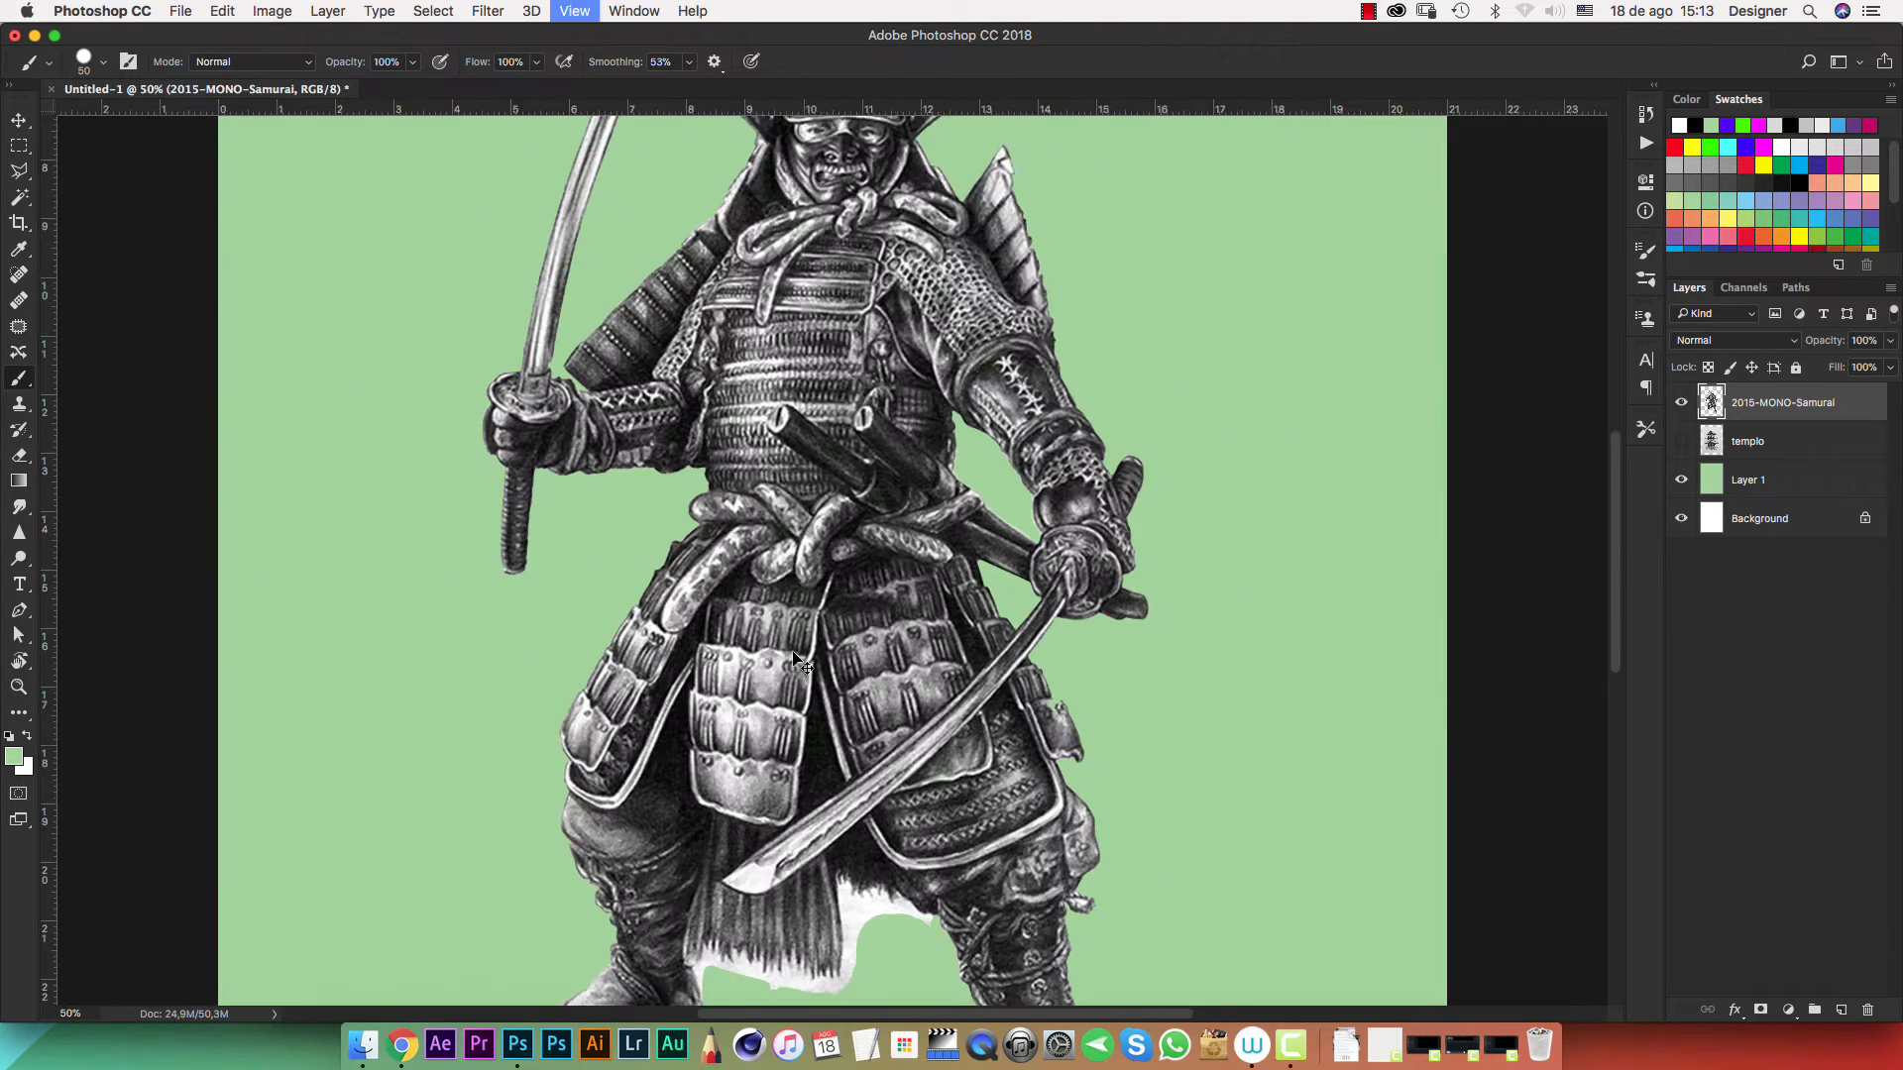
{"action": "left_click_drag", "start_coordinate": [996, 595], "coordinate": [961, 288]}
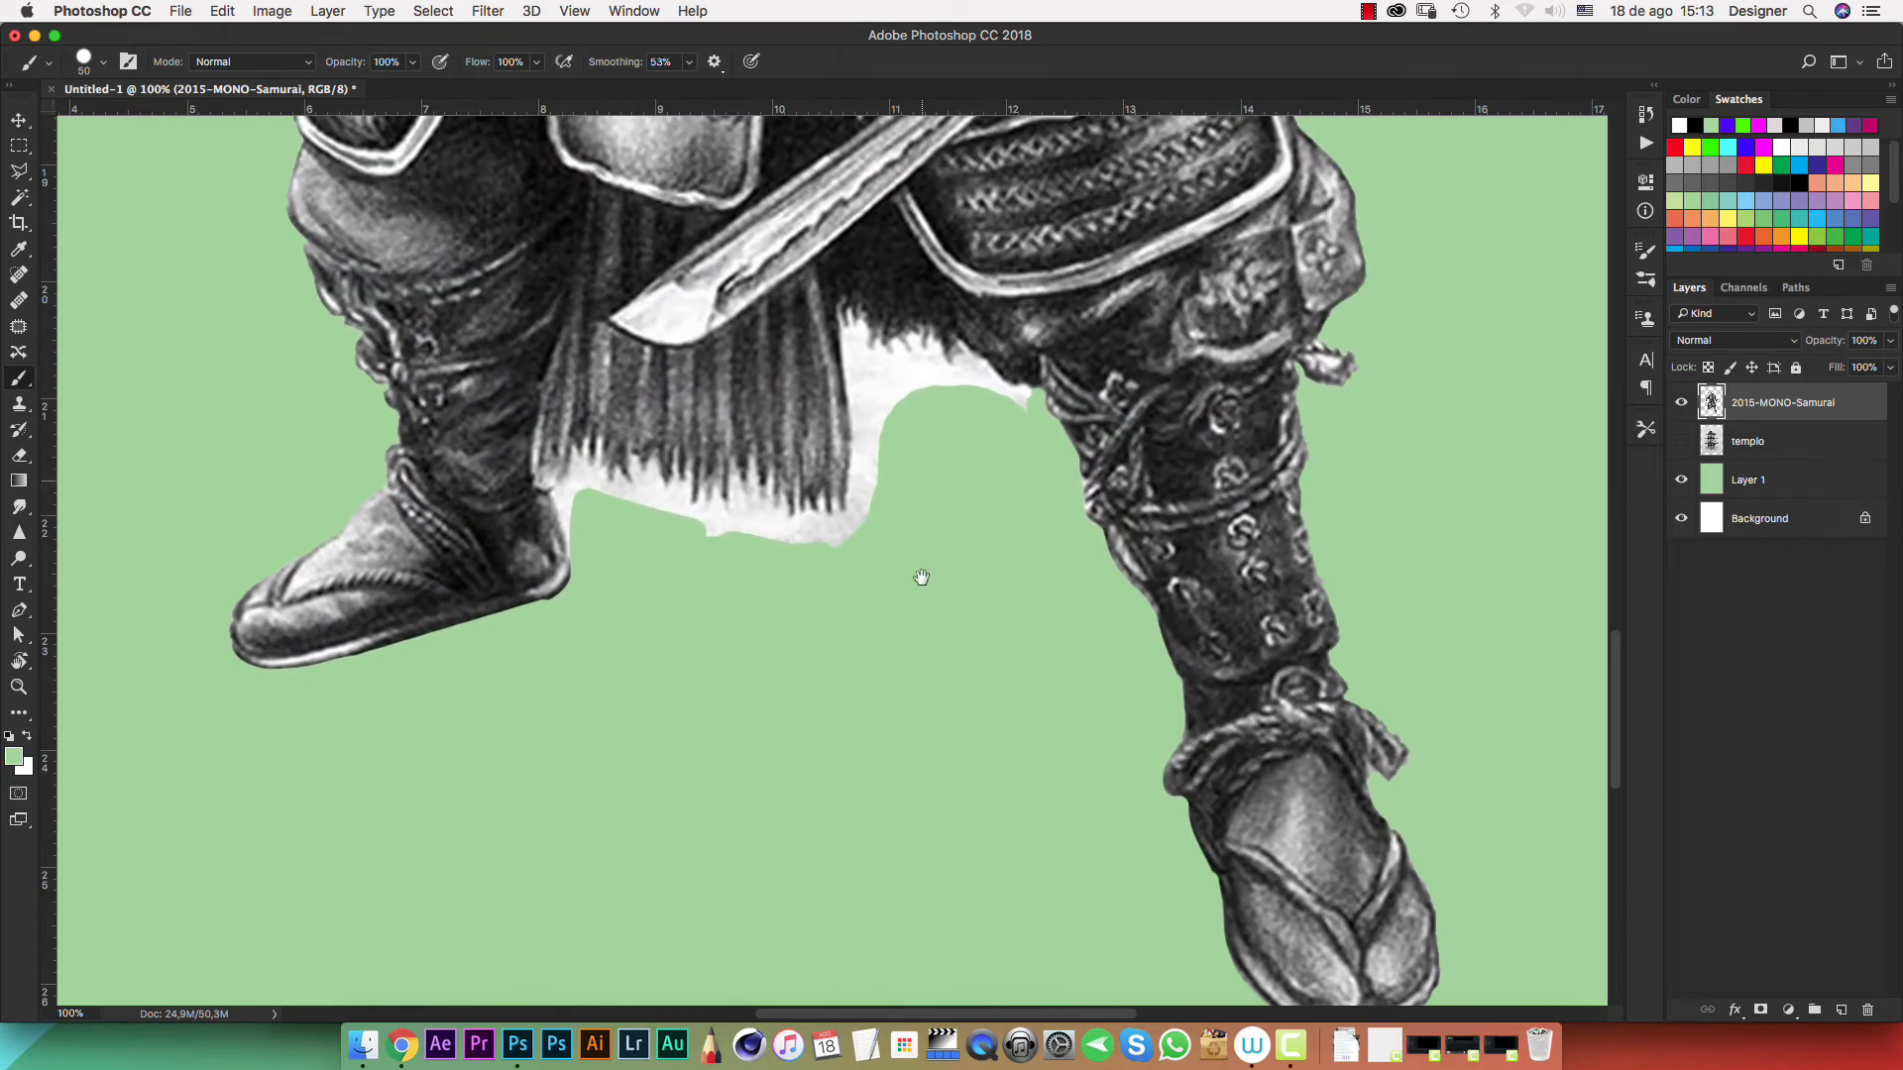
{"action": "key", "text": "w"}
{"action": "left_click", "coordinate": [875, 377]}
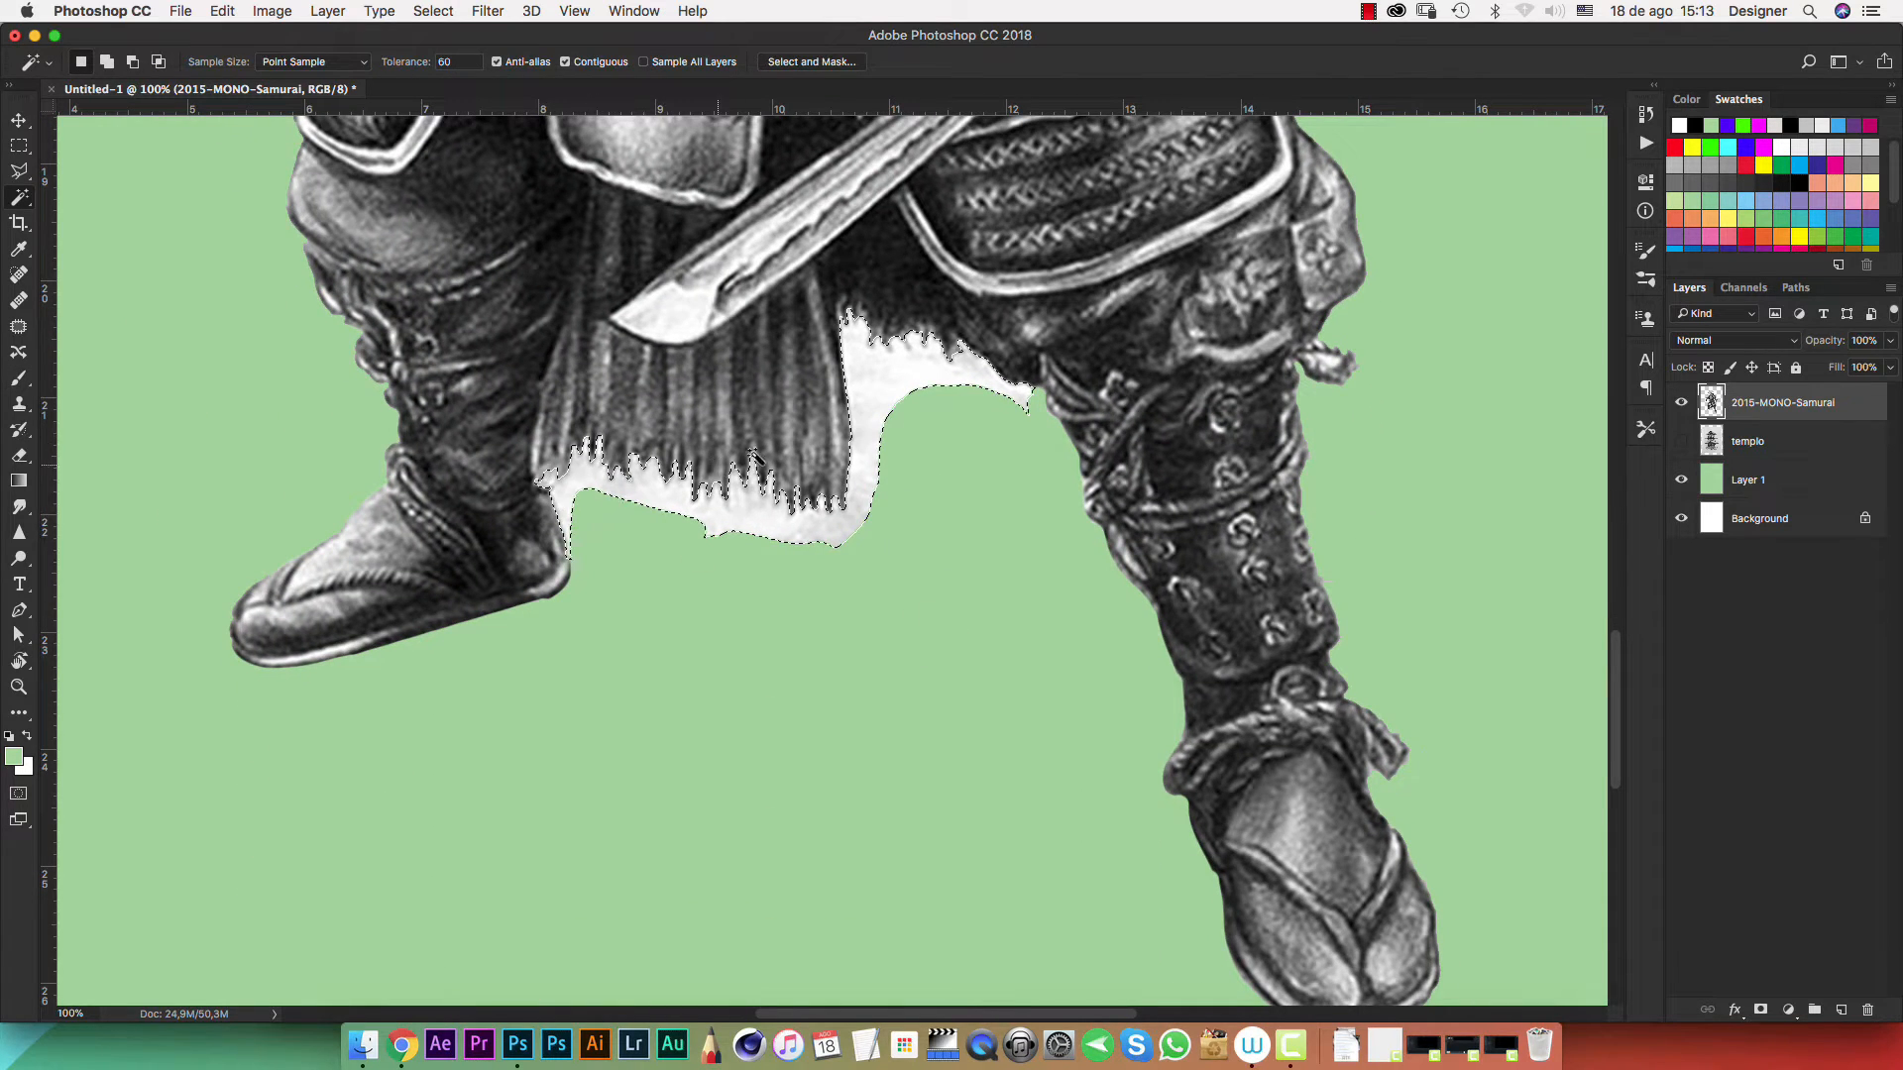
{"action": "key", "text": "Delete"}
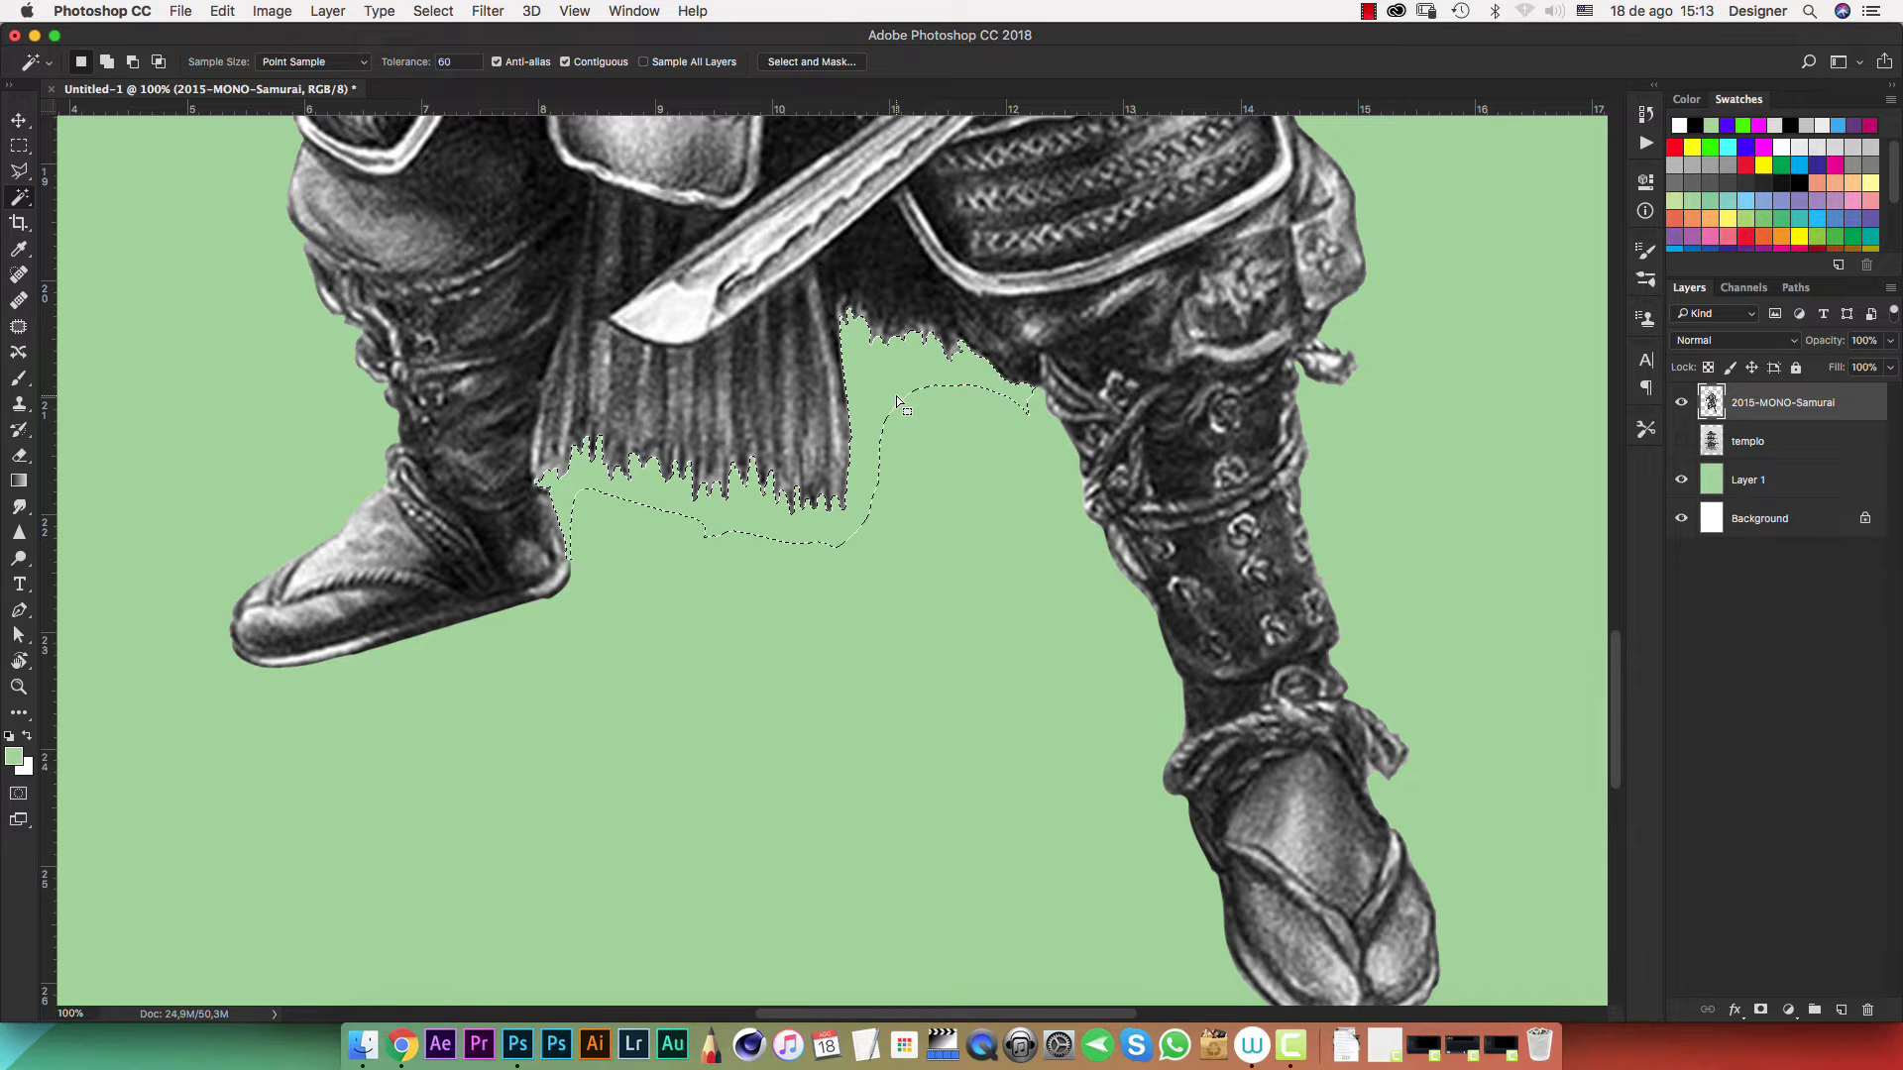
{"action": "key", "text": "super+d"}
Hide the green Layer 1 and show the templo layer behind the samurai cutout
{"action": "key", "text": "super+minus"}
{"action": "key", "text": "super+minus"}
{"action": "key", "text": "super+minus"}
{"action": "key", "text": "super+minus"}
{"action": "key", "text": "super+minus"}
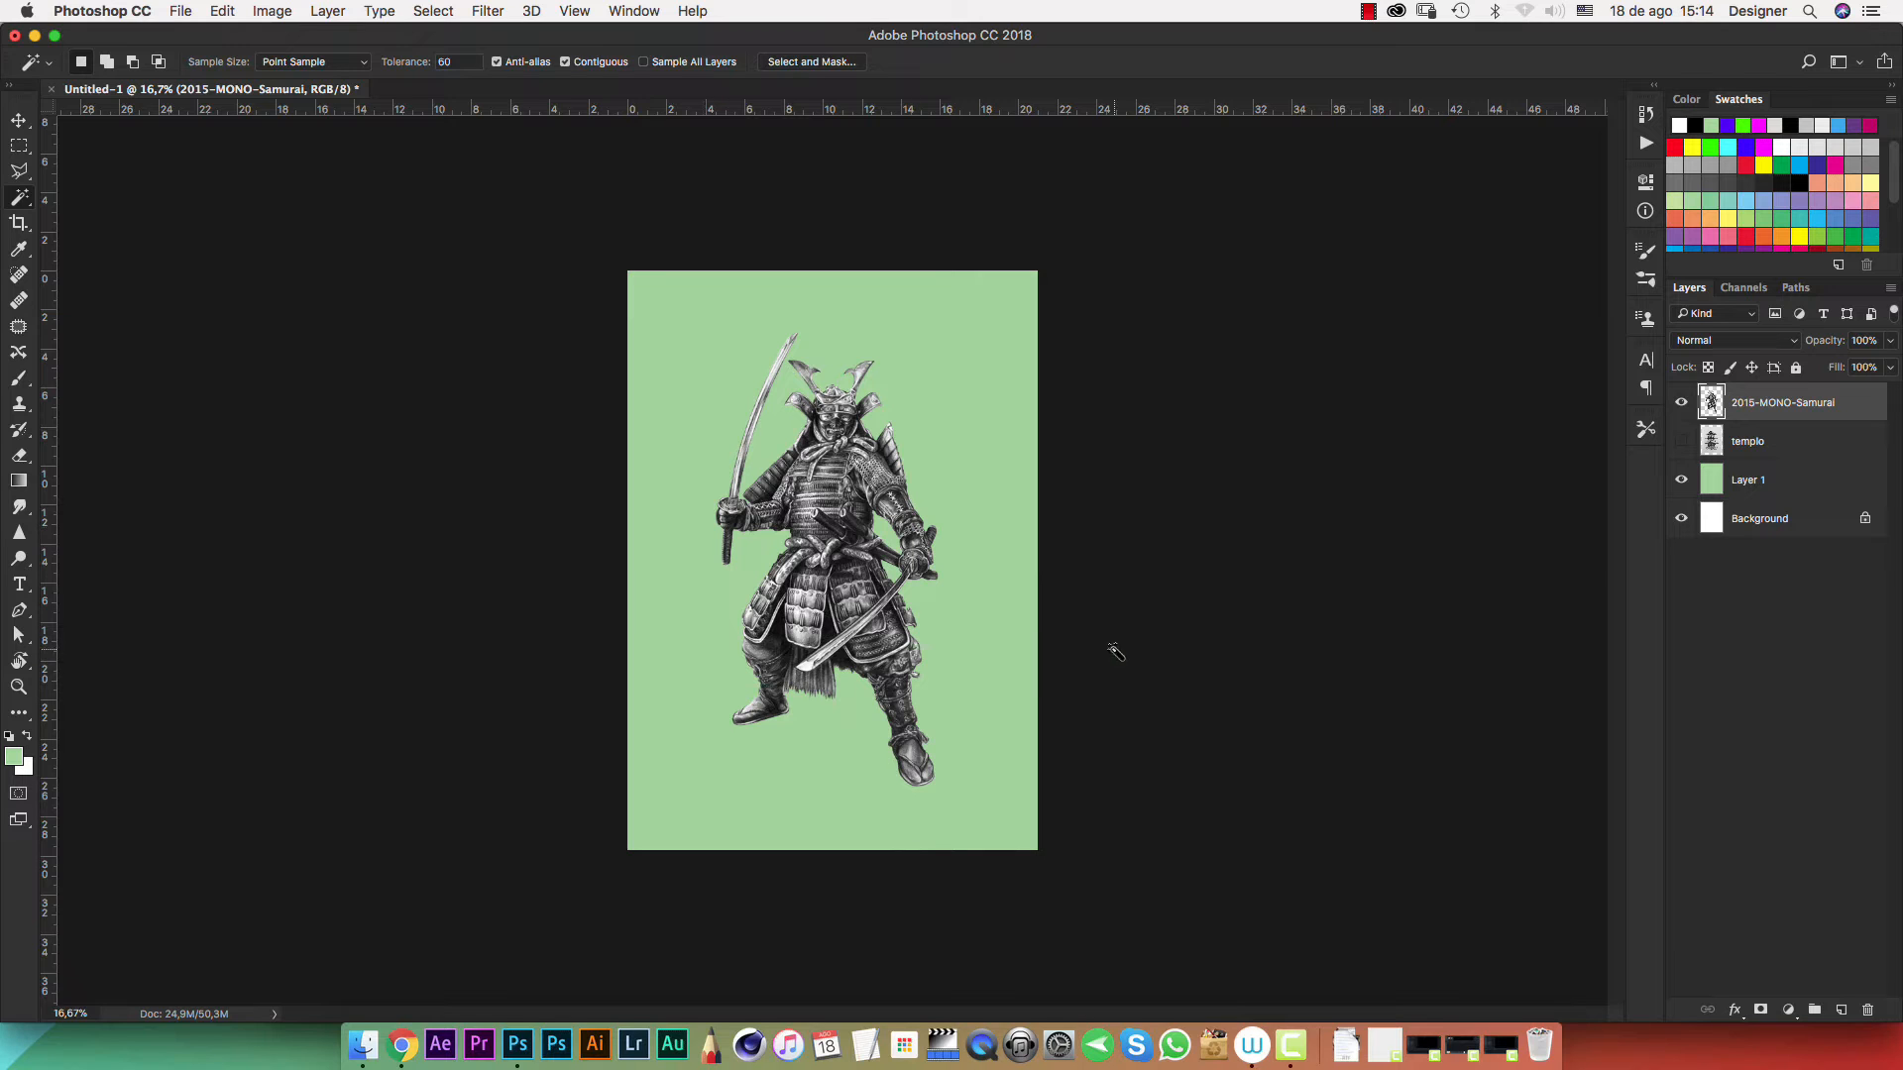
{"action": "left_click", "coordinate": [1682, 481]}
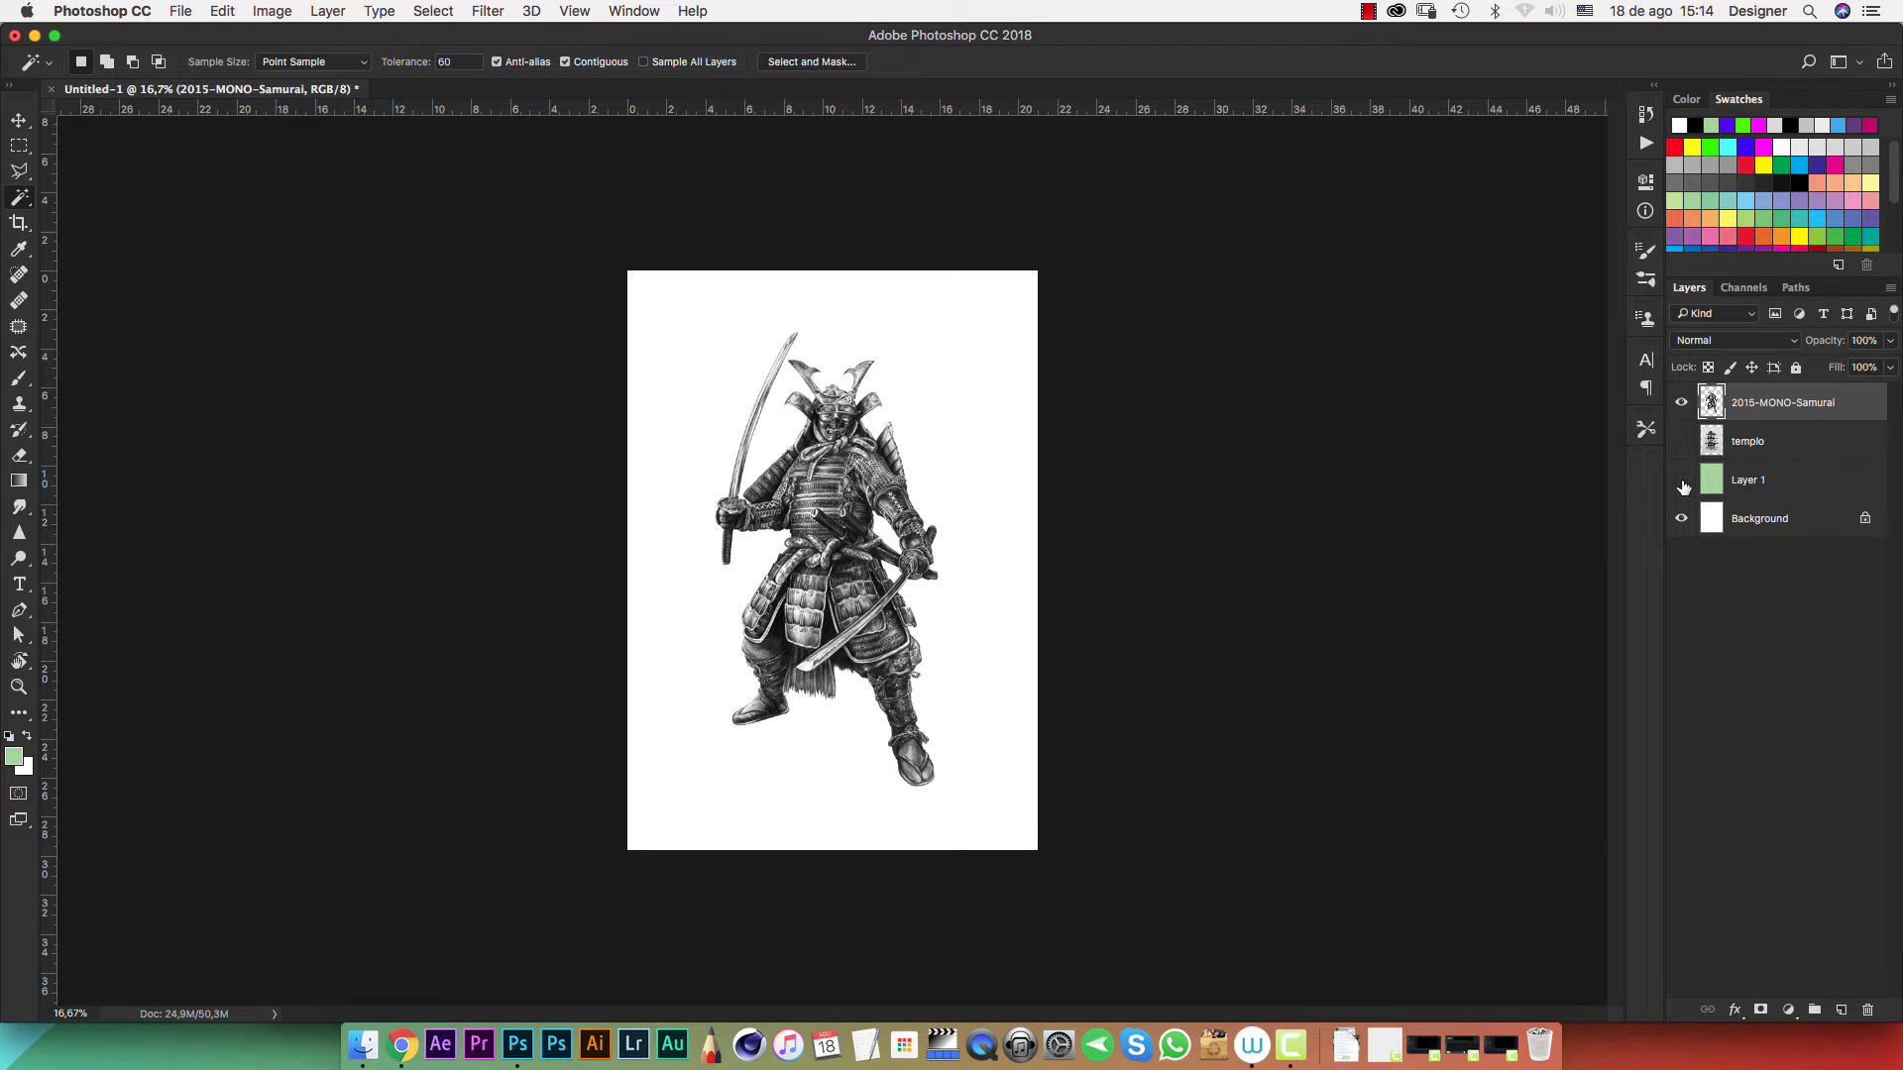
{"action": "key", "text": "super+equal"}
{"action": "key", "text": "super+equal"}
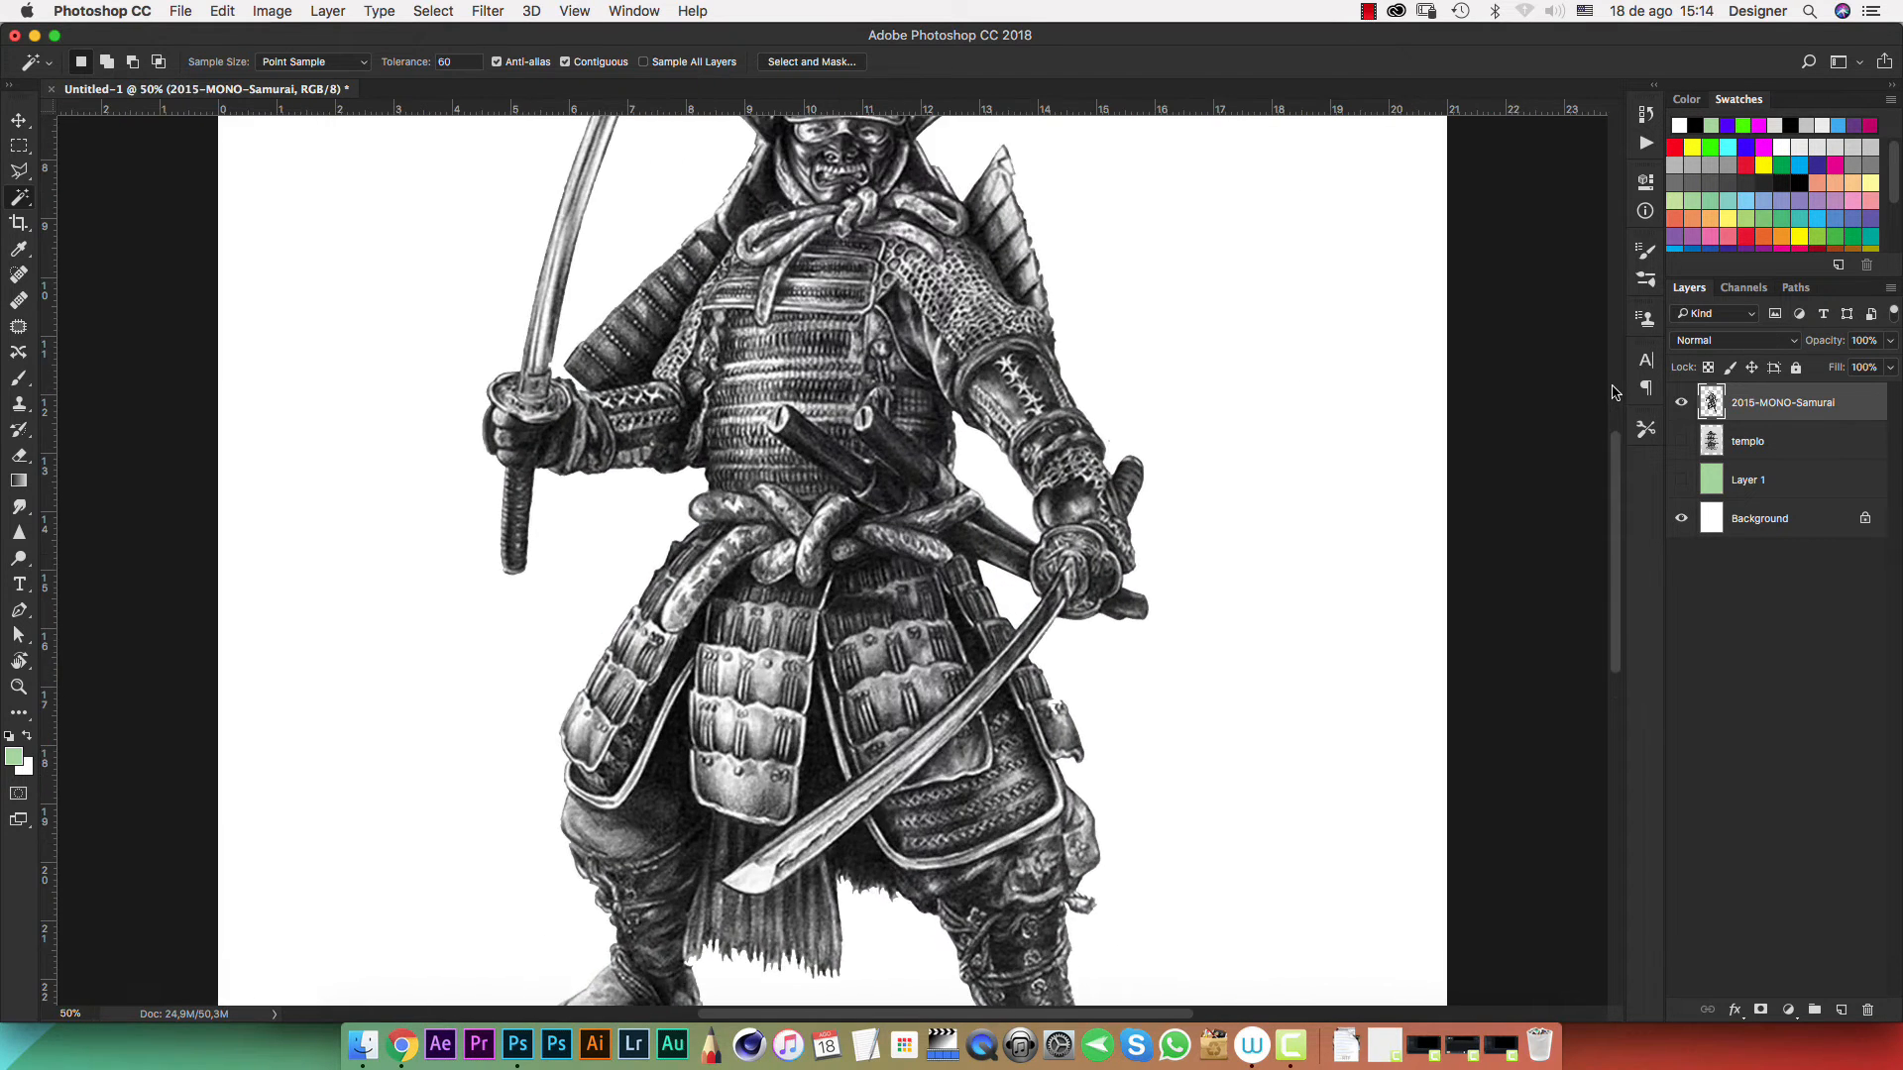
{"action": "key", "text": "super+minus"}
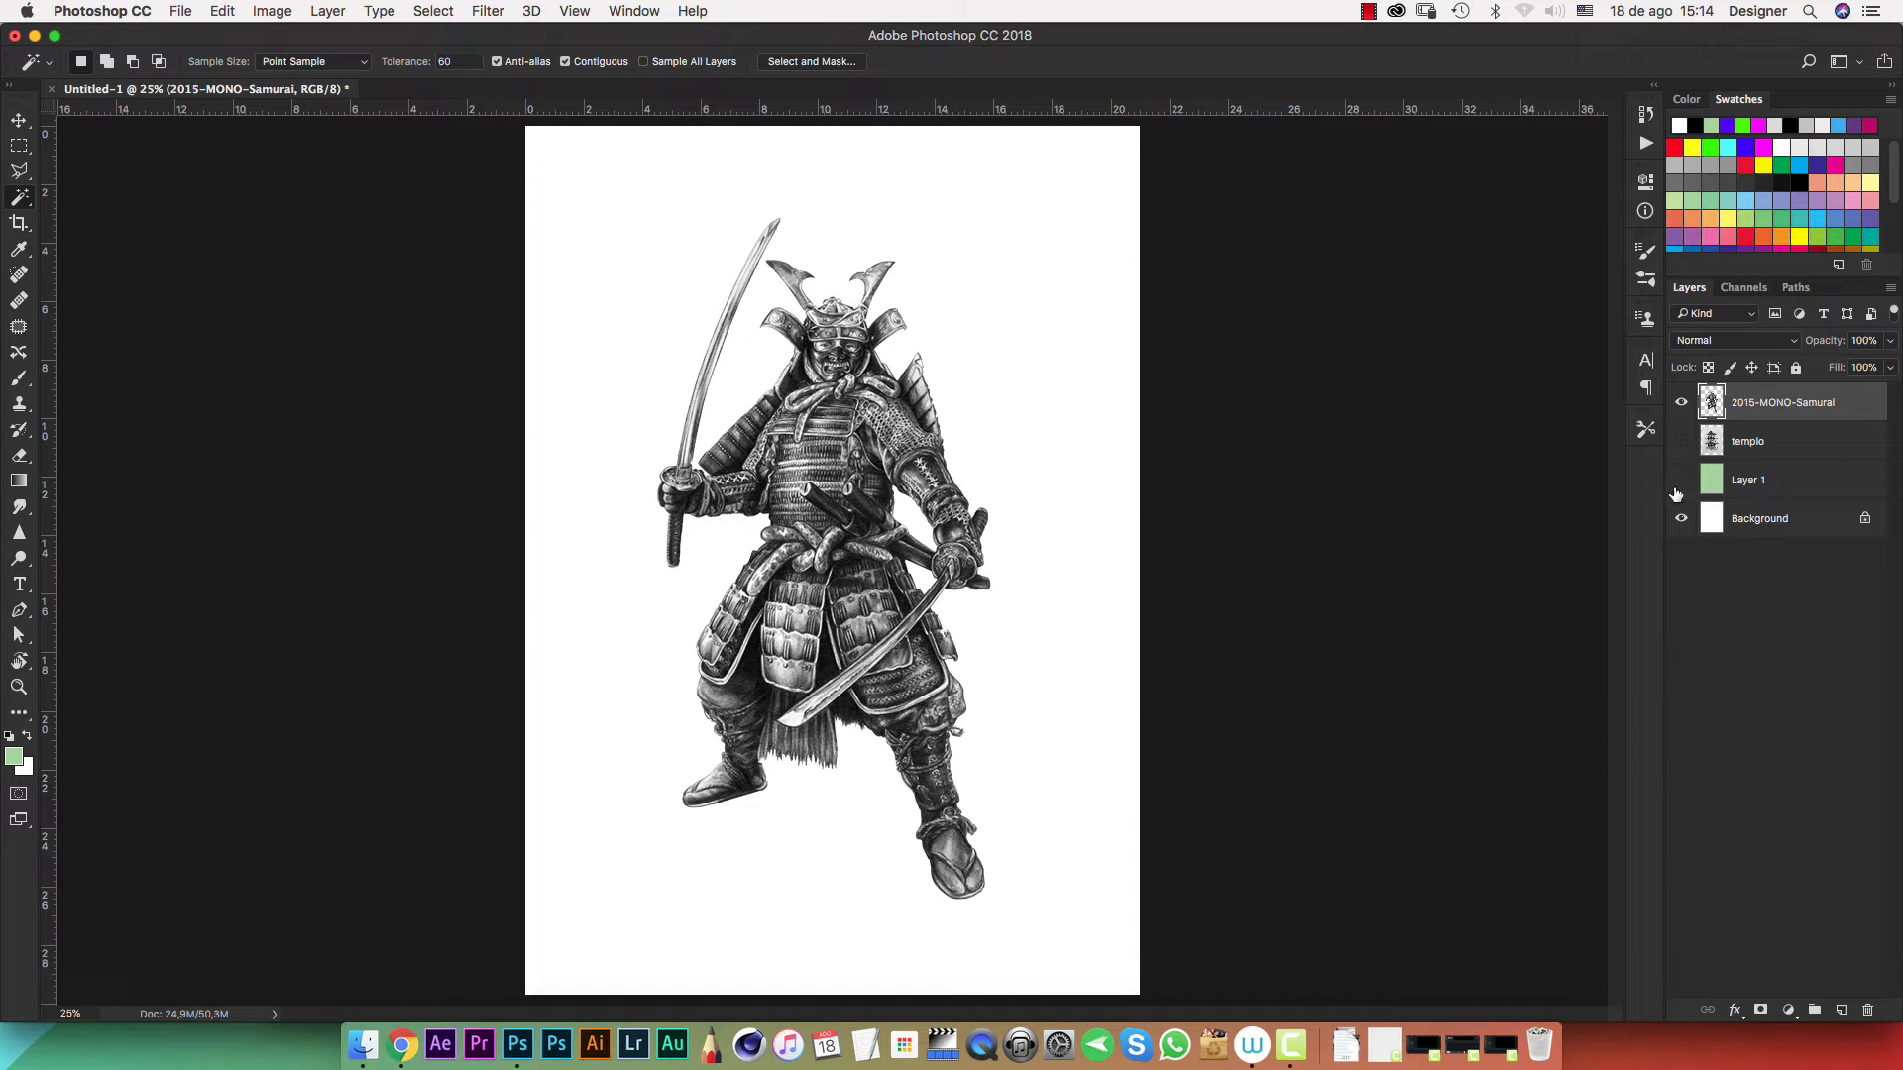
{"action": "left_click", "coordinate": [1681, 441]}
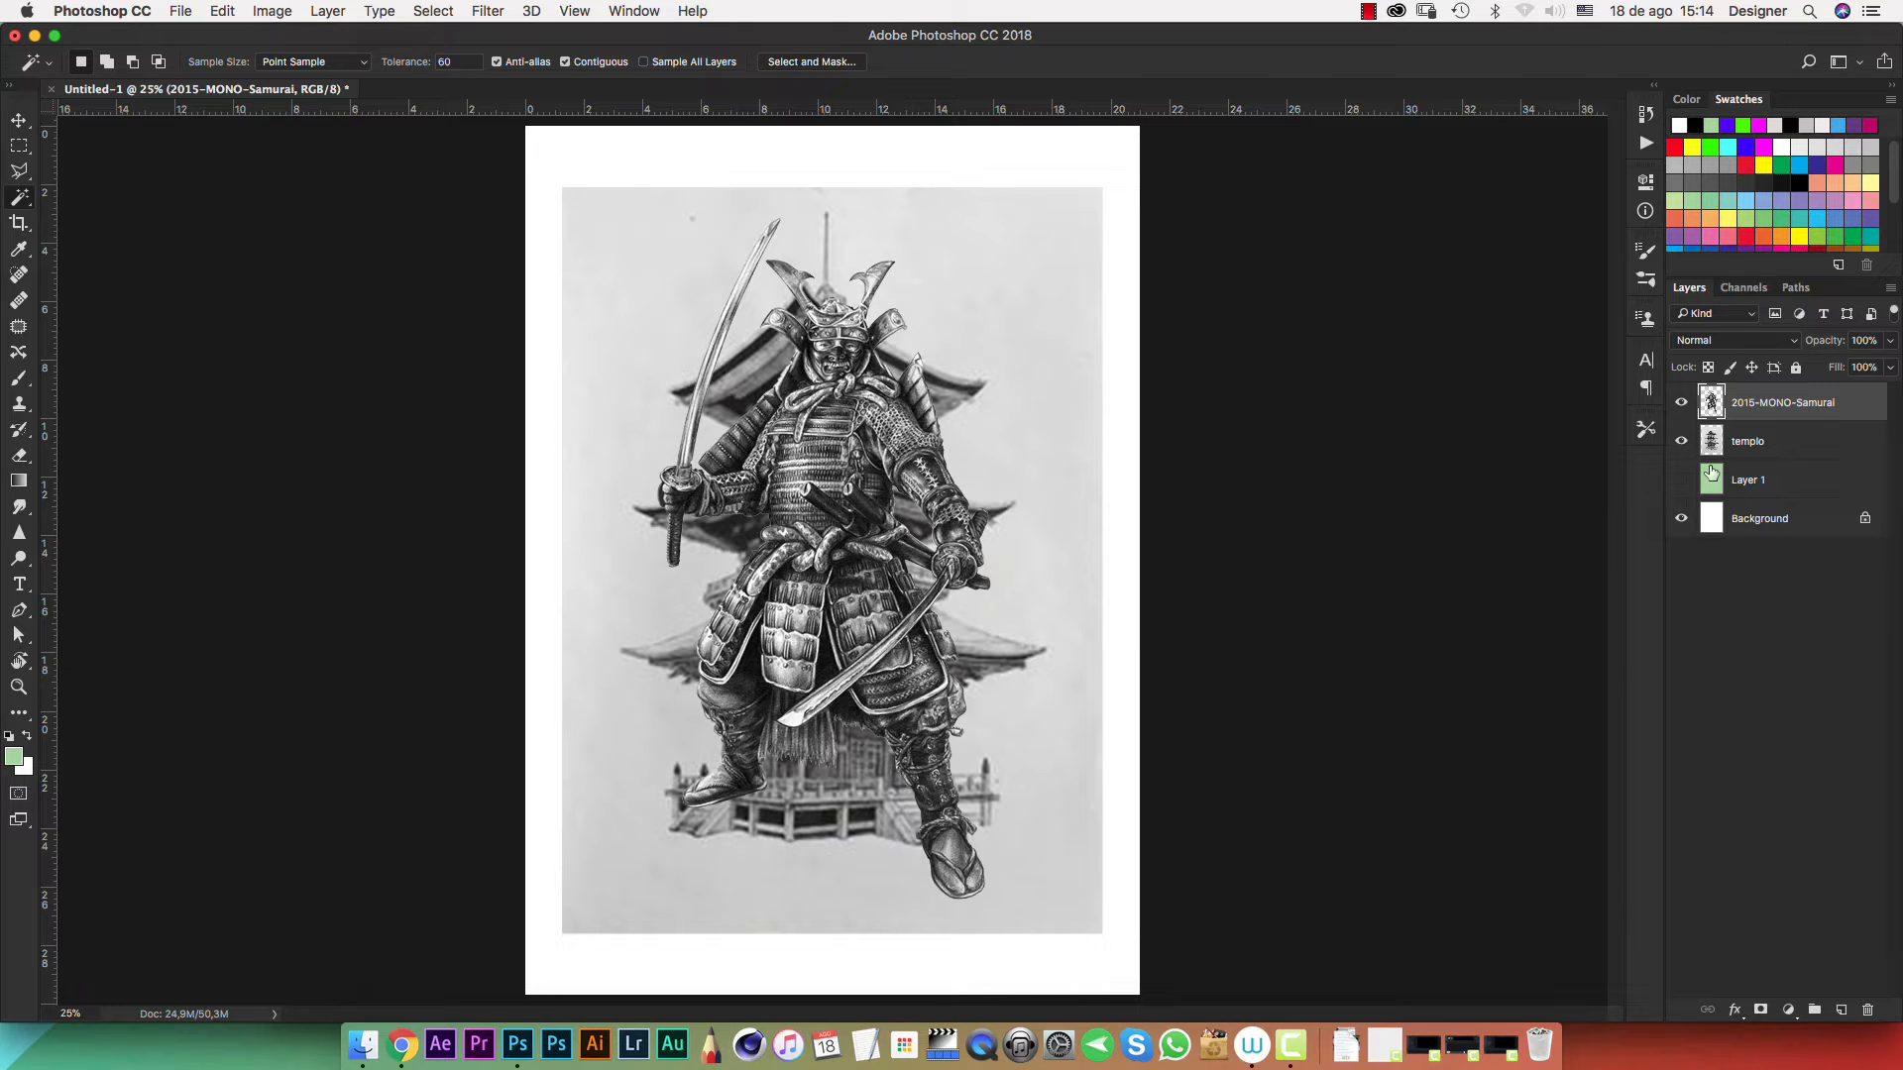
Scale the samurai down proportionally and place it low on the page, in front of the temple's entrance
{"action": "key", "text": "v"}
{"action": "left_click_drag", "start_coordinate": [867, 416], "coordinate": [868, 494]}
{"action": "key", "text": "super+t"}
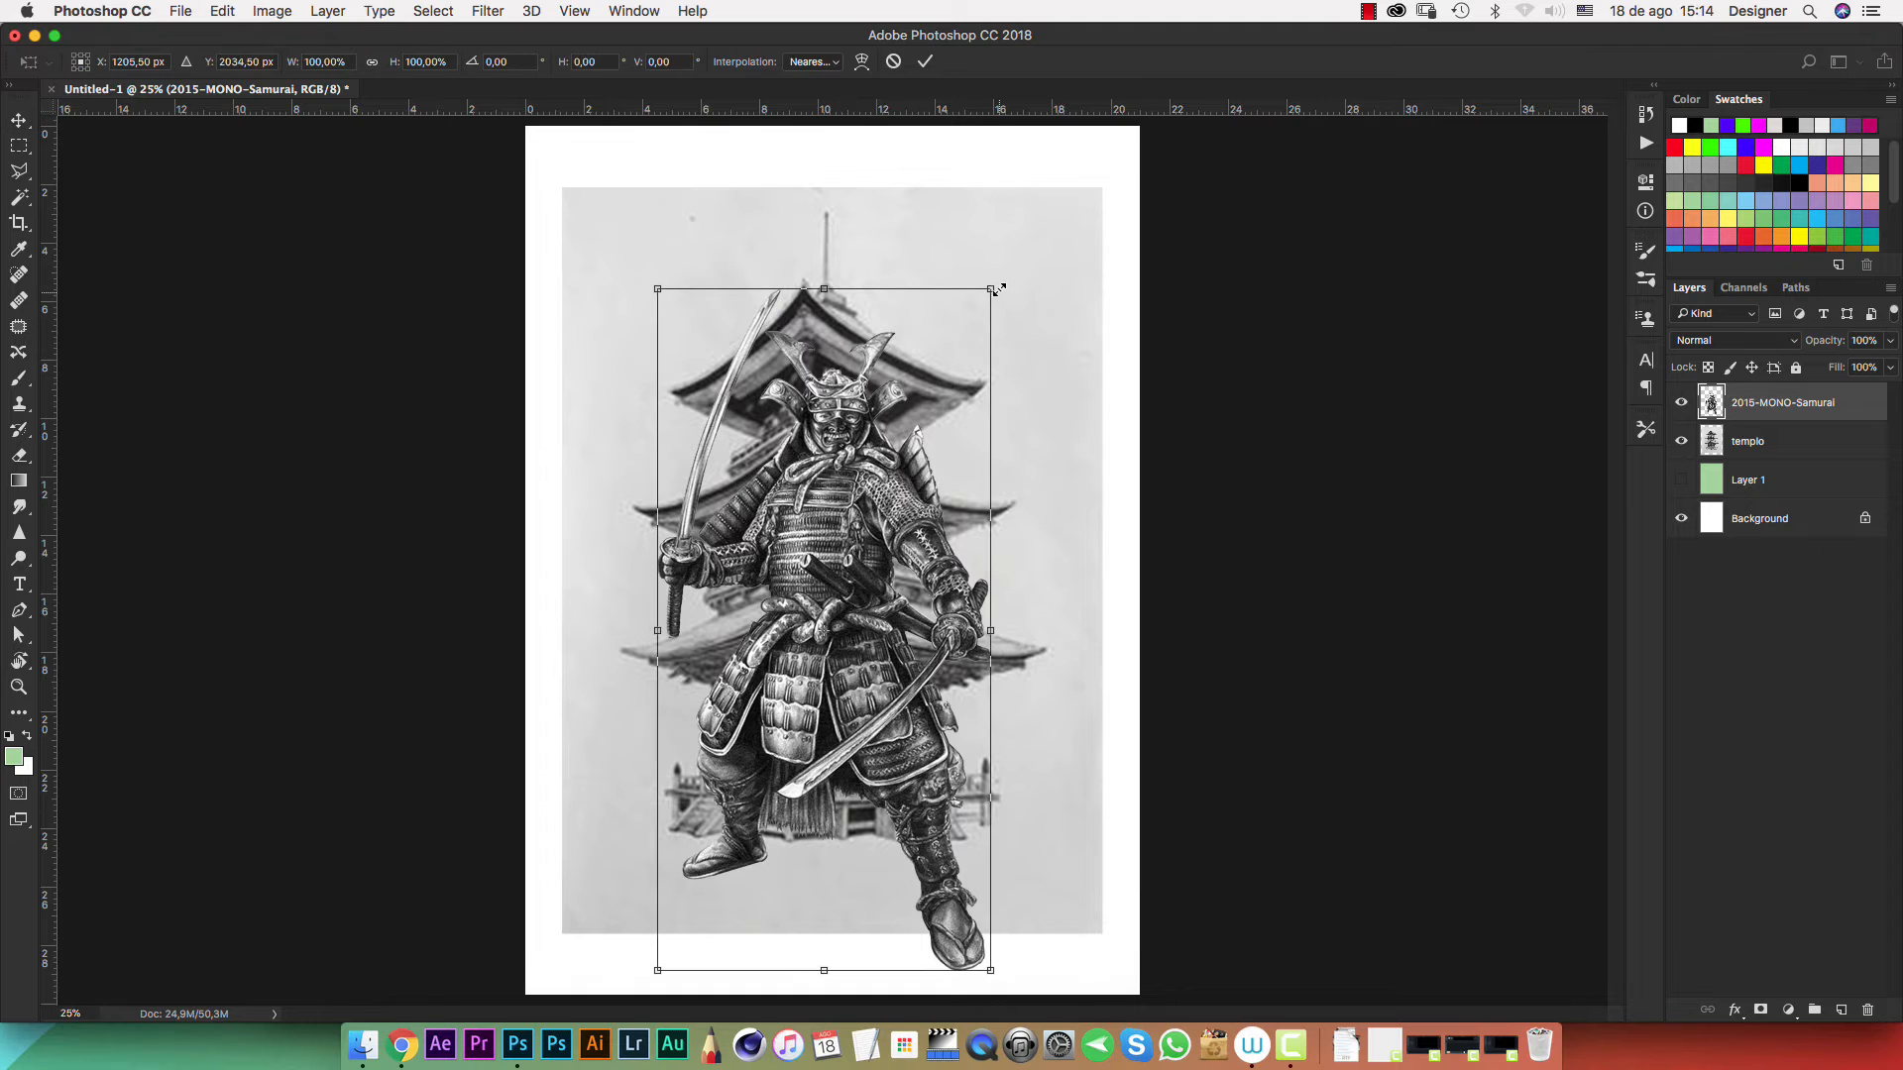
{"action": "left_click_drag", "start_coordinate": [994, 288], "coordinate": [928, 416]}
{"action": "left_click_drag", "start_coordinate": [847, 649], "coordinate": [848, 745]}
{"action": "key", "text": "Return"}
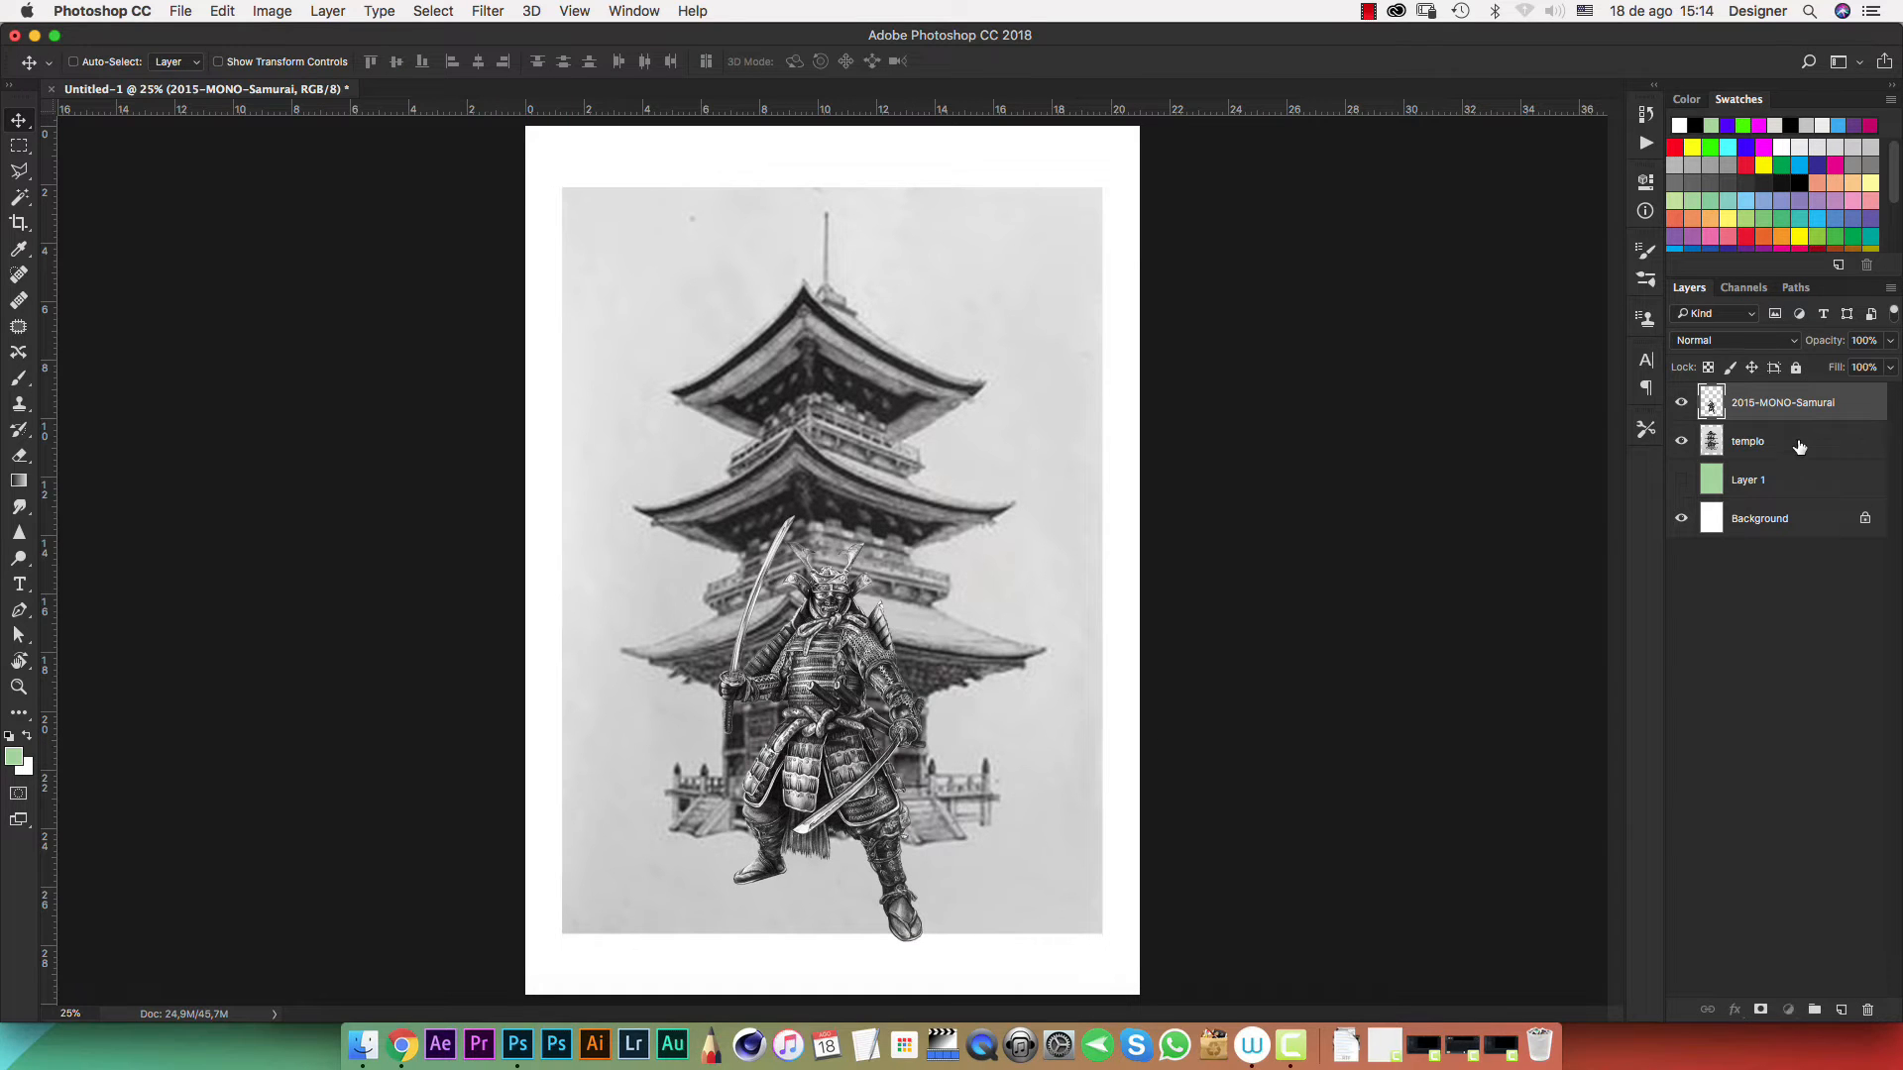
Move the templo layer up so its image starts at the page's upper edge, behind the samurai
{"action": "left_click", "coordinate": [1798, 447]}
{"action": "left_click_drag", "start_coordinate": [811, 446], "coordinate": [939, 344]}
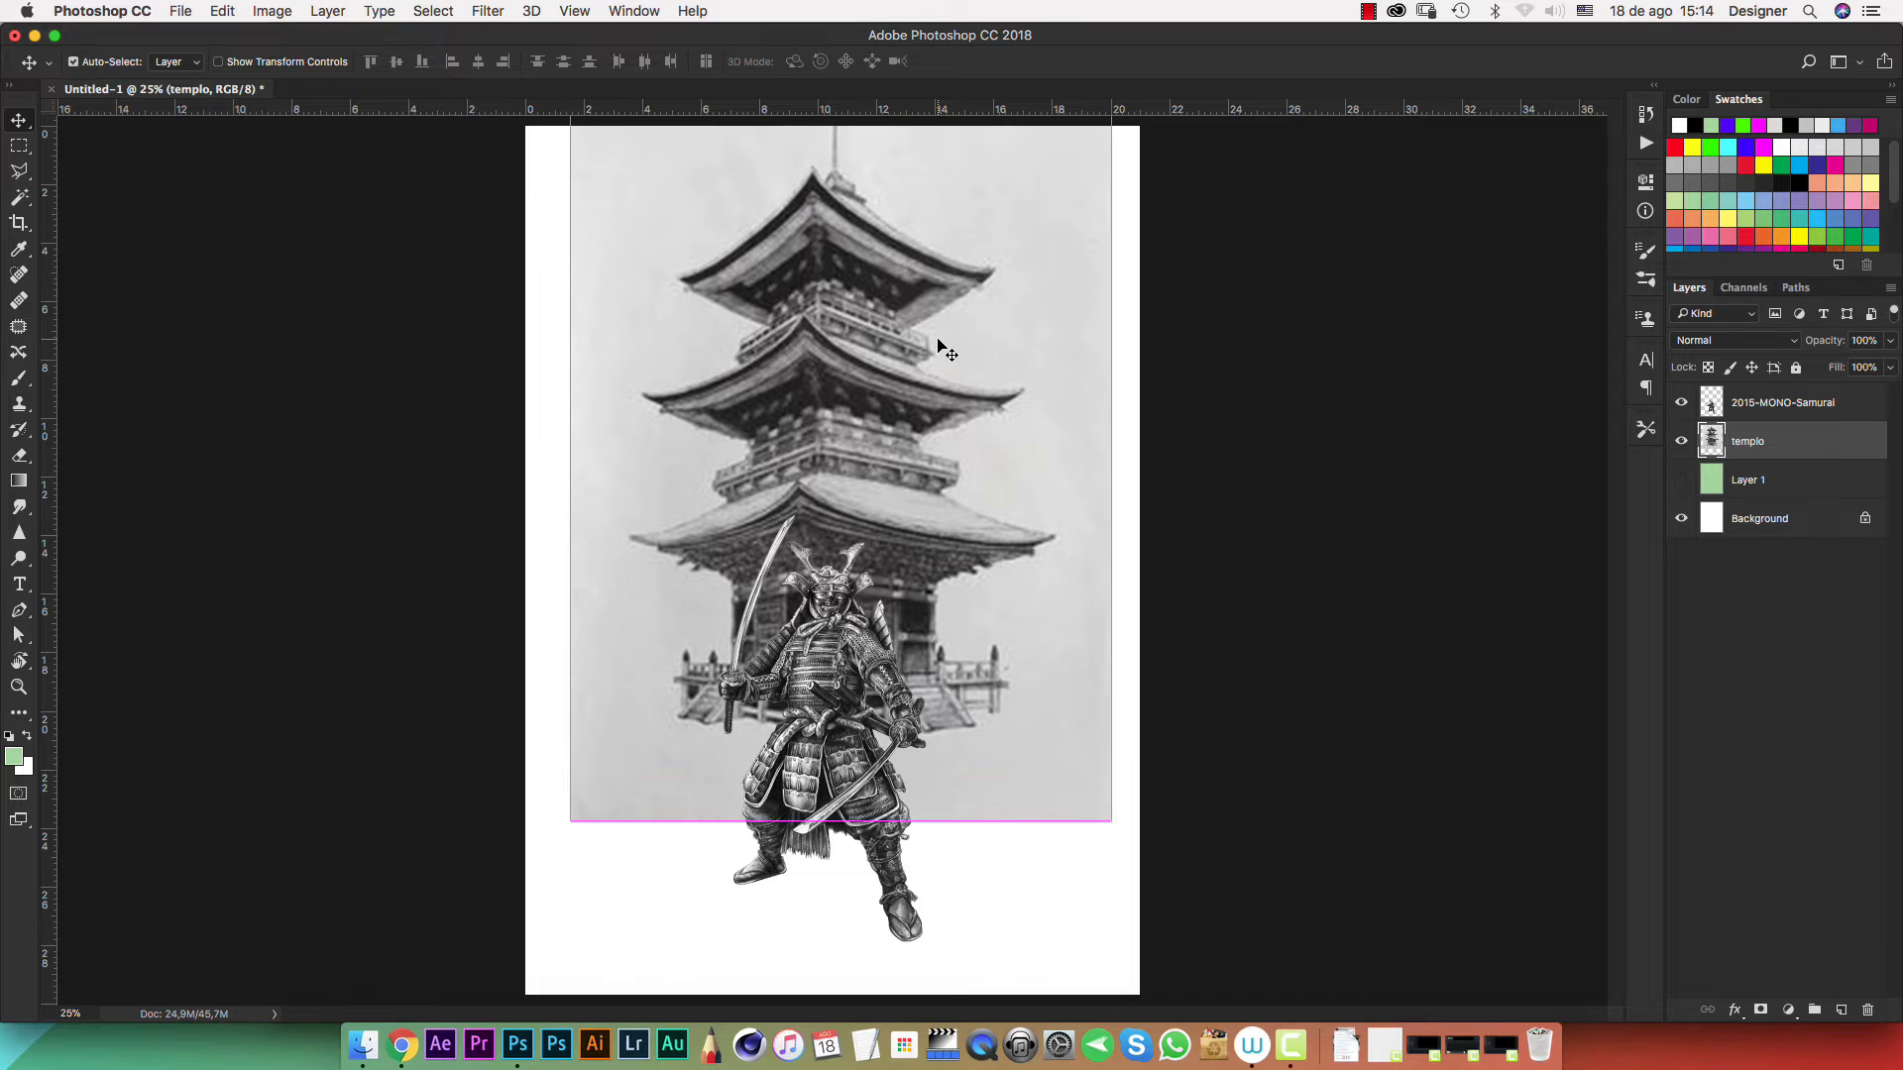
{"action": "key", "text": "super+minus"}
{"action": "key", "text": "super+minus"}
{"action": "key", "text": "super+minus"}
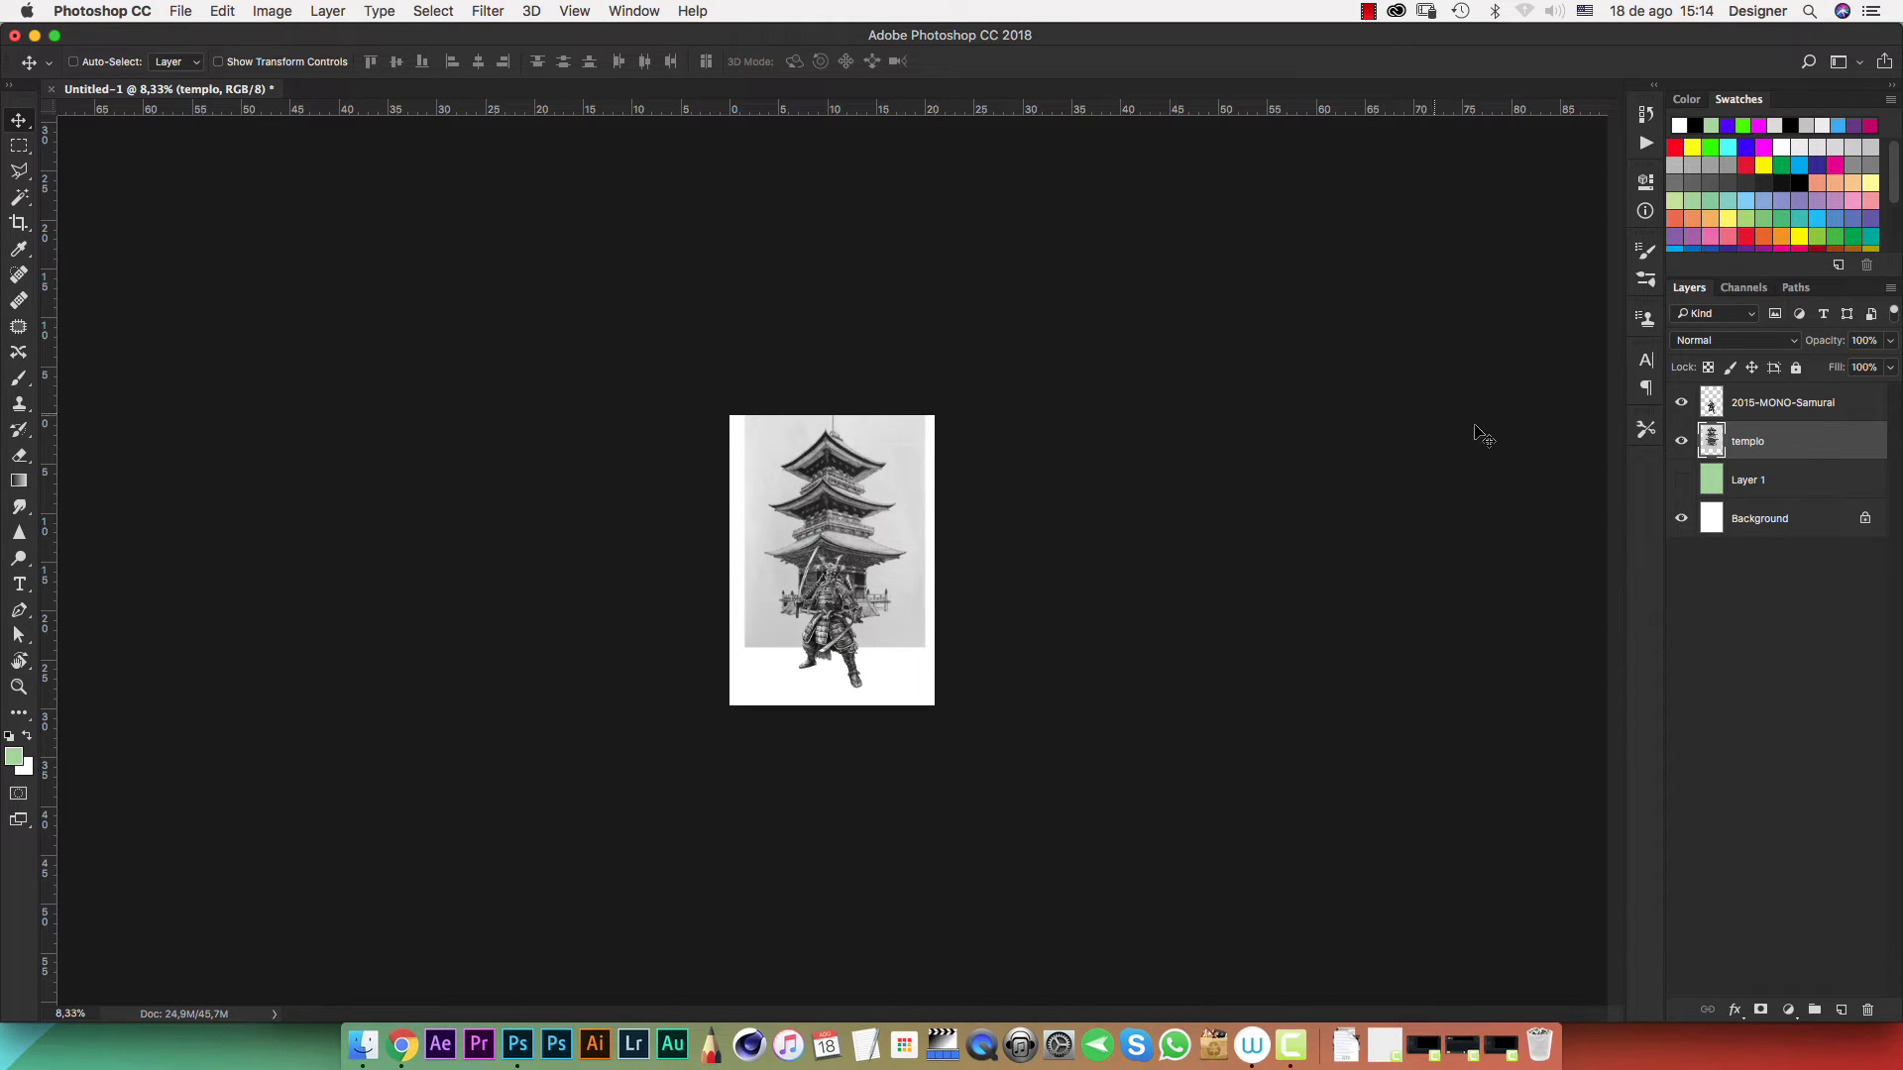
Select the 2015-MONO-Samurai and templo layers together and scale them proportionally to about 88%
{"action": "left_click", "coordinate": [1749, 417], "text": "shift"}
{"action": "key", "text": "super+plus"}
{"action": "key", "text": "super+plus"}
{"action": "key", "text": "super+plus"}
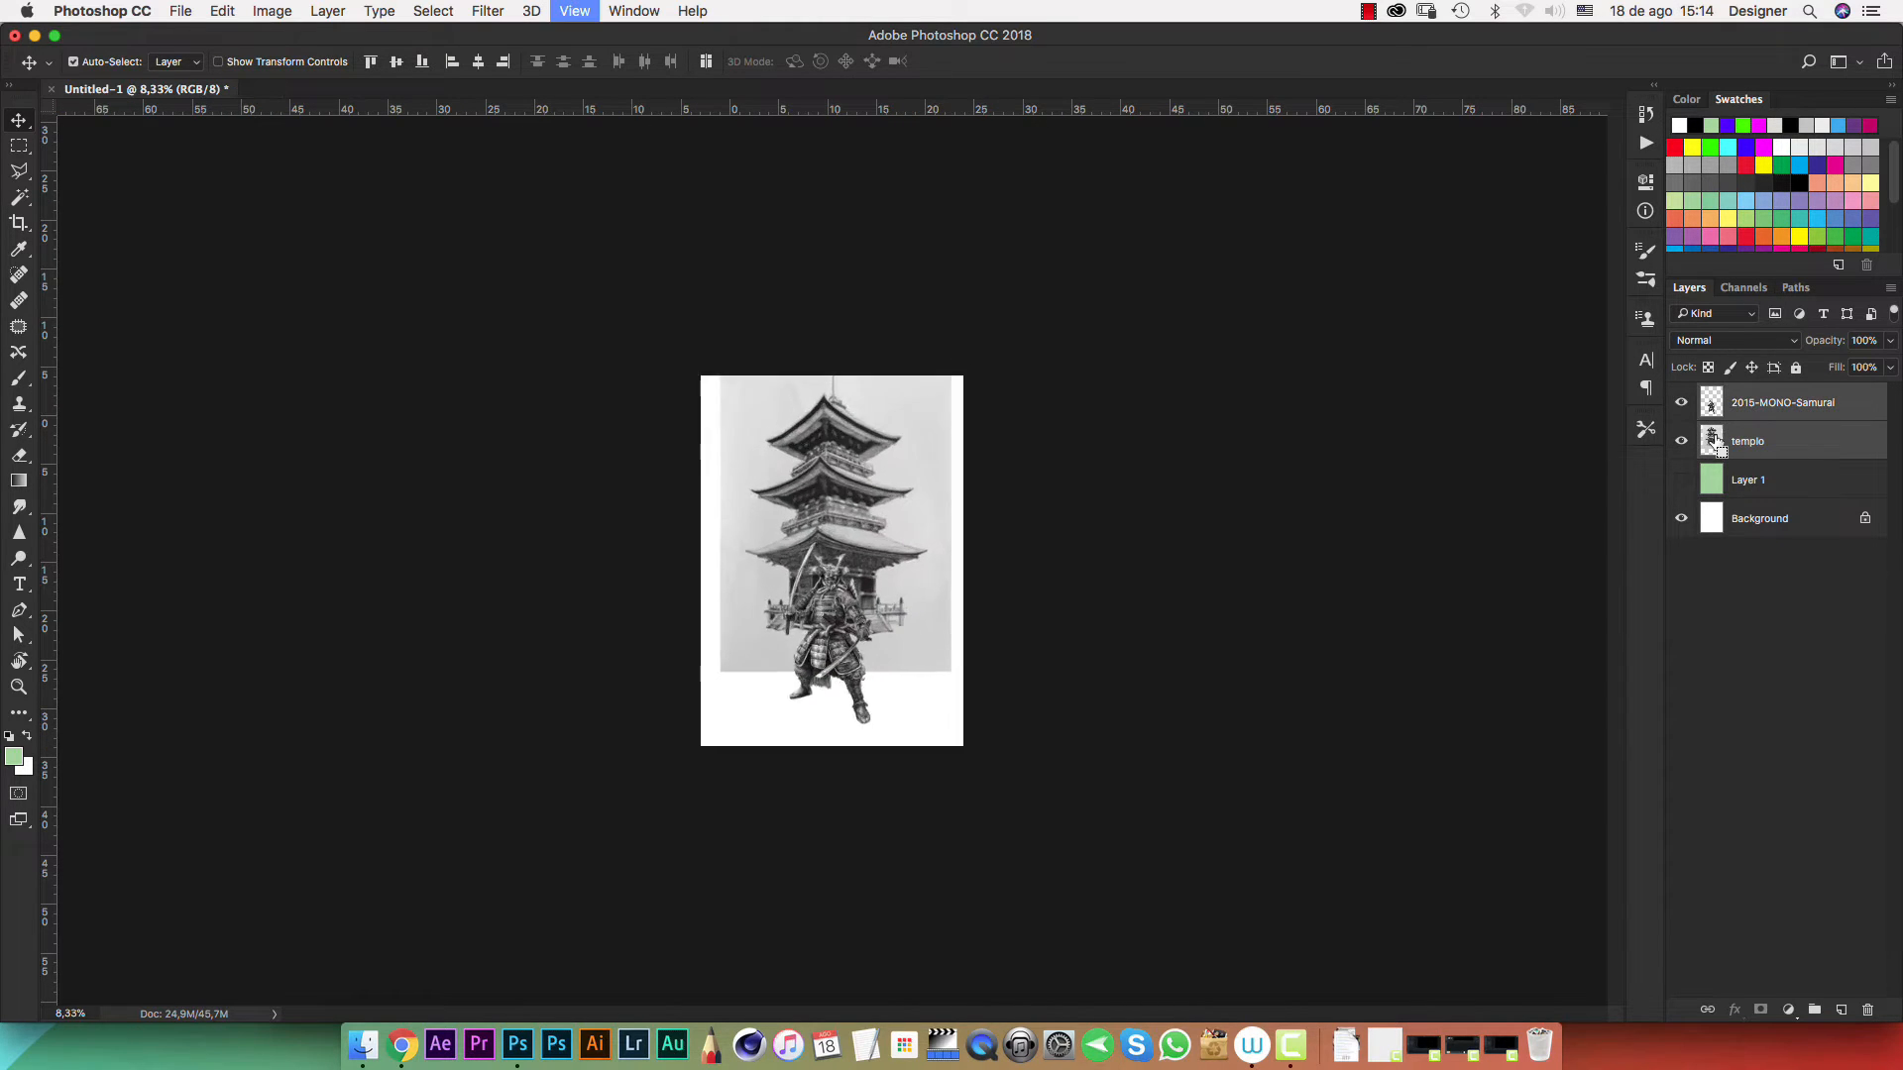
{"action": "key", "text": "super+t"}
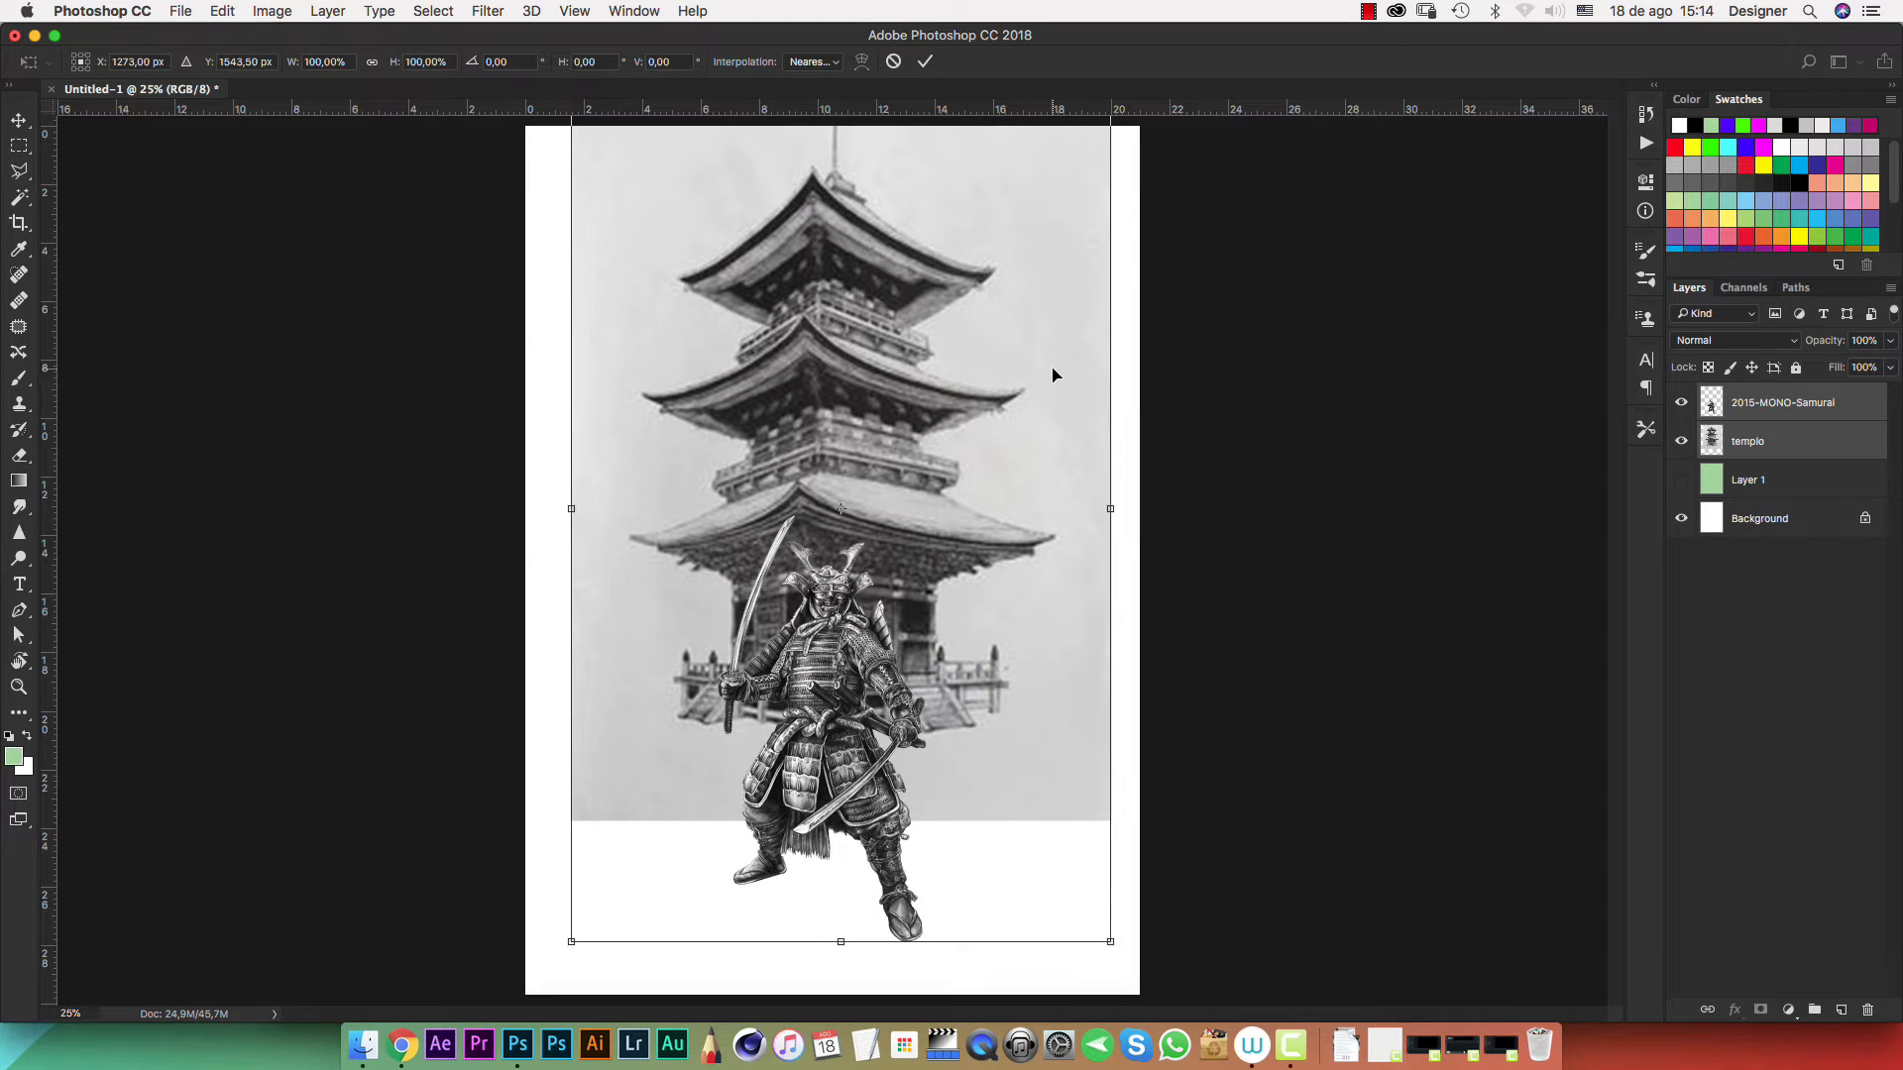
{"action": "key", "text": "super+minus"}
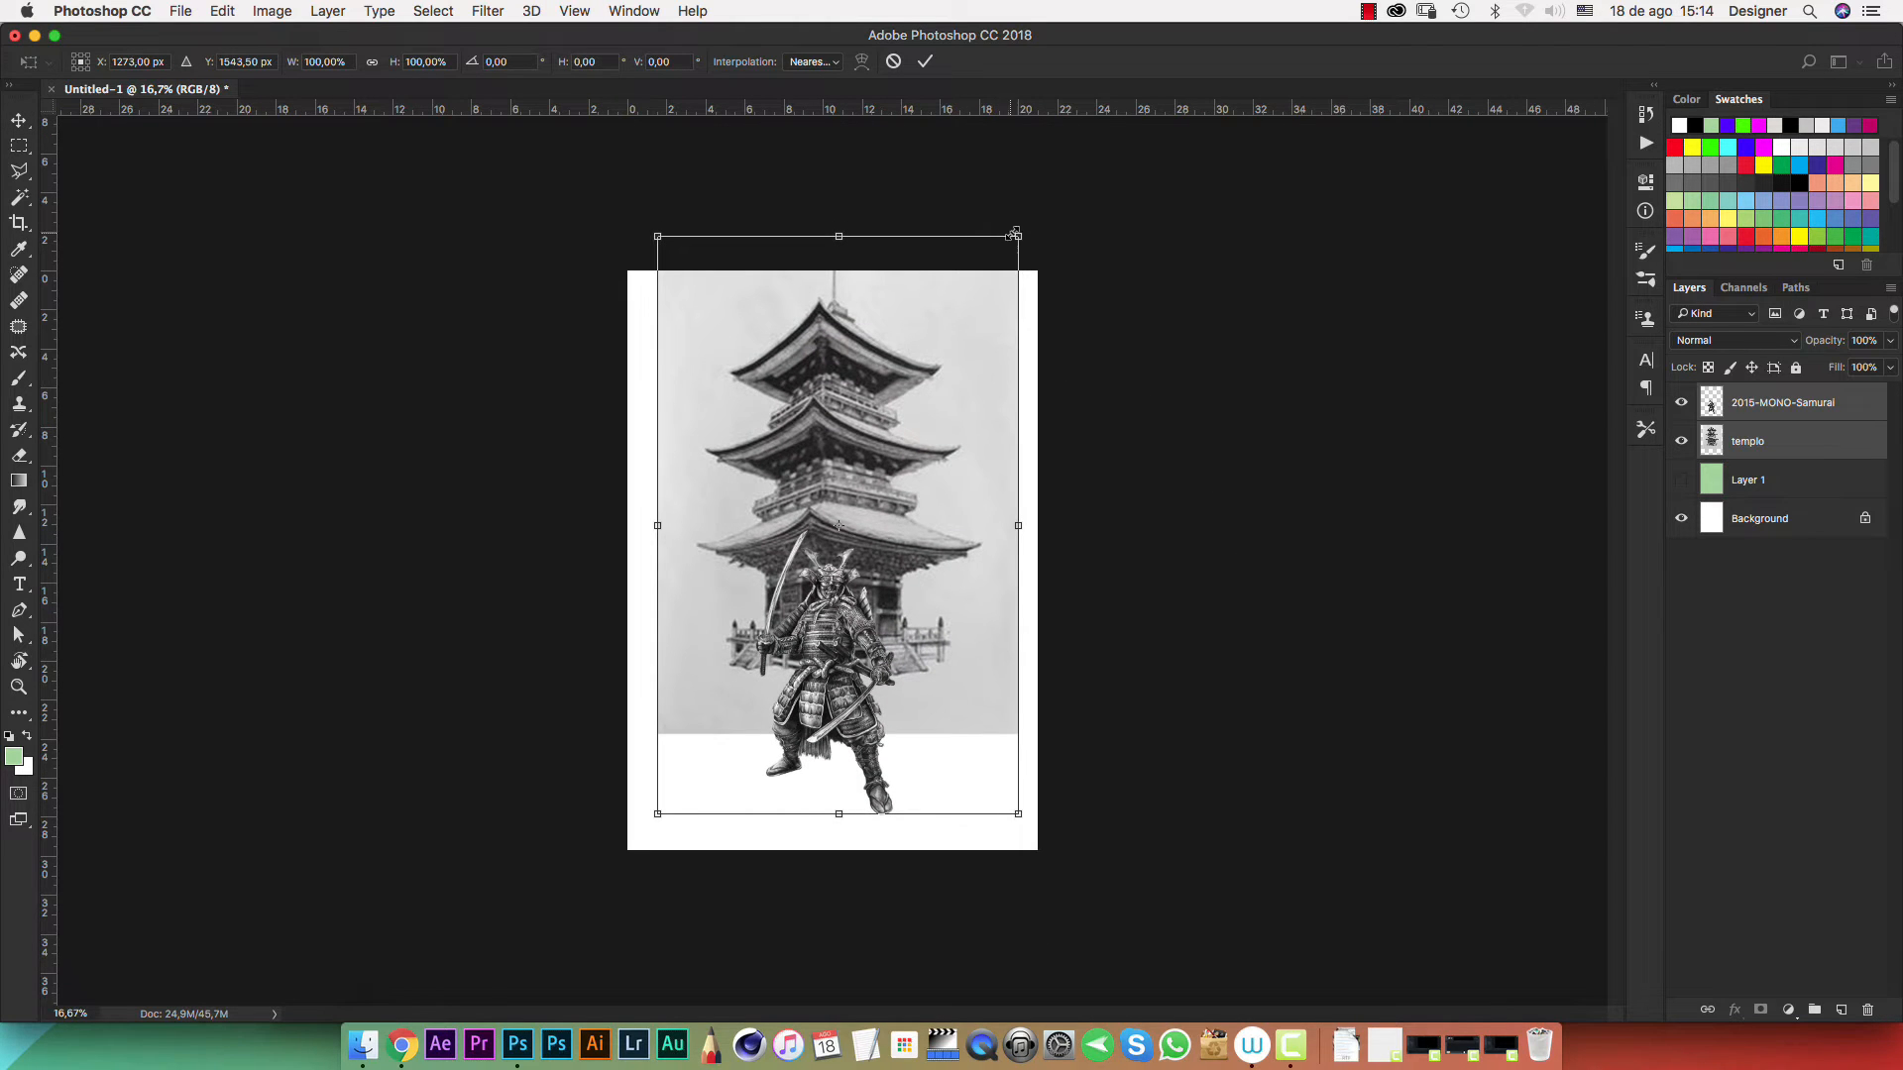
{"action": "left_click_drag", "start_coordinate": [1016, 234], "coordinate": [975, 305]}
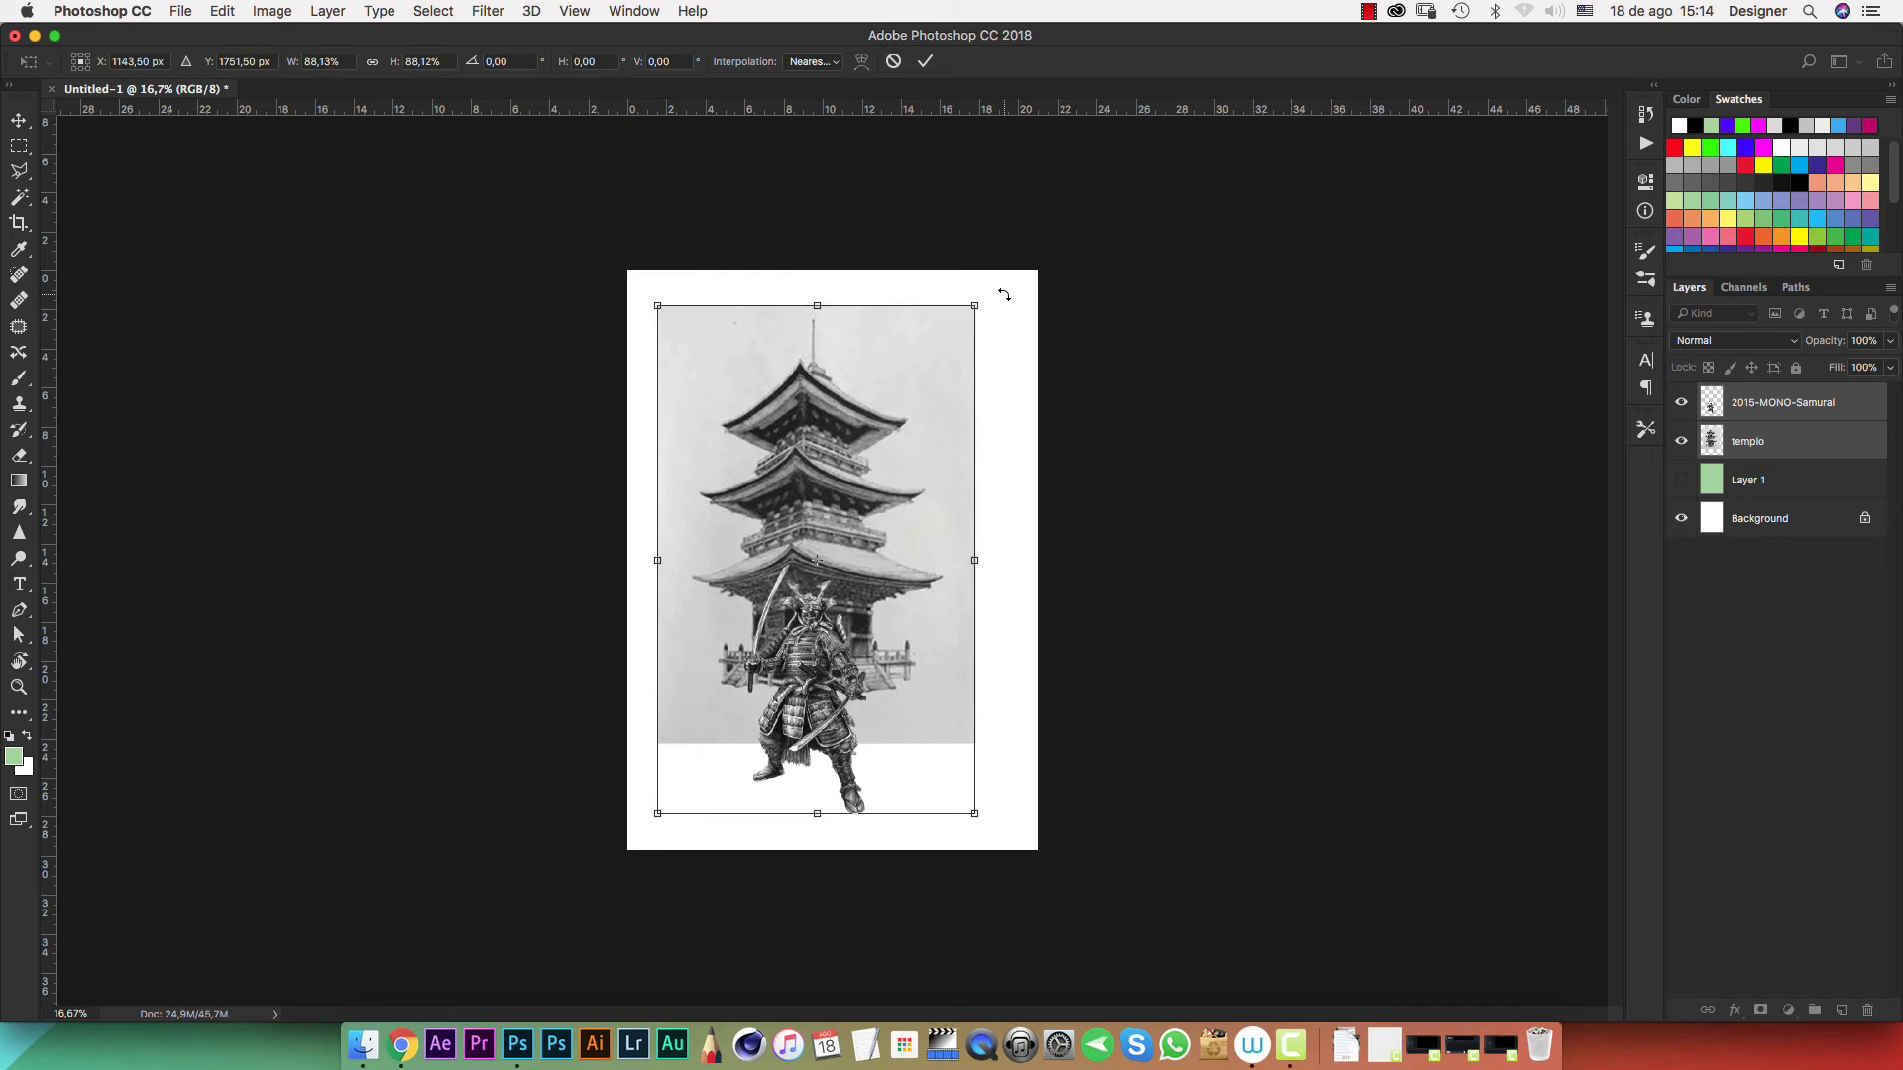
{"action": "key", "text": "Return"}
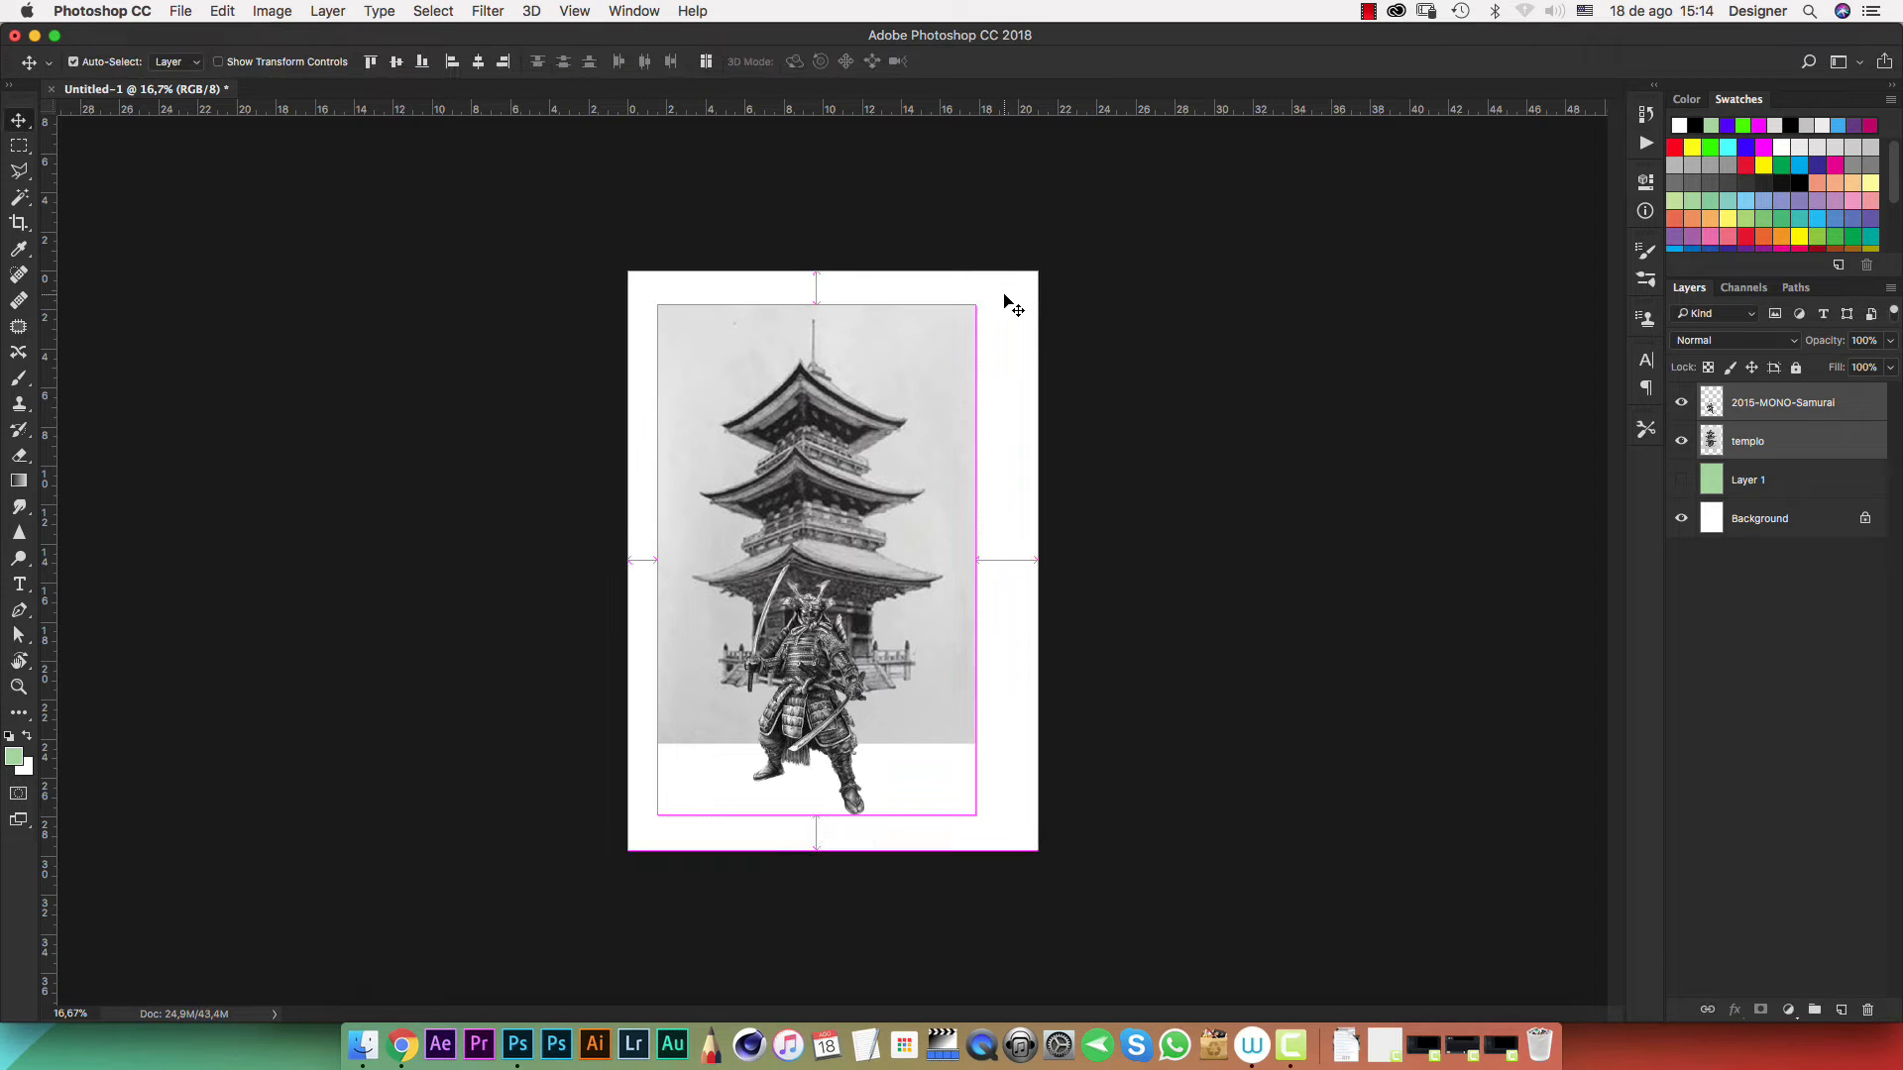
{"action": "key", "text": "super+plus"}
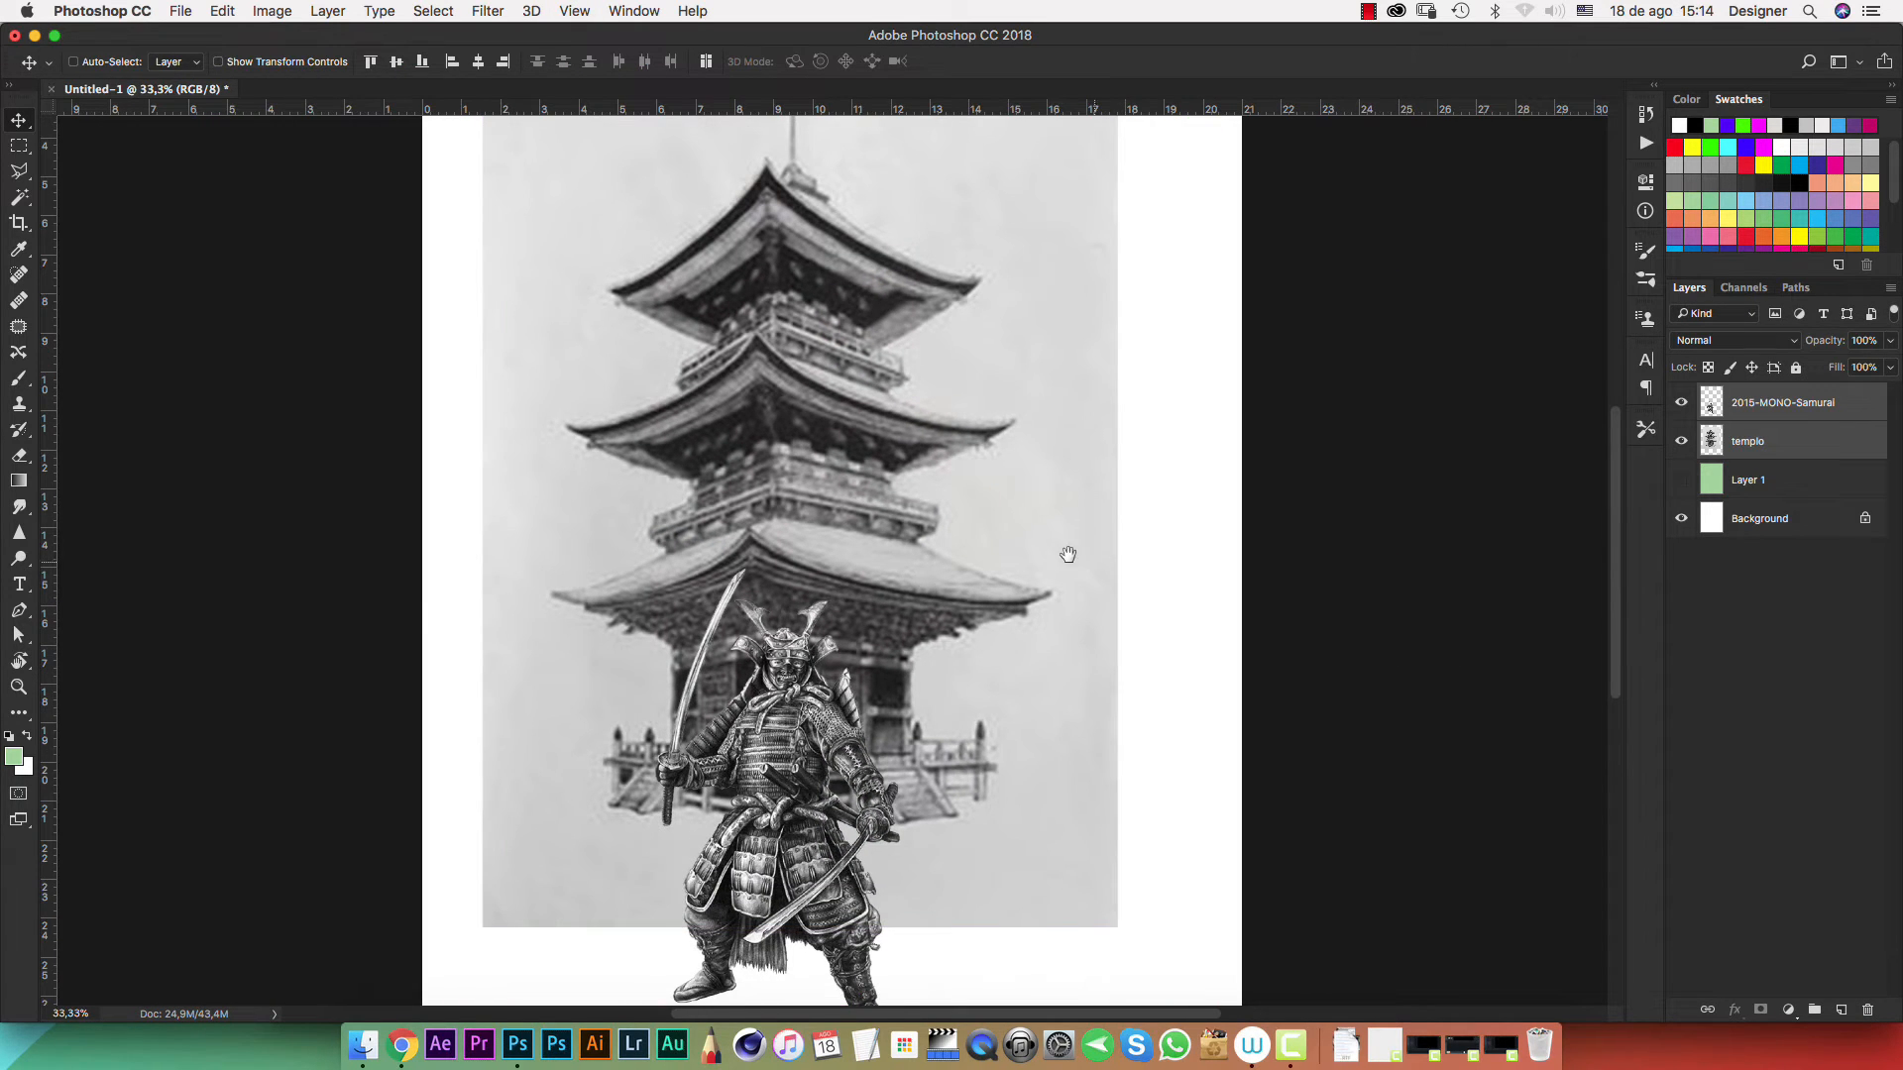
{"action": "scroll", "coordinate": [1070, 552], "scroll_direction": "left", "scroll_amount": 5}
{"action": "key", "text": "super+minus"}
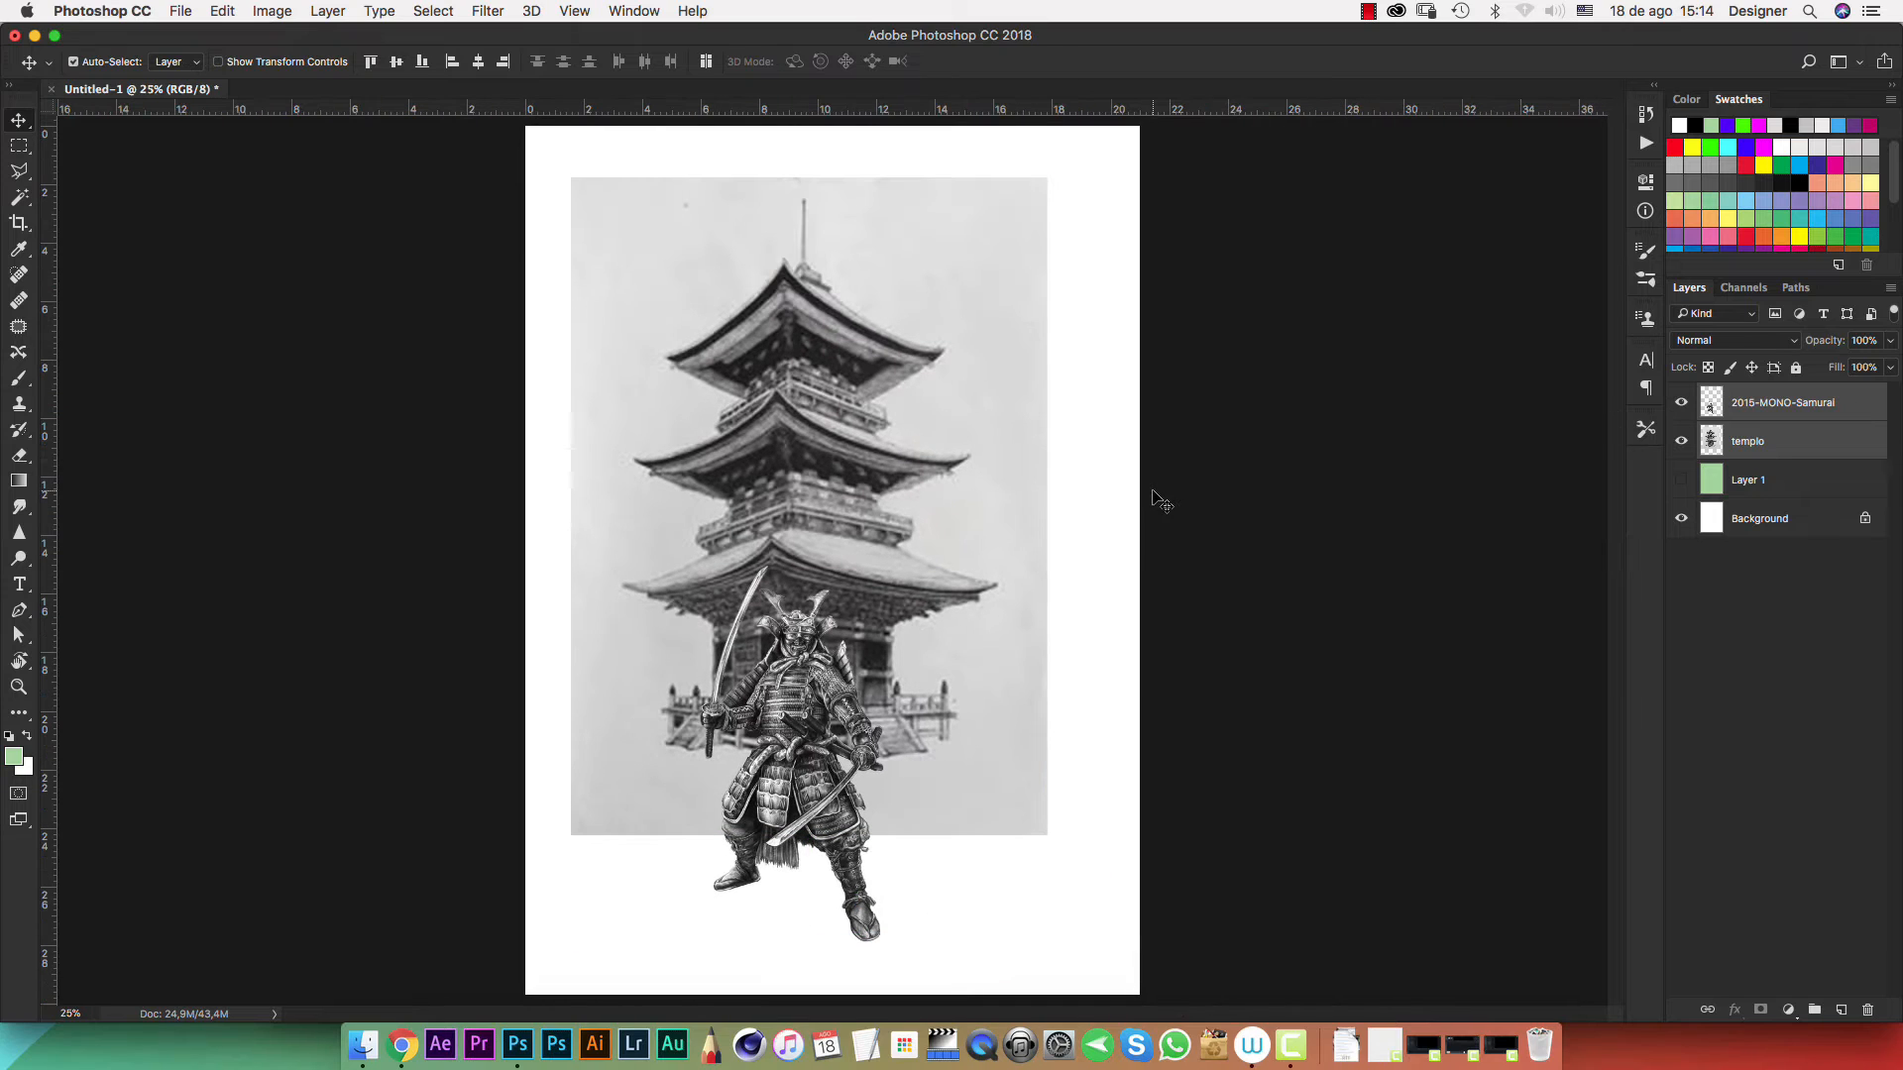
Make templo the only active layer and try selecting its grey backdrop with the Magic Wand at tolerance 60
{"action": "left_click", "coordinate": [1718, 716]}
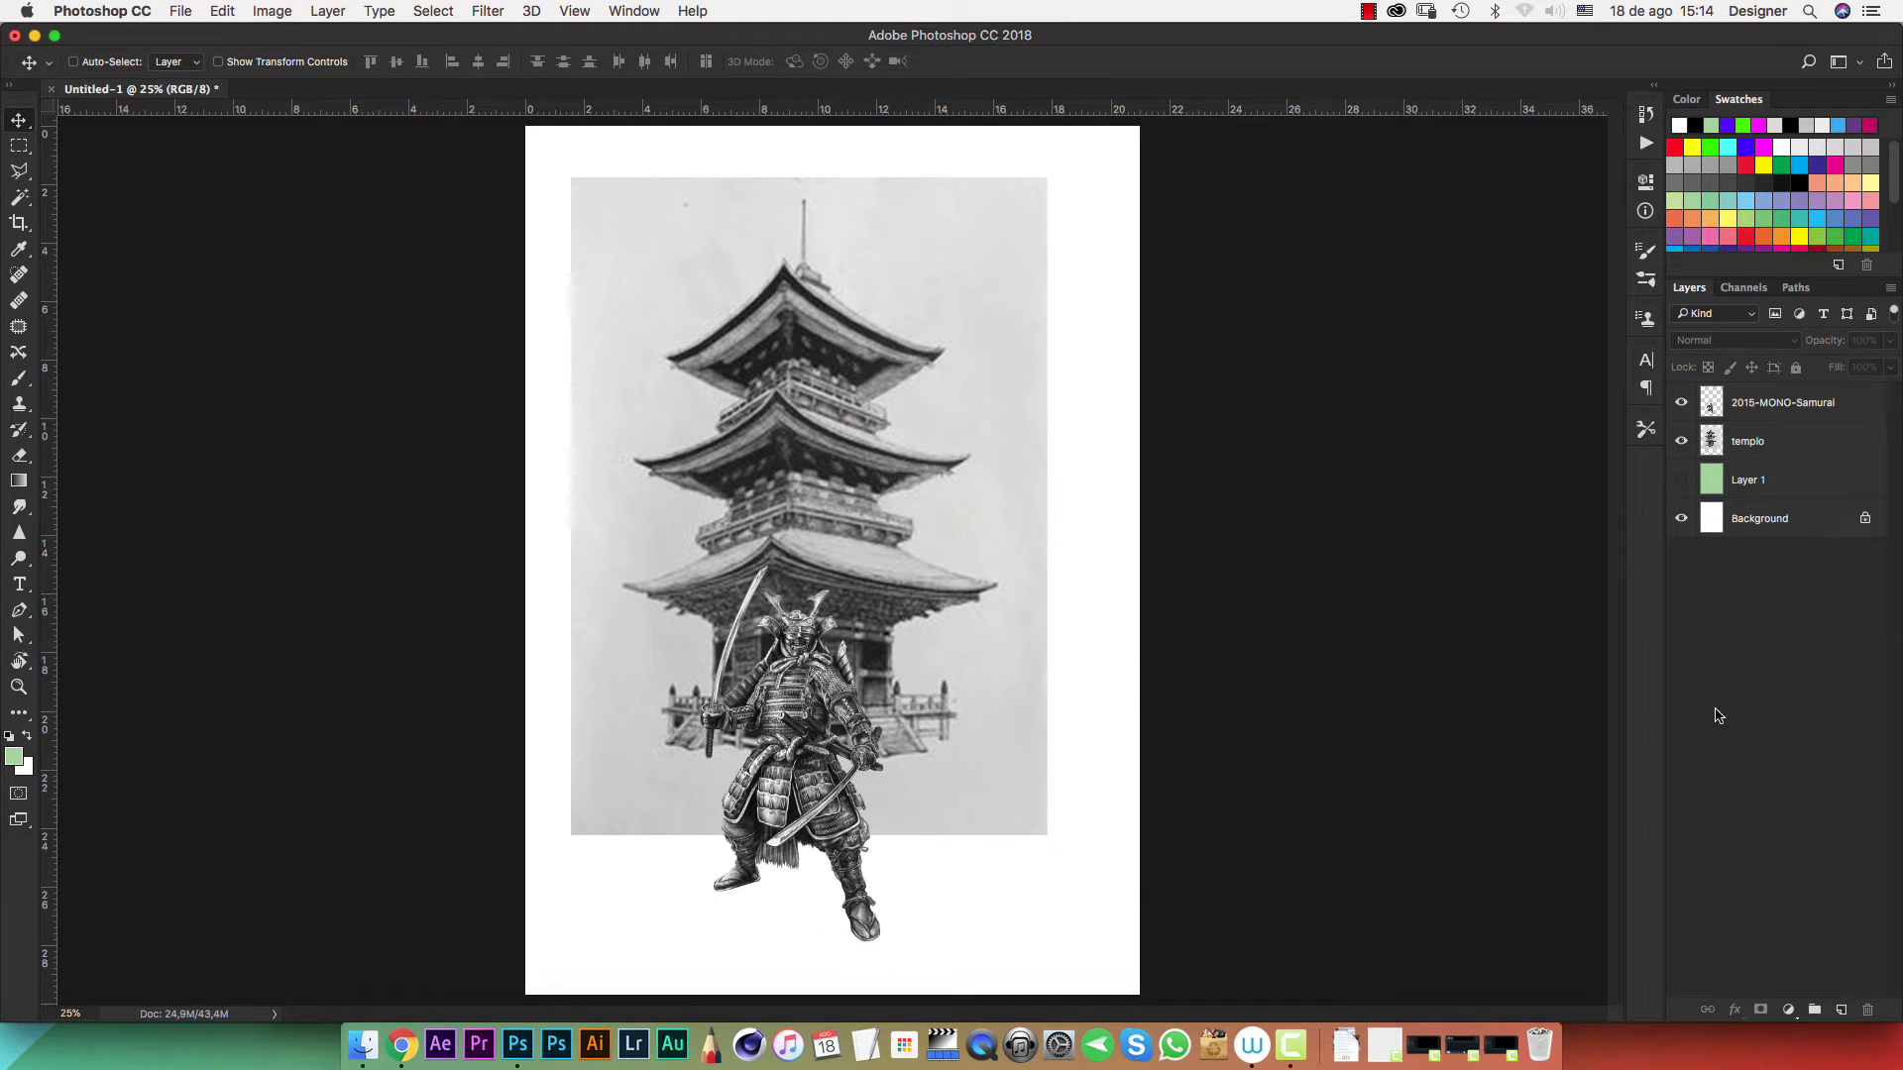
{"action": "left_click", "coordinate": [1758, 446]}
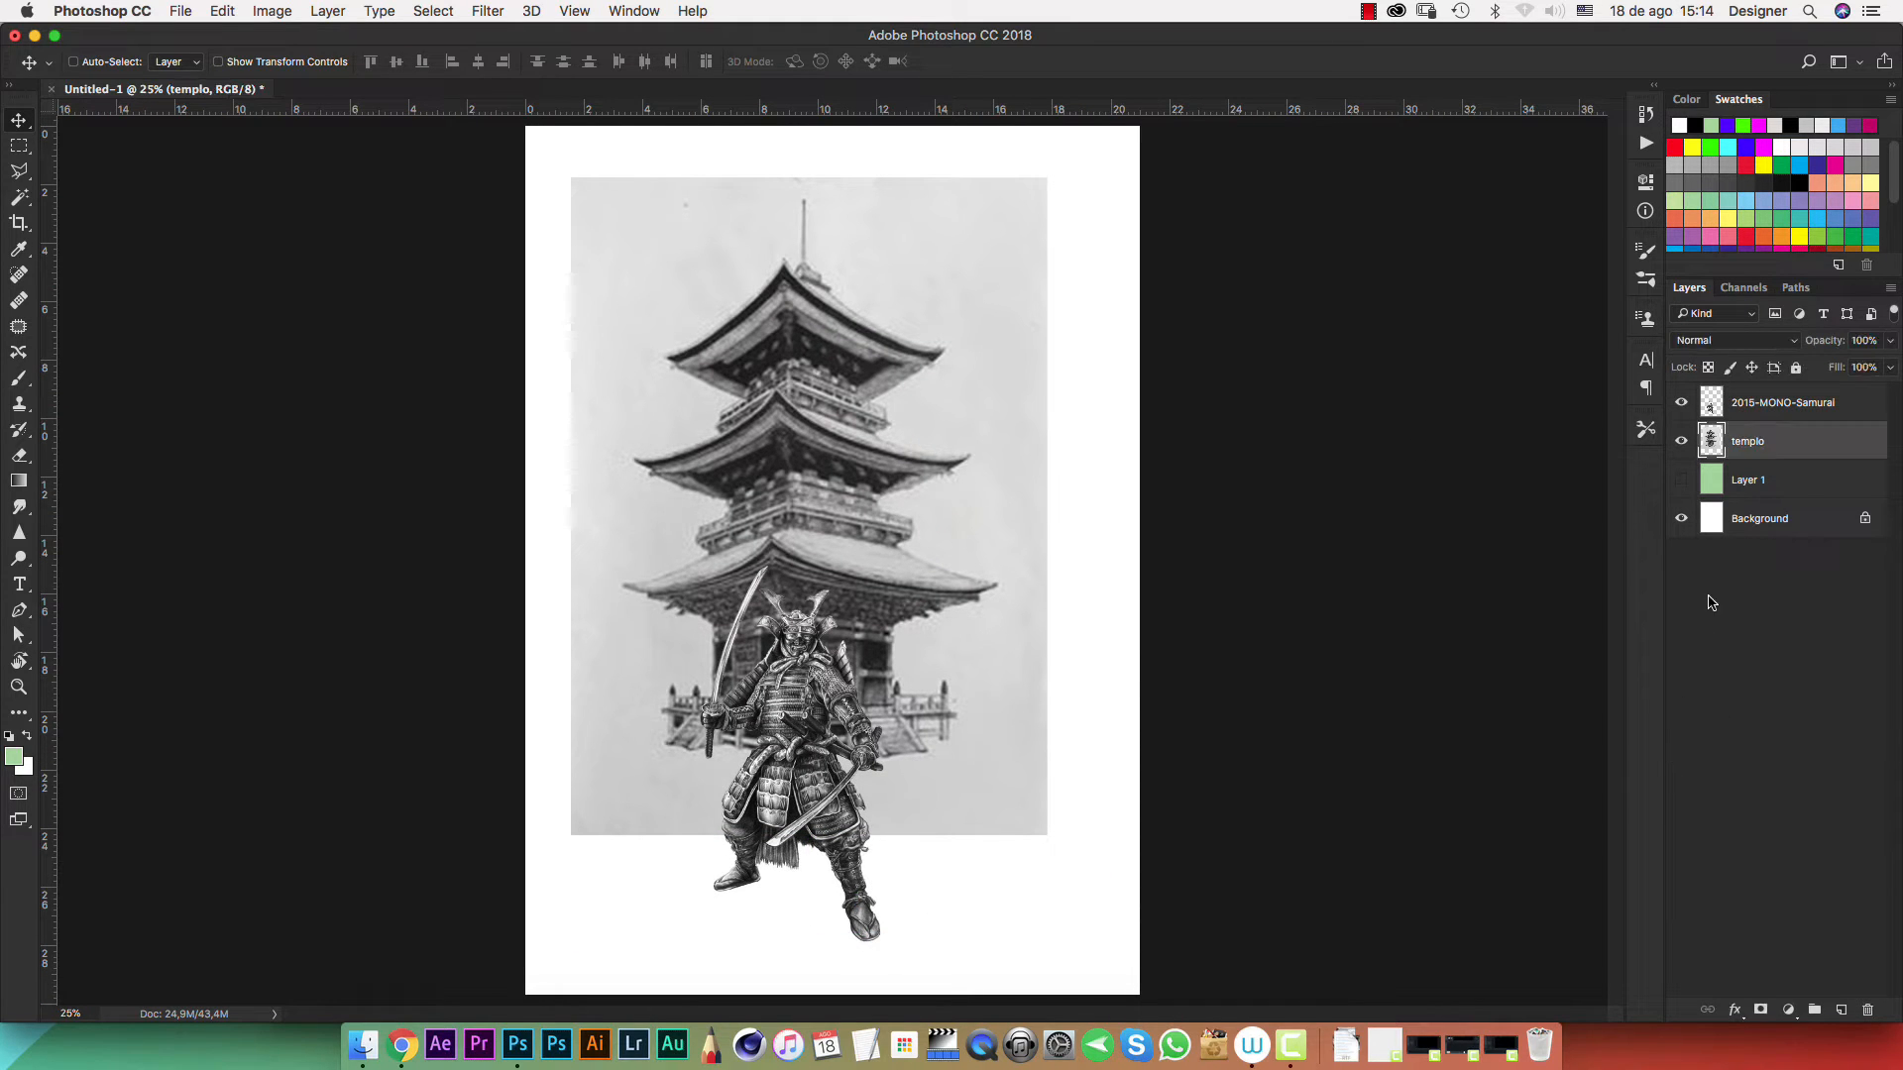
{"action": "key", "text": "w"}
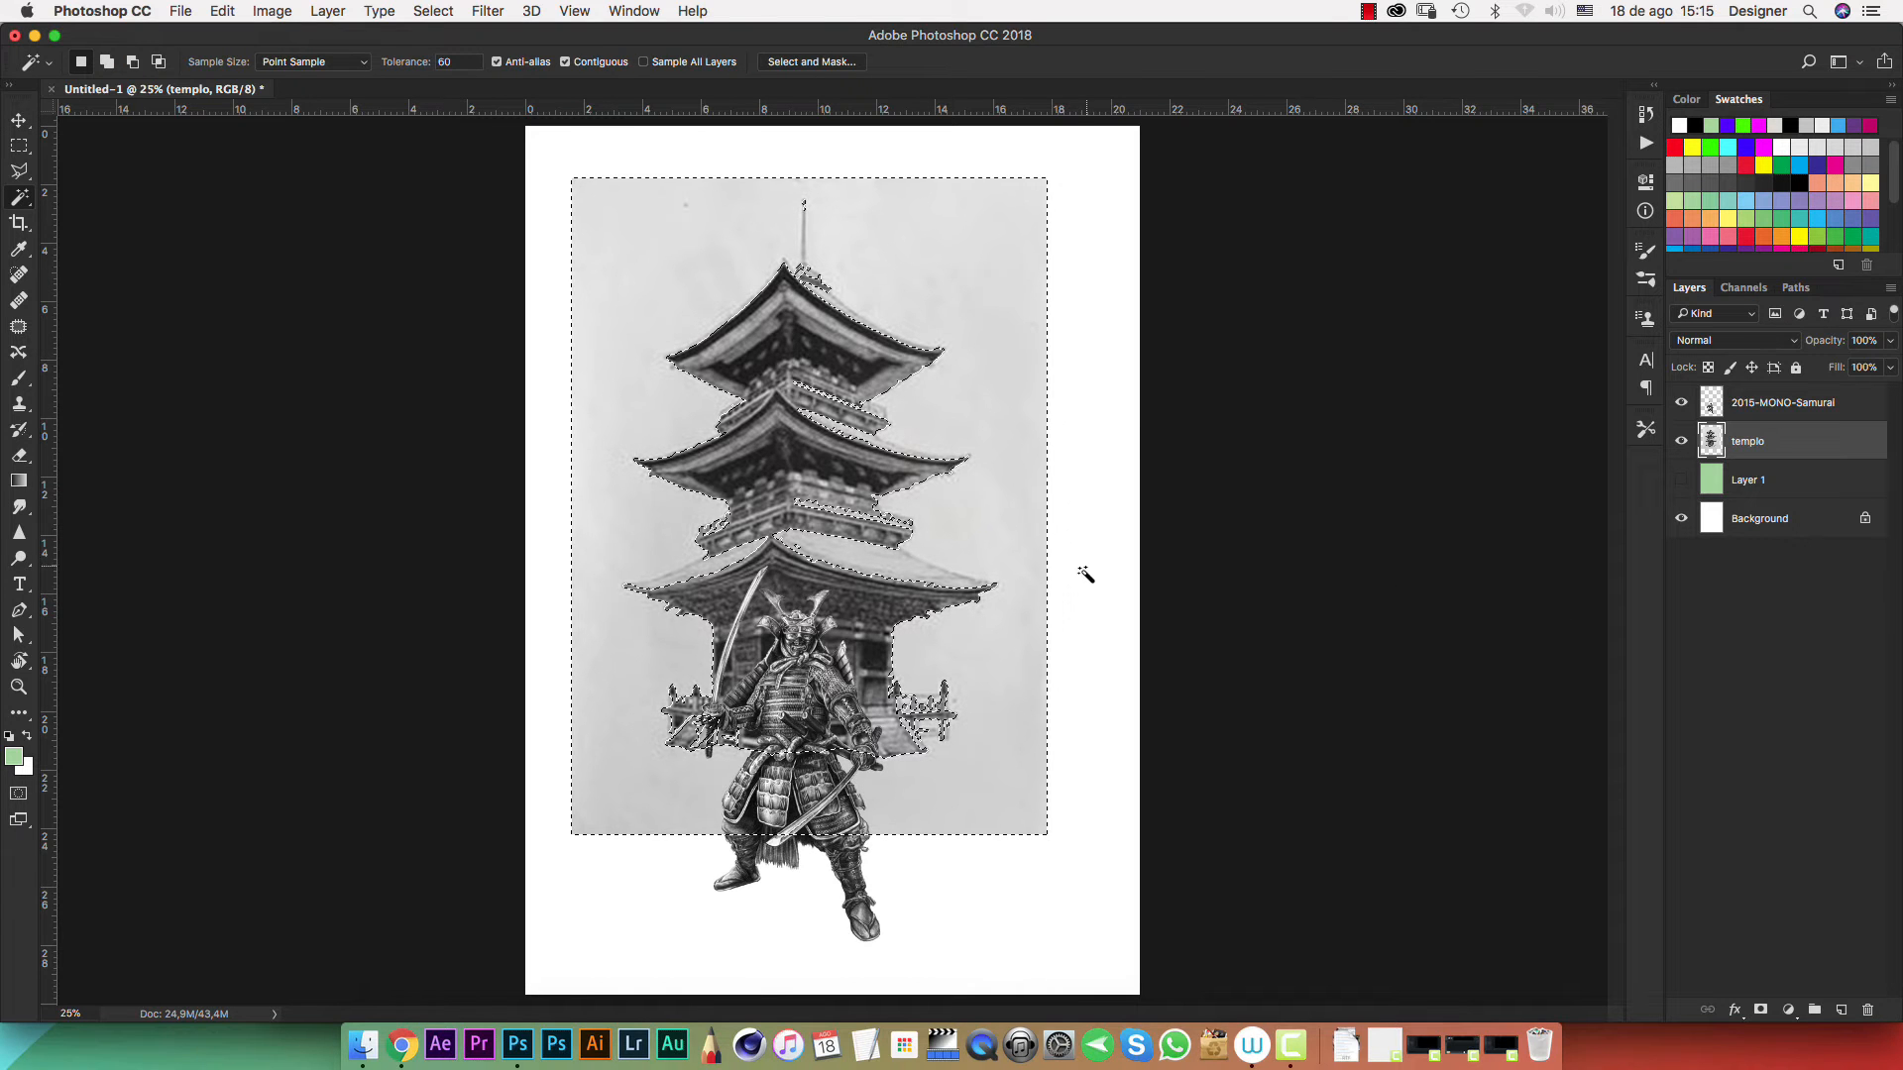
{"action": "left_click", "coordinate": [868, 295]}
{"action": "key", "text": "super+d"}
Select the grey backdrop around the temple with the Magic Wand at tolerance 20 and check the selection's edges
{"action": "key", "text": "super+equal"}
{"action": "key", "text": "super+equal"}
{"action": "key", "text": "super+equal"}
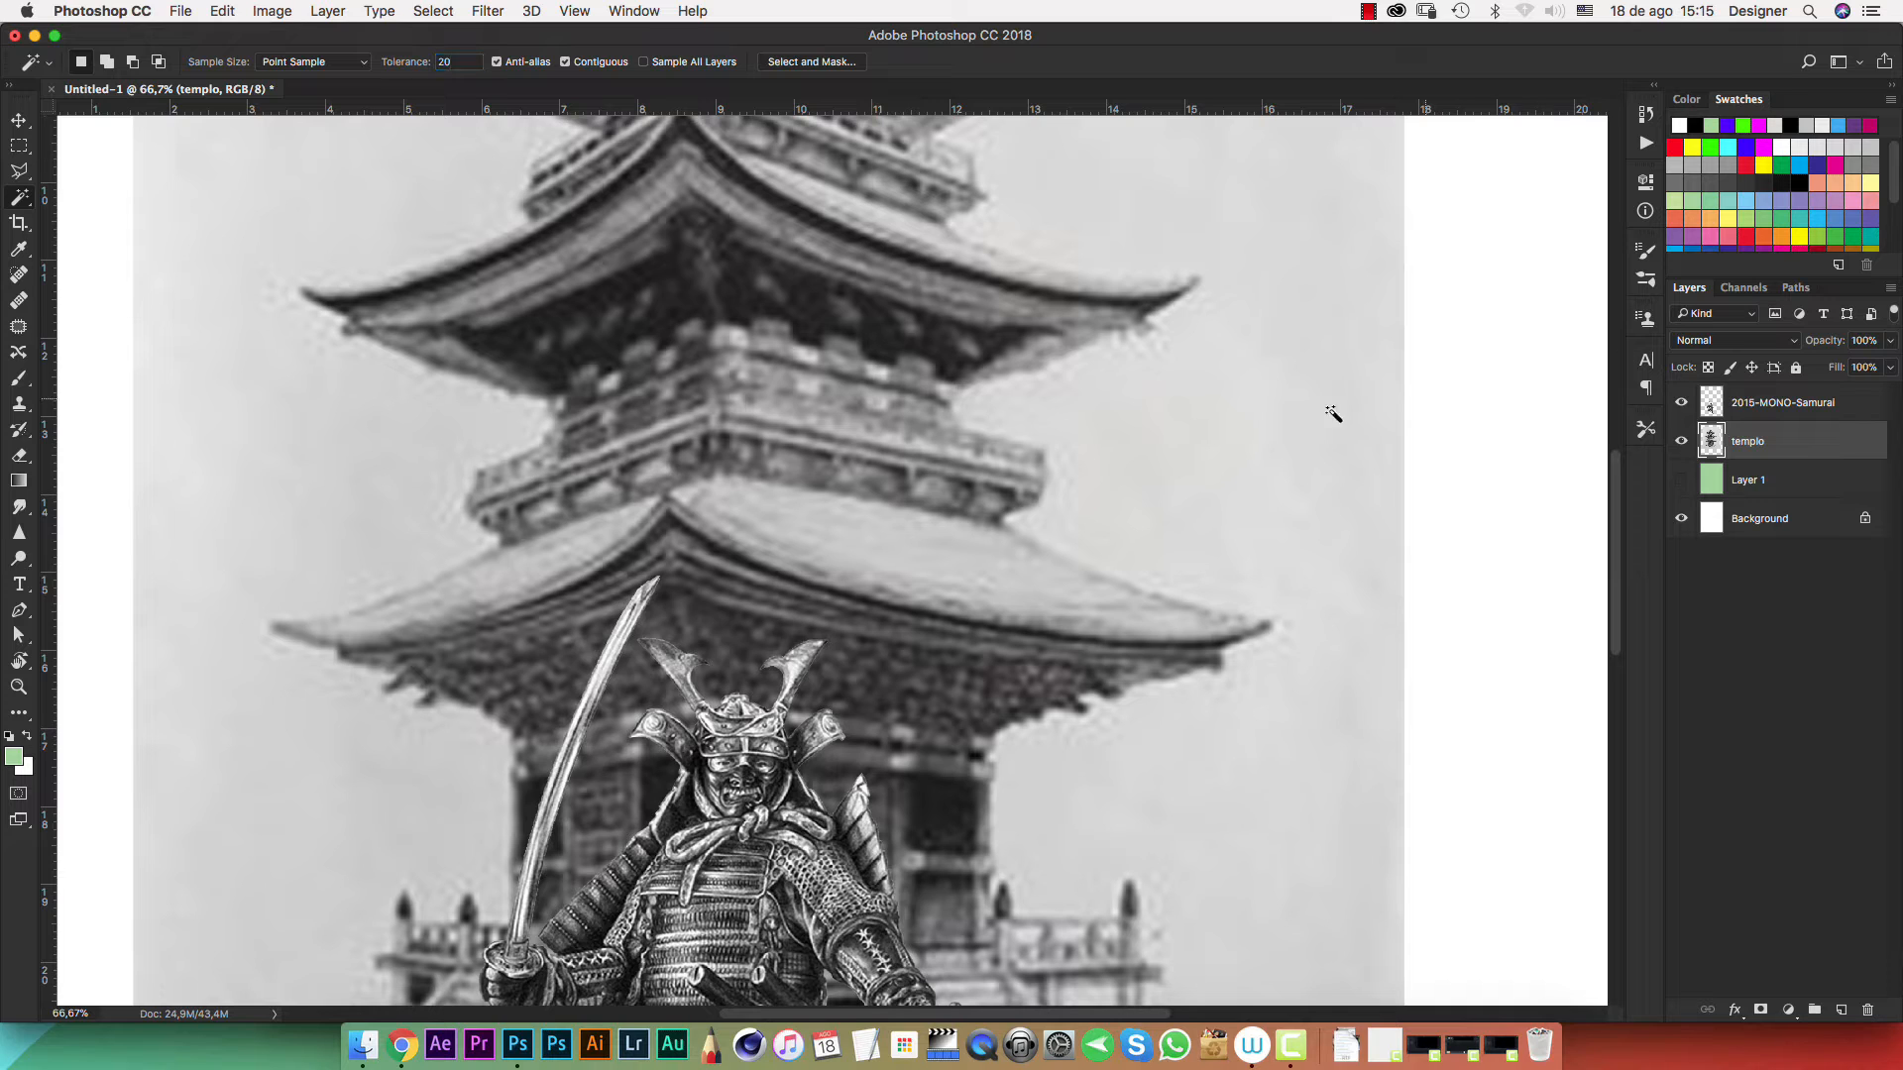
{"action": "left_click", "coordinate": [1274, 440]}
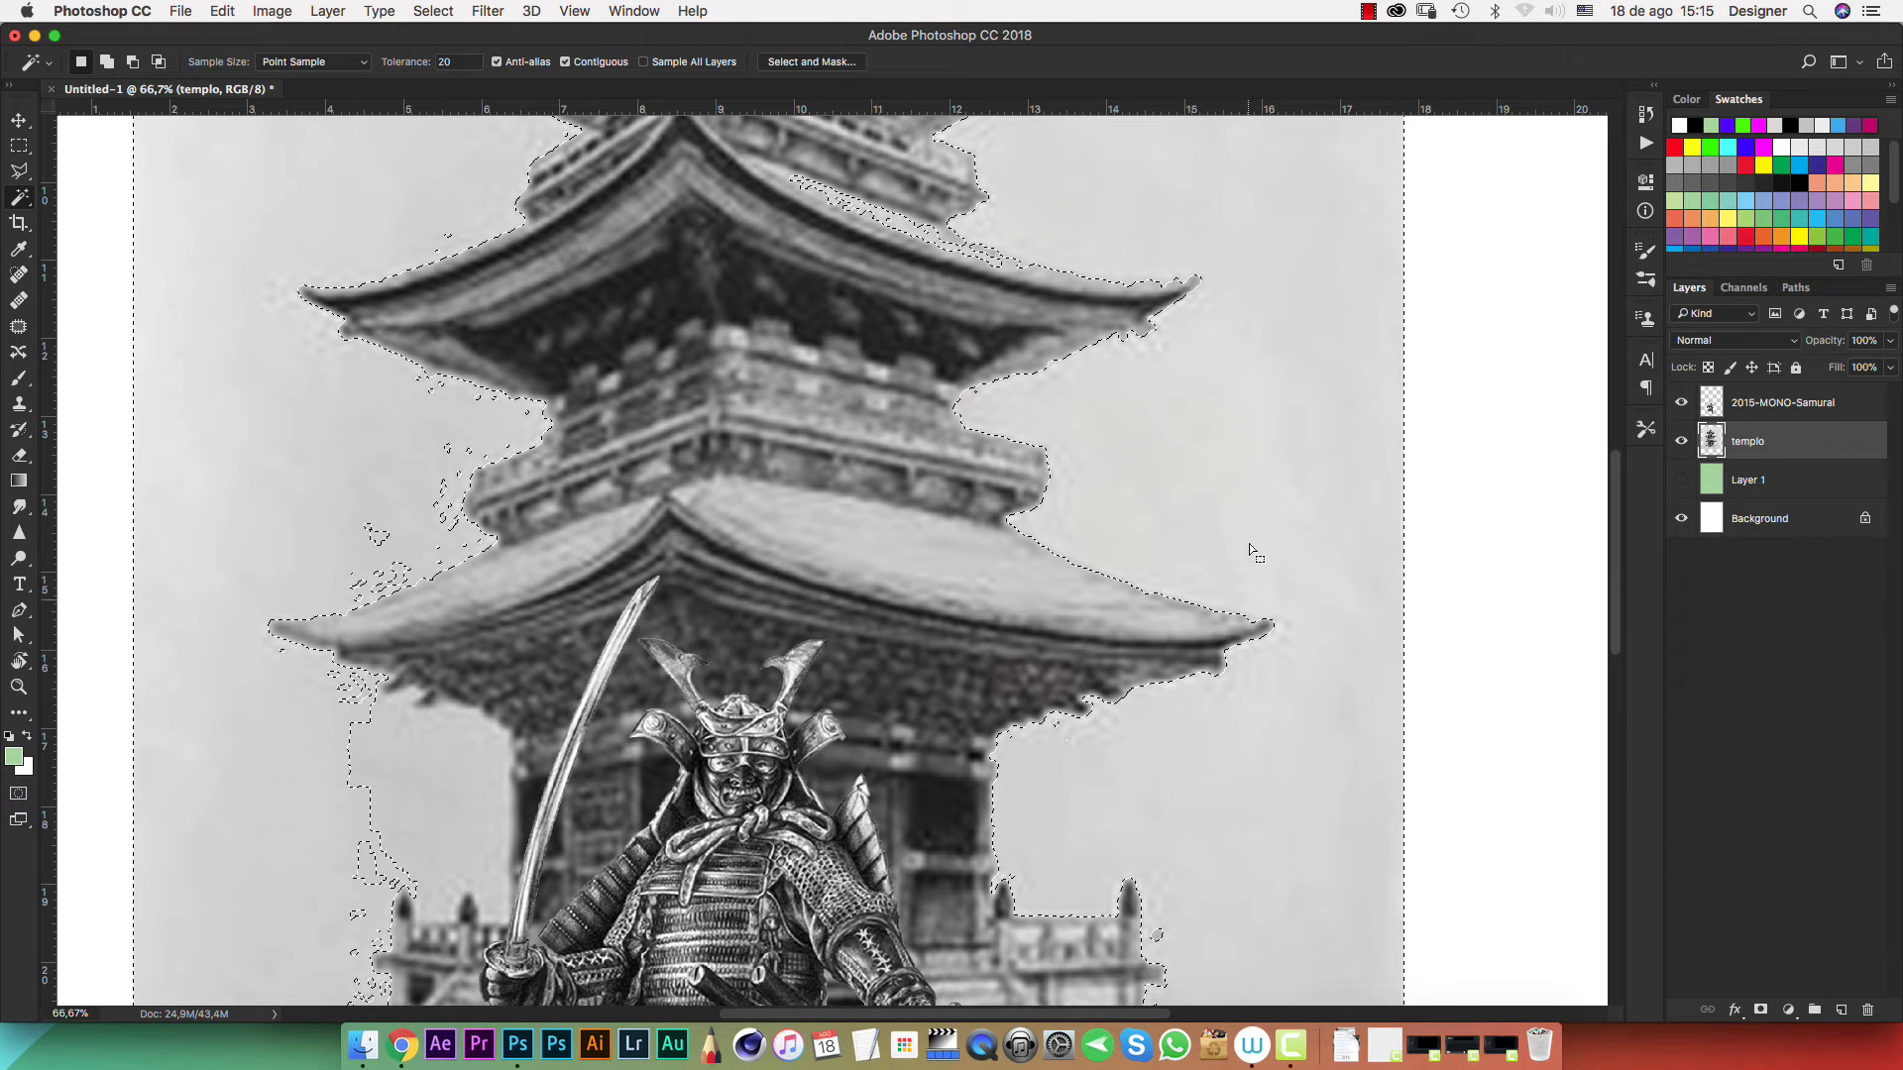
{"action": "left_click_drag", "start_coordinate": [1266, 329], "coordinate": [1236, 597]}
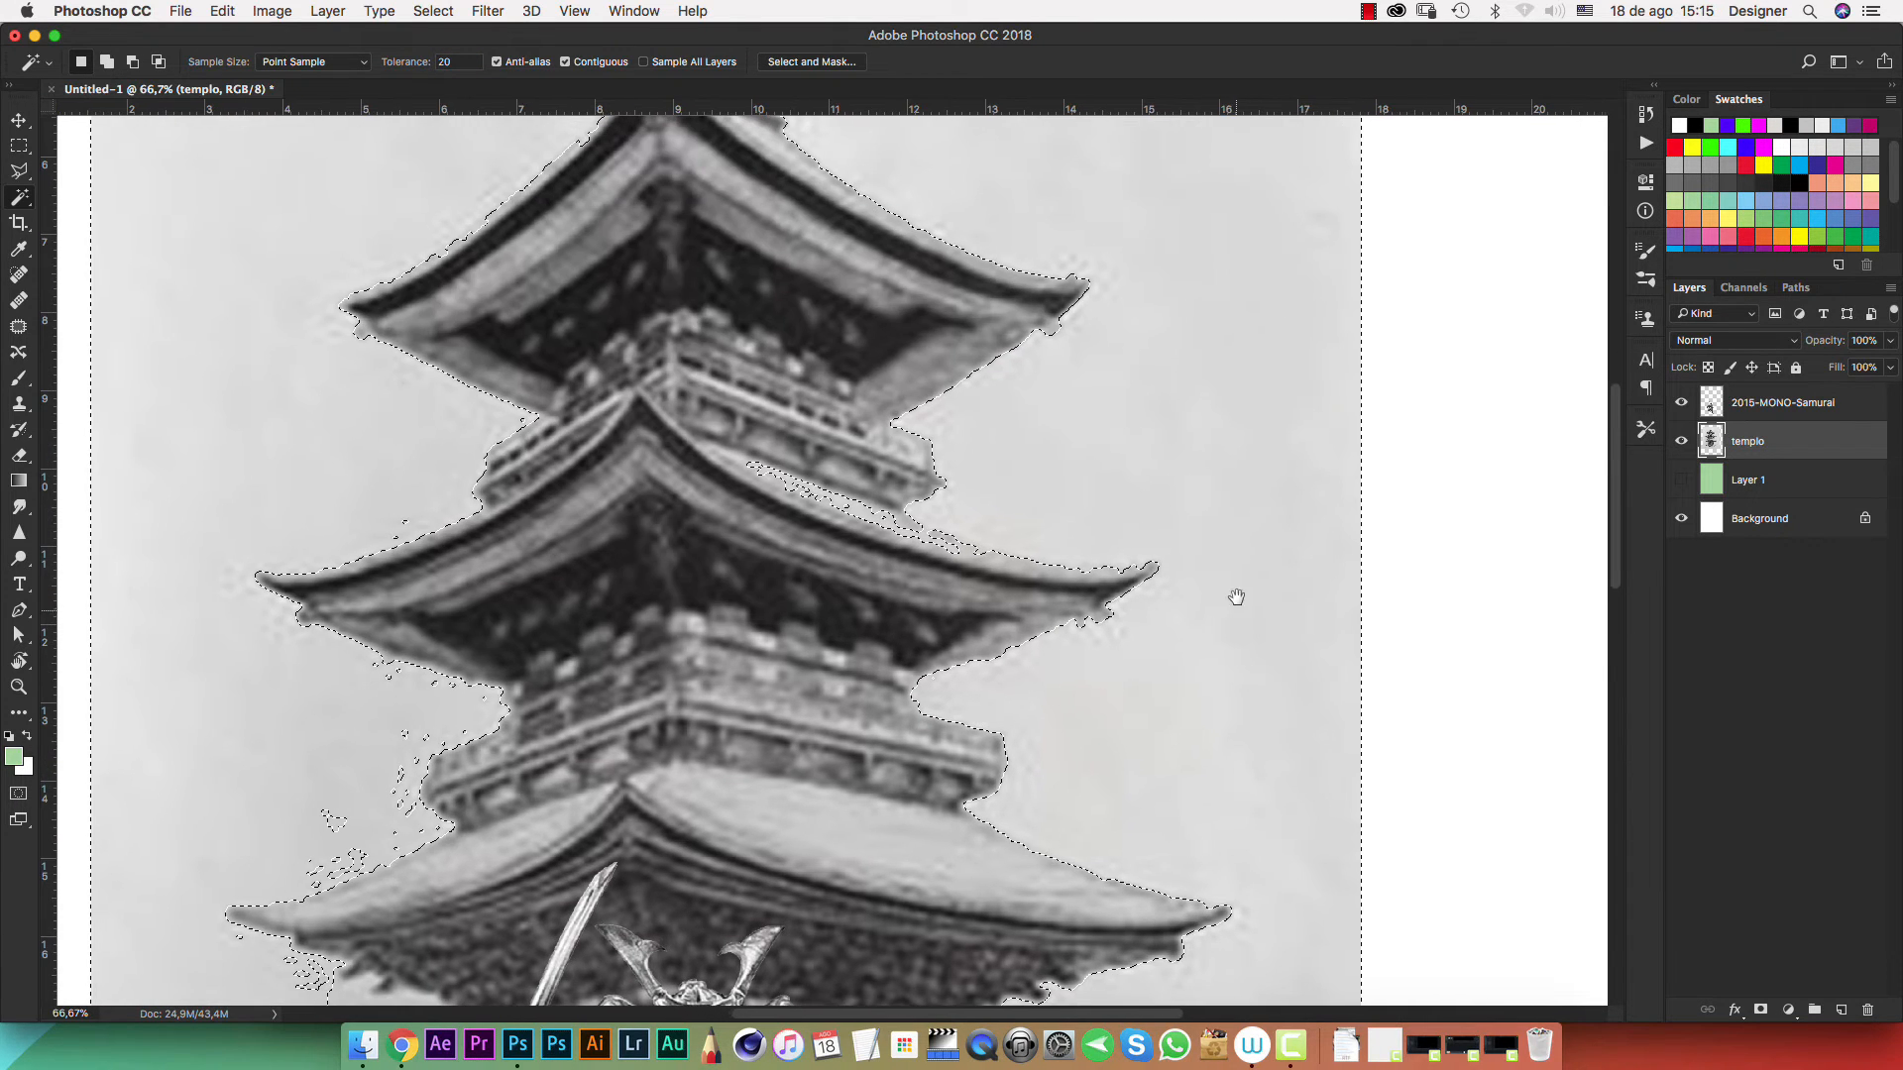
{"action": "left_click_drag", "start_coordinate": [1096, 325], "coordinate": [1020, 588]}
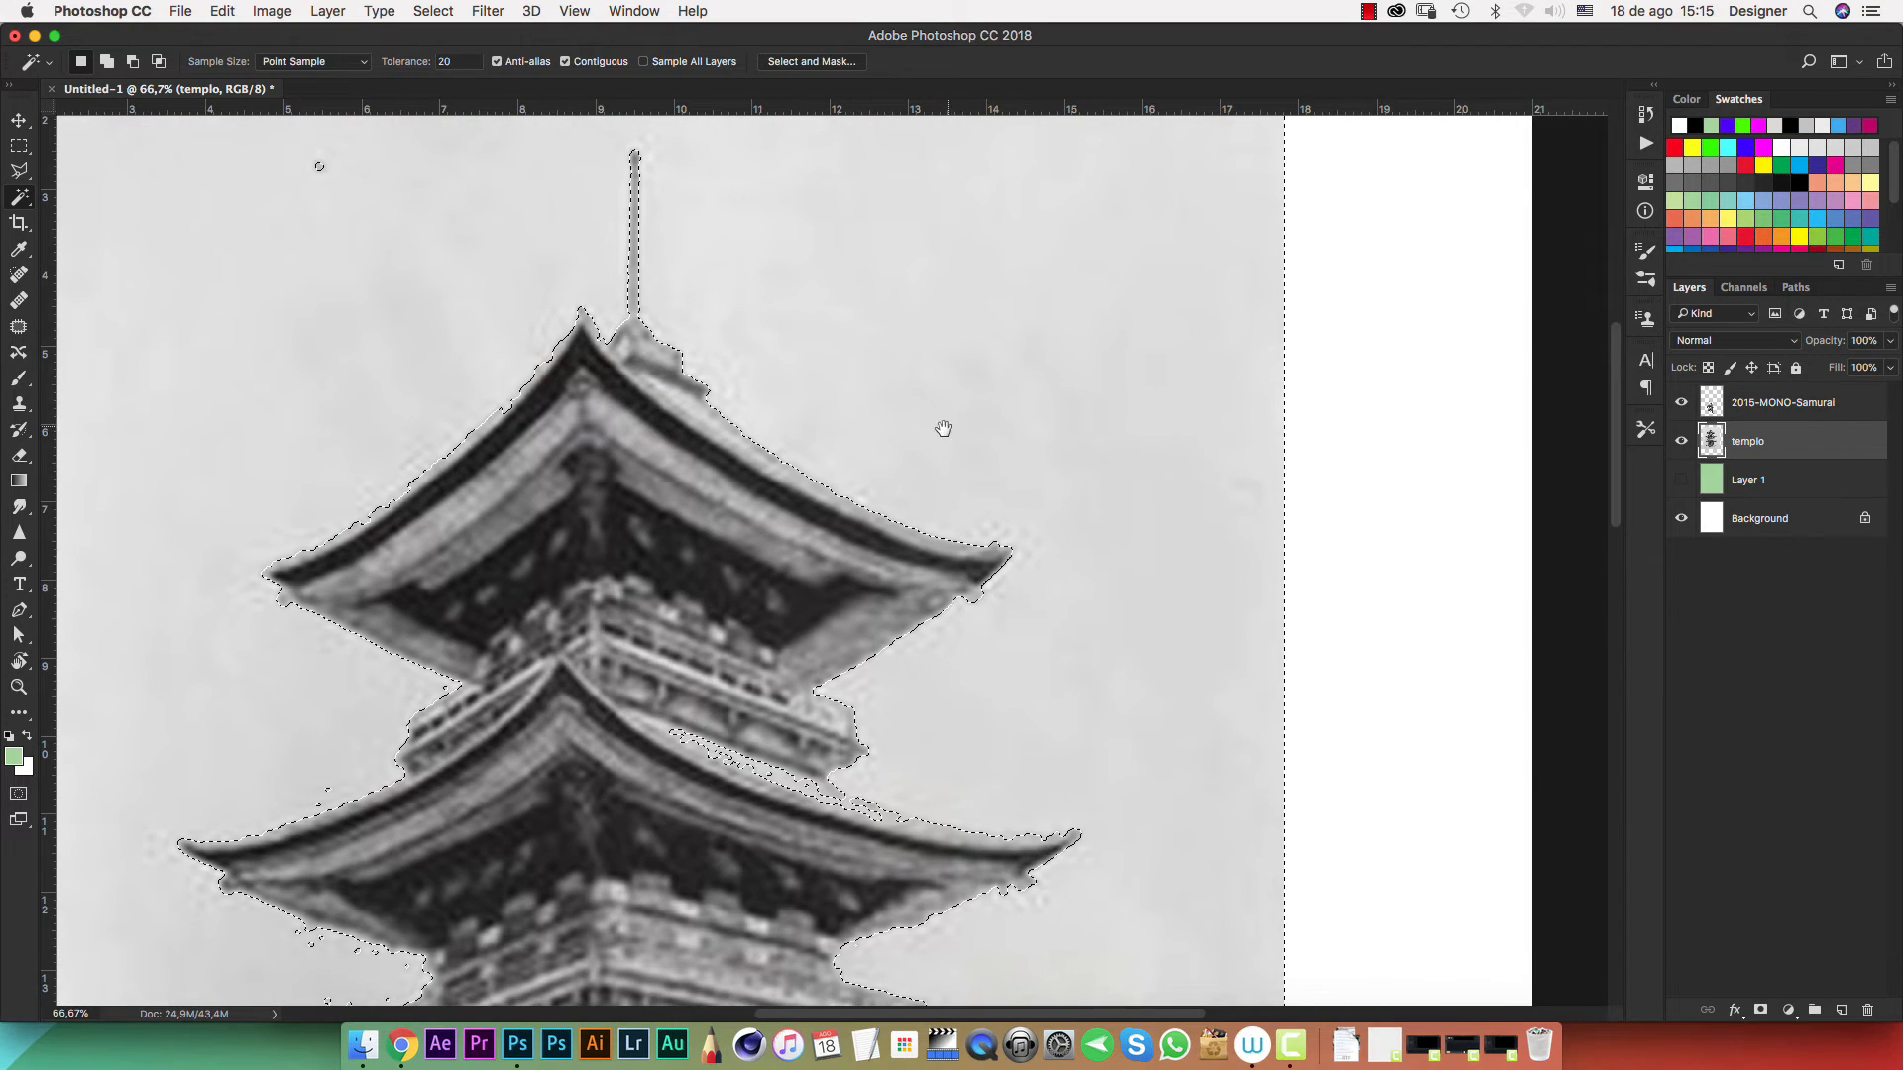
{"action": "left_click_drag", "start_coordinate": [944, 432], "coordinate": [1079, 568]}
{"action": "left_click_drag", "start_coordinate": [1024, 765], "coordinate": [1011, 441]}
{"action": "left_click_drag", "start_coordinate": [859, 645], "coordinate": [1027, 331]}
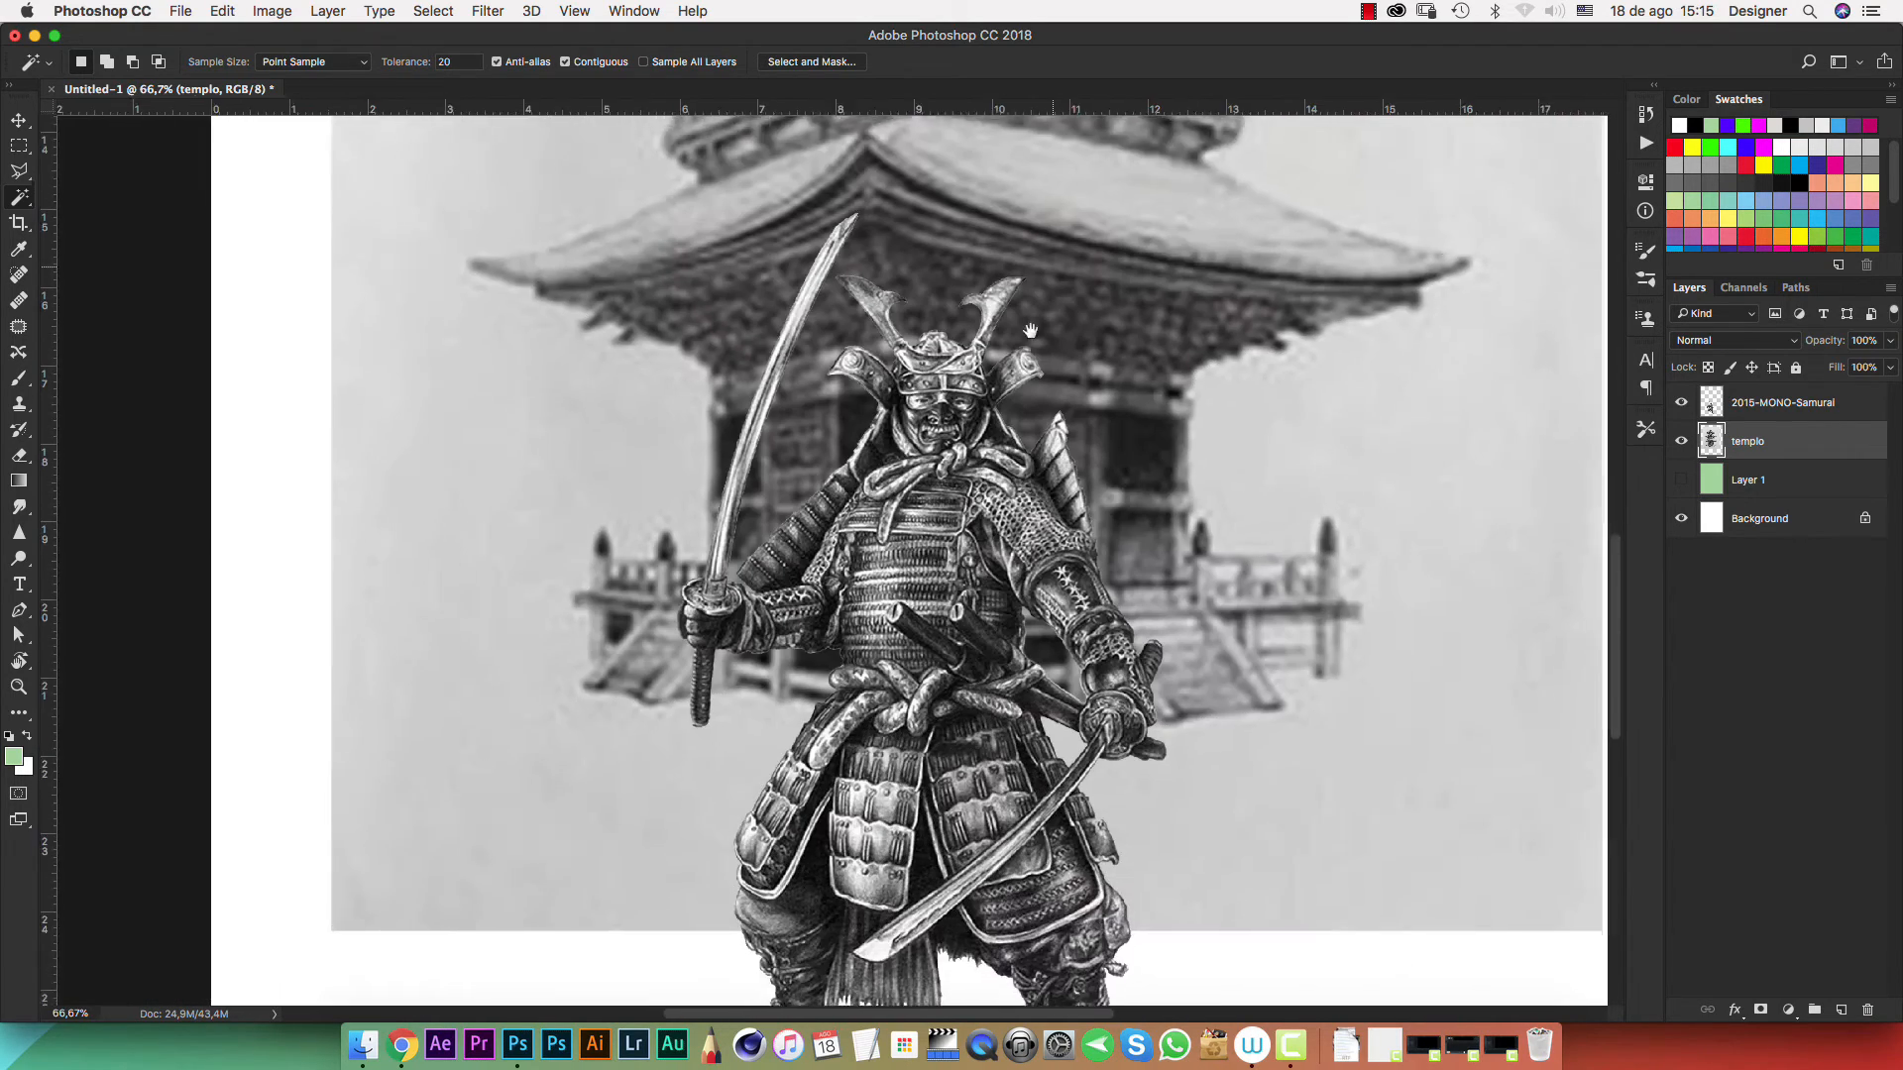
{"action": "left_click_drag", "start_coordinate": [1004, 472], "coordinate": [984, 522]}
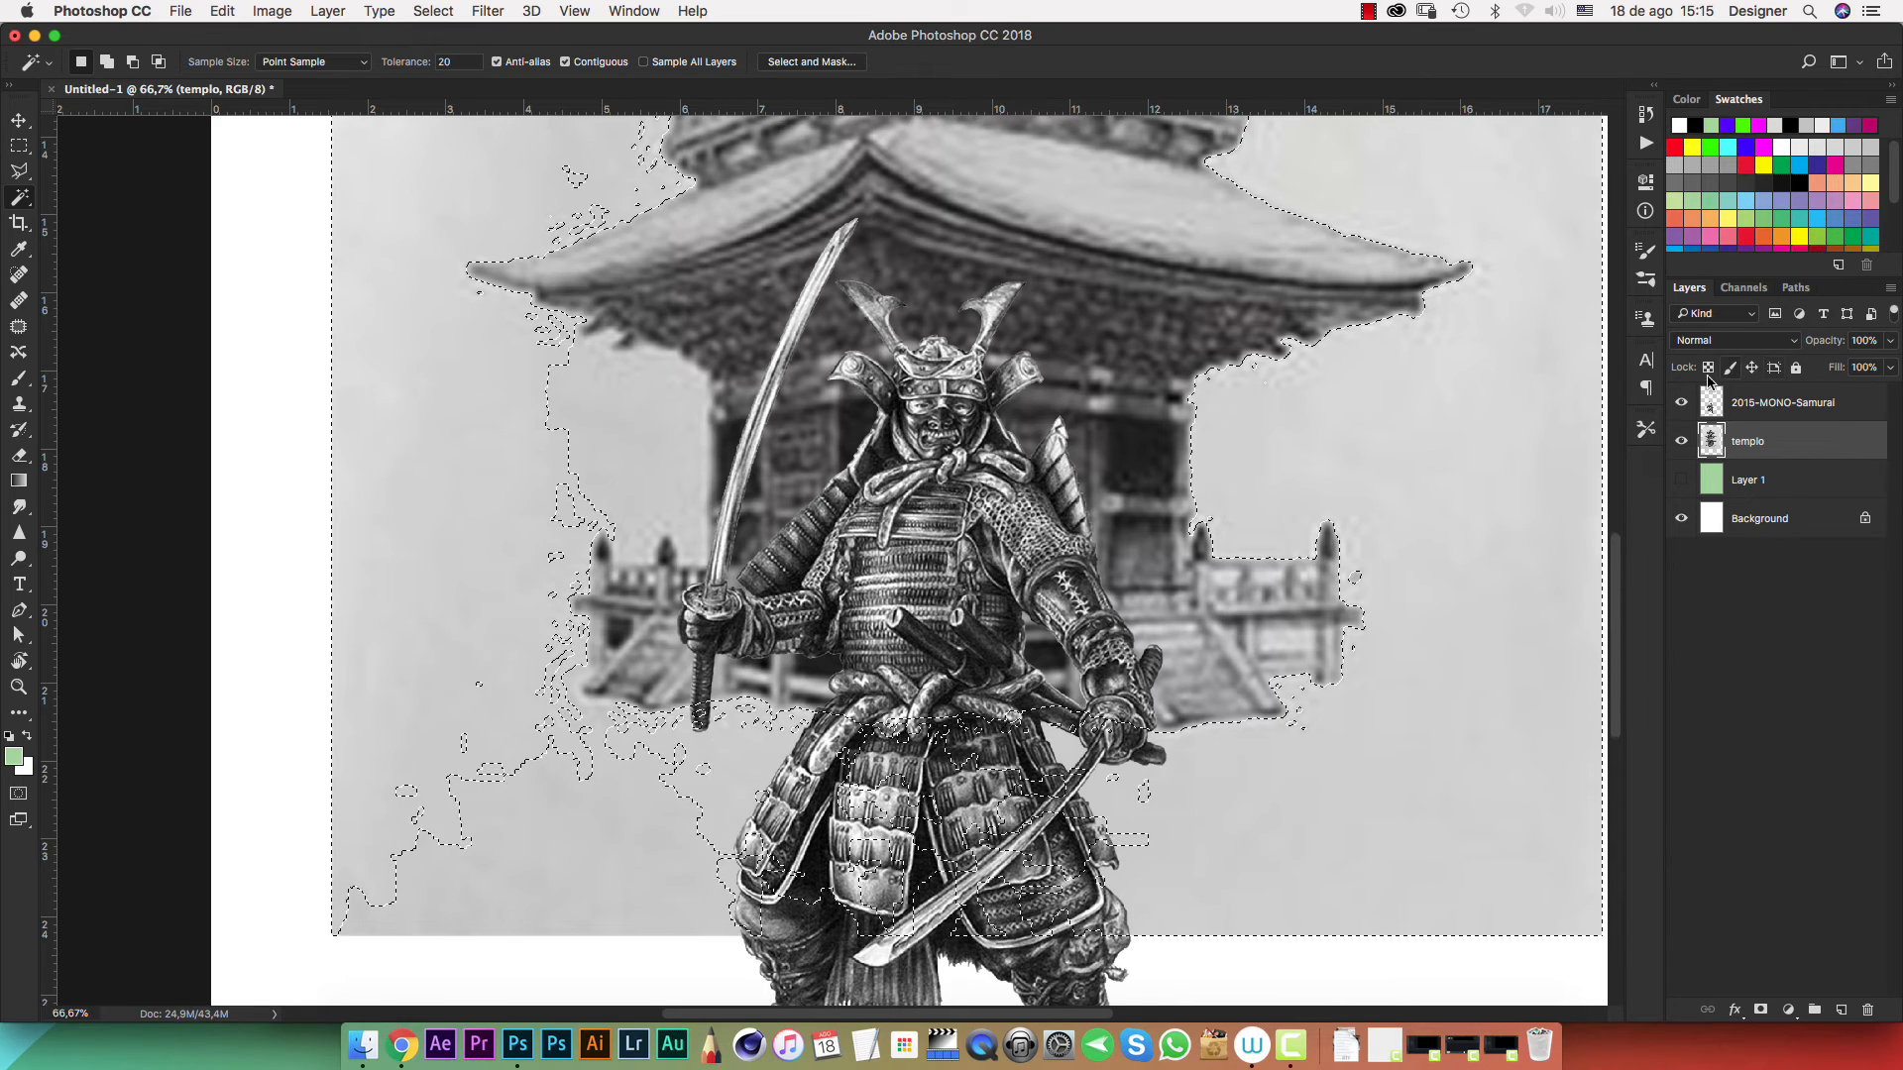
Hide the 2015-MONO-Samurai layer and add the unselected patches of grey backdrop below the temple to the selection
{"action": "left_click", "coordinate": [1682, 402]}
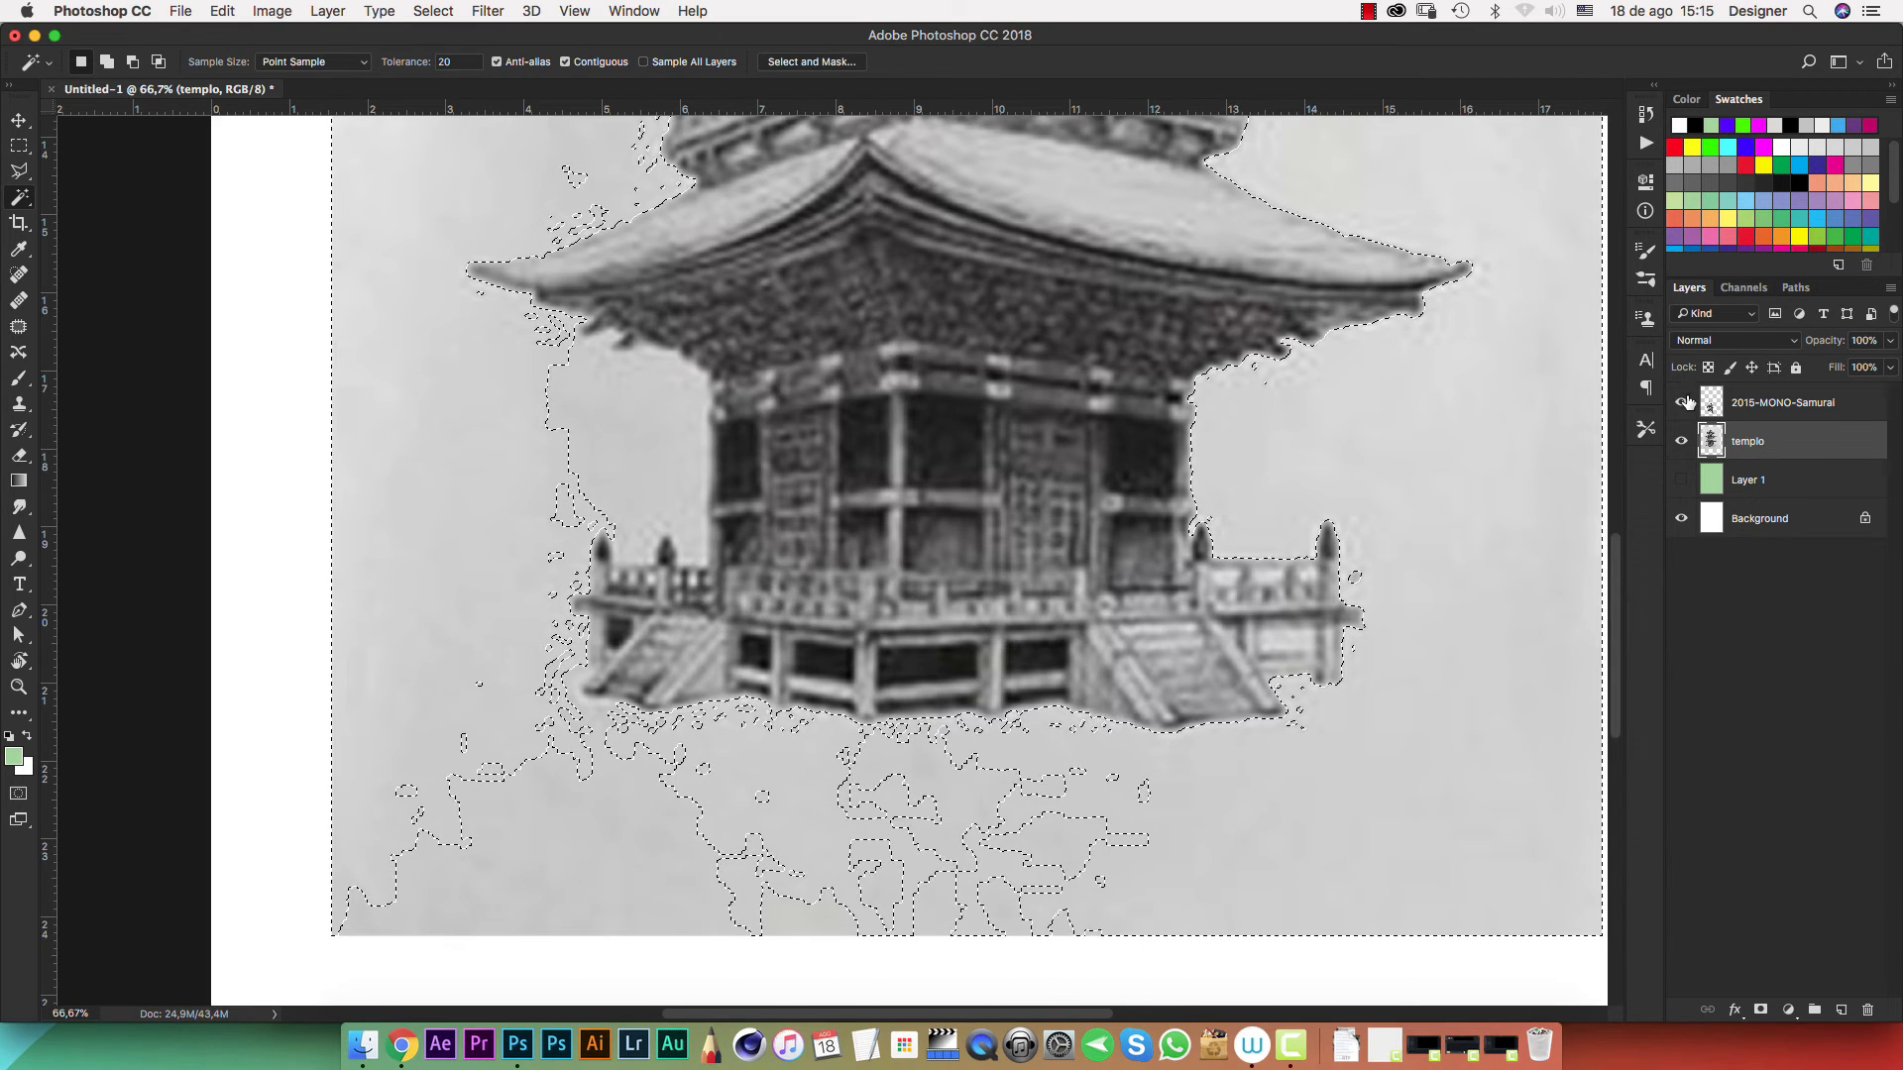
{"action": "left_click", "coordinate": [1682, 403]}
{"action": "left_click", "coordinate": [1681, 402]}
{"action": "key", "text": "shift"}
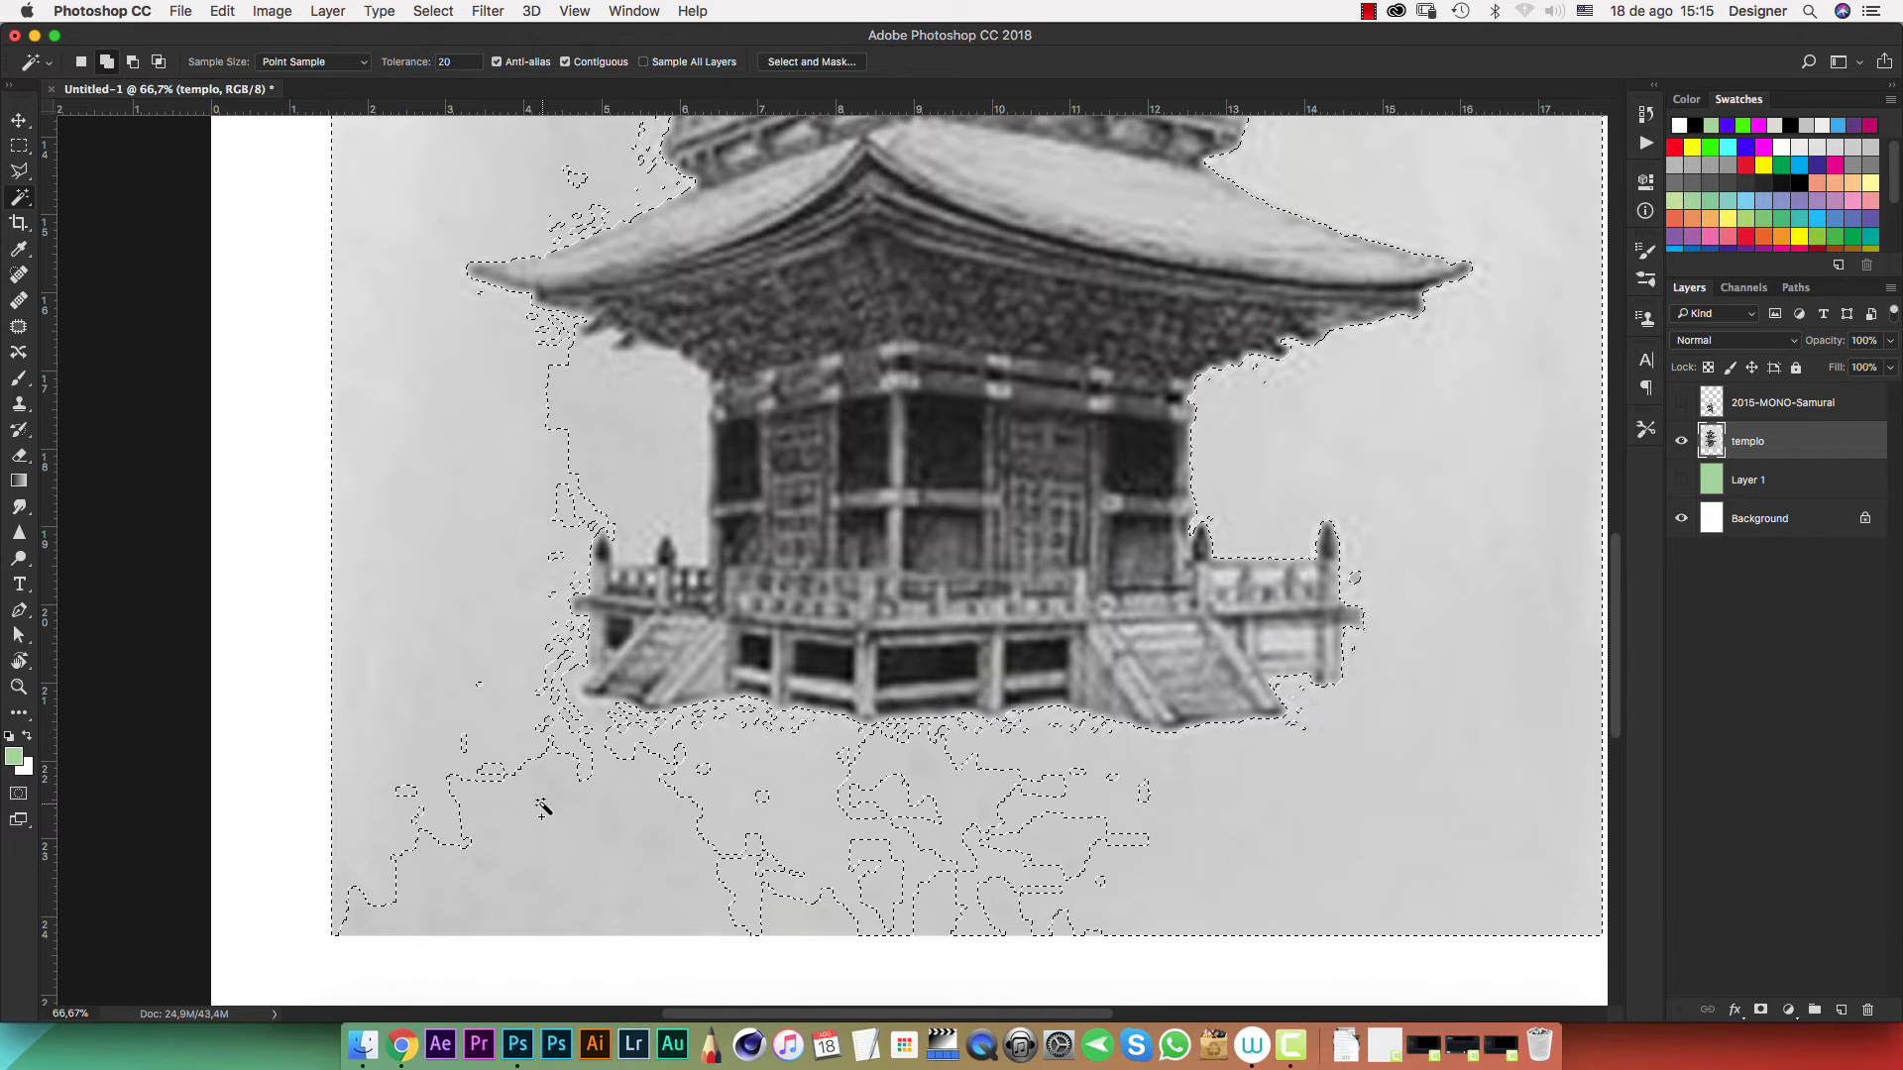
{"action": "left_click", "coordinate": [603, 847], "text": "shift"}
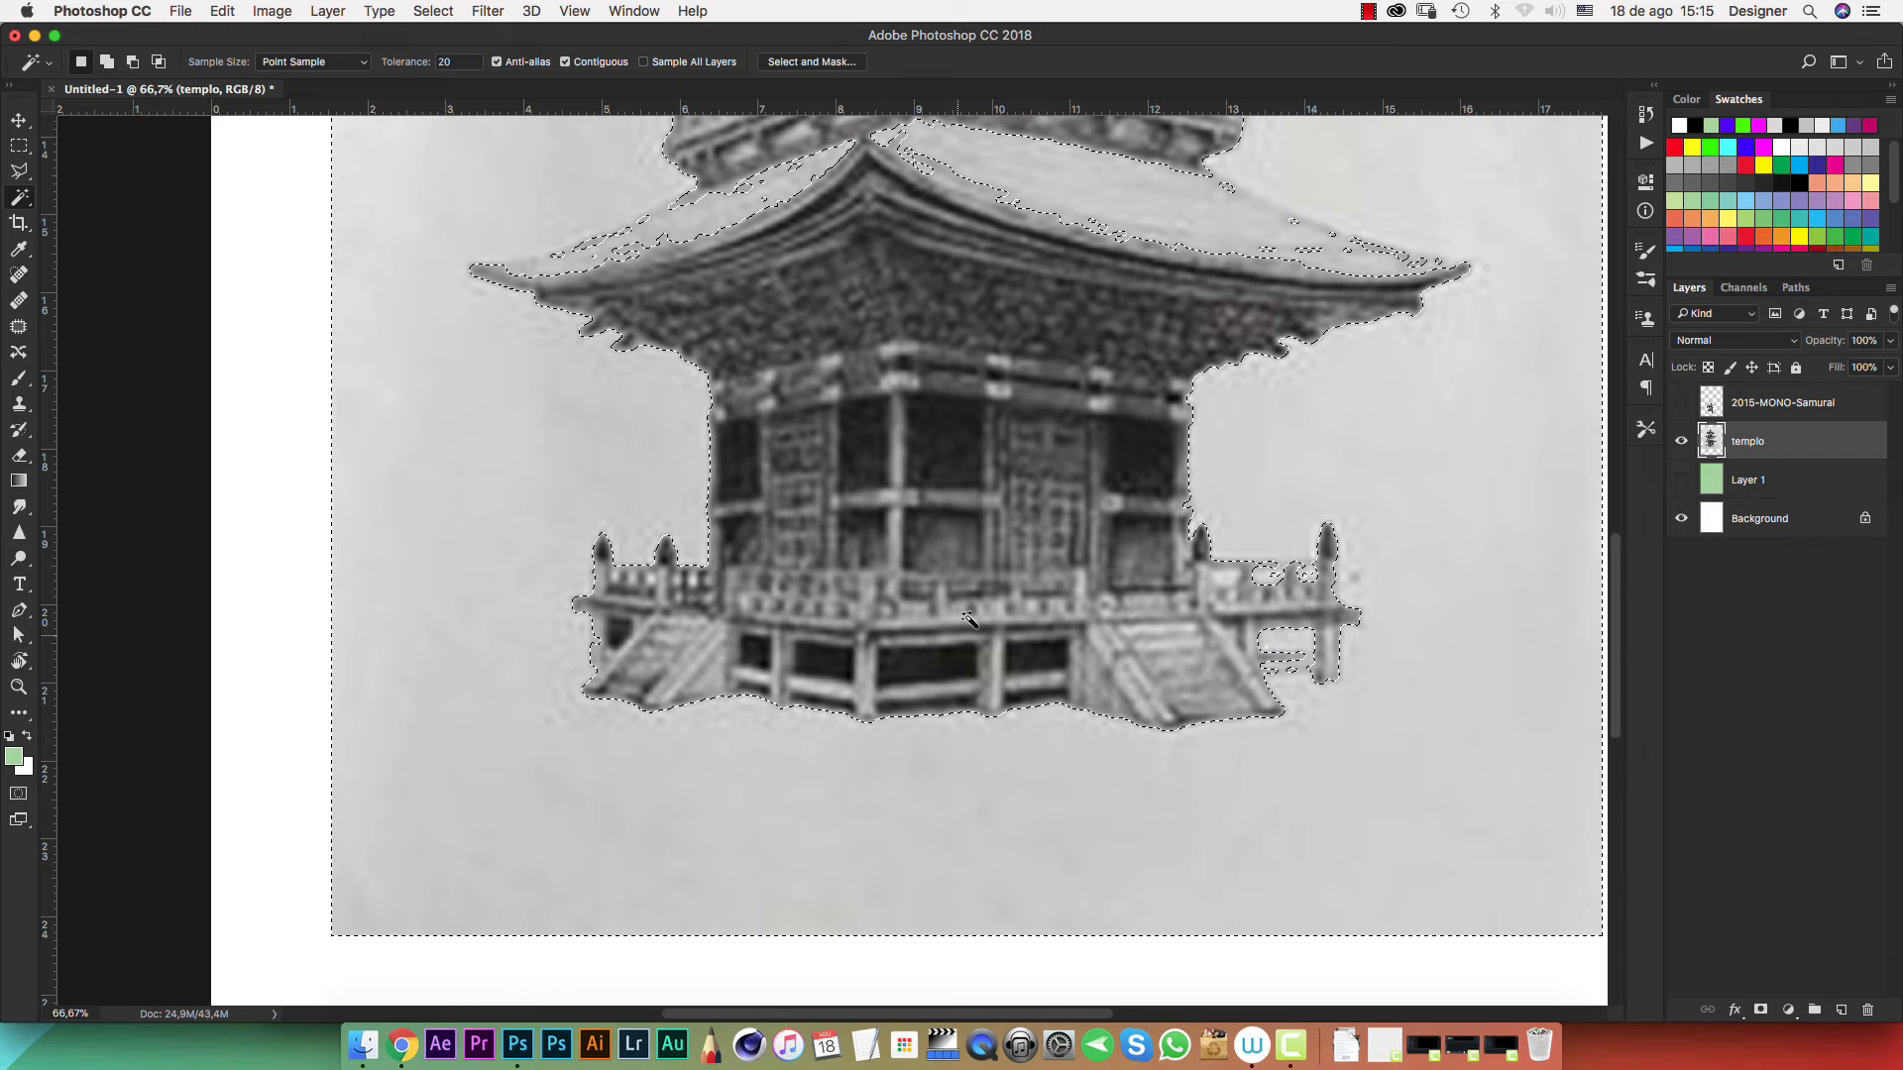
Try to subtract the light roof strip beside the spire from the backdrop selection with the Magic Wand
{"action": "left_click_drag", "start_coordinate": [994, 503], "coordinate": [909, 728]}
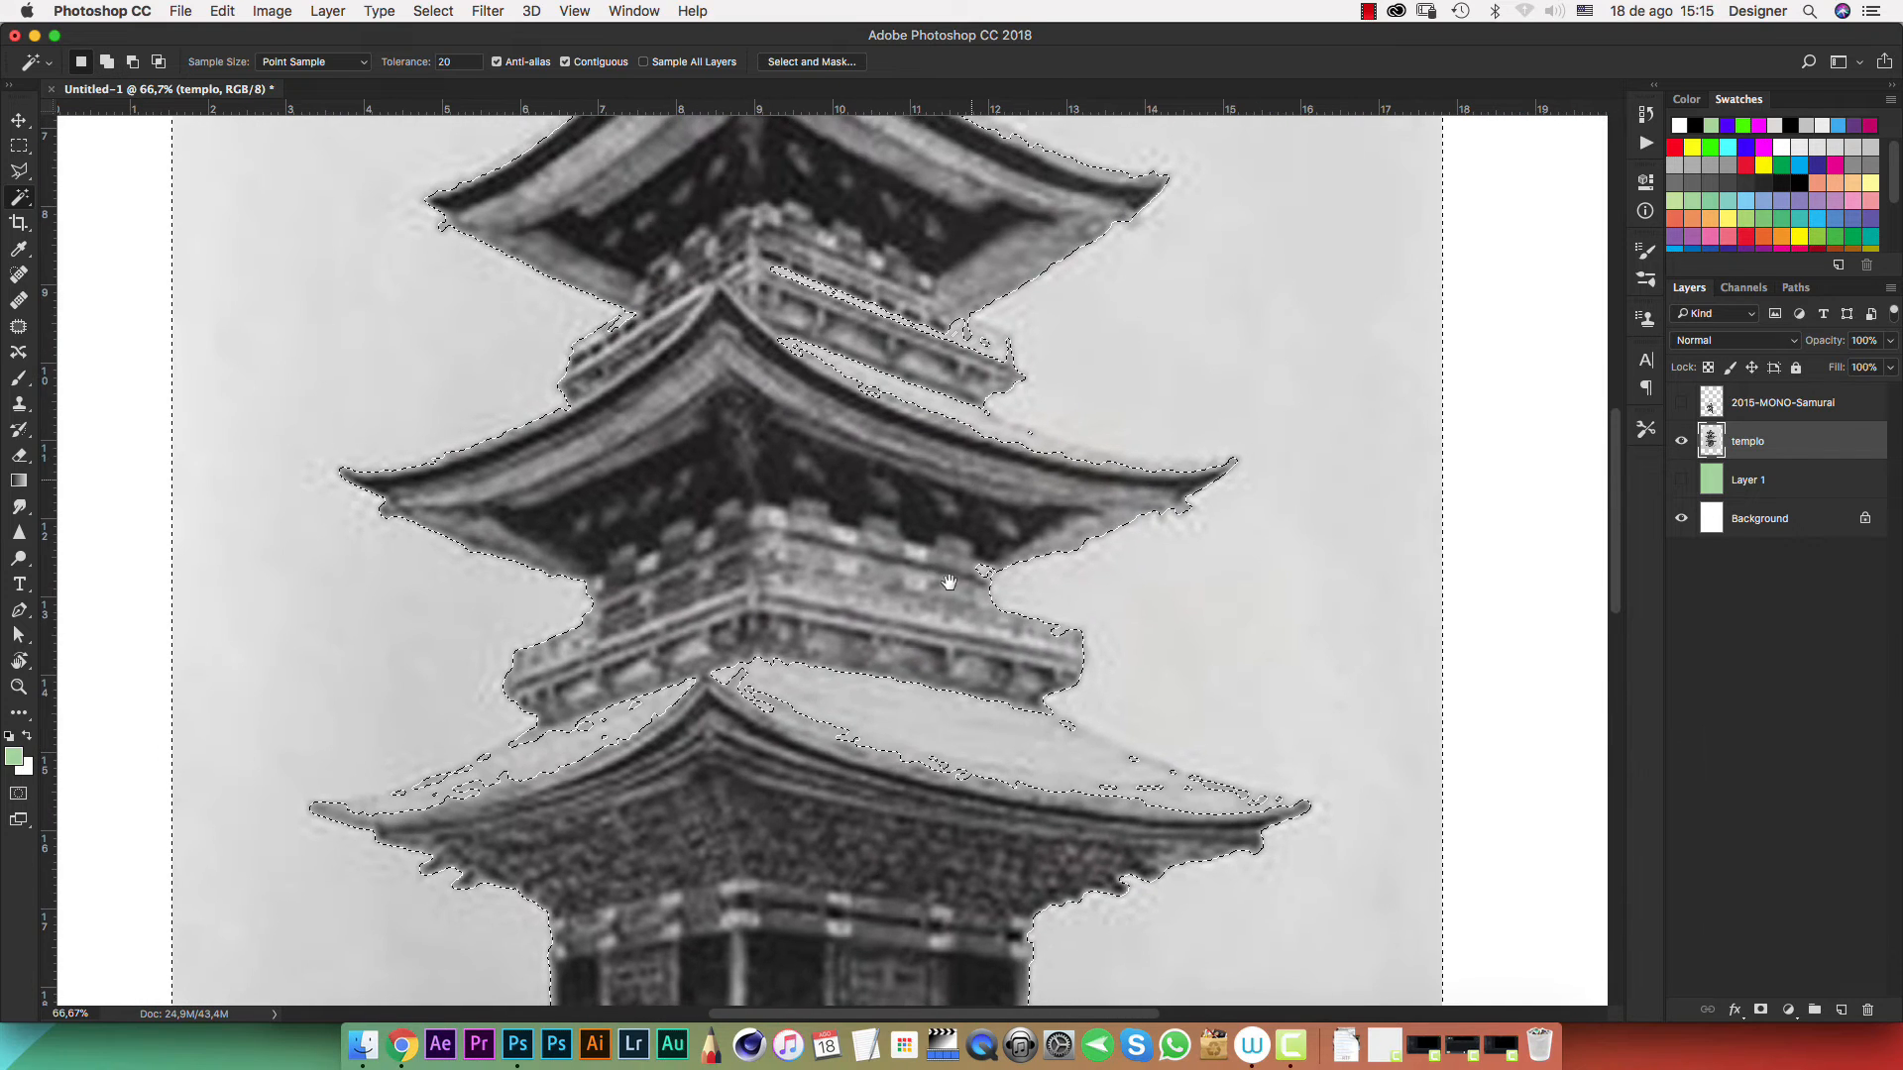
{"action": "left_click_drag", "start_coordinate": [963, 456], "coordinate": [909, 703]}
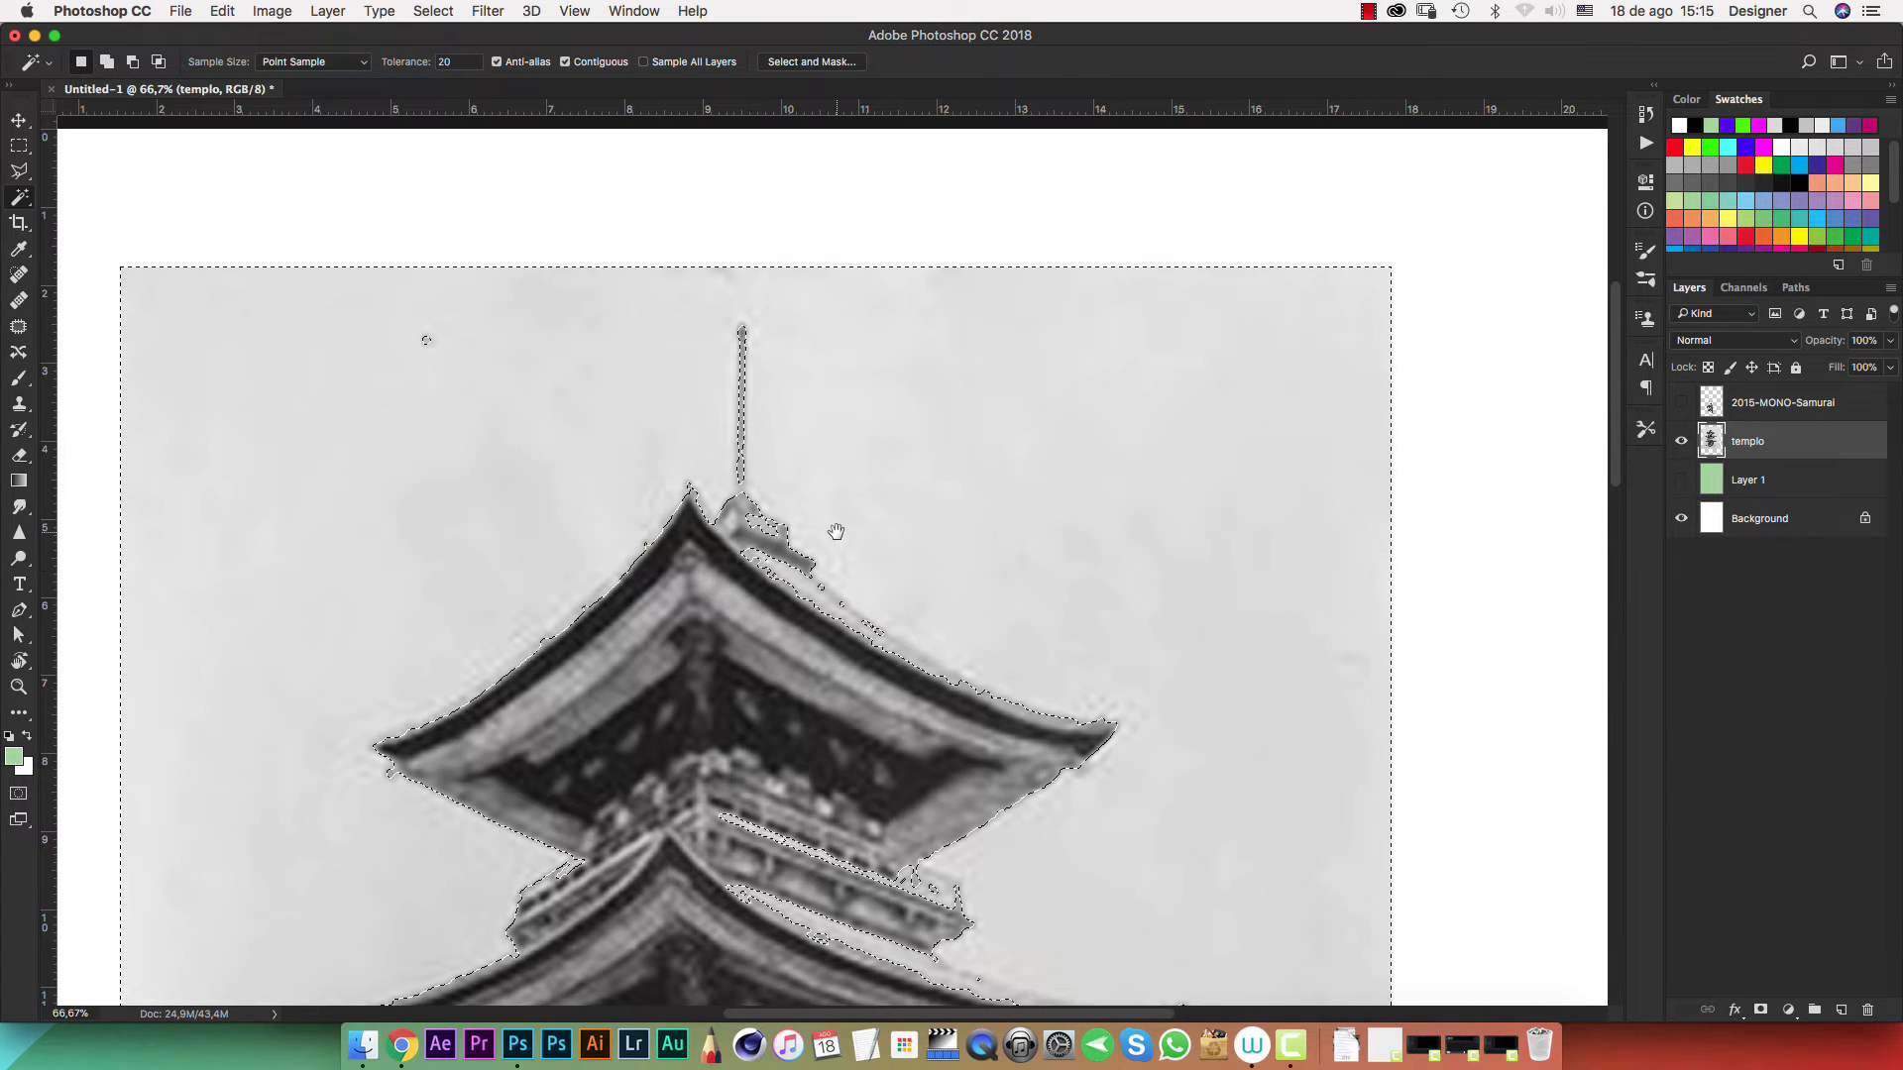
{"action": "key", "text": "alt"}
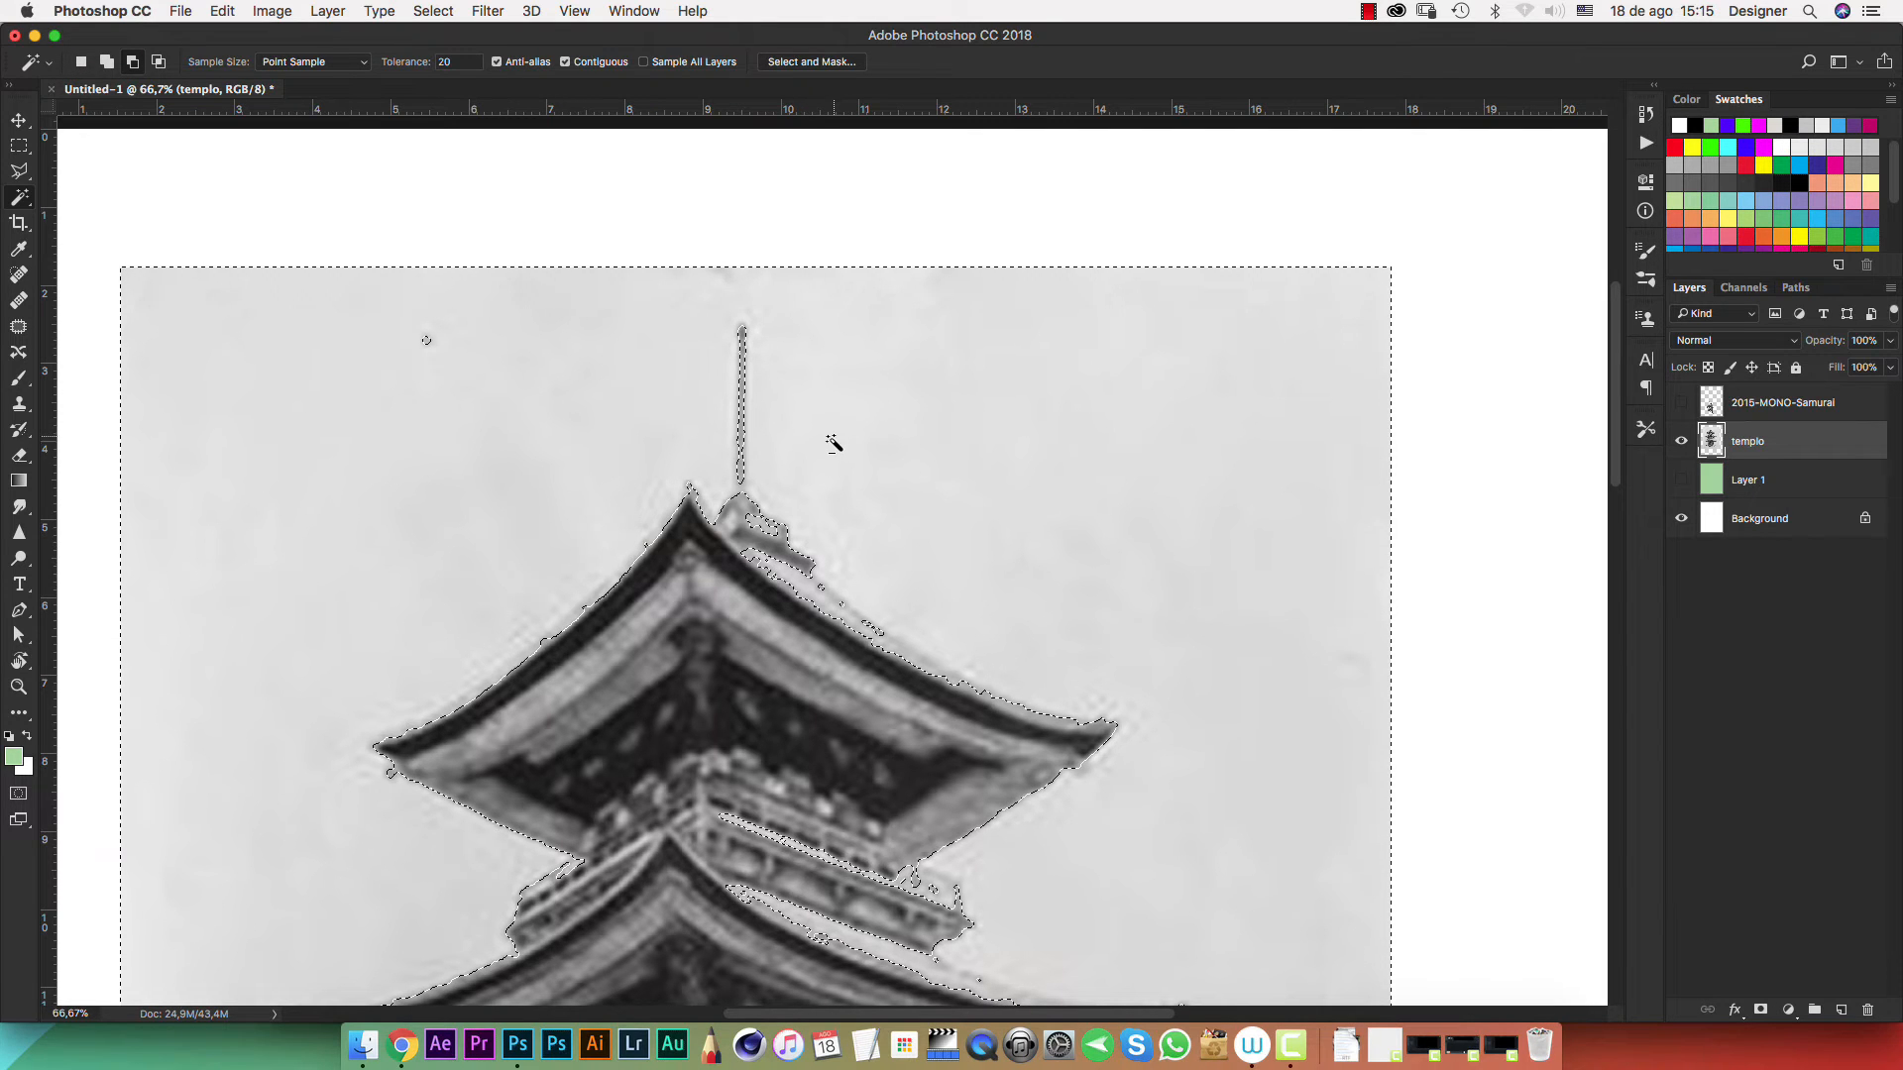
{"action": "left_click", "coordinate": [807, 588], "text": "alt"}
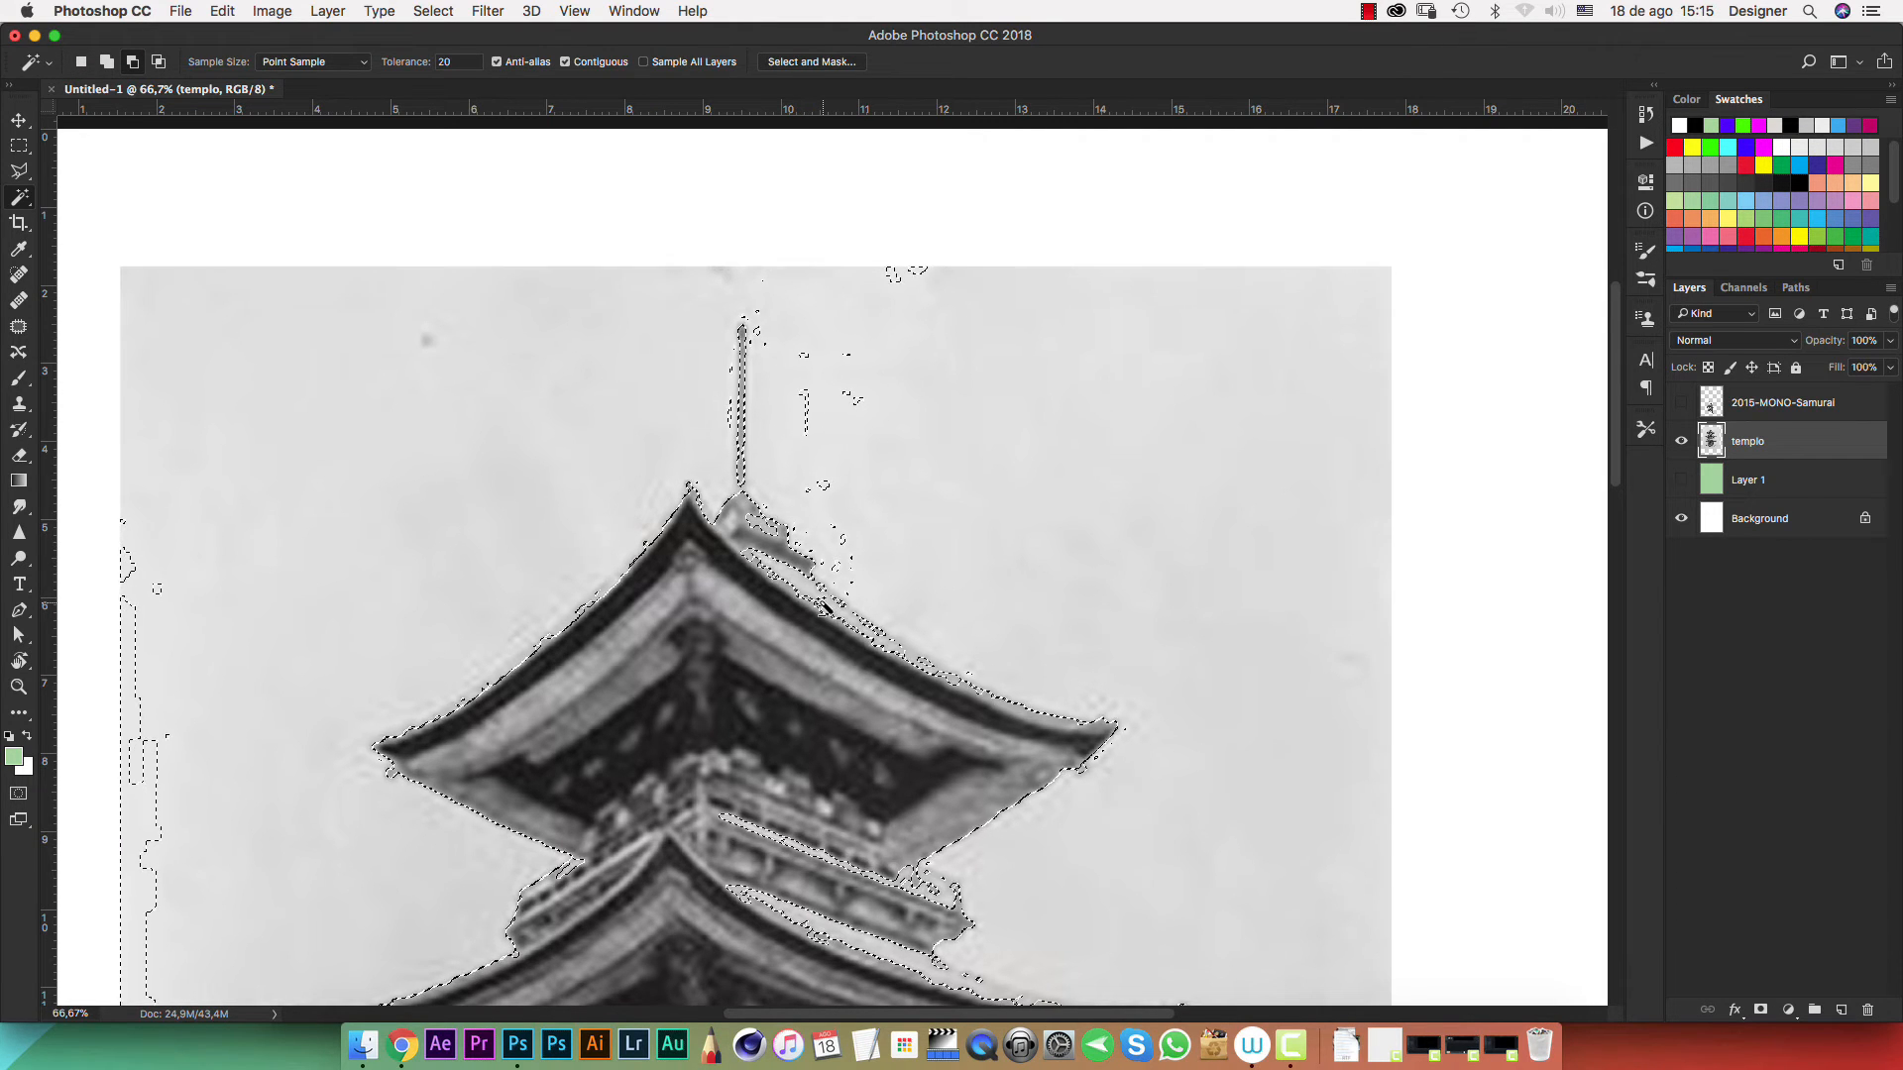
{"action": "key", "text": "super+z"}
{"action": "scroll", "coordinate": [813, 595], "scroll_direction": "down", "scroll_amount": 6}
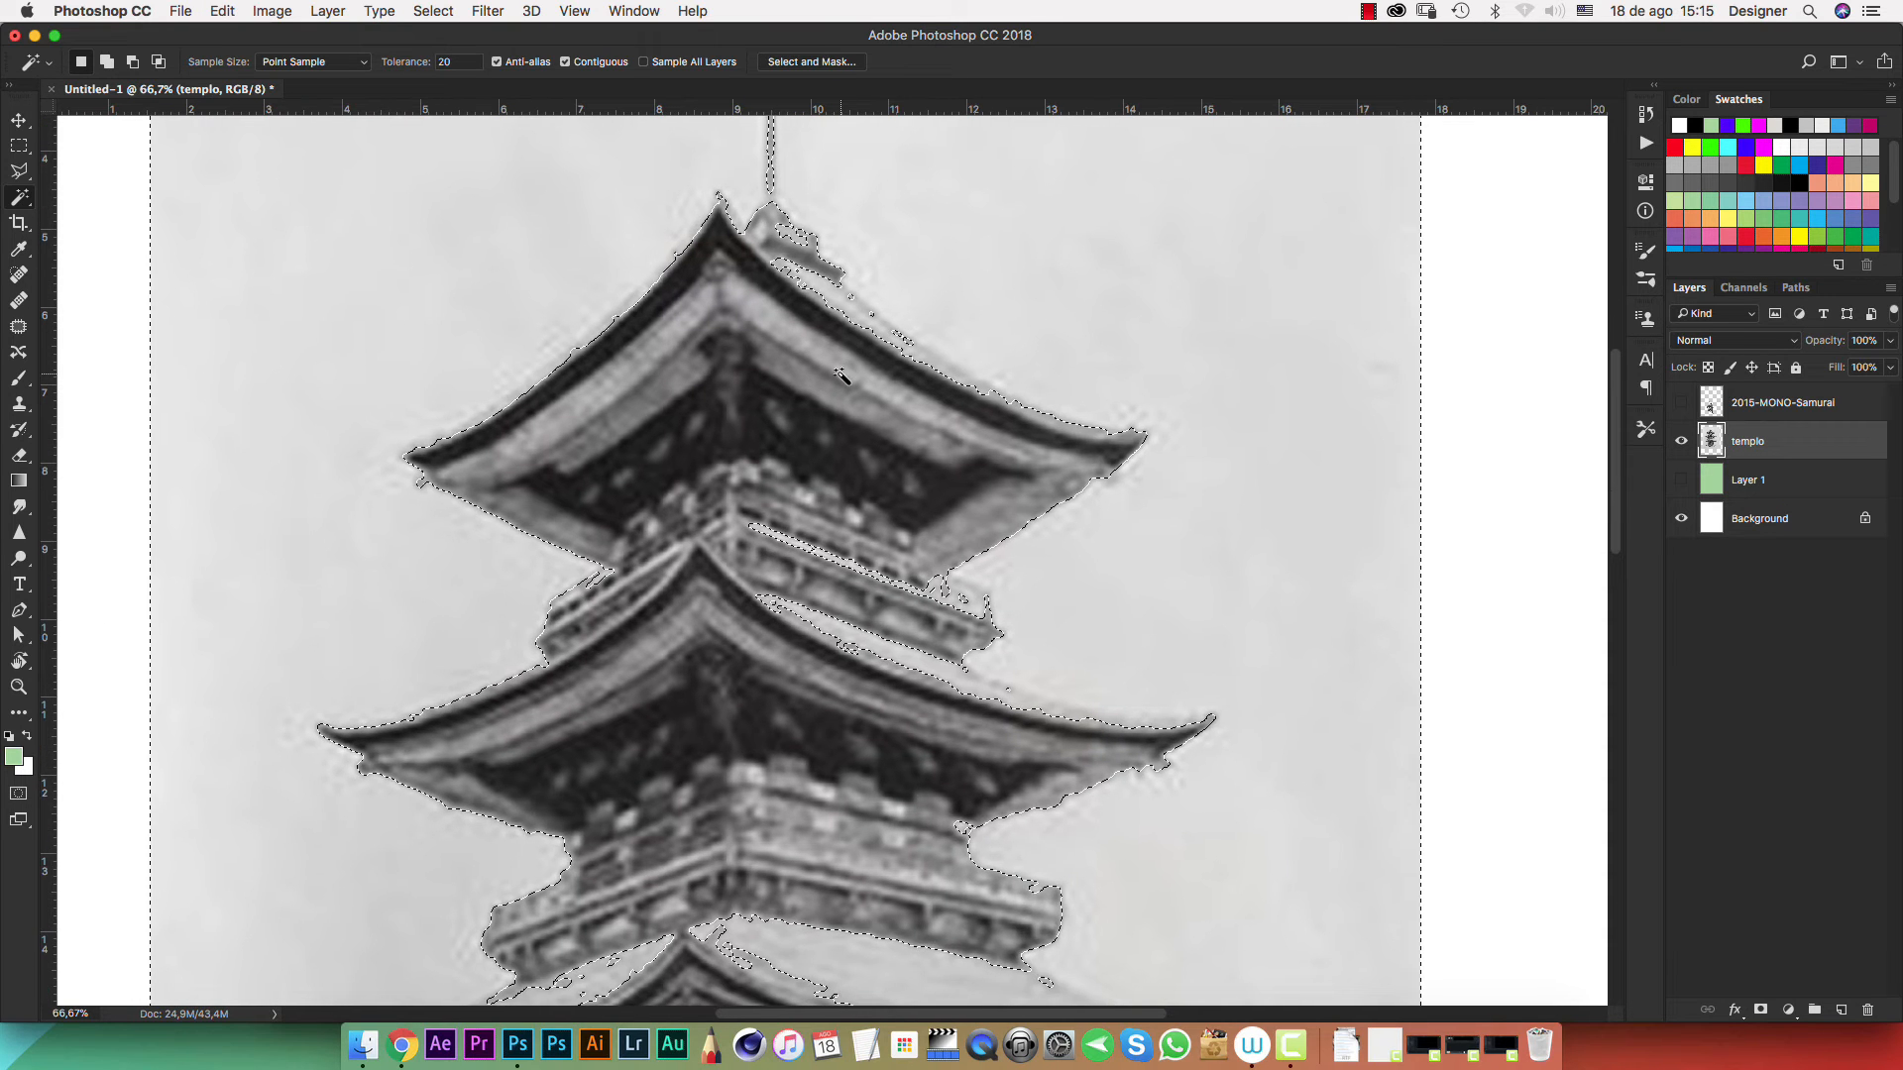
Switch the backdrop selection to Quick Mask mode
{"action": "key", "text": "super+minus"}
{"action": "key", "text": "super+minus"}
{"action": "key", "text": "super+minus"}
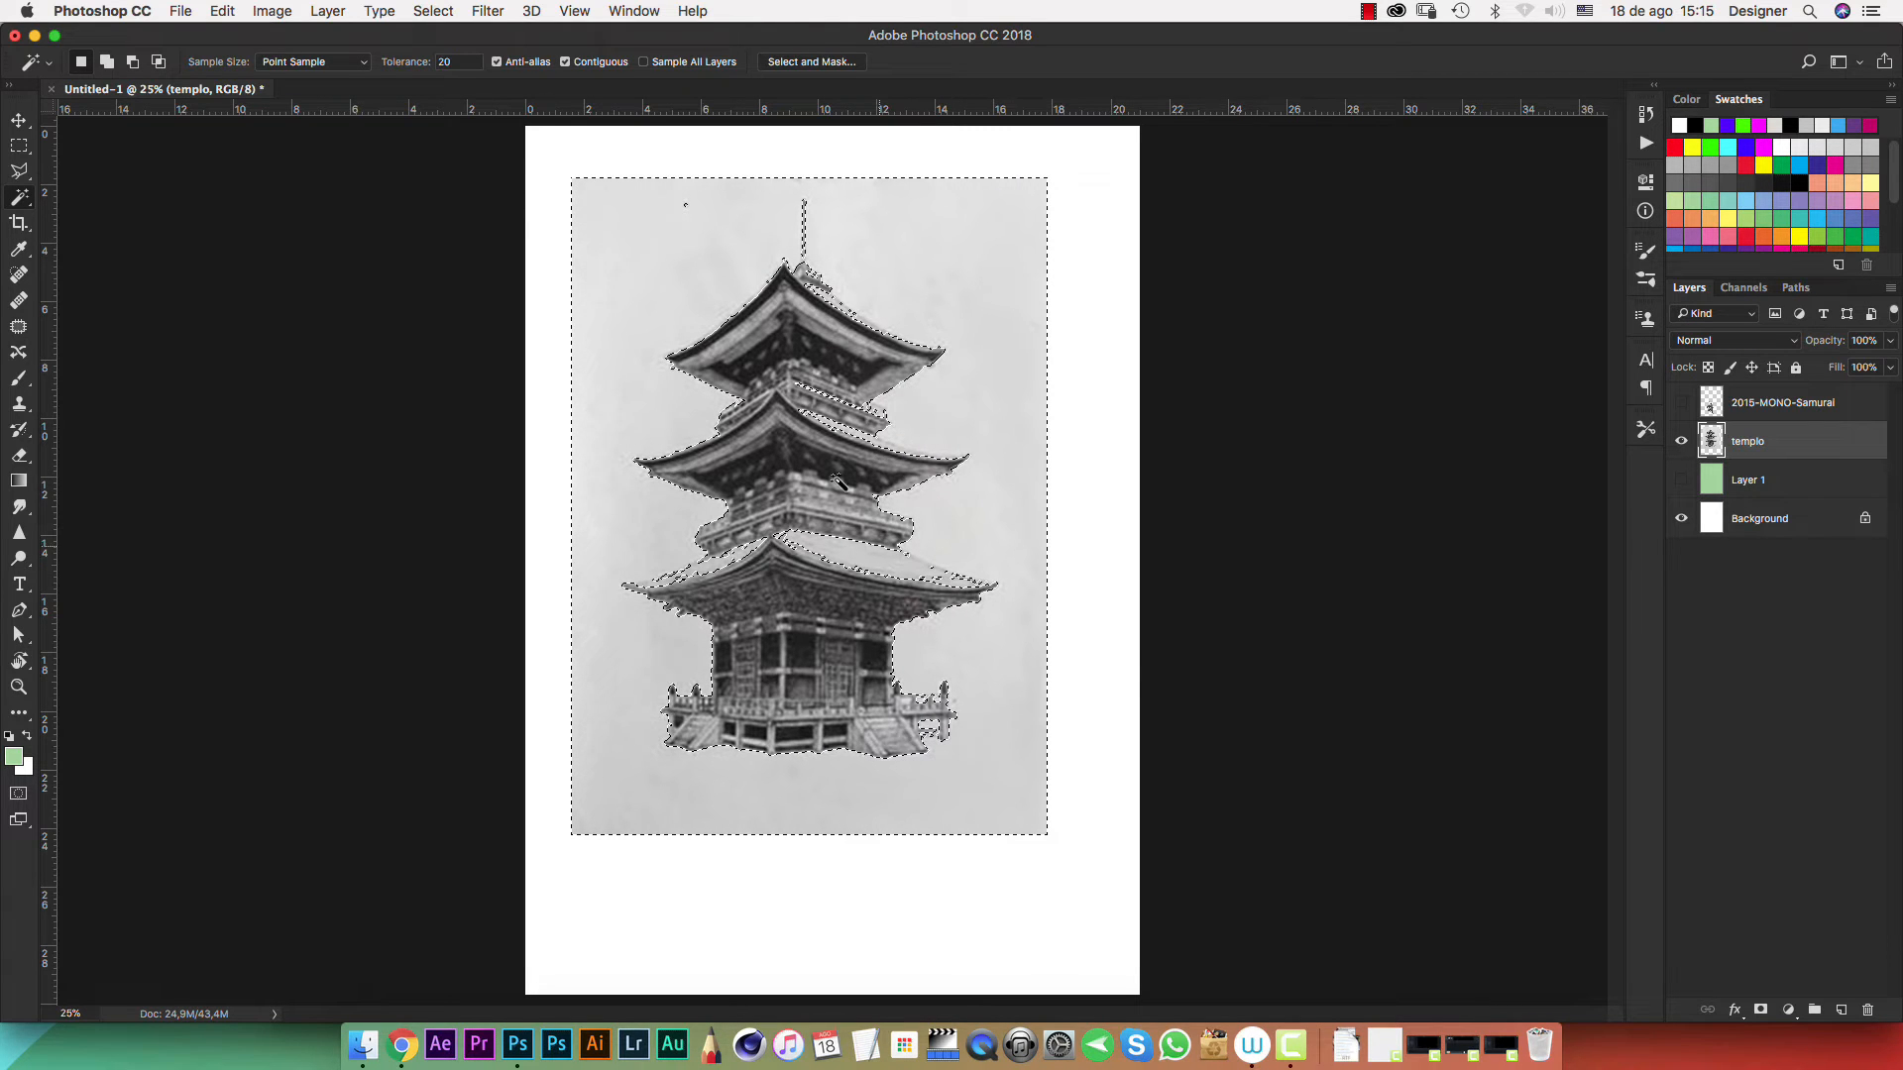
{"action": "key", "text": "super+equal"}
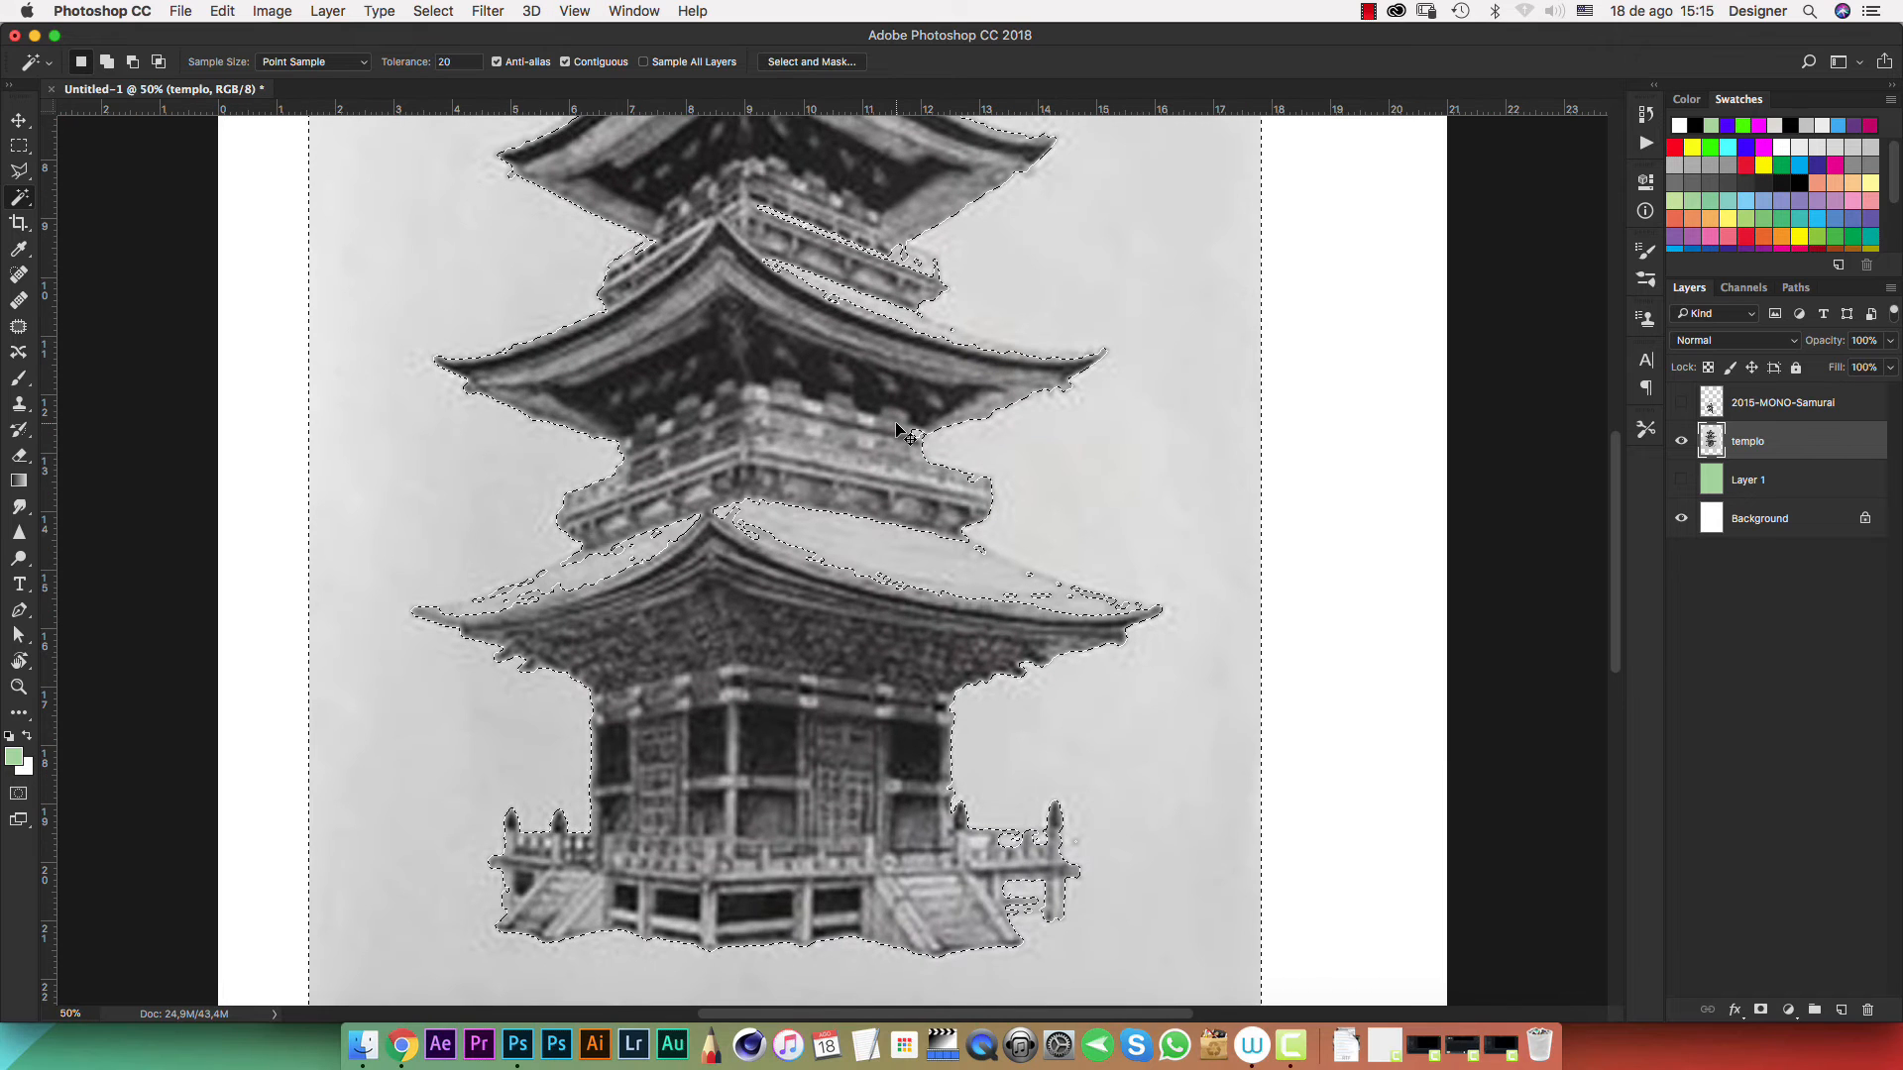
{"action": "key", "text": "q"}
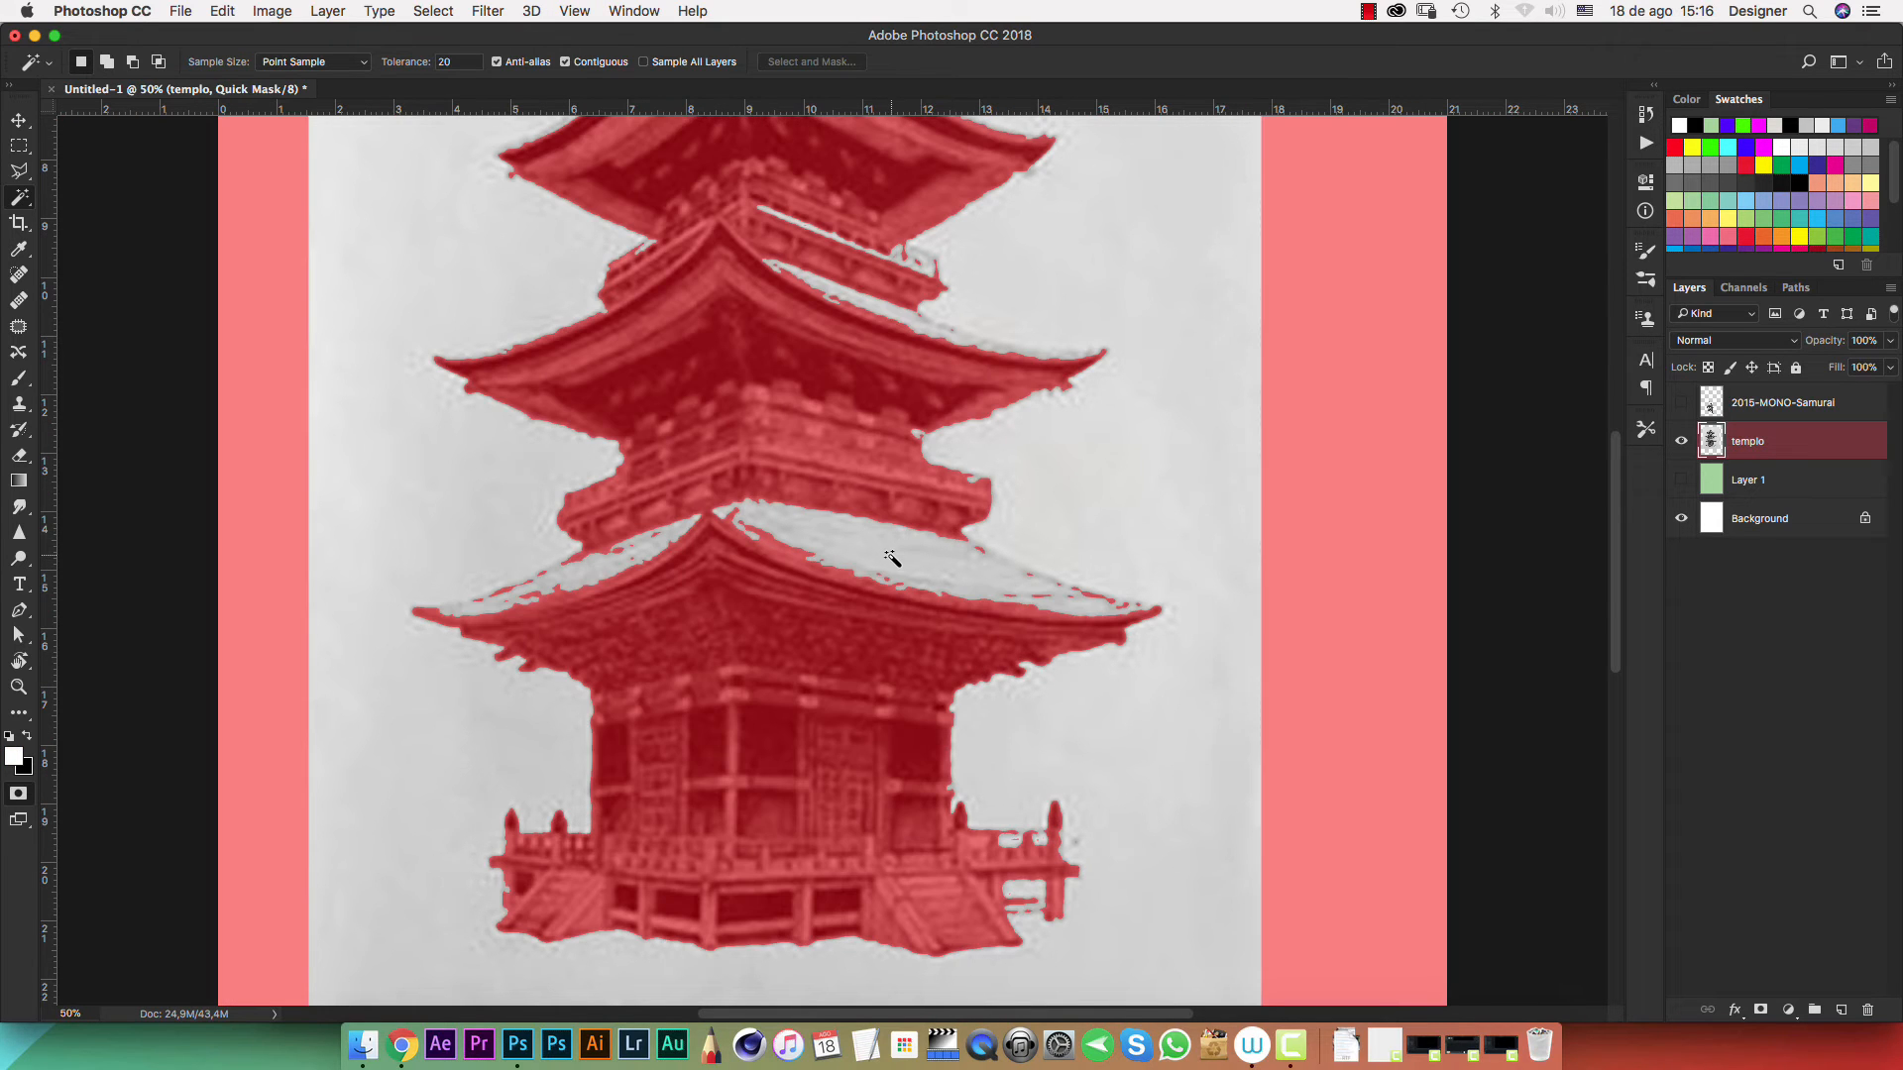
{"action": "scroll", "coordinate": [849, 744], "scroll_direction": "down", "scroll_amount": 3}
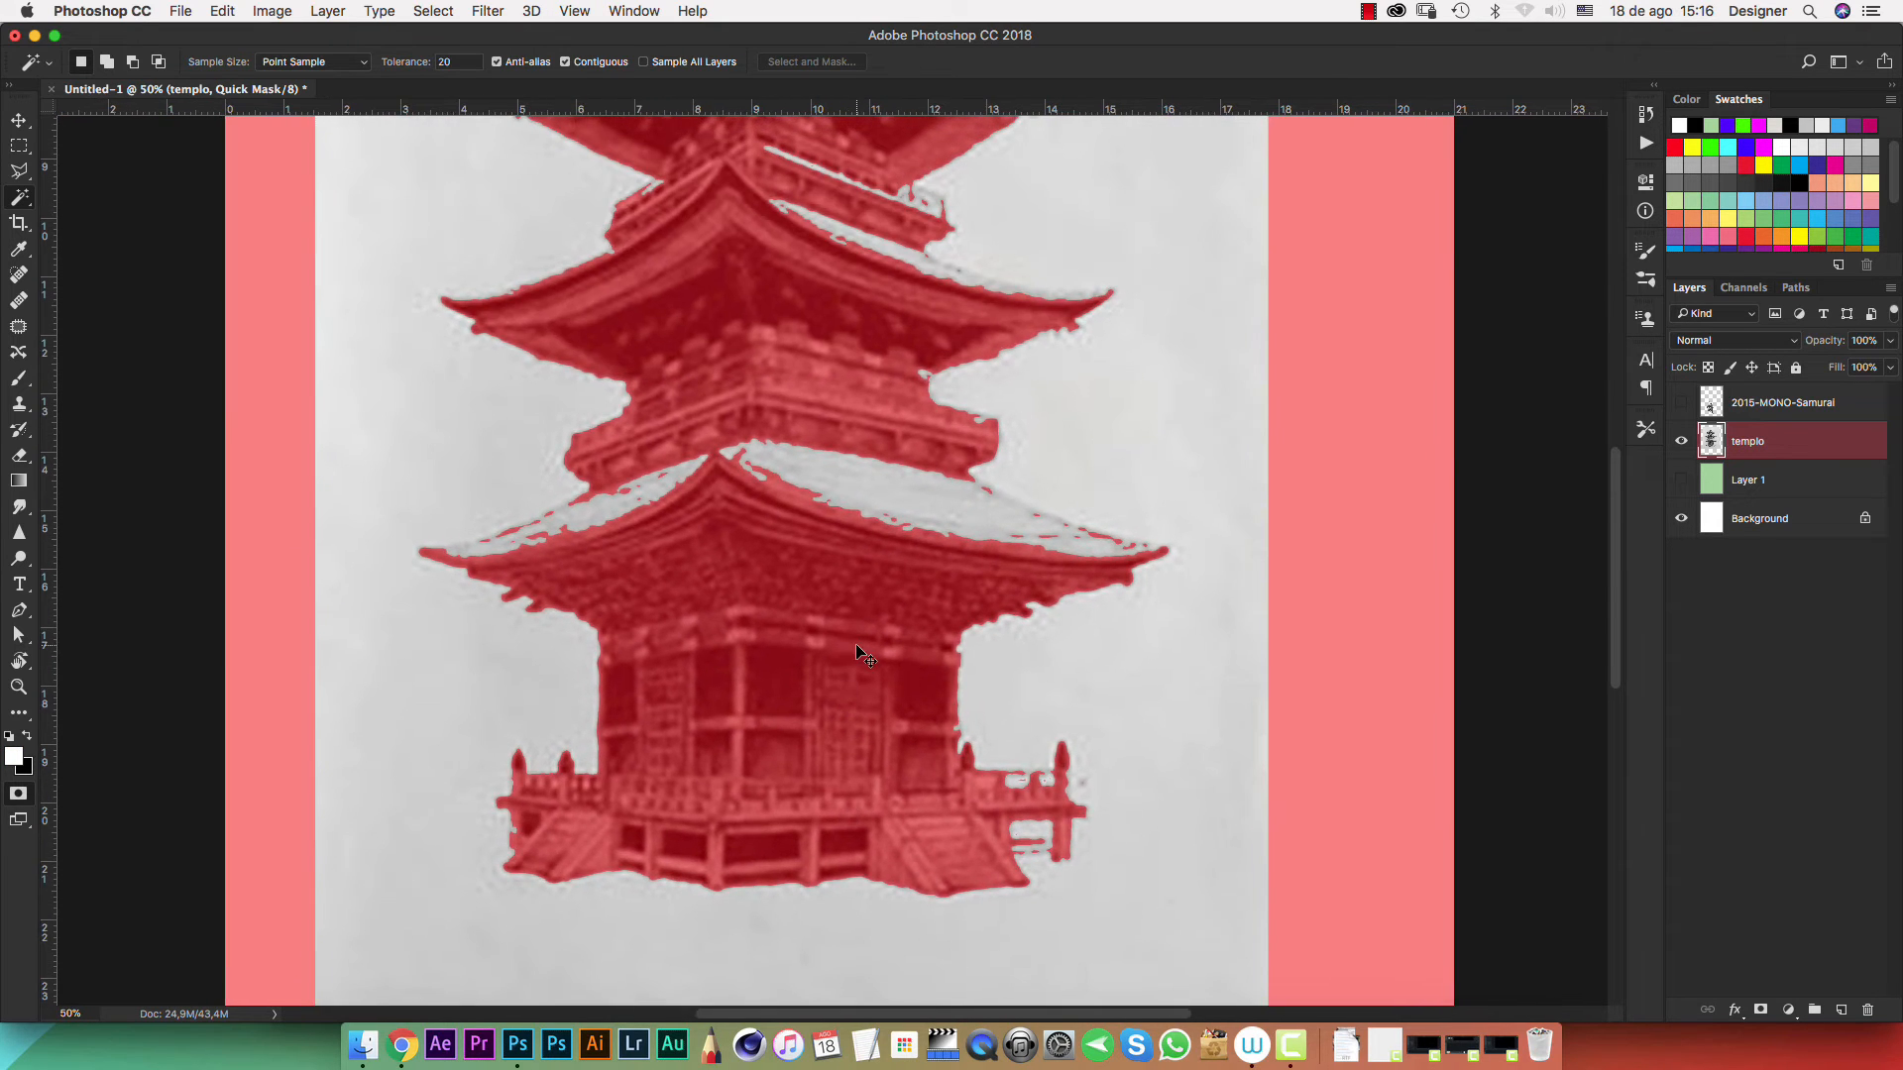
Paint black with a 150 px brush over the unmasked middle parts of the lowest roof to protect them
{"action": "key", "text": "super+equal"}
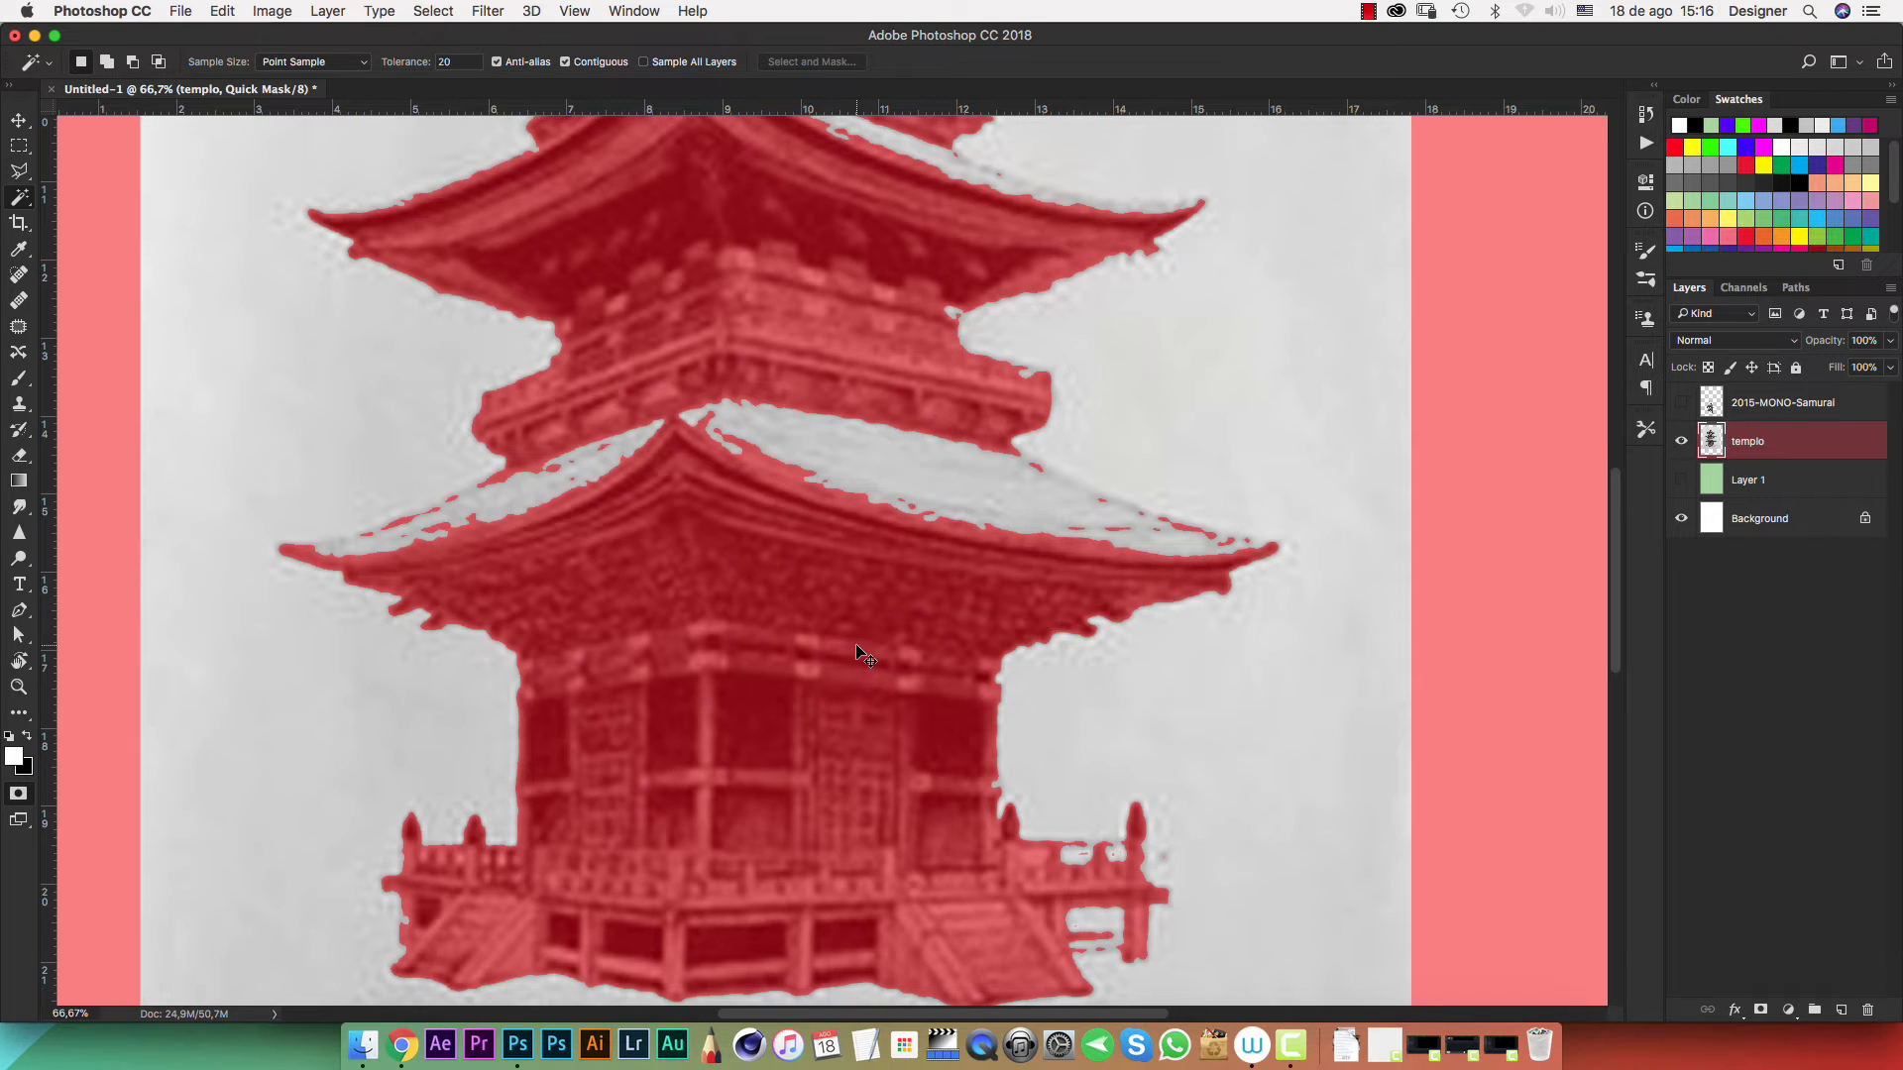
{"action": "key", "text": "super+equal"}
{"action": "left_click_drag", "start_coordinate": [848, 574], "coordinate": [807, 693]}
{"action": "key", "text": "b"}
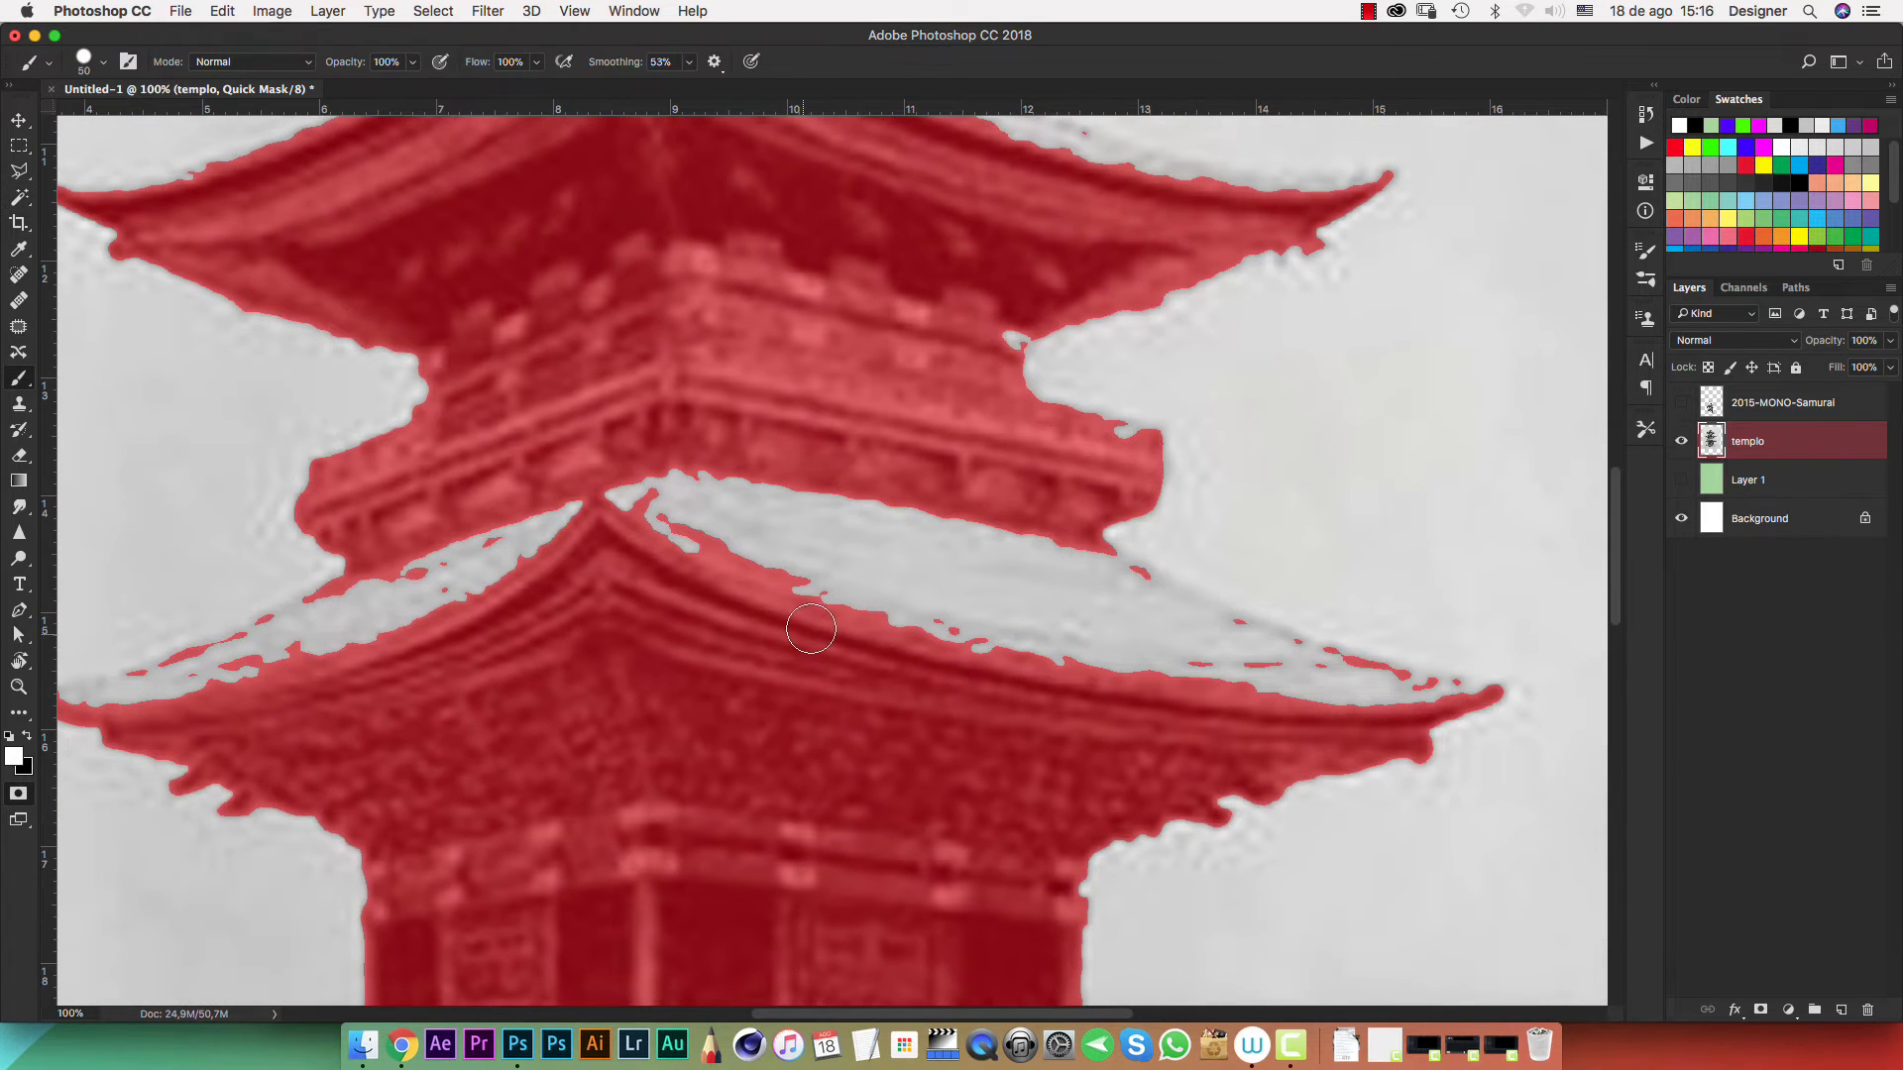
{"action": "key", "text": "x"}
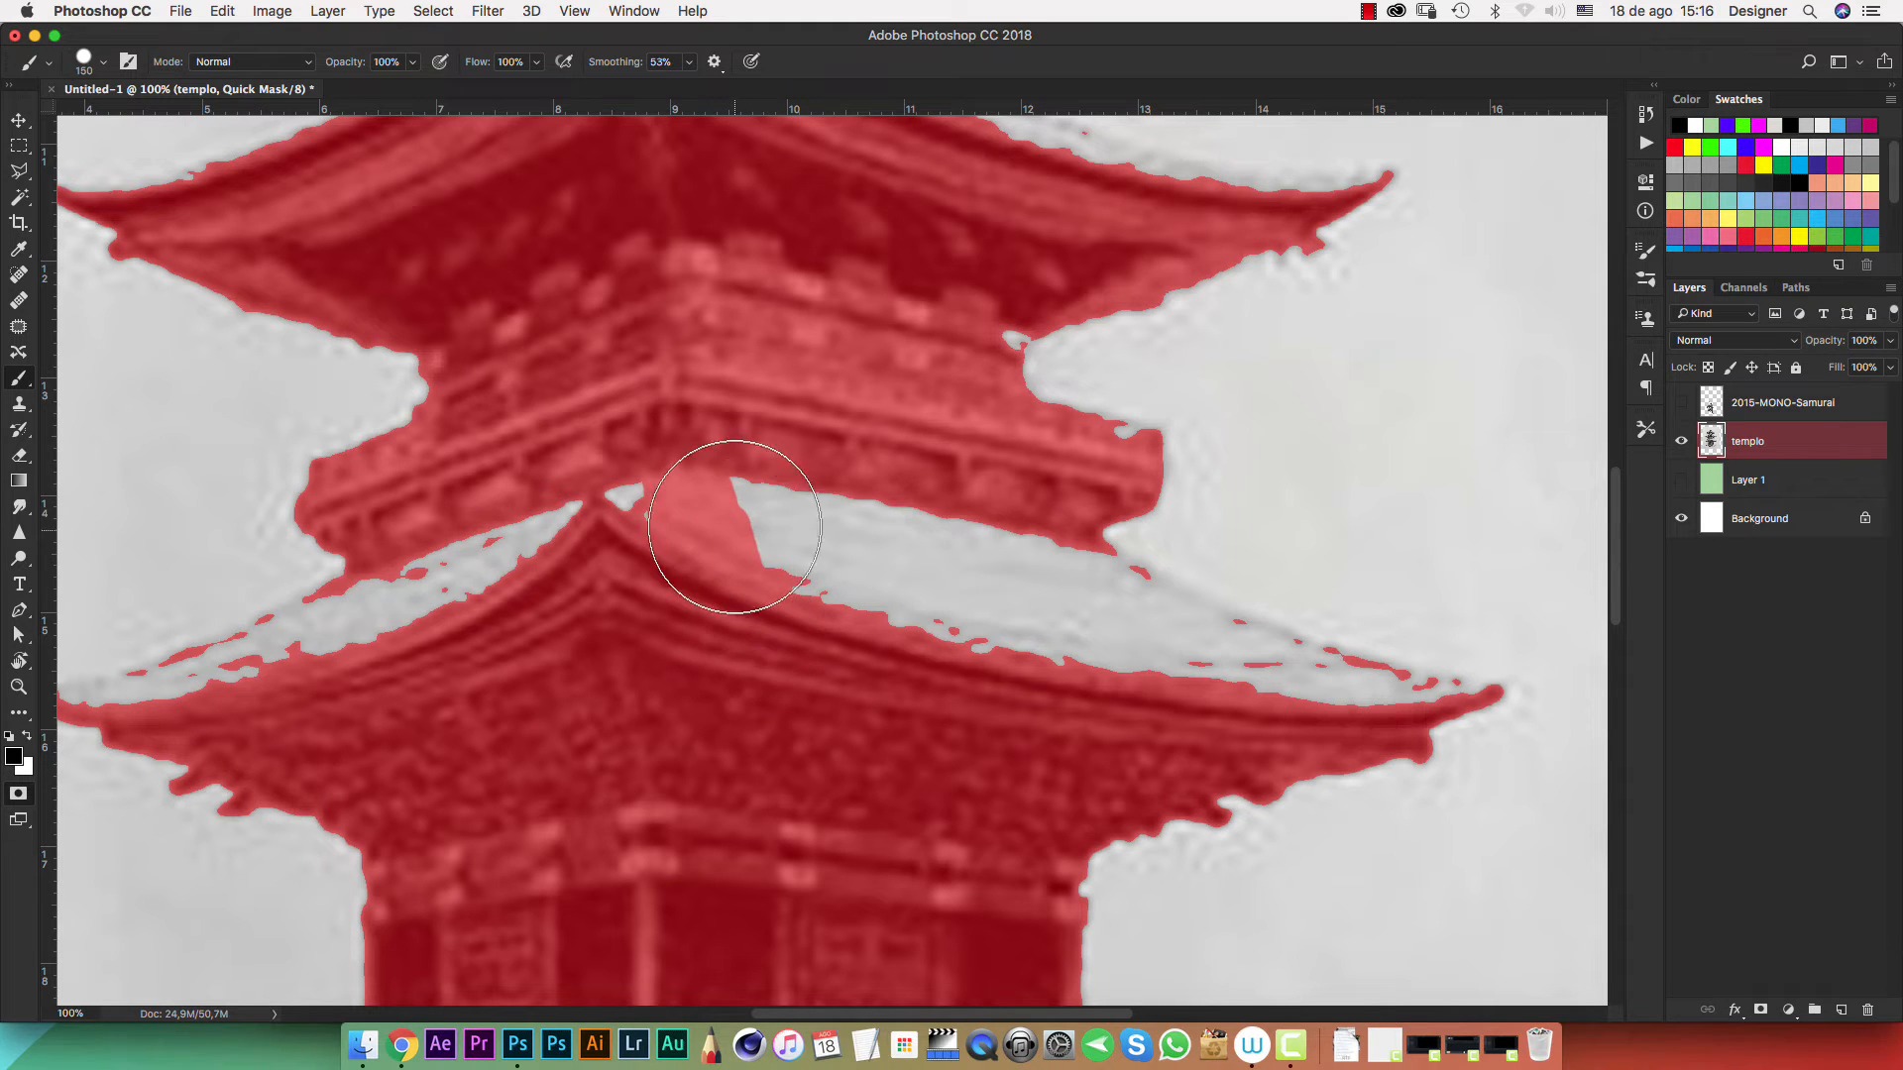
{"action": "mouse_move", "coordinate": [734, 526]}
{"action": "left_mouse_down"}
{"action": "mouse_move", "coordinate": [852, 618]}
{"action": "mouse_move", "coordinate": [971, 652]}
{"action": "mouse_move", "coordinate": [847, 548]}
{"action": "mouse_move", "coordinate": [760, 514]}
{"action": "mouse_move", "coordinate": [628, 535]}
{"action": "mouse_move", "coordinate": [493, 608]}
{"action": "mouse_move", "coordinate": [436, 585]}
{"action": "left_mouse_up"}
{"action": "key", "text": "bracketright"}
Mask the gaps in the middle roof, the railing above it and the top roof beside the spire with a 175 px brush
{"action": "scroll", "coordinate": [723, 373], "scroll_direction": "down", "scroll_amount": 10}
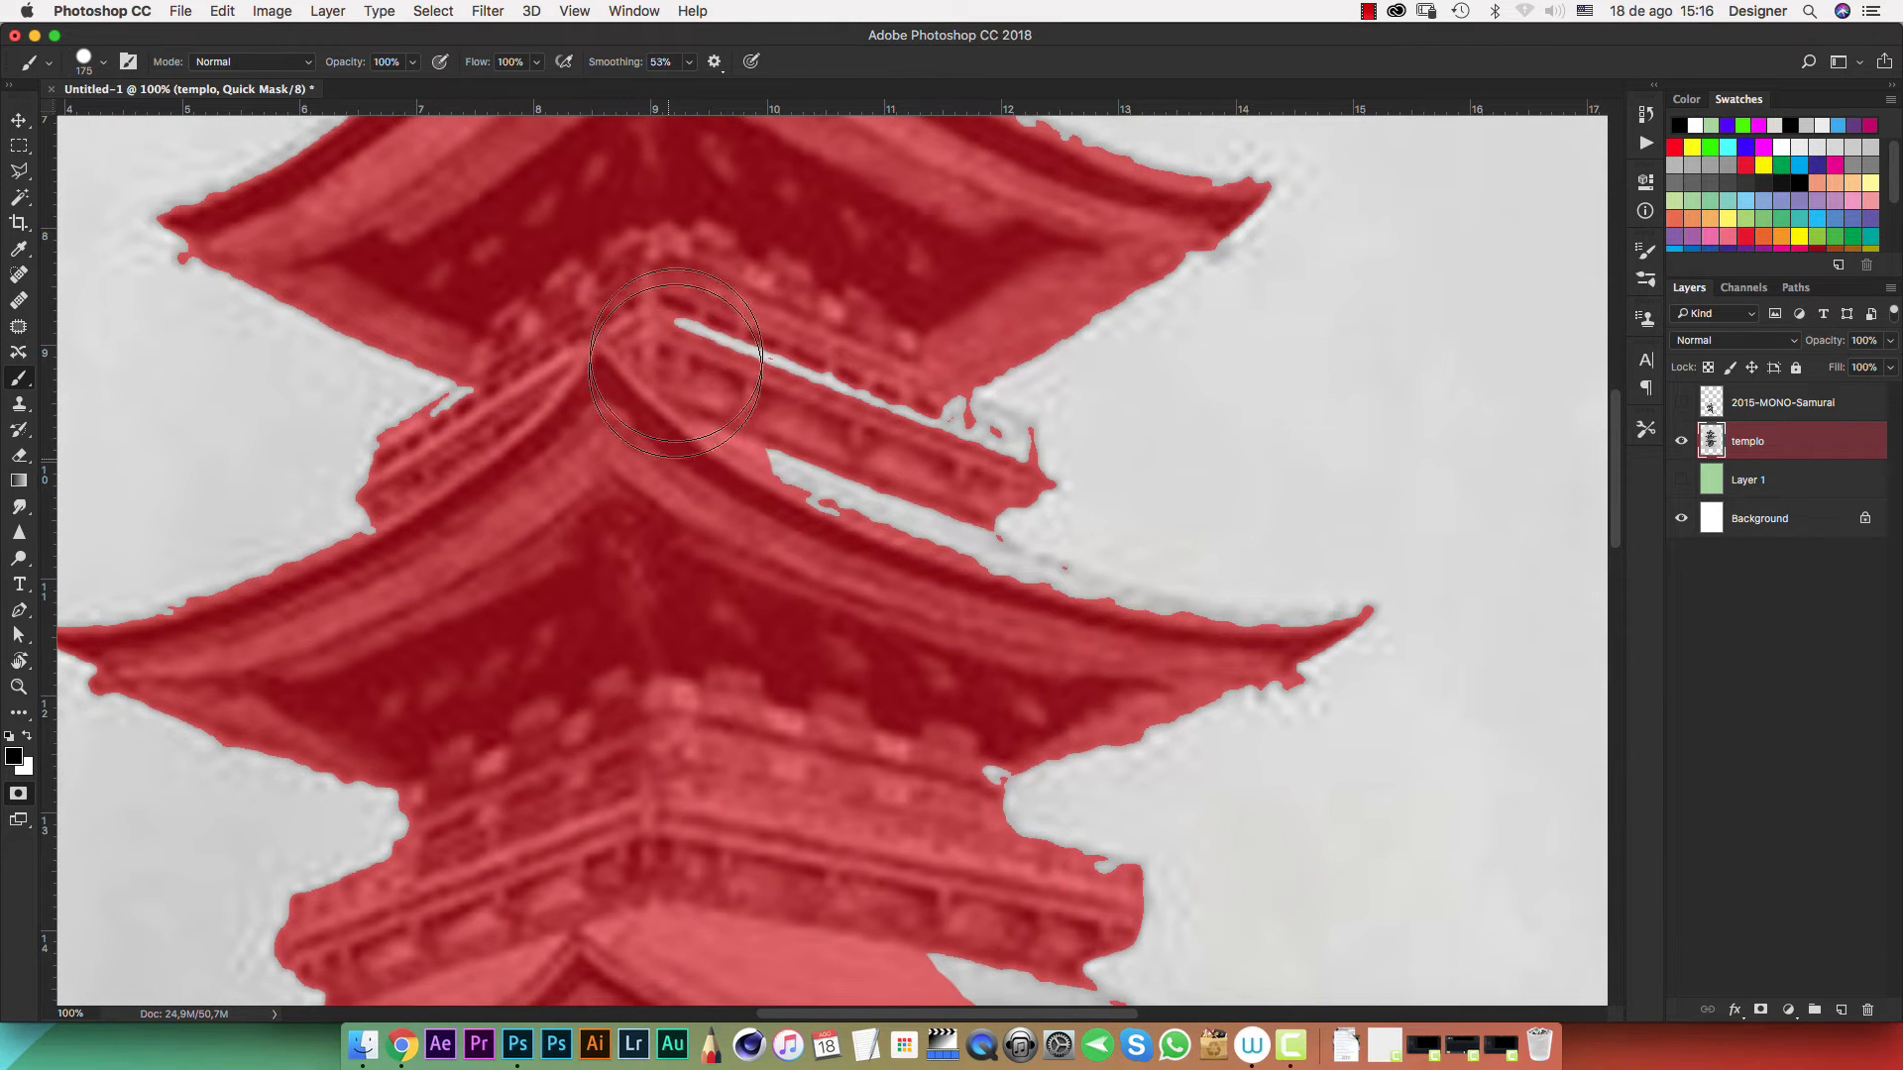
{"action": "left_click_drag", "start_coordinate": [676, 362], "coordinate": [853, 487]}
{"action": "key", "text": "space"}
{"action": "left_click_drag", "start_coordinate": [816, 357], "coordinate": [781, 768]}
{"action": "left_click", "coordinate": [690, 413]}
{"action": "key", "text": "space"}
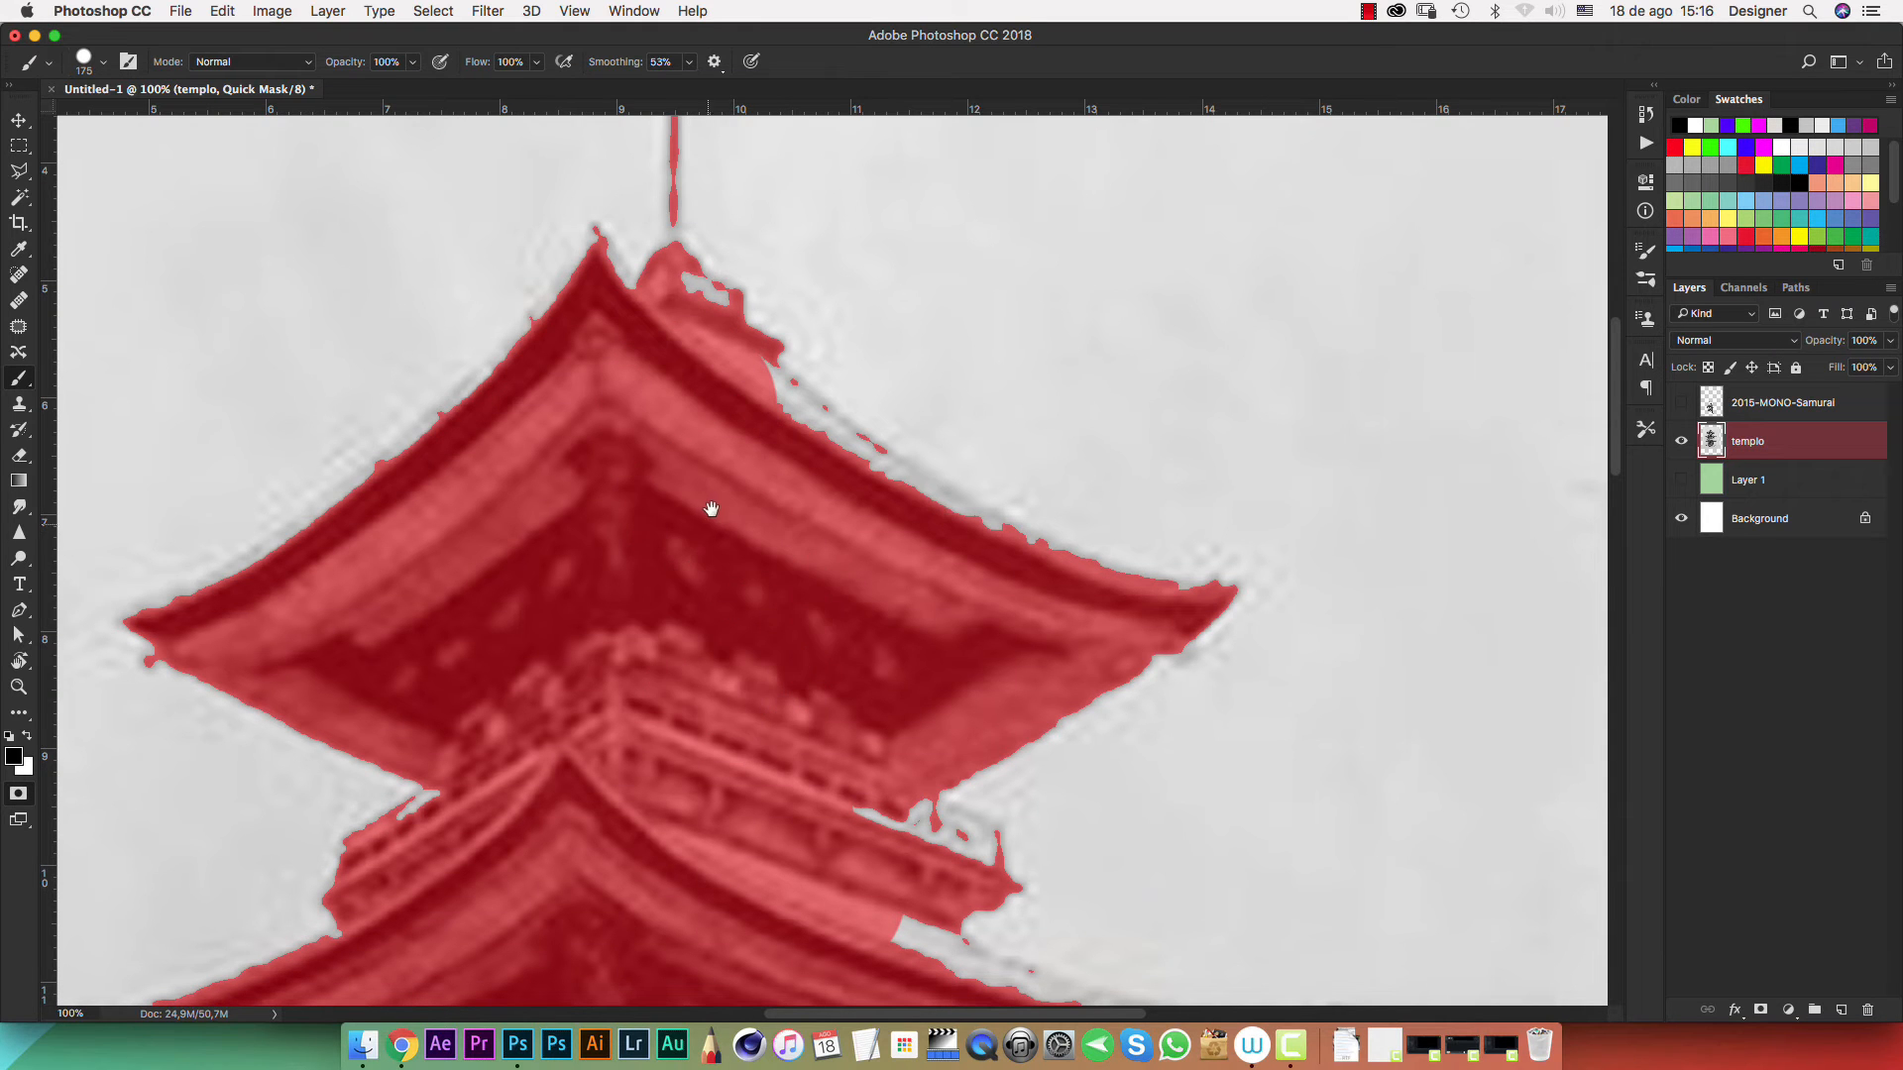
Reduce the brush to 25 px, trace the lowest roof's right edge in the mask and fill the gap inside it
{"action": "scroll", "coordinate": [711, 508], "scroll_direction": "down", "scroll_amount": 20}
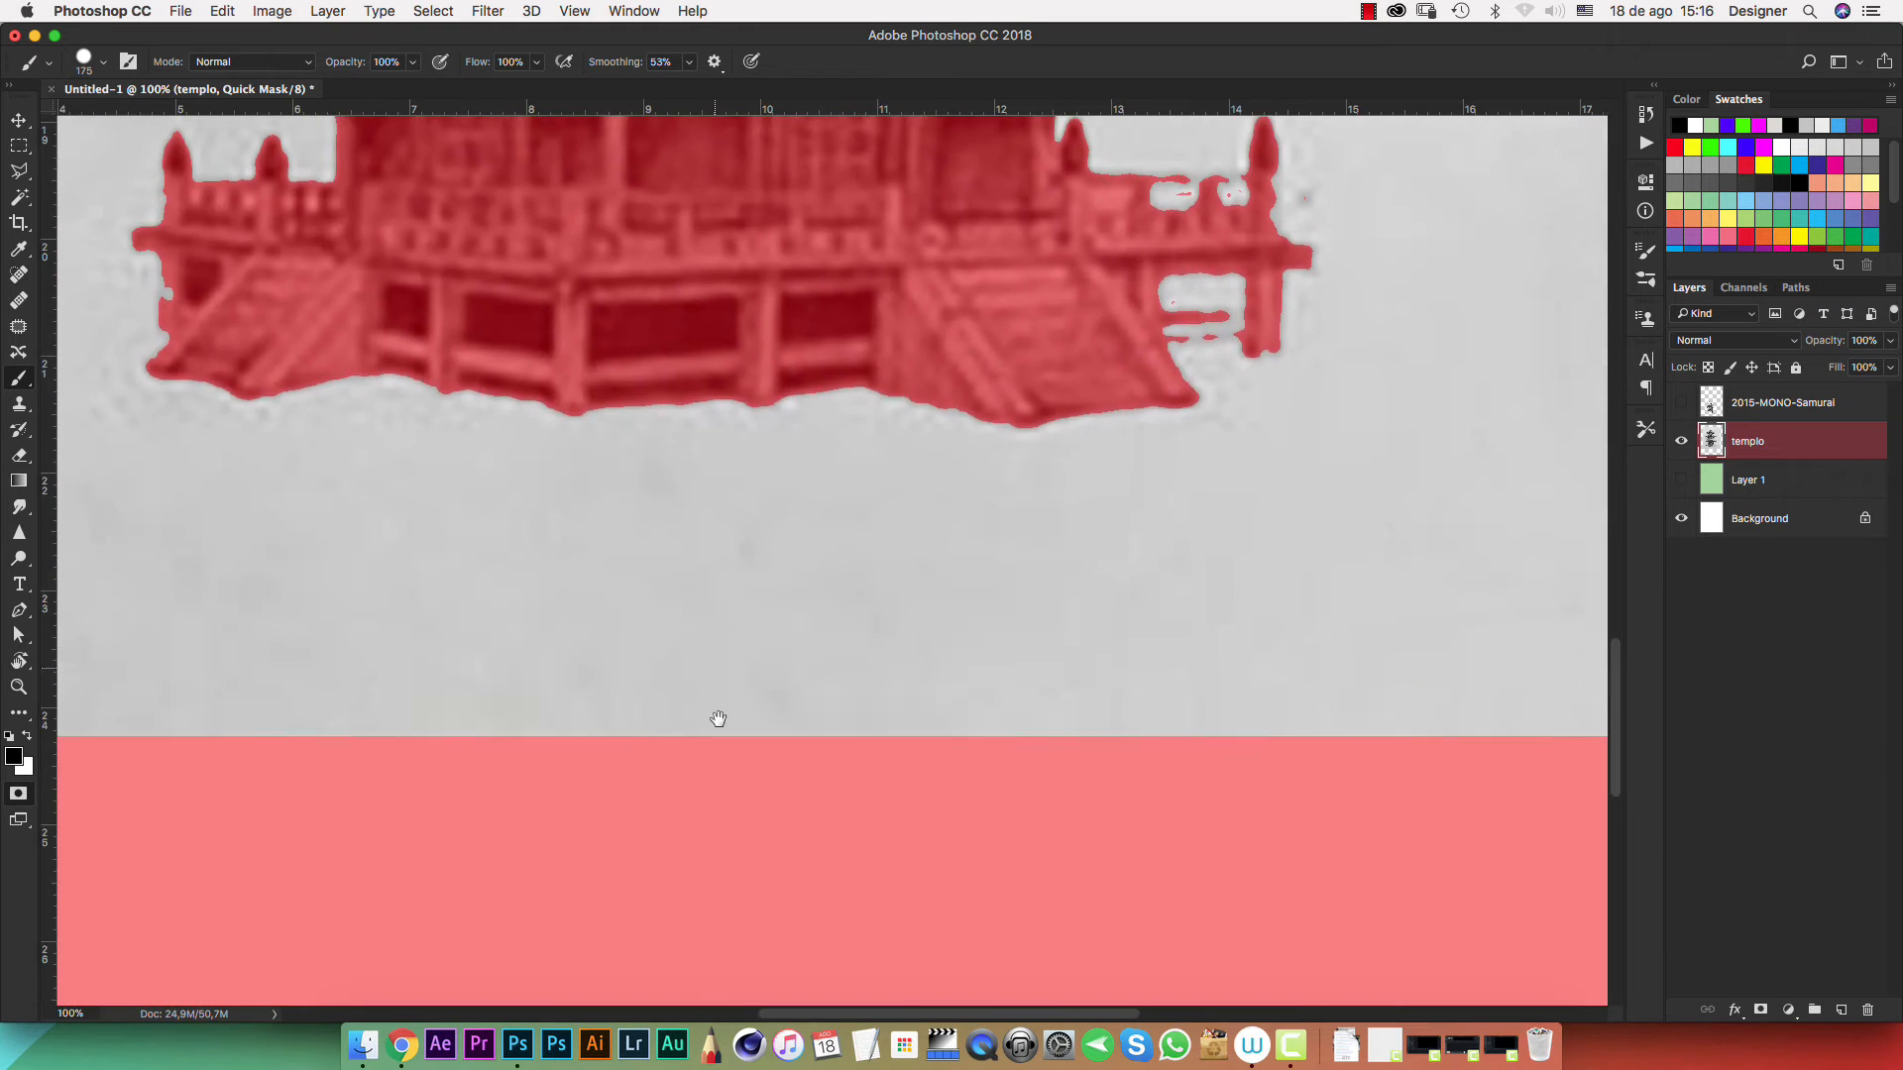
{"action": "scroll", "coordinate": [718, 718], "scroll_direction": "up", "scroll_amount": 15}
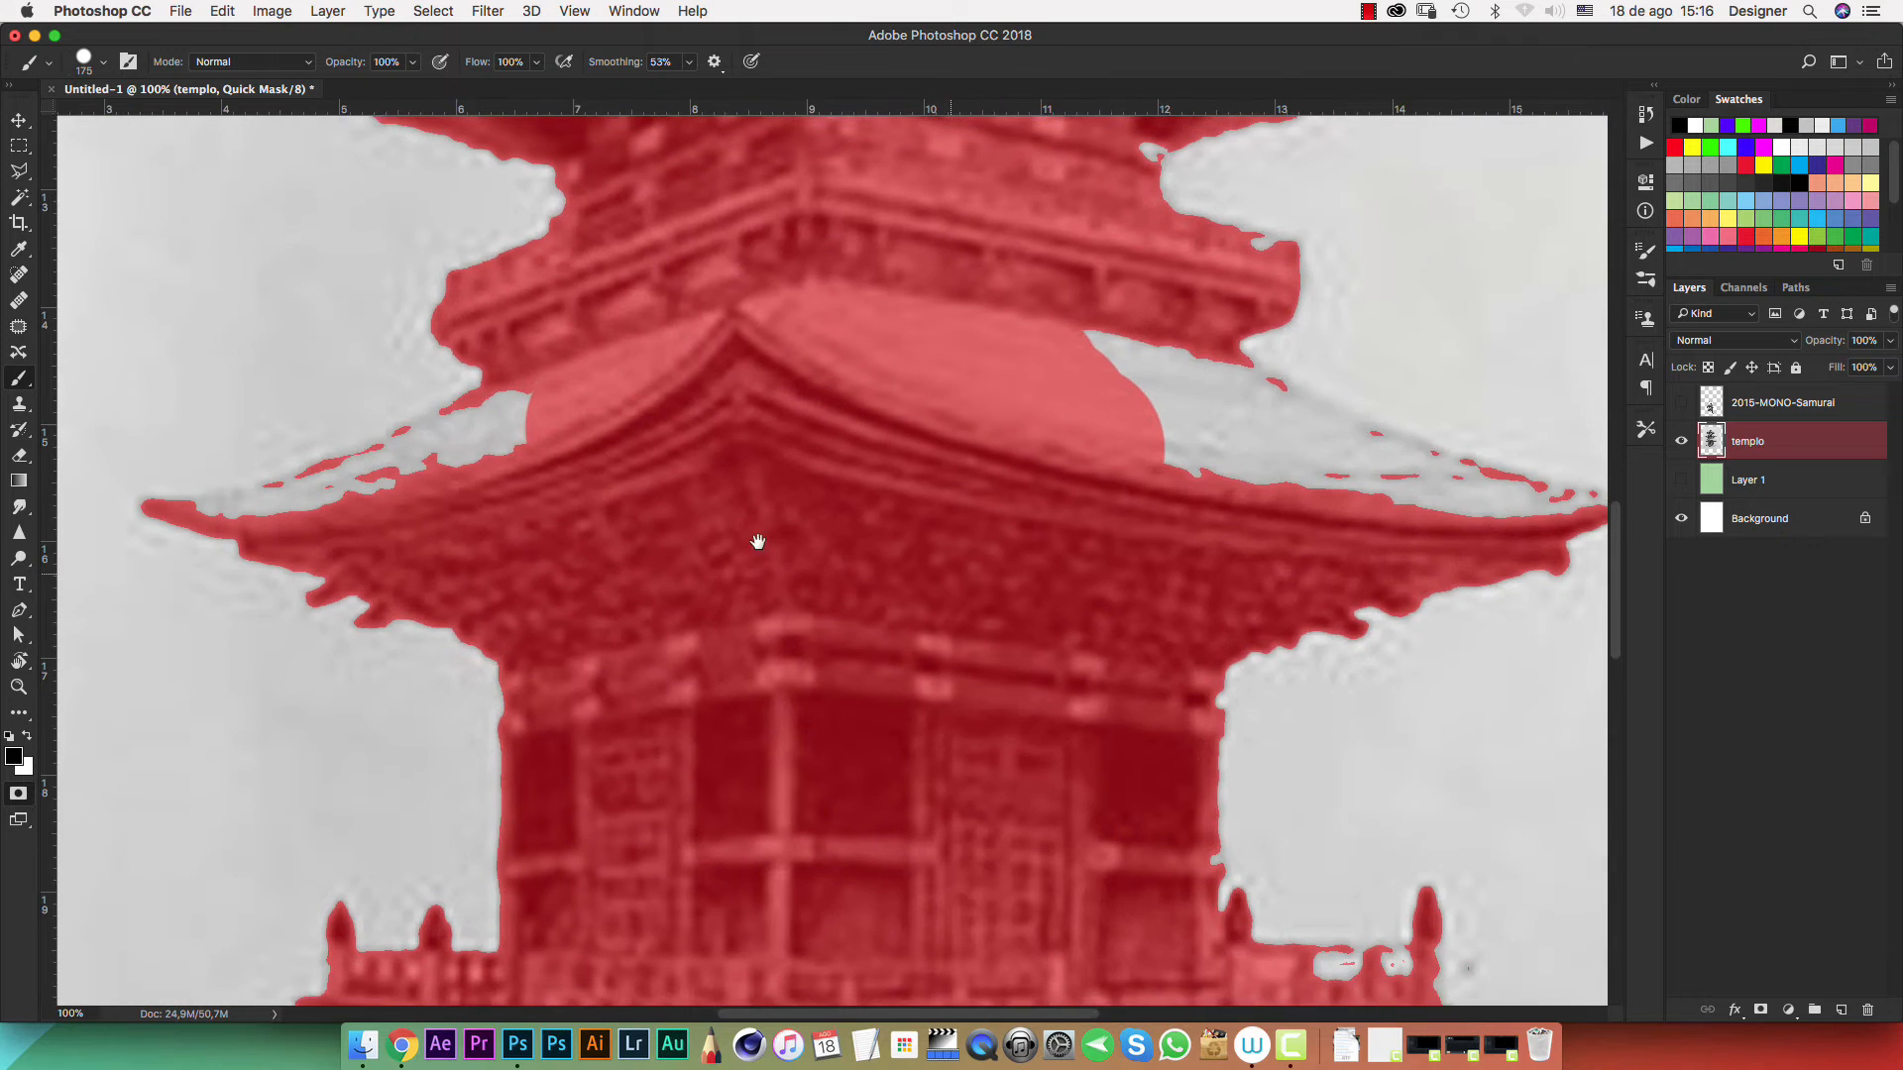
{"action": "key", "text": "super+plus"}
{"action": "key", "text": "super+plus"}
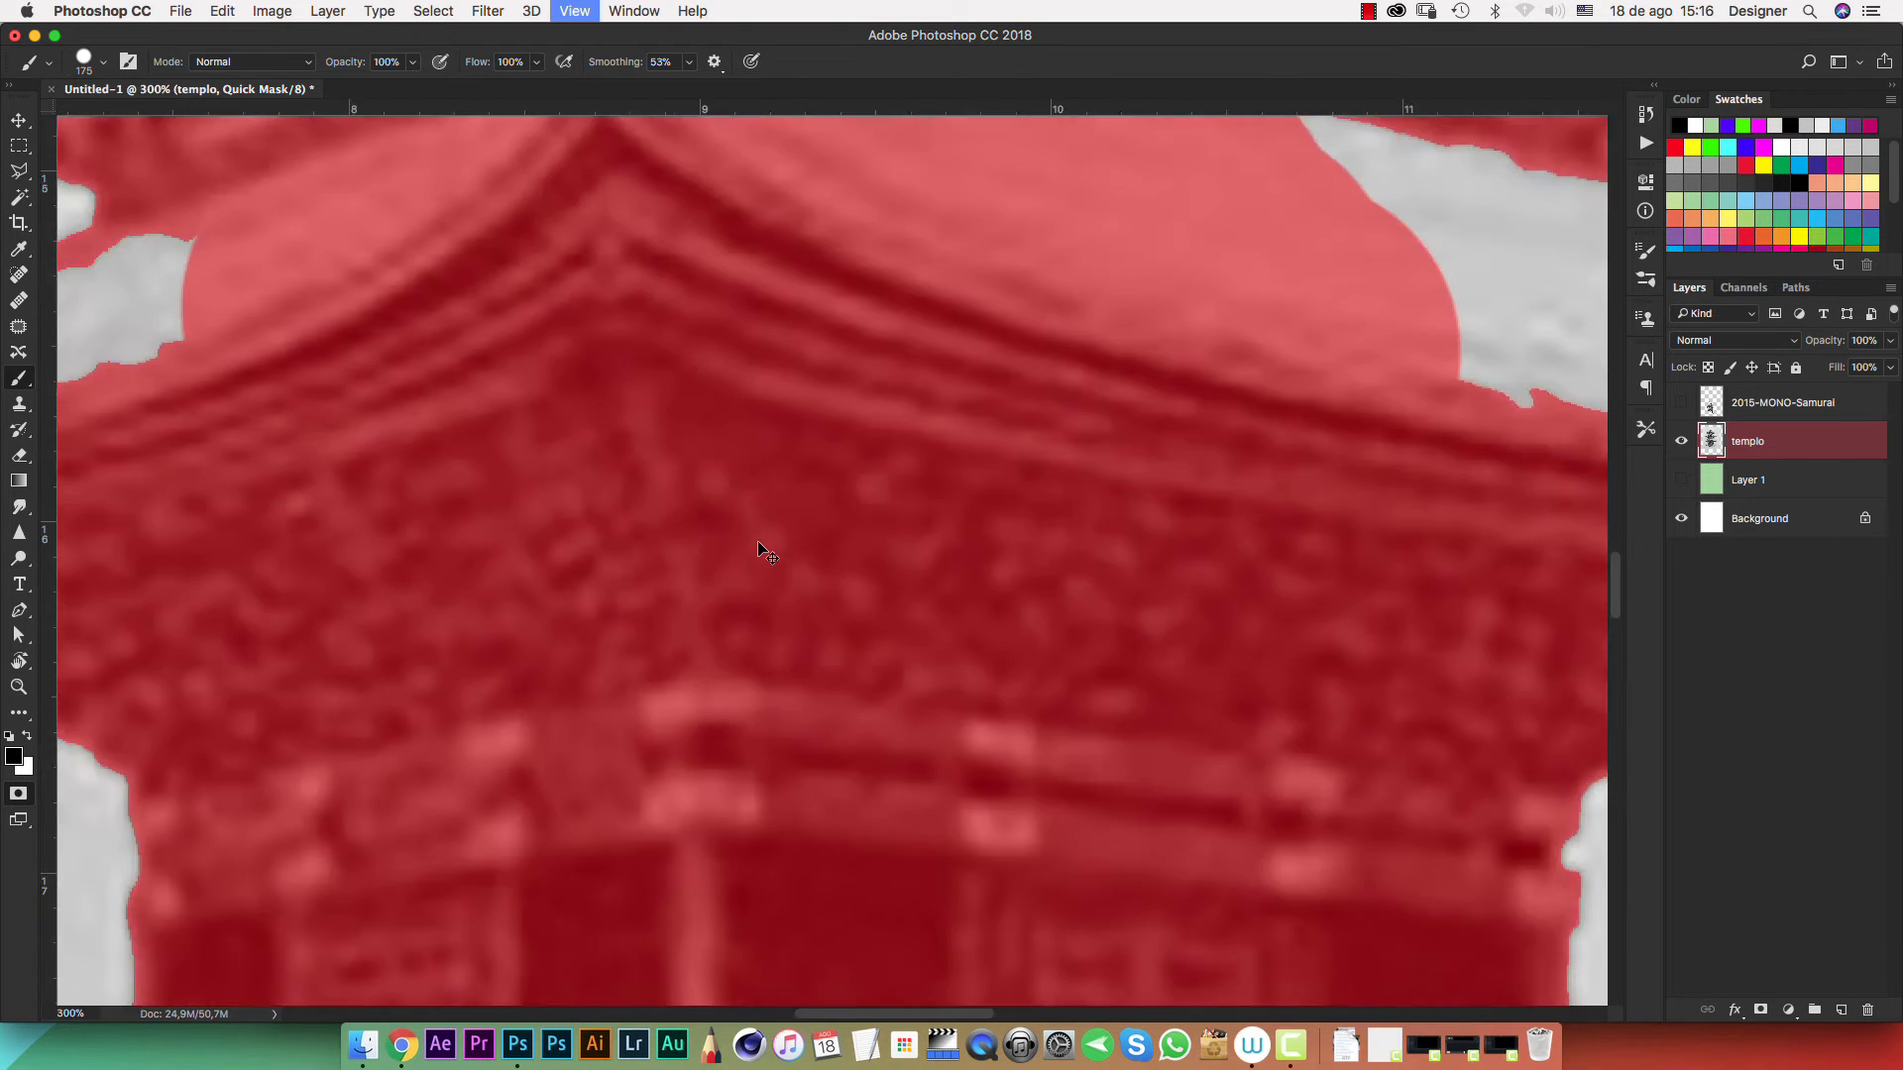
{"action": "key", "text": "super+minus"}
{"action": "key", "text": "super+minus"}
{"action": "scroll", "coordinate": [756, 539], "scroll_direction": "right", "scroll_amount": 10}
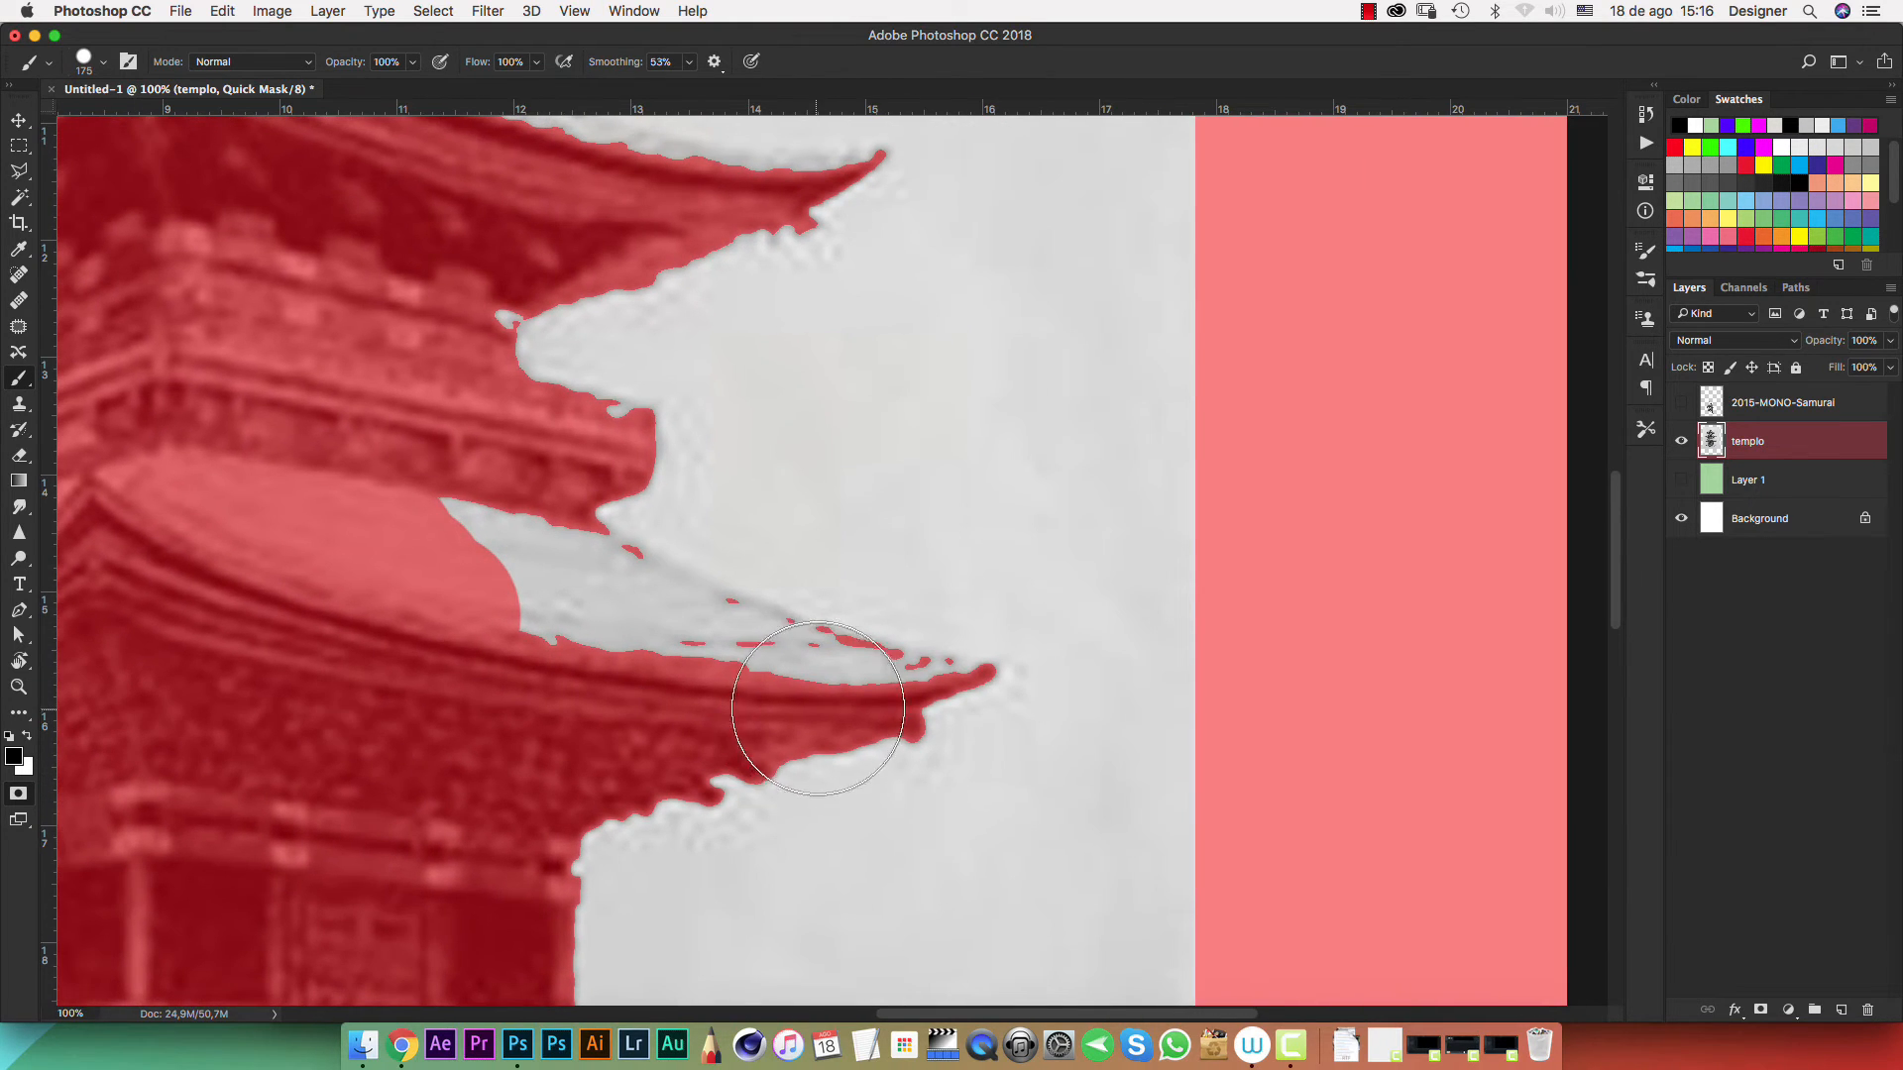
{"action": "key", "text": "bracketleft"}
{"action": "key", "text": "bracketleft"}
{"action": "key", "text": "bracketleft"}
{"action": "key", "text": "bracketleft"}
{"action": "key", "text": "bracketleft"}
{"action": "key", "text": "bracketleft"}
{"action": "key", "text": "bracketleft"}
{"action": "left_click_drag", "start_coordinate": [906, 666], "coordinate": [800, 631]}
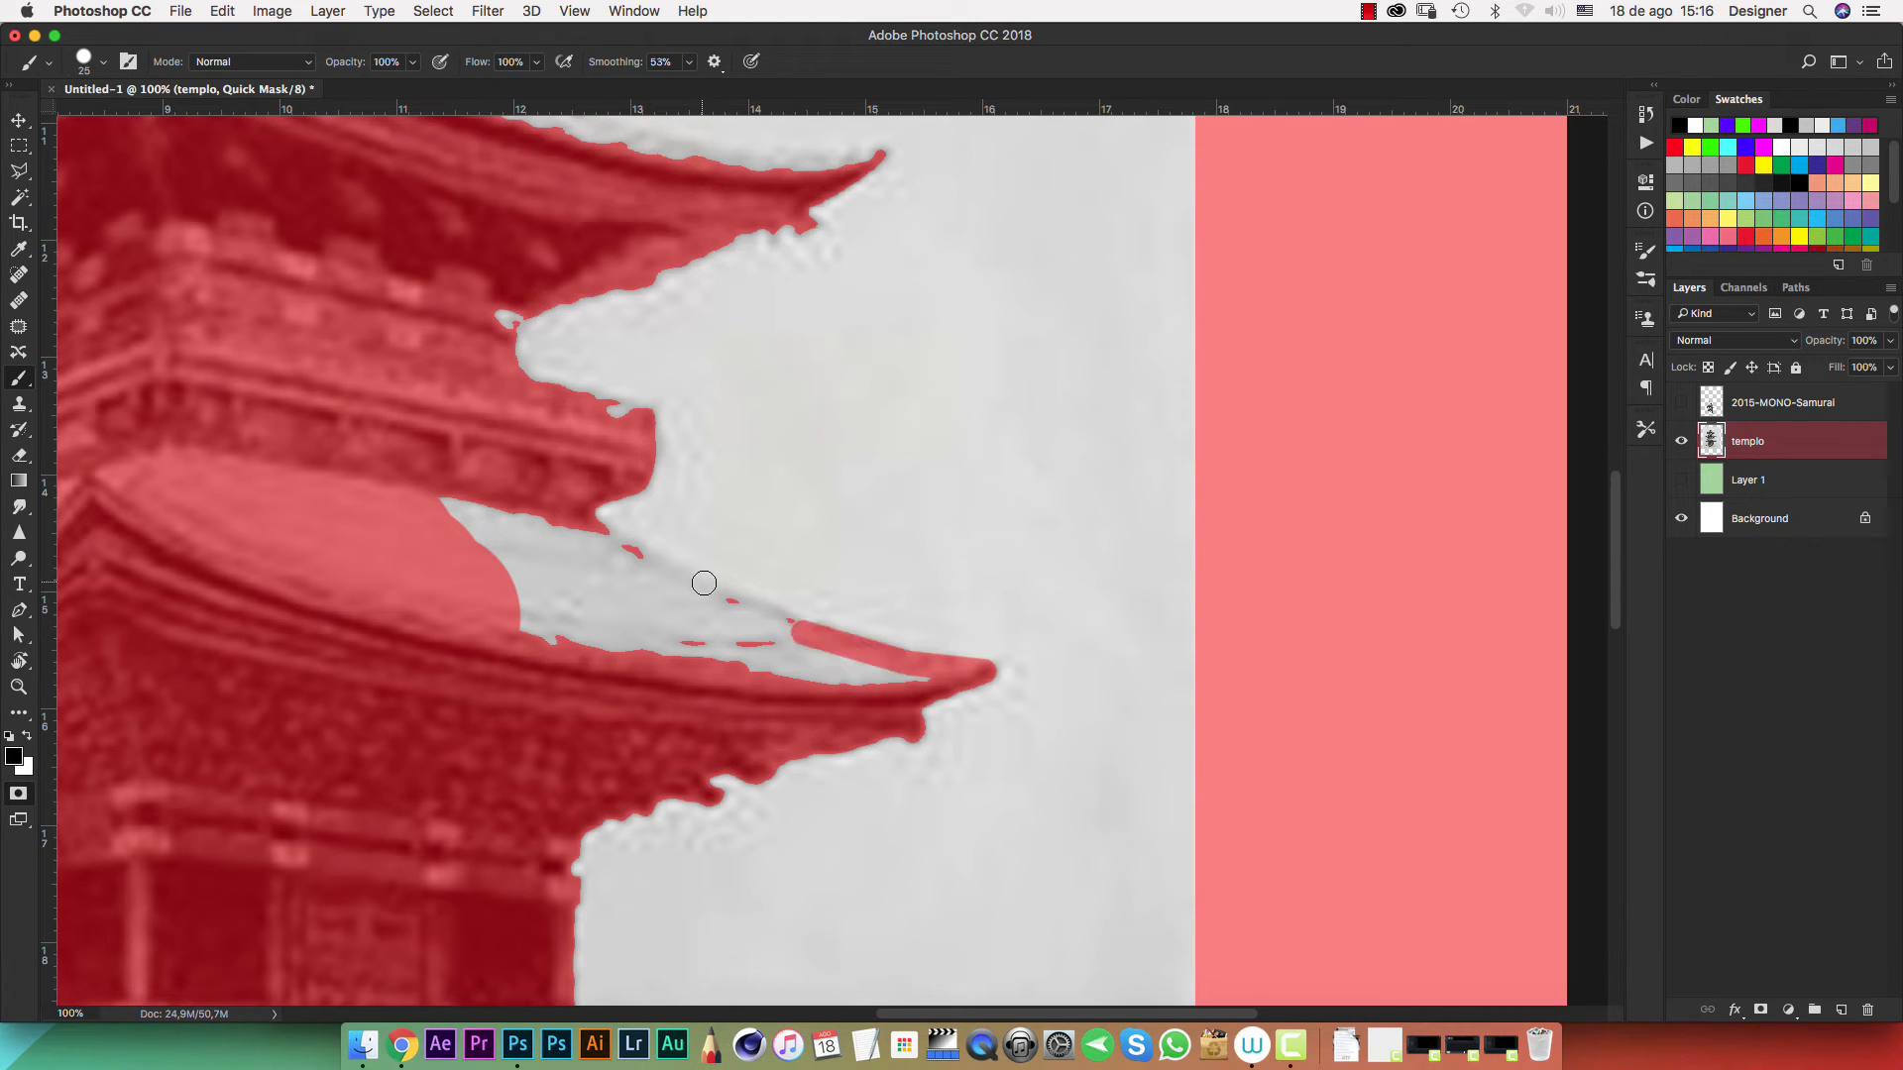
{"action": "left_click_drag", "start_coordinate": [699, 589], "coordinate": [582, 527]}
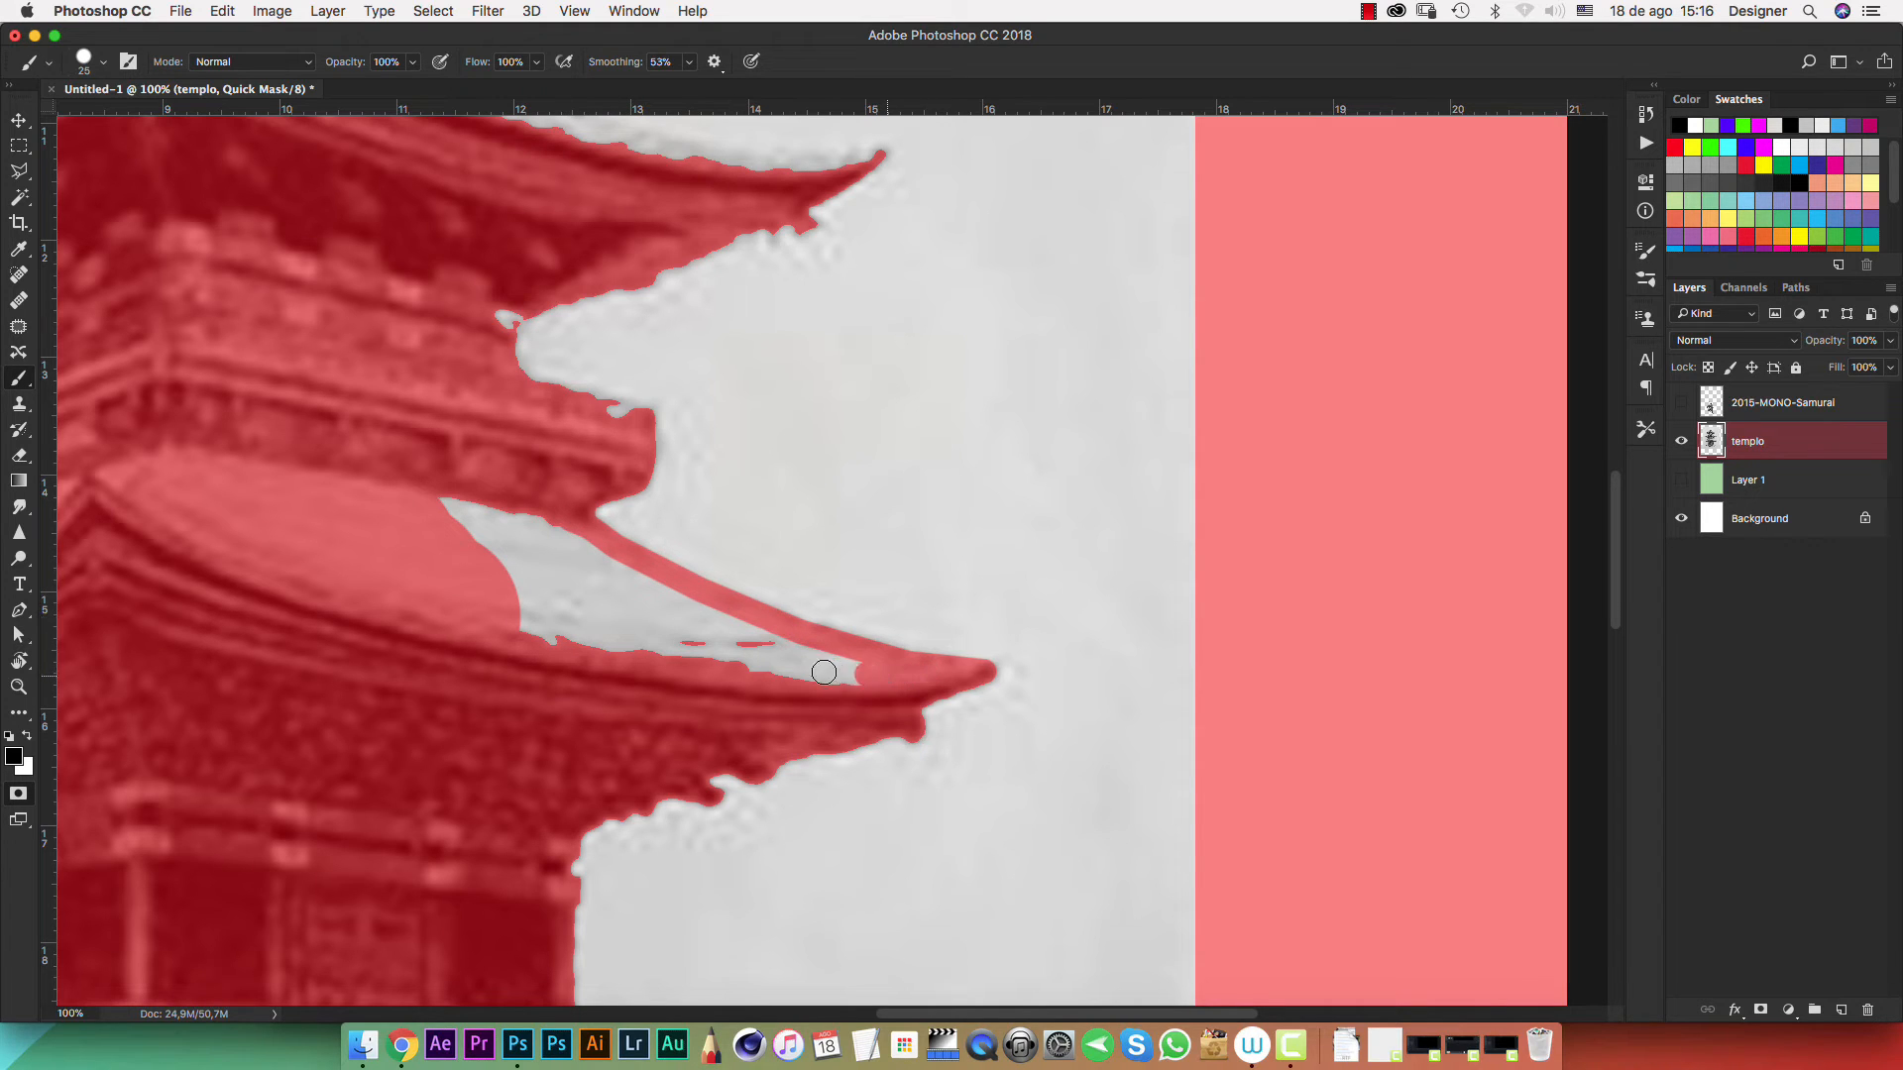
{"action": "mouse_move", "coordinate": [824, 672]}
{"action": "left_mouse_down"}
{"action": "mouse_move", "coordinate": [745, 667]}
{"action": "mouse_move", "coordinate": [784, 648]}
{"action": "mouse_move", "coordinate": [850, 674]}
{"action": "mouse_move", "coordinate": [530, 560]}
{"action": "mouse_move", "coordinate": [508, 517]}
{"action": "mouse_move", "coordinate": [707, 627]}
{"action": "mouse_move", "coordinate": [676, 667]}
{"action": "mouse_move", "coordinate": [484, 621]}
{"action": "mouse_move", "coordinate": [542, 569]}
{"action": "mouse_move", "coordinate": [470, 526]}
{"action": "left_mouse_up"}
Leave Quick Mask mode to turn the painted mask back into a selection around the temple
{"action": "scroll", "coordinate": [501, 460], "scroll_direction": "up", "scroll_amount": 3}
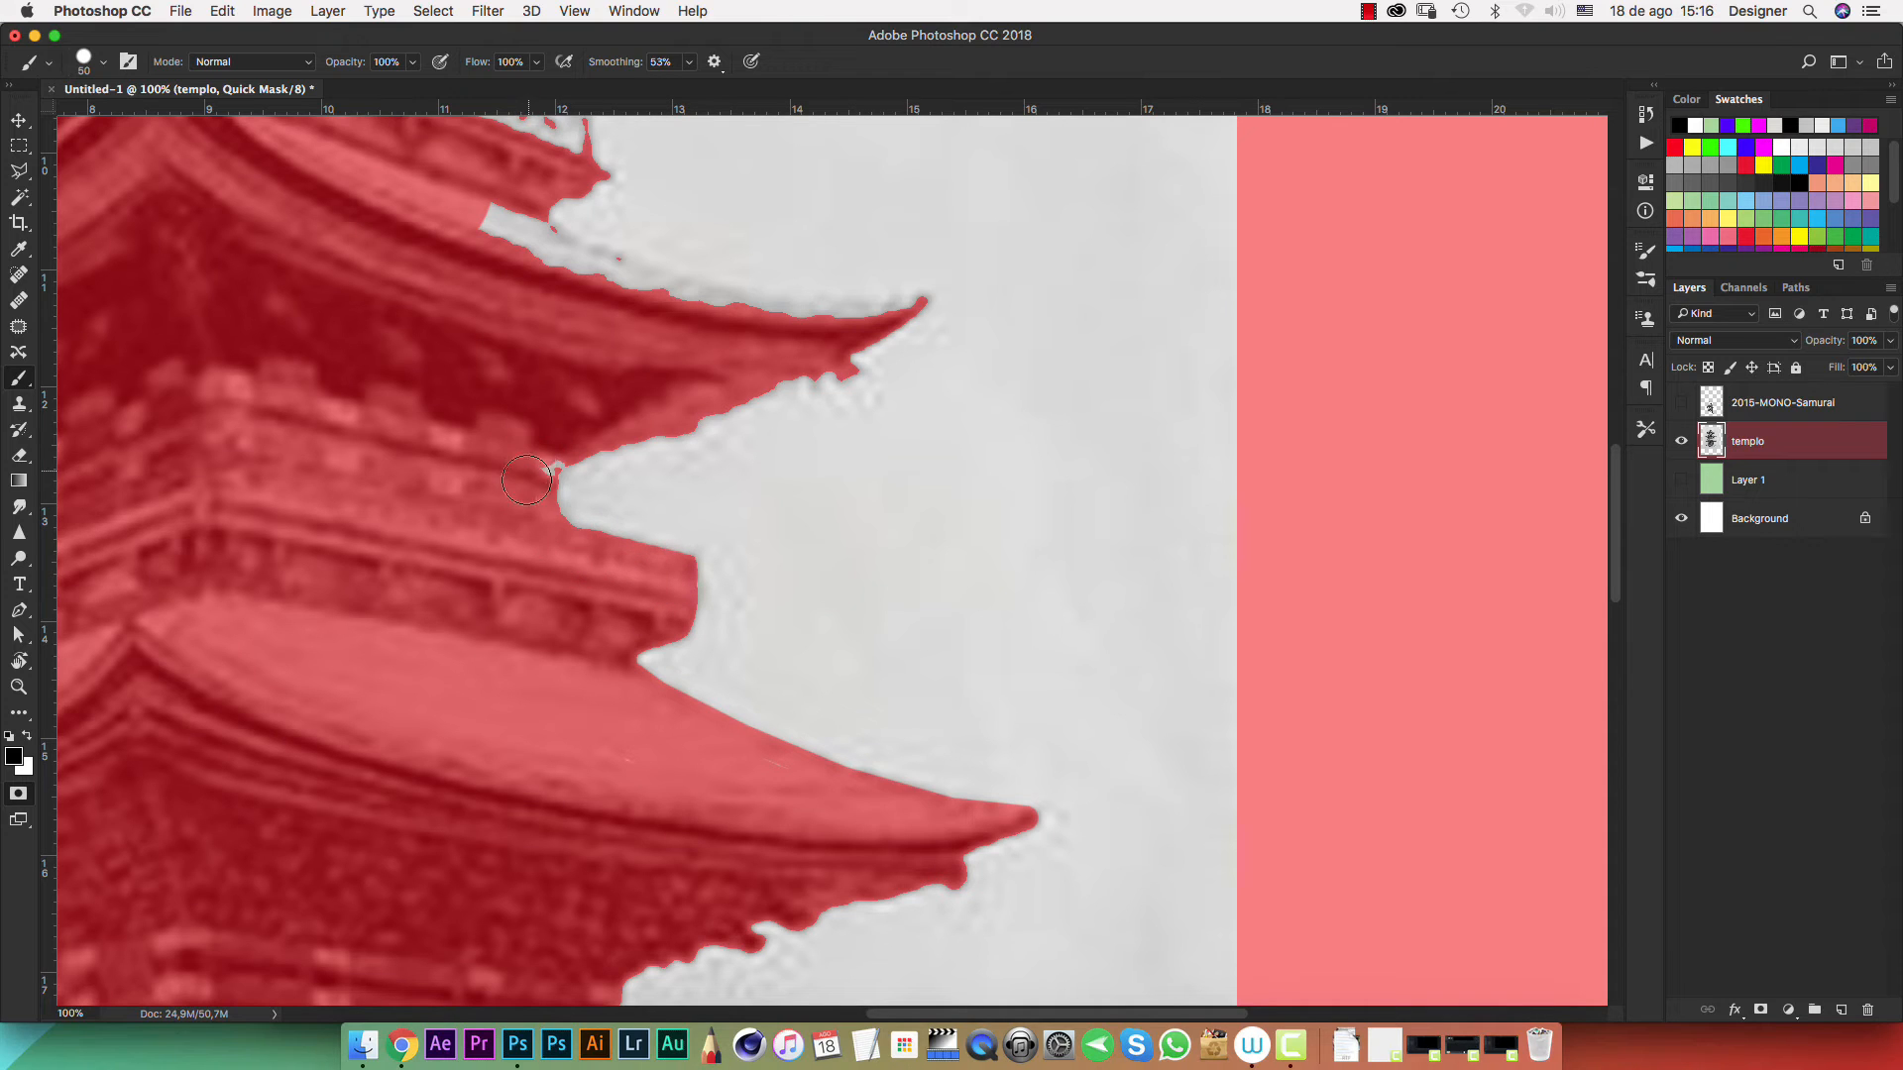
{"action": "scroll", "coordinate": [594, 441], "scroll_direction": "up", "scroll_amount": 2}
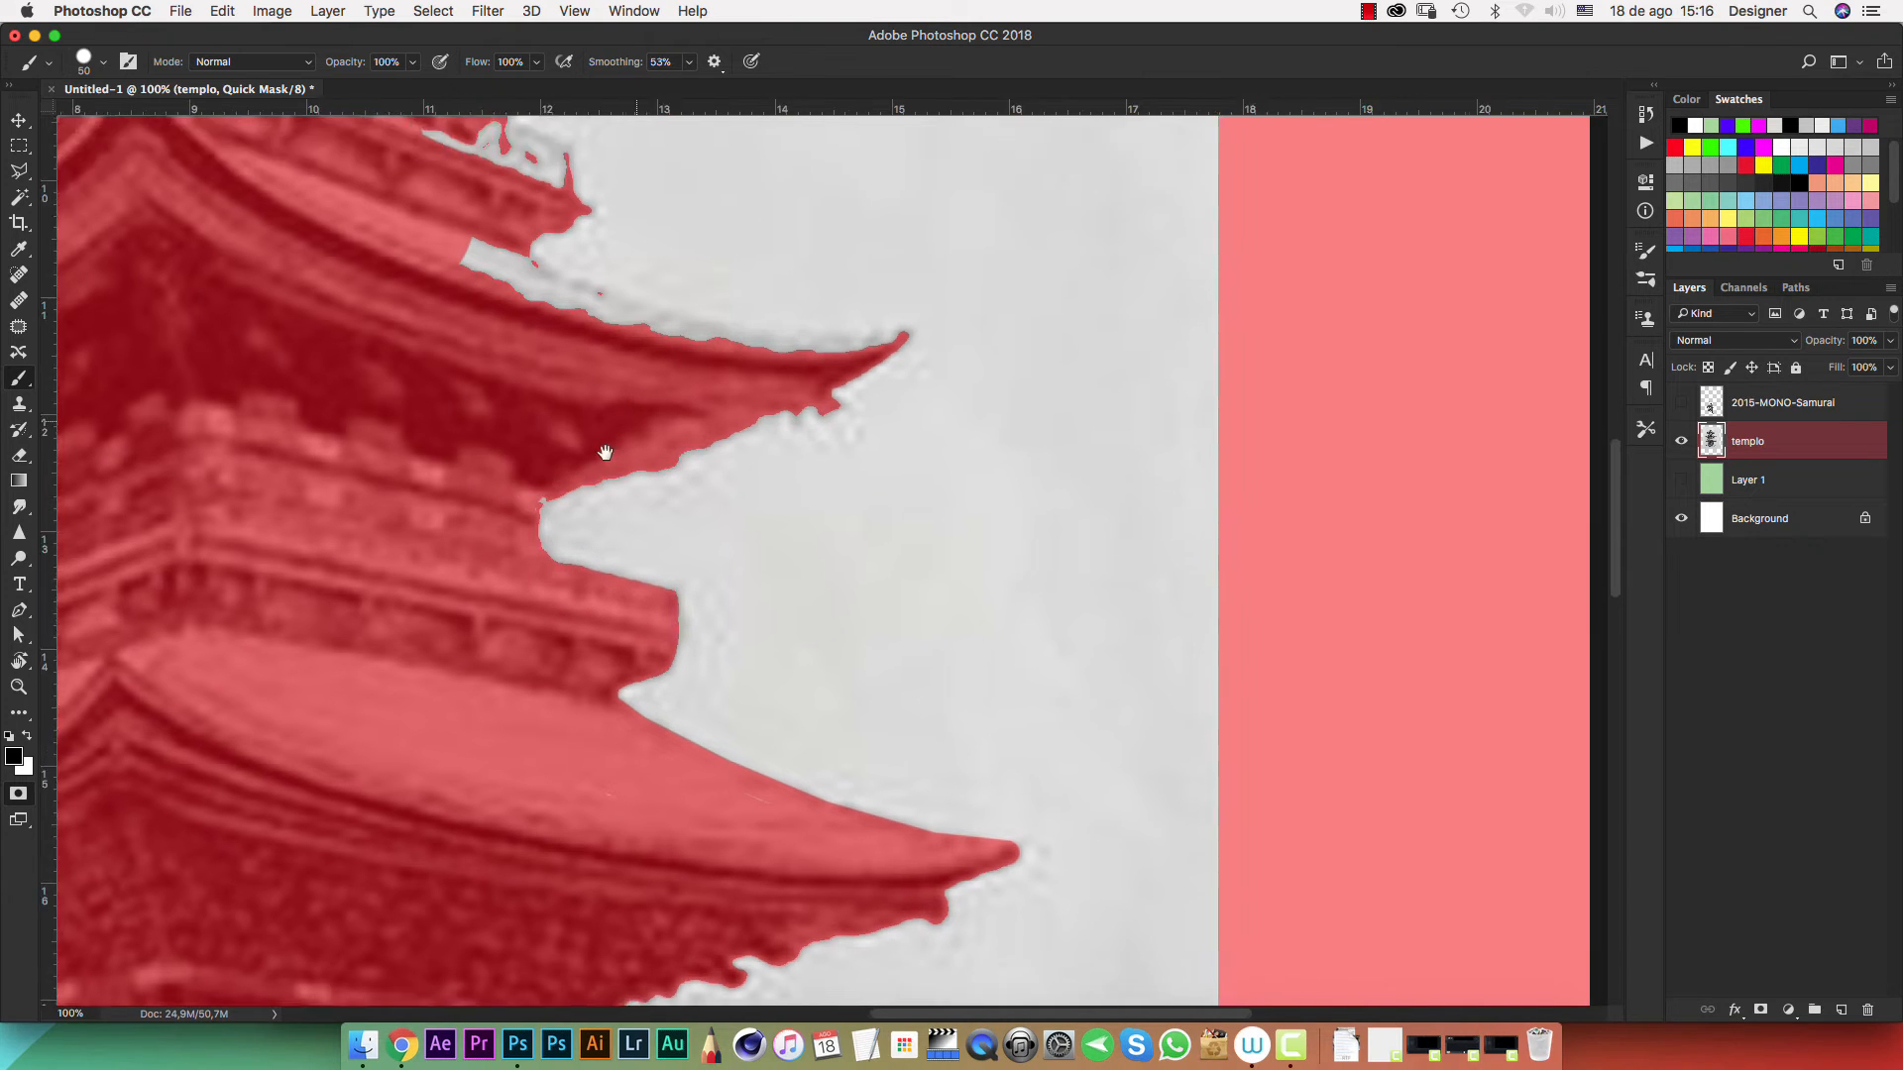
{"action": "key", "text": "q"}
{"action": "scroll", "coordinate": [607, 425], "scroll_direction": "down", "scroll_amount": 4}
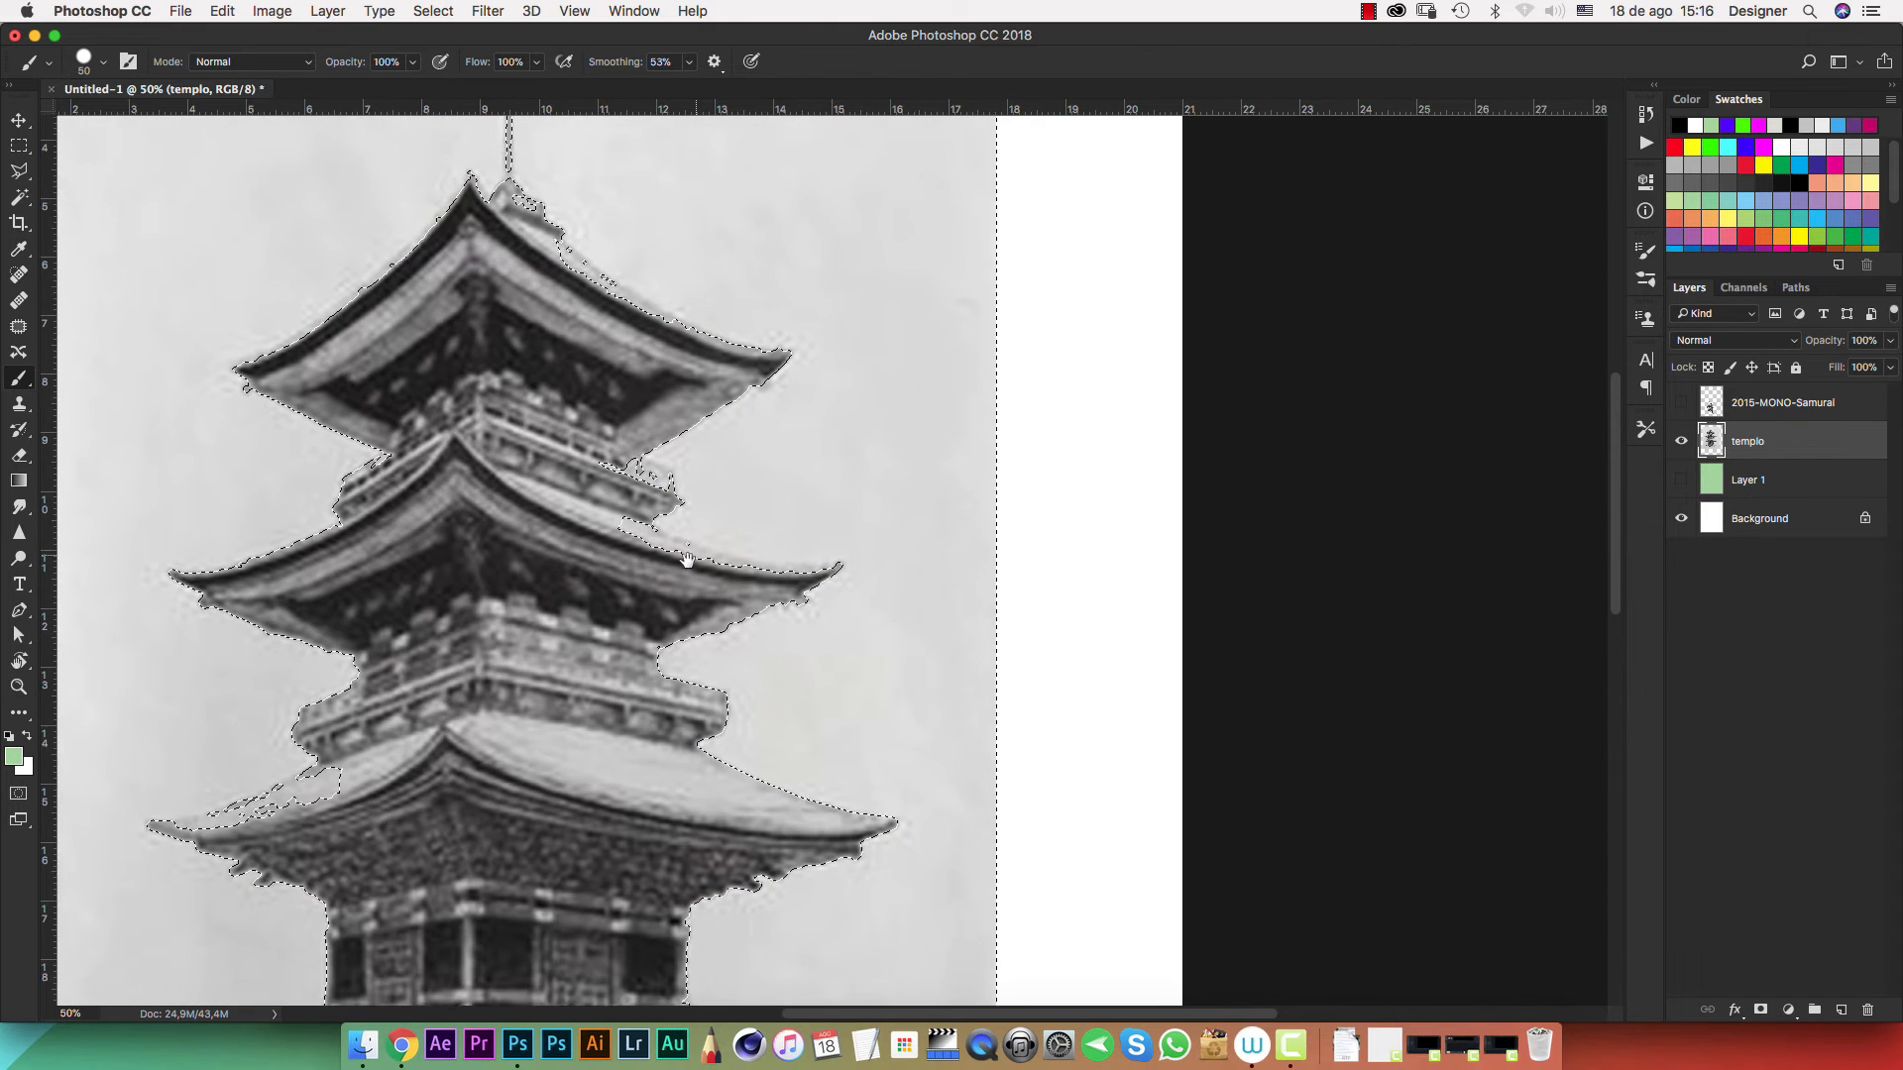
Try to add the pale strip along the middle roof's right slope to the selection with the Magic Wand
{"action": "left_click_drag", "start_coordinate": [687, 560], "coordinate": [681, 596]}
{"action": "key", "text": "w"}
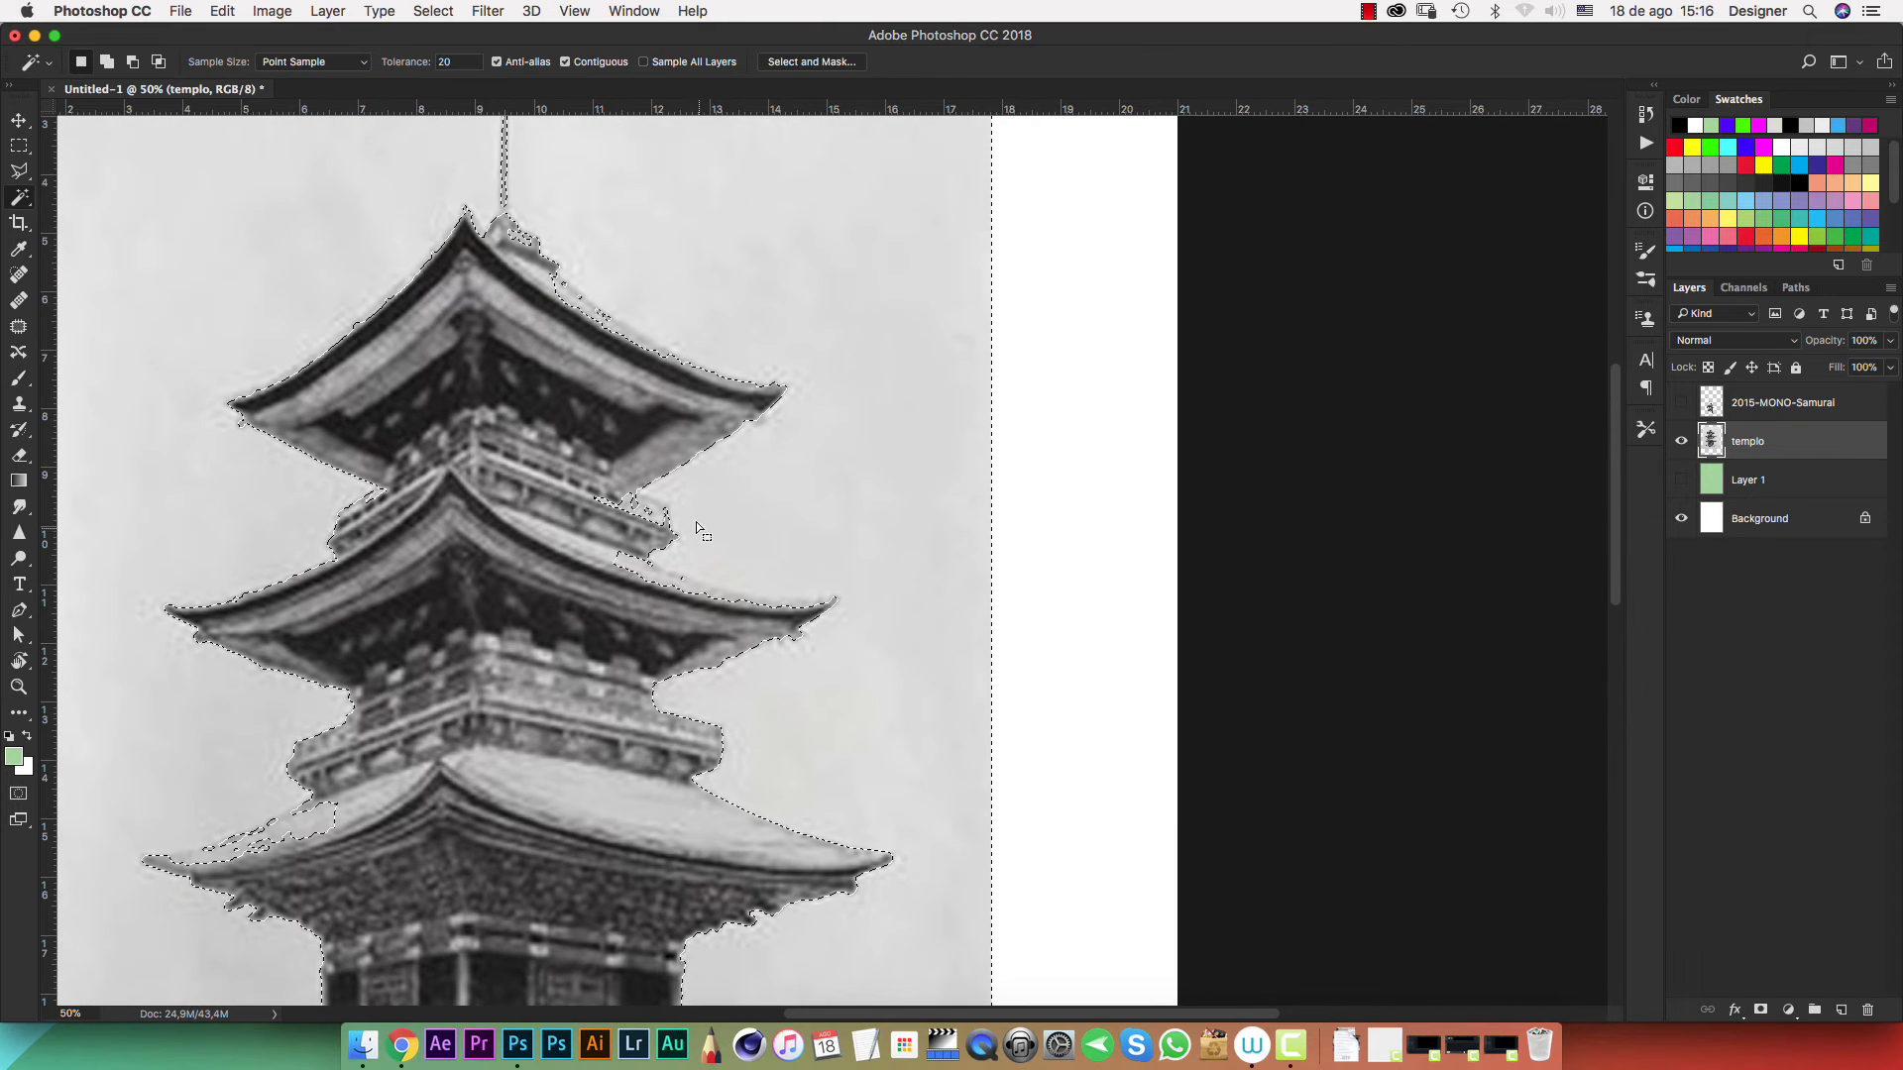
{"action": "key", "text": "super+plus"}
{"action": "key", "text": "super+plus"}
{"action": "key", "text": "super+plus"}
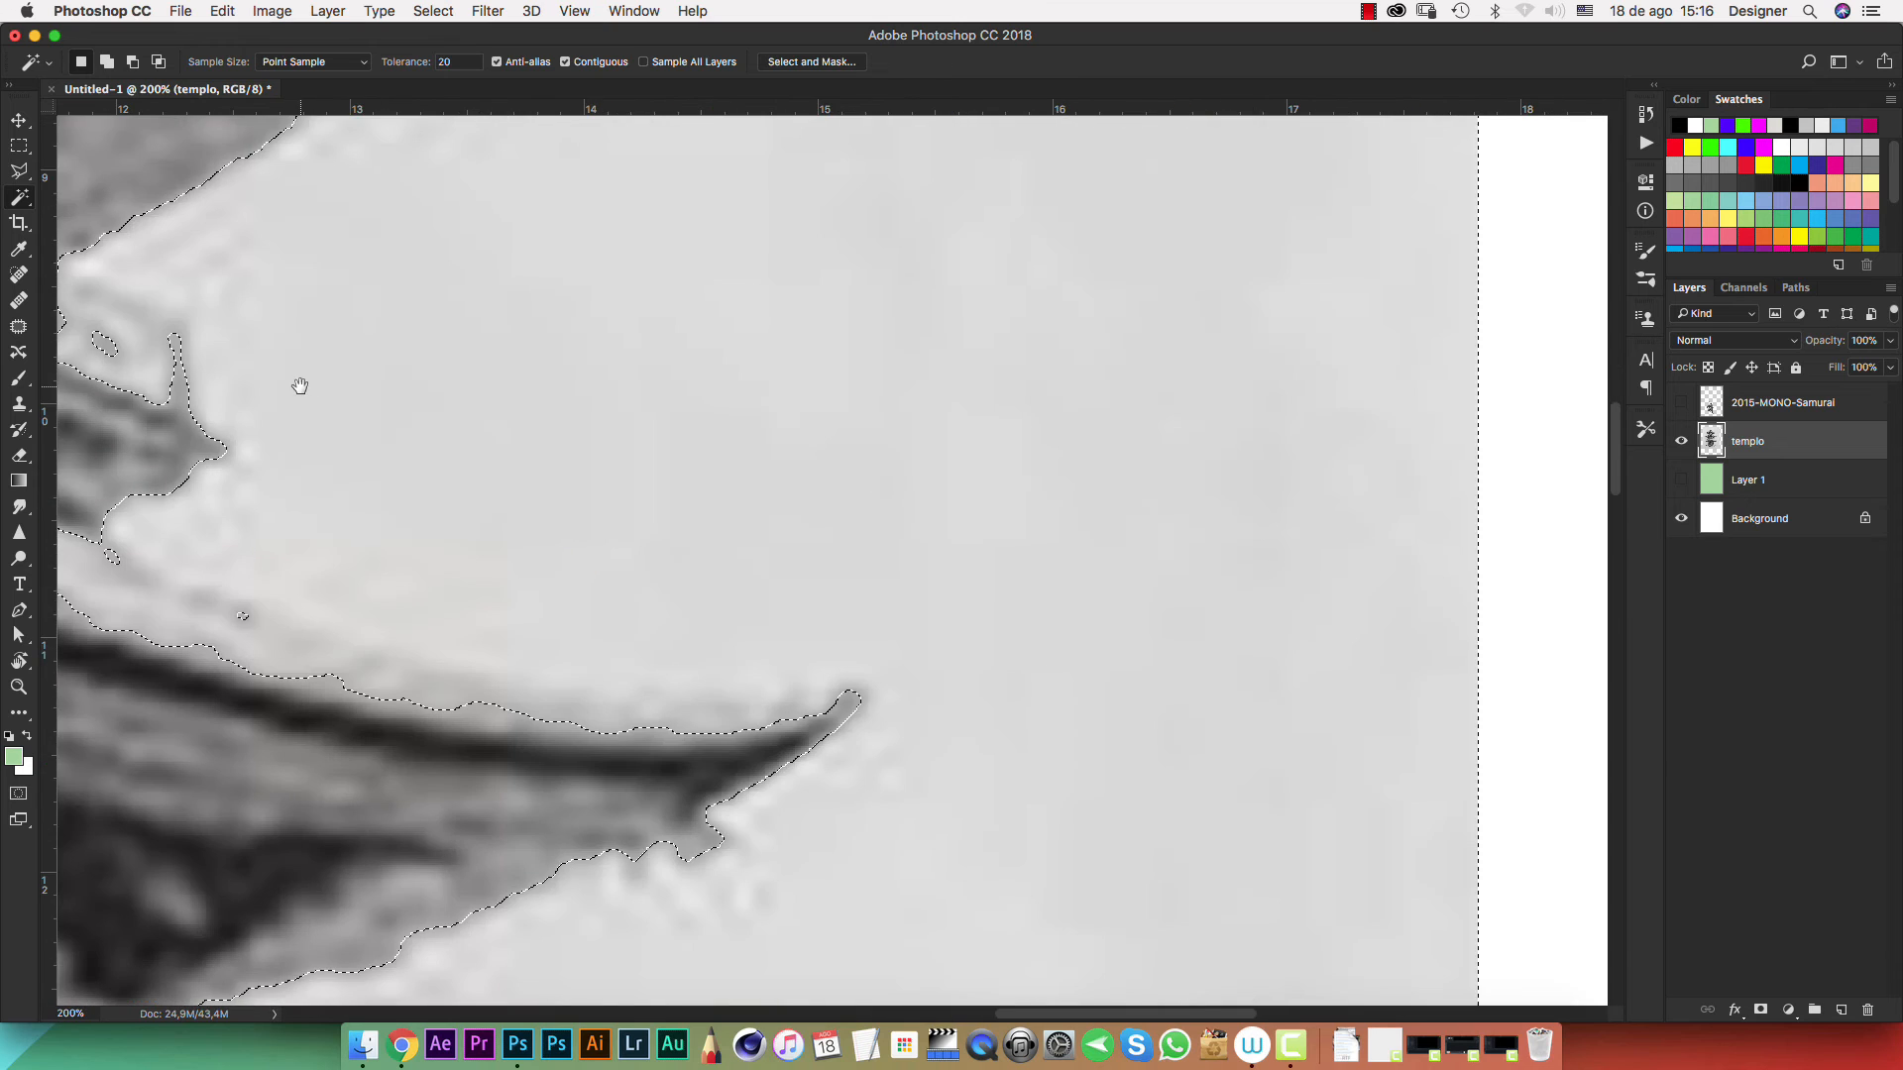
{"action": "left_click_drag", "start_coordinate": [939, 489], "coordinate": [1279, 426]}
{"action": "left_click_drag", "start_coordinate": [823, 476], "coordinate": [960, 612]}
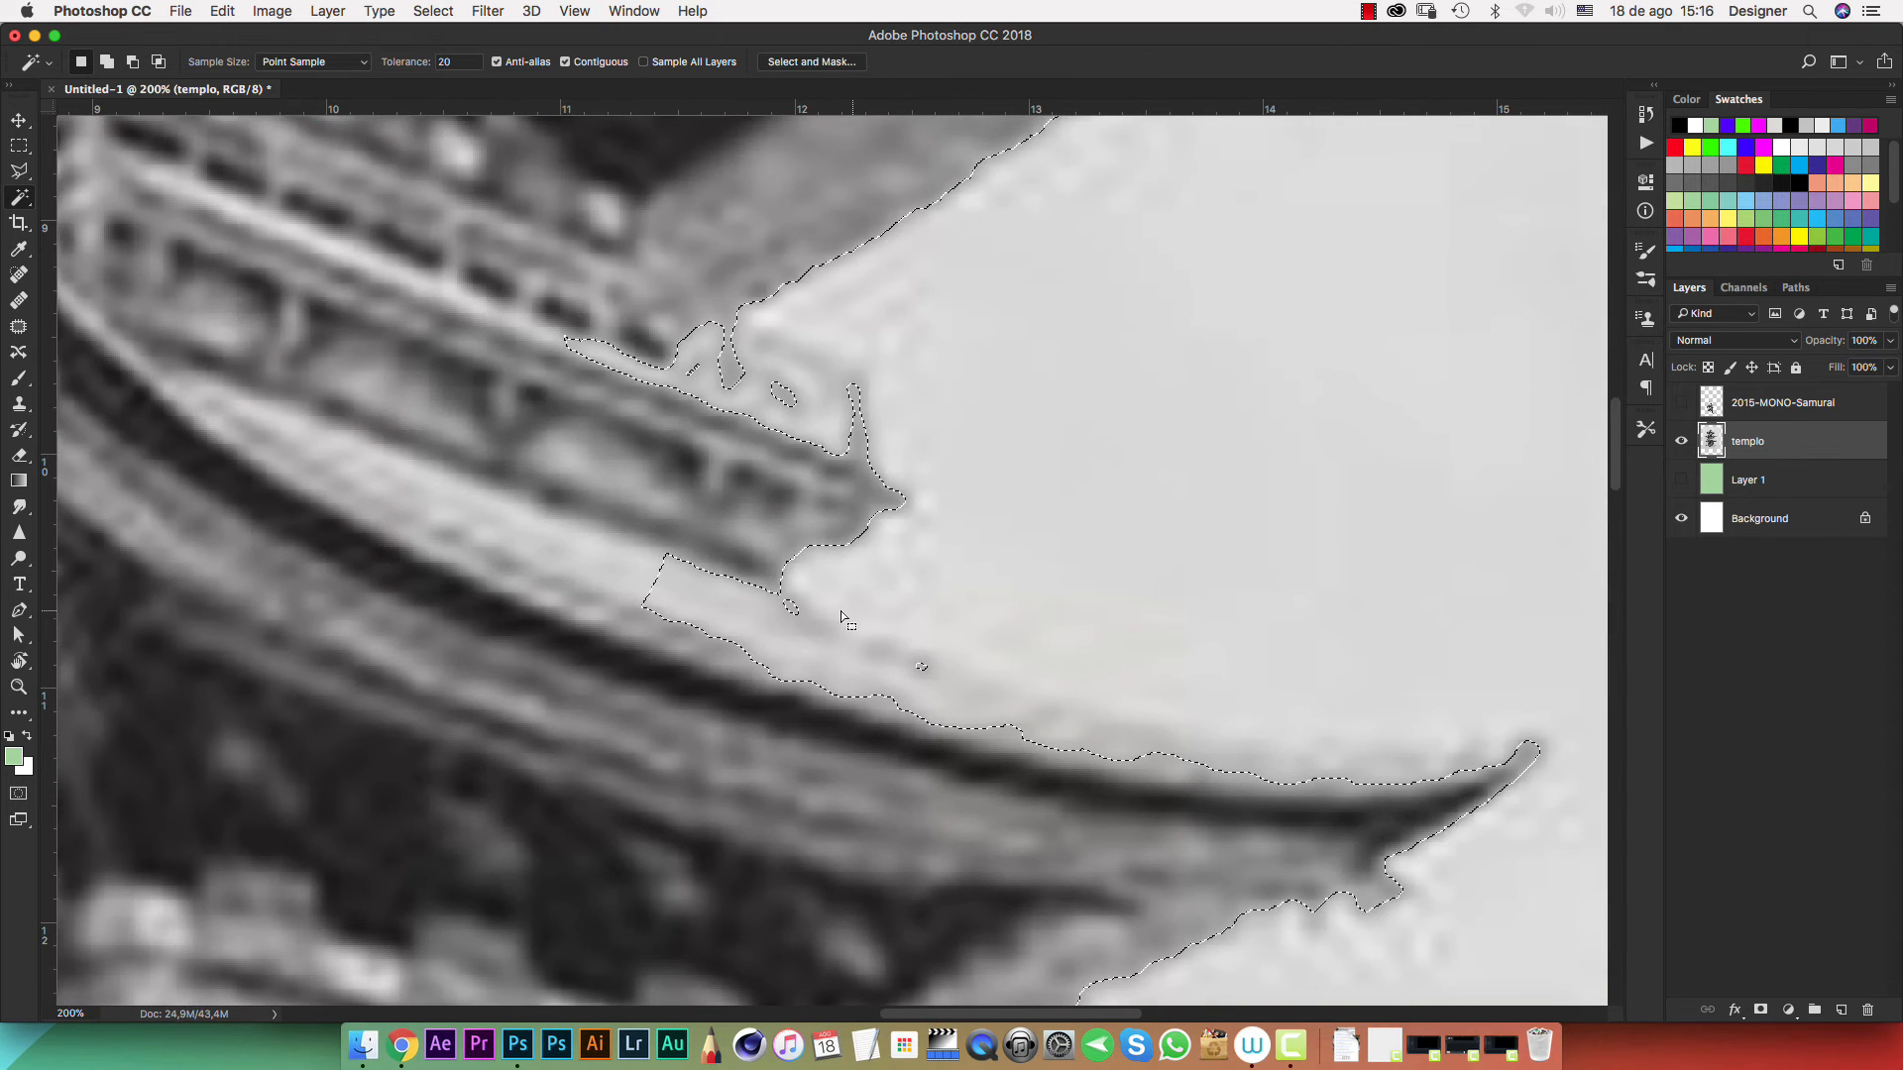
{"action": "left_click", "coordinate": [779, 630], "text": "shift"}
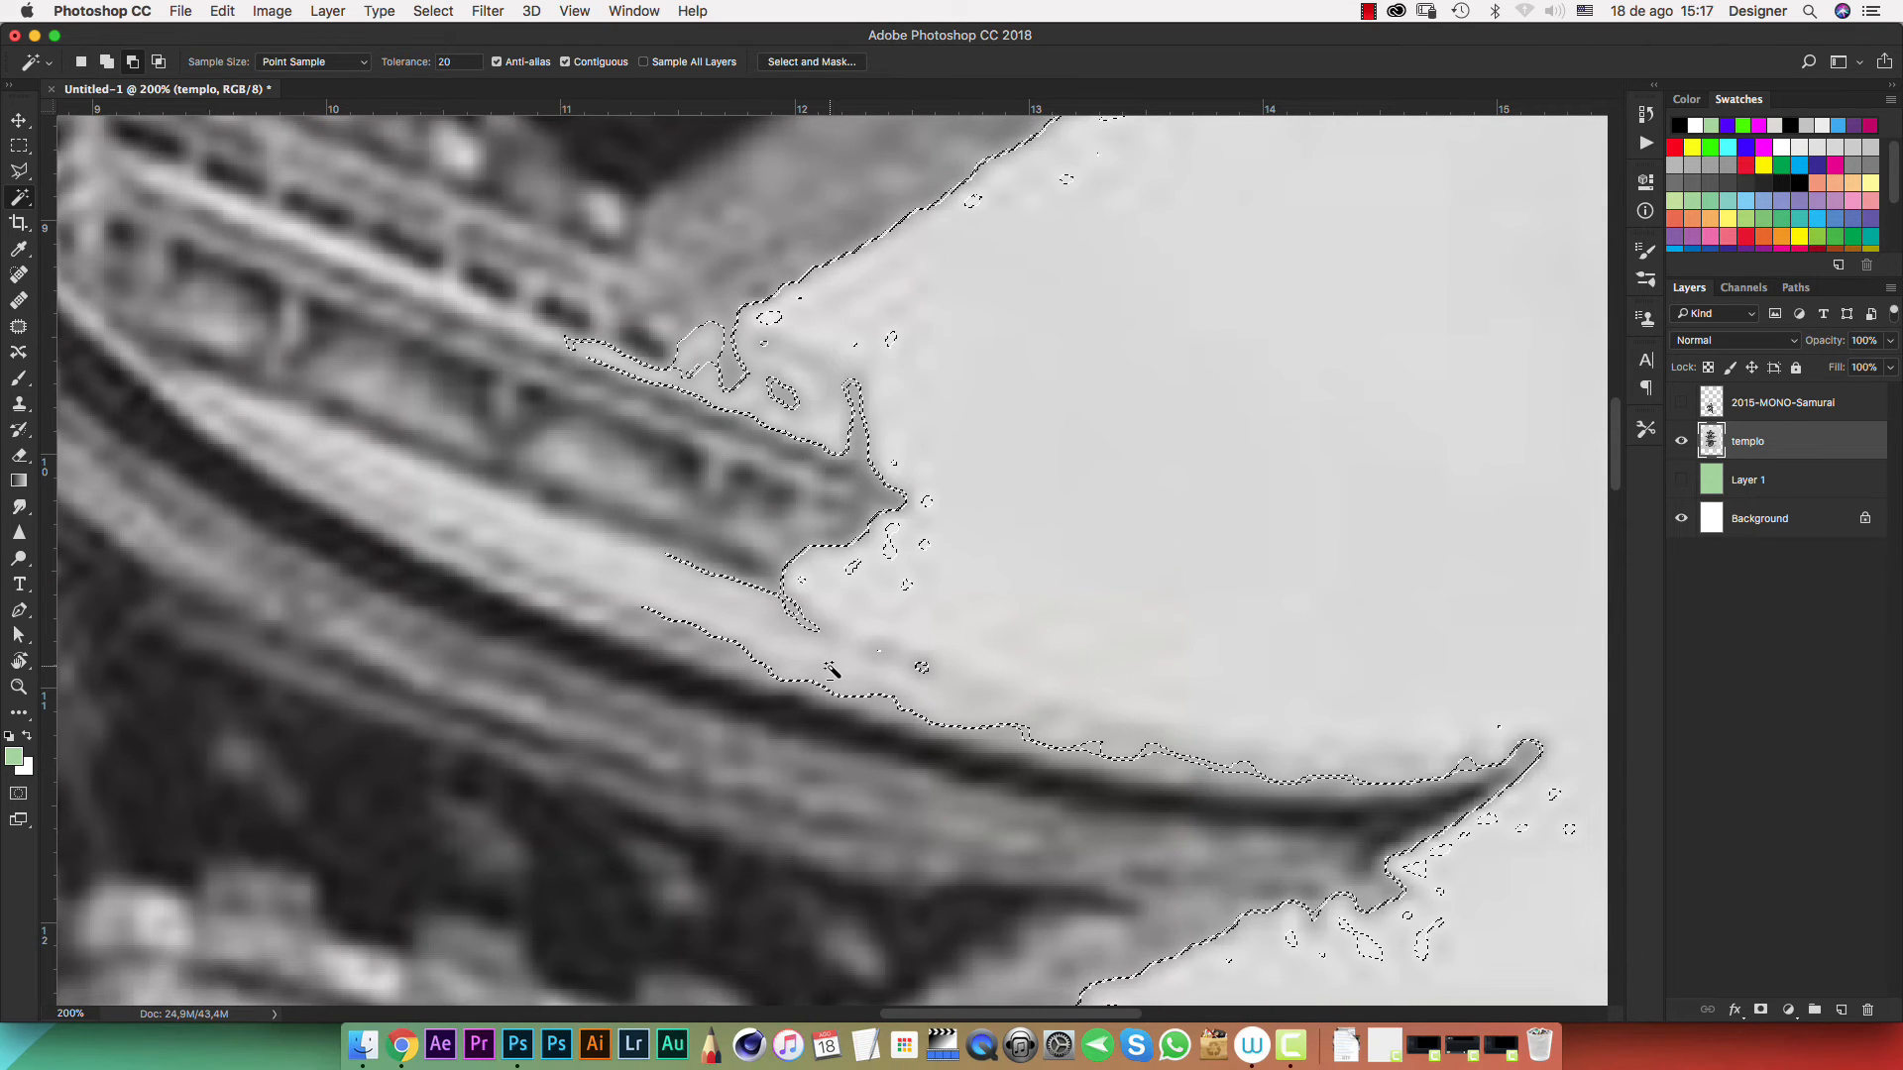
Try to reselect the temple's backdrop with the Magic Wand at tolerance 20 and check the selection as a quick mask
{"action": "key", "text": "super+d"}
{"action": "key", "text": "super+minus"}
{"action": "key", "text": "super+minus"}
{"action": "left_click", "coordinate": [890, 508]}
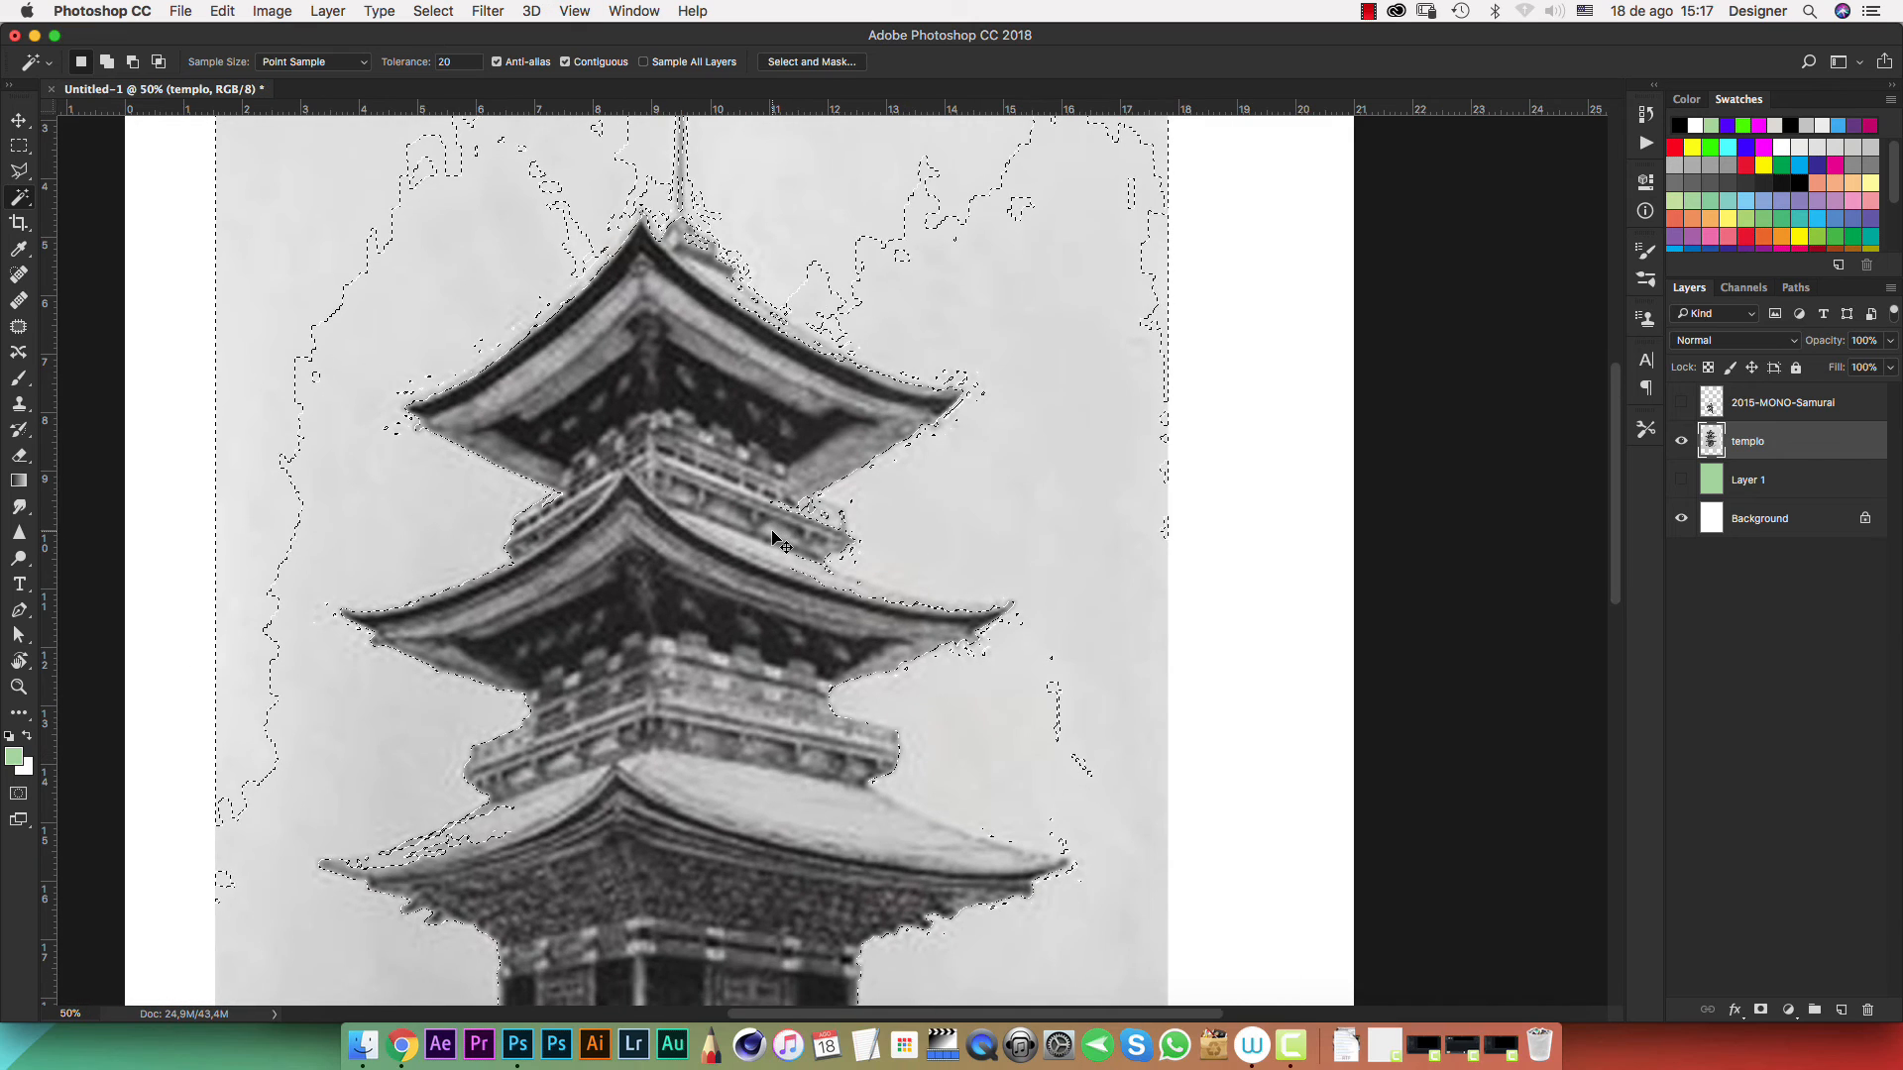
{"action": "scroll", "coordinate": [921, 699], "scroll_direction": "down", "scroll_amount": 5}
{"action": "key", "text": "q"}
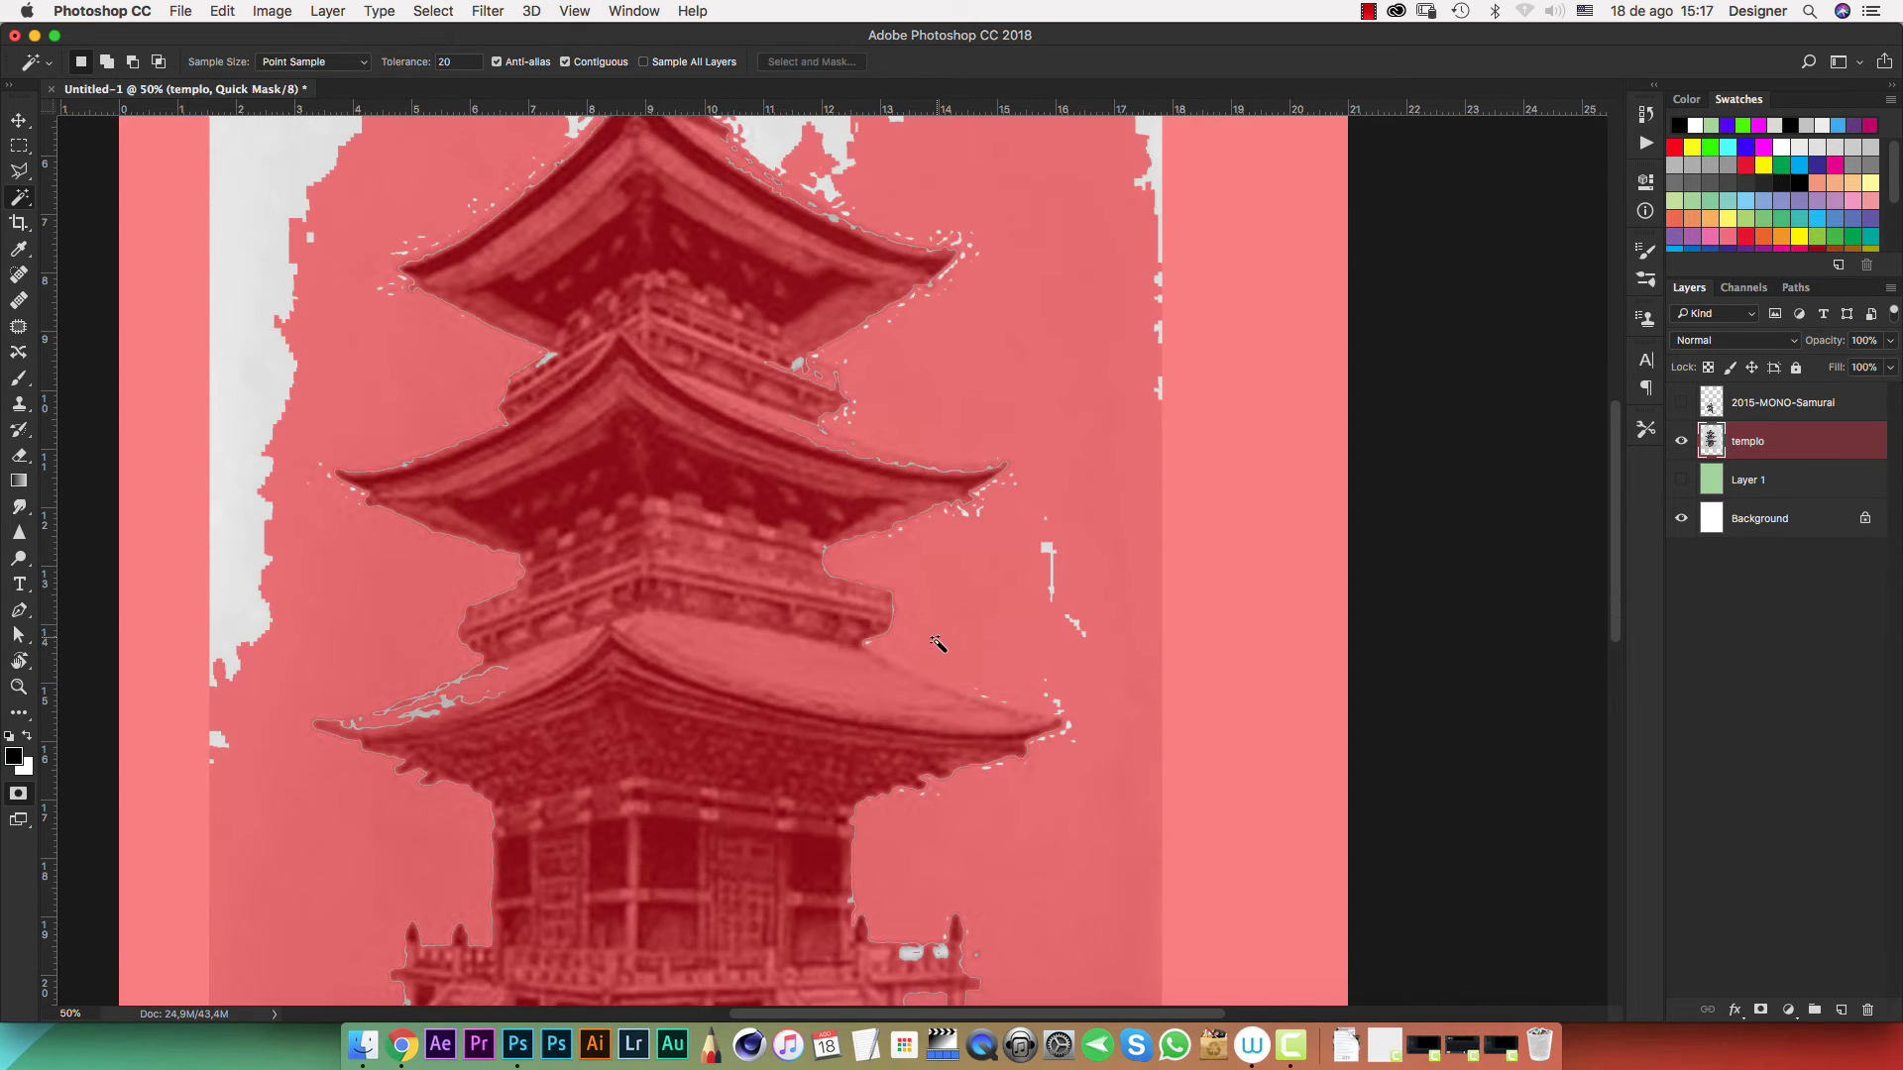
{"action": "key", "text": "q"}
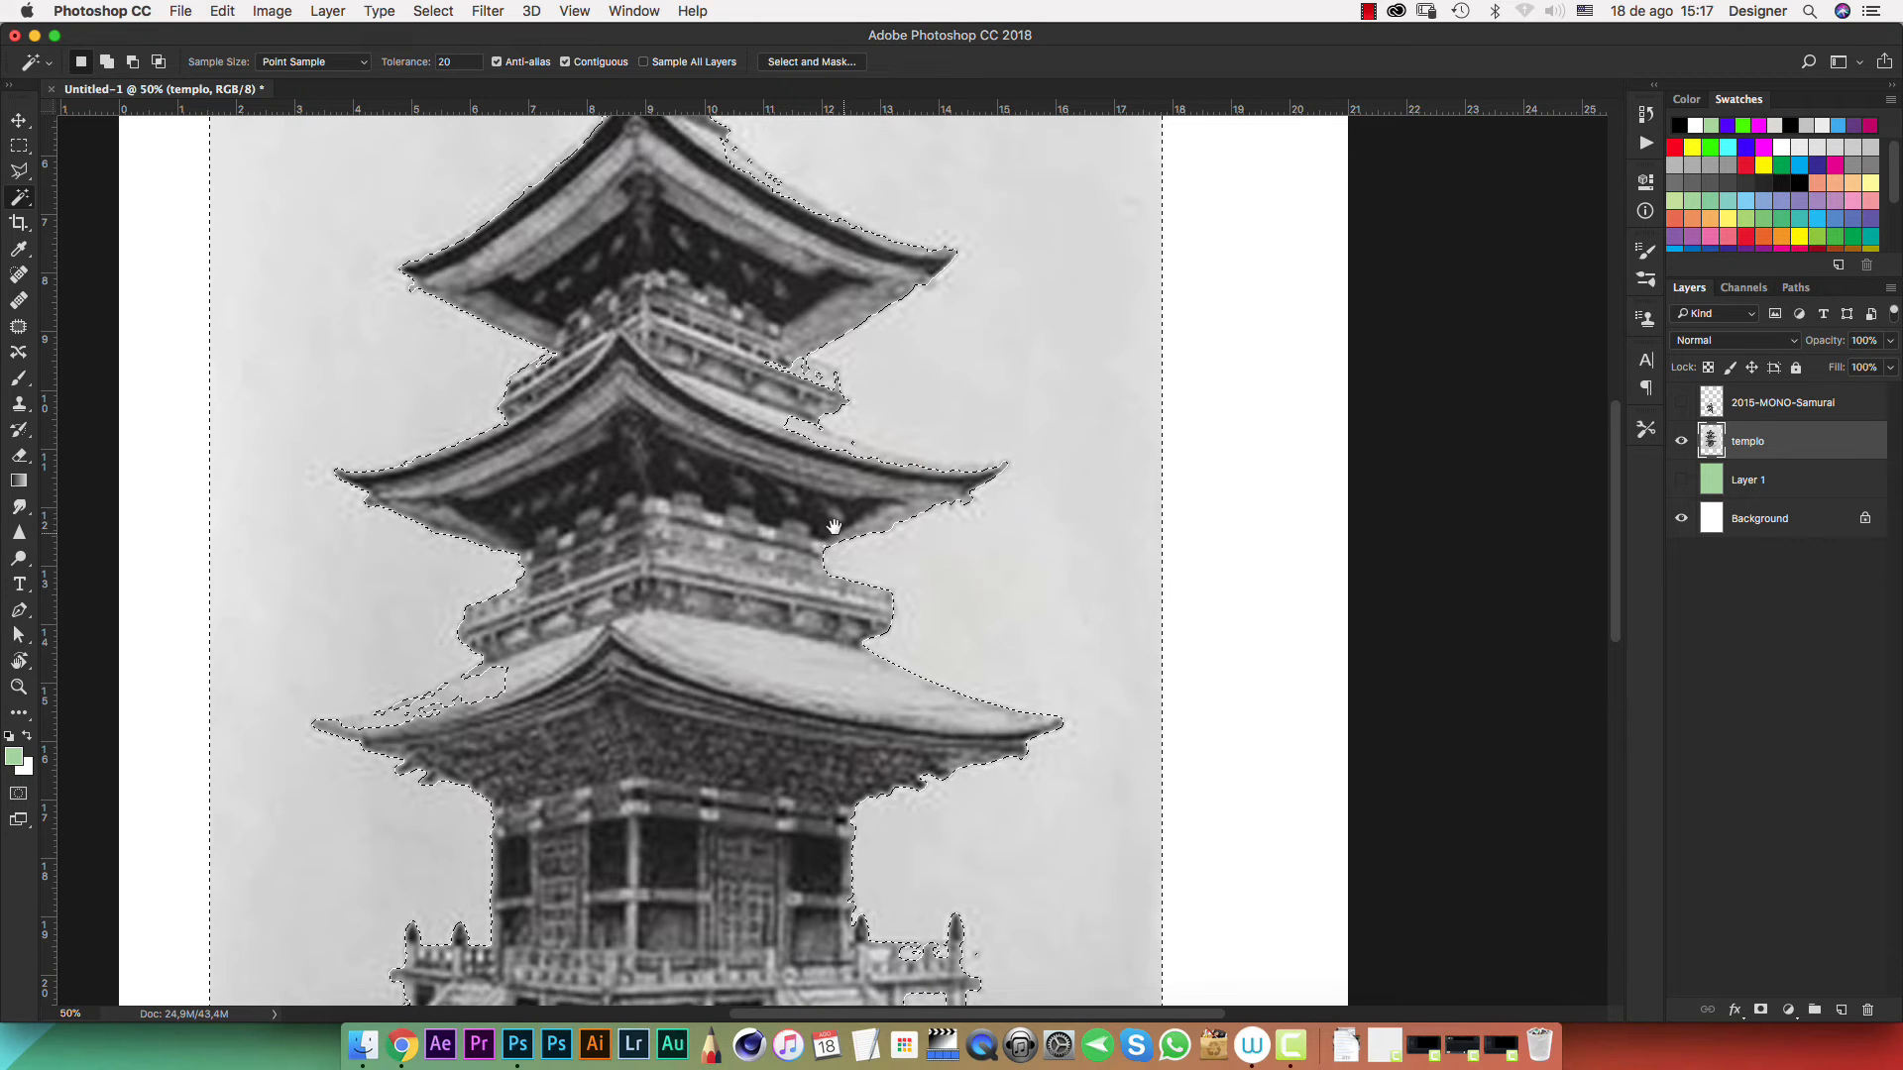
Enter Quick Mask mode and paint black with a 50 px brush over the gap along the middle roof's right slope
{"action": "key", "text": "q"}
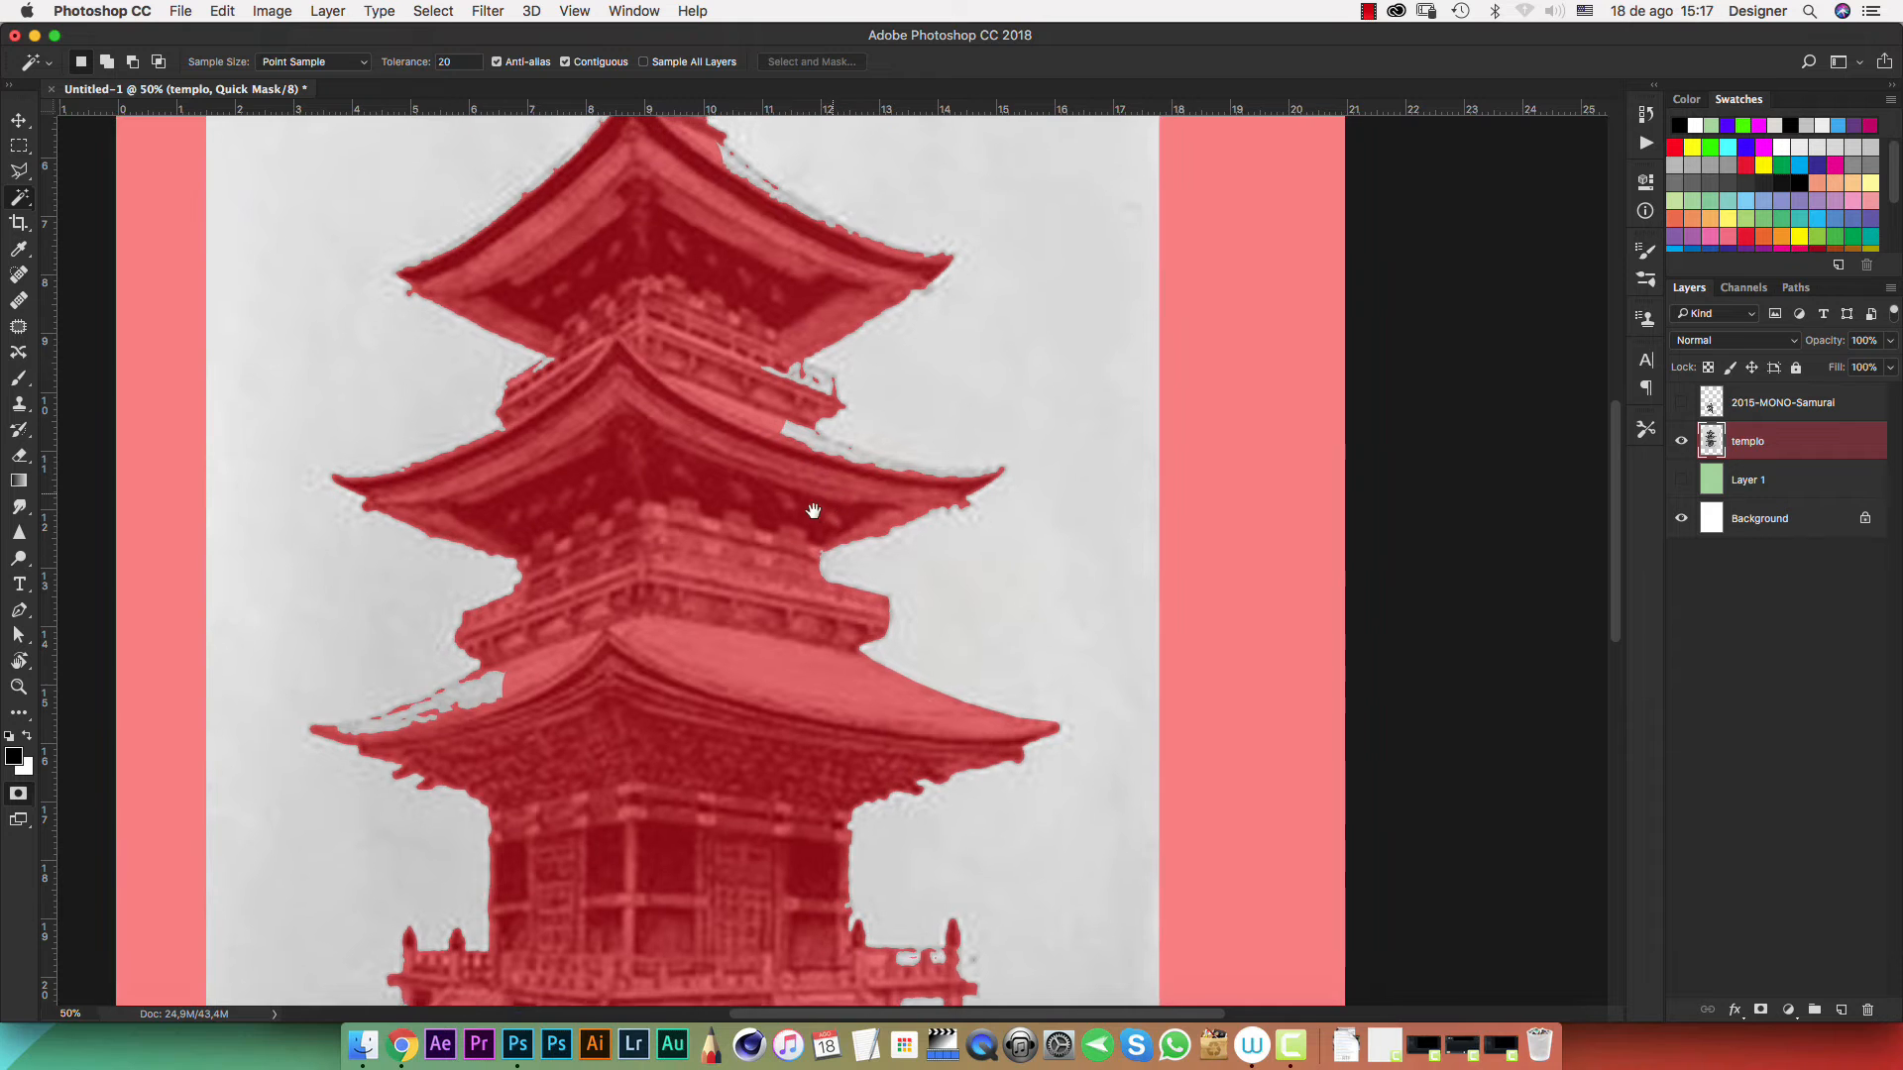
{"action": "scroll", "coordinate": [806, 509], "scroll_direction": "right", "scroll_amount": 2}
{"action": "key", "text": "super+plus"}
{"action": "key", "text": "super+plus"}
{"action": "key", "text": "super+plus"}
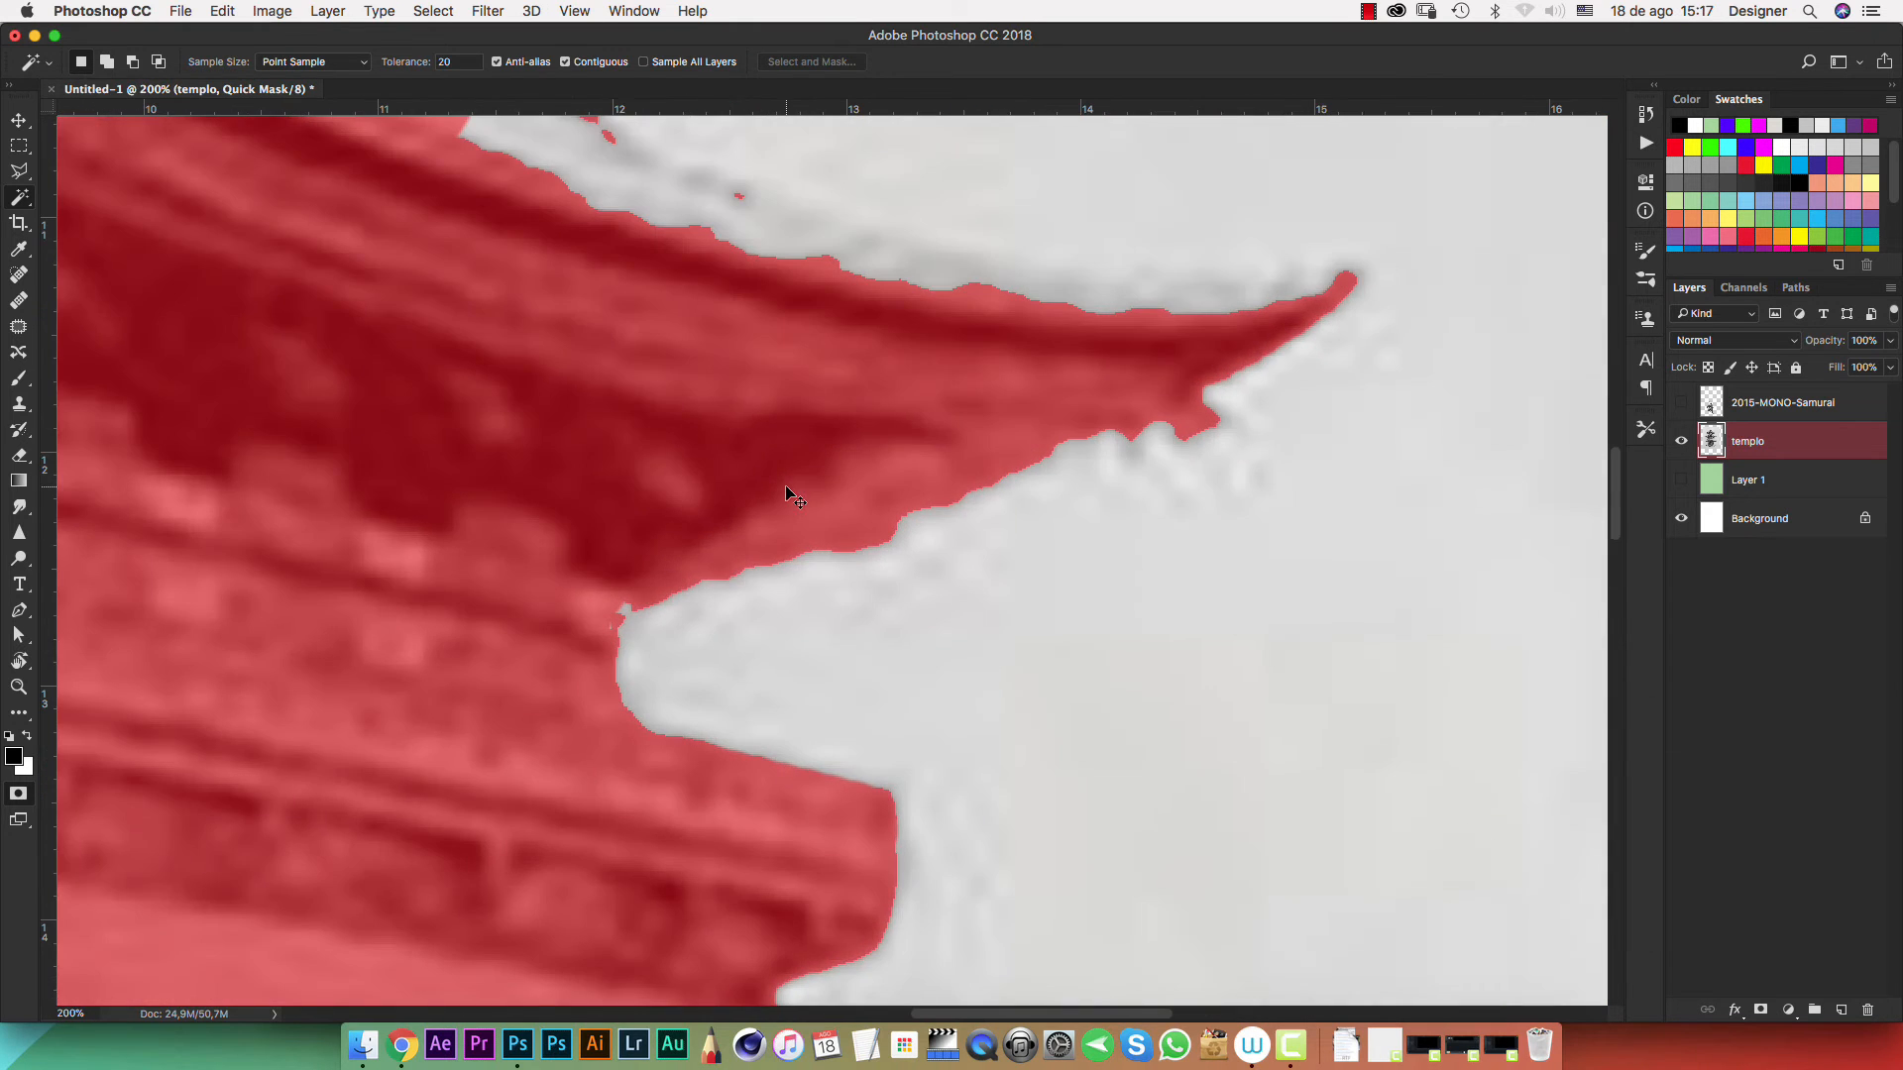
{"action": "left_click_drag", "start_coordinate": [867, 592], "coordinate": [889, 727]}
{"action": "key", "text": "b"}
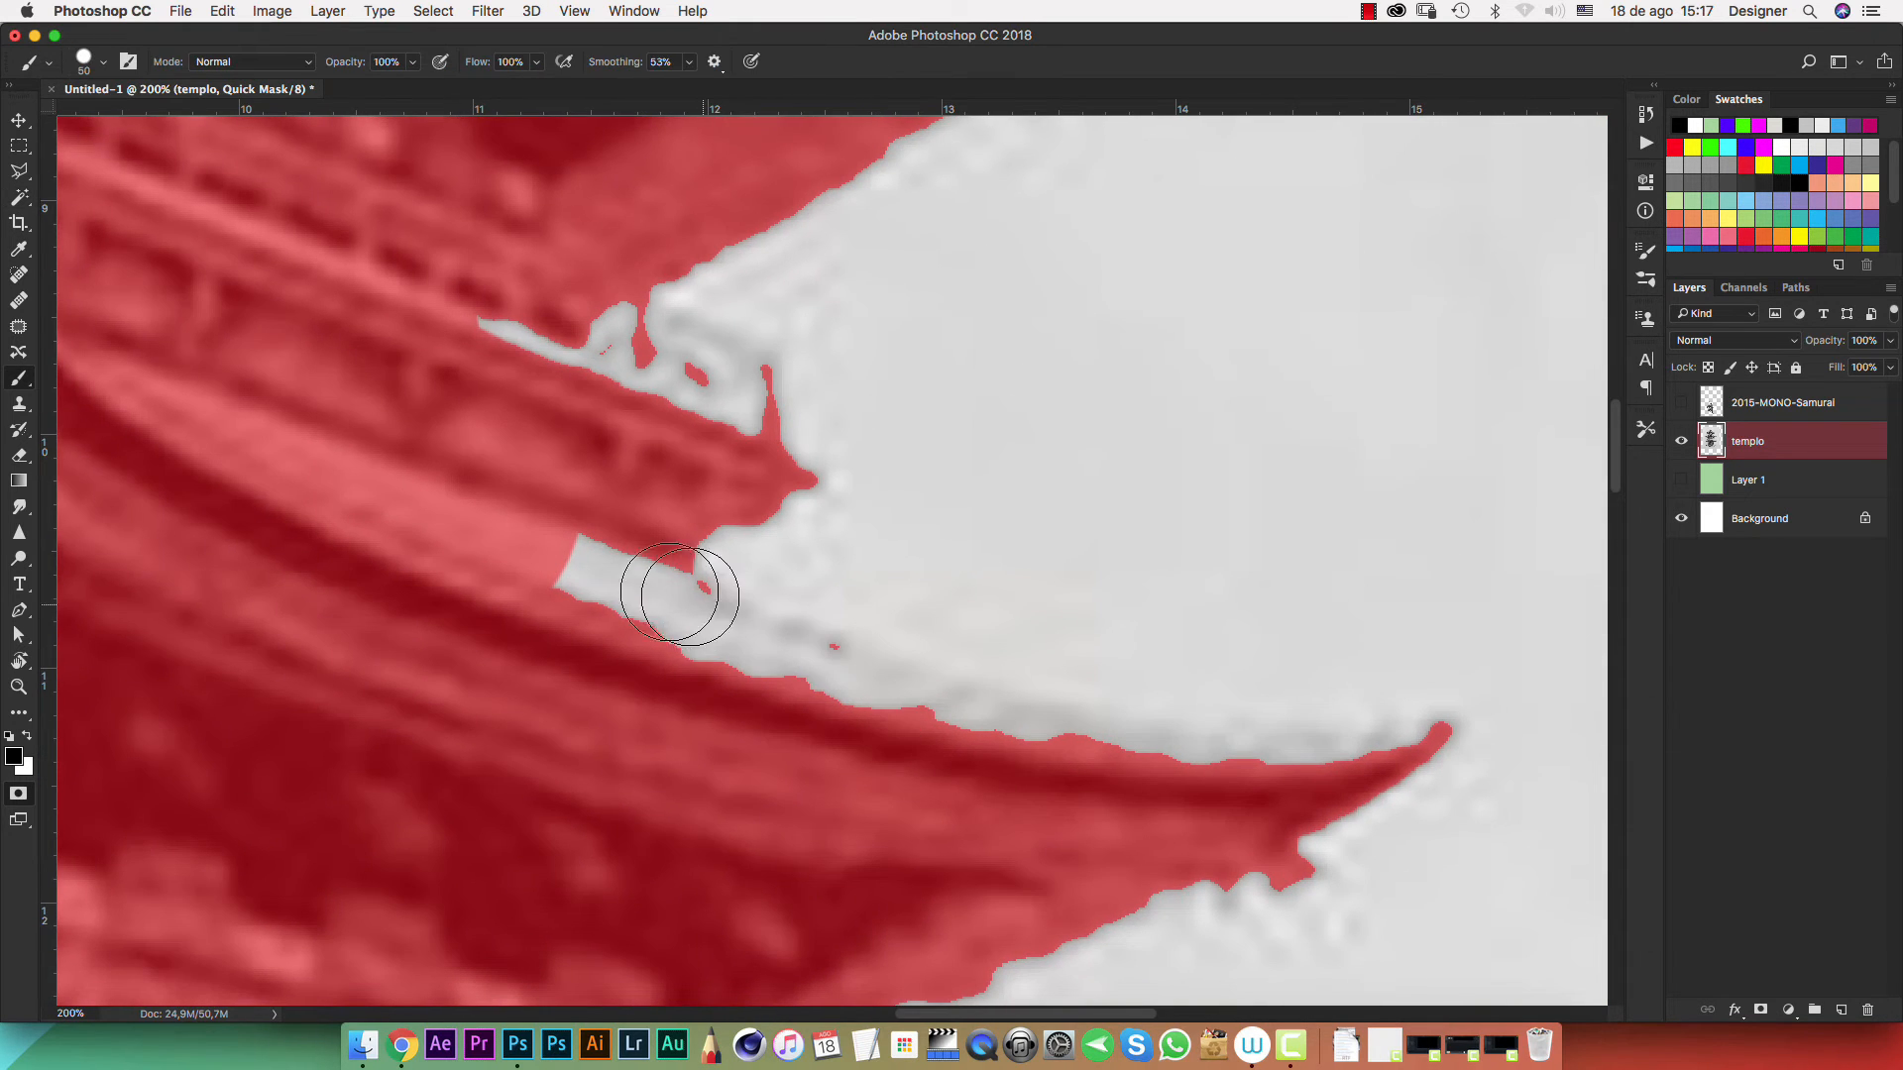
{"action": "left_click_drag", "start_coordinate": [637, 588], "coordinate": [1031, 741]}
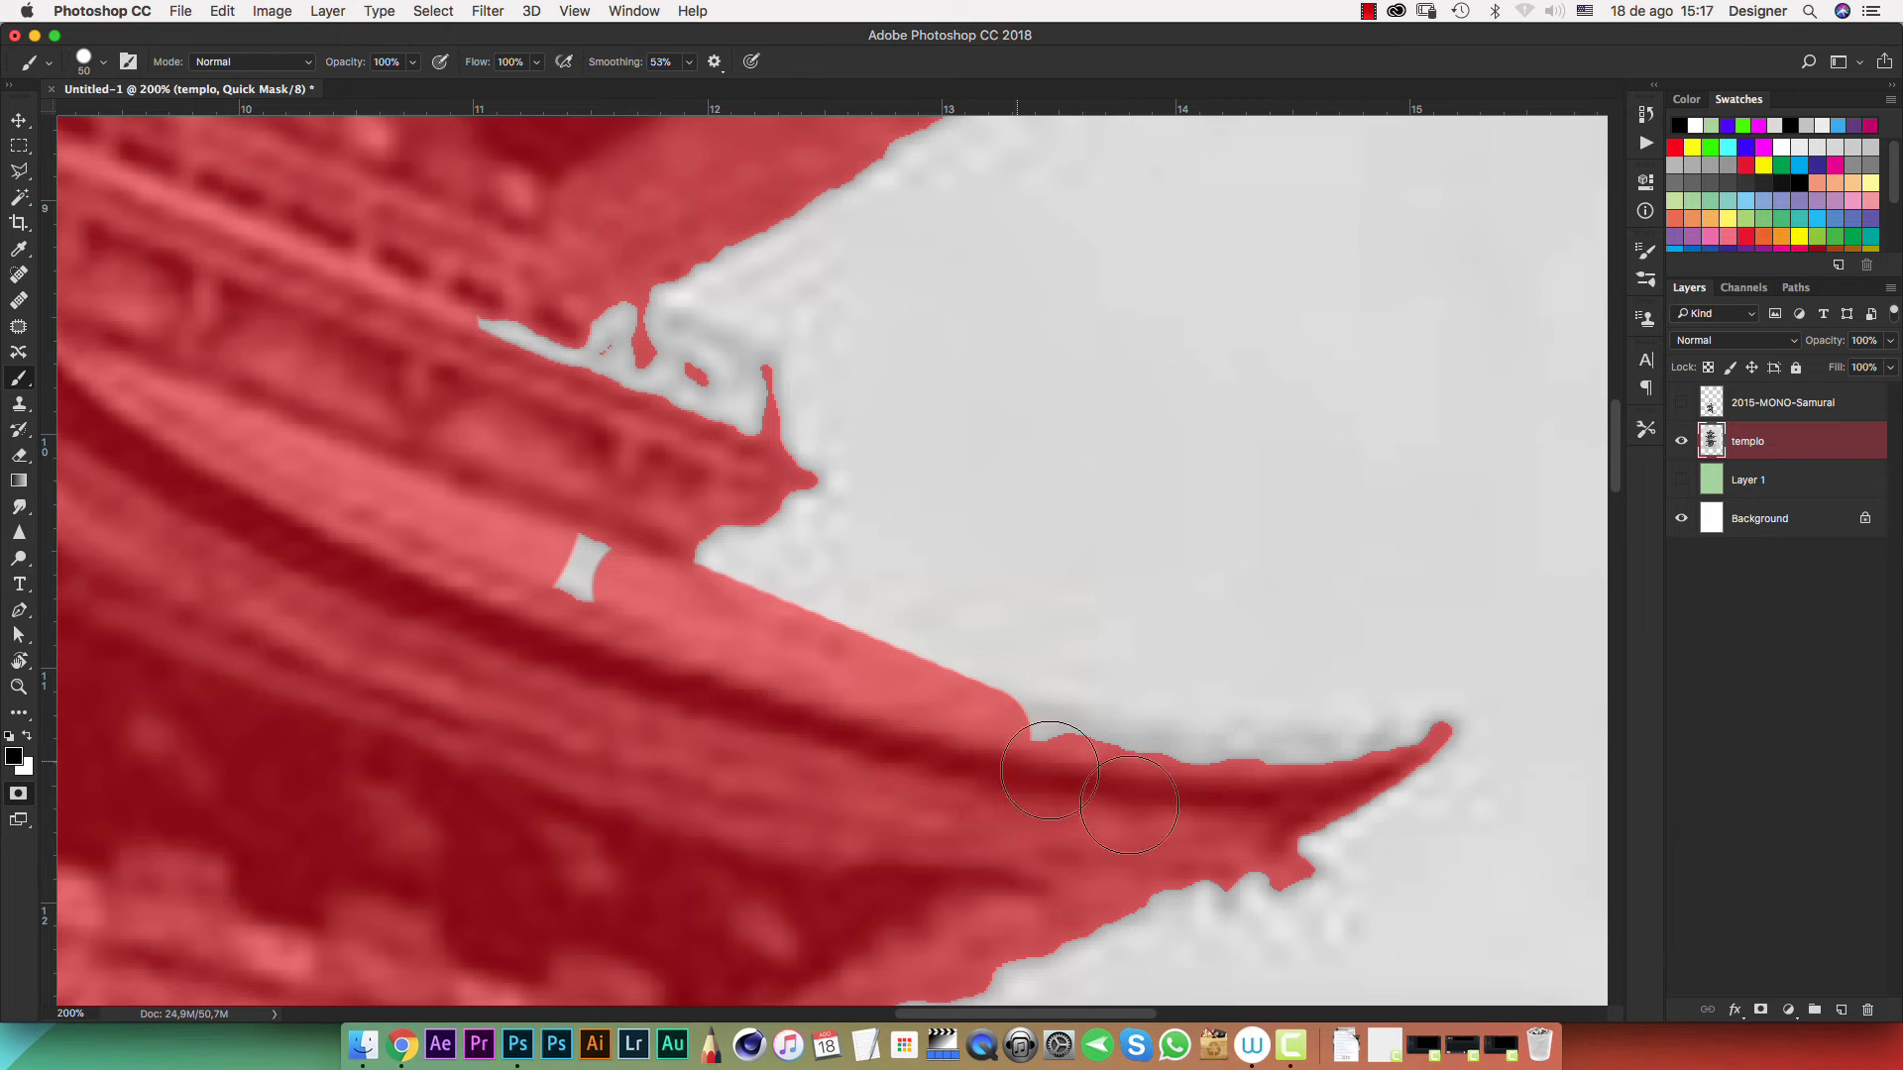
Reduce the brush to 30 px and undo the last mask strokes along the middle roof's right slope
{"action": "key", "text": "bracketleft"}
{"action": "key", "text": "bracketleft"}
{"action": "key", "text": "super+z"}
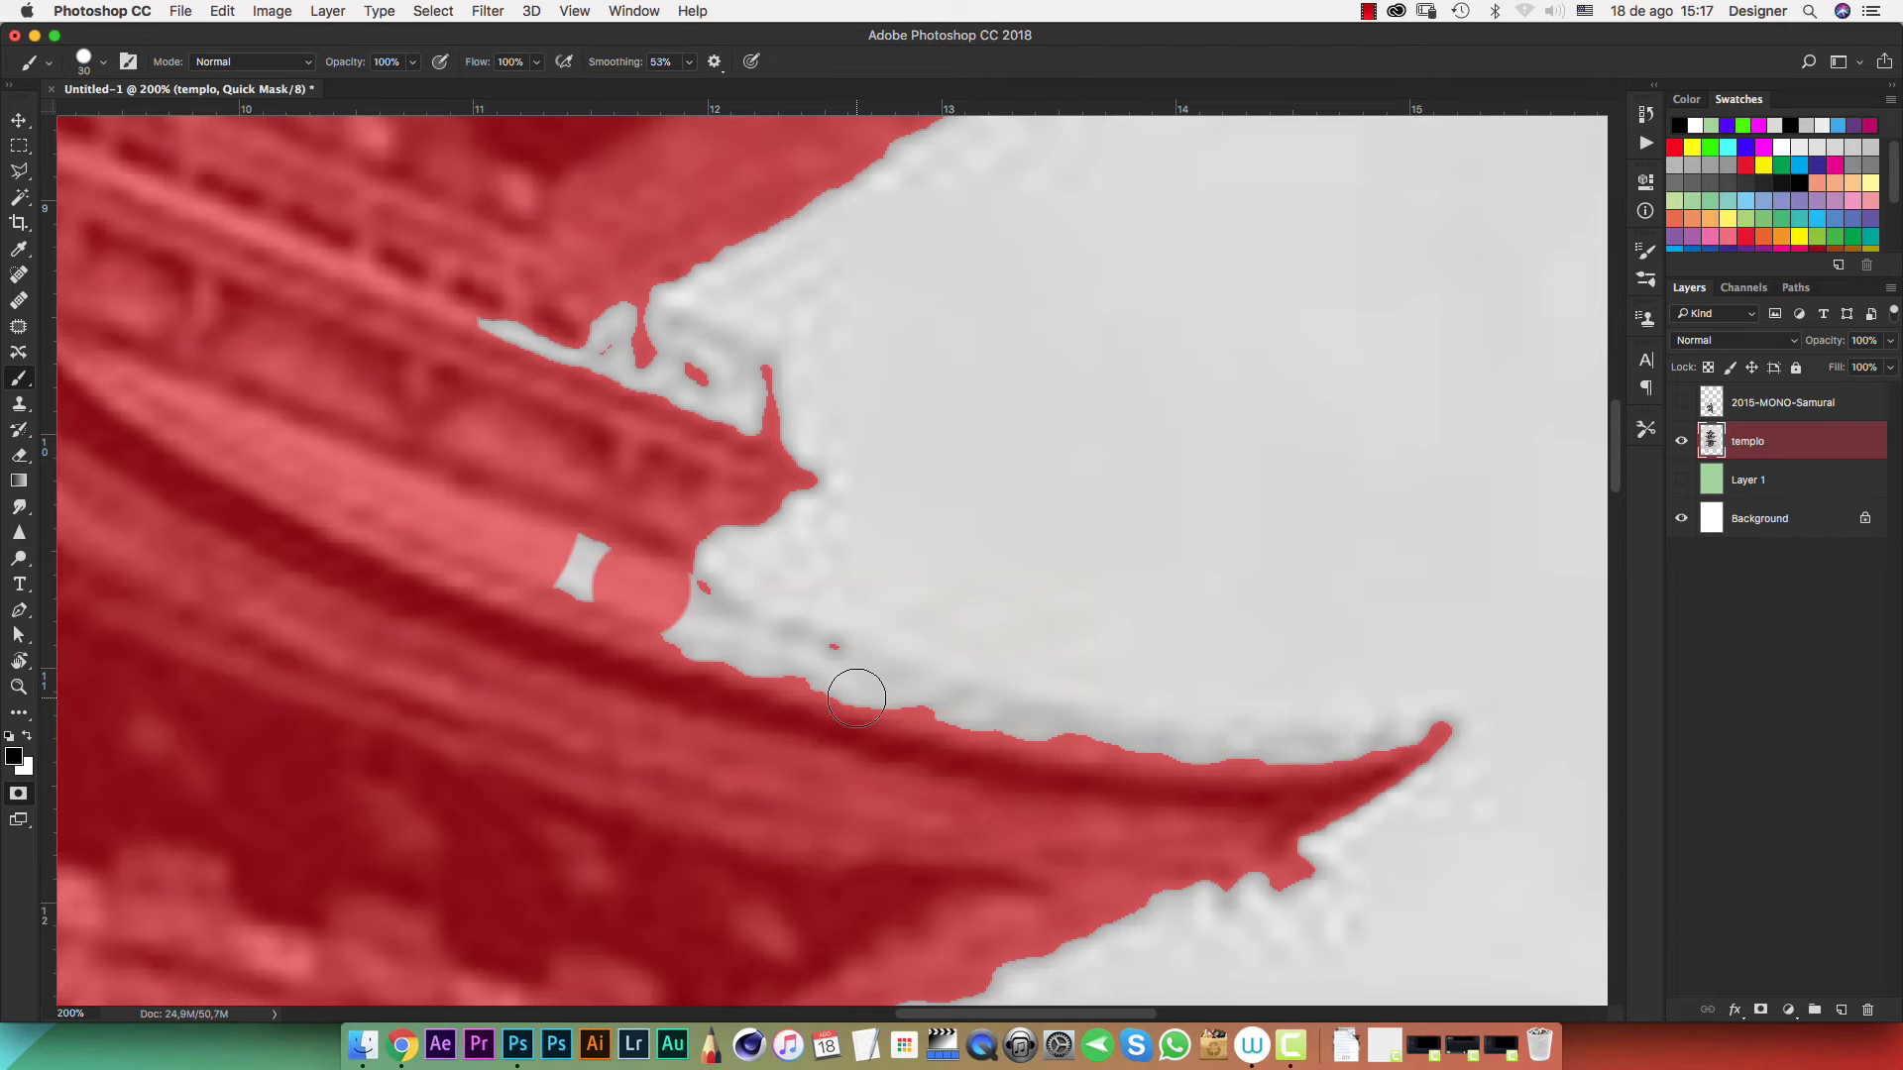
Rotate the view to 65°, trace the middle roof's right edge with a 15 px brush and fill inside it with a 30 px brush
{"action": "key", "text": "r"}
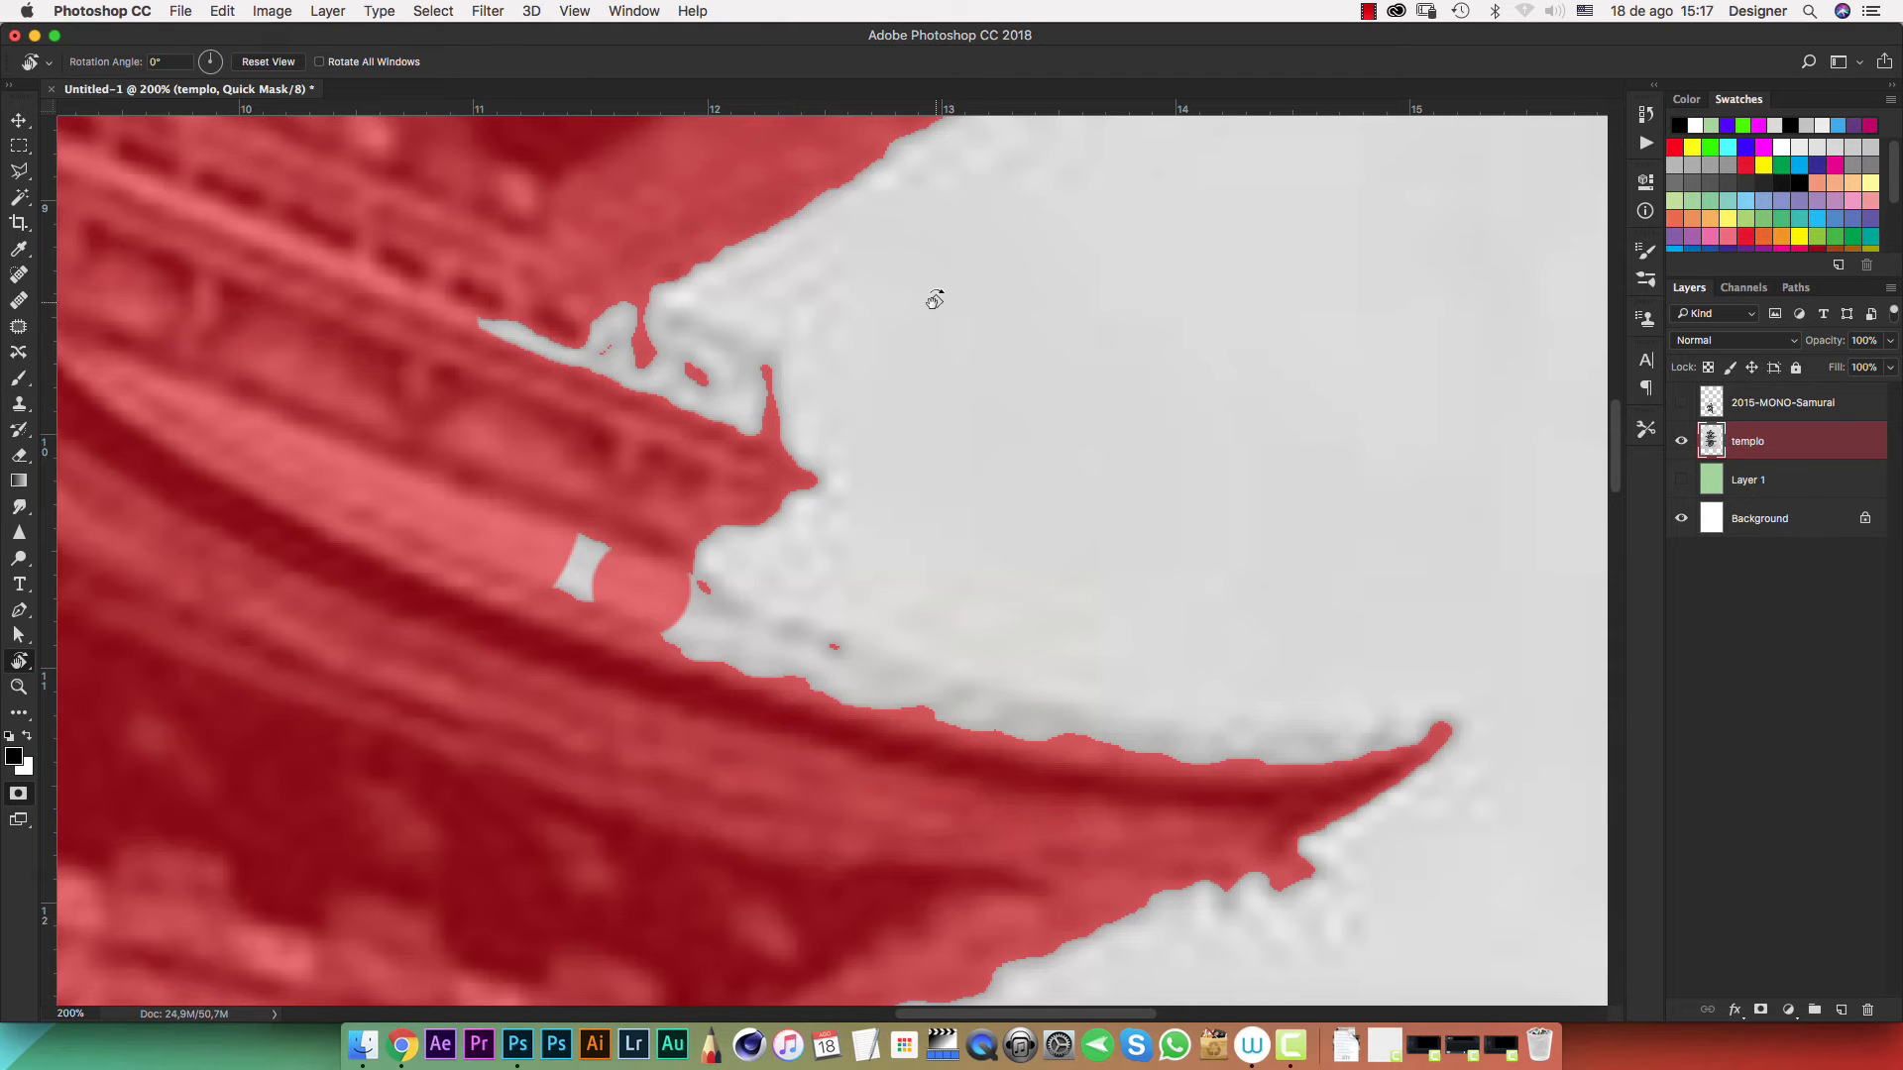
{"action": "left_click_drag", "start_coordinate": [930, 294], "coordinate": [1147, 499]}
{"action": "scroll", "coordinate": [951, 426], "scroll_direction": "down", "scroll_amount": 5}
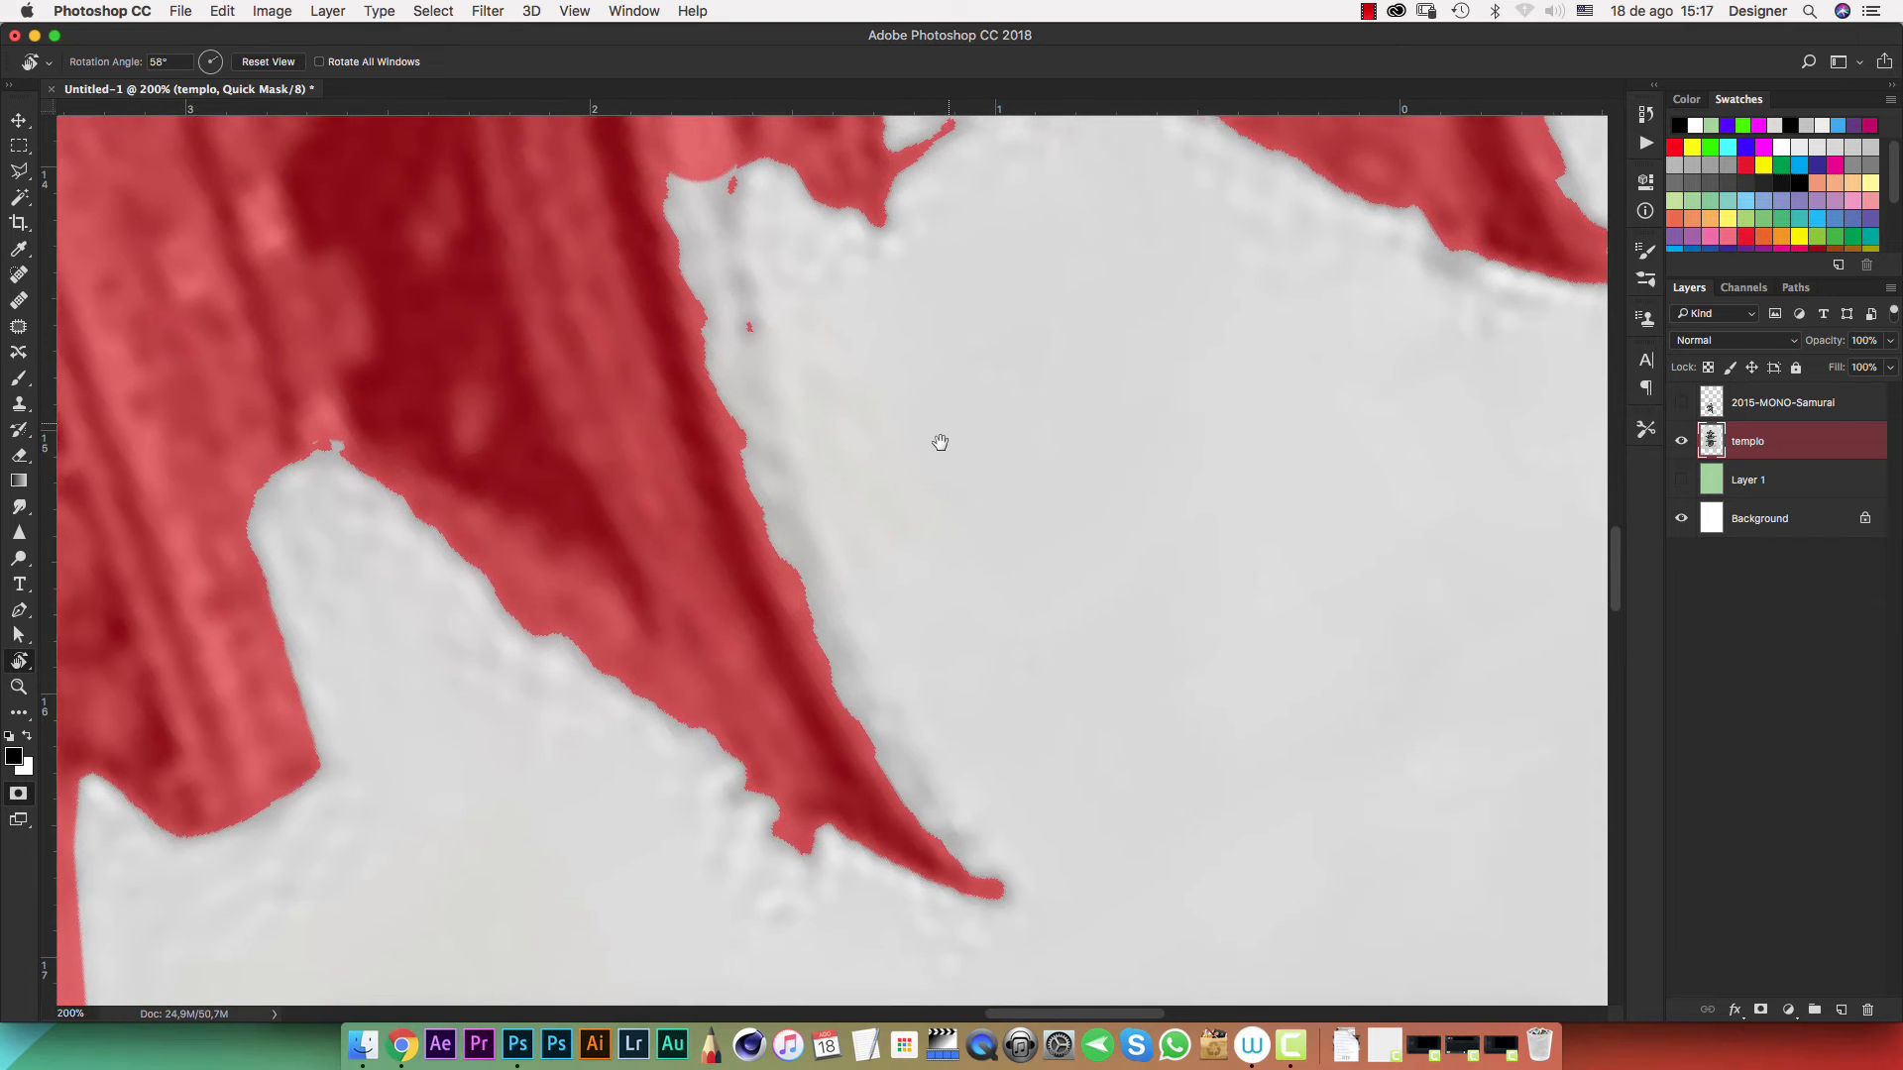
{"action": "mouse_move", "coordinate": [1026, 441]}
{"action": "left_mouse_down"}
{"action": "mouse_move", "coordinate": [1100, 386]}
{"action": "mouse_move", "coordinate": [1022, 441]}
{"action": "left_mouse_up"}
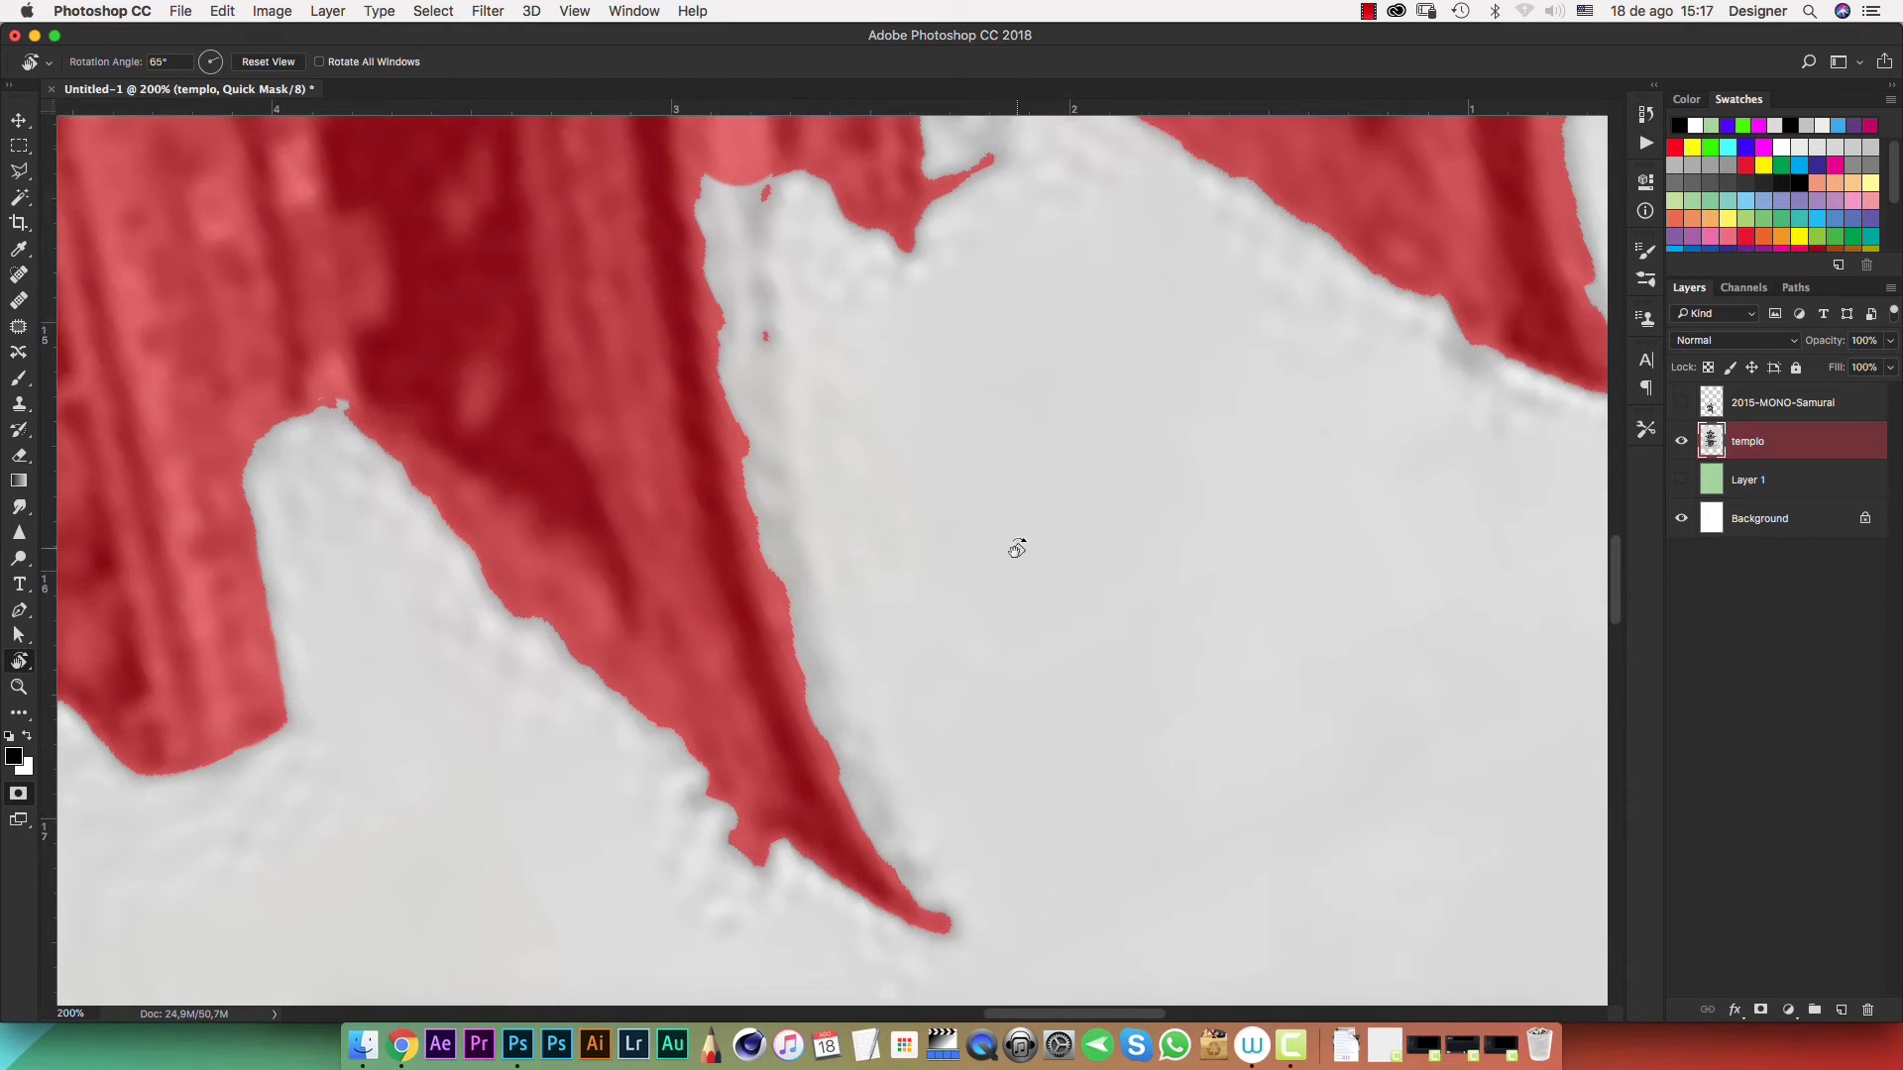
{"action": "key", "text": "b"}
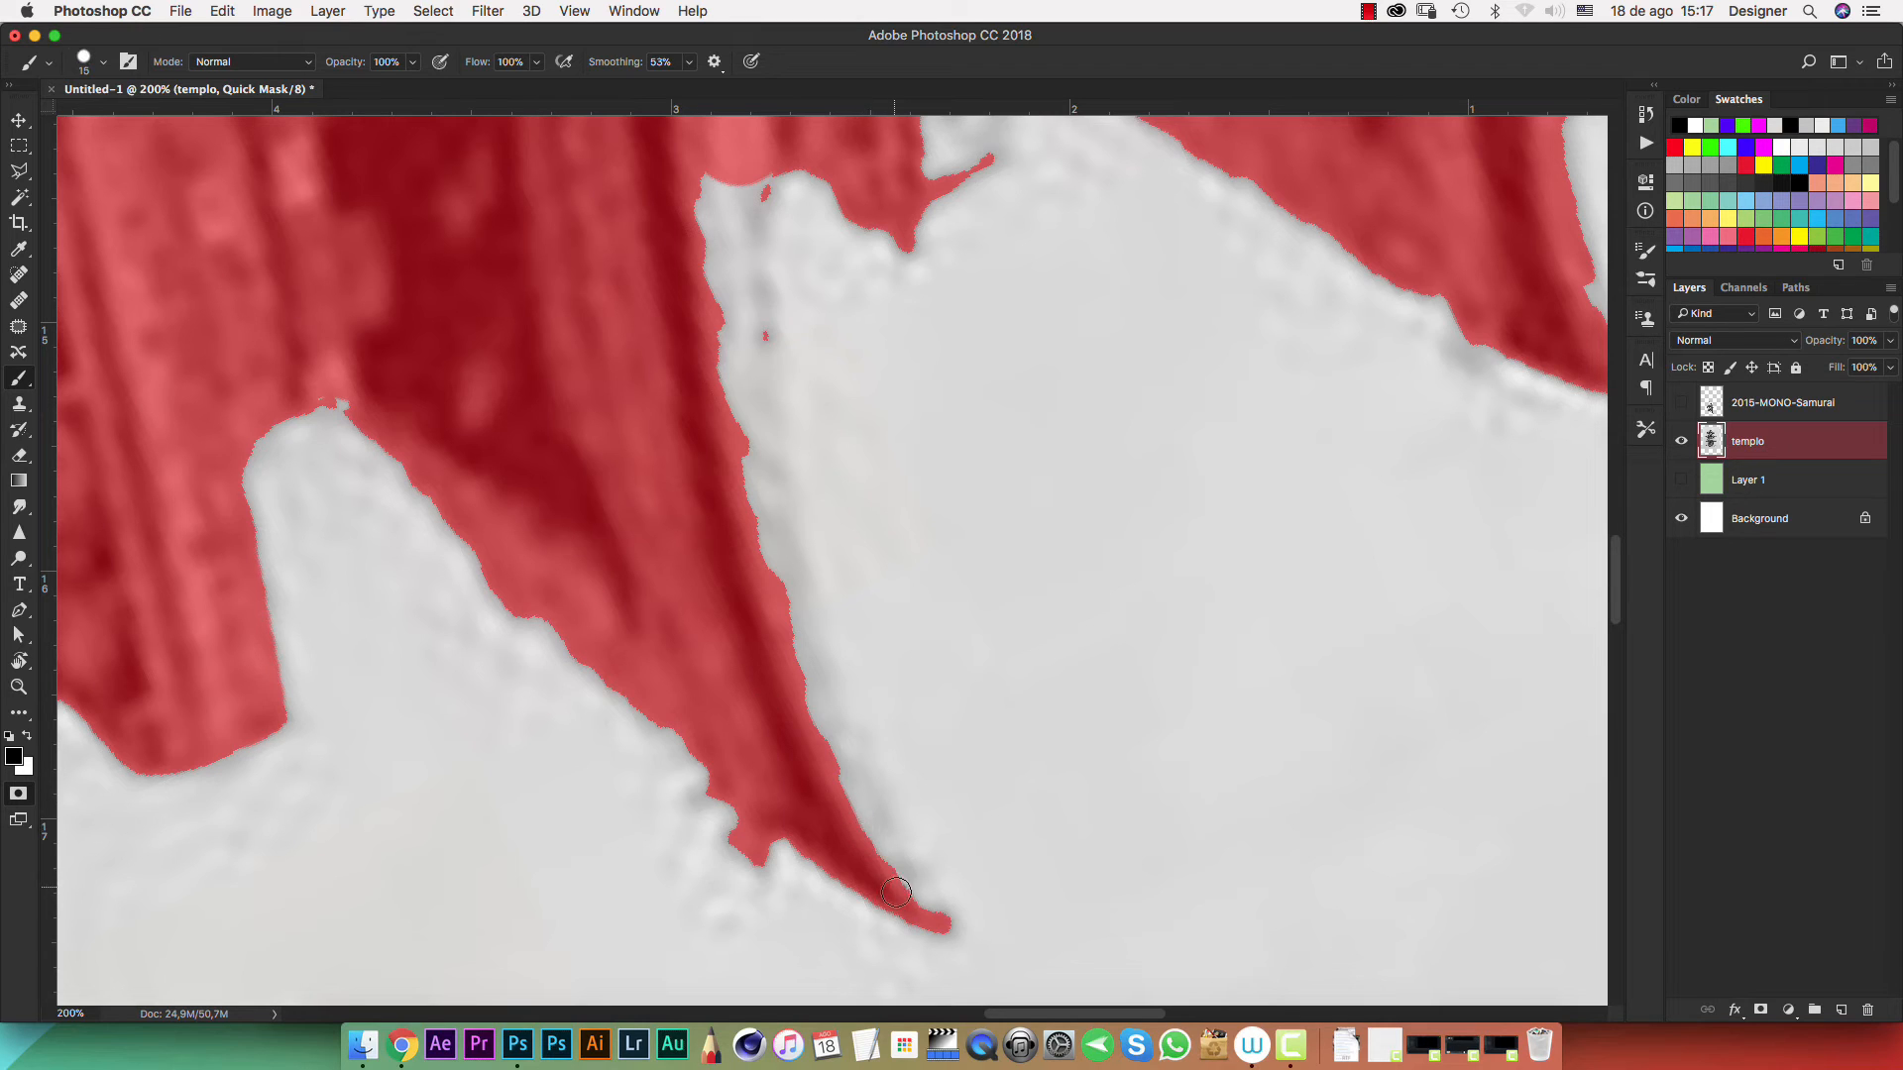
{"action": "mouse_move", "coordinate": [882, 857]}
{"action": "left_mouse_down"}
{"action": "mouse_move", "coordinate": [813, 670]}
{"action": "mouse_move", "coordinate": [758, 388]}
{"action": "mouse_move", "coordinate": [763, 245]}
{"action": "mouse_move", "coordinate": [812, 113]}
{"action": "mouse_move", "coordinate": [772, 168]}
{"action": "mouse_move", "coordinate": [723, 387]}
{"action": "left_mouse_up"}
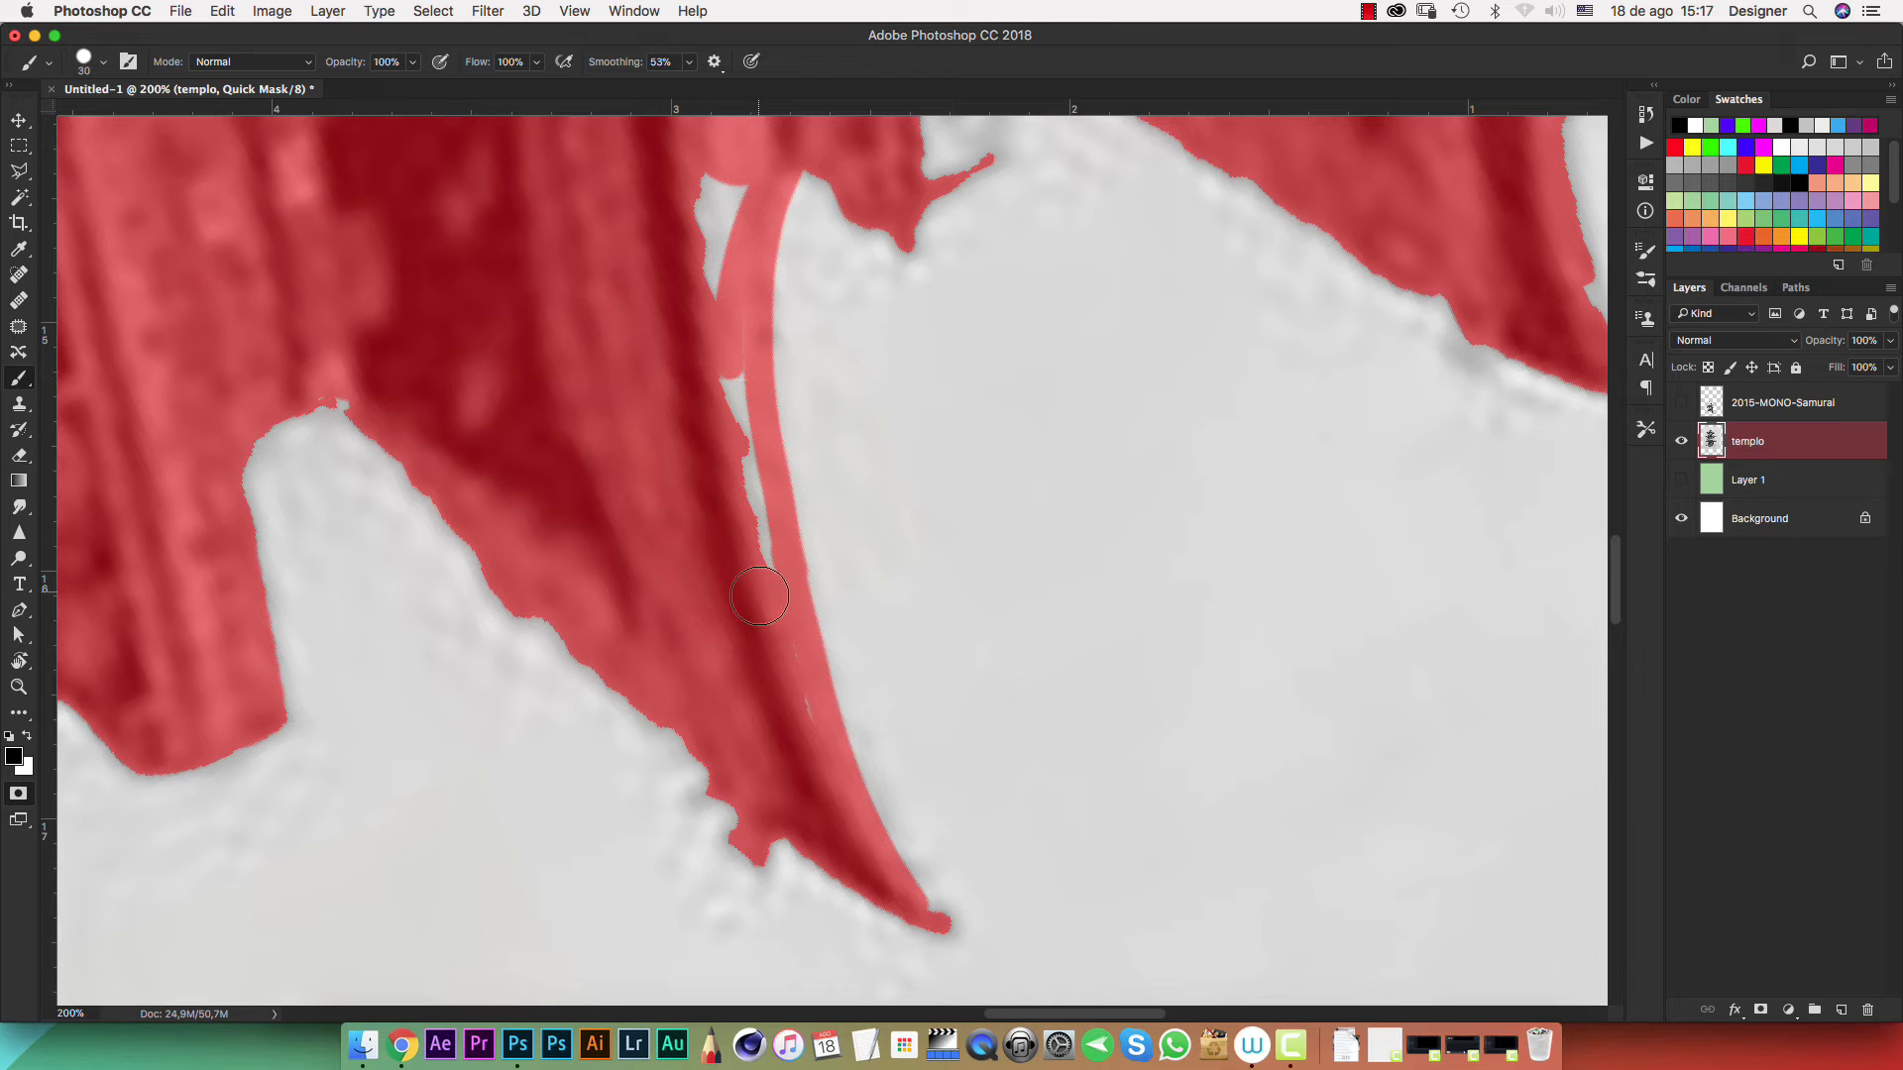
{"action": "mouse_move", "coordinate": [759, 596]}
{"action": "left_mouse_down"}
{"action": "mouse_move", "coordinate": [788, 699]}
{"action": "mouse_move", "coordinate": [722, 425]}
{"action": "mouse_move", "coordinate": [738, 263]}
{"action": "mouse_move", "coordinate": [702, 237]}
{"action": "left_mouse_up"}
Return the view rotation to 0° and mask the small gap left on the middle roof below the railing
{"action": "key", "text": "ctrl+minus"}
{"action": "key", "text": "ctrl+minus"}
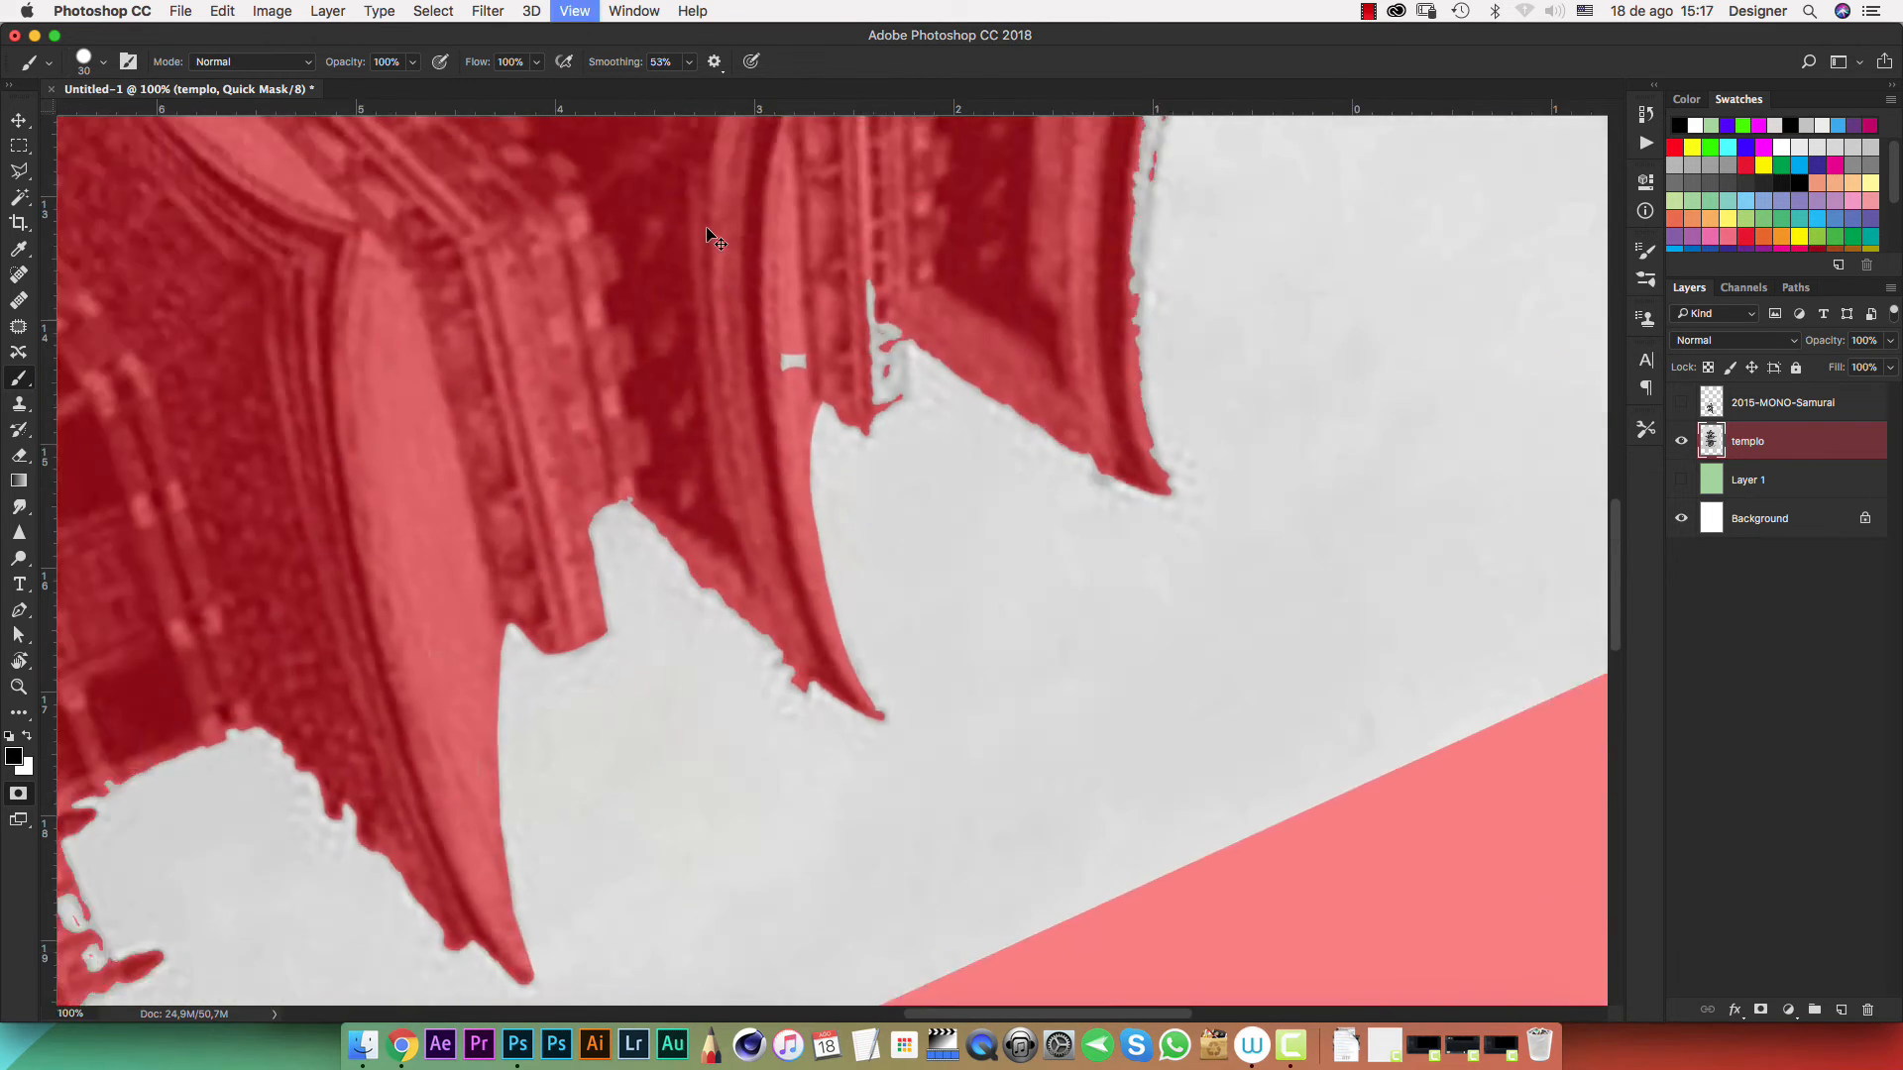
{"action": "key", "text": "r"}
{"action": "left_click_drag", "start_coordinate": [1155, 508], "coordinate": [896, 386]}
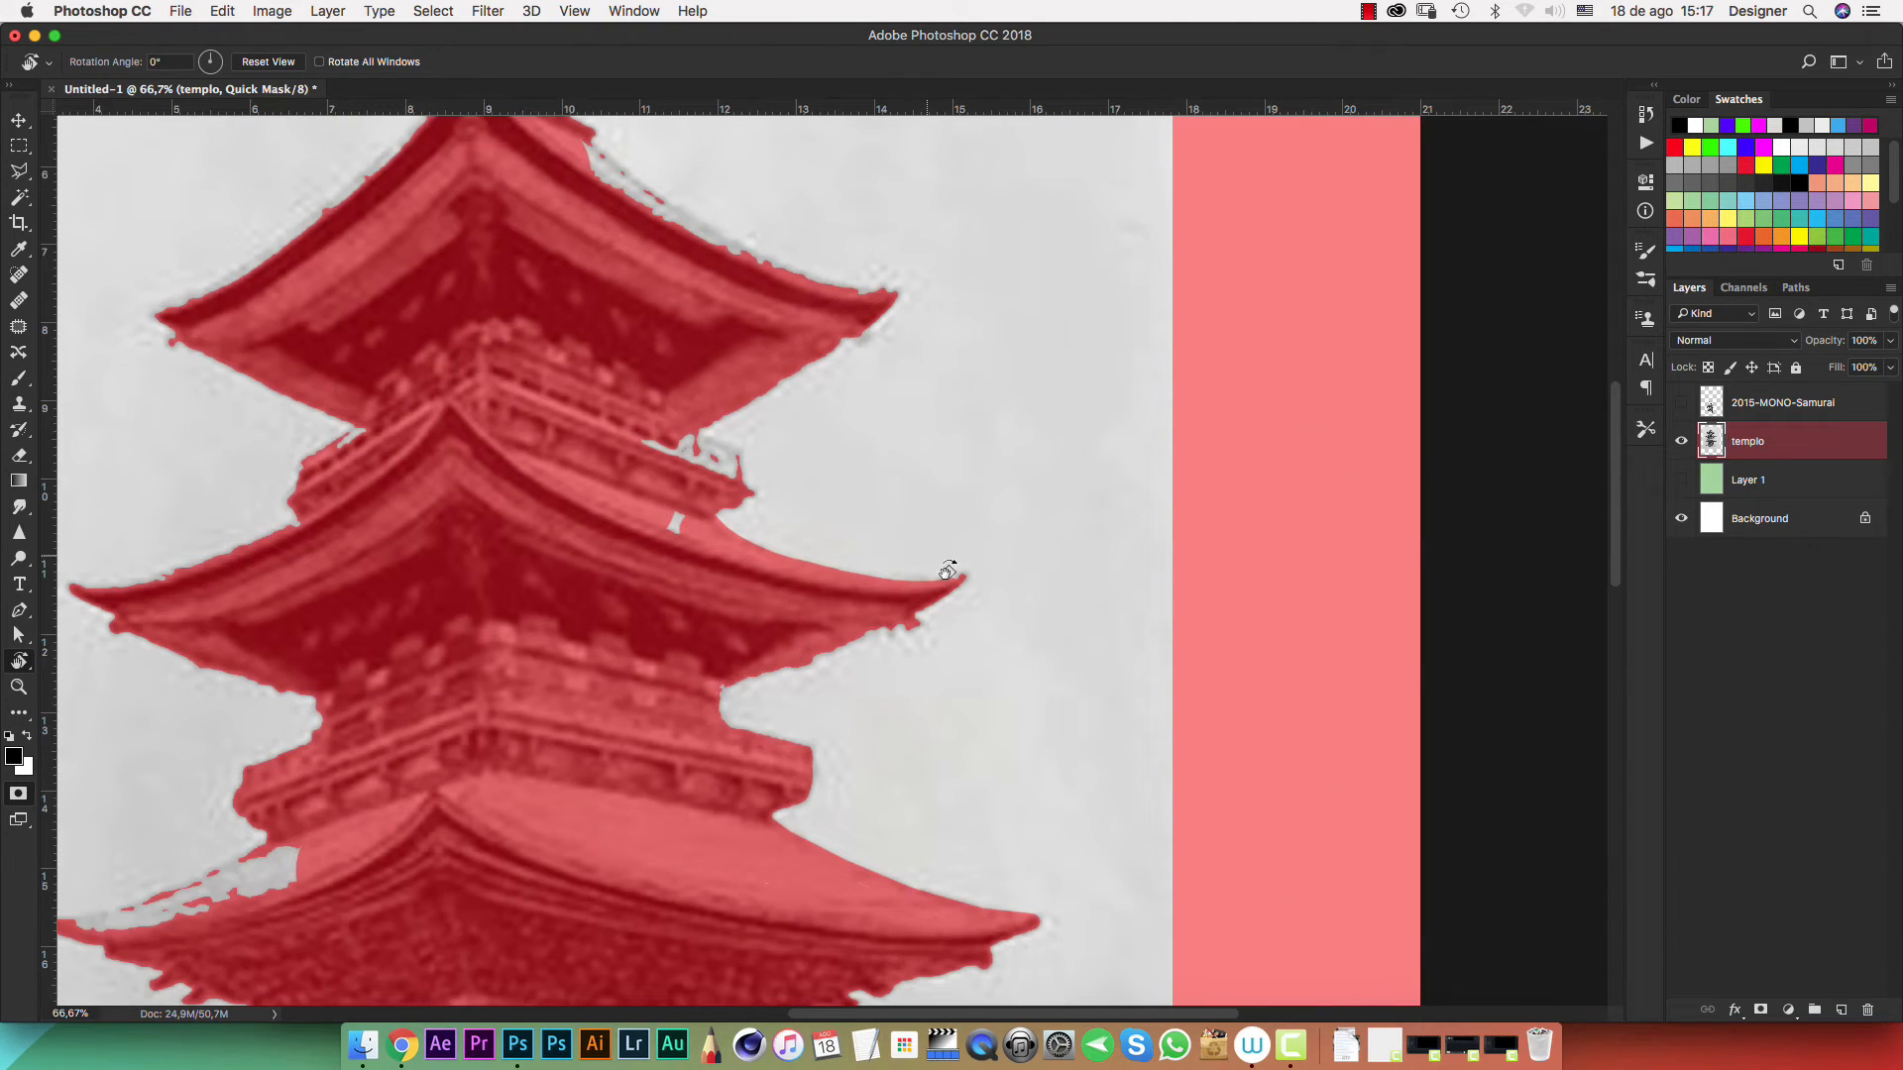
{"action": "key", "text": "b"}
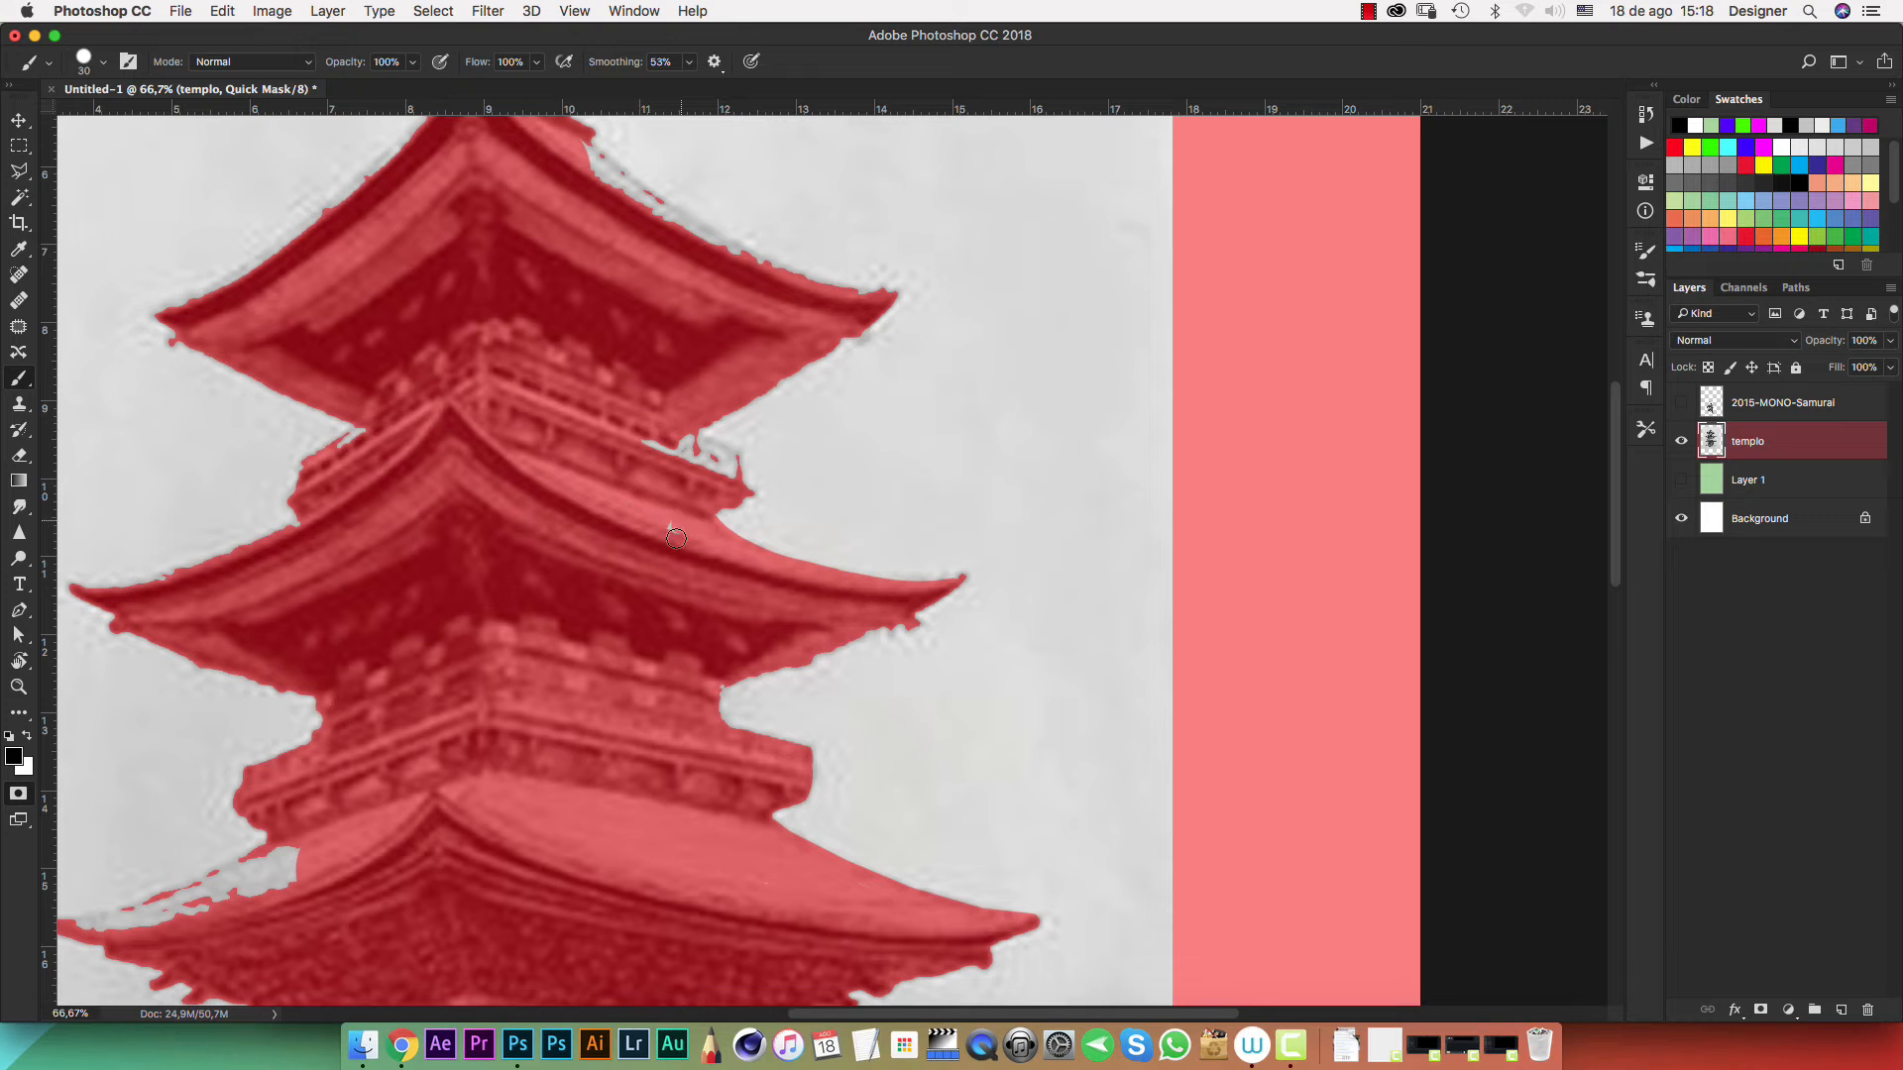
Mask the gaps at the right end of the railing above the middle roof with straight and freehand 30 px strokes
{"action": "key", "text": "super+plus"}
{"action": "key", "text": "super+plus"}
{"action": "key", "text": "super+plus"}
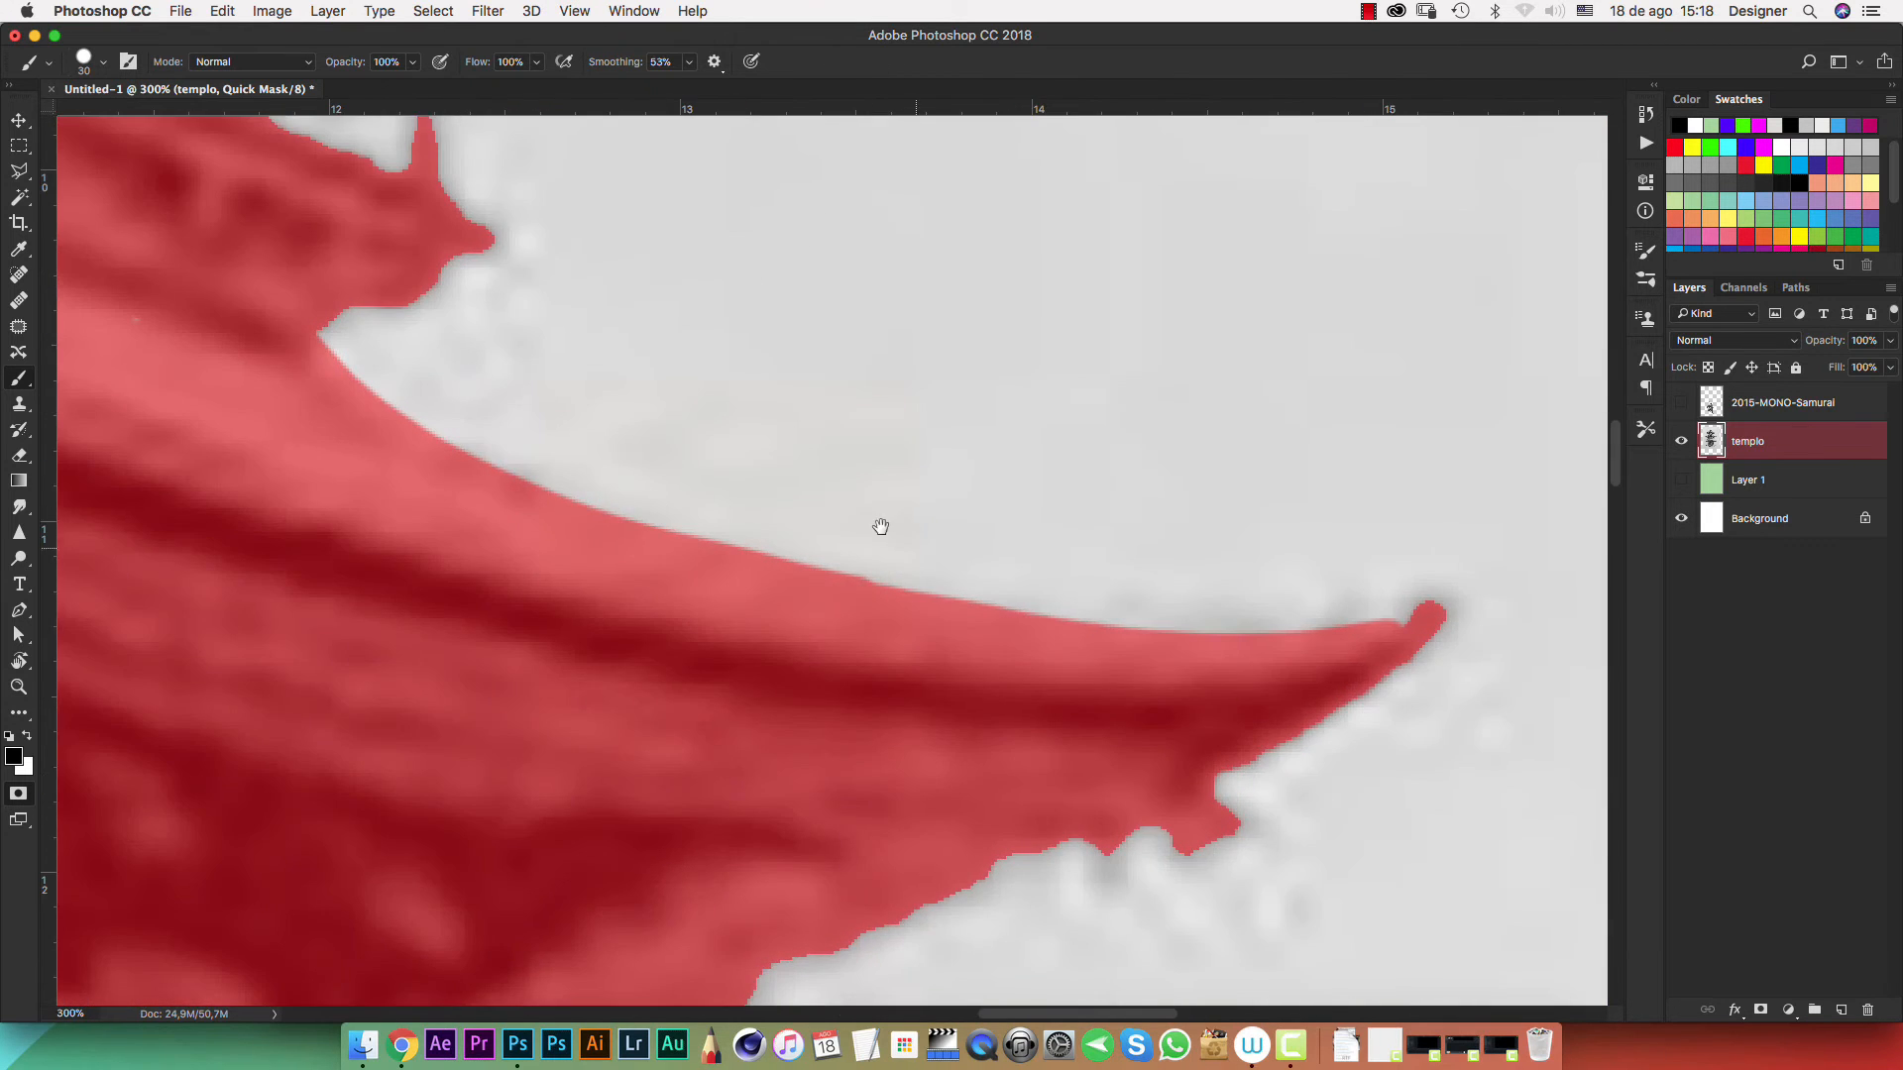
{"action": "left_click_drag", "start_coordinate": [879, 526], "coordinate": [1091, 718]}
{"action": "mouse_move", "coordinate": [680, 309]}
{"action": "left_mouse_down"}
{"action": "mouse_move", "coordinate": [924, 584]}
{"action": "mouse_move", "coordinate": [927, 661]}
{"action": "left_mouse_up"}
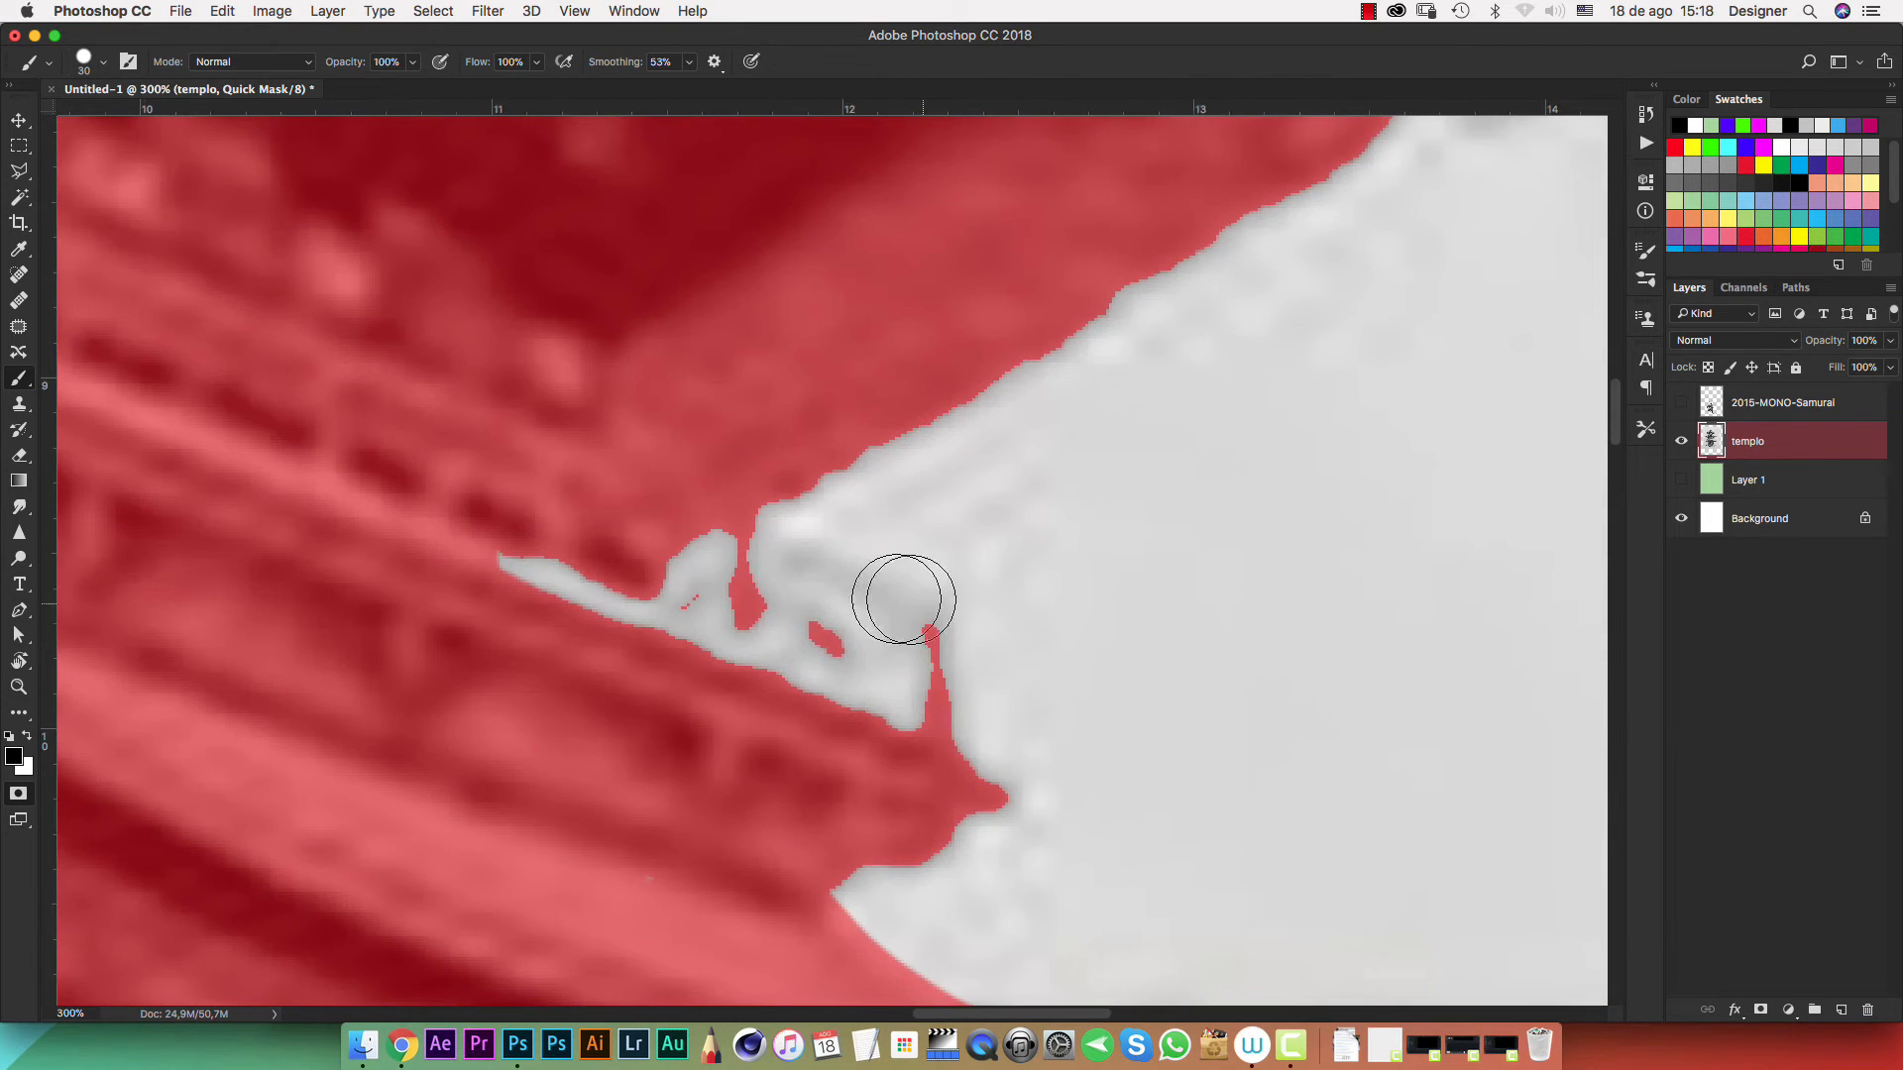
{"action": "left_click", "coordinate": [686, 551]}
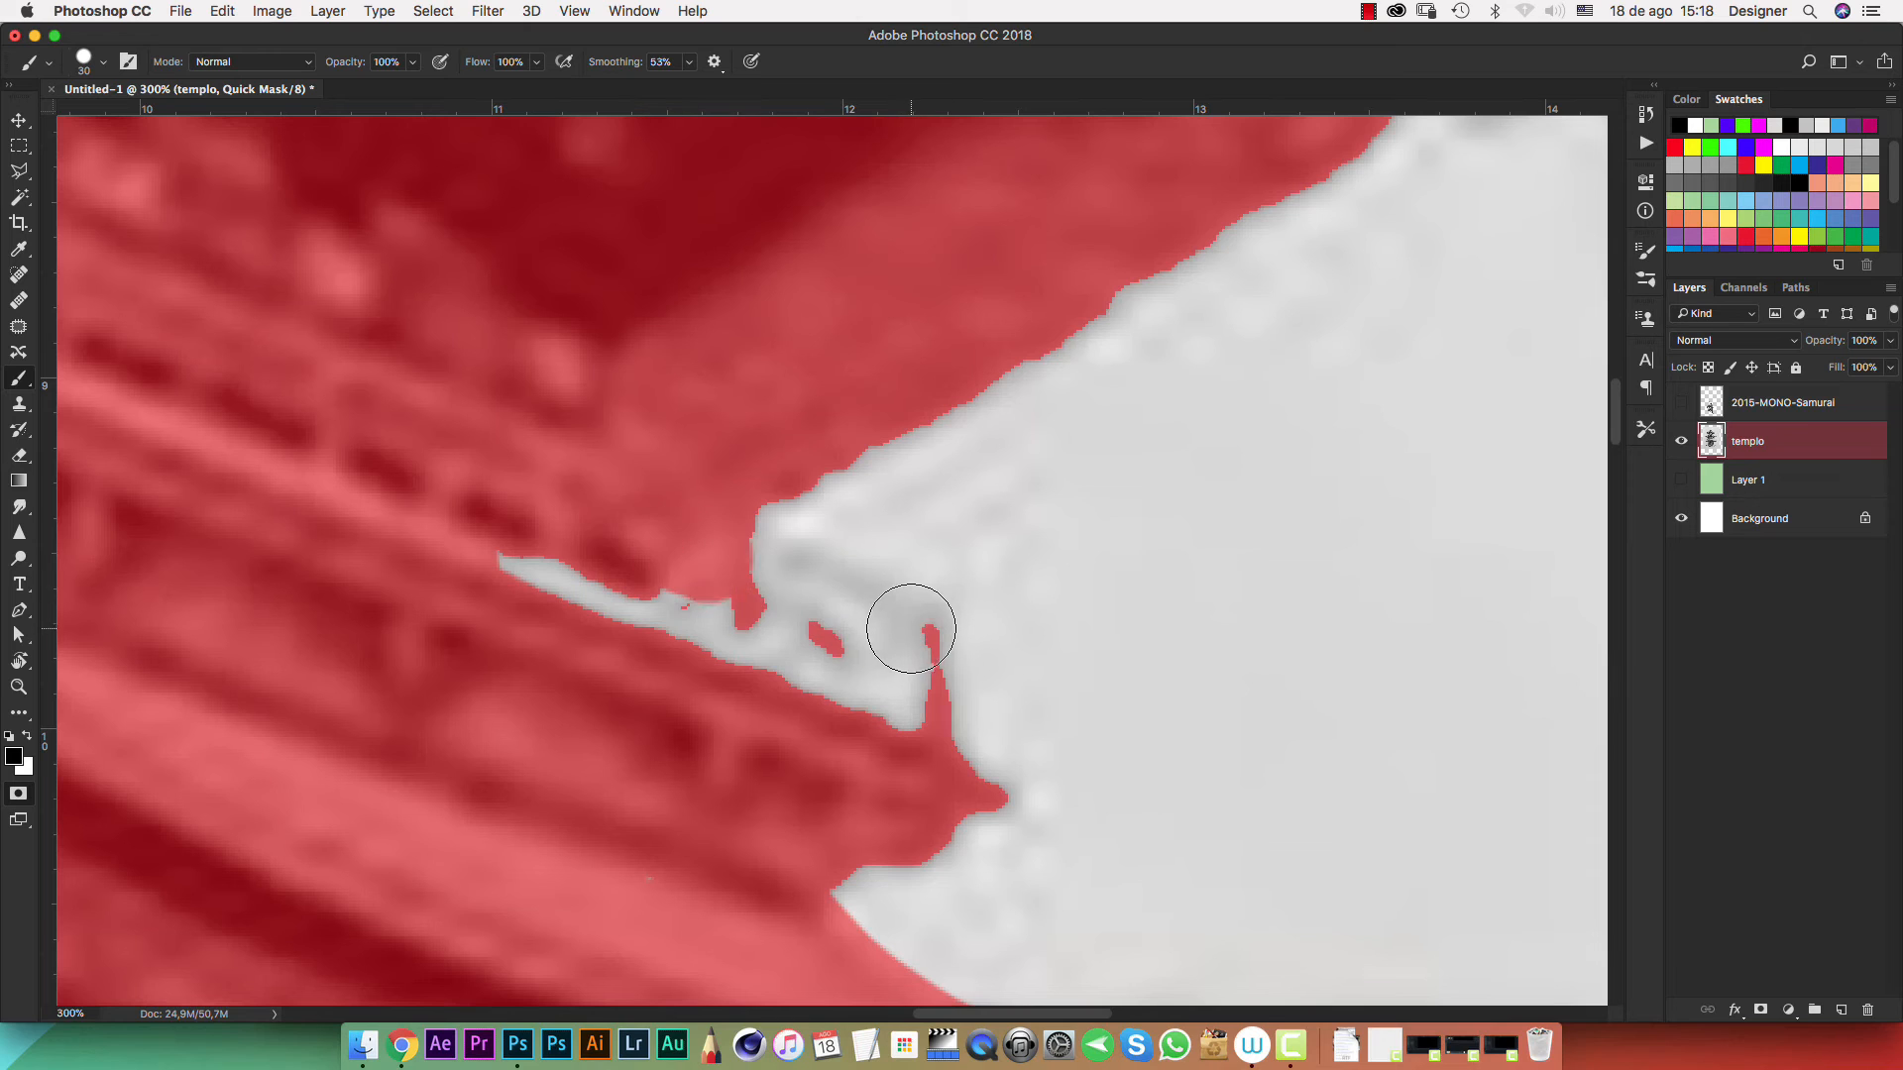
{"action": "left_click", "coordinate": [913, 628], "text": "shift"}
{"action": "mouse_move", "coordinate": [917, 762]}
{"action": "left_mouse_down"}
{"action": "mouse_move", "coordinate": [883, 720]}
{"action": "mouse_move", "coordinate": [779, 662]}
{"action": "mouse_move", "coordinate": [793, 635]}
{"action": "mouse_move", "coordinate": [723, 633]}
{"action": "mouse_move", "coordinate": [501, 519]}
{"action": "left_mouse_up"}
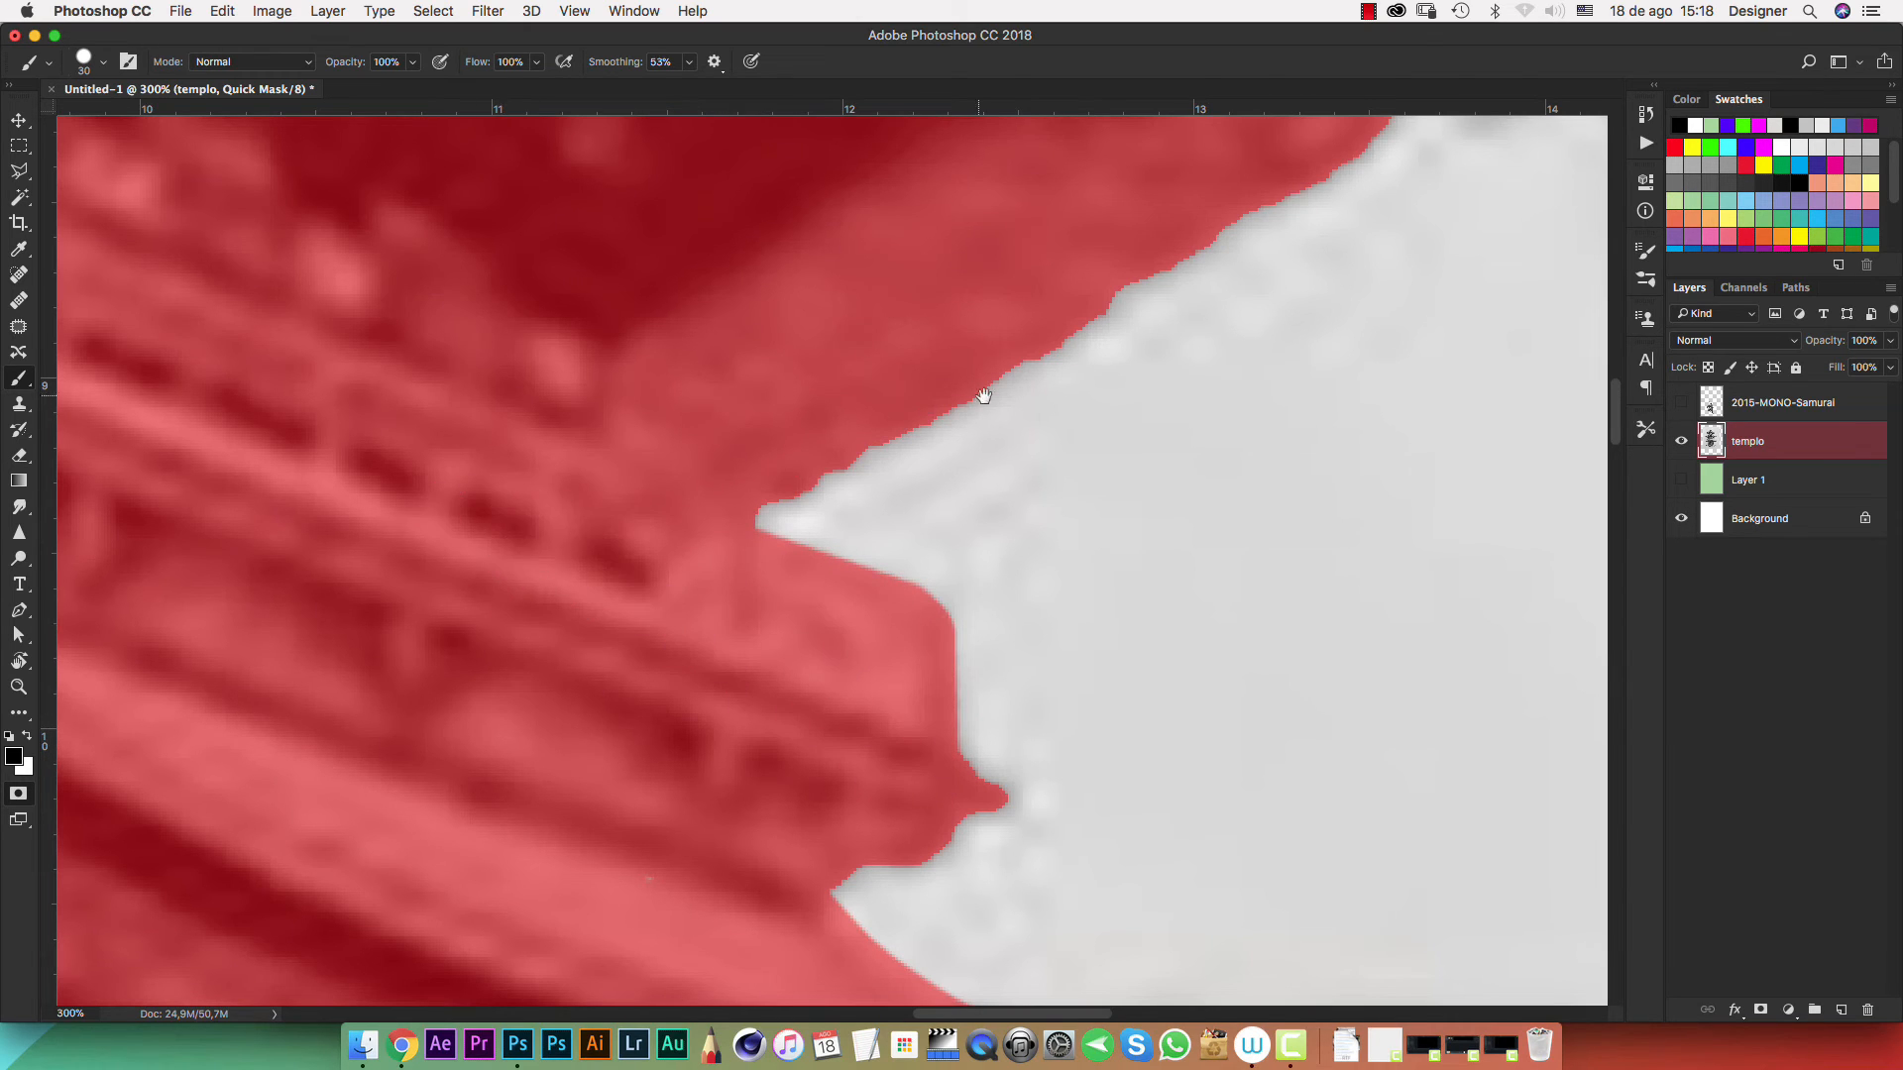
Smooth the mask along the top roof's lower right edge with straight 30 px strokes from the tip to the railing
{"action": "left_click_drag", "start_coordinate": [977, 391], "coordinate": [615, 722]}
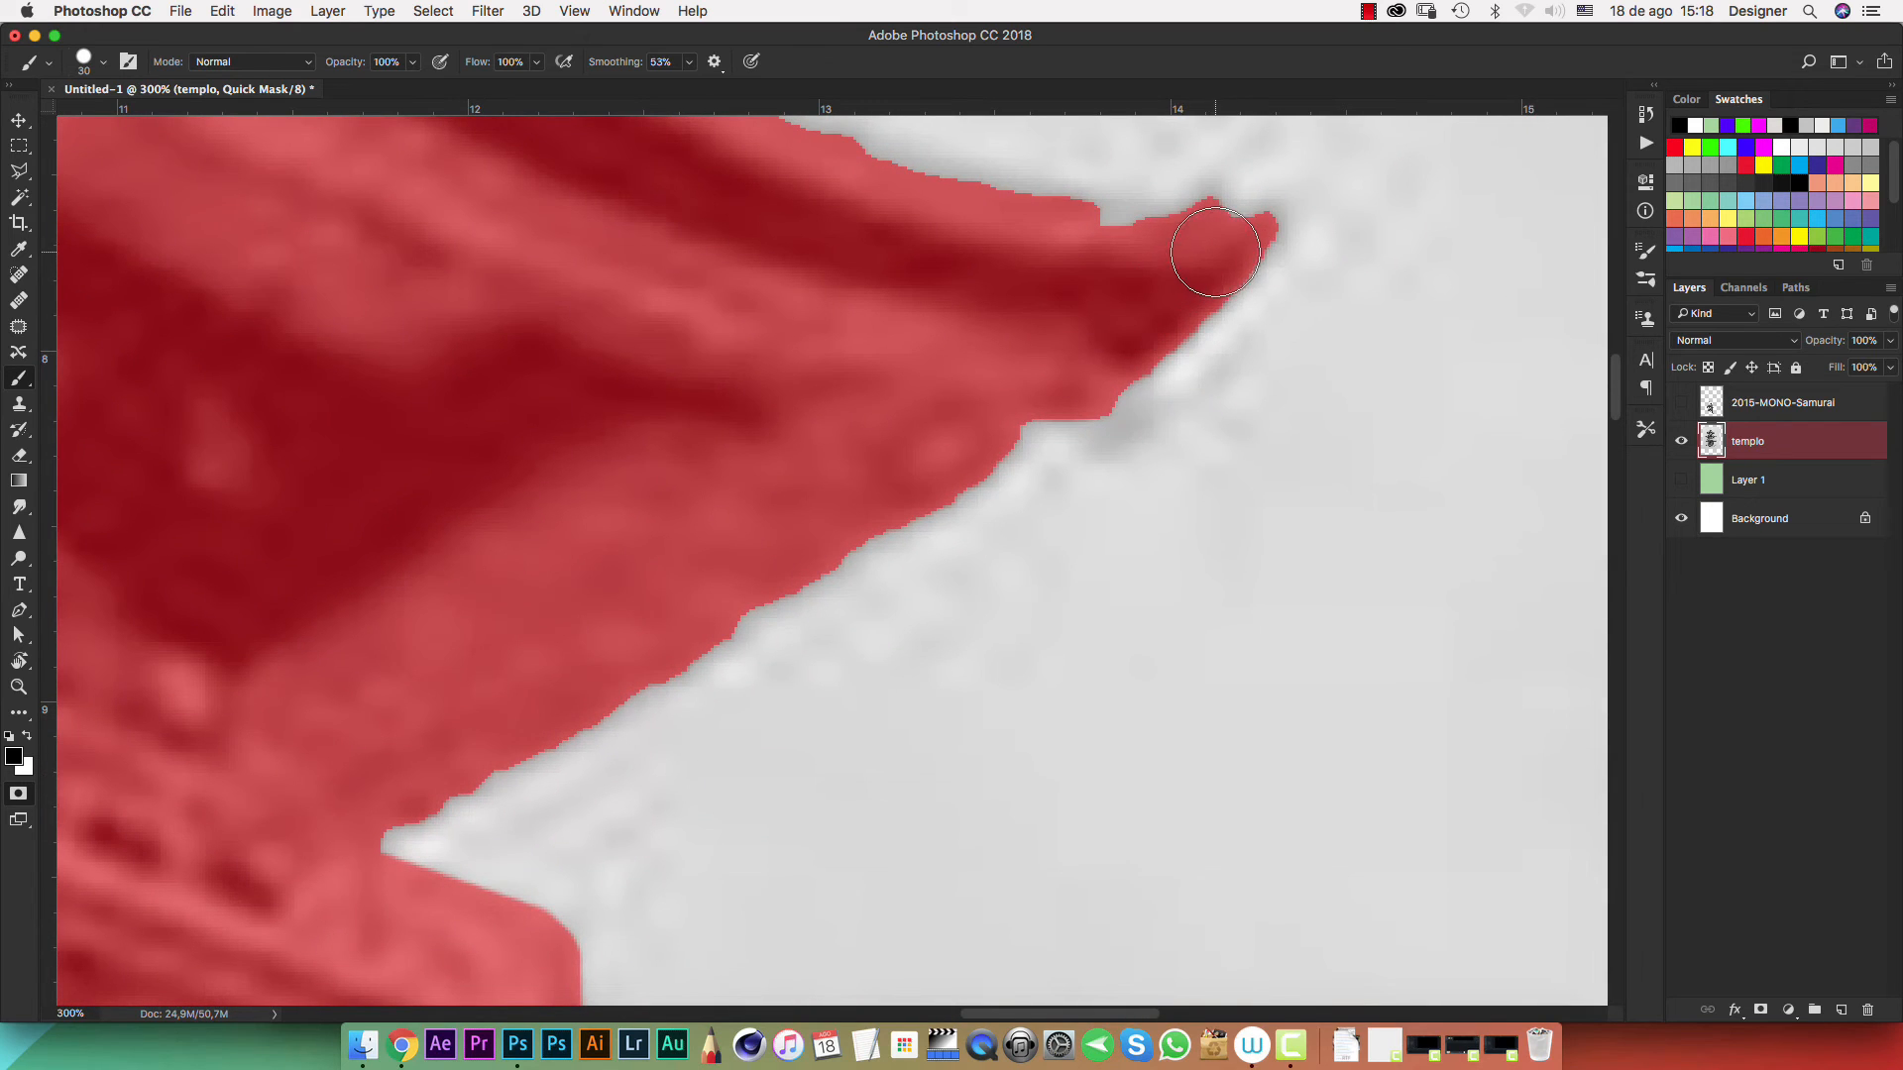
{"action": "left_click", "coordinate": [623, 667], "text": "shift"}
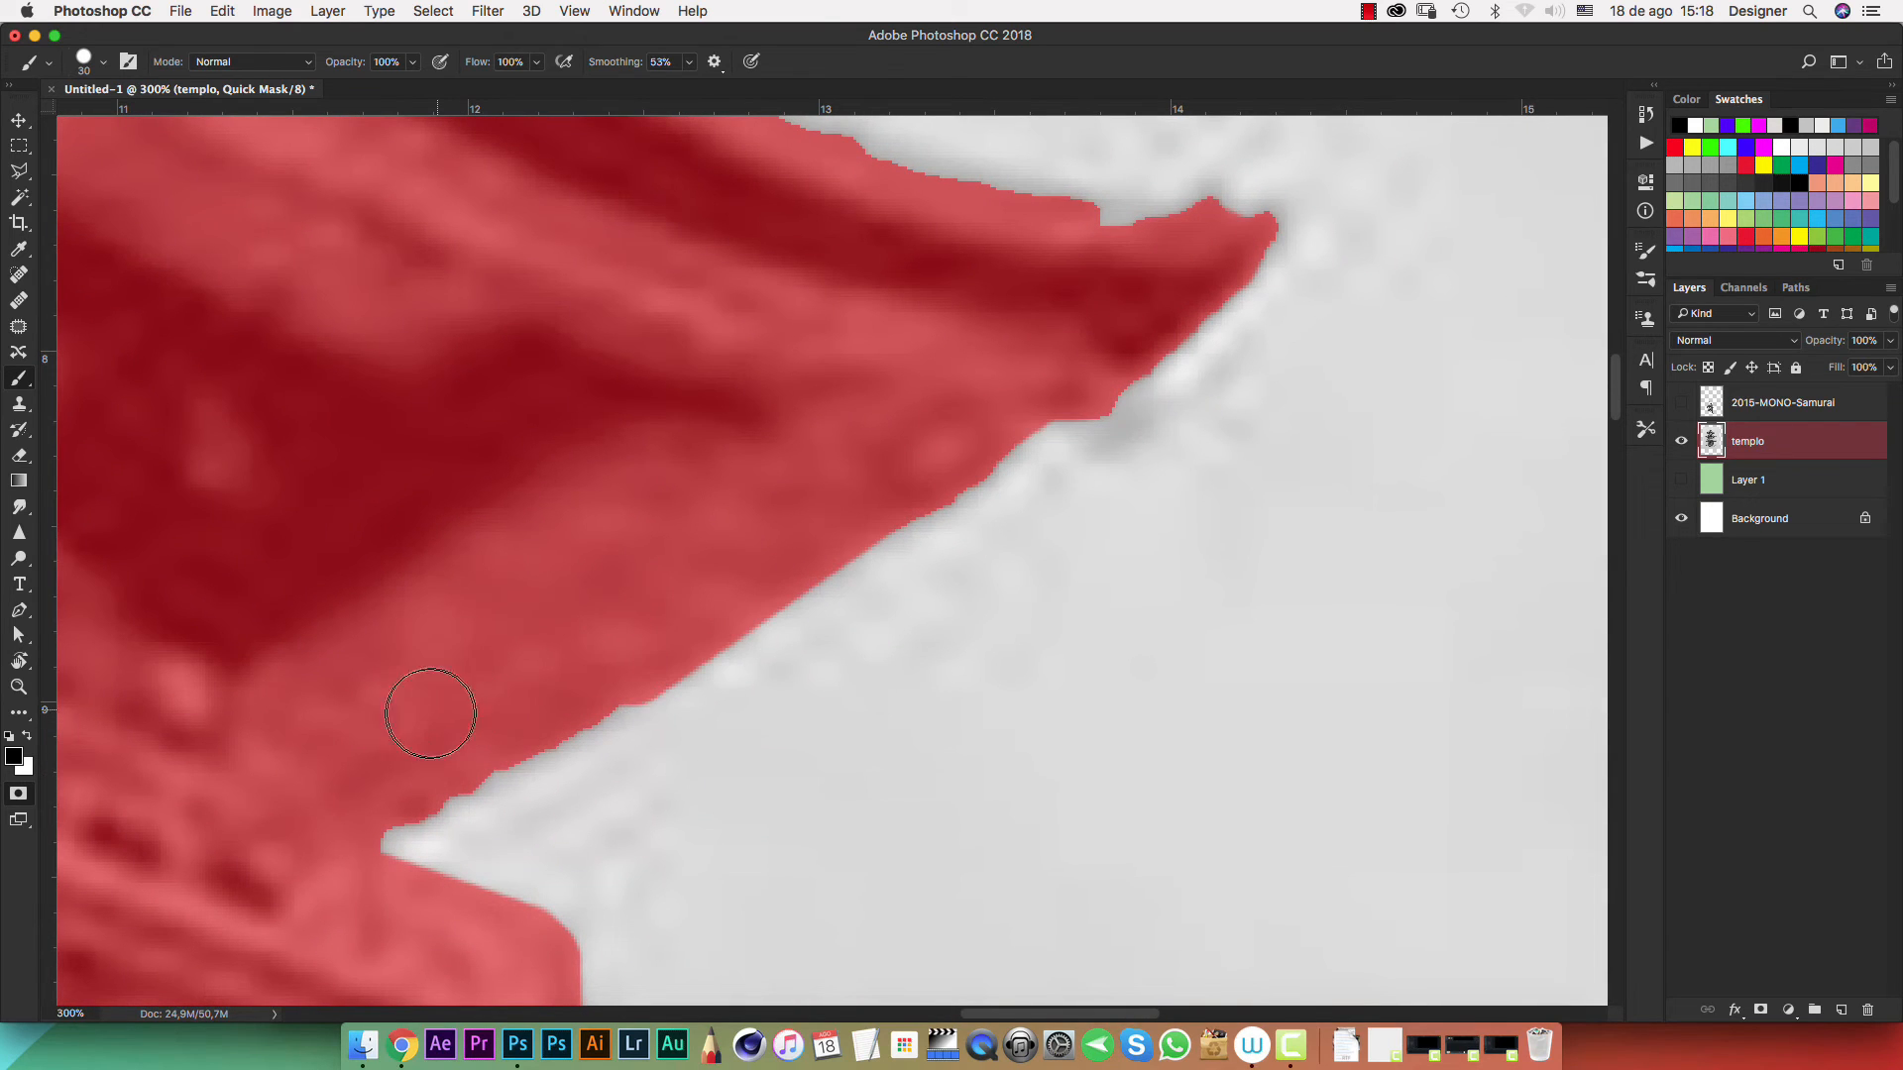
{"action": "left_click", "coordinate": [387, 793], "text": "shift"}
Try to smooth the upper edge near the top roof's right tip with a straight 30 px mask stroke
{"action": "mouse_move", "coordinate": [663, 563]}
{"action": "left_mouse_down"}
{"action": "mouse_move", "coordinate": [520, 699]}
{"action": "mouse_move", "coordinate": [904, 637]}
{"action": "left_mouse_up"}
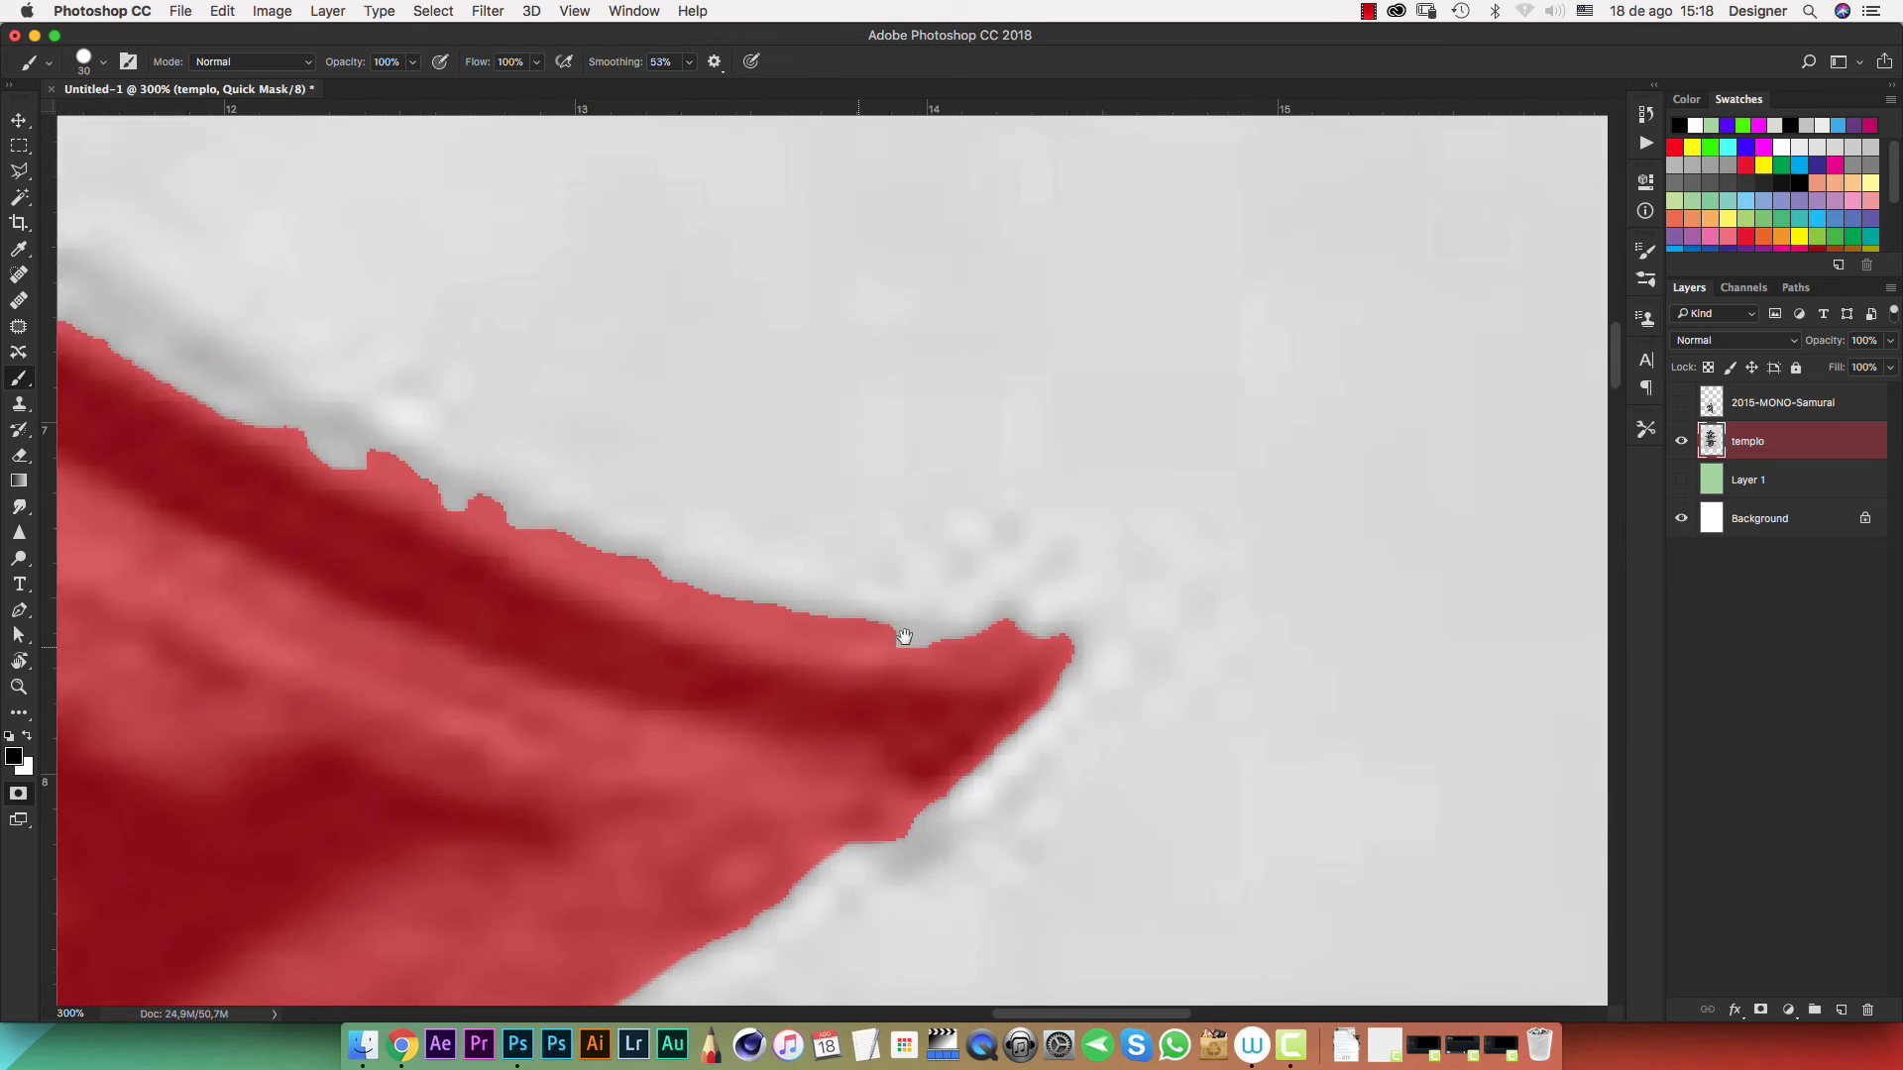
{"action": "key", "text": "super+minus"}
{"action": "left_click_drag", "start_coordinate": [789, 593], "coordinate": [882, 600]}
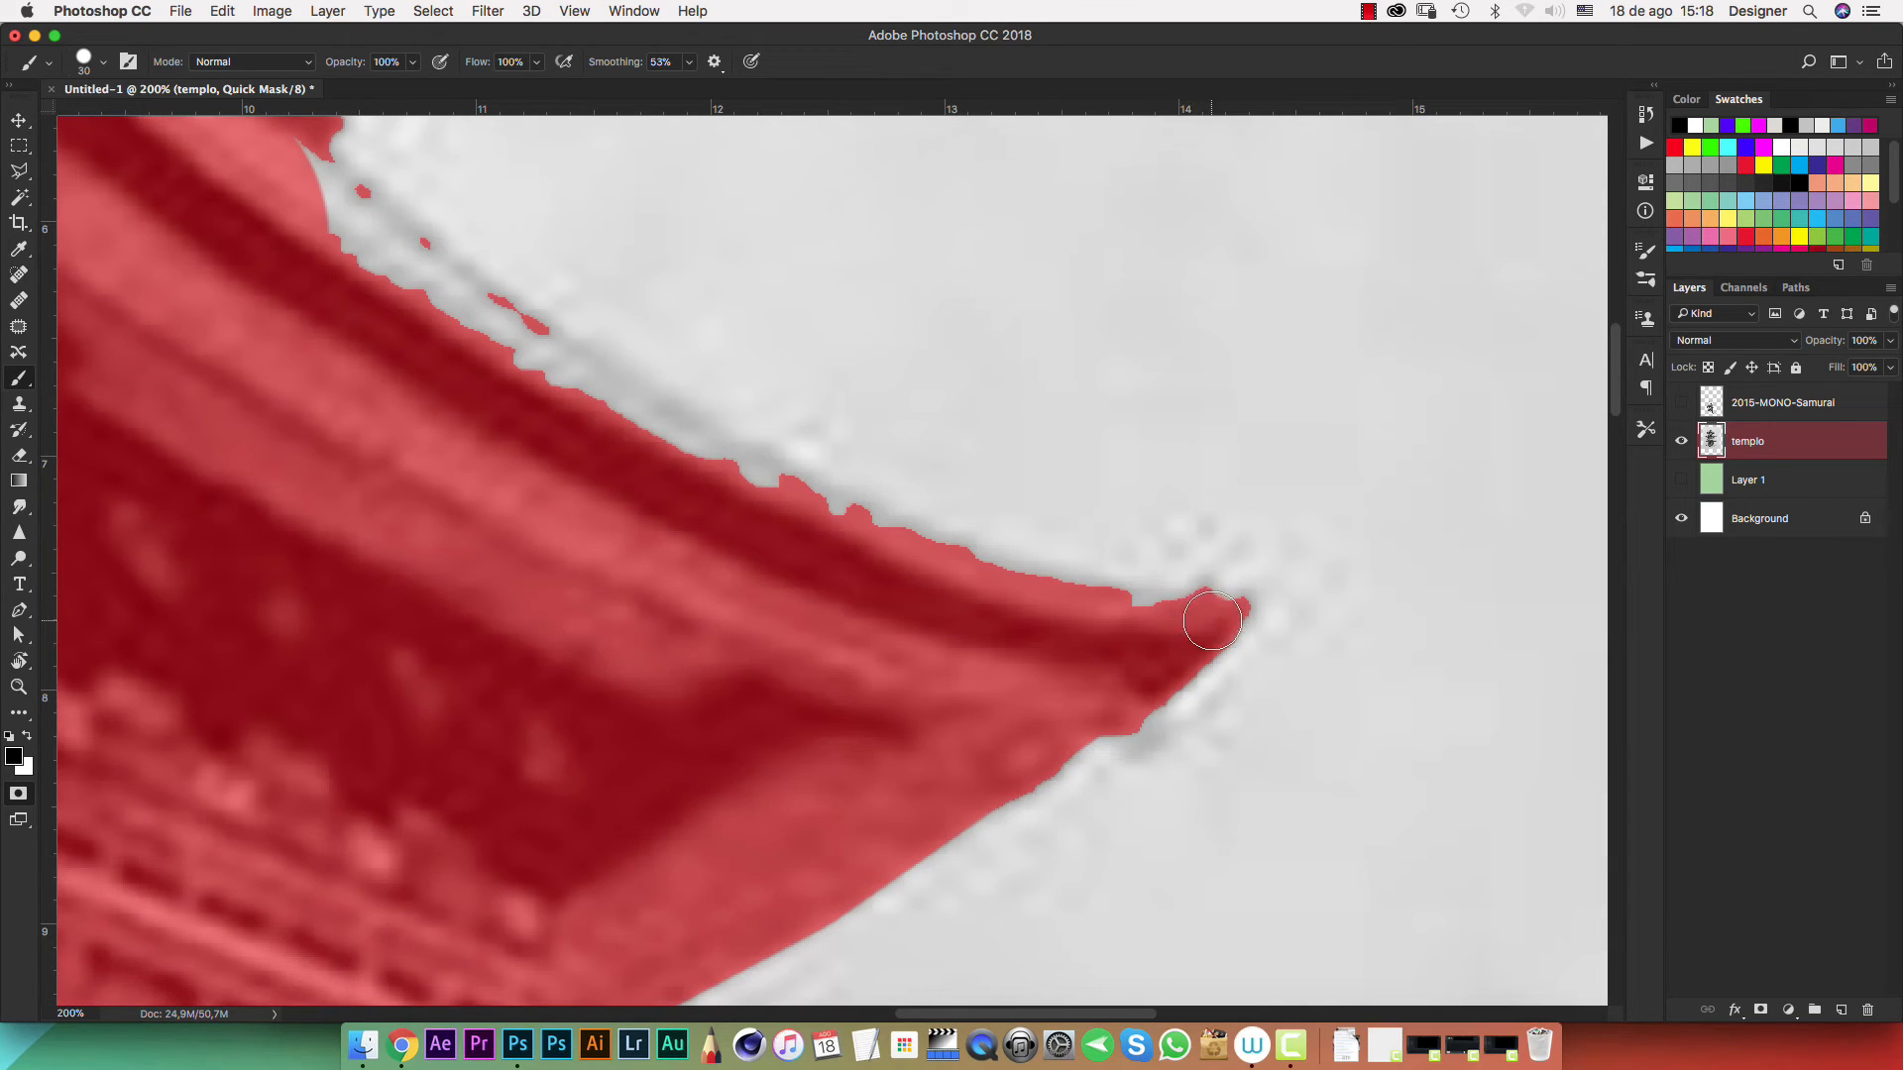
{"action": "left_click", "coordinate": [882, 550], "text": "shift"}
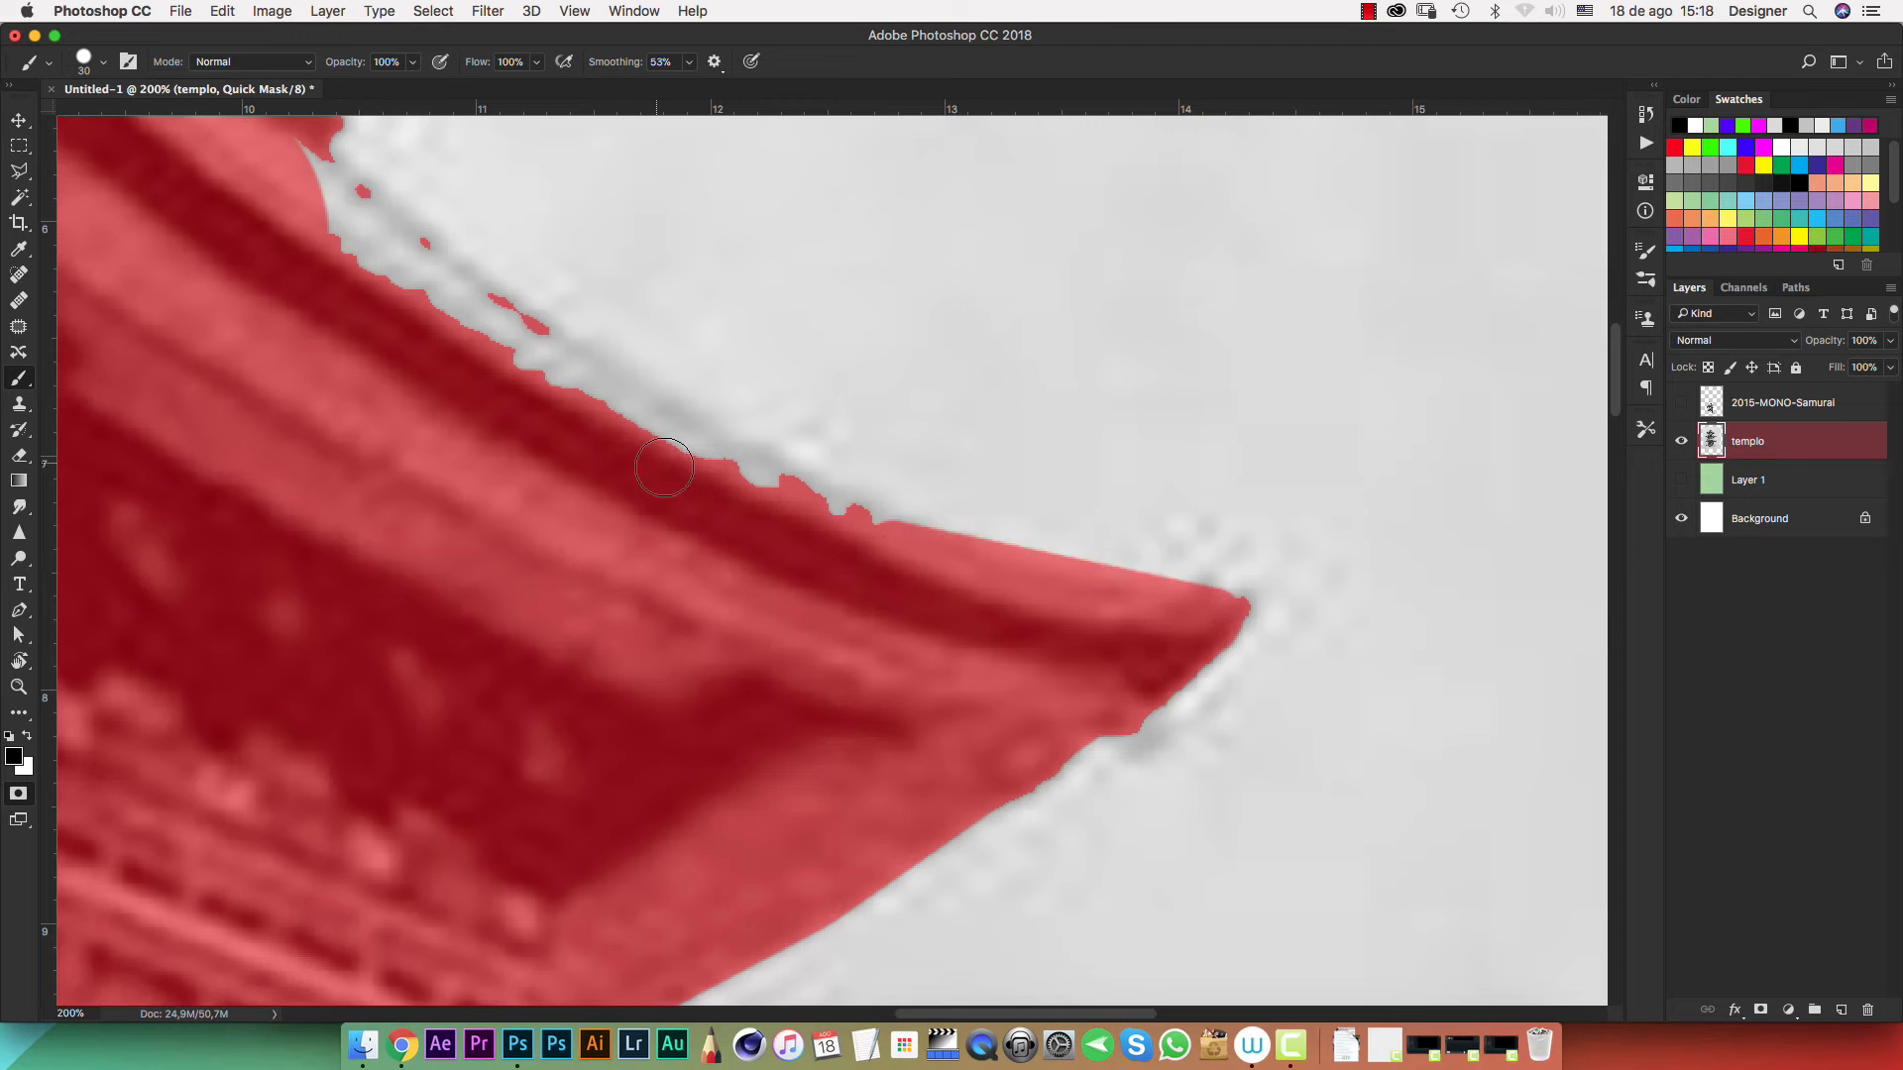
Rotate the view to 40°, mask the gap along the top roof's right slope, and return the view rotation to 0°
{"action": "key", "text": "r"}
{"action": "mouse_move", "coordinate": [981, 323]}
{"action": "left_mouse_down"}
{"action": "mouse_move", "coordinate": [1075, 488]}
{"action": "mouse_move", "coordinate": [994, 505]}
{"action": "mouse_move", "coordinate": [903, 621]}
{"action": "left_mouse_up"}
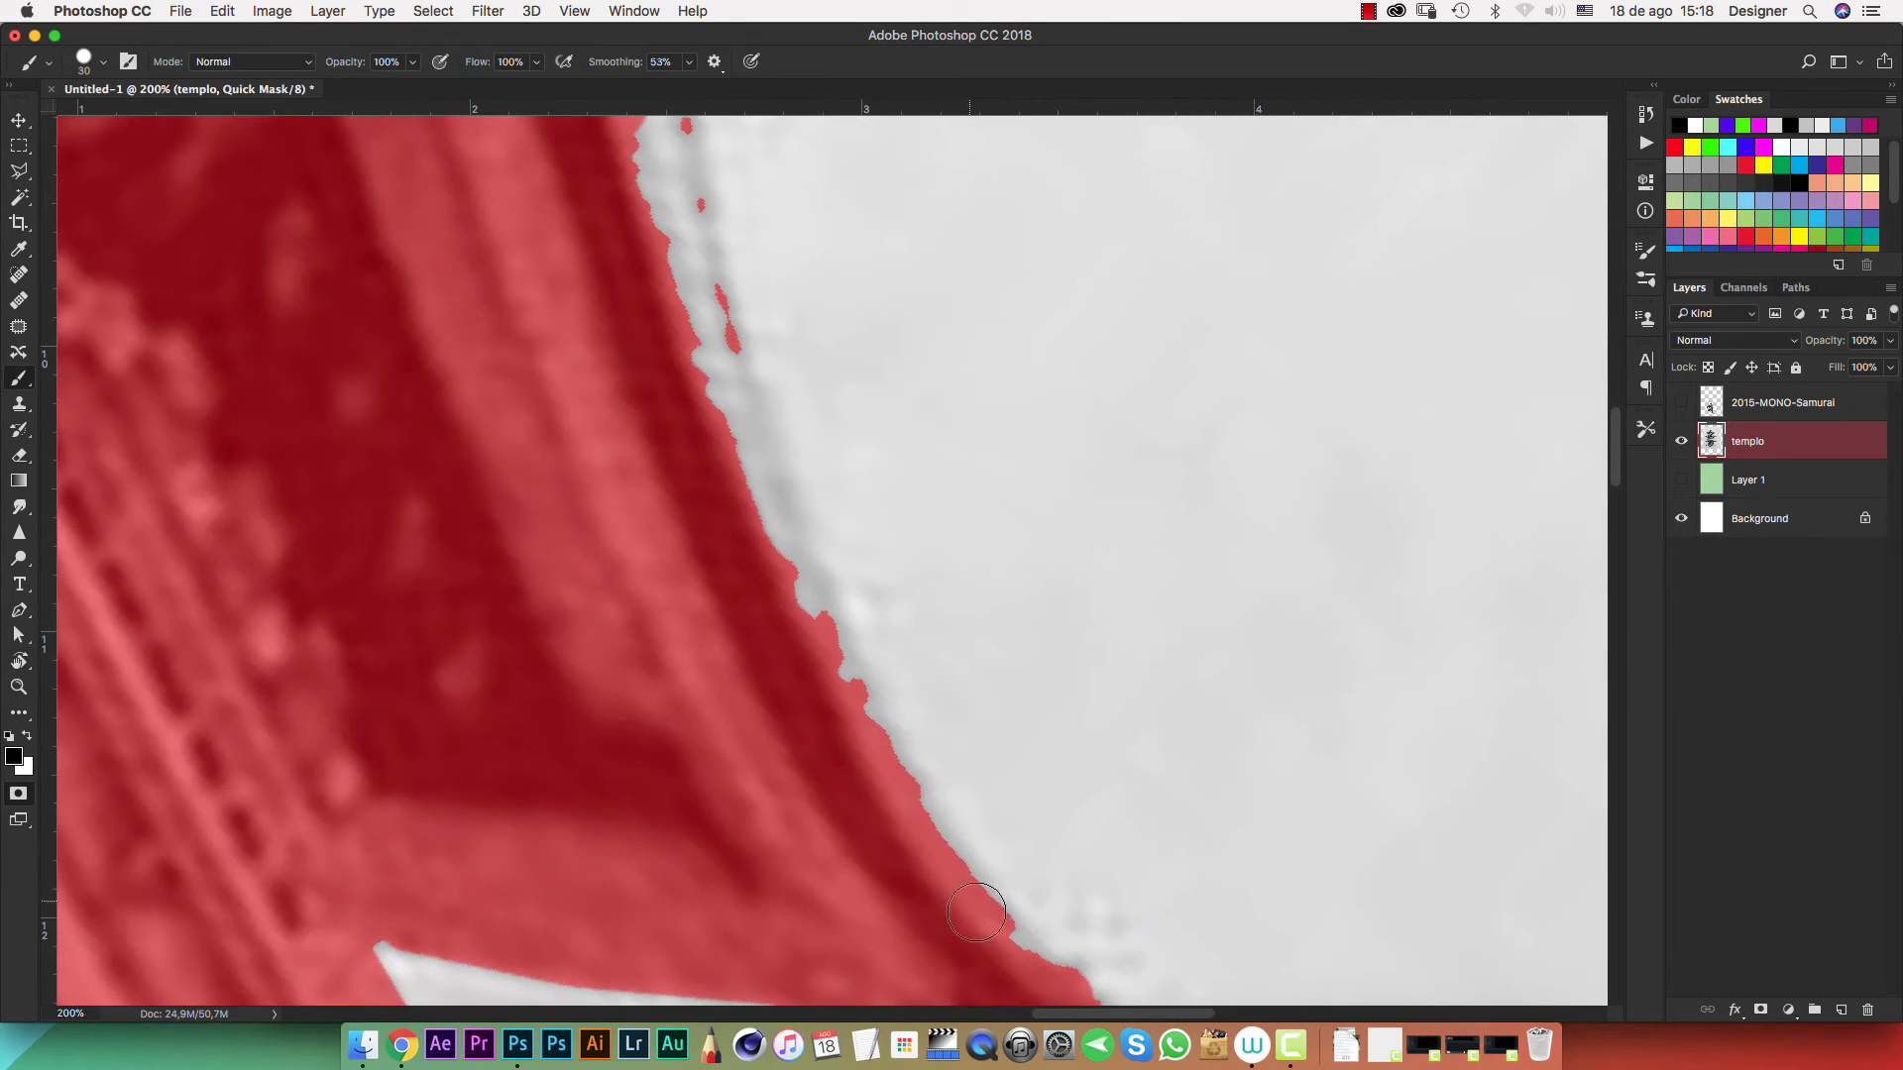
{"action": "mouse_move", "coordinate": [971, 922]}
{"action": "left_mouse_down"}
{"action": "mouse_move", "coordinate": [772, 572]}
{"action": "mouse_move", "coordinate": [682, 231]}
{"action": "mouse_move", "coordinate": [759, 538]}
{"action": "mouse_move", "coordinate": [724, 294]}
{"action": "mouse_move", "coordinate": [796, 705]}
{"action": "left_mouse_up"}
{"action": "key", "text": "super+minus"}
{"action": "key", "text": "super+minus"}
{"action": "key", "text": "super+minus"}
{"action": "key", "text": "r"}
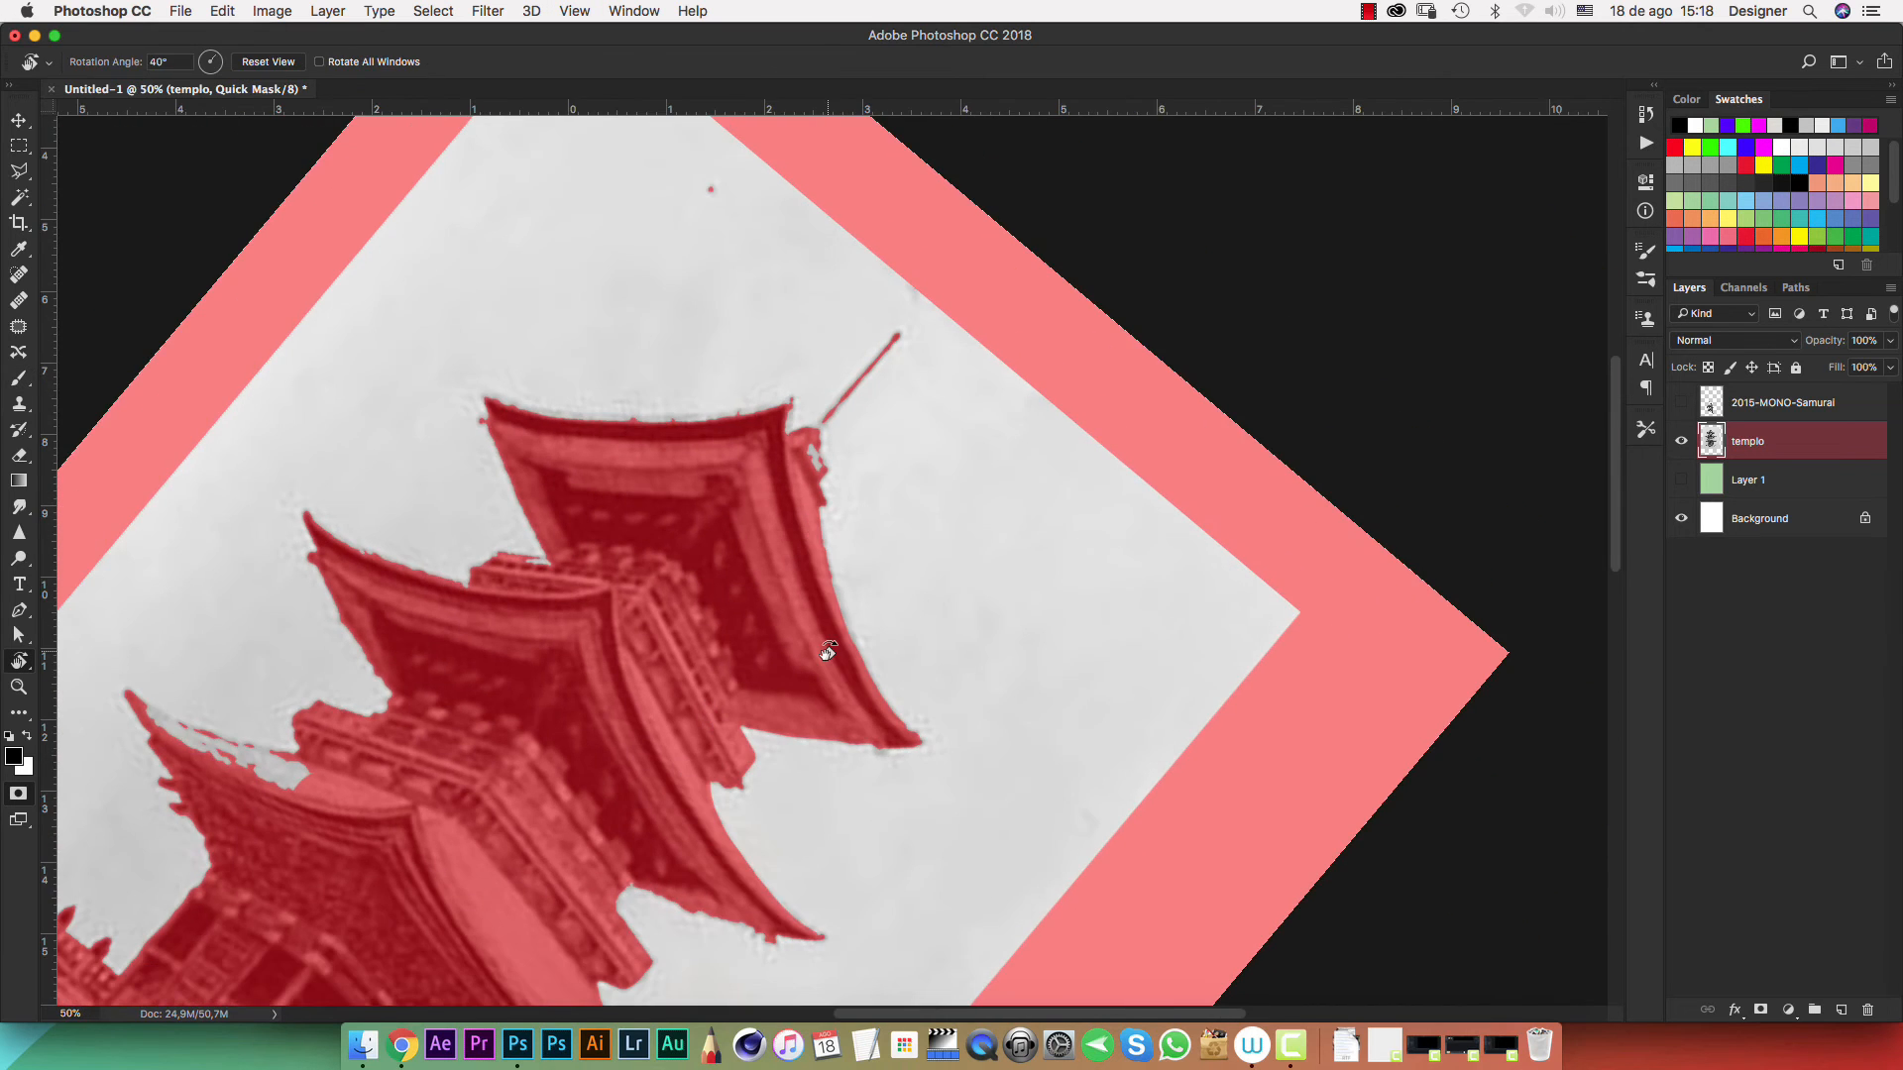
{"action": "left_click_drag", "start_coordinate": [1154, 535], "coordinate": [992, 406]}
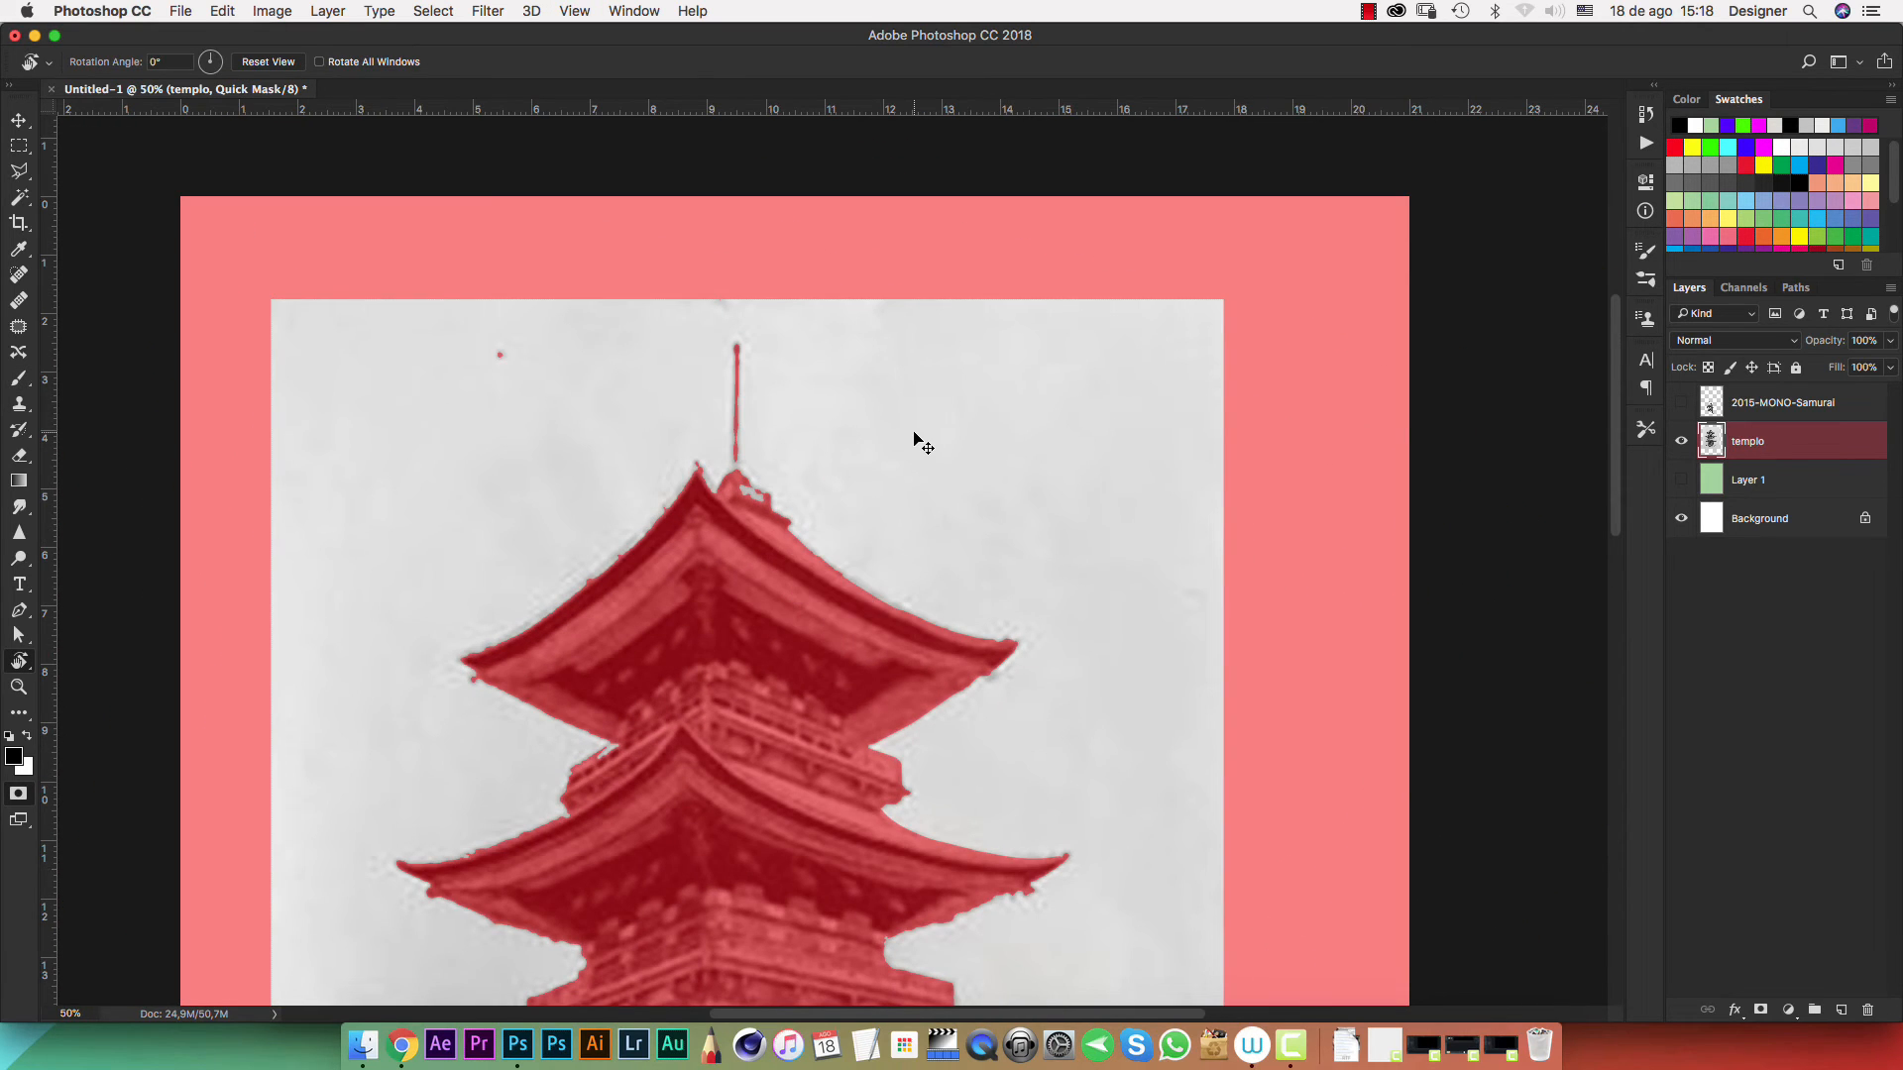
Restore the quick mask and paint over the gap in the ornament at the spire's base, reducing the brush to 15 px
{"action": "key", "text": "super+plus"}
{"action": "key", "text": "super+plus"}
{"action": "key", "text": "super+plus"}
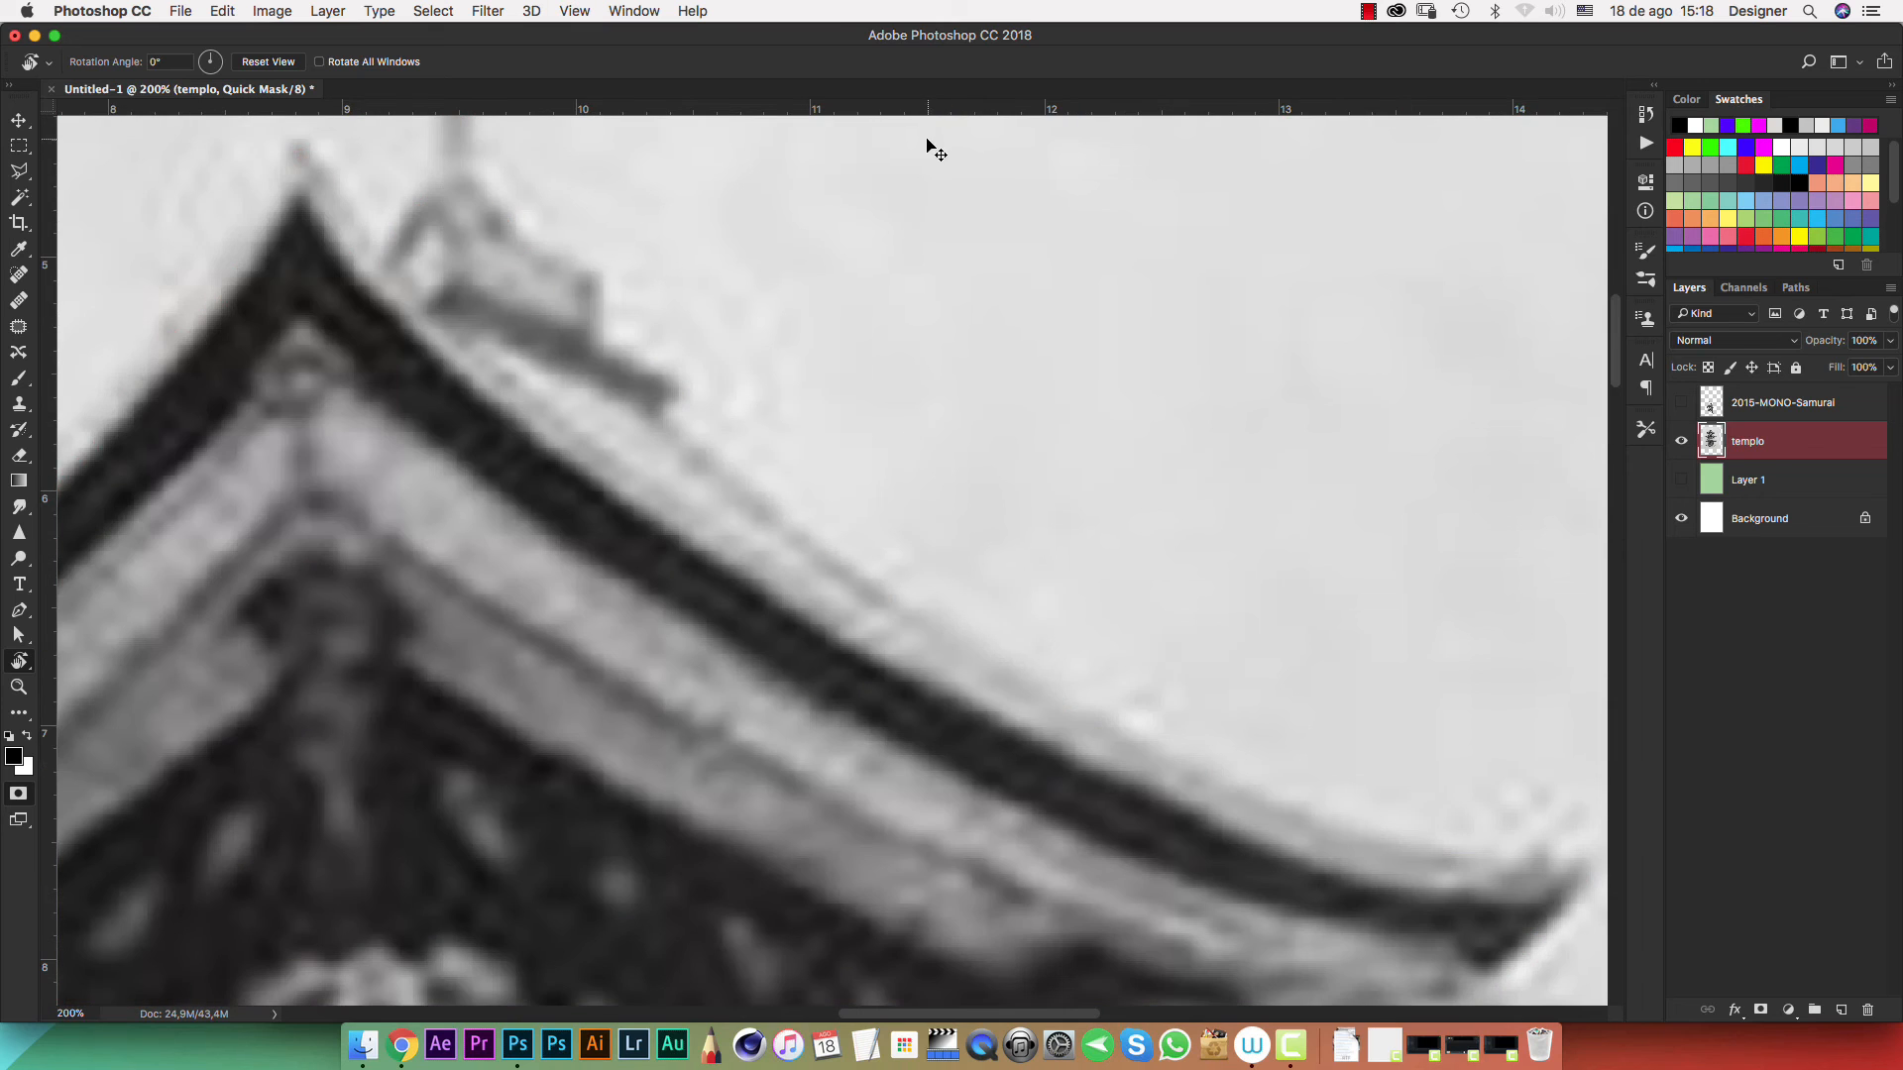
{"action": "key", "text": "super+z"}
{"action": "left_click_drag", "start_coordinate": [716, 470], "coordinate": [898, 760]}
{"action": "key", "text": "b"}
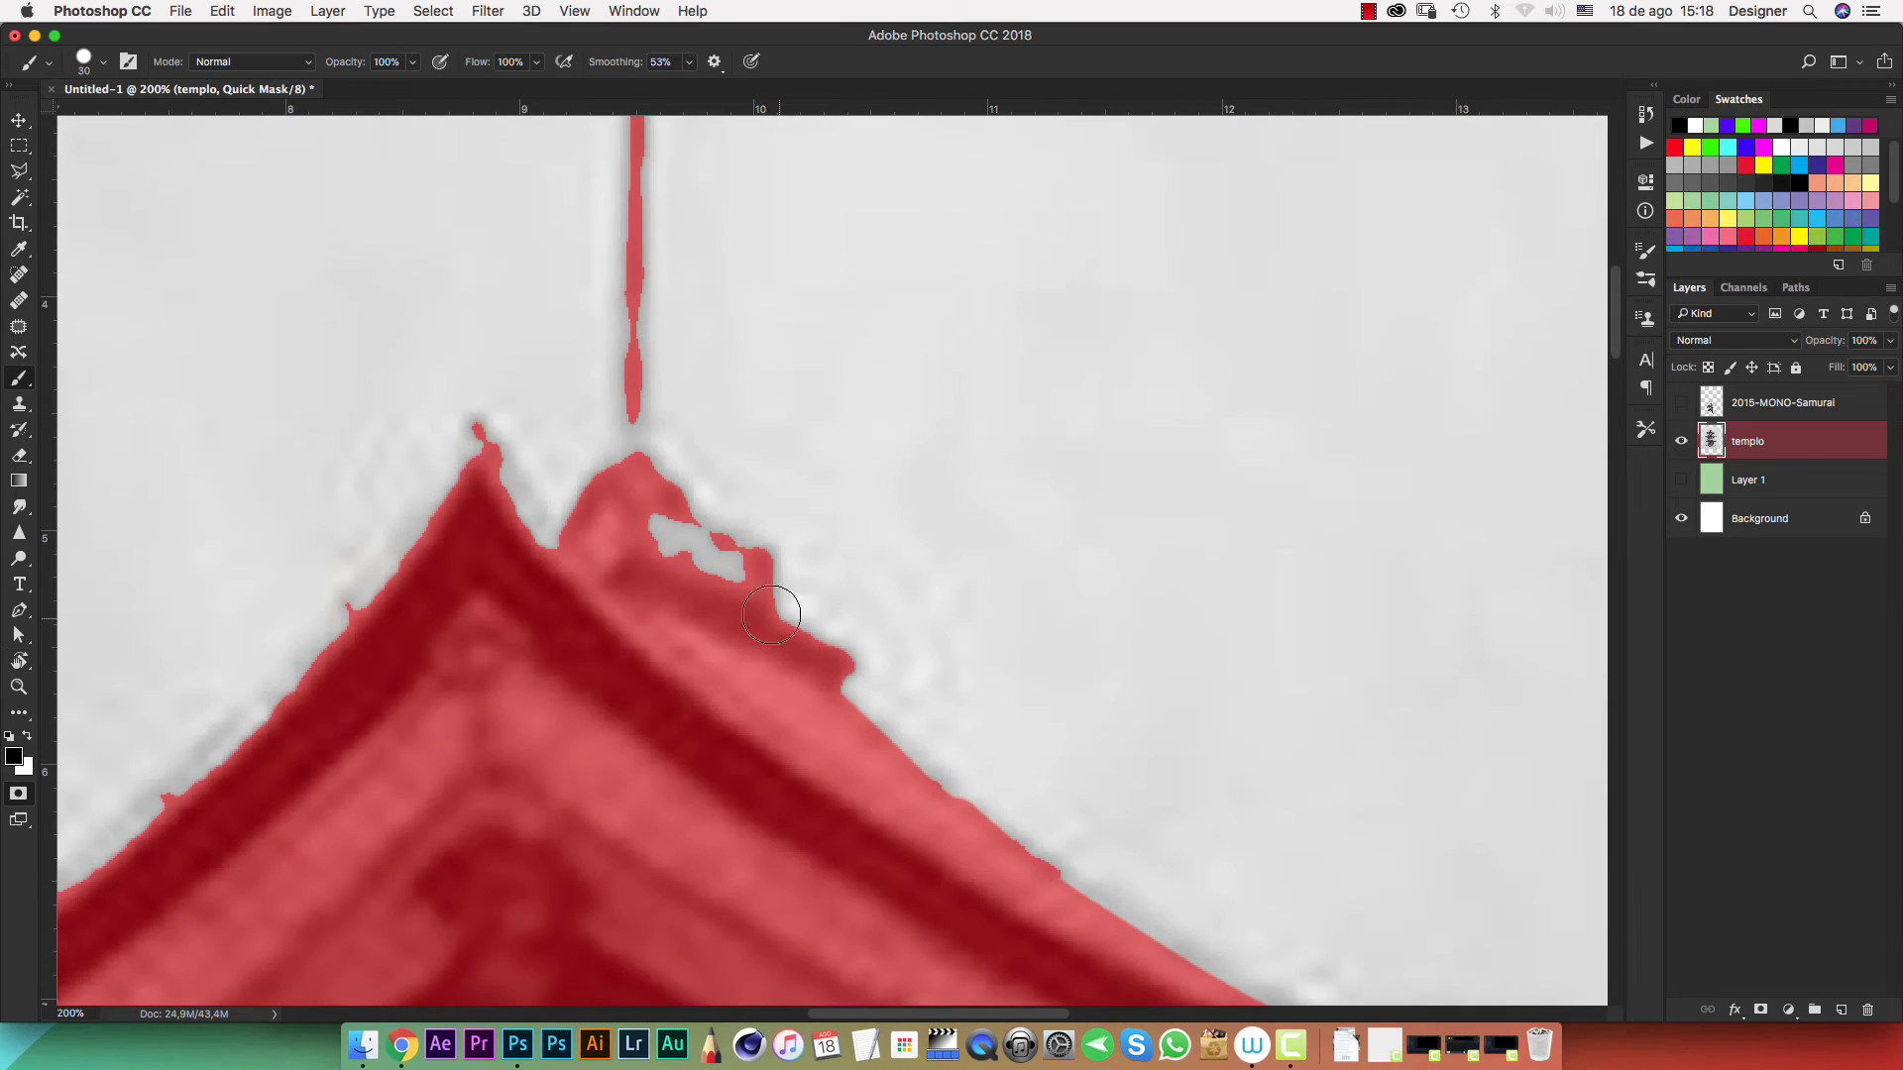
{"action": "mouse_move", "coordinate": [646, 537]}
{"action": "left_mouse_down"}
{"action": "mouse_move", "coordinate": [693, 540]}
{"action": "mouse_move", "coordinate": [728, 571]}
{"action": "left_mouse_up"}
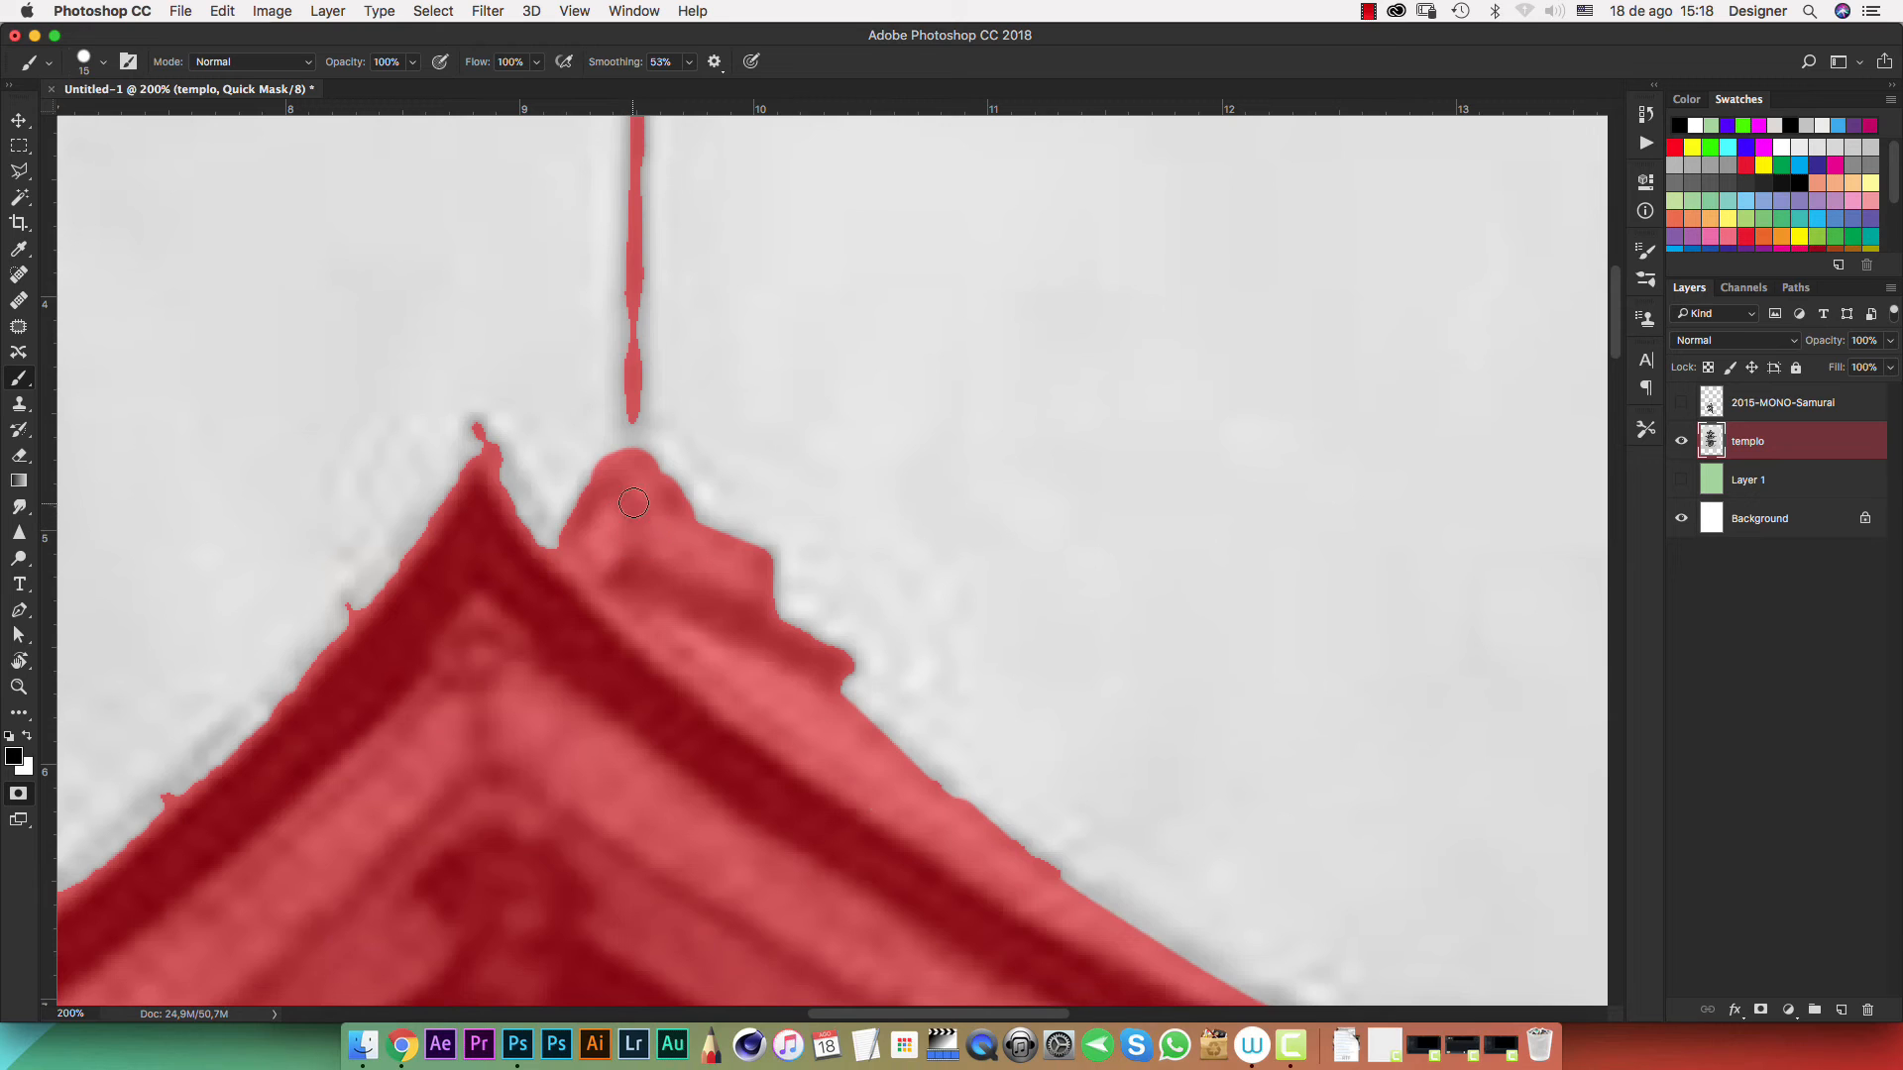
Thicken the quick mask along the upper half of the spire with an 8 px brush
{"action": "scroll", "coordinate": [634, 504], "scroll_direction": "up", "scroll_amount": 3}
{"action": "scroll", "coordinate": [633, 588], "scroll_direction": "up", "scroll_amount": 8}
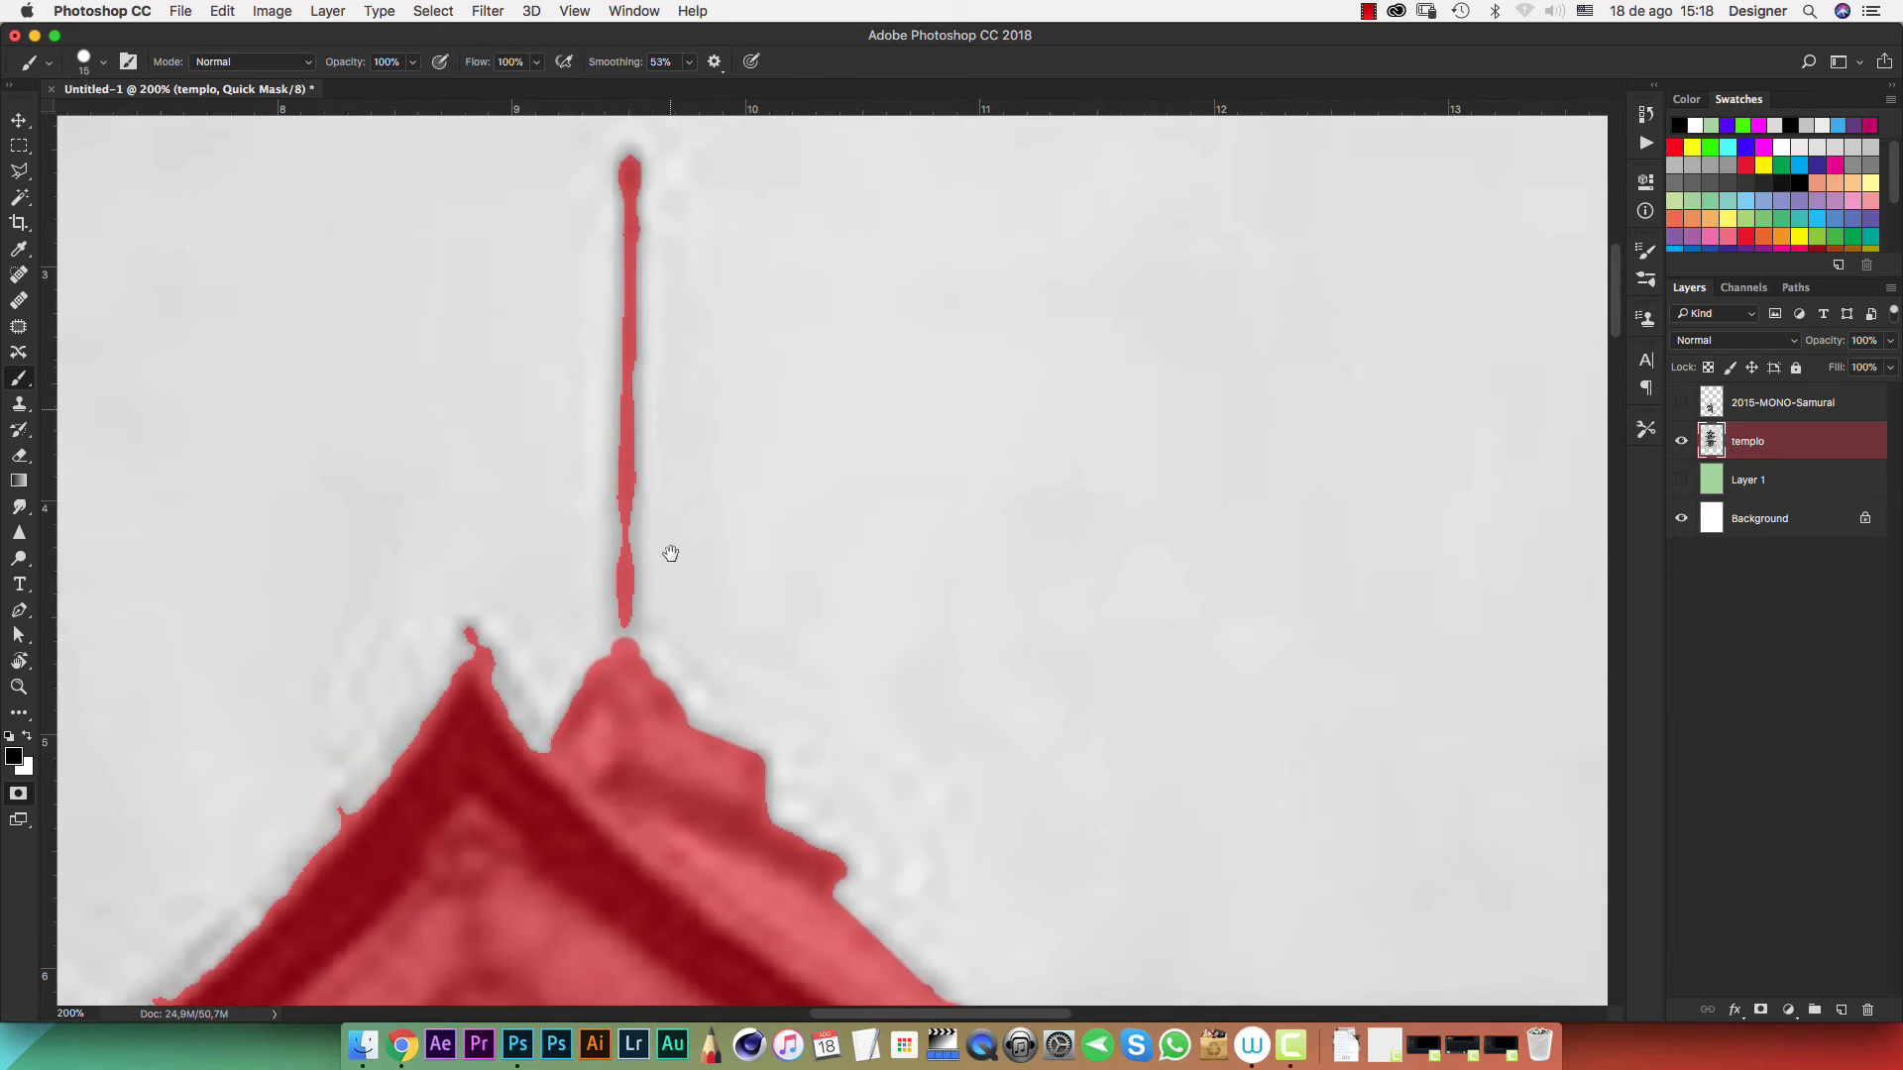
{"action": "left_click", "coordinate": [607, 500], "text": "shift"}
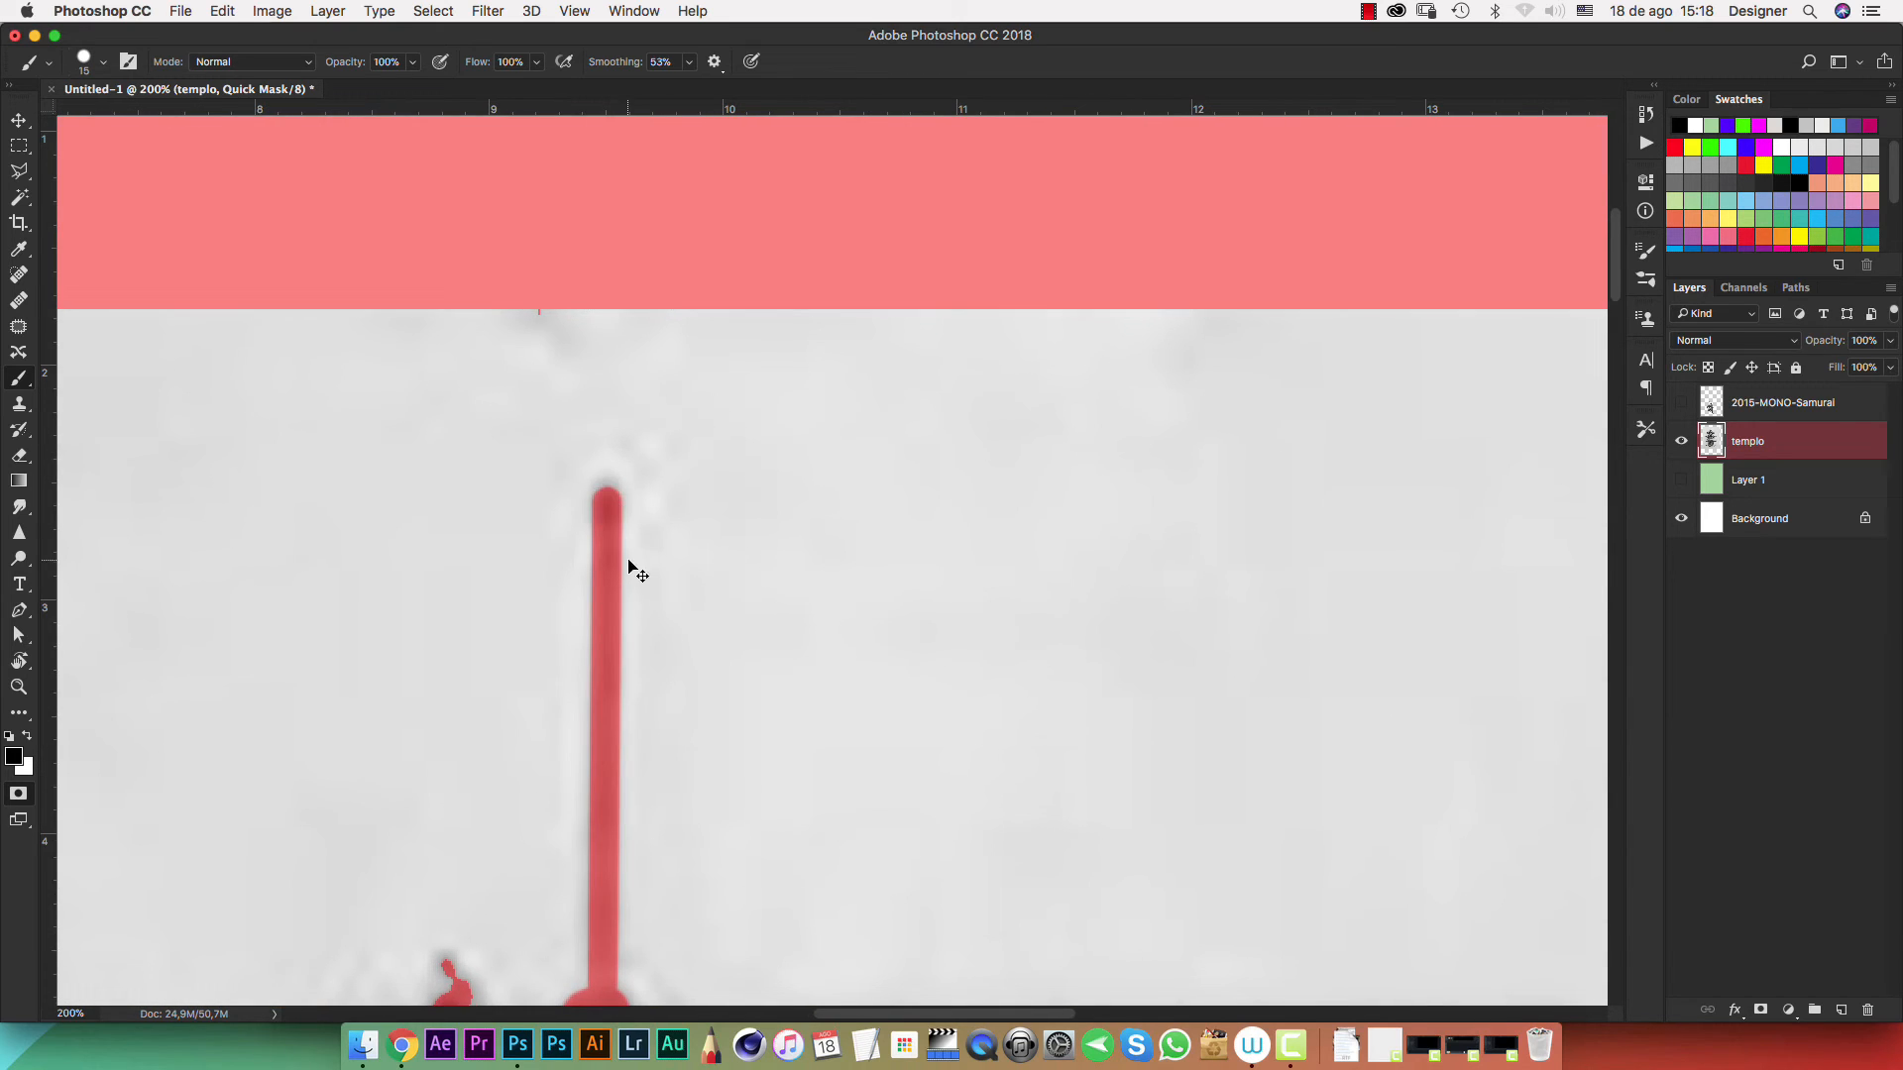
{"action": "key", "text": "super+z"}
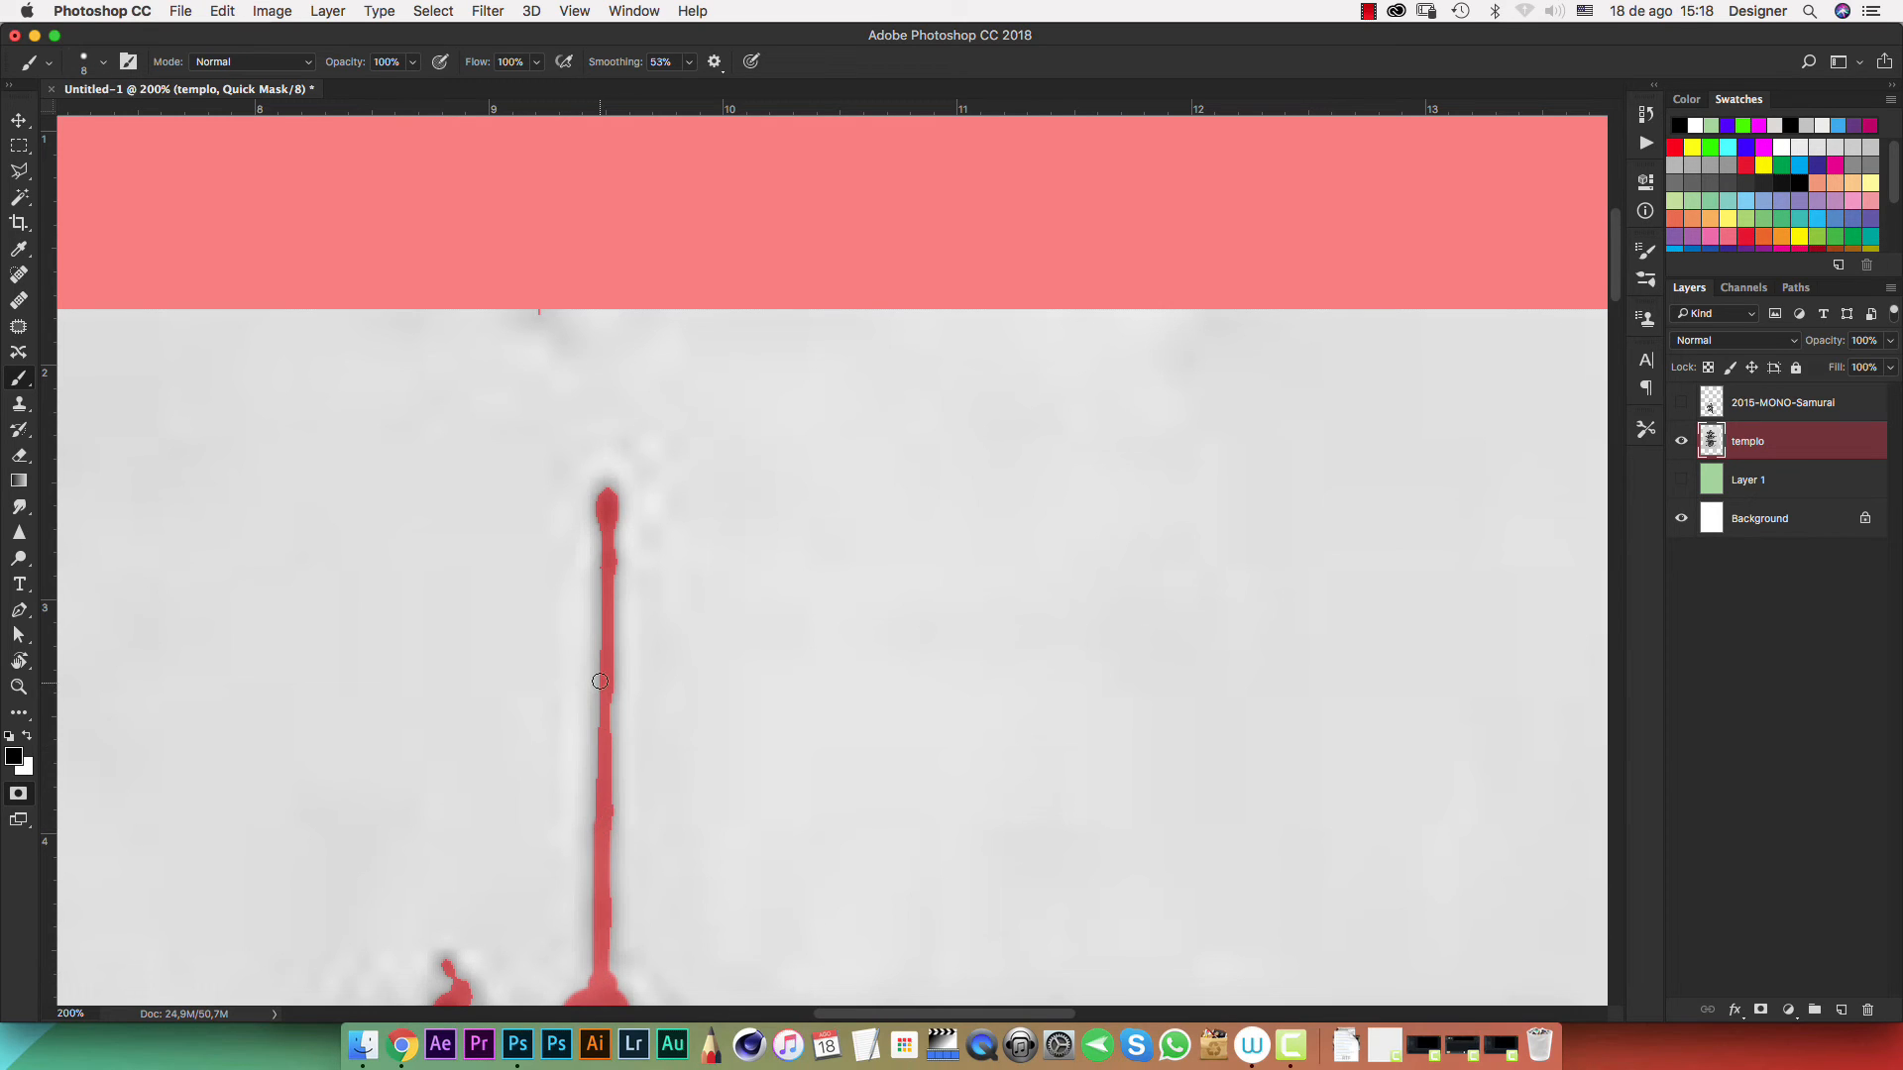
{"action": "left_click_drag", "start_coordinate": [600, 680], "coordinate": [607, 507]}
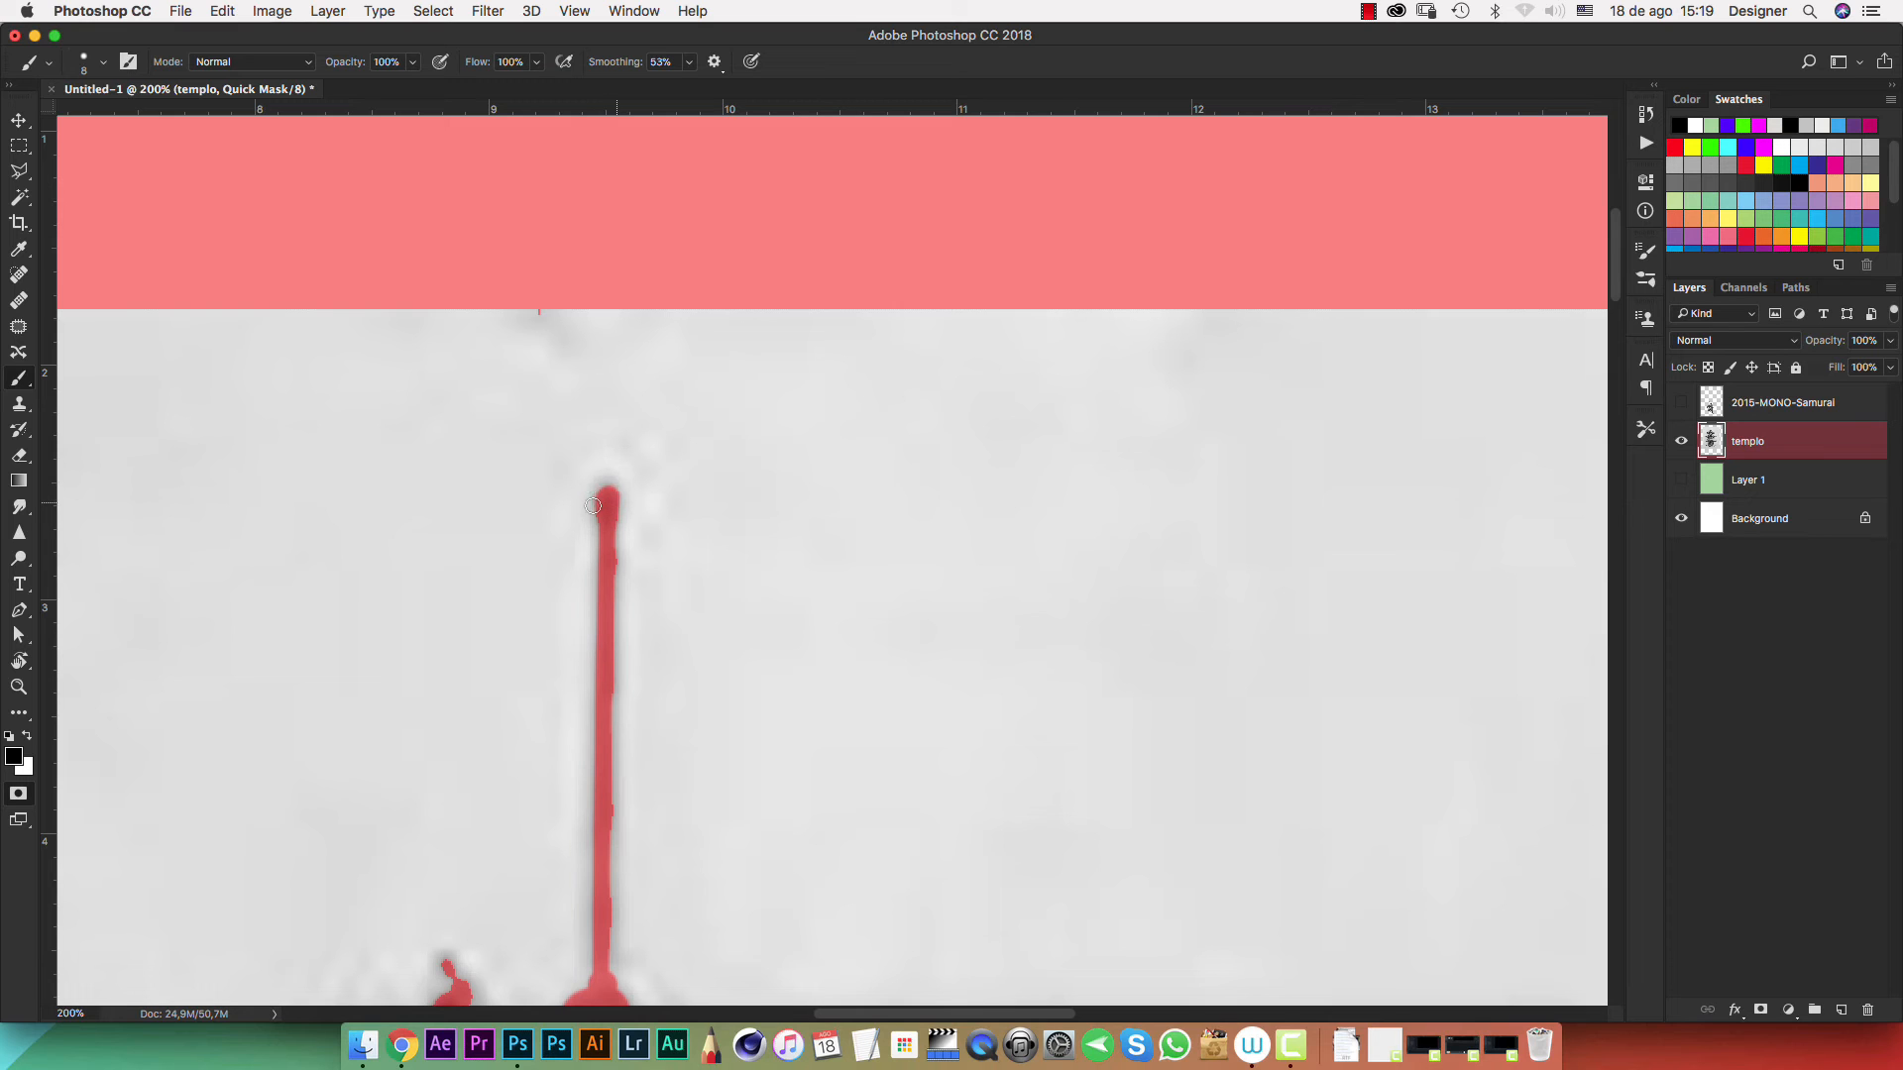
Paint the quick mask over the gap in the left balcony railing beneath the top roof with a 30 px brush
{"action": "key", "text": "super+minus"}
{"action": "key", "text": "super+minus"}
{"action": "key", "text": "super+minus"}
{"action": "key", "text": "super+minus"}
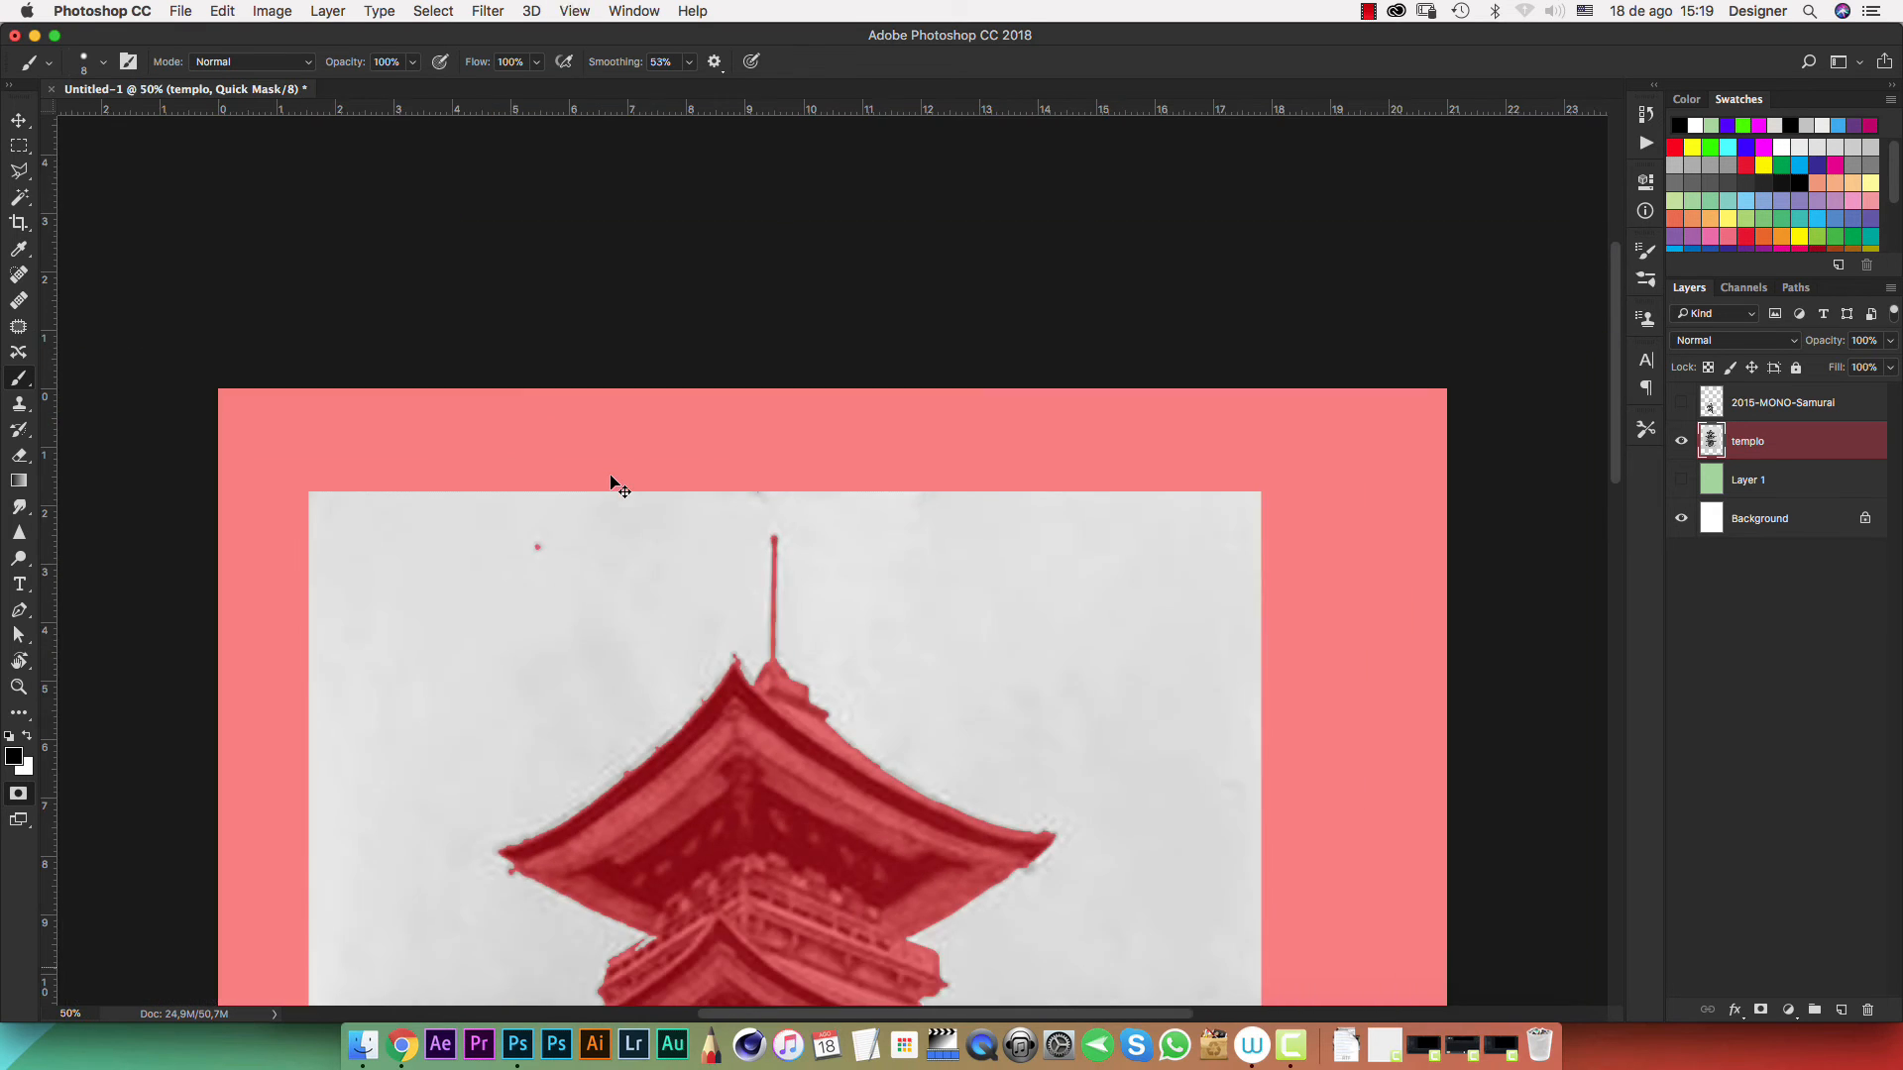
{"action": "left_click_drag", "start_coordinate": [879, 674], "coordinate": [913, 450]}
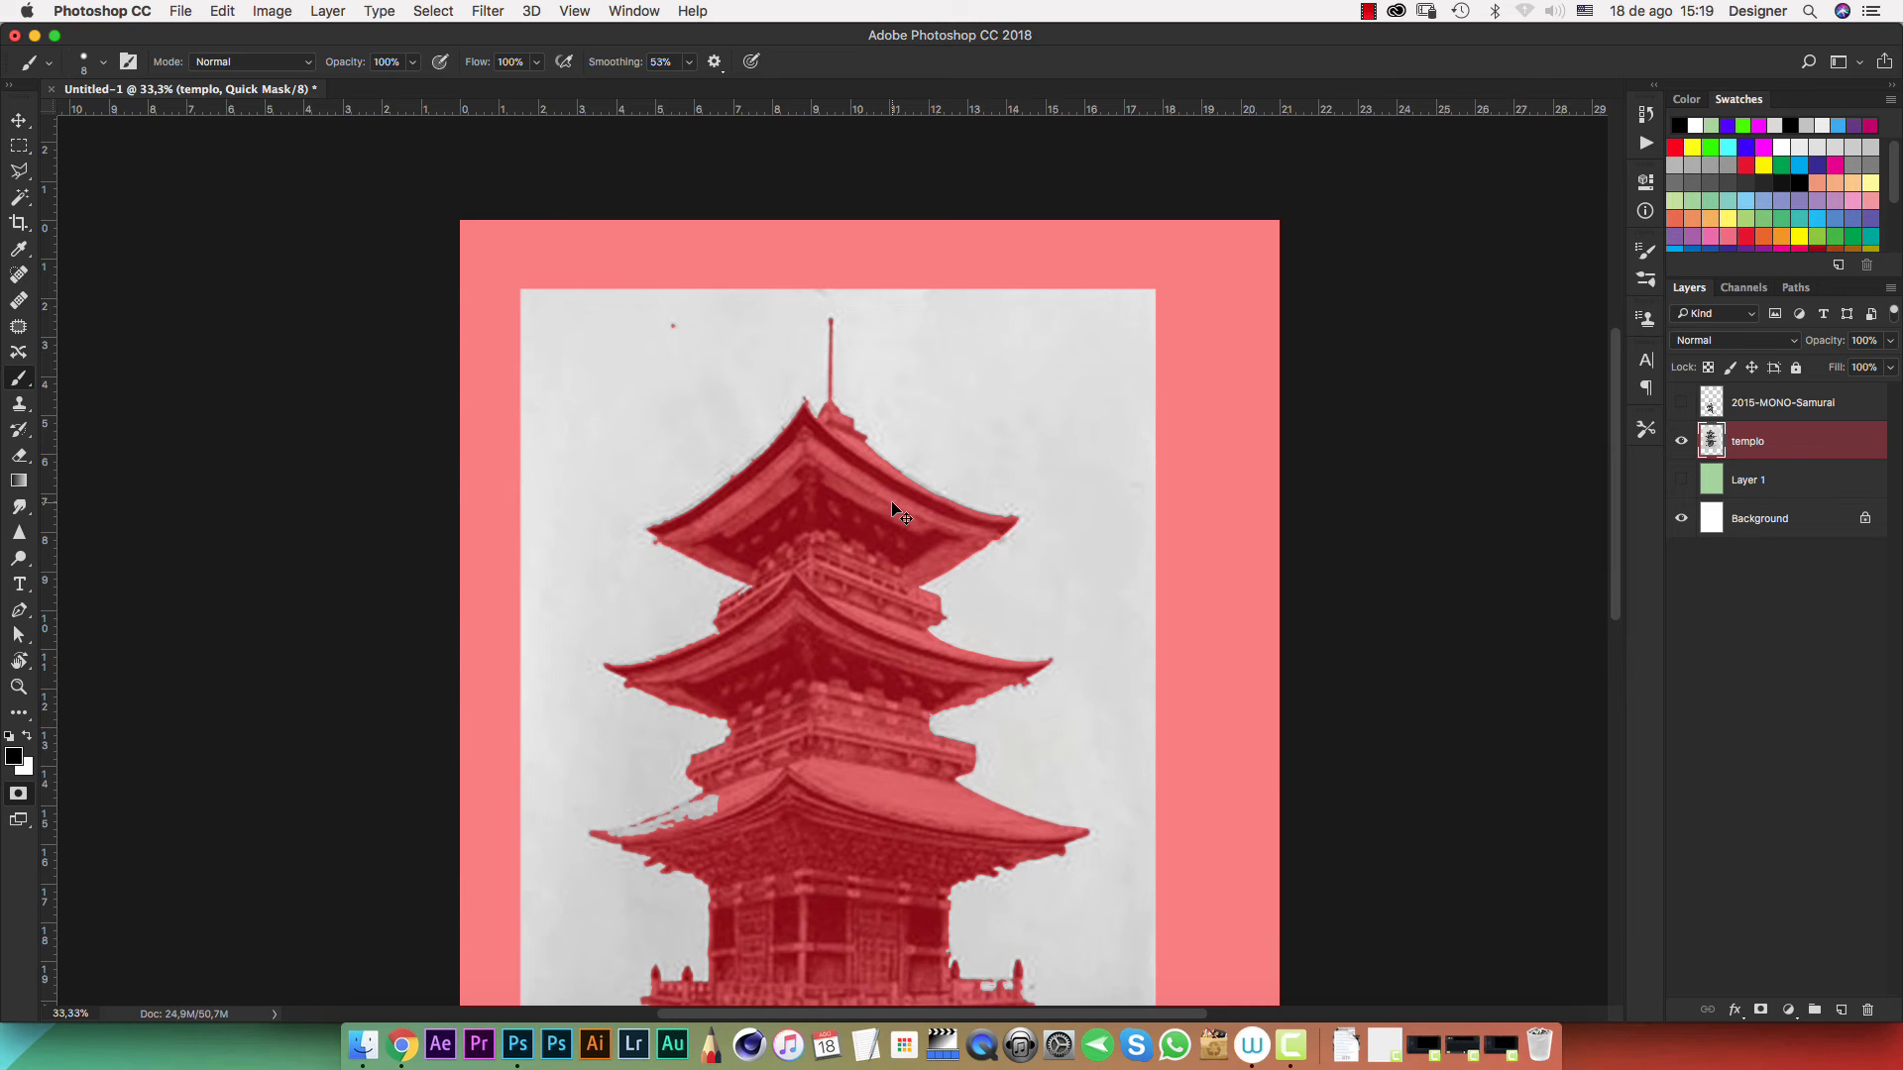
{"action": "key", "text": "super+plus"}
{"action": "key", "text": "super+plus"}
{"action": "key", "text": "super+plus"}
{"action": "scroll", "coordinate": [765, 539], "scroll_direction": "down", "scroll_amount": 3}
{"action": "scroll", "coordinate": [765, 539], "scroll_direction": "left", "scroll_amount": 3}
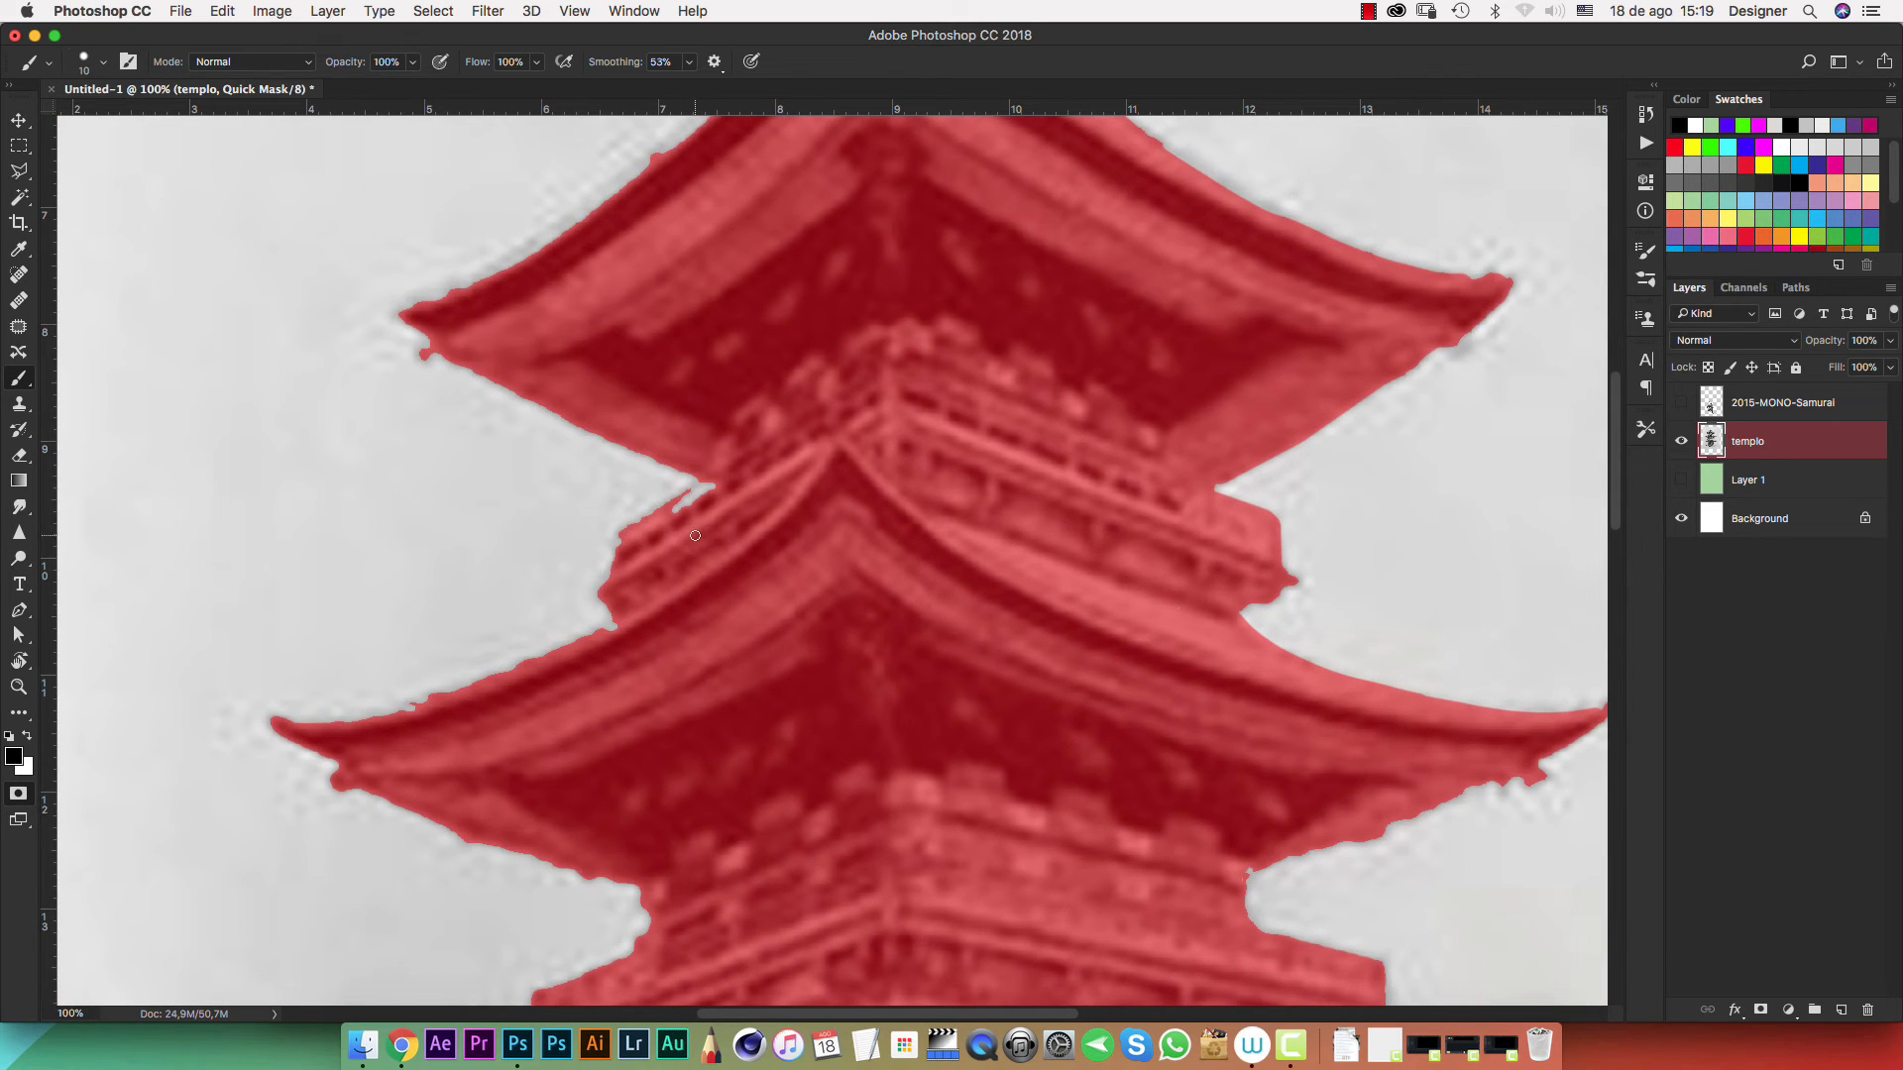
{"action": "key", "text": "bracketright"}
{"action": "key", "text": "bracketright"}
{"action": "left_click_drag", "start_coordinate": [696, 493], "coordinate": [742, 477]}
Exit the quick mask and outline the lowest roof's left end with the Magnetic Lasso to add it to the selection
{"action": "key", "text": "space"}
{"action": "left_click_drag", "start_coordinate": [730, 628], "coordinate": [879, 420]}
{"action": "left_click_drag", "start_coordinate": [913, 706], "coordinate": [850, 488]}
{"action": "left_click_drag", "start_coordinate": [847, 574], "coordinate": [1010, 371]}
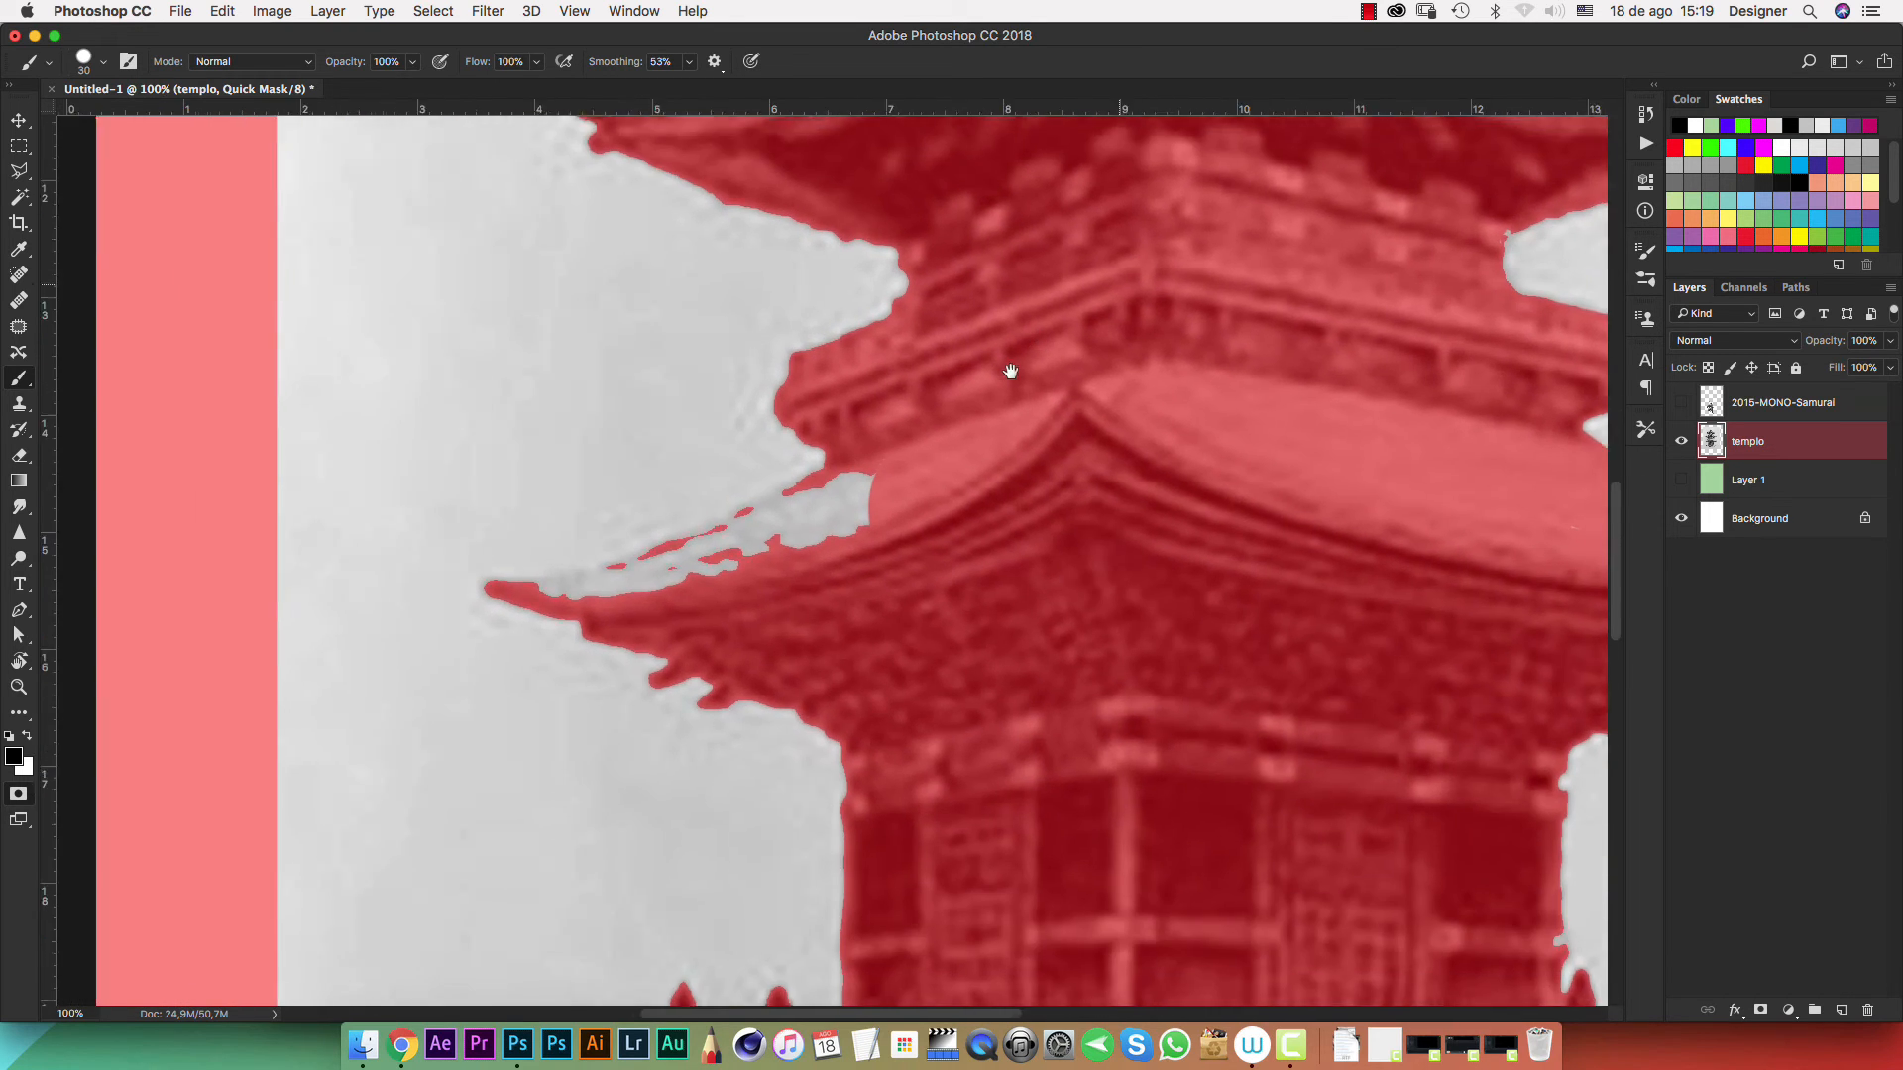
{"action": "key", "text": "q"}
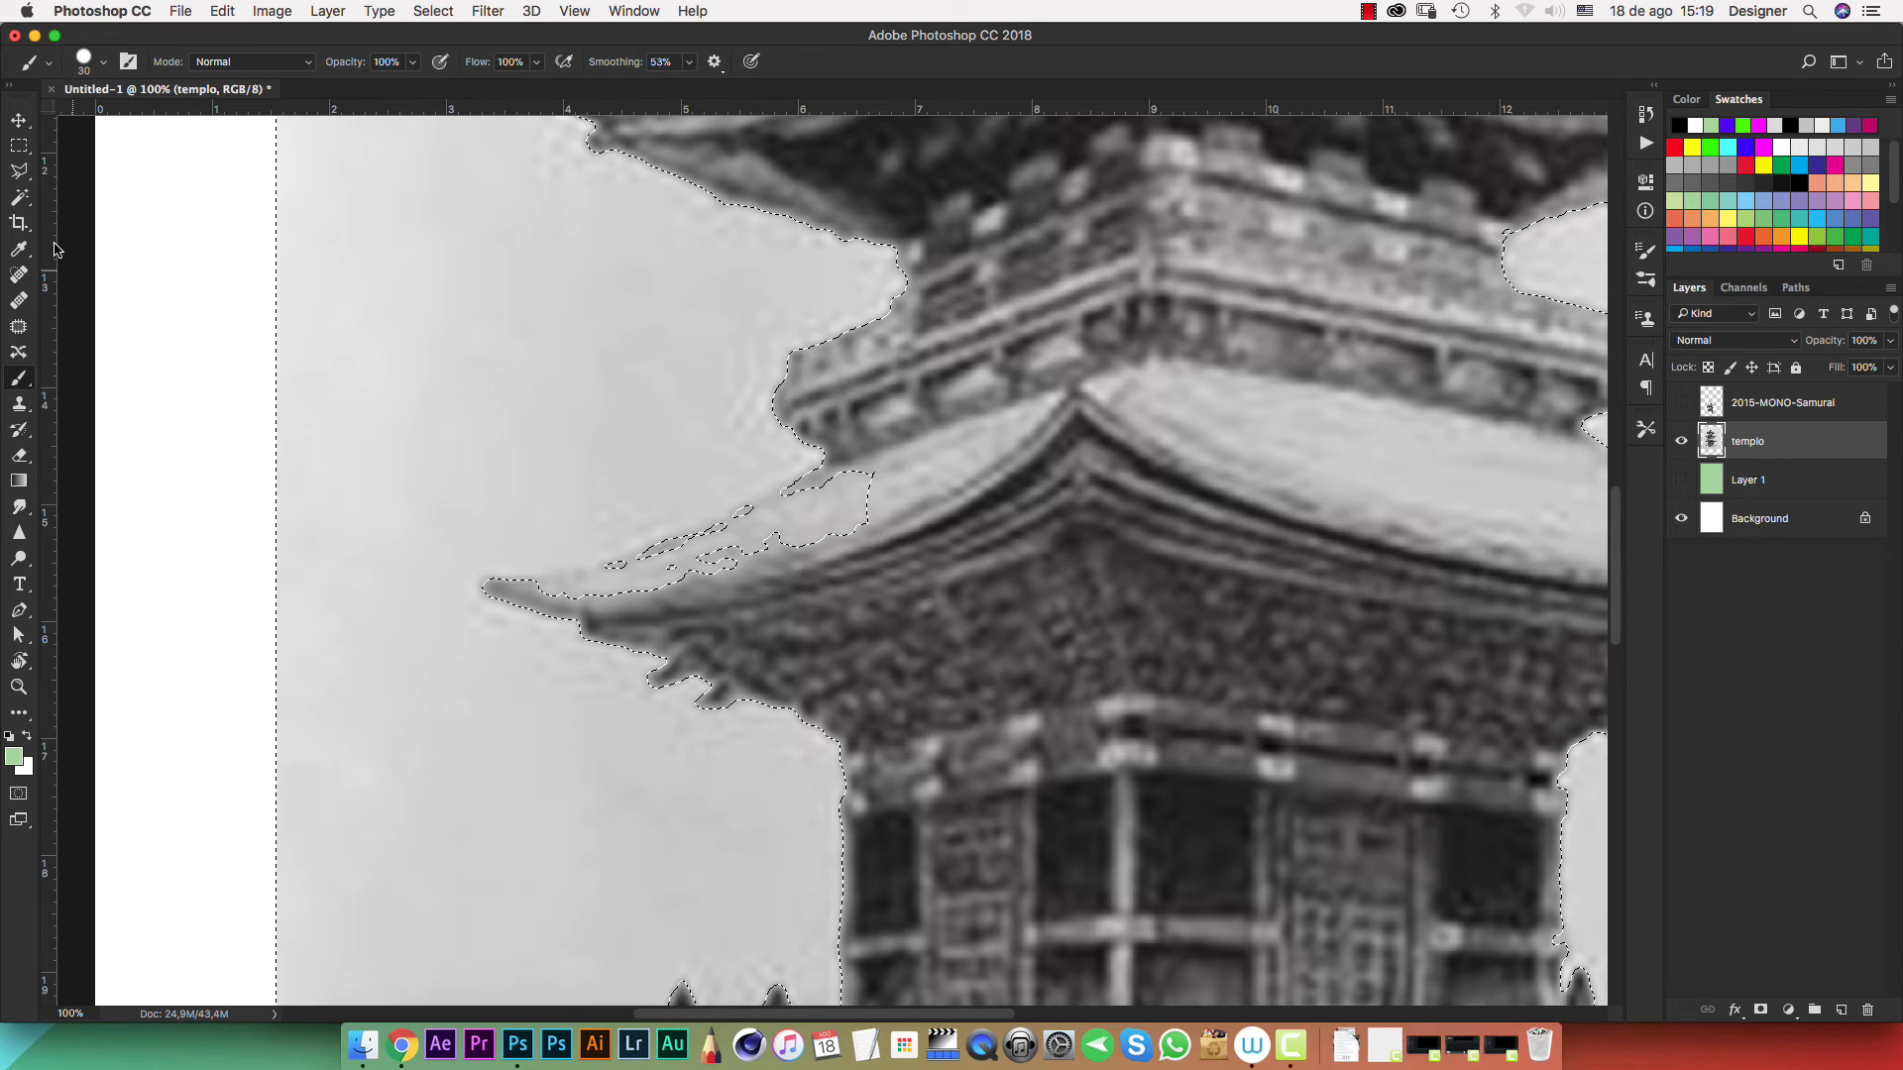
{"action": "left_click", "coordinate": [20, 171]}
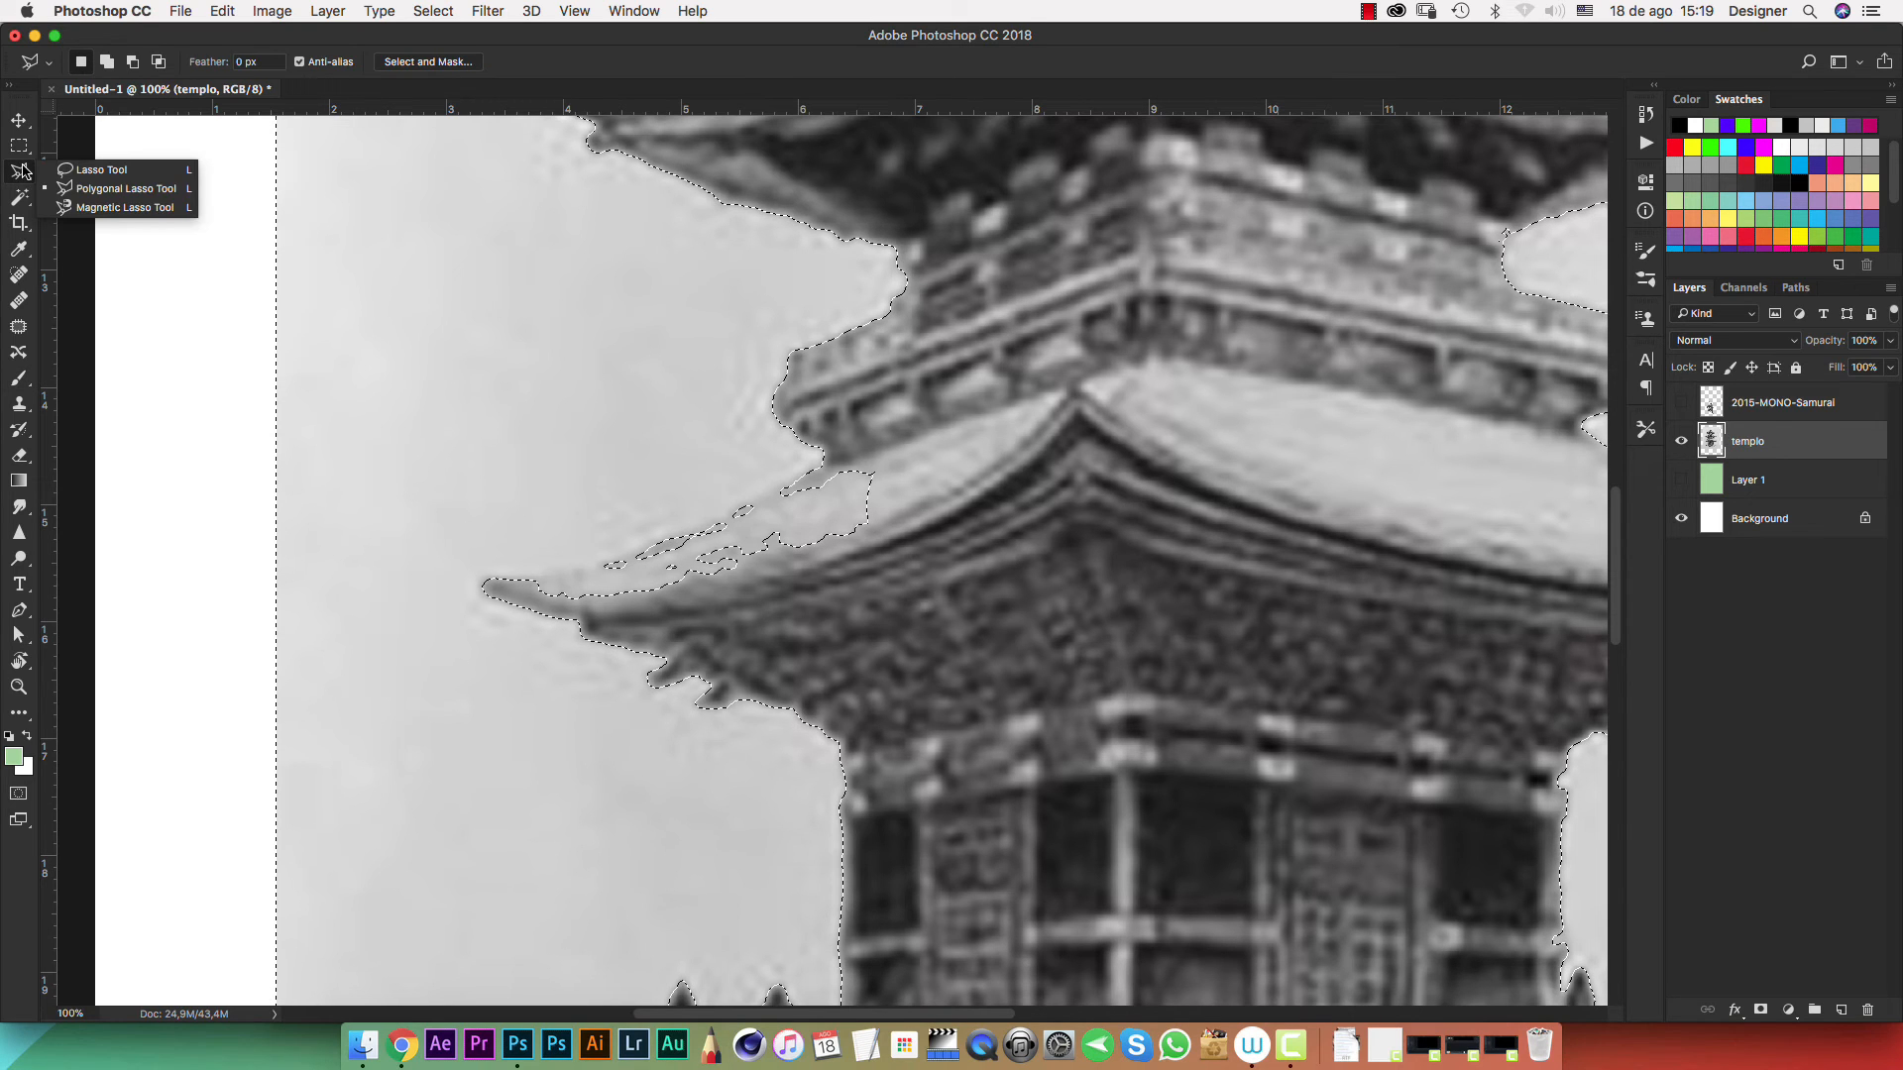
{"action": "left_click", "coordinate": [99, 210]}
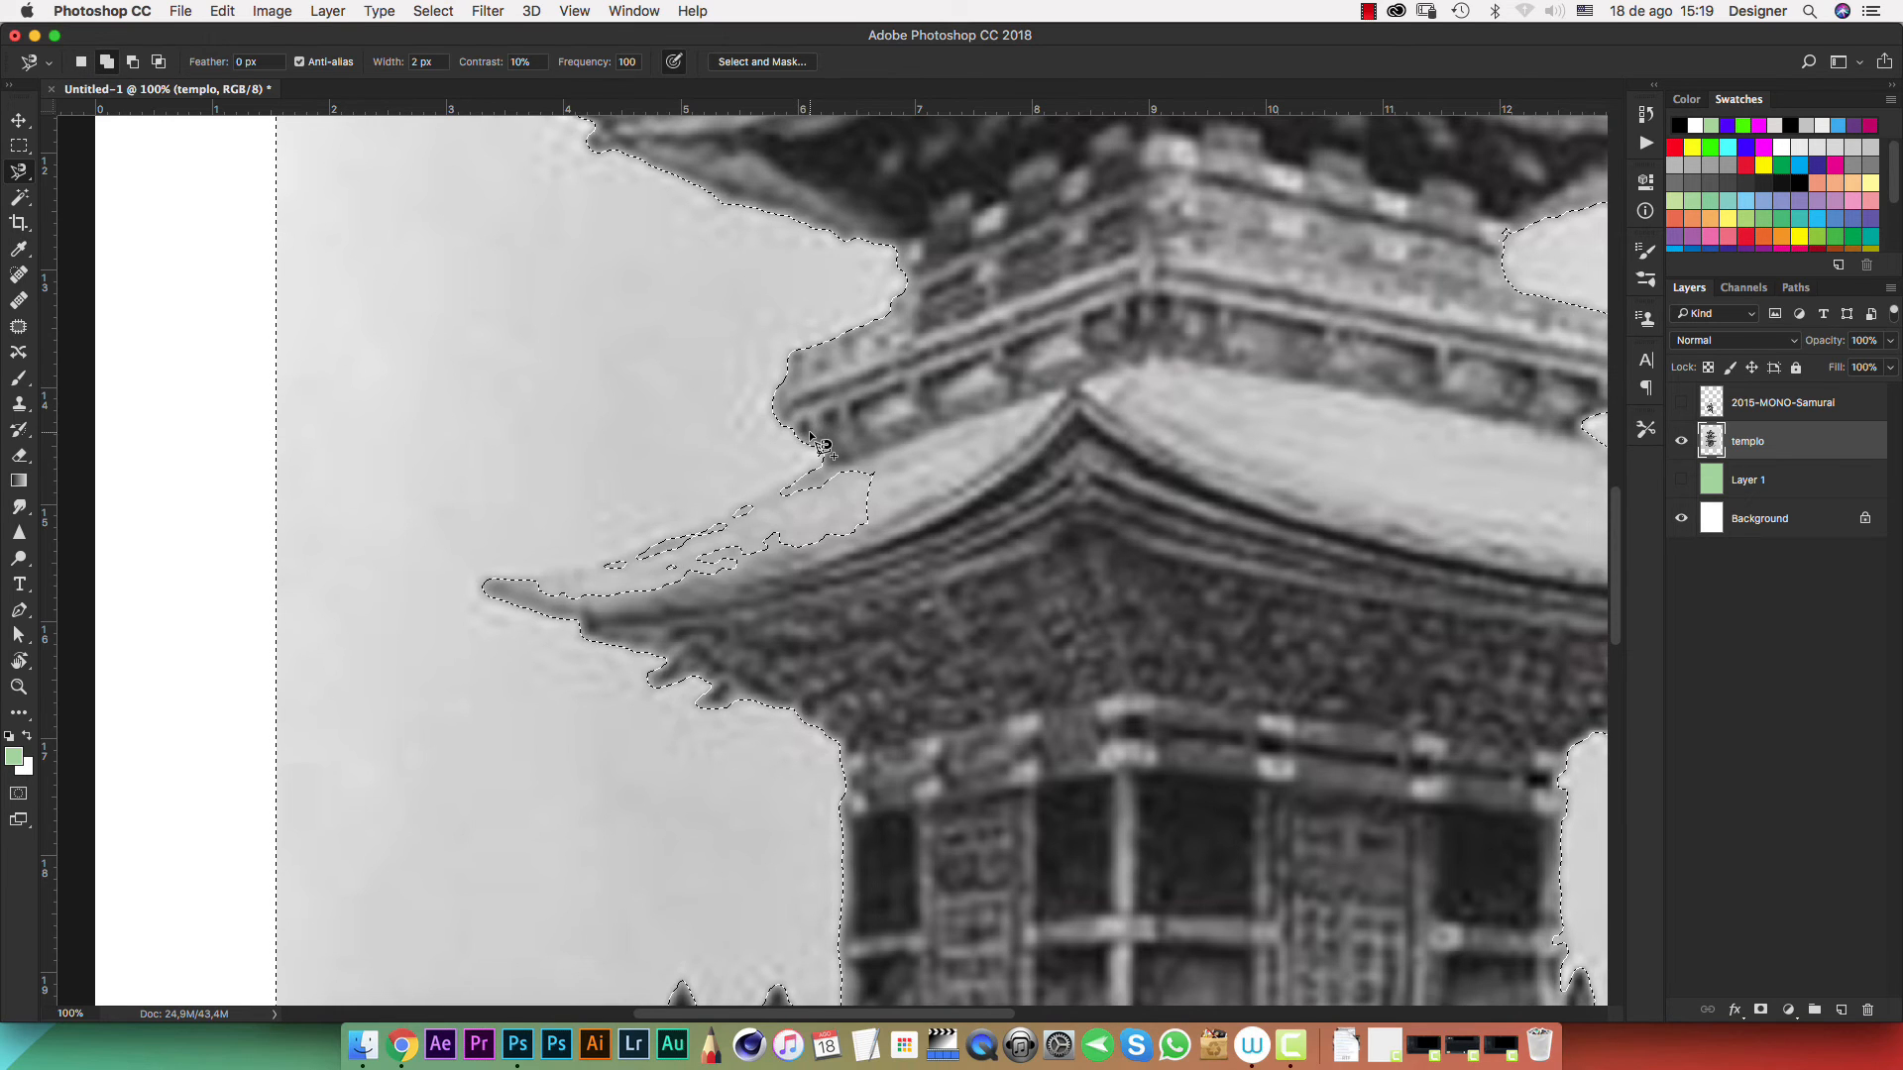
{"action": "key", "text": "shift"}
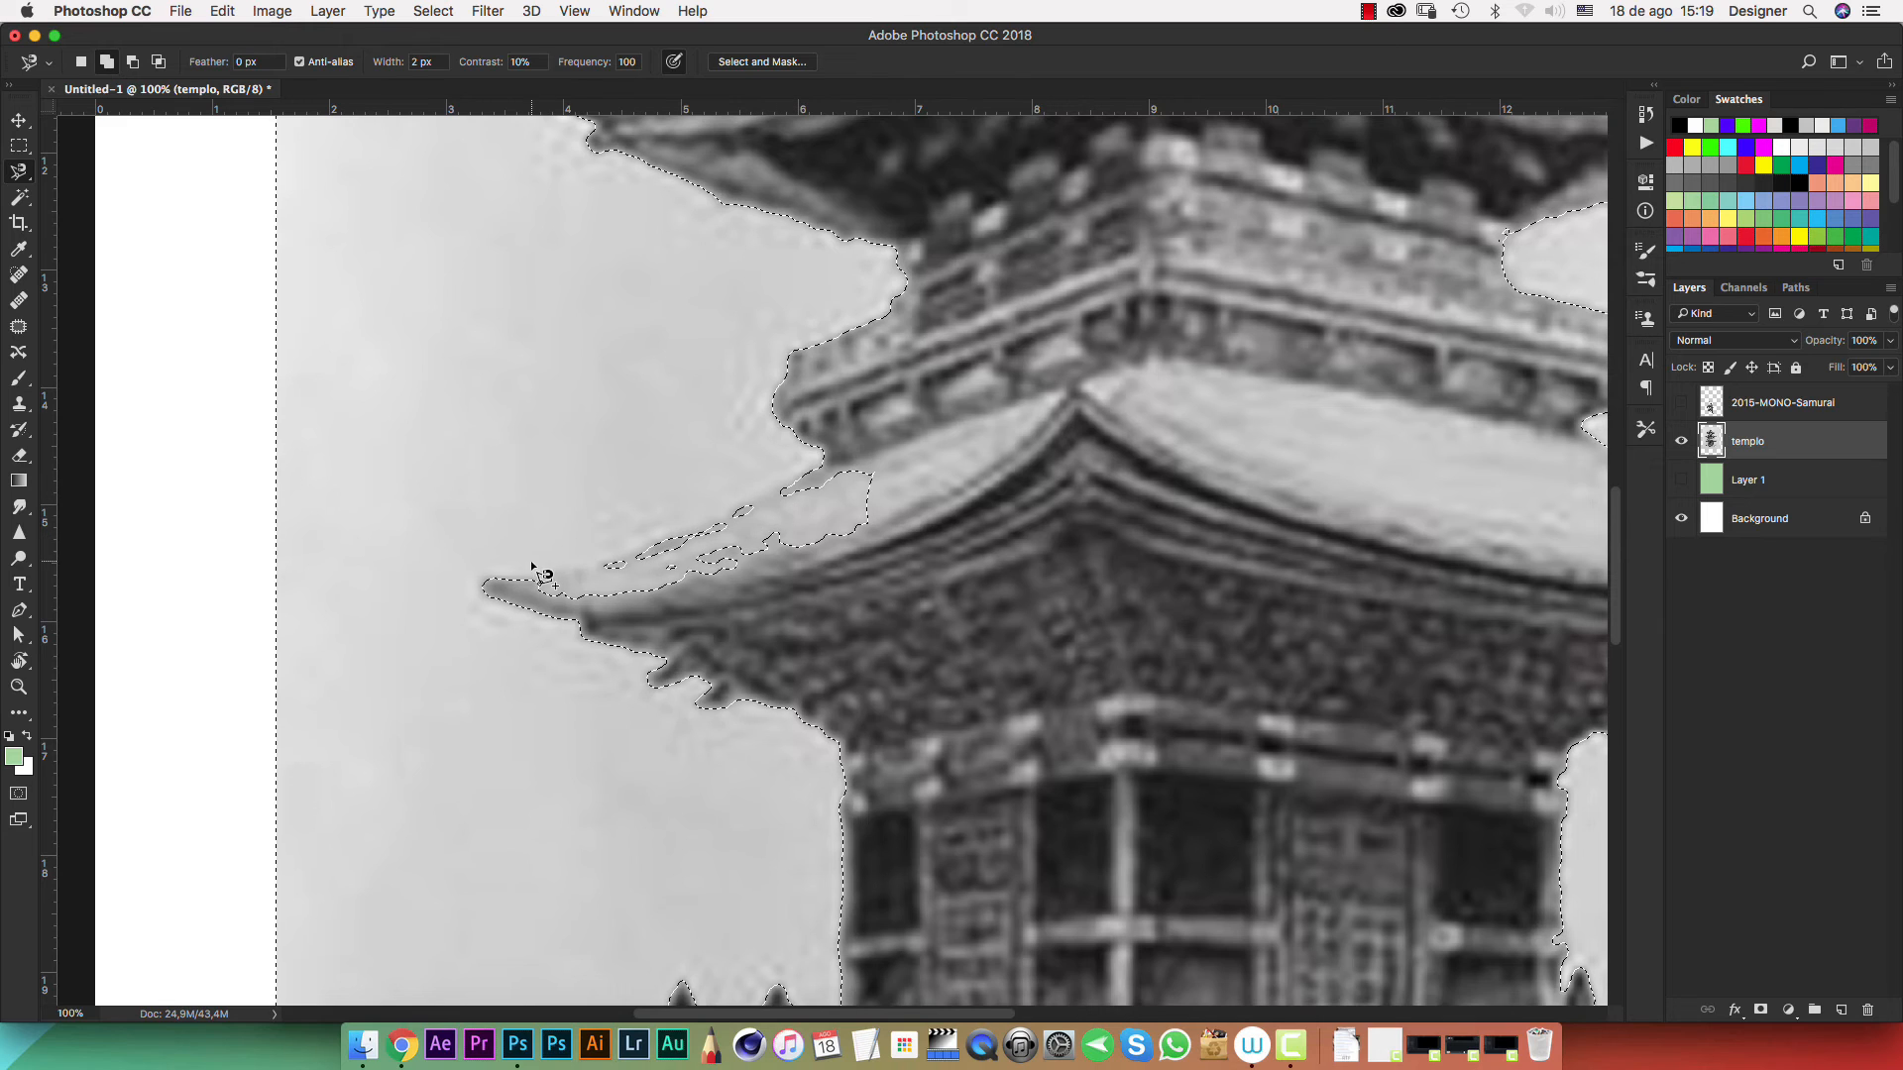
{"action": "key", "text": "shift"}
{"action": "left_click", "coordinate": [546, 572], "text": "shift"}
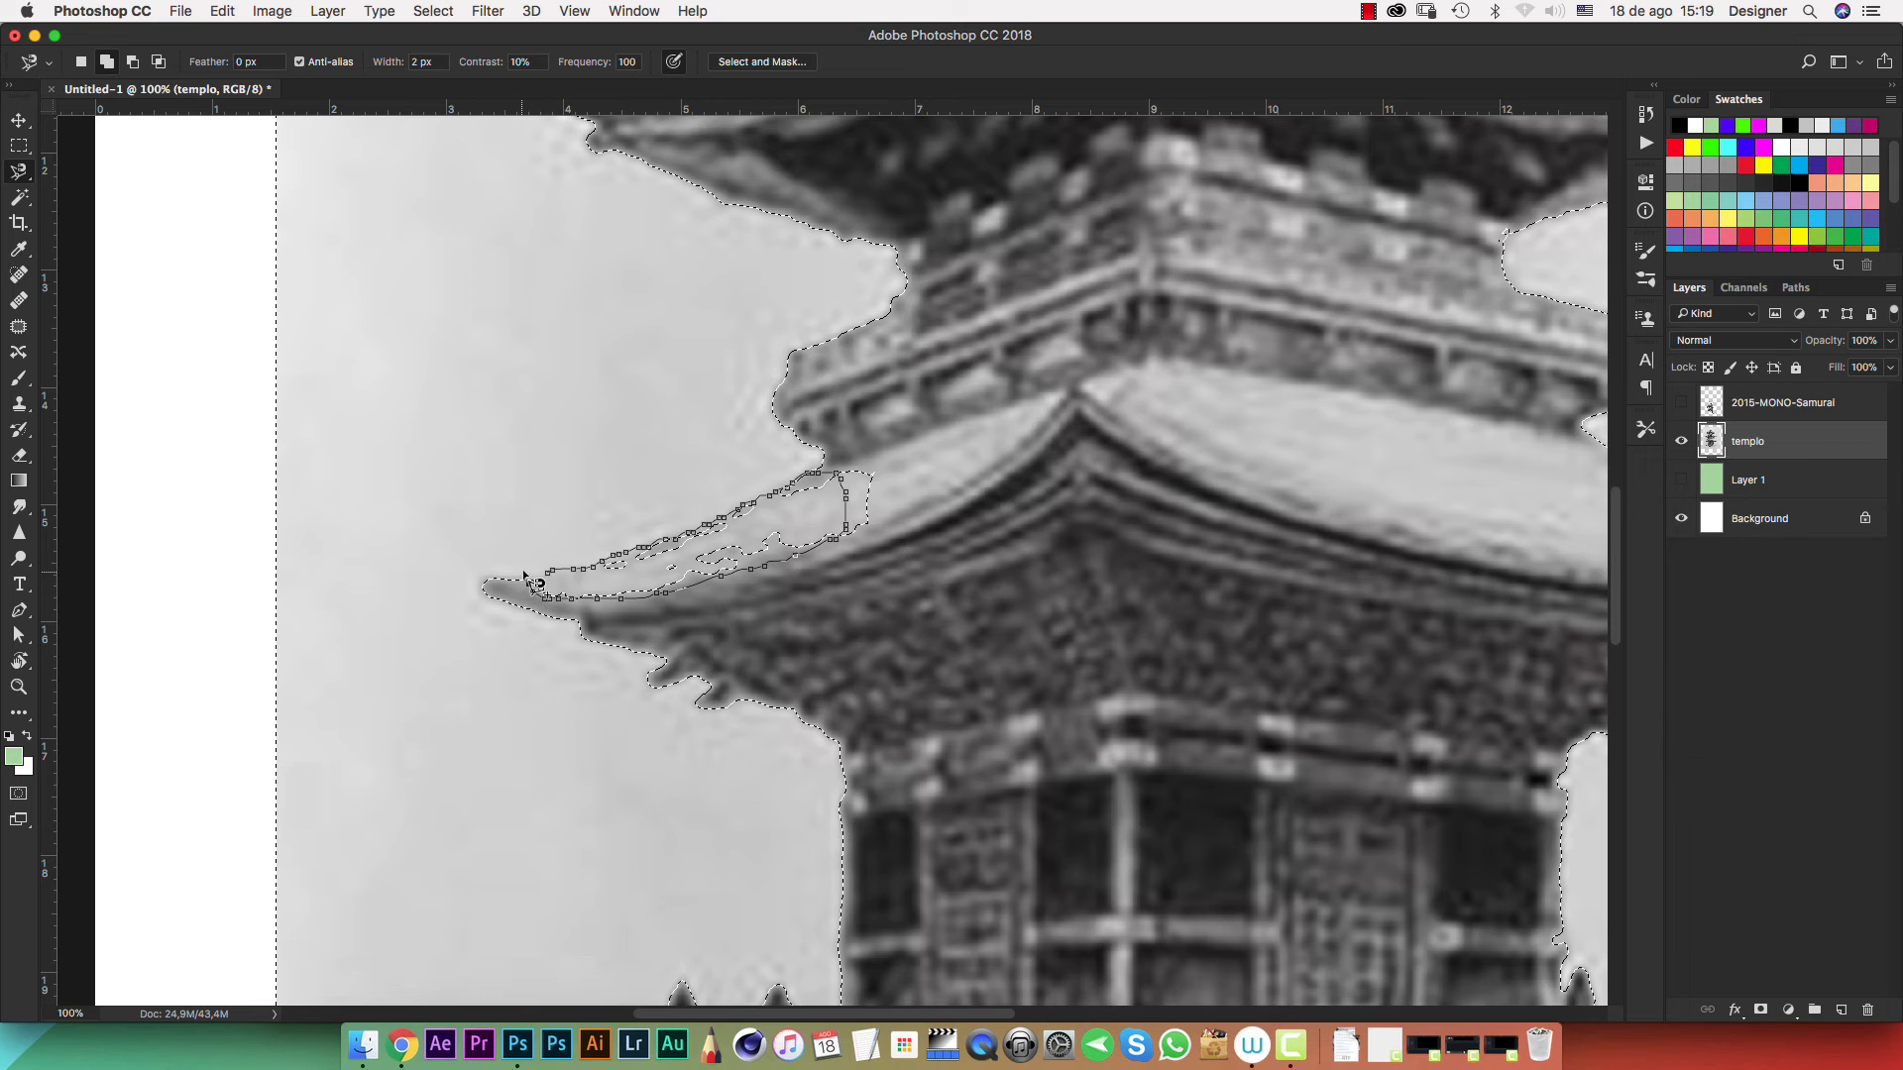
{"action": "left_click", "coordinate": [561, 585]}
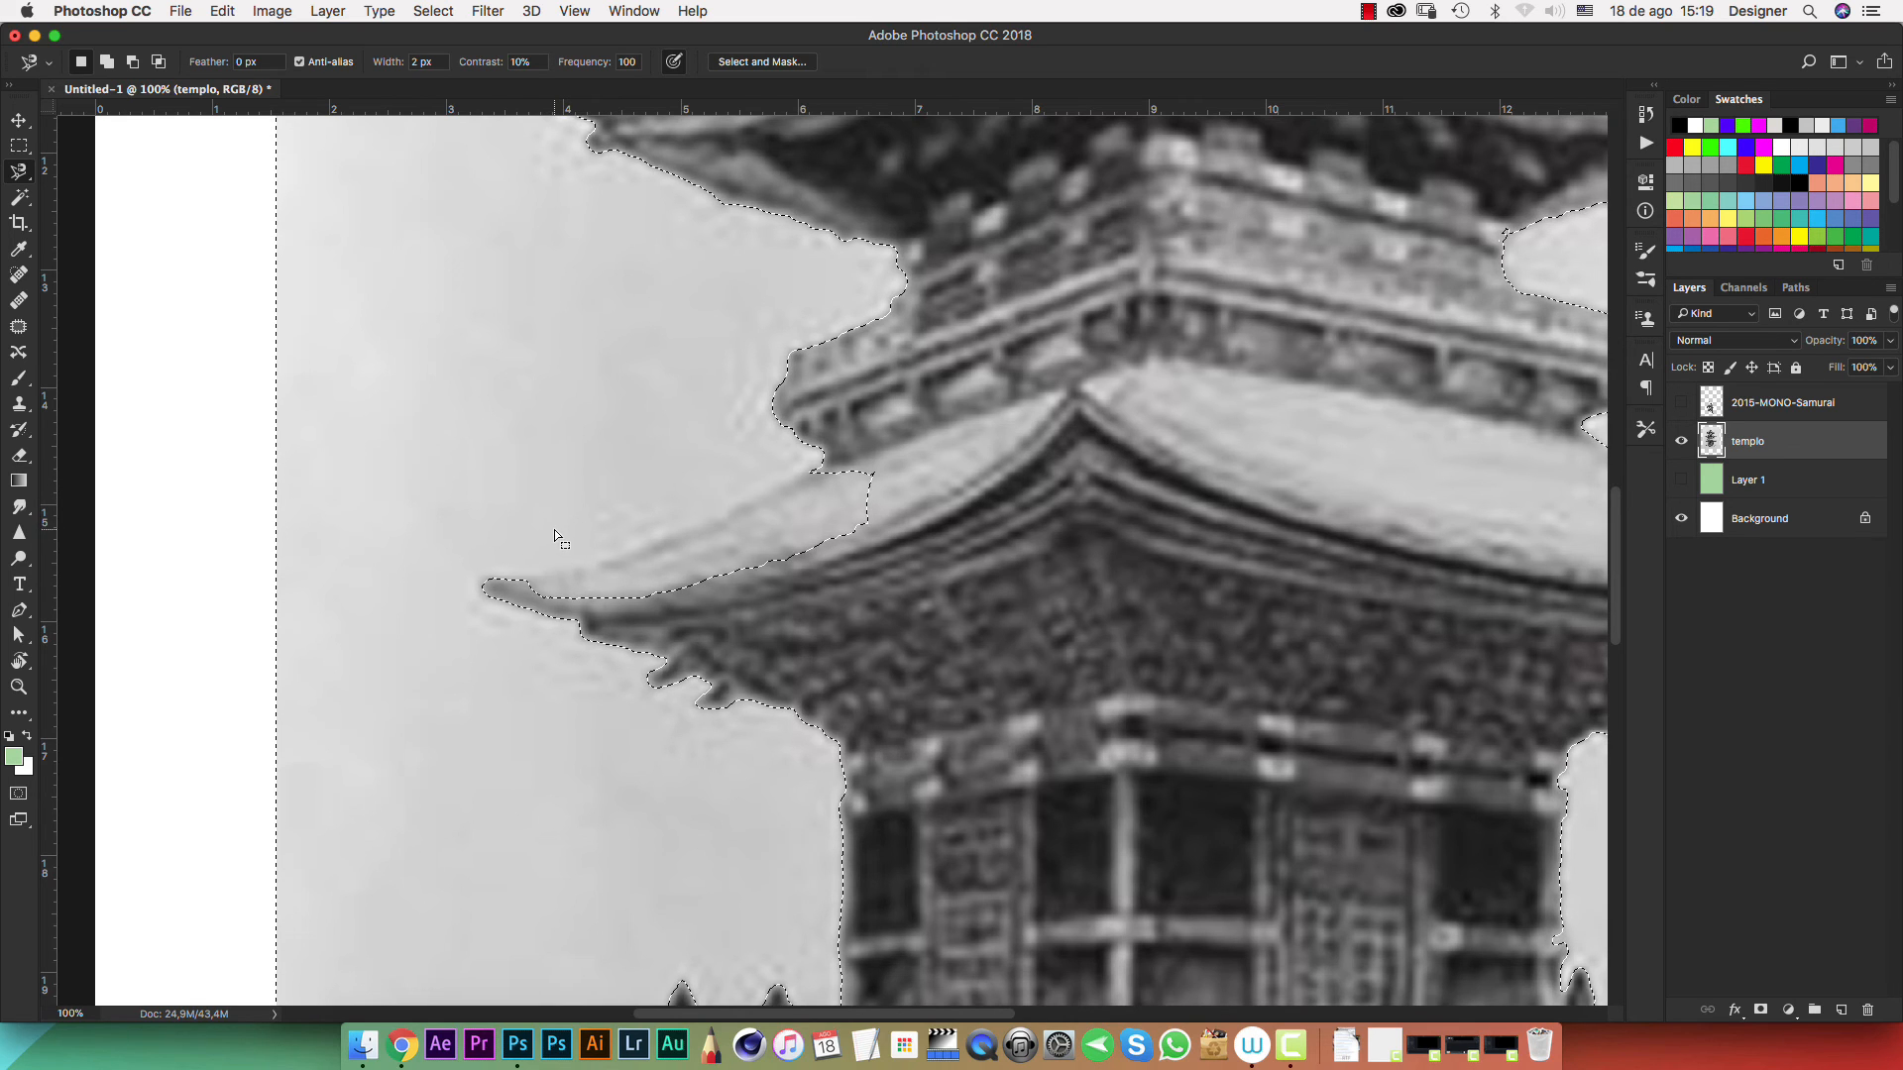
Subtract the lowest roof's left end from the selection by tracing its upper edge and enclosing it with the Magnetic Lasso
{"action": "key", "text": "alt"}
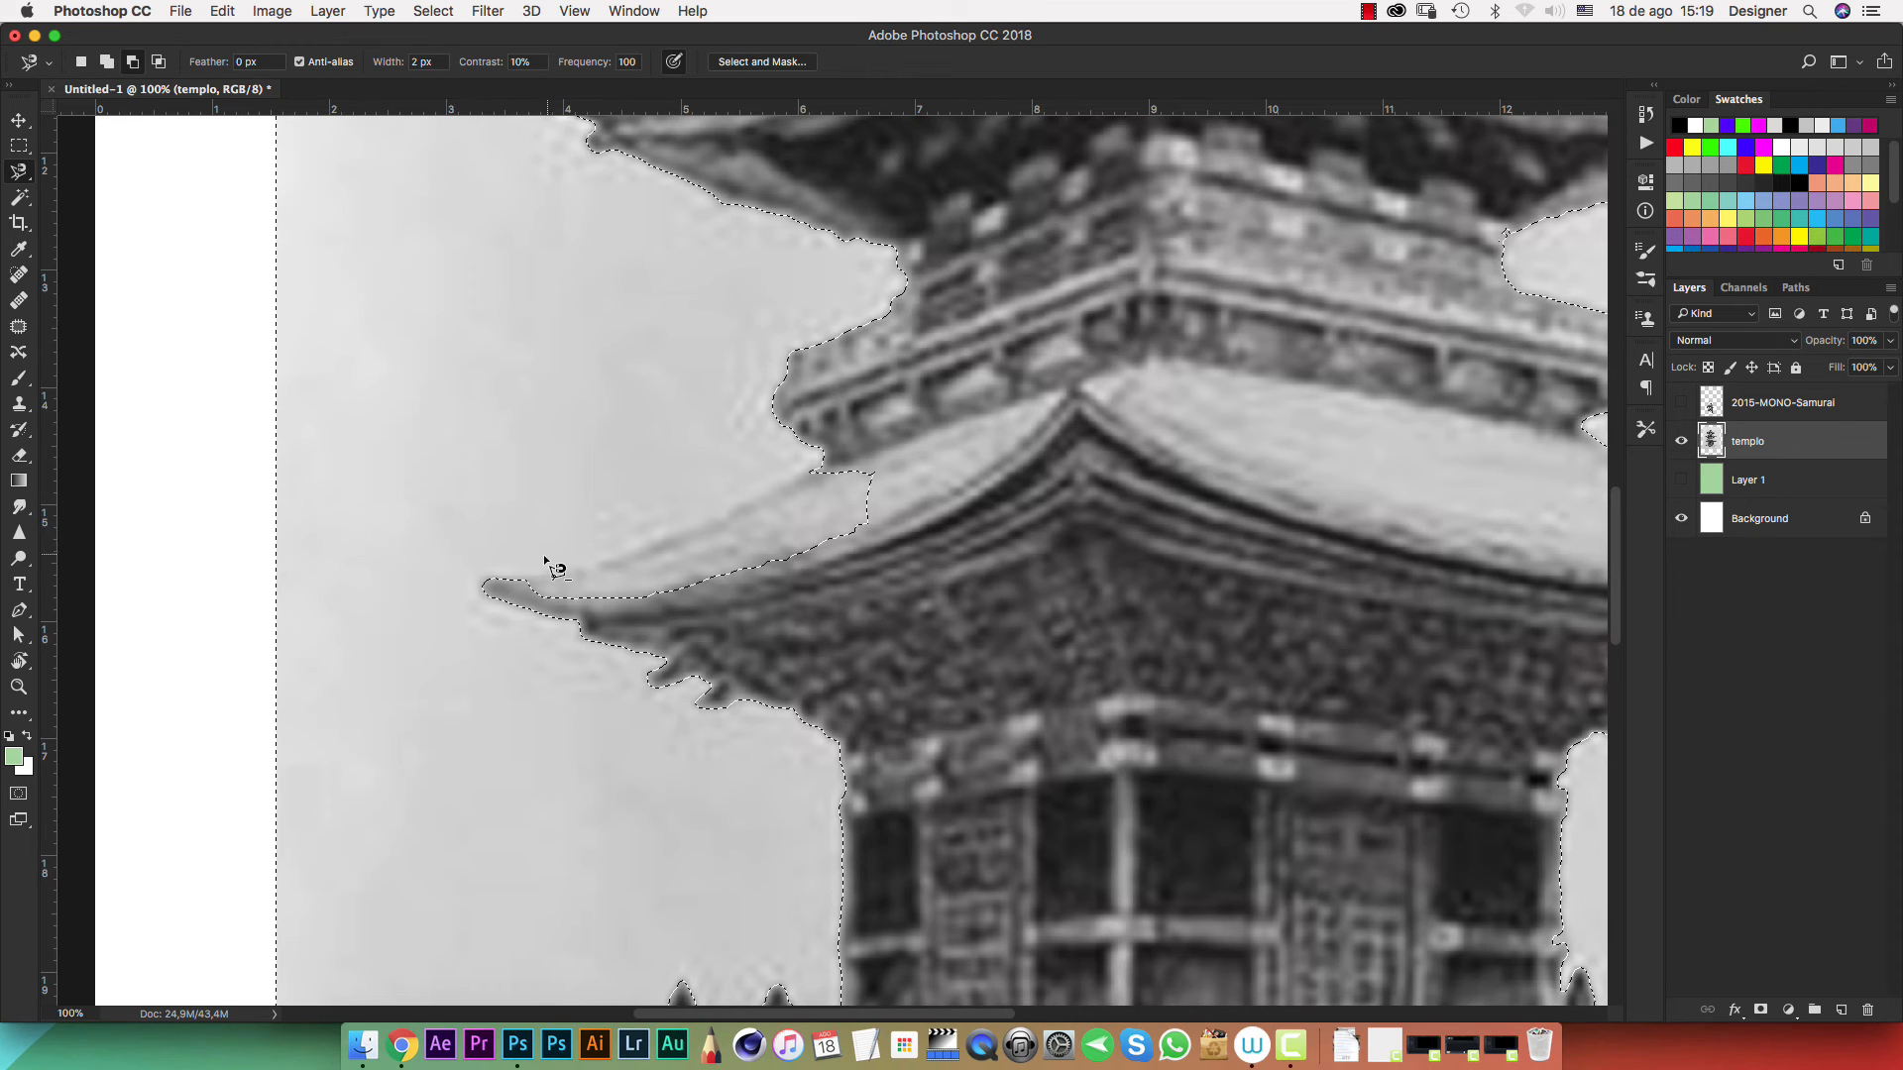
{"action": "left_click", "coordinate": [495, 576]}
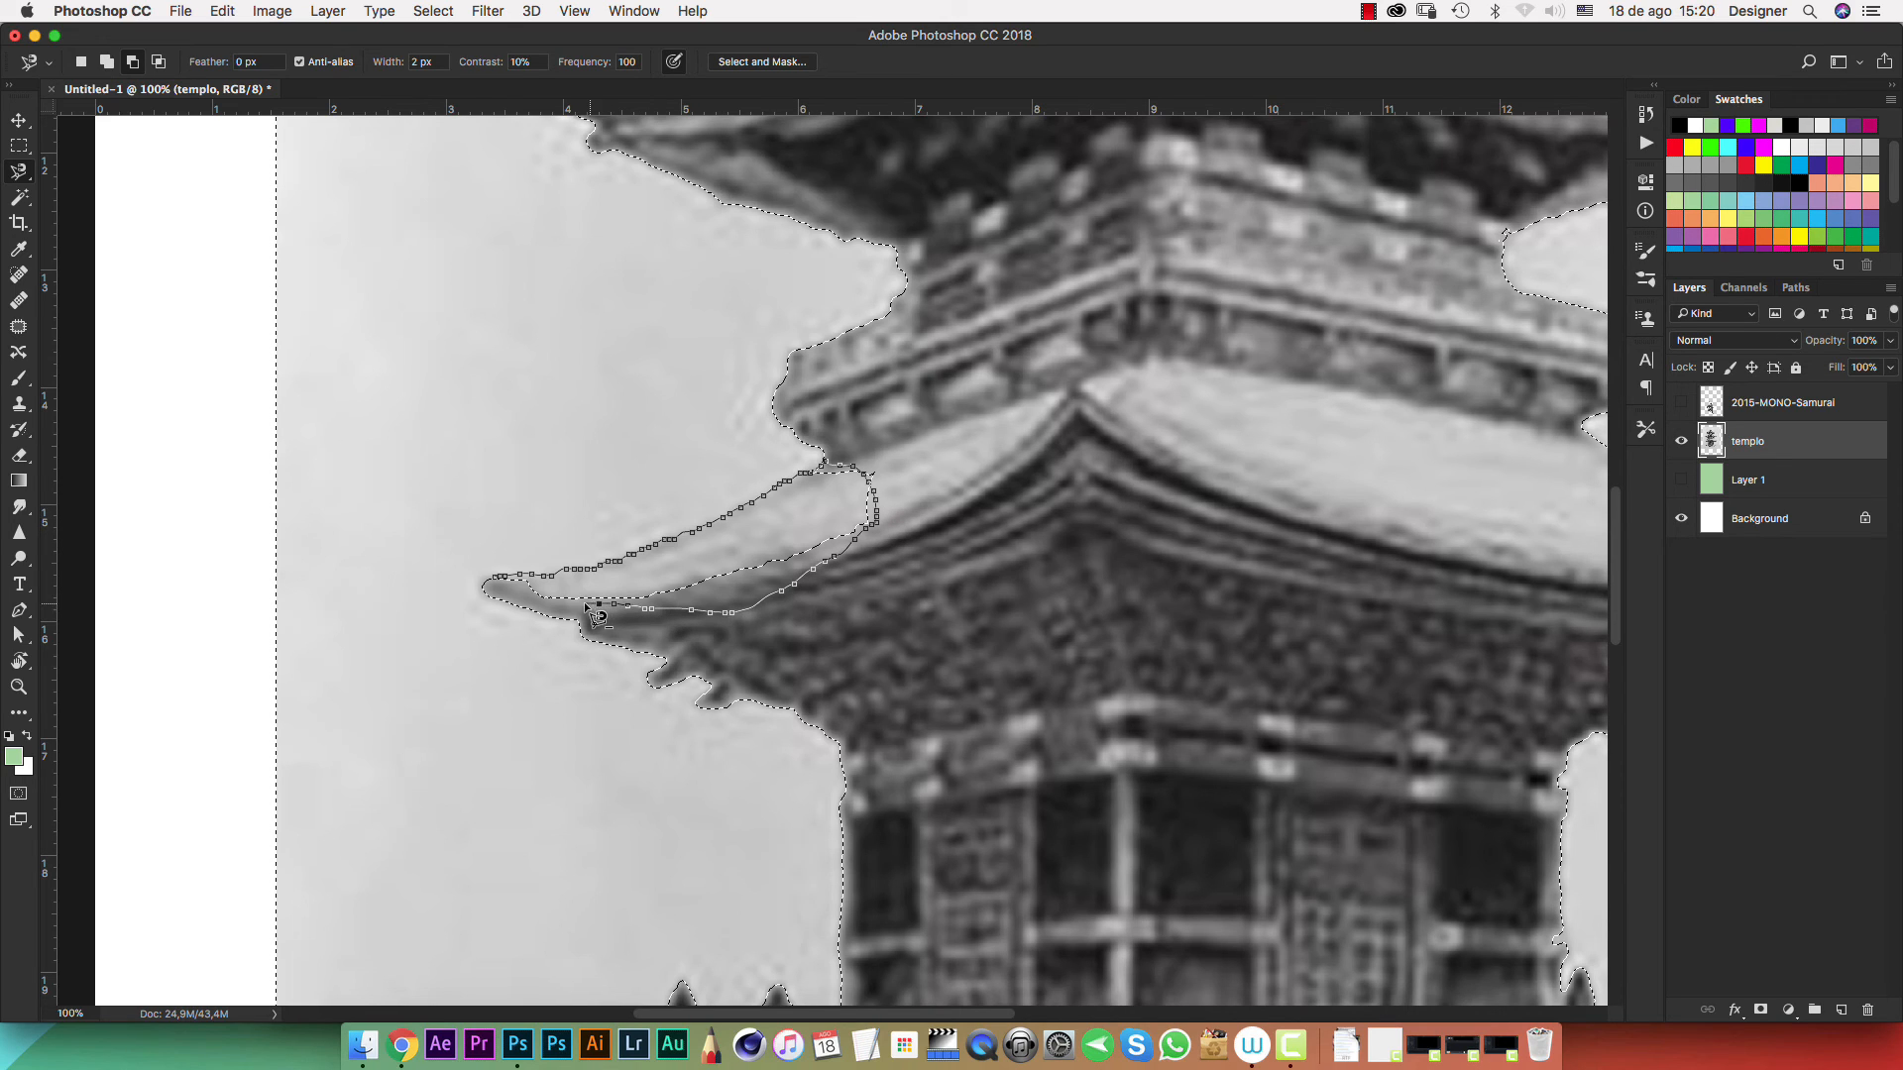
{"action": "left_click", "coordinate": [496, 582]}
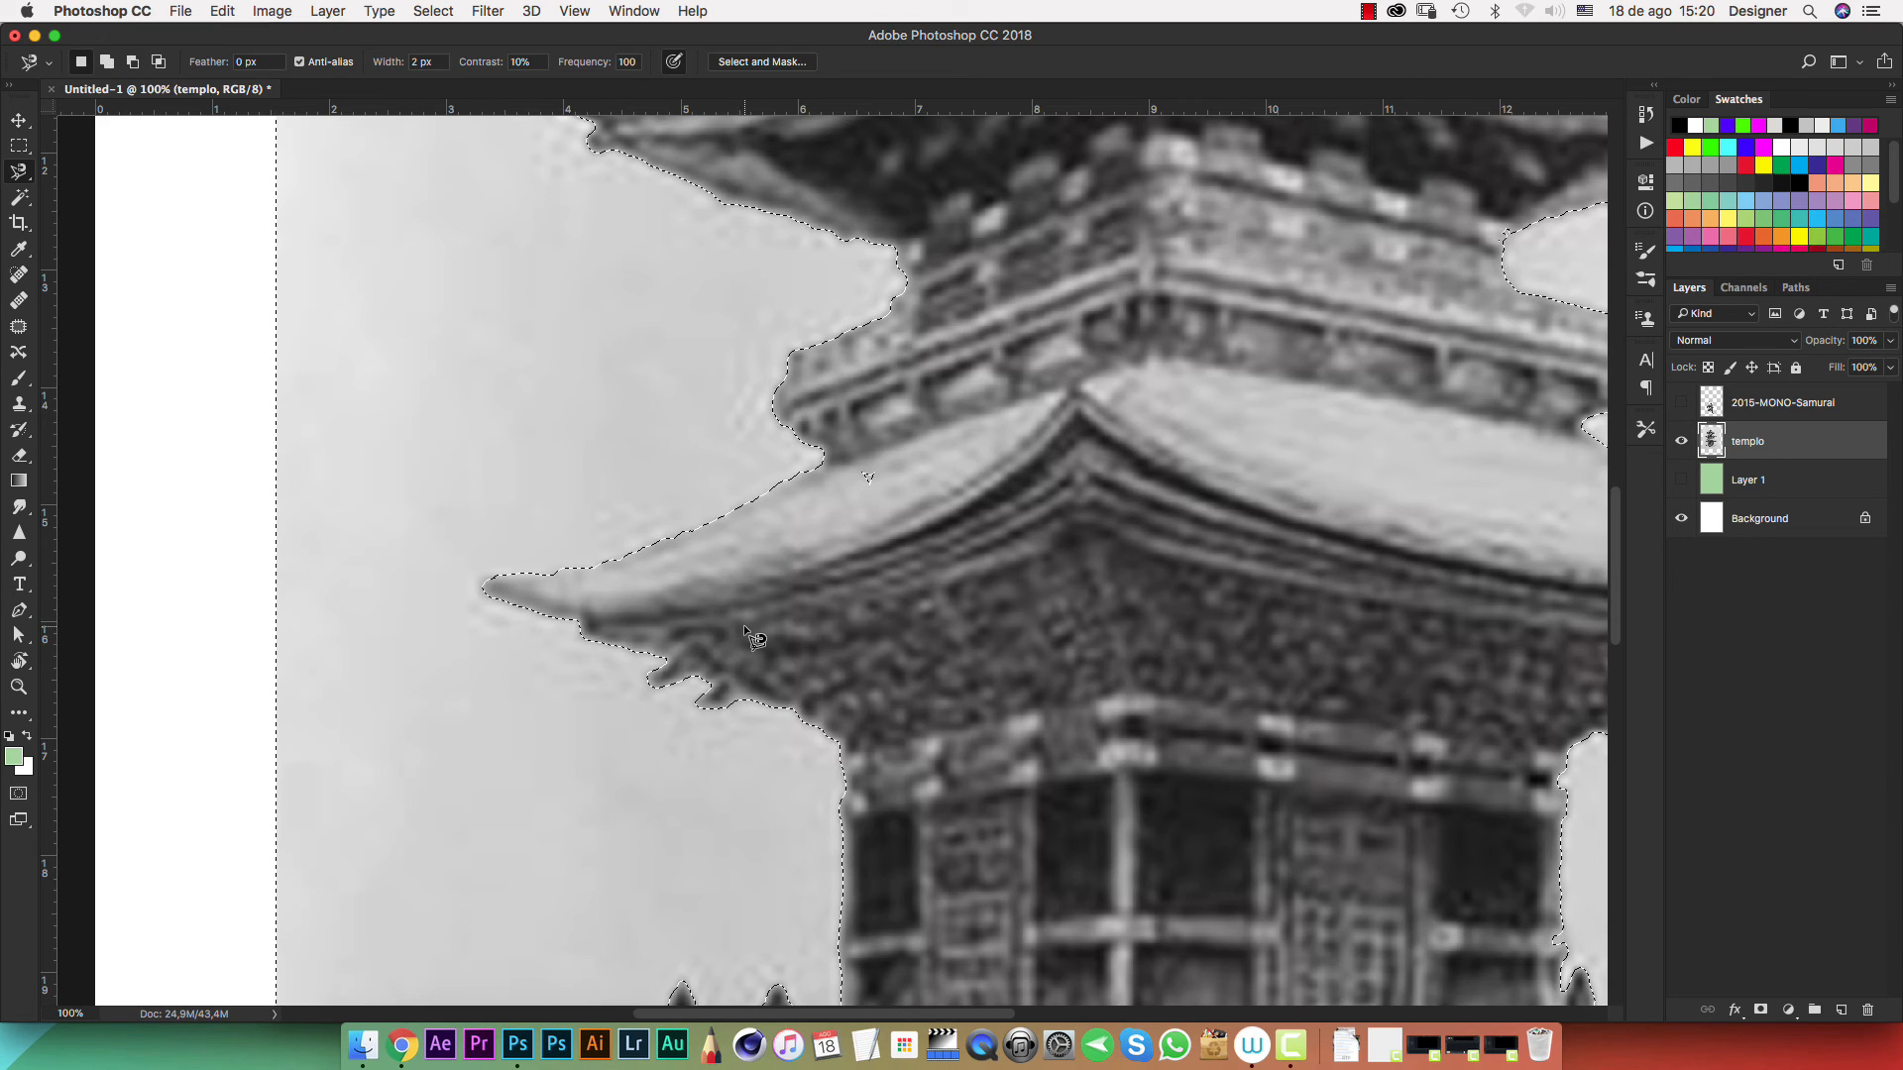
Return to the quick mask and rebuild the top rail of the right balcony fence with a straight 10 px brush stroke
{"action": "left_click_drag", "start_coordinate": [840, 647], "coordinate": [759, 313]}
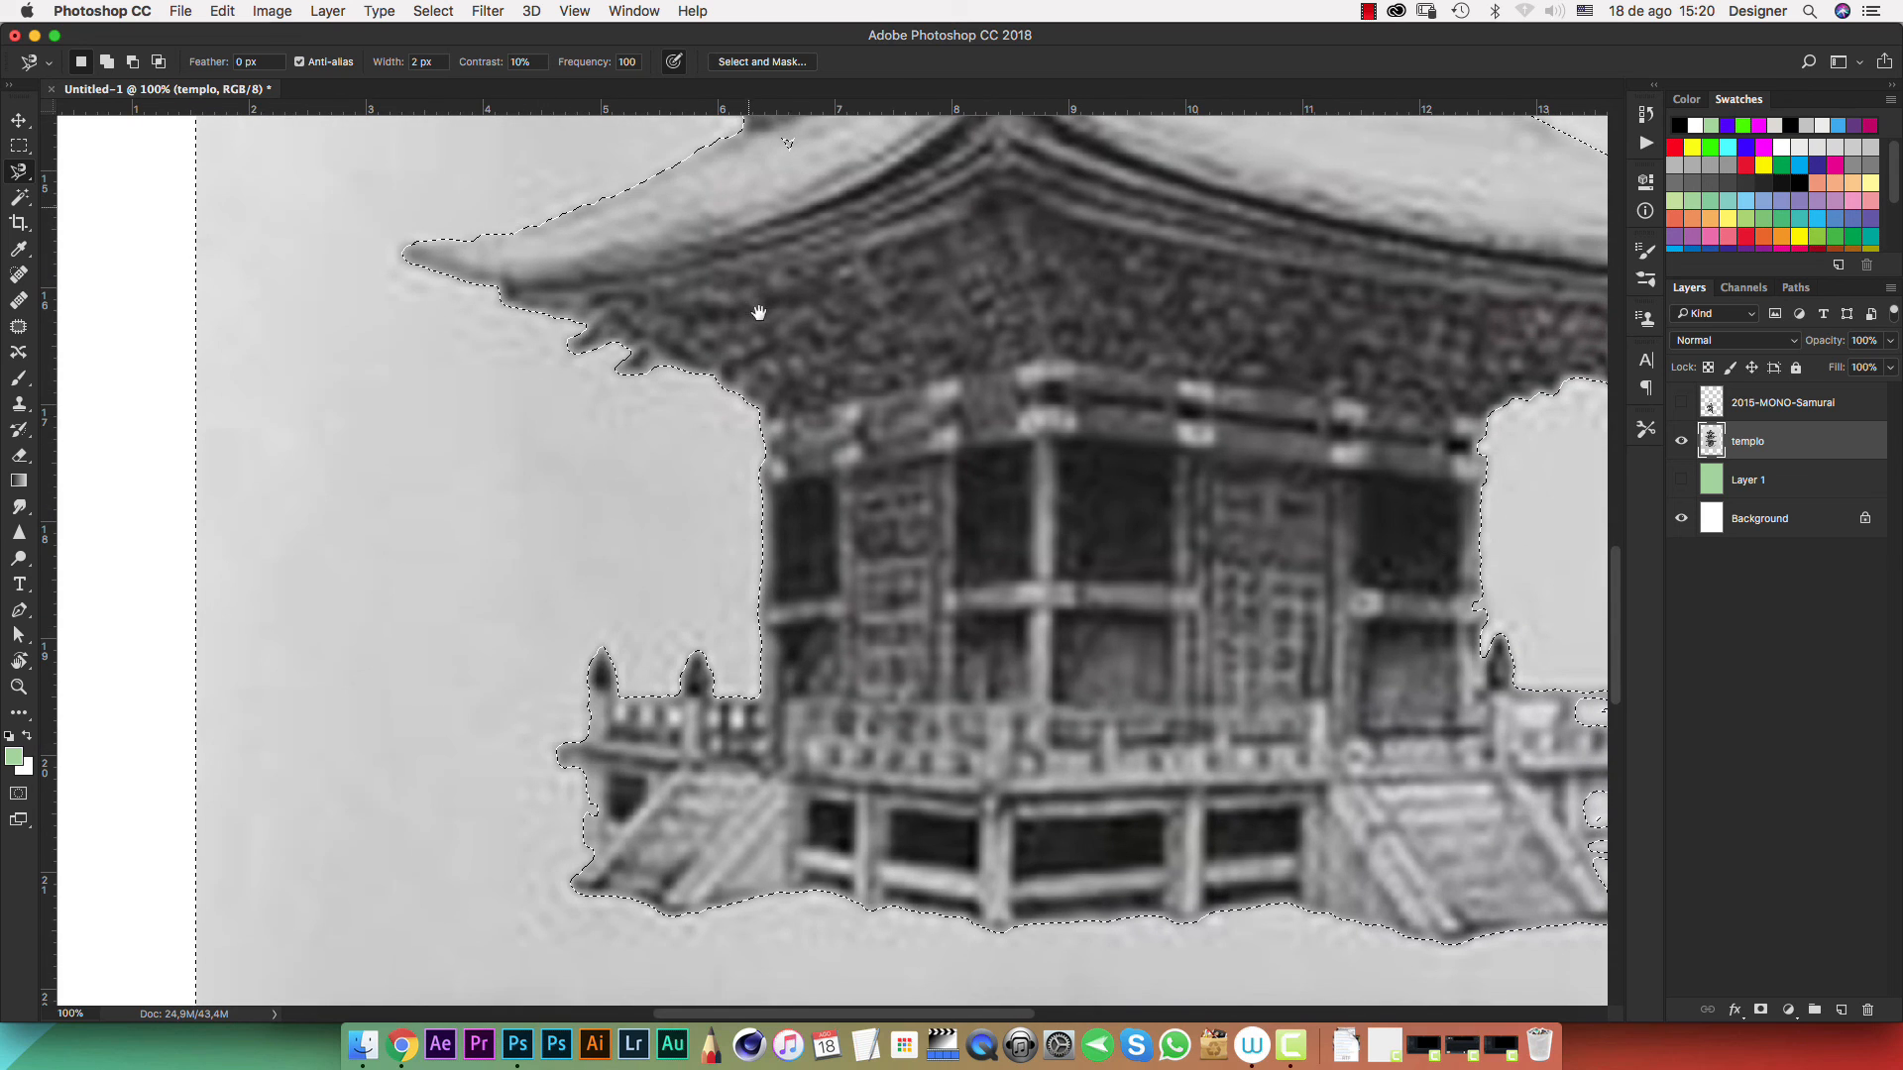
{"action": "left_click_drag", "start_coordinate": [810, 609], "coordinate": [750, 431]}
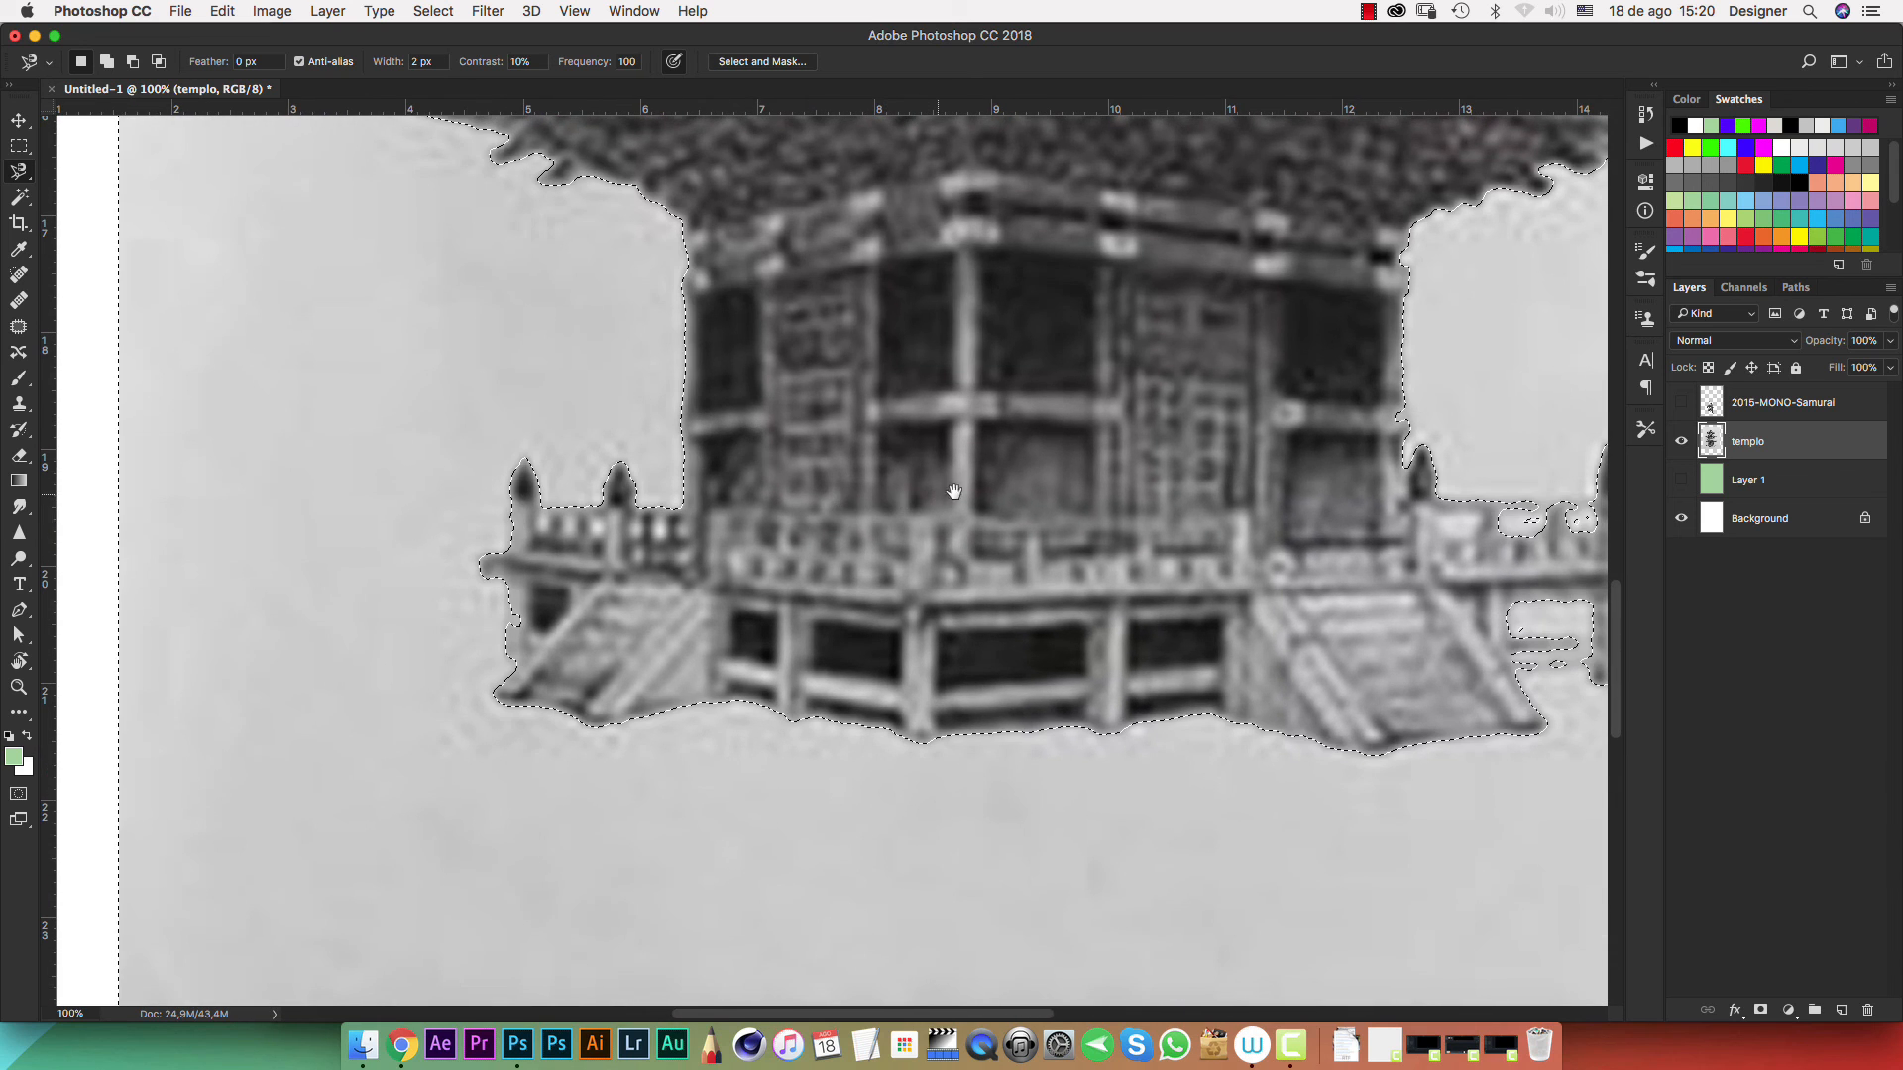
{"action": "left_click_drag", "start_coordinate": [953, 492], "coordinate": [693, 523]}
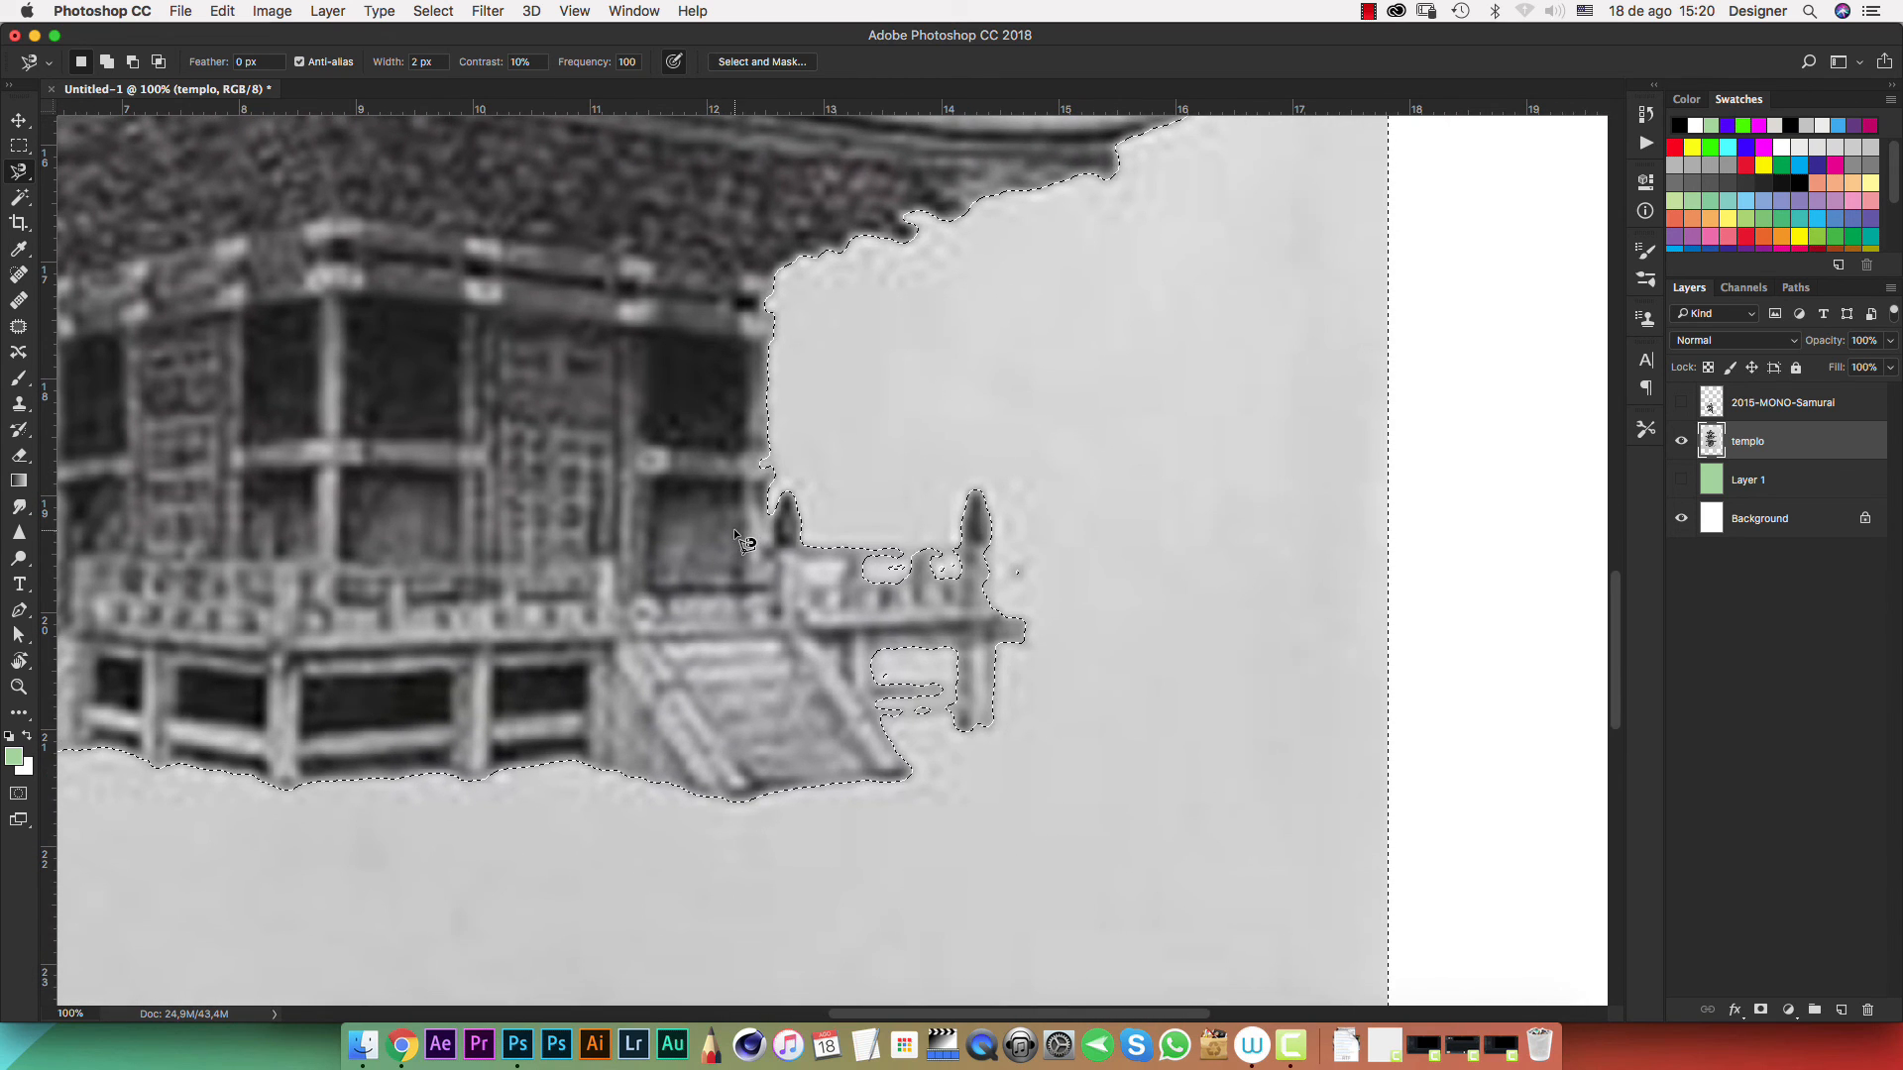
{"action": "key", "text": "q"}
{"action": "key", "text": "b"}
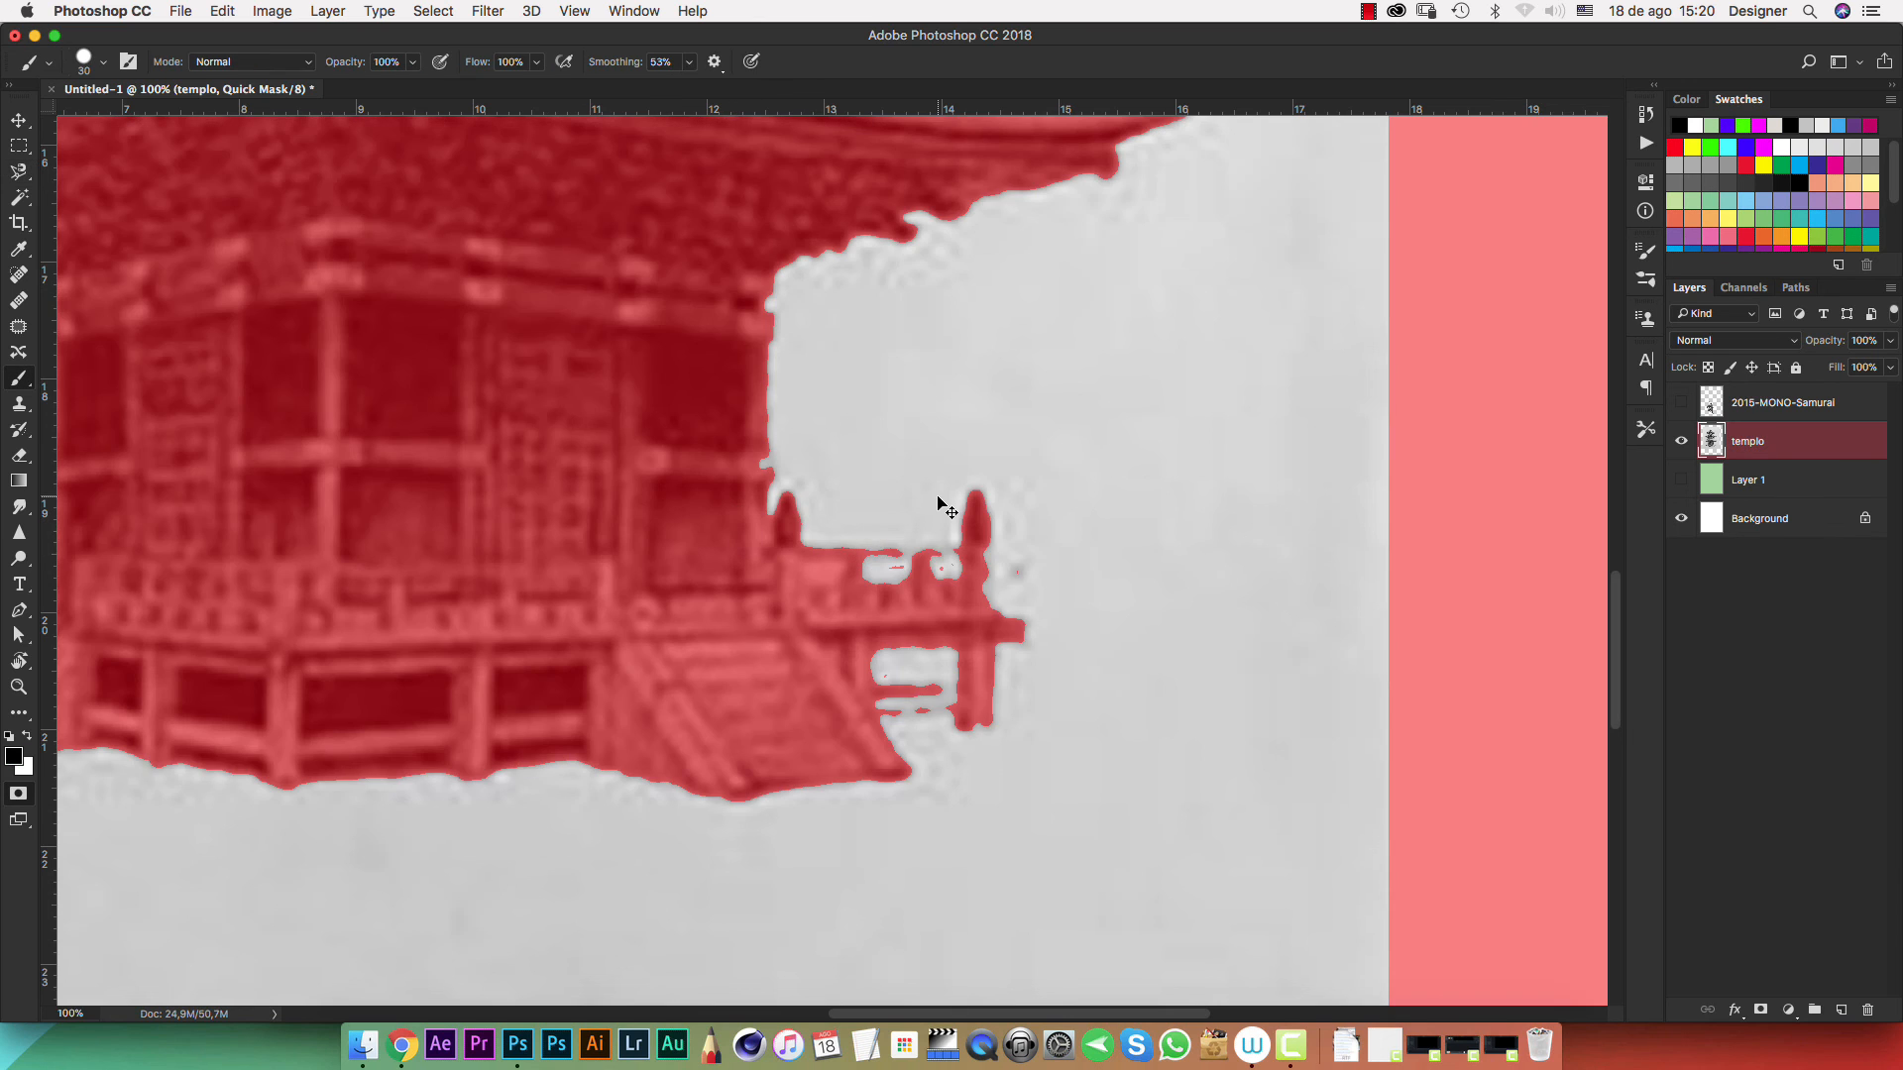
{"action": "key", "text": "super+plus"}
{"action": "key", "text": "super+plus"}
{"action": "key", "text": "super+plus"}
{"action": "left_click_drag", "start_coordinate": [951, 618], "coordinate": [543, 653]}
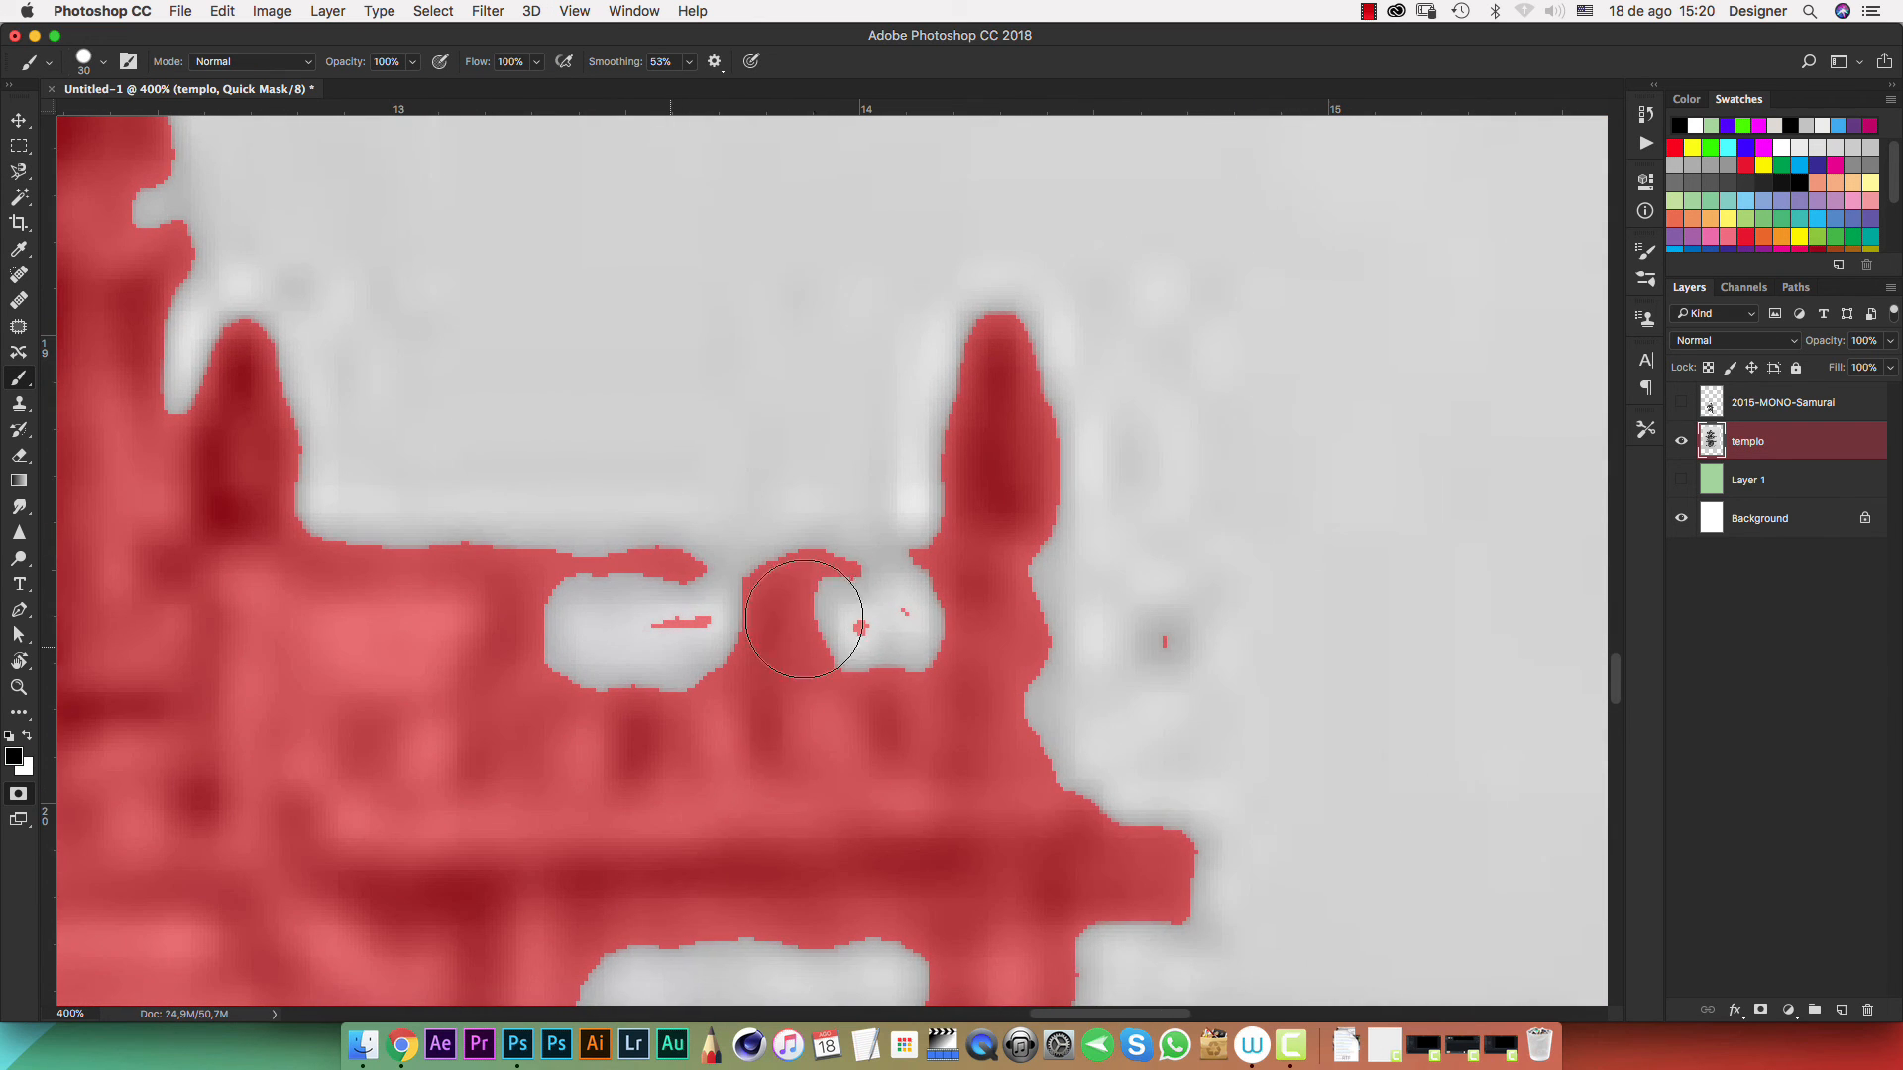
{"action": "key", "text": "bracketleft"}
{"action": "key", "text": "bracketleft"}
{"action": "key", "text": "bracketleft"}
{"action": "key", "text": "bracketleft"}
{"action": "key", "text": "bracketright"}
{"action": "key", "text": "bracketright"}
{"action": "left_click", "coordinate": [534, 568]}
{"action": "left_click", "coordinate": [959, 556], "text": "shift"}
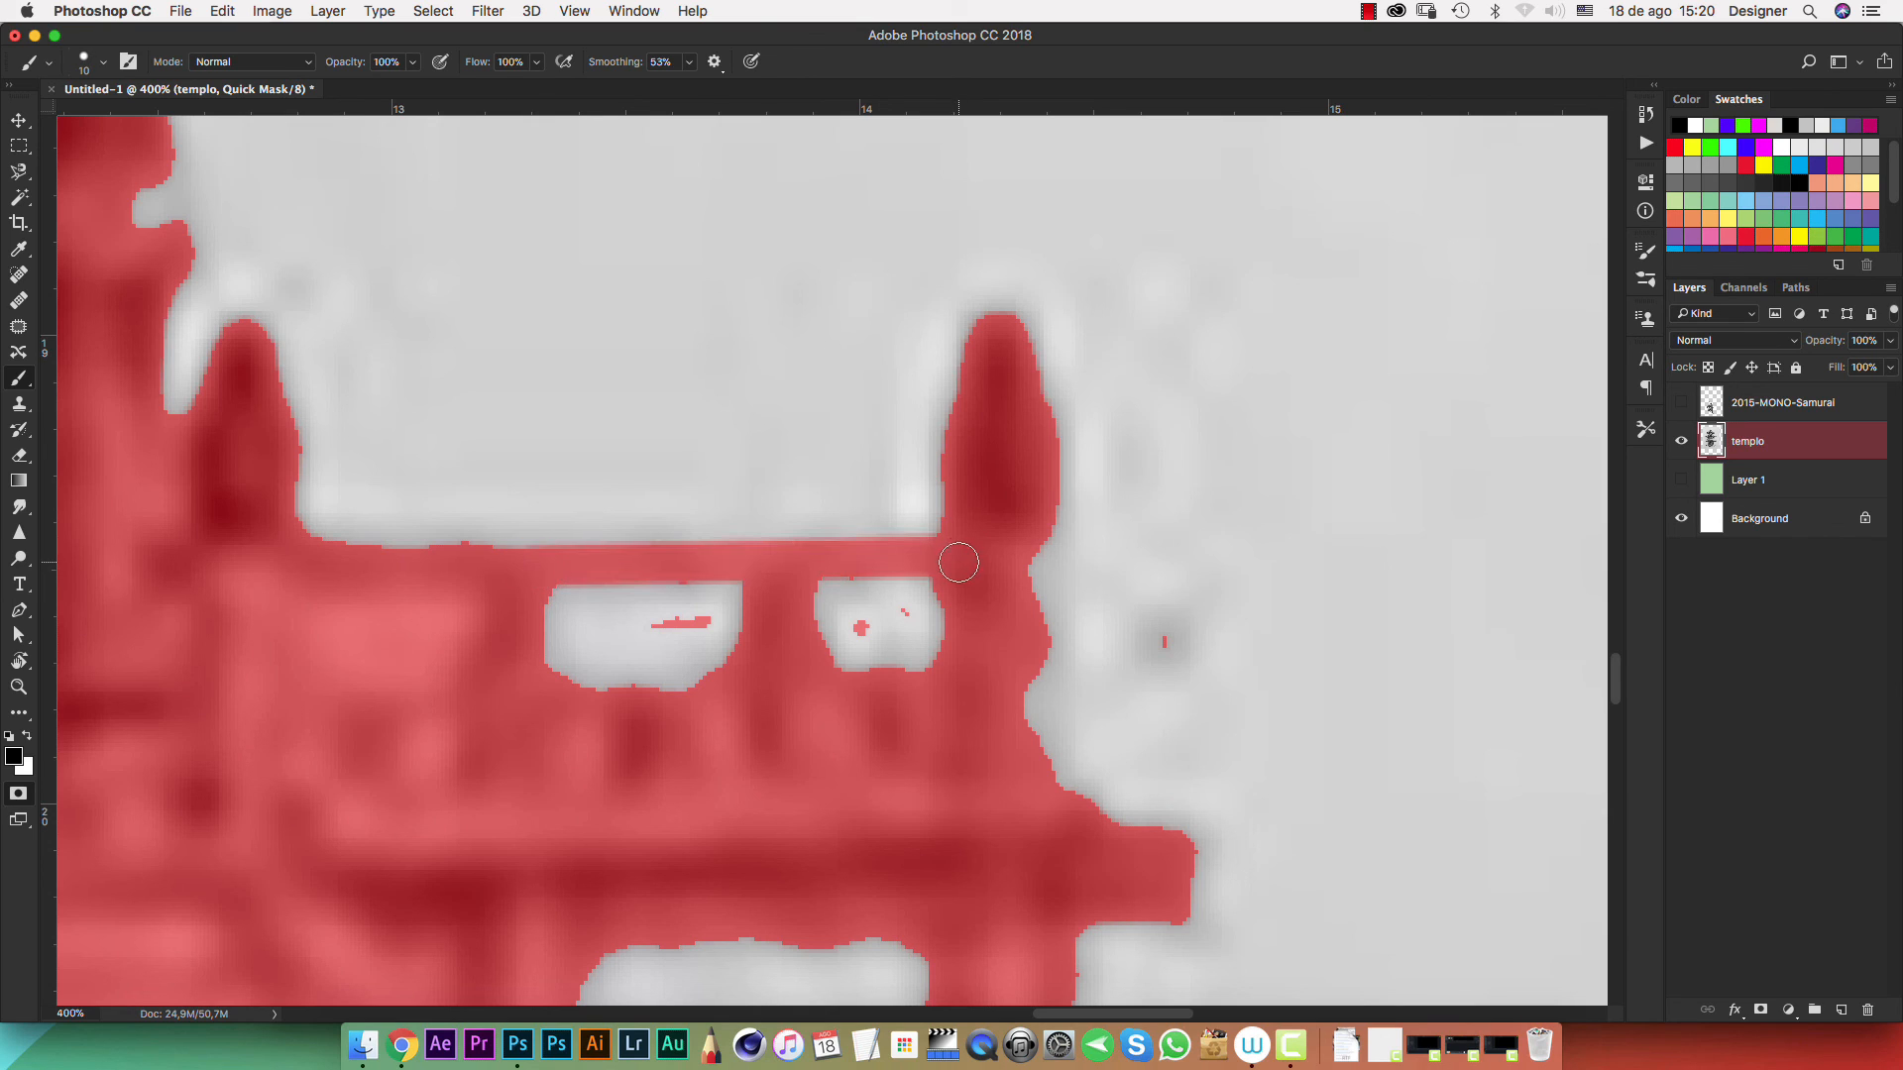
Paint the mask around the two openings in the right balcony fence to straighten the posts and lower edges
{"action": "left_click_drag", "start_coordinate": [816, 581], "coordinate": [823, 779]}
{"action": "mouse_move", "coordinate": [751, 576]}
{"action": "left_mouse_down"}
{"action": "mouse_move", "coordinate": [769, 800]}
{"action": "mouse_move", "coordinate": [723, 677]}
{"action": "mouse_move", "coordinate": [619, 712]}
{"action": "mouse_move", "coordinate": [529, 683]}
{"action": "mouse_move", "coordinate": [972, 694]}
{"action": "mouse_move", "coordinate": [819, 674]}
{"action": "mouse_move", "coordinate": [960, 663]}
{"action": "left_mouse_up"}
{"action": "left_click_drag", "start_coordinate": [953, 598], "coordinate": [944, 634]}
Complete the two crossbars beneath the right balcony in the mask, joining them to the outer post
{"action": "scroll", "coordinate": [994, 445], "scroll_direction": "down", "scroll_amount": 5}
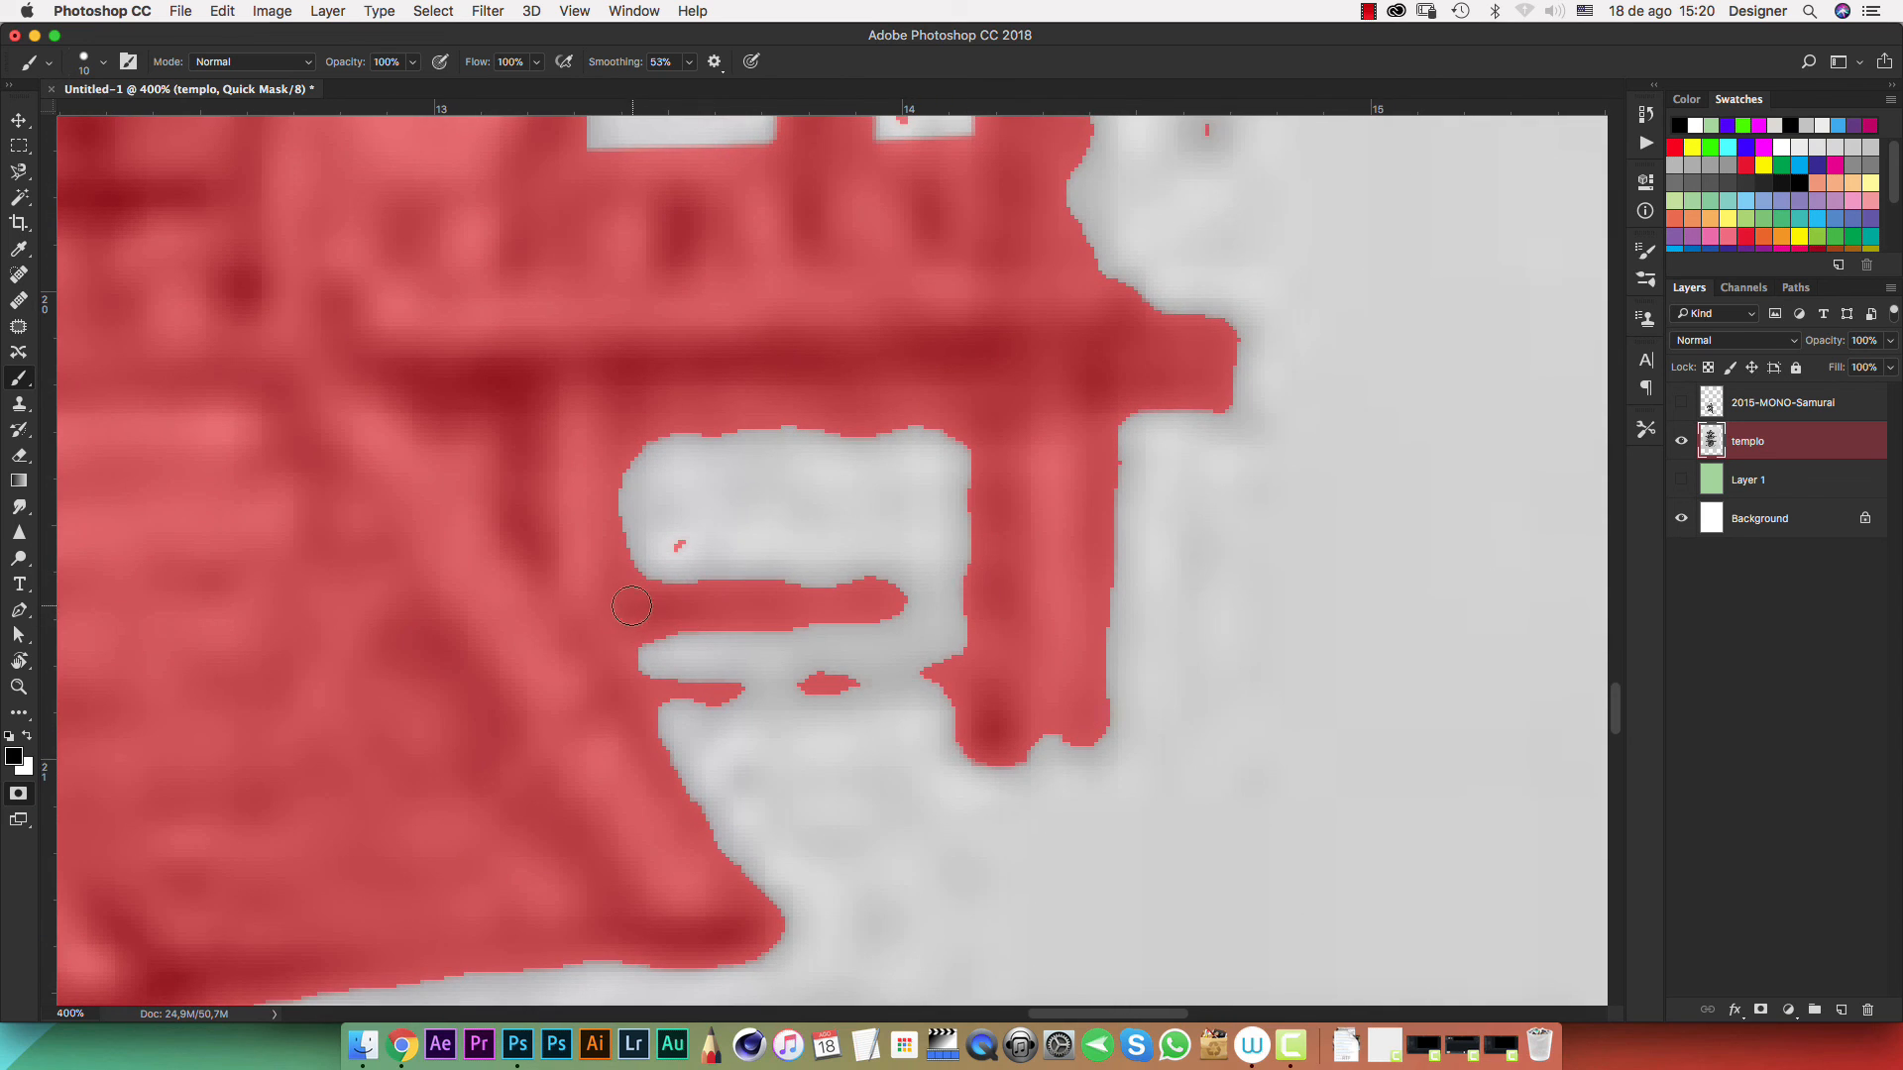
{"action": "left_click_drag", "start_coordinate": [631, 605], "coordinate": [658, 650]}
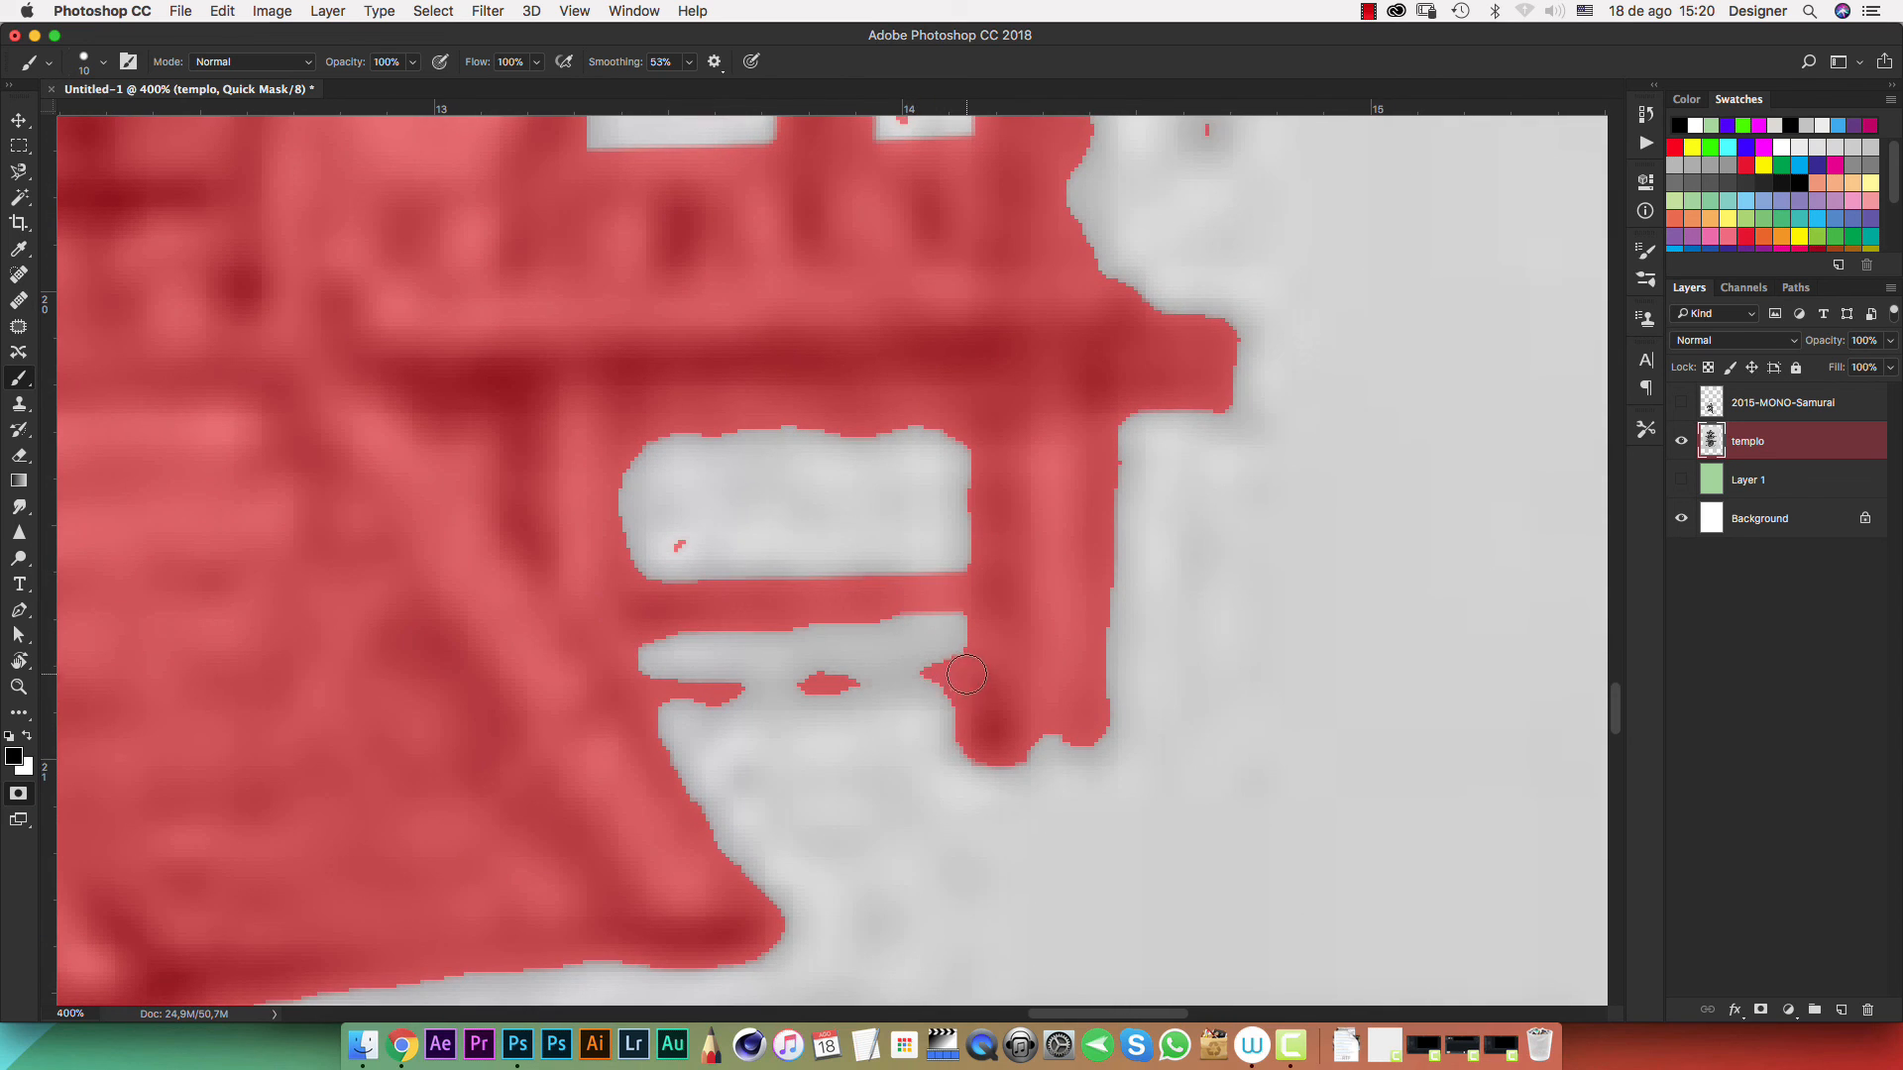
{"action": "left_click", "coordinate": [655, 690], "text": "shift"}
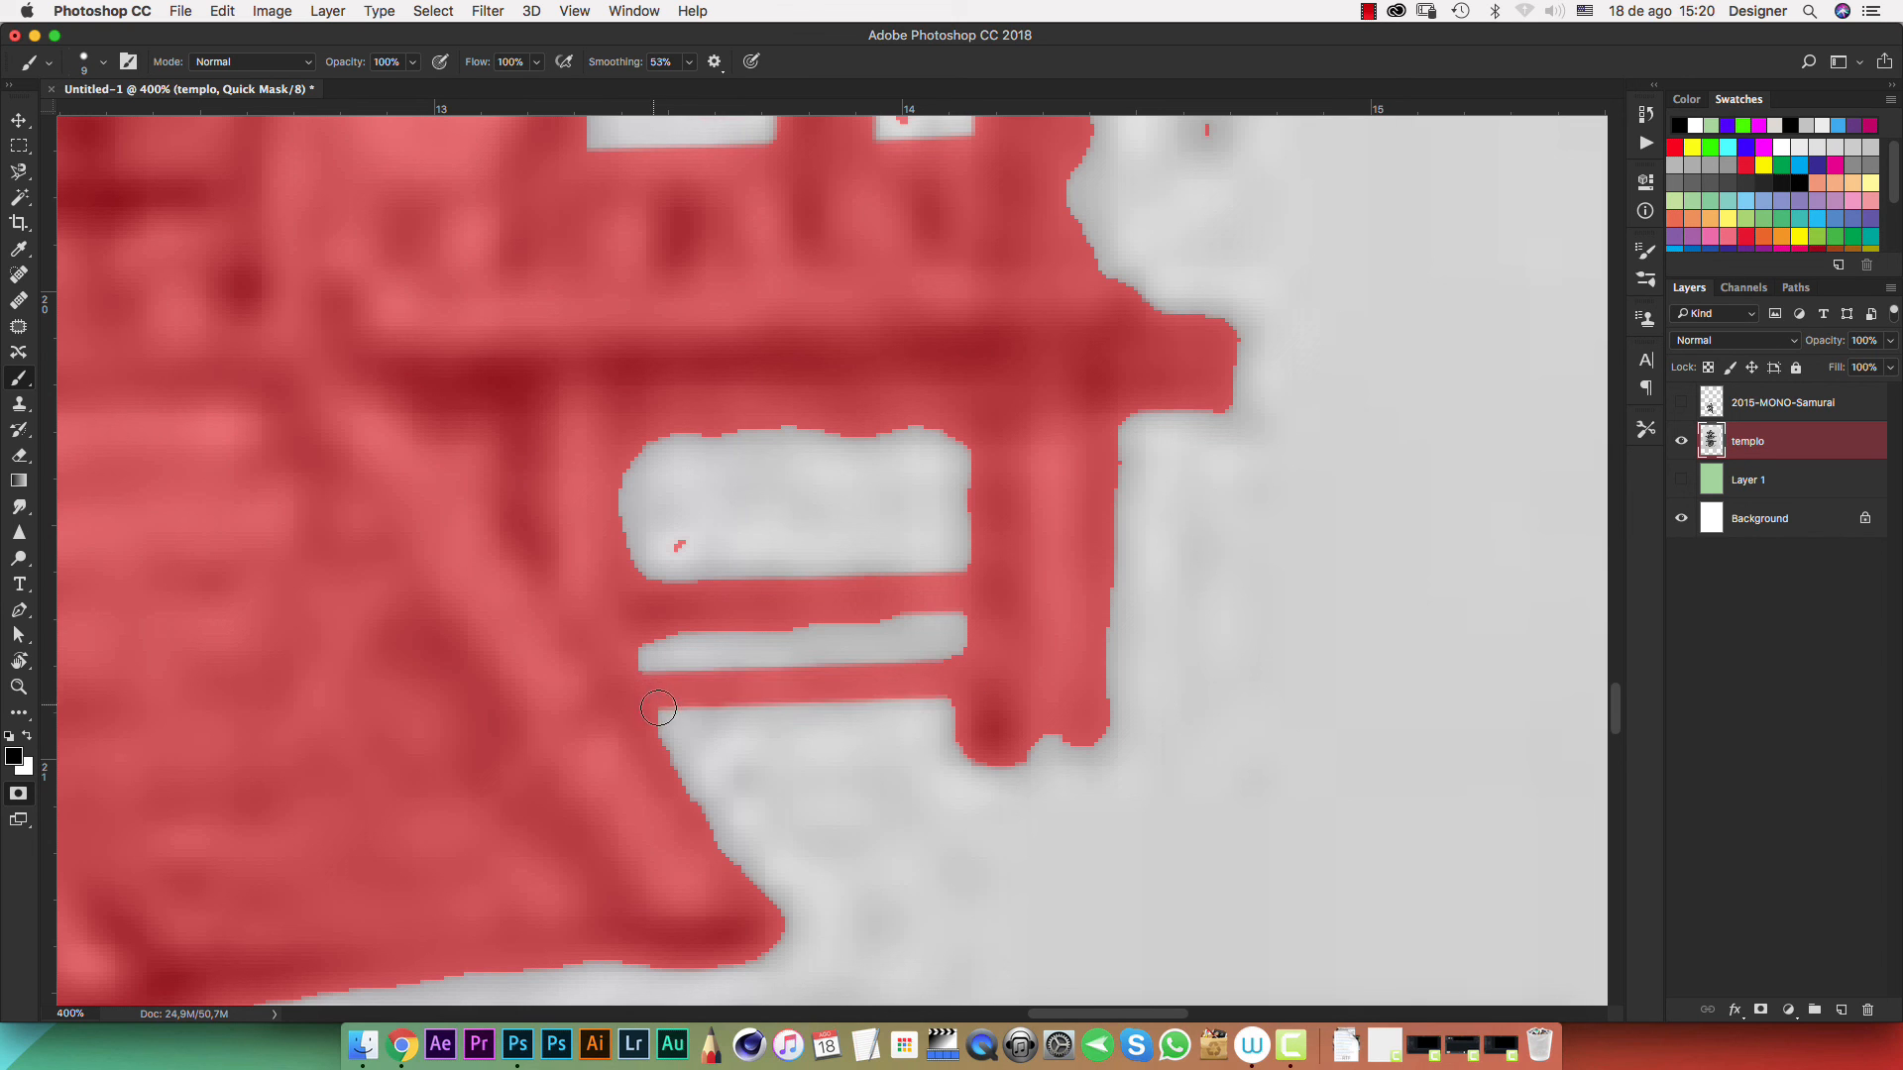
Exit the quick mask, delete the temple's selected backdrop, and deselect
{"action": "key", "text": "super+minus"}
{"action": "key", "text": "super+minus"}
{"action": "key", "text": "super+minus"}
{"action": "key", "text": "super+minus"}
{"action": "key", "text": "super+minus"}
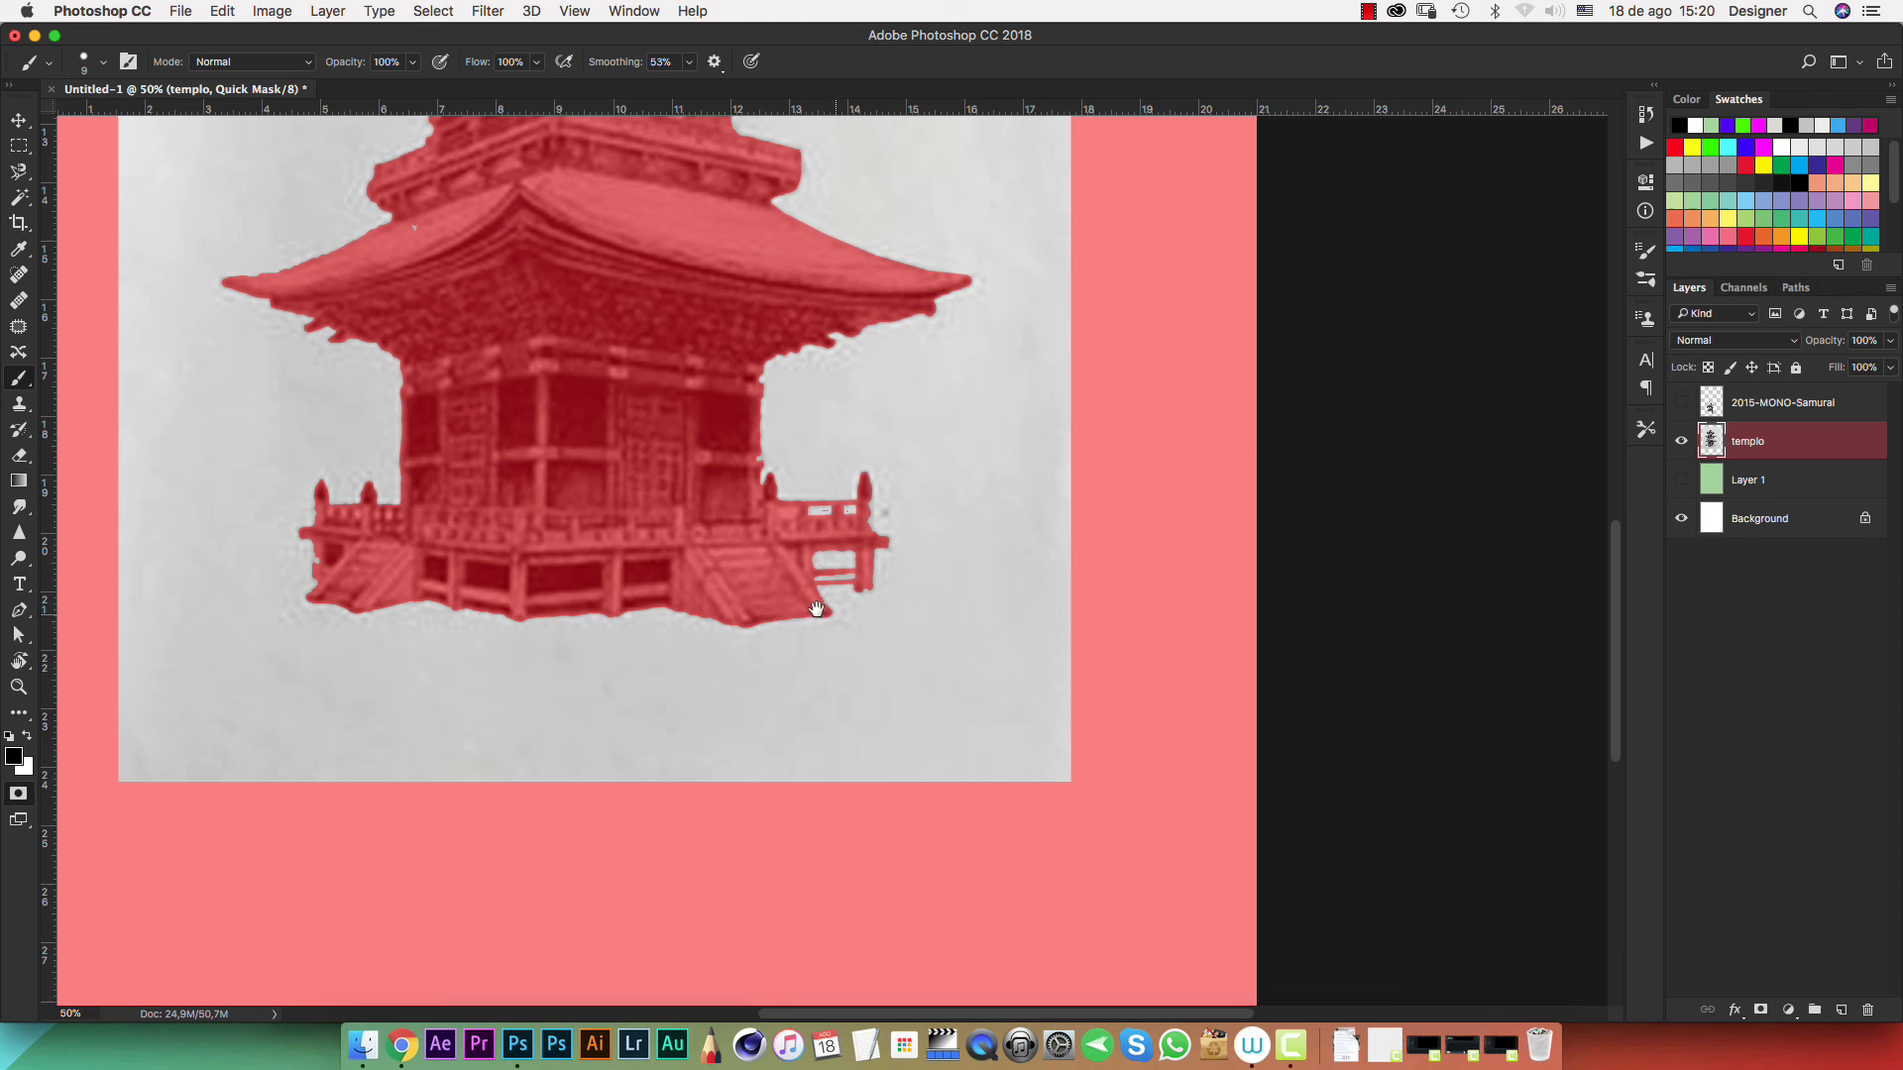
{"action": "mouse_move", "coordinate": [604, 543]}
{"action": "left_mouse_down"}
{"action": "mouse_move", "coordinate": [709, 658]}
{"action": "mouse_move", "coordinate": [739, 770]}
{"action": "left_mouse_up"}
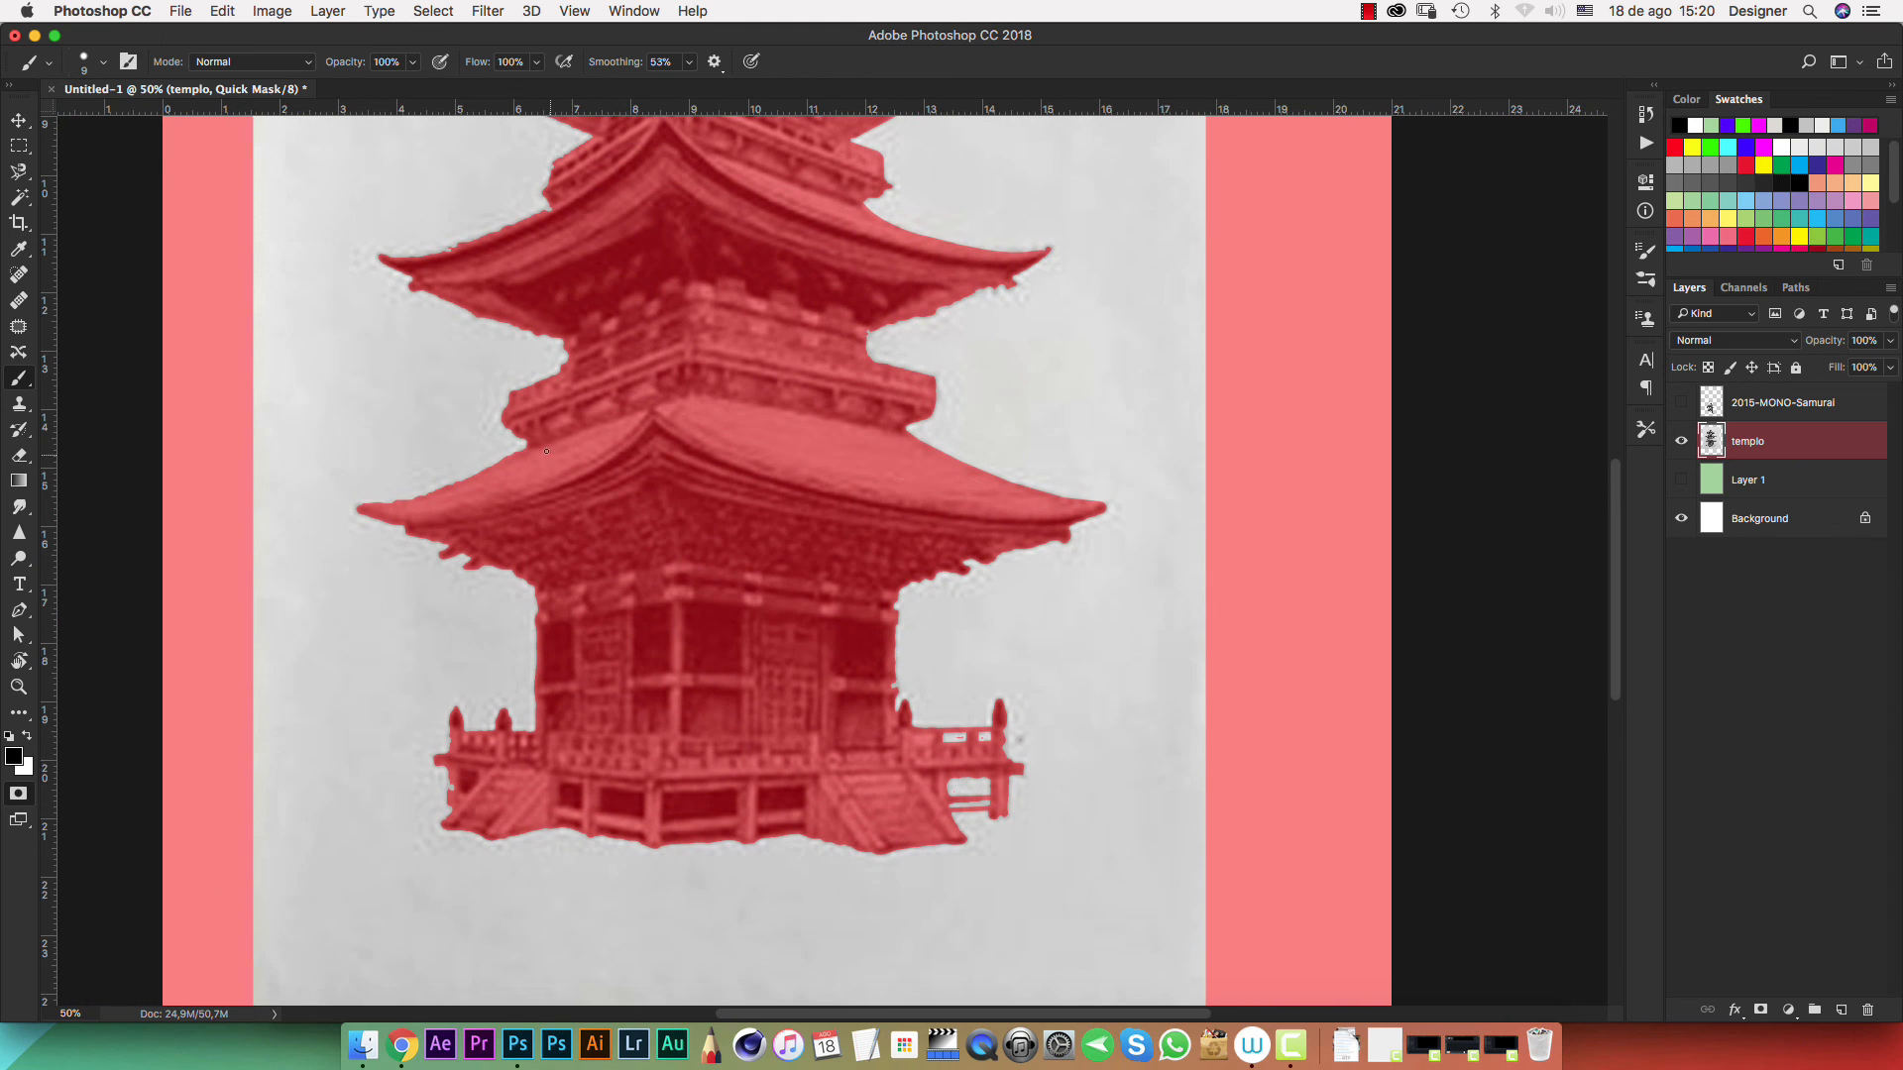
{"action": "left_click_drag", "start_coordinate": [655, 378], "coordinate": [658, 565]}
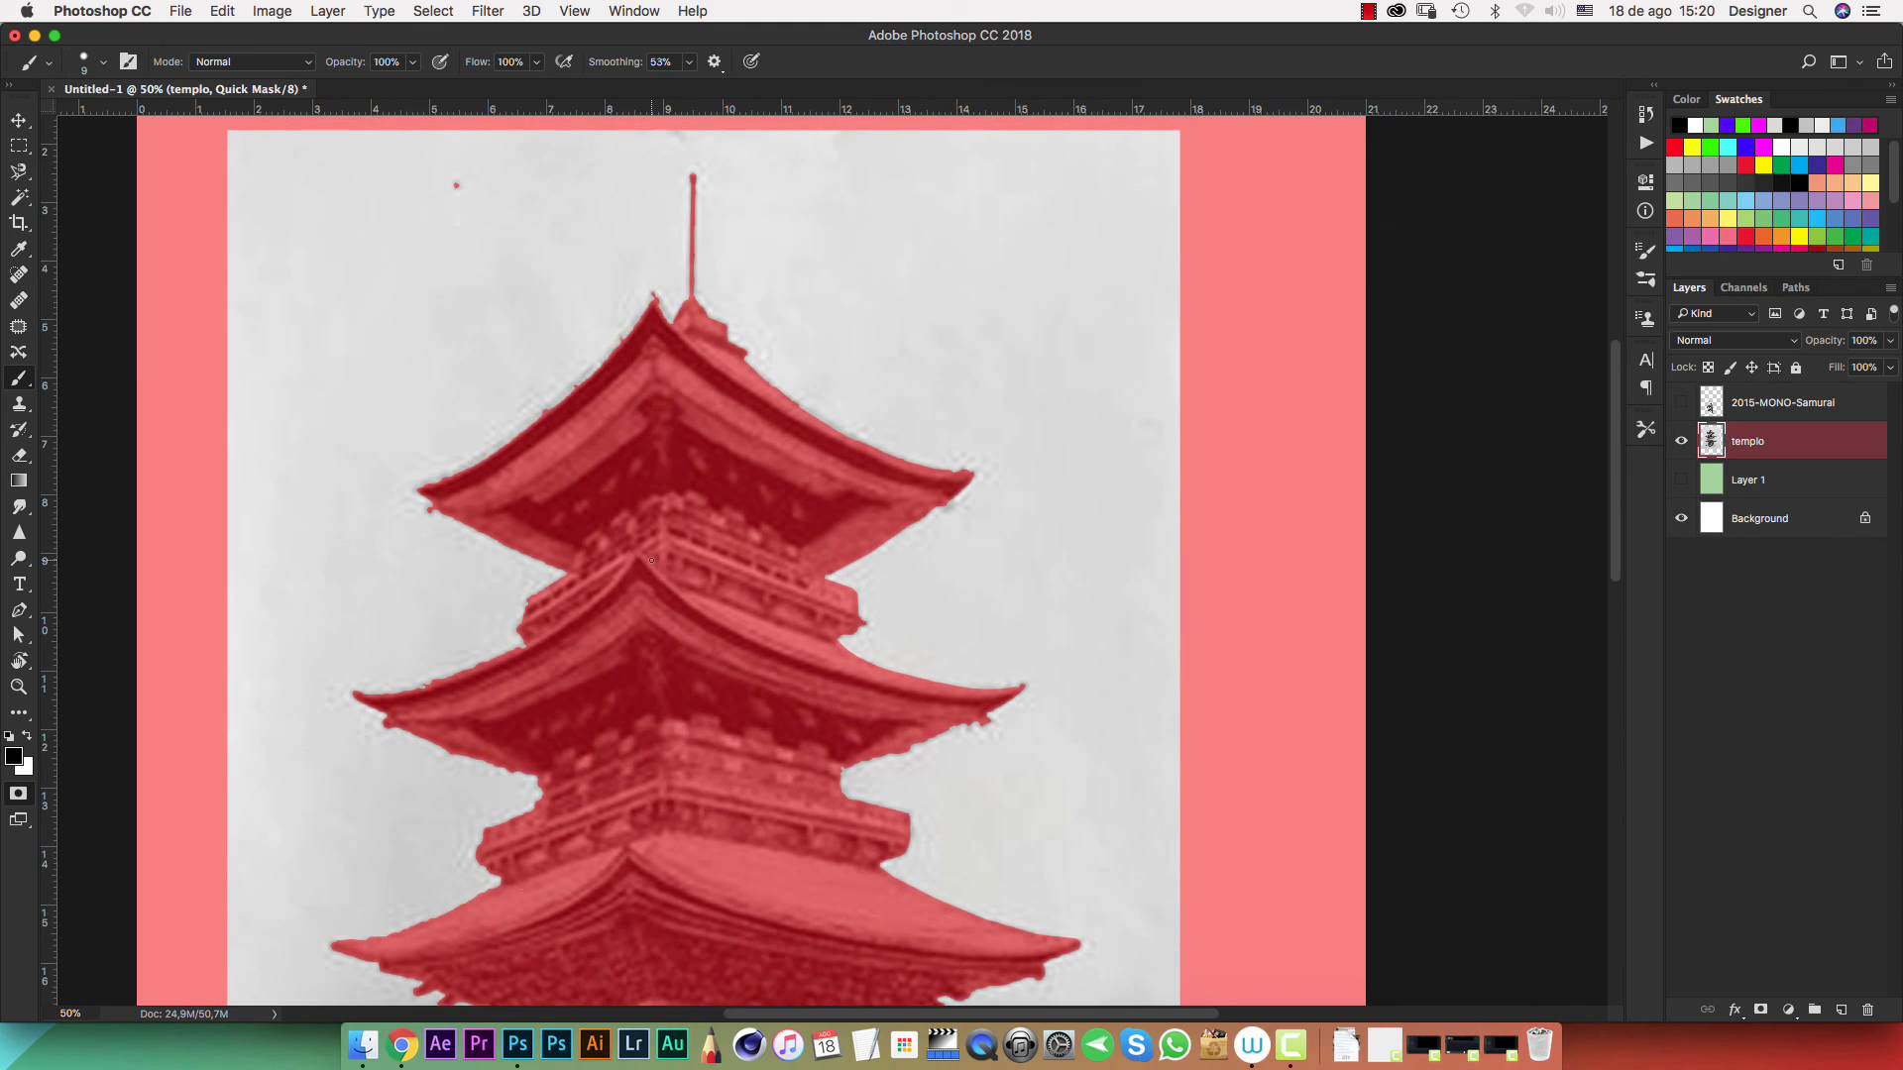
{"action": "key", "text": "super+minus"}
{"action": "key", "text": "q"}
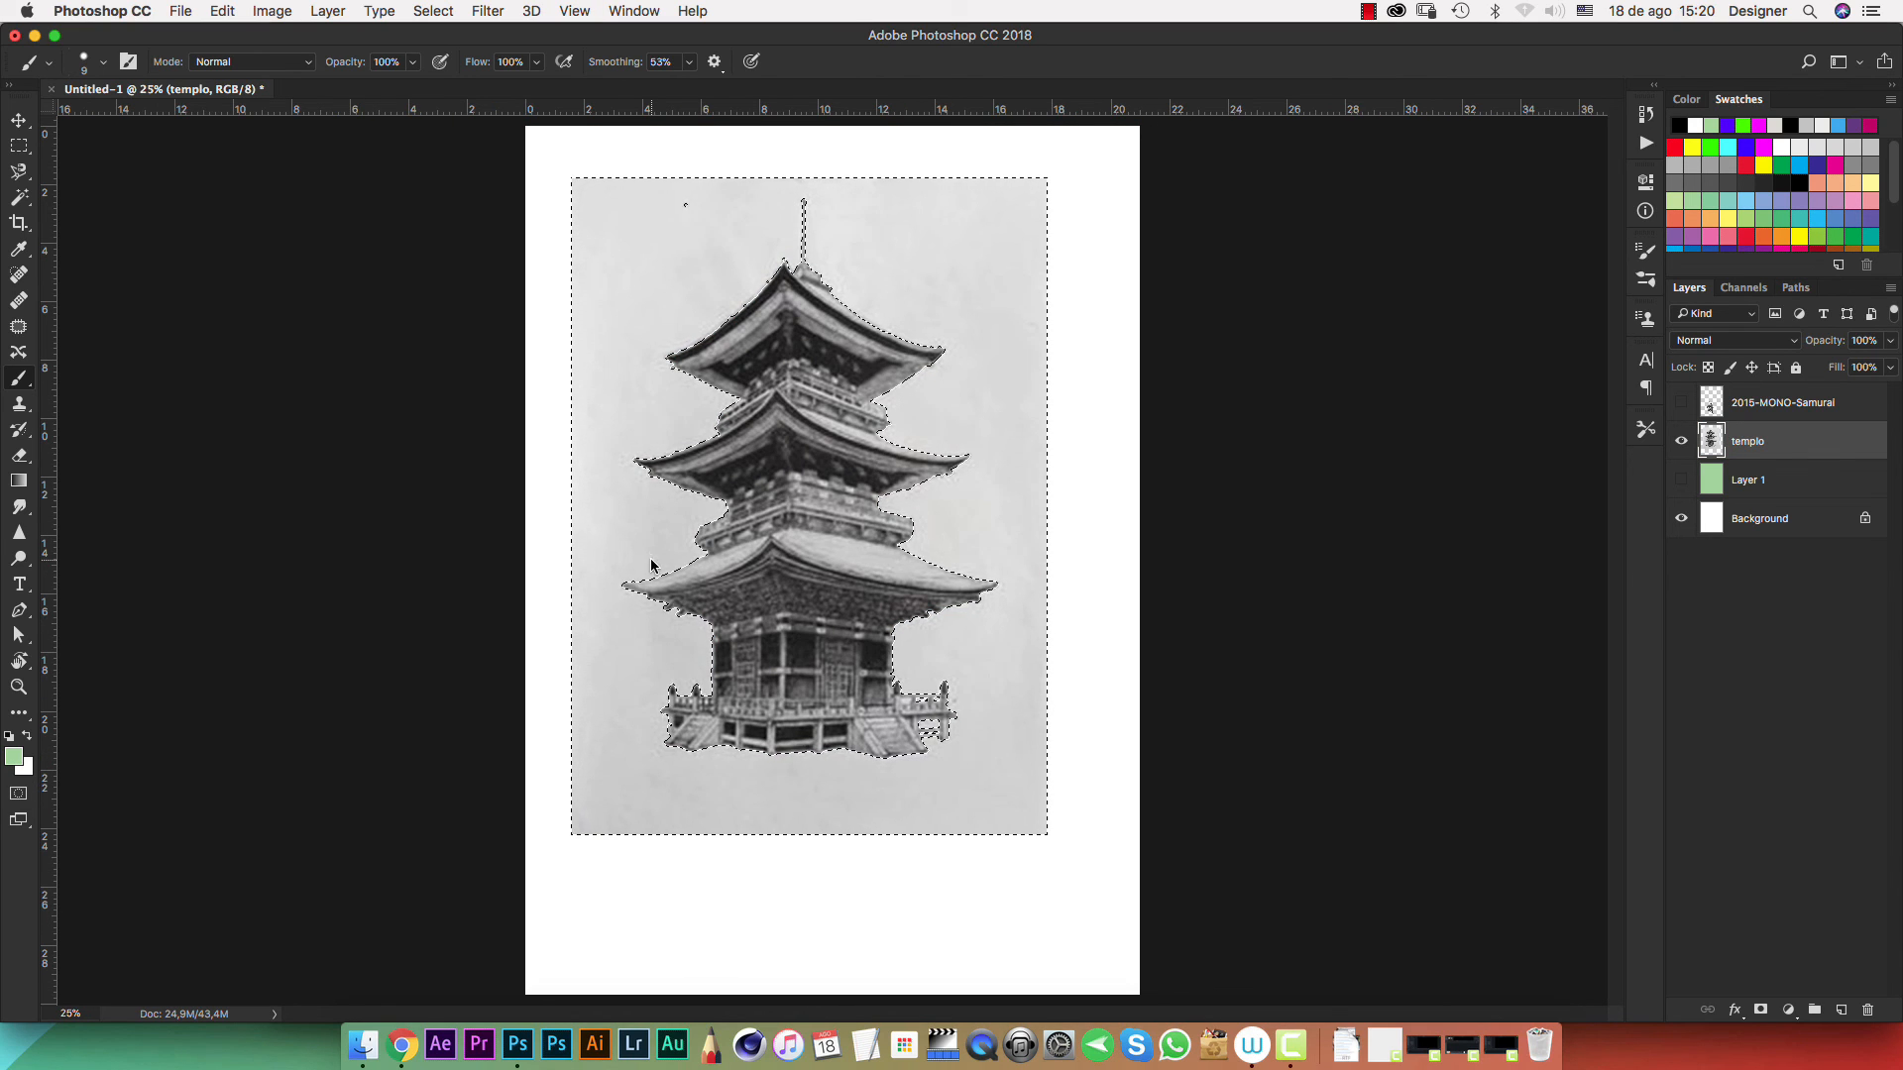
{"action": "key", "text": "BackSpace"}
{"action": "key", "text": "super+d"}
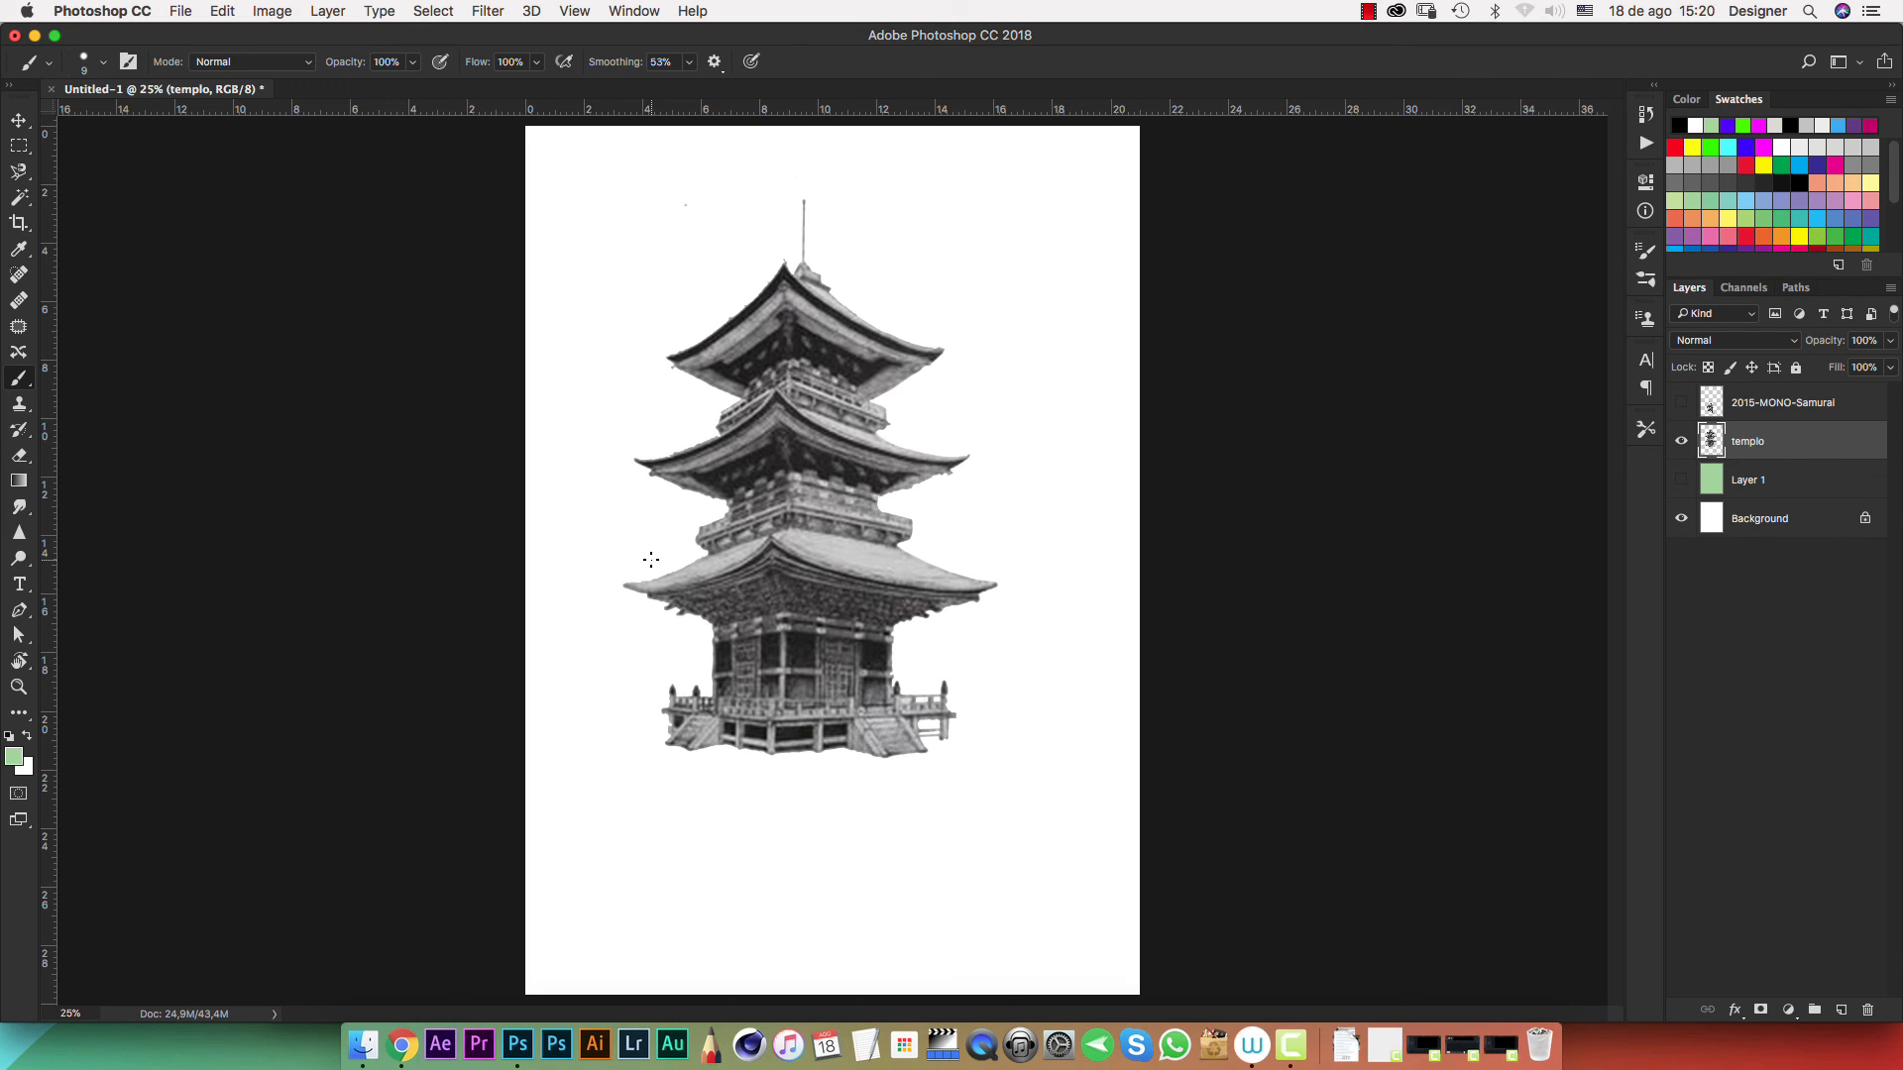
Check the temple cutout against the green Layer 1, hide that layer again, and show the 2015-MONO-Samurai layer
{"action": "left_click", "coordinate": [1680, 481]}
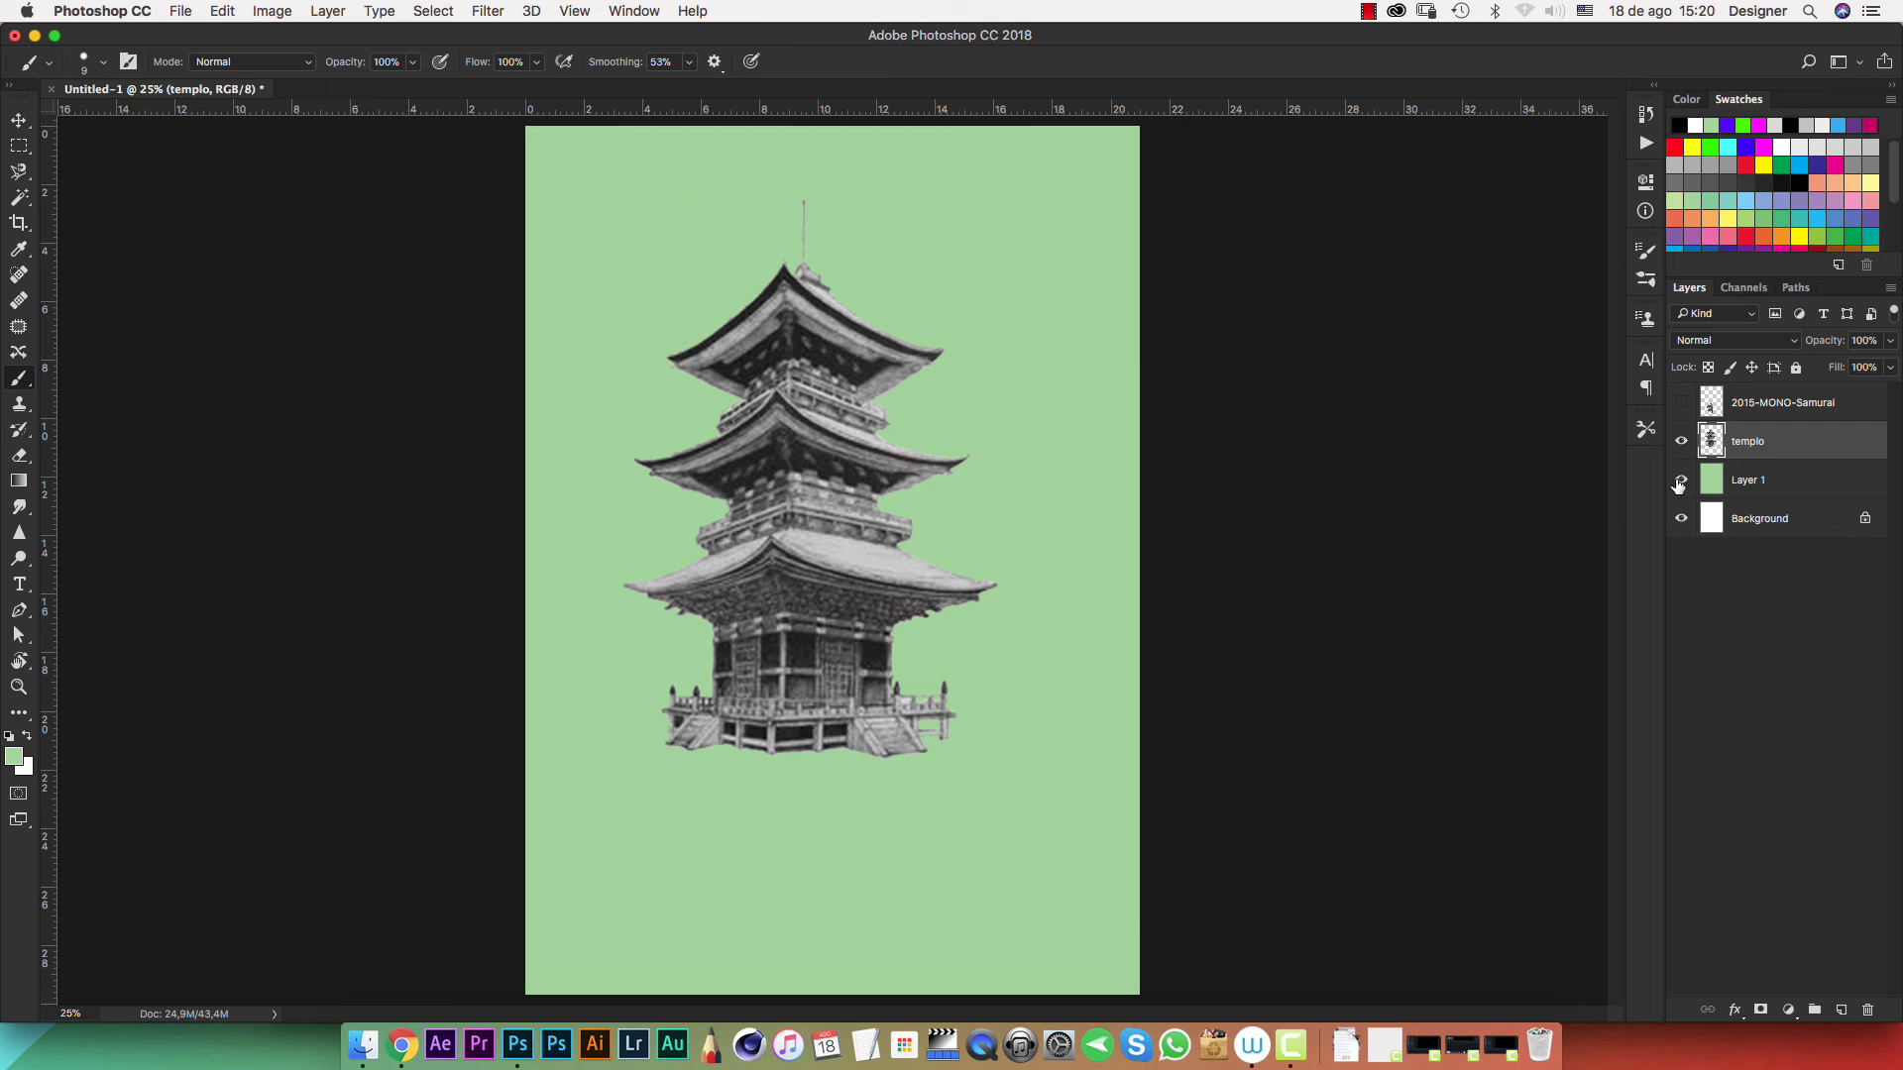
{"action": "left_click", "coordinate": [1680, 482]}
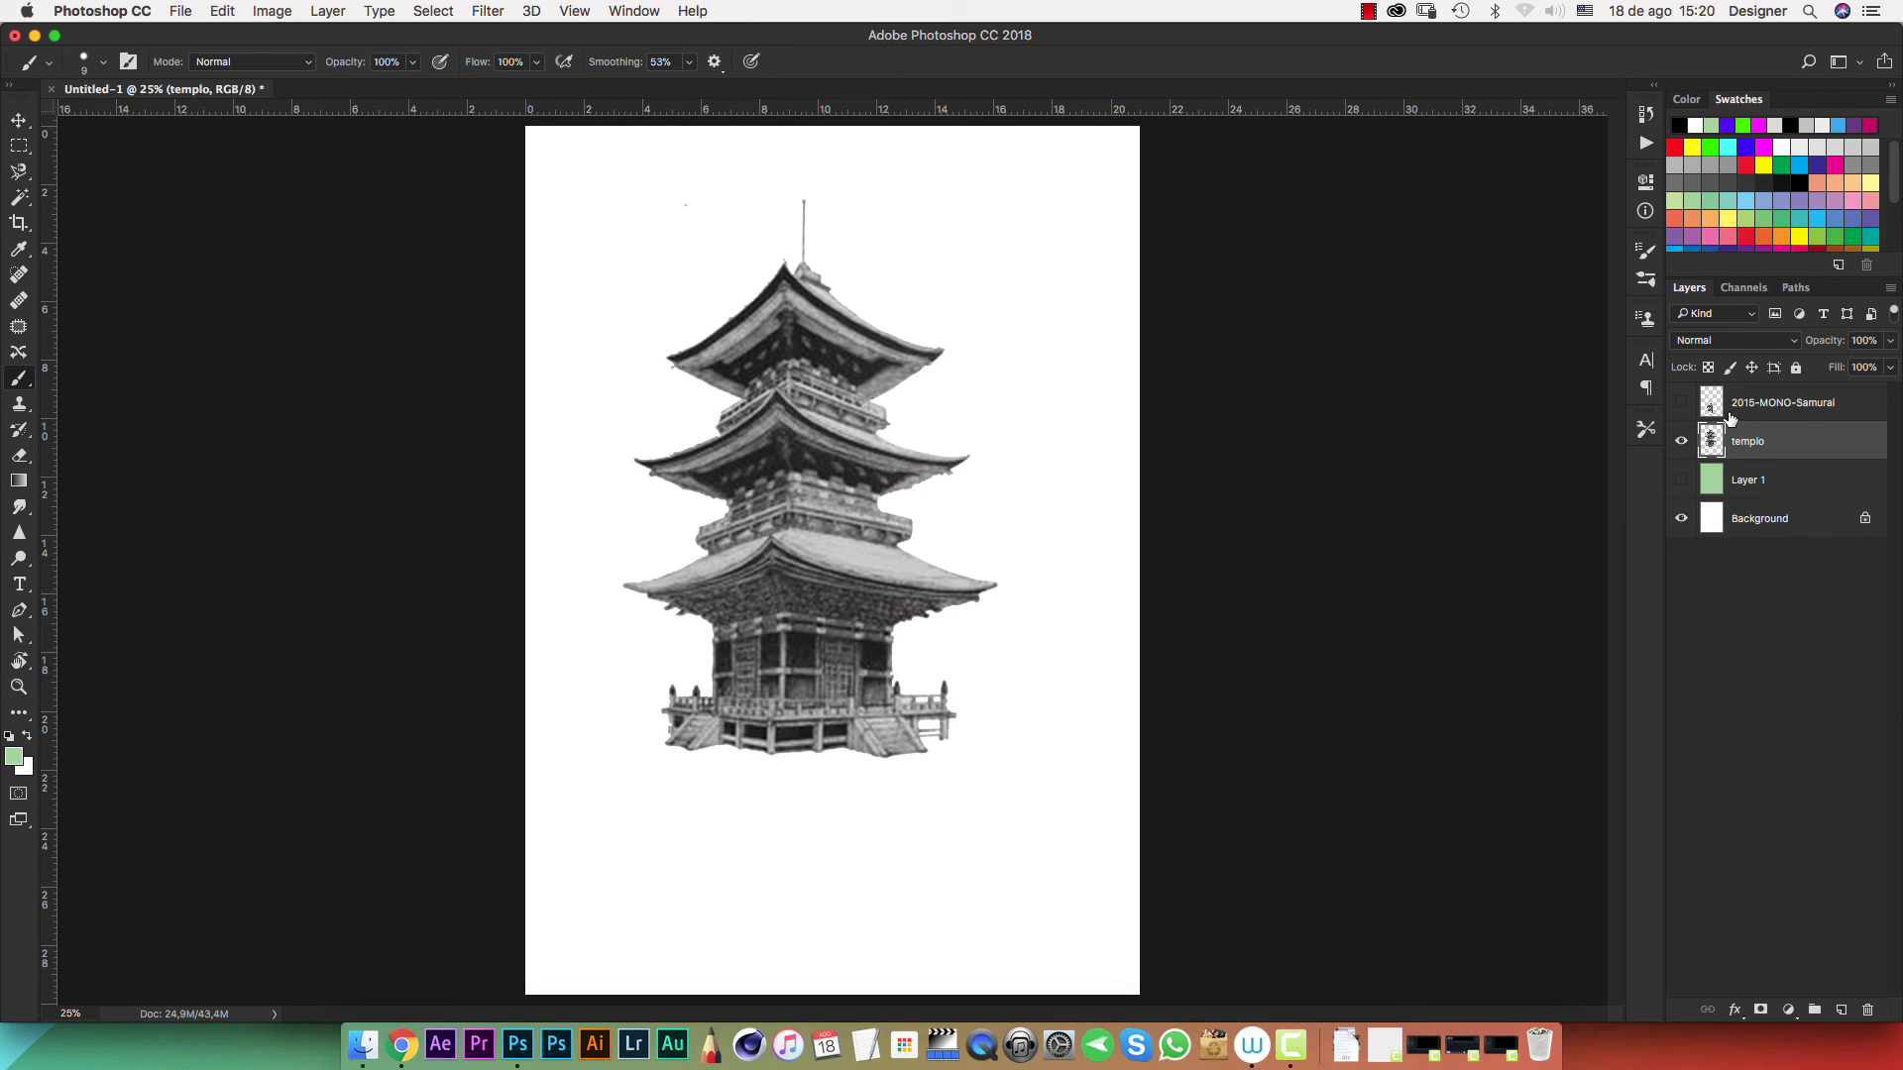
{"action": "left_click", "coordinate": [1681, 403]}
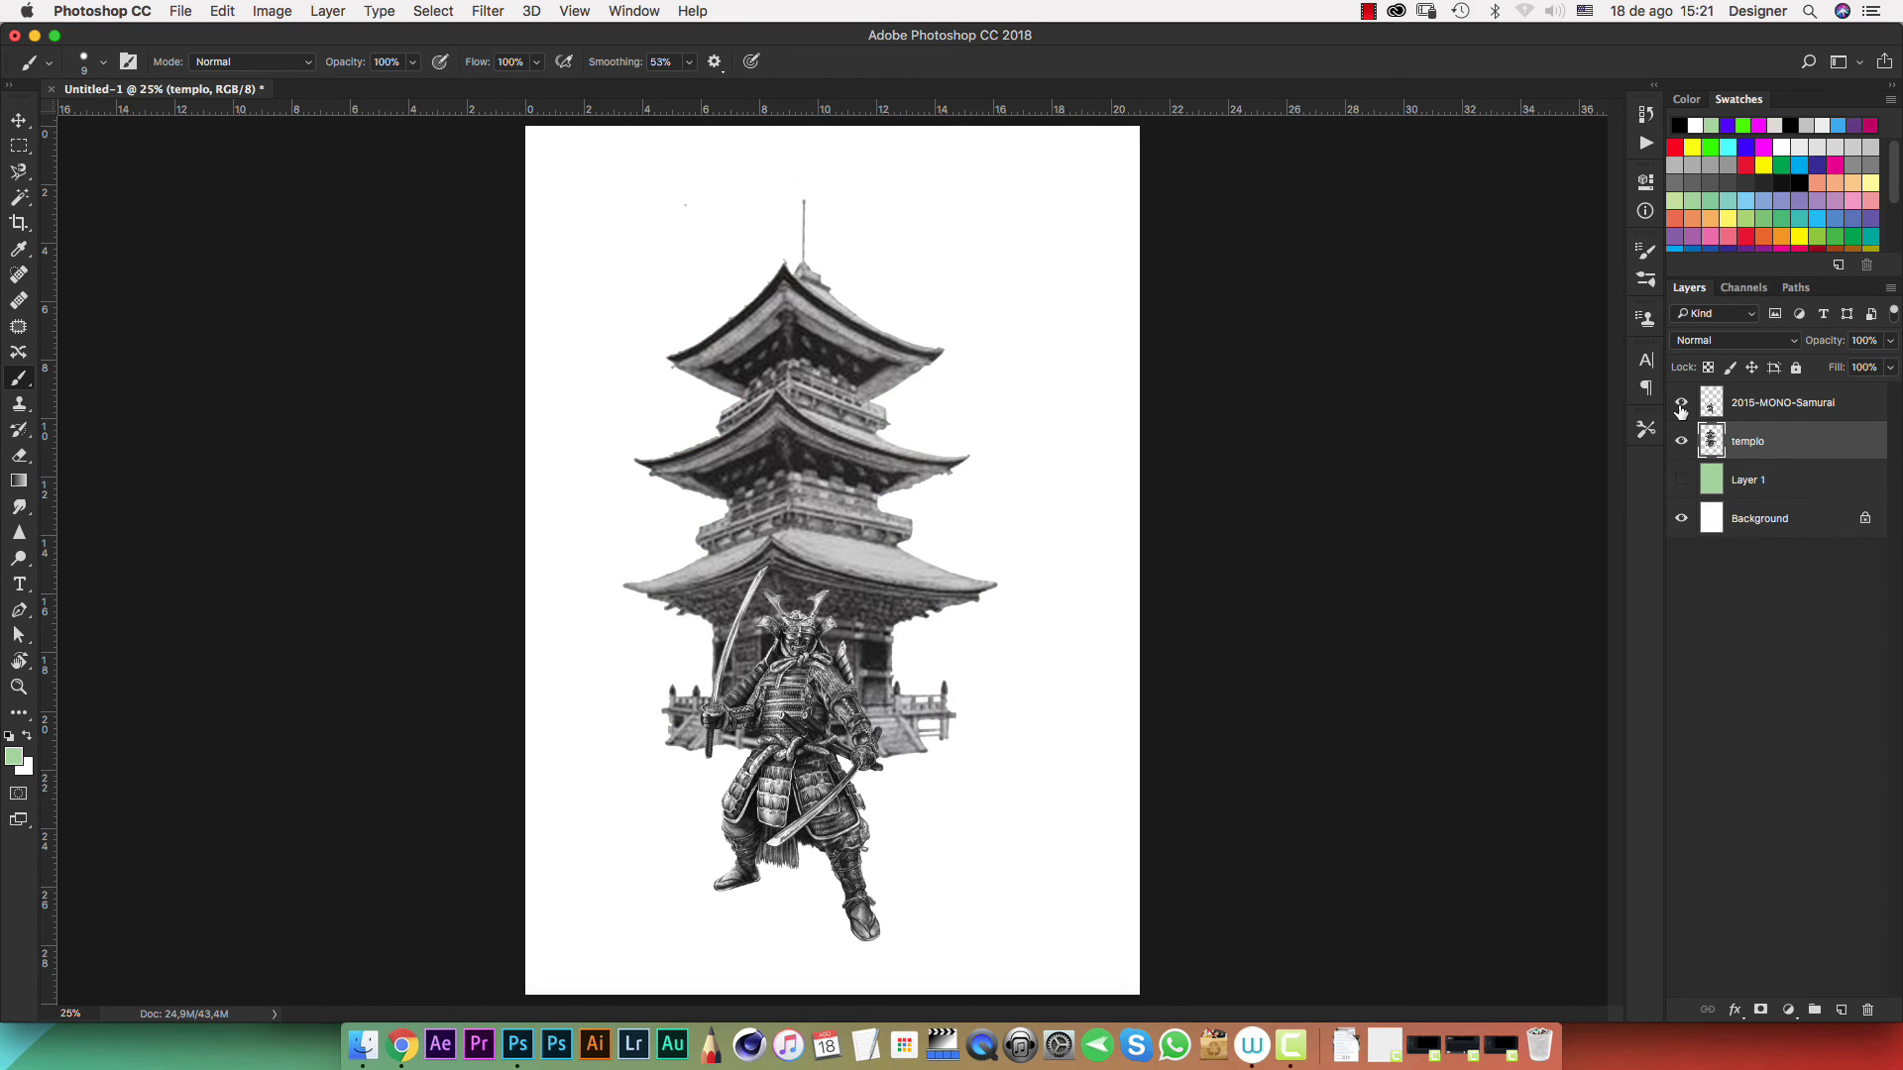
Move the samurai and templo layers together upward and slightly right on the page, and deselect both layers
{"action": "left_click", "coordinate": [1742, 414], "text": "shift"}
{"action": "key", "text": "v"}
{"action": "mouse_move", "coordinate": [784, 568]}
{"action": "left_mouse_down"}
{"action": "mouse_move", "coordinate": [820, 549]}
{"action": "mouse_move", "coordinate": [806, 539]}
{"action": "left_mouse_up"}
{"action": "left_click", "coordinate": [1812, 673]}
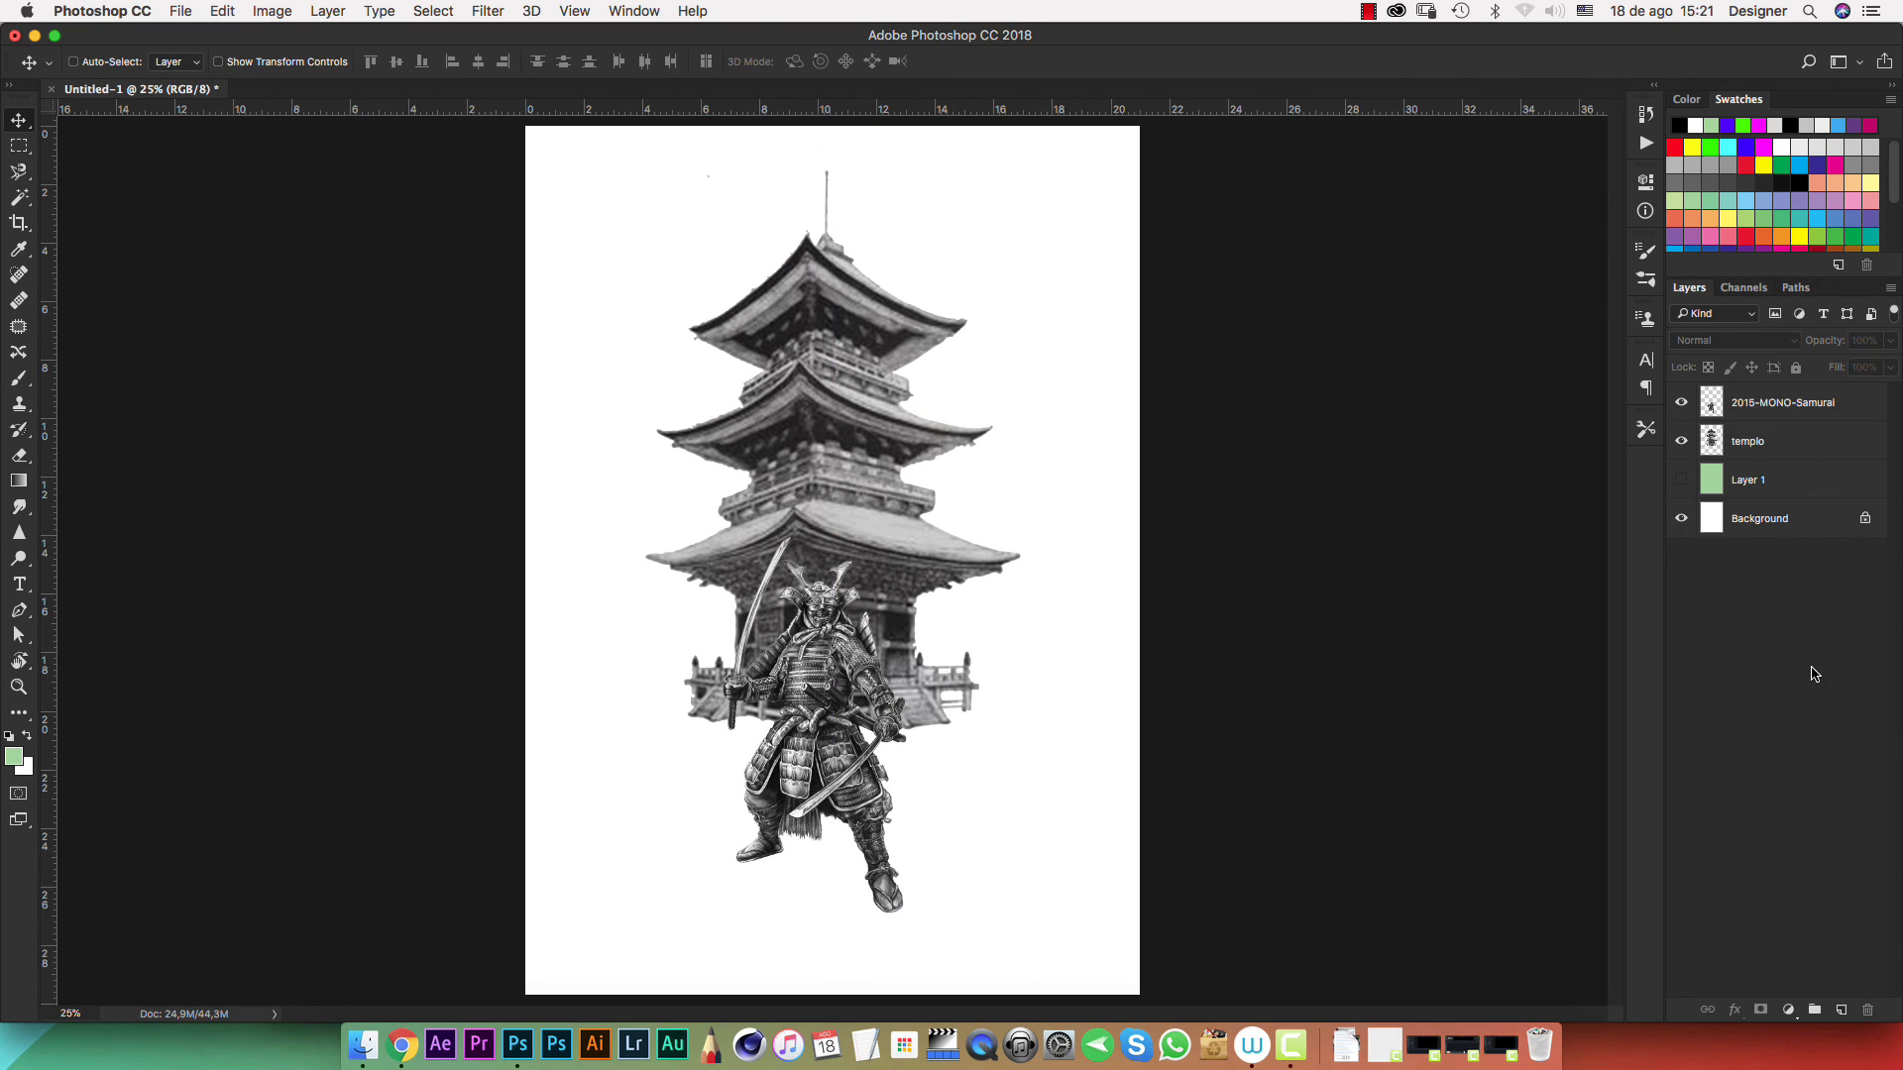